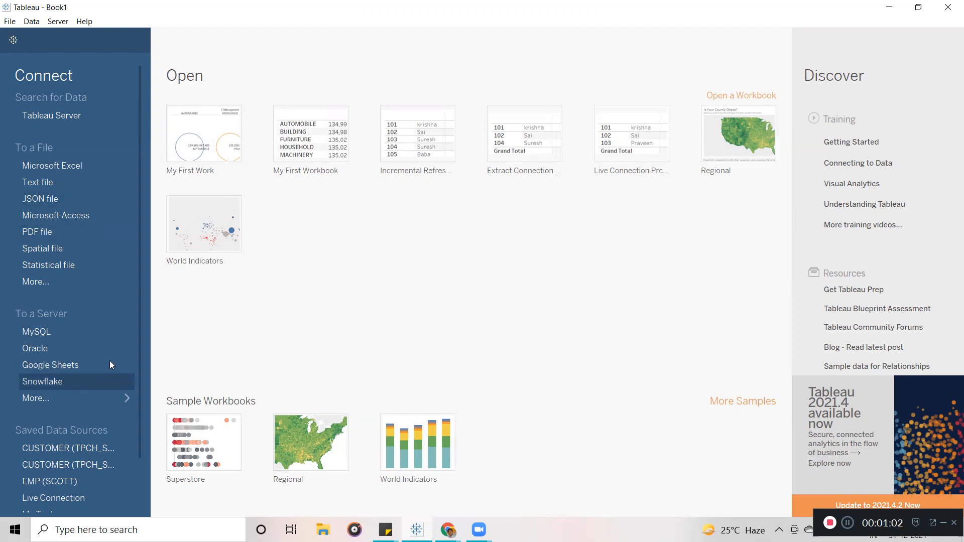
Start a Snowflake server connection and sign in with the account password.
click(56, 386)
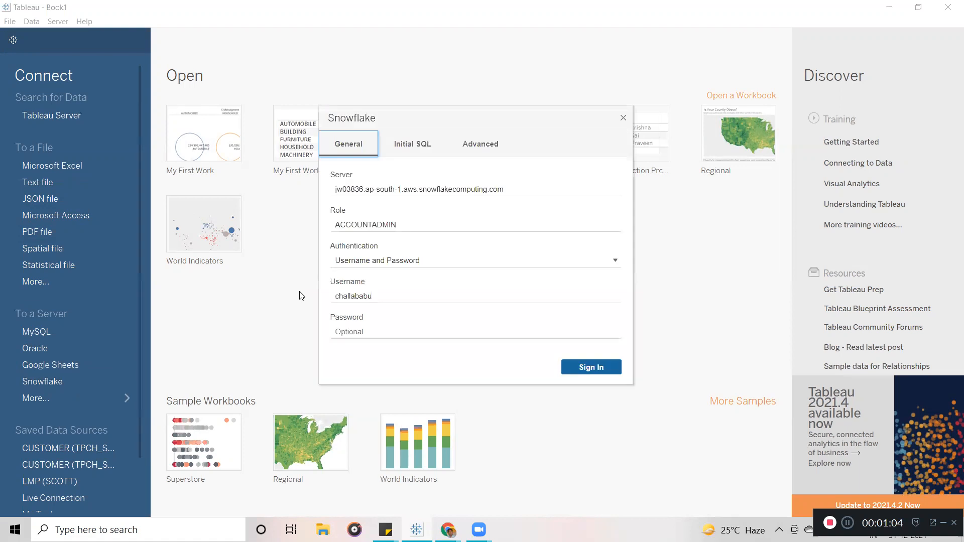
click(410, 329)
text(••••••••••)
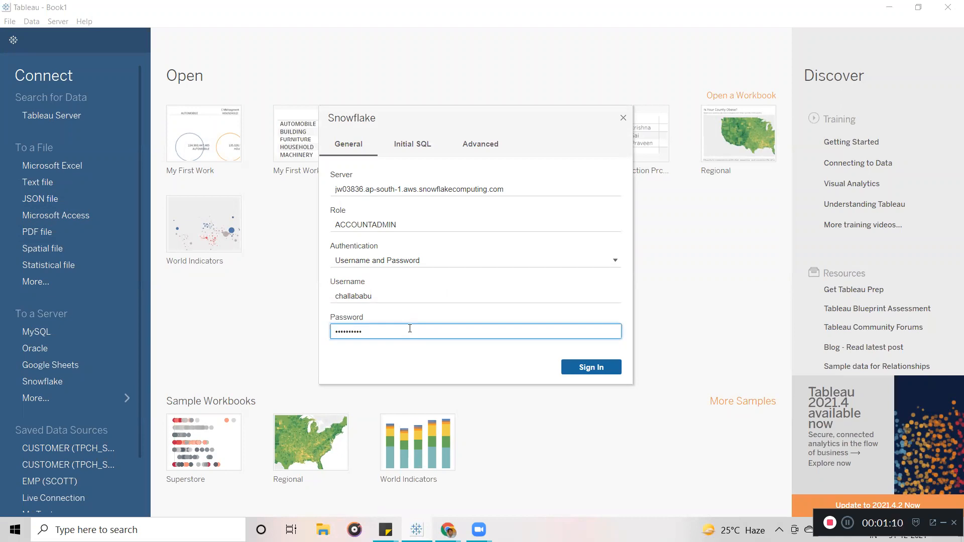
key(Return)
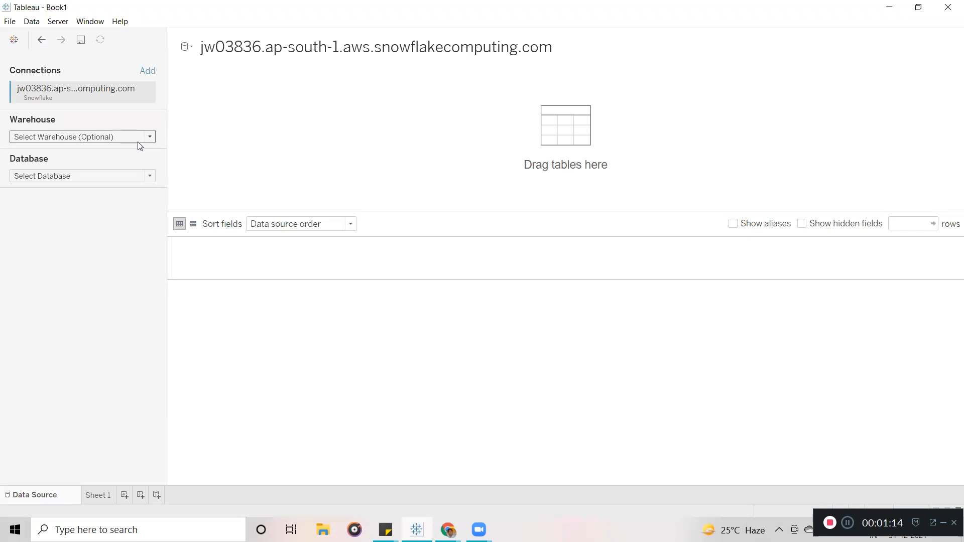
Choose warehouse COMPUTE_WH, database SNOWFLAKE_SAMPLE_DATA and schema TPCH_SF1000 for the connection.
click(141, 143)
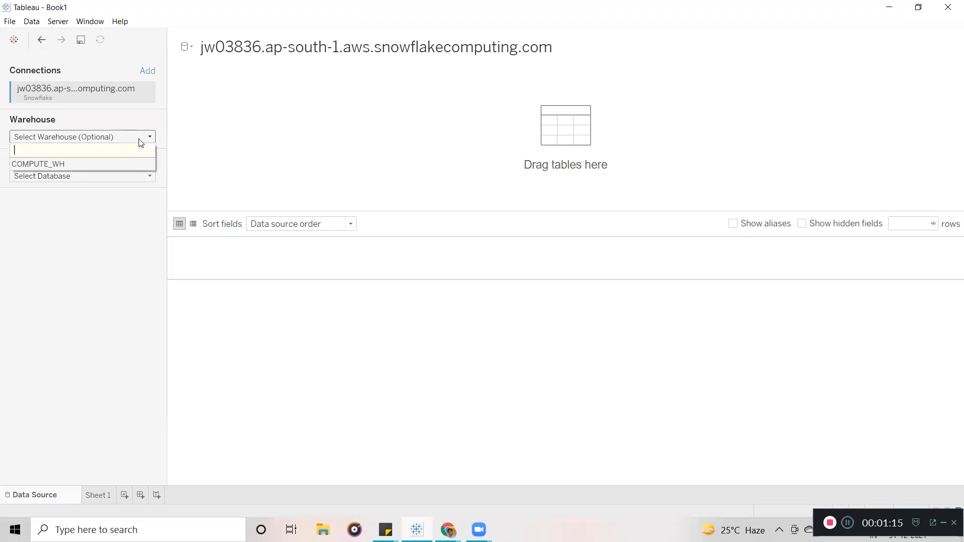
click(125, 164)
click(110, 174)
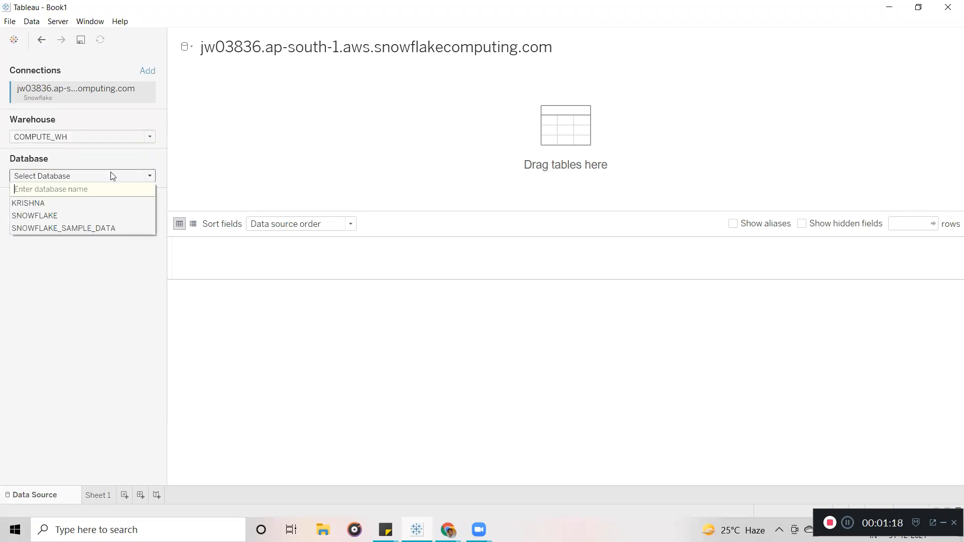
click(66, 229)
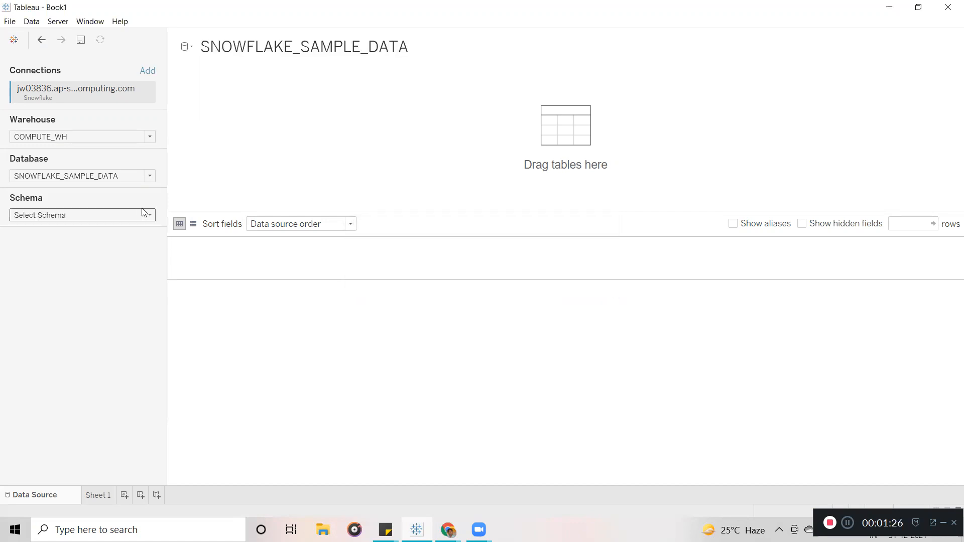
click(145, 214)
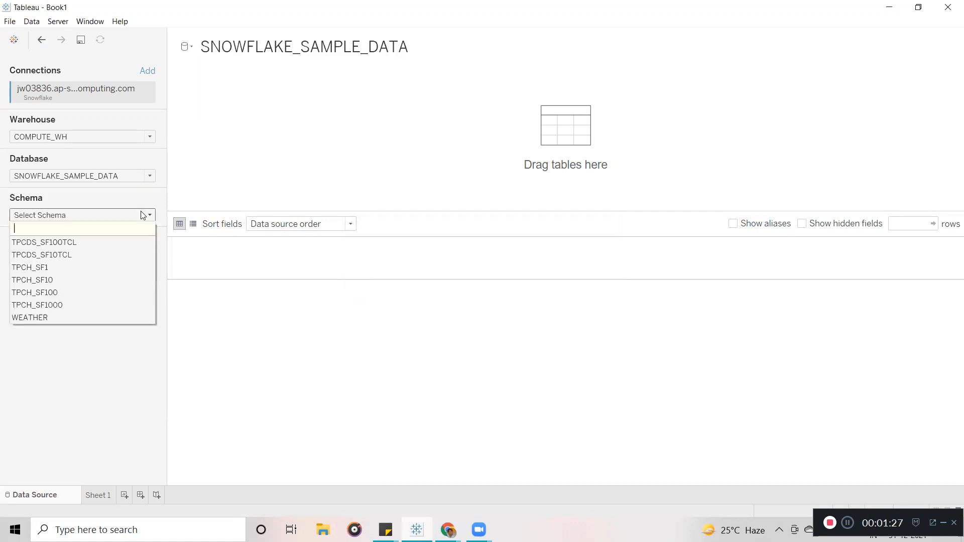
click(72, 306)
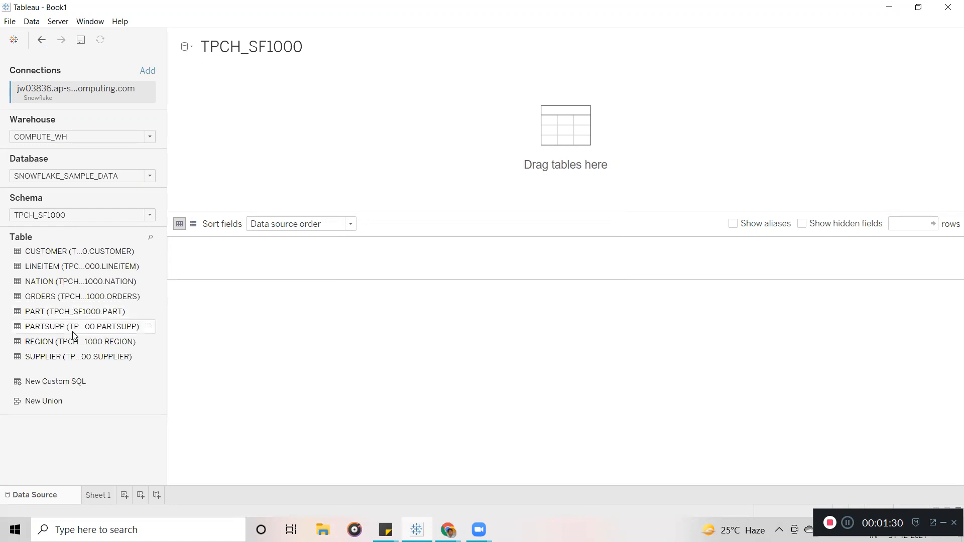
Put CUSTOMER on the canvas, widen the table list, and add ORDERS beside it.
click(62, 257)
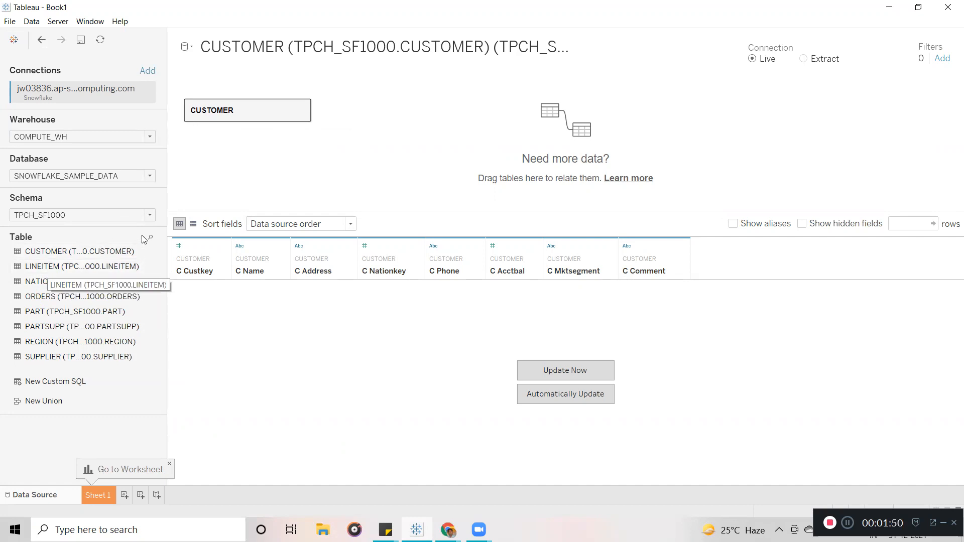
drag(167, 153, 205, 151)
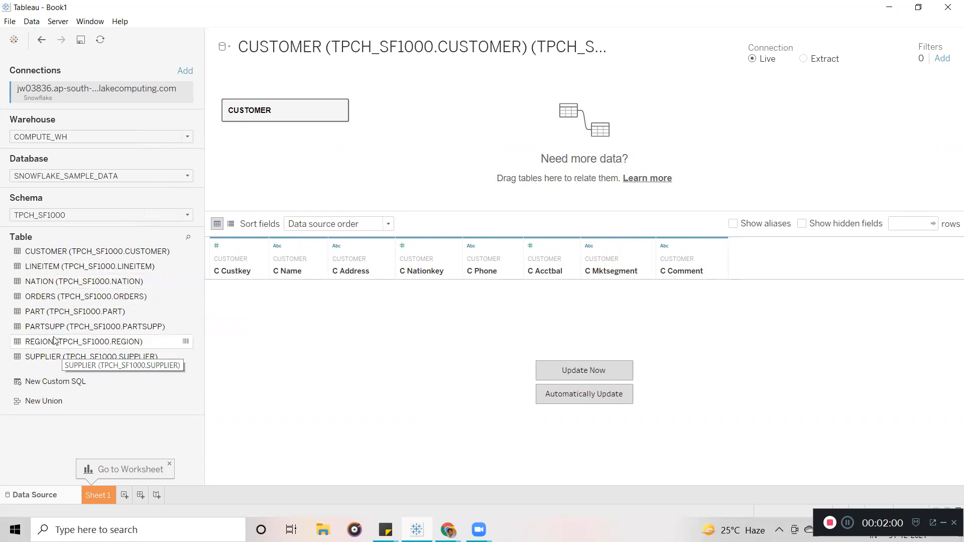
drag(51, 300, 413, 155)
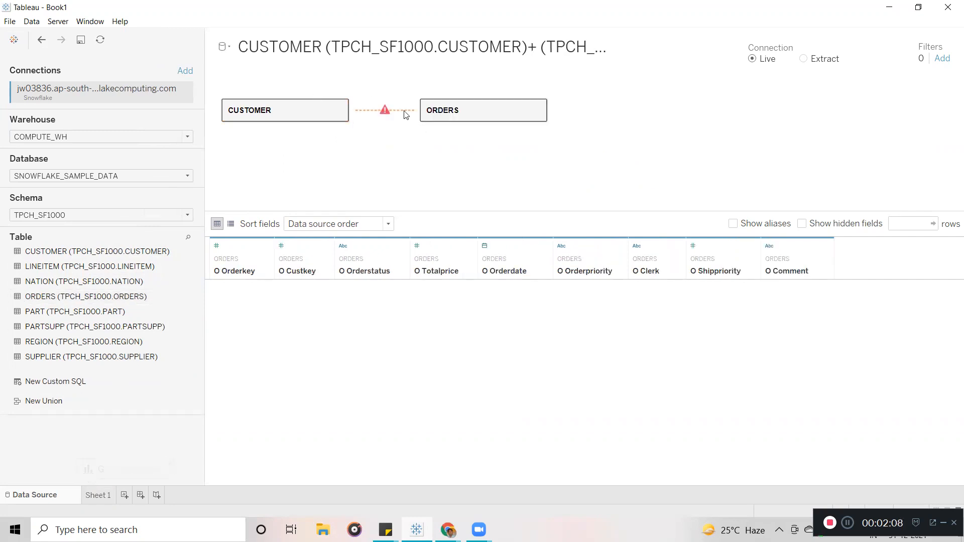
click(386, 112)
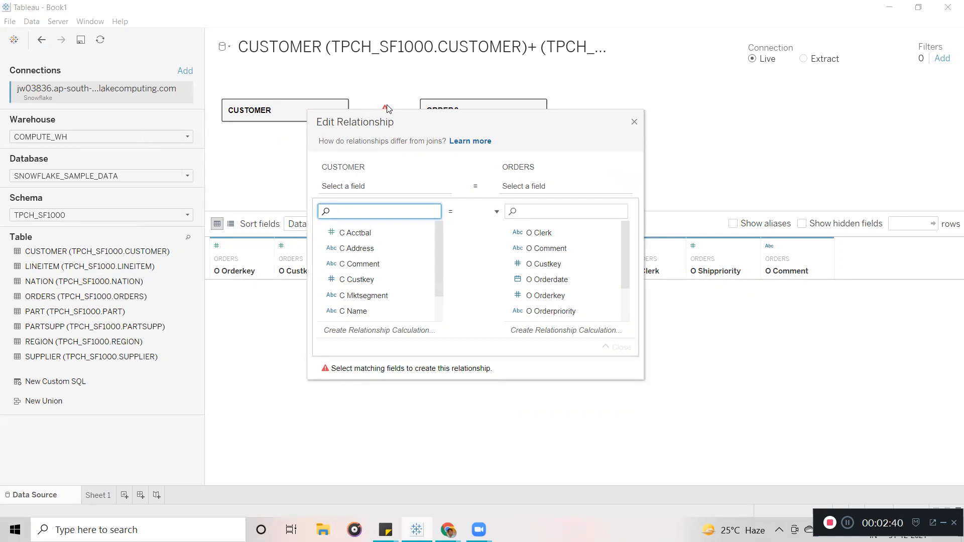
click(635, 123)
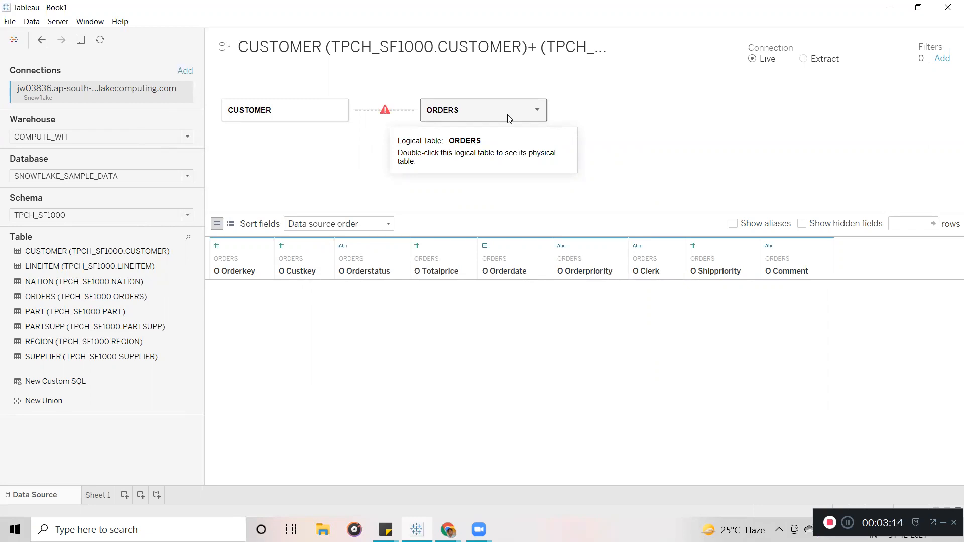
mouse_move(388, 118)
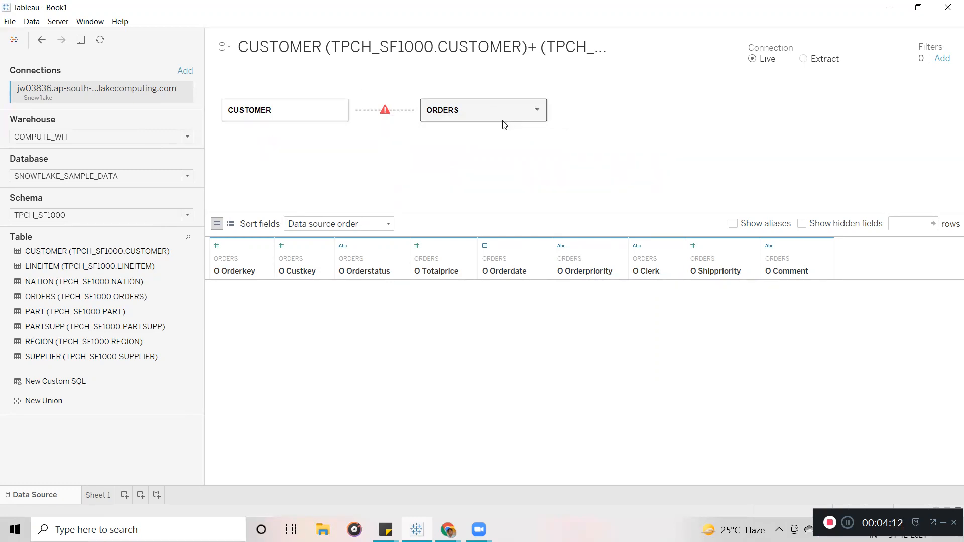
Relate CUSTOMER to ORDERS on C Custkey = O Custkey and reveal the Performance Options.
mouse_move(384, 114)
click(387, 115)
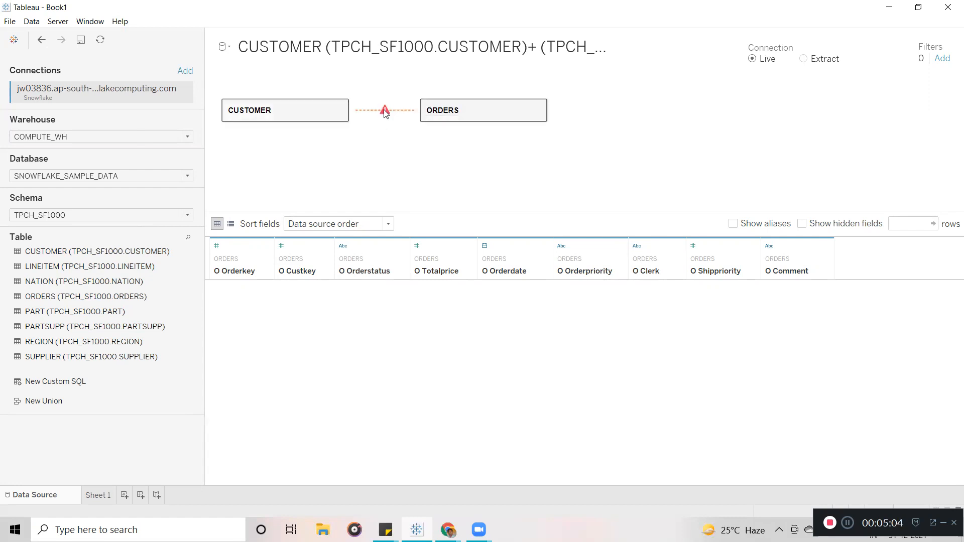
click(386, 115)
drag(390, 121, 399, 83)
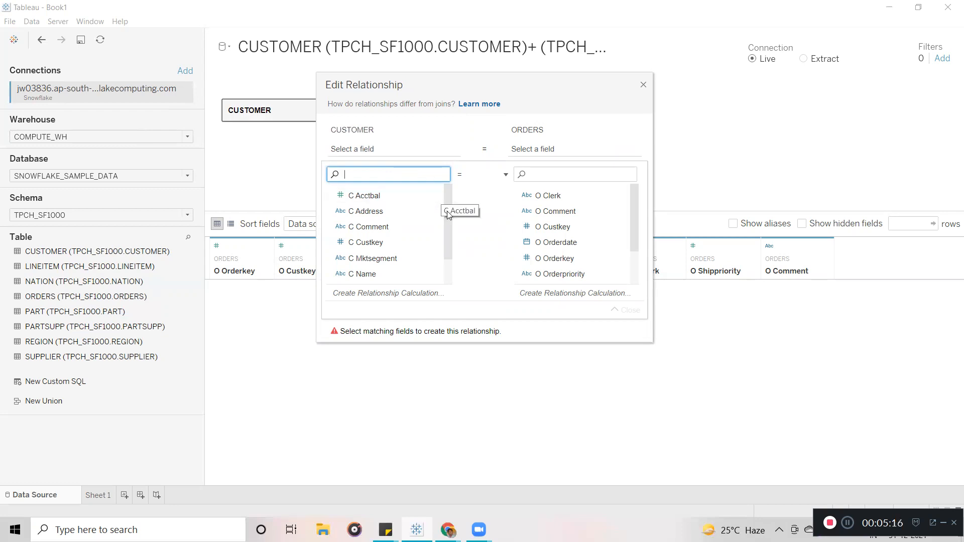
scroll(447, 211, down, 1)
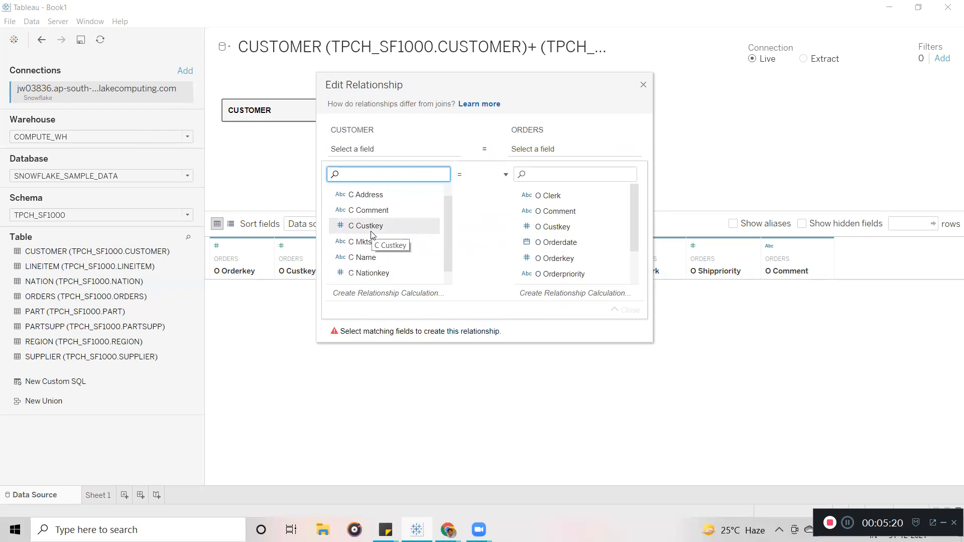
click(371, 227)
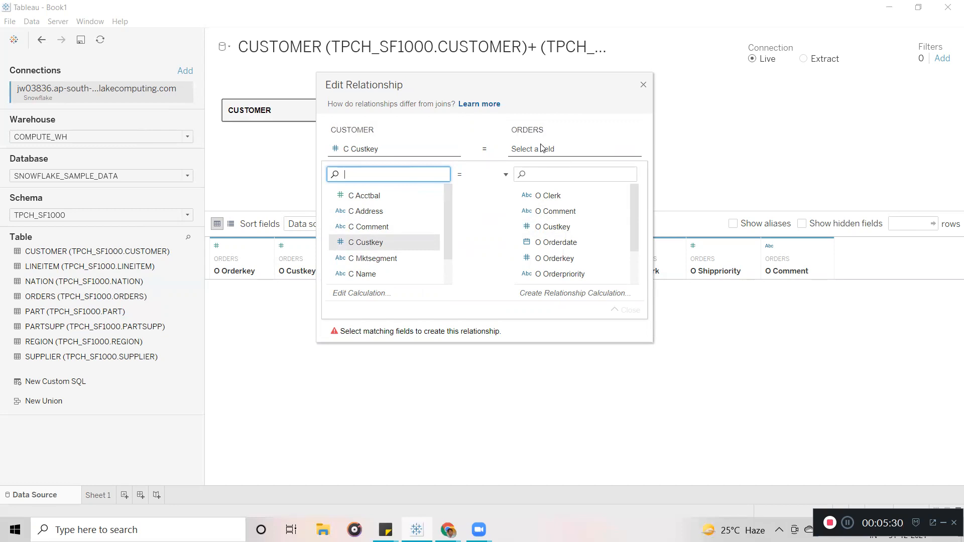
click(565, 229)
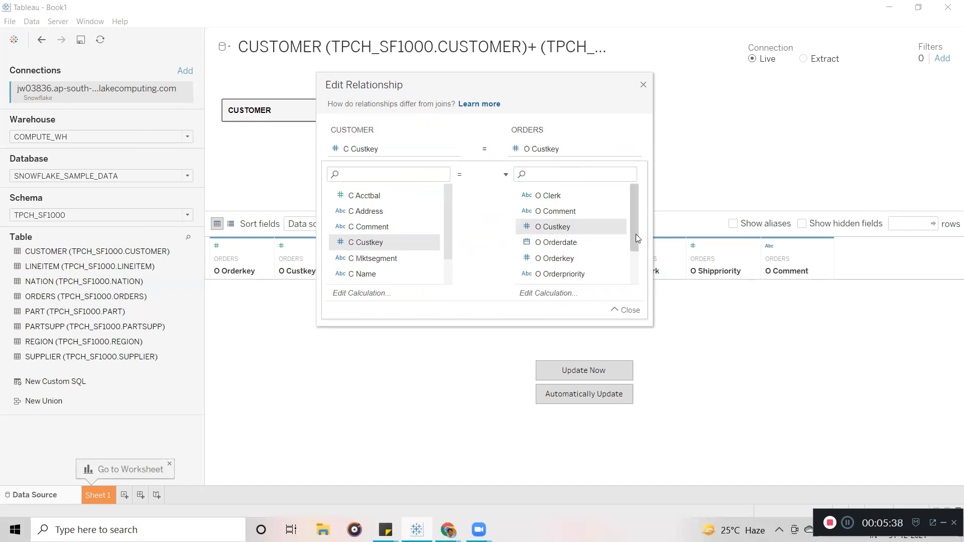
drag(635, 234, 628, 192)
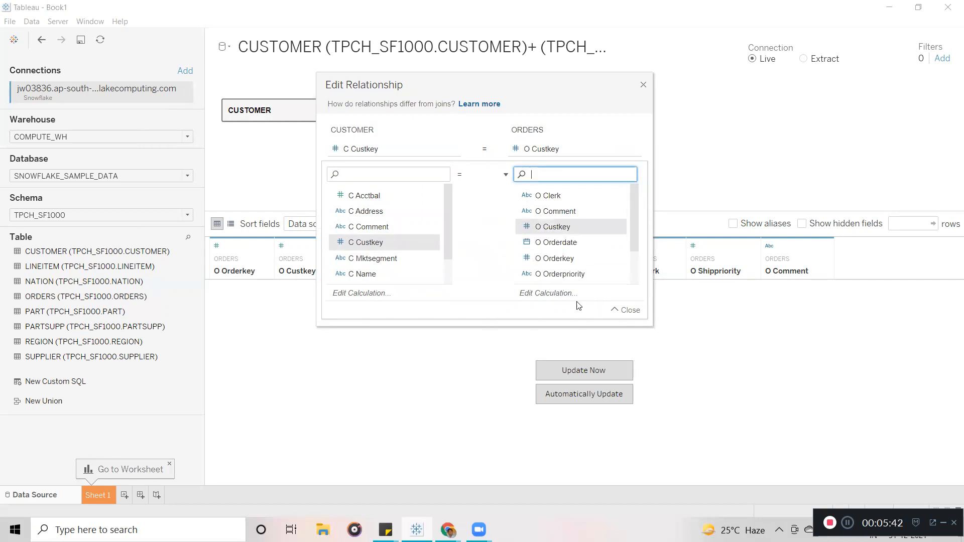
click(616, 309)
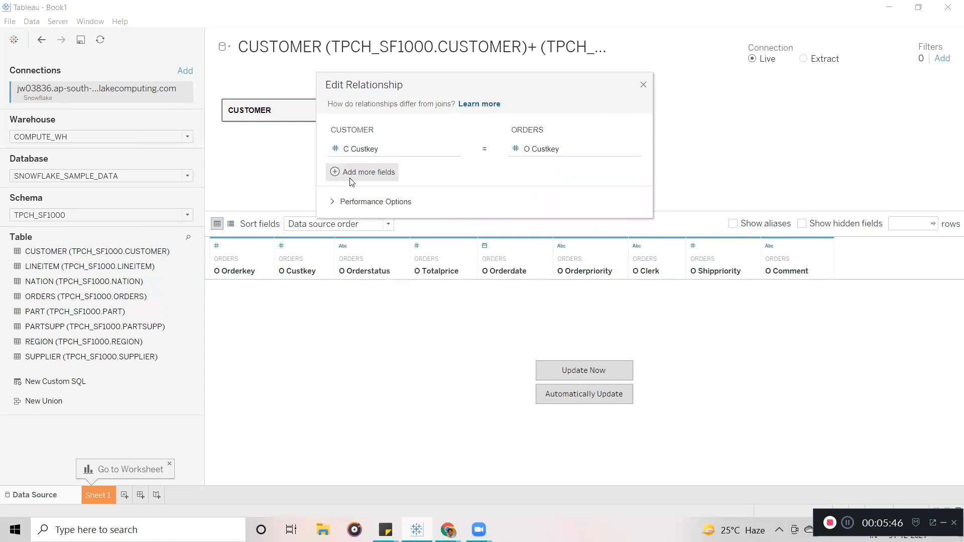
click(334, 203)
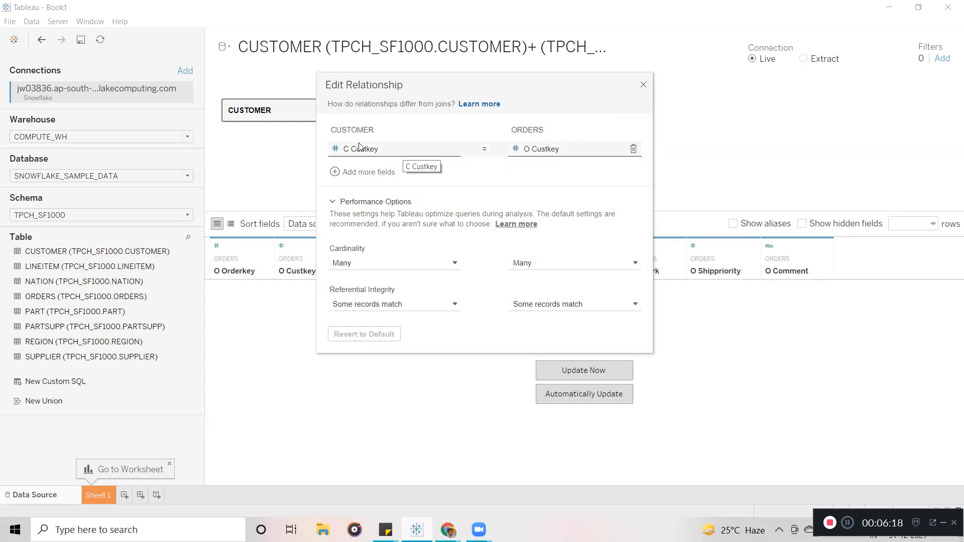
In Chrome, open a new tab and load the Snowflake worksheet address.
mouse_move(448, 530)
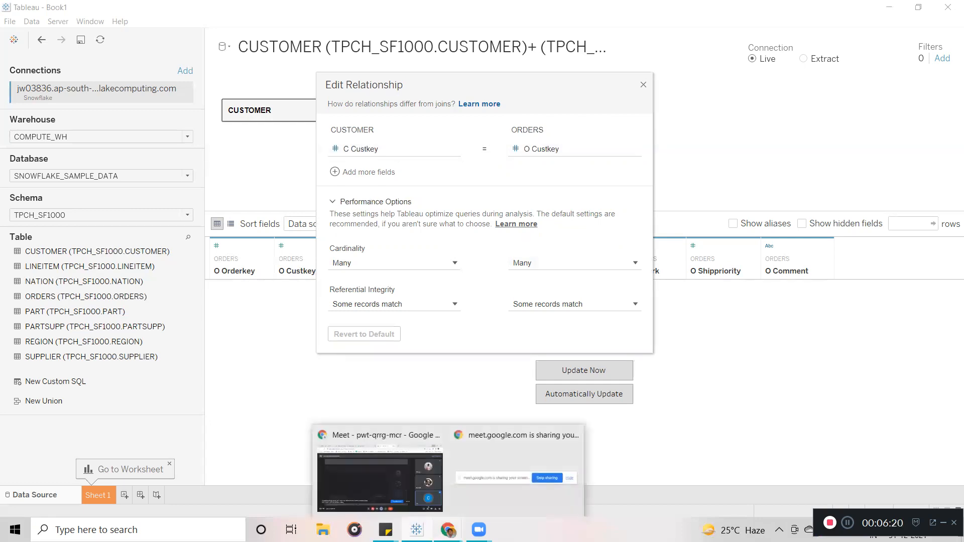
click(350, 468)
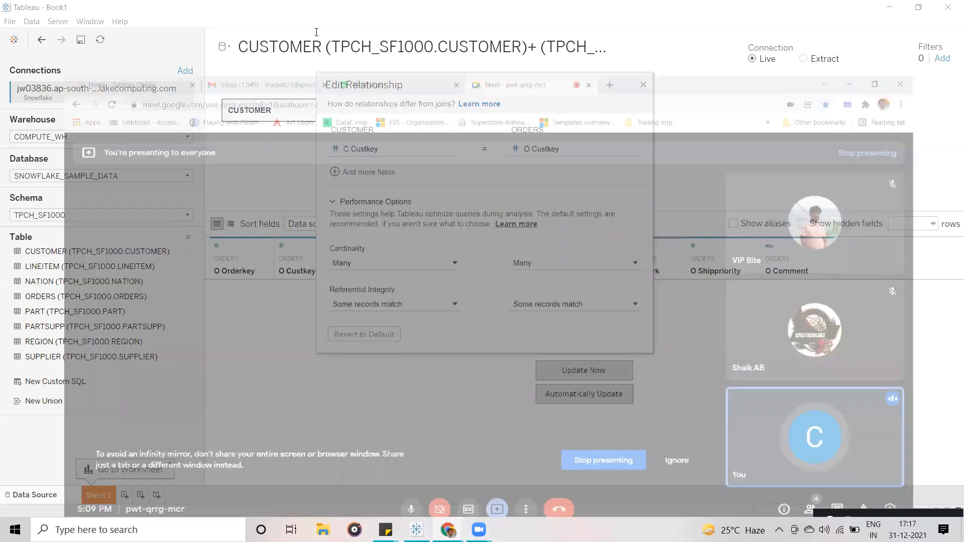
click(622, 21)
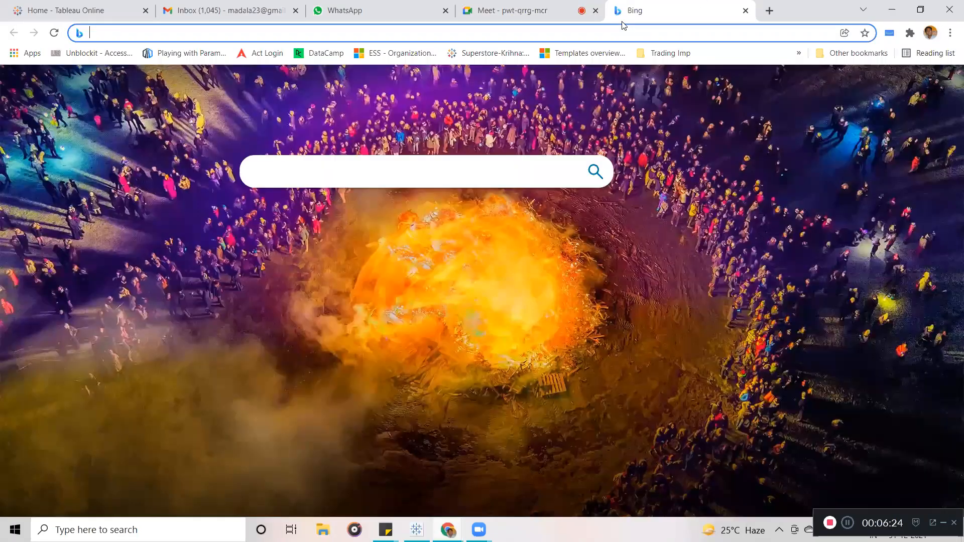
text(sno)
key(Down)
key(Down)
key(Down)
key(Down)
key(Down)
key(Down)
key(Down)
key(Return)
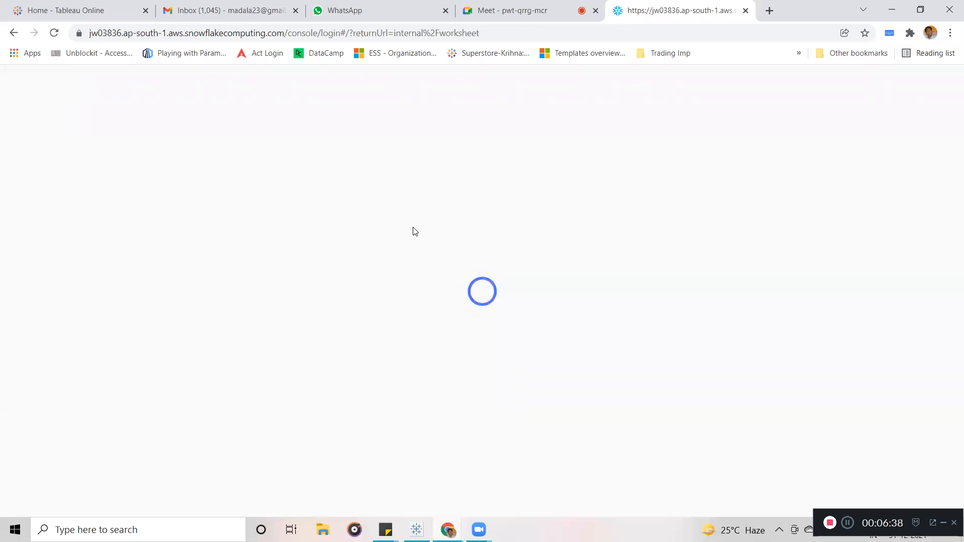
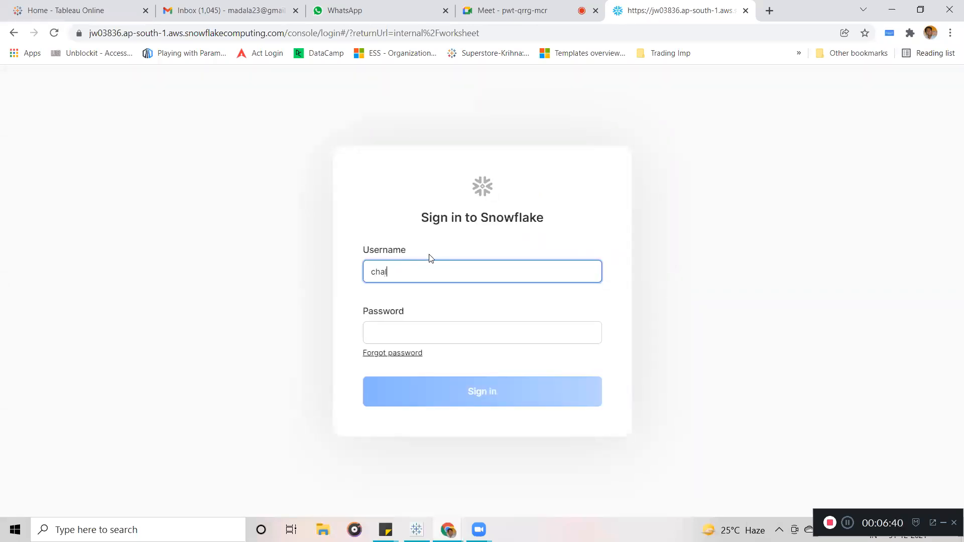
Sign in to the Snowflake web console with the account username and password.
key(Tab)
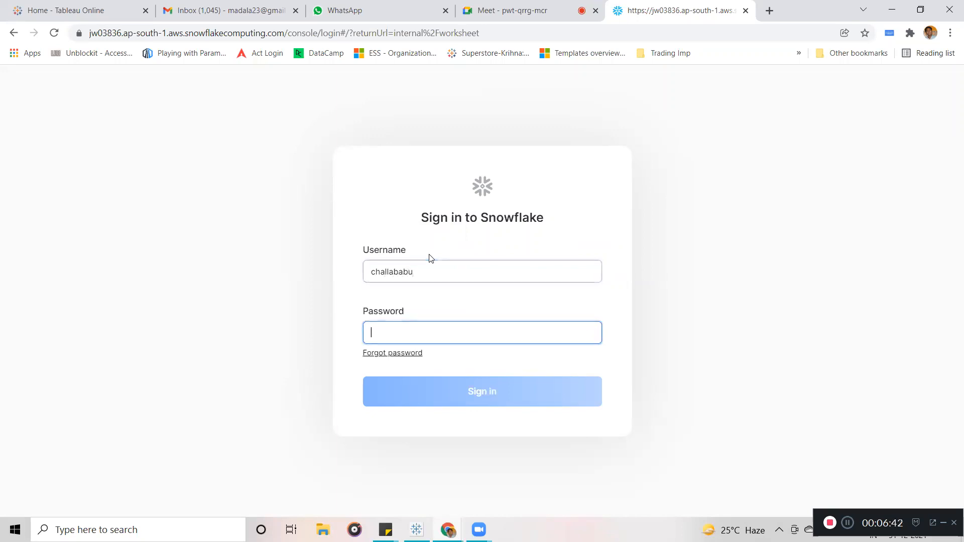
text(••••••••••)
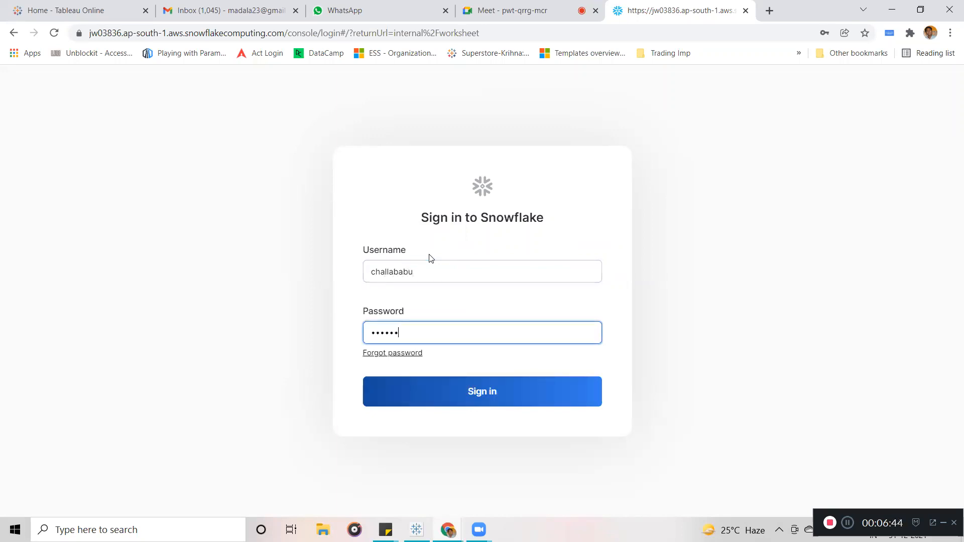
key(Return)
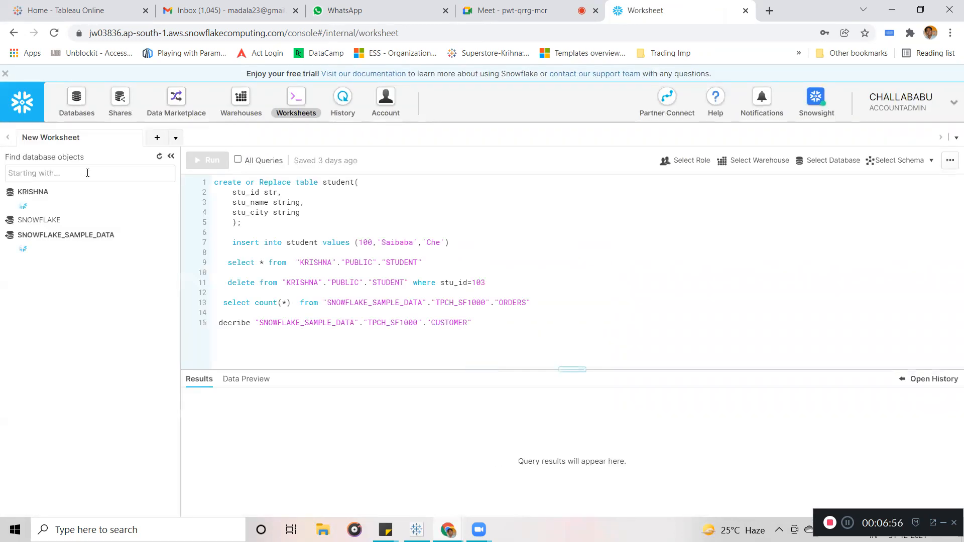
Show column details of the TPCH_SF1000 CUSTOMER table in an enlarged results panel.
drag(177, 219, 177, 259)
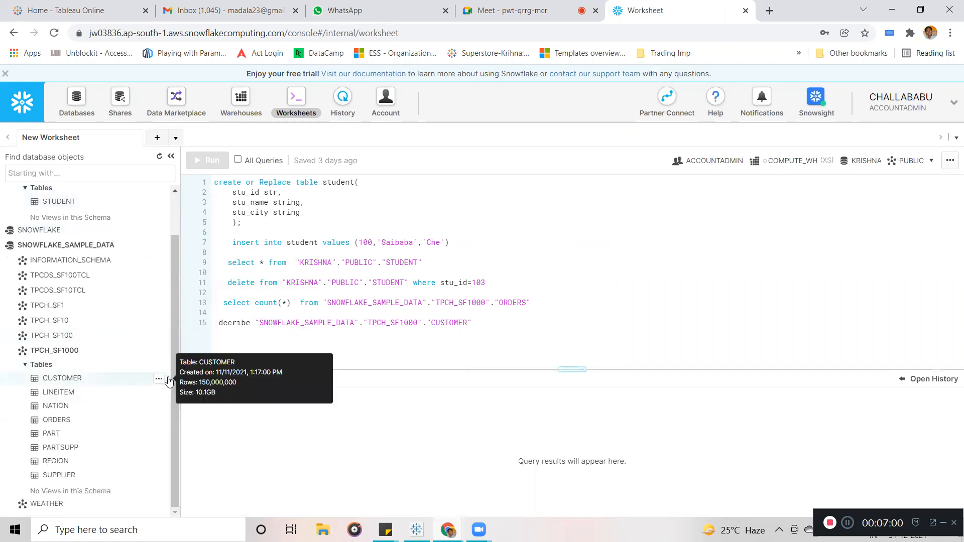
click(160, 380)
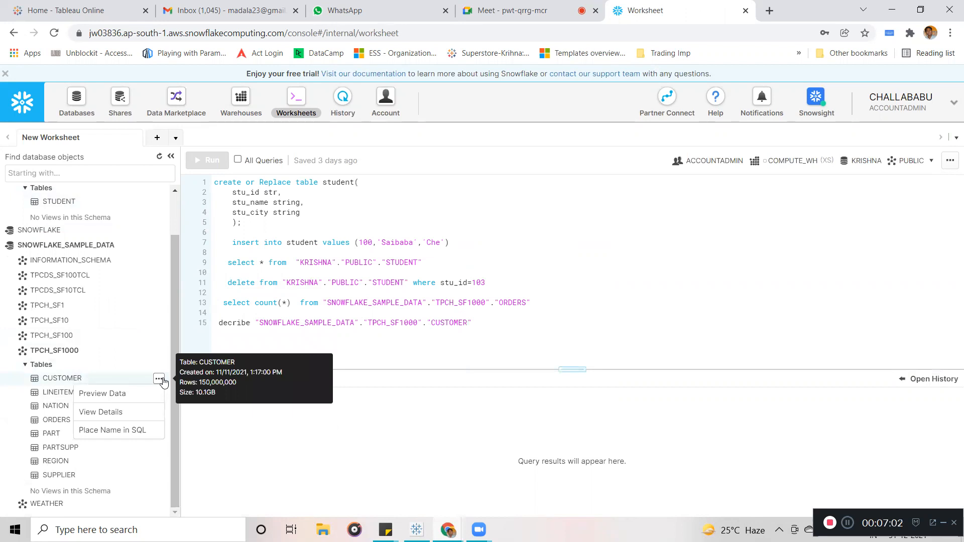
click(116, 413)
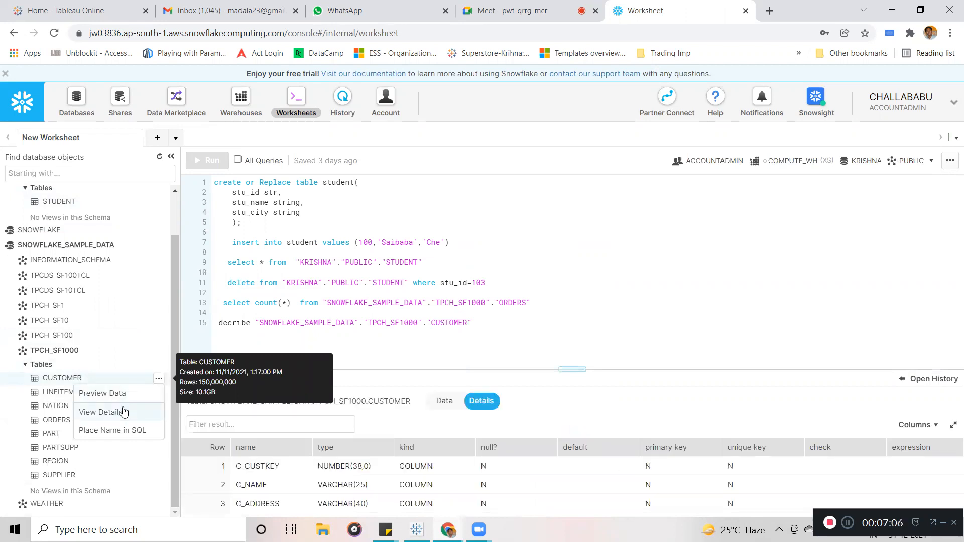
drag(493, 370, 472, 174)
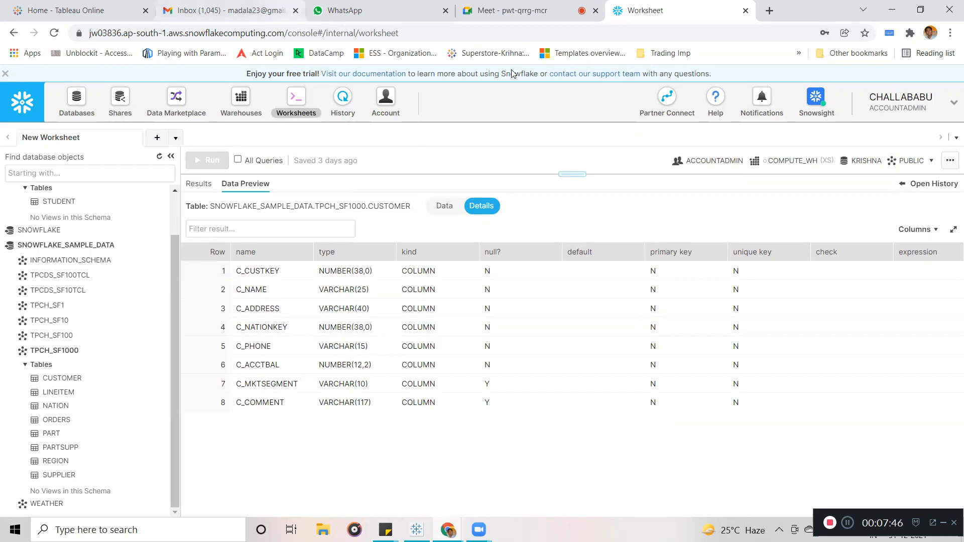
Return to Tableau Desktop and close the Edit Relationship dialog.
key(alt+Tab)
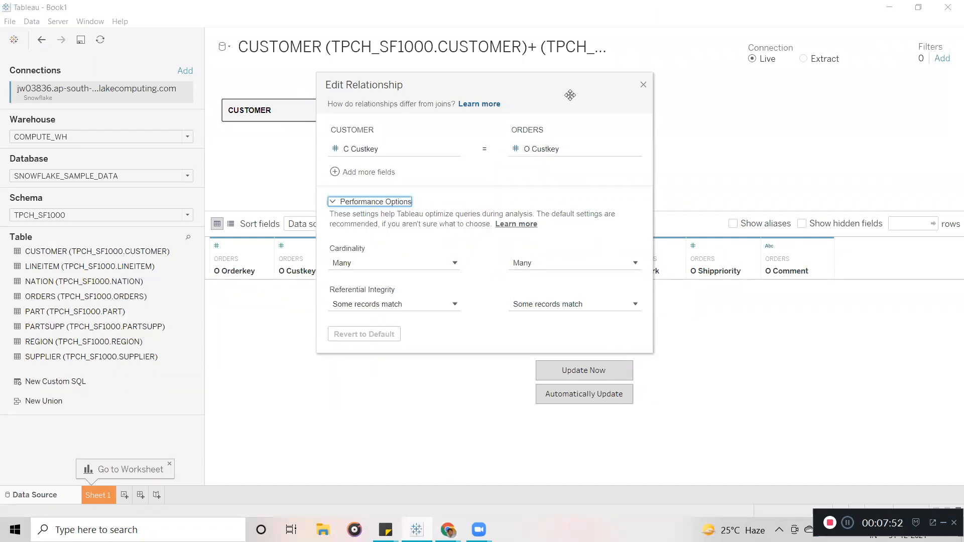
click(643, 86)
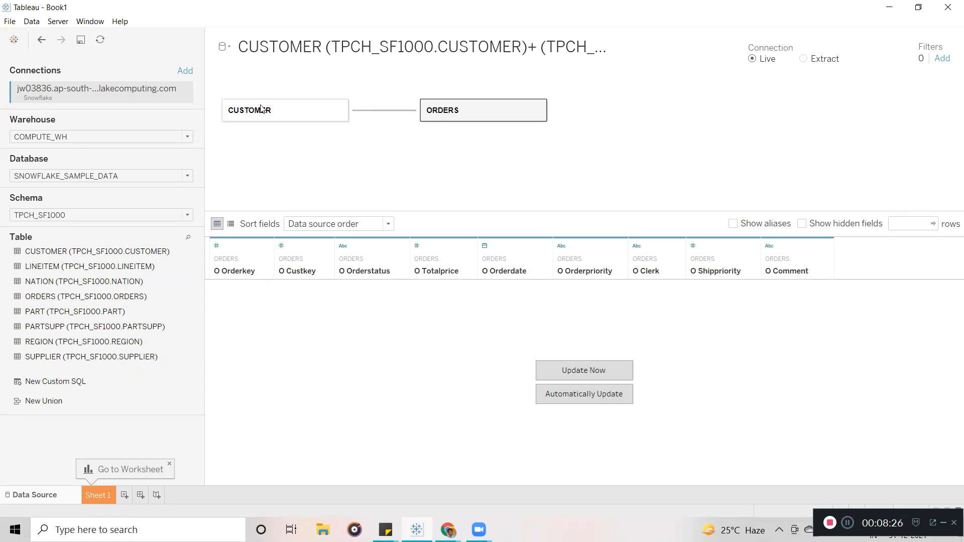
click(292, 114)
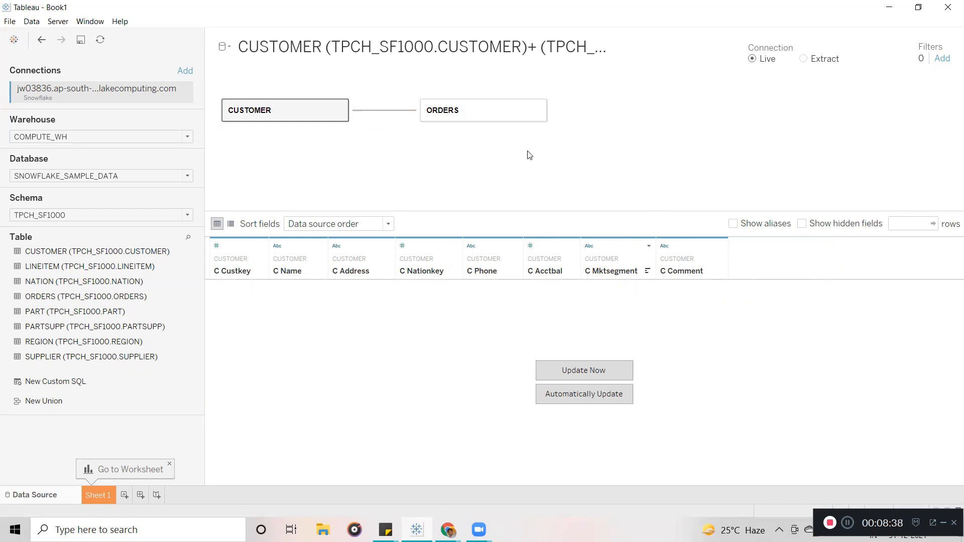
click(477, 110)
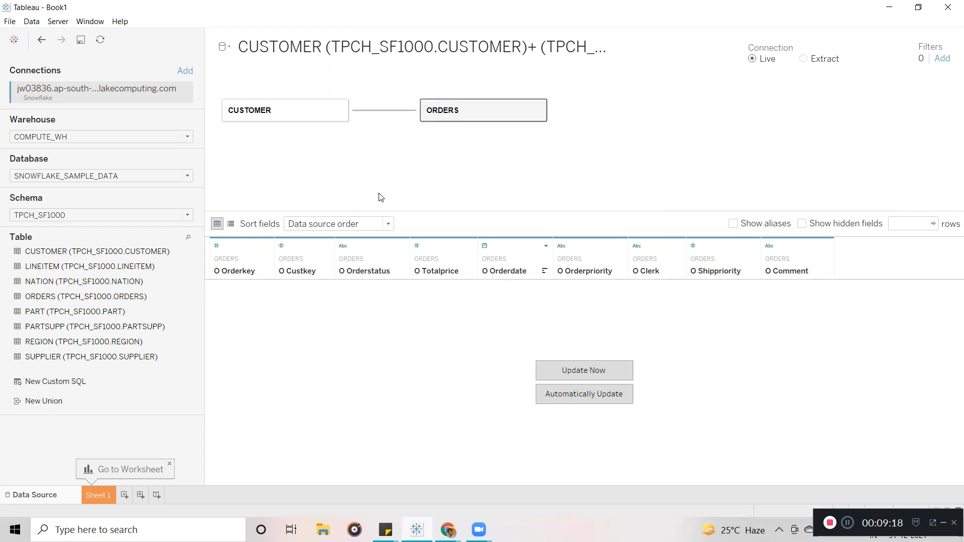
click(539, 110)
Remove the ORDERS table from the data source canvas.
click(573, 162)
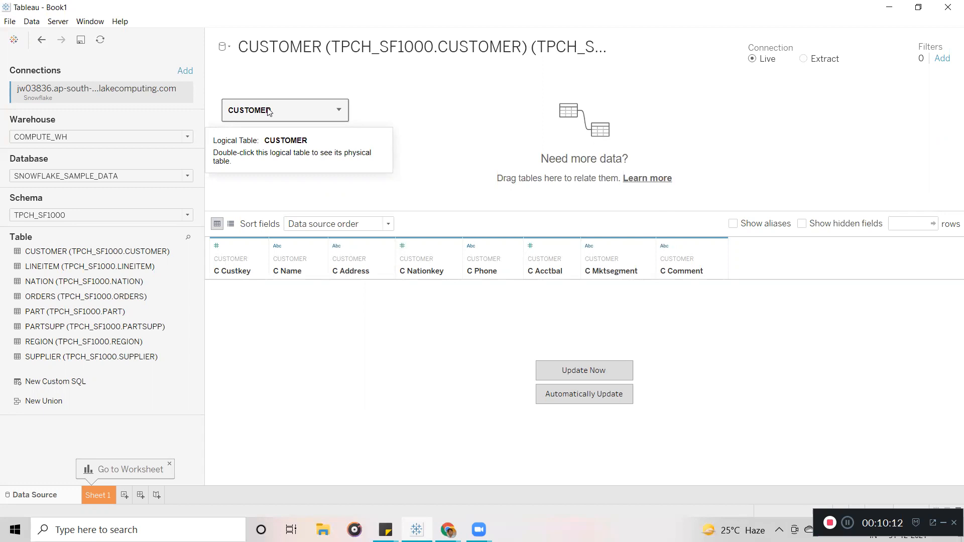
Open CUSTOMER's physical layer and drop ORDERS in to join it.
double_click(268, 111)
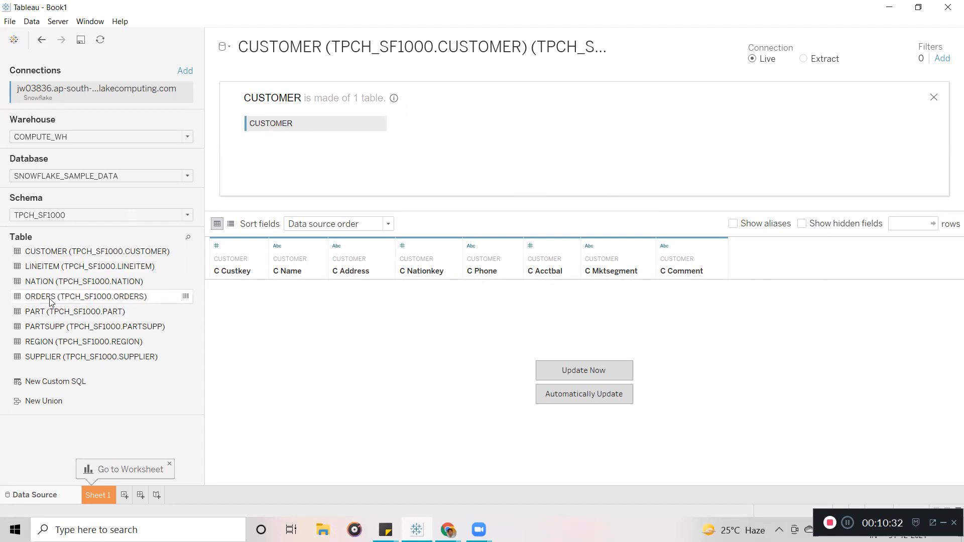
drag(50, 301, 480, 144)
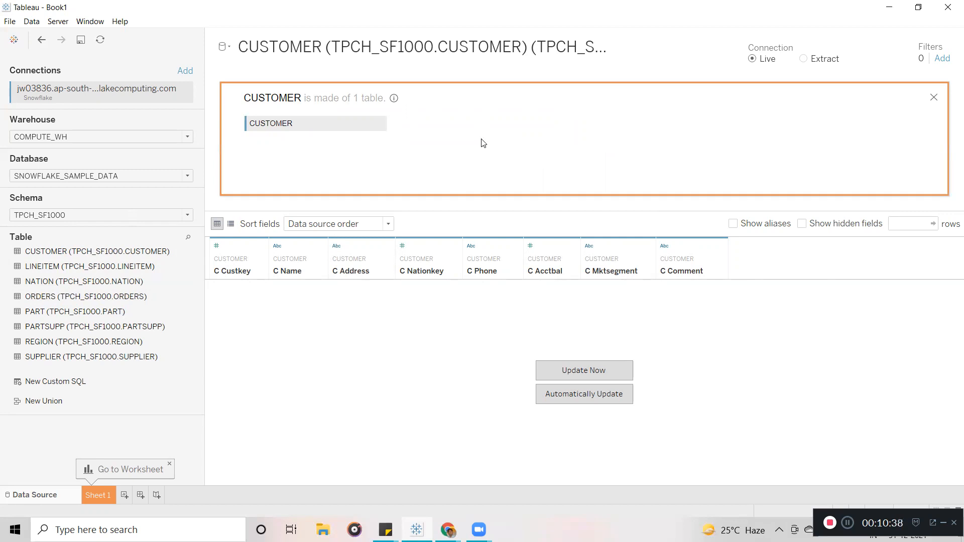
drag(482, 143, 482, 143)
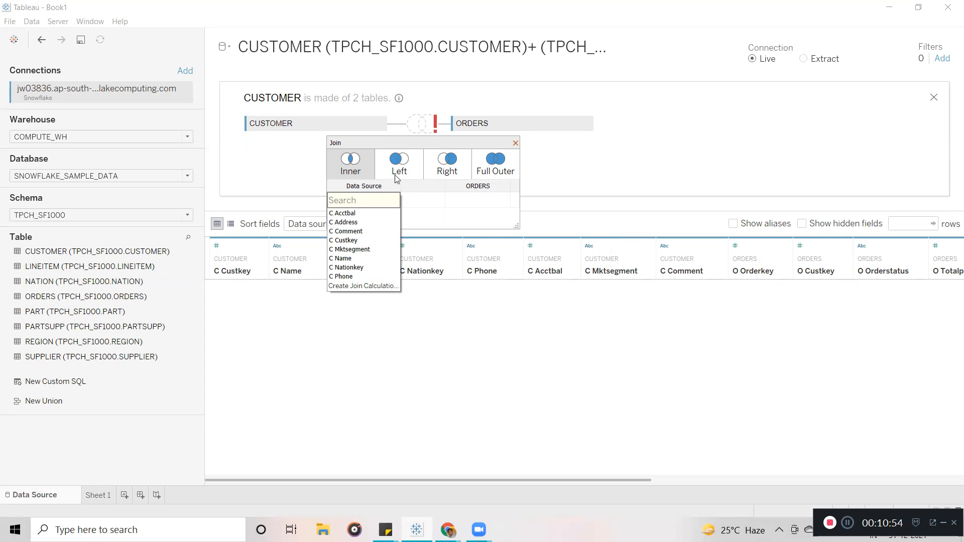
Set the join clause to C Custkey = O Custkey.
click(361, 242)
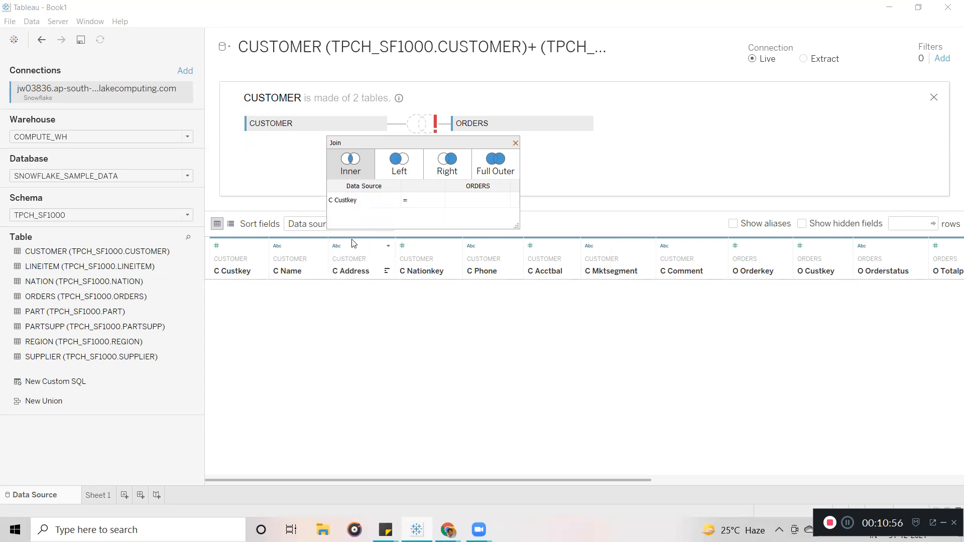
click(504, 201)
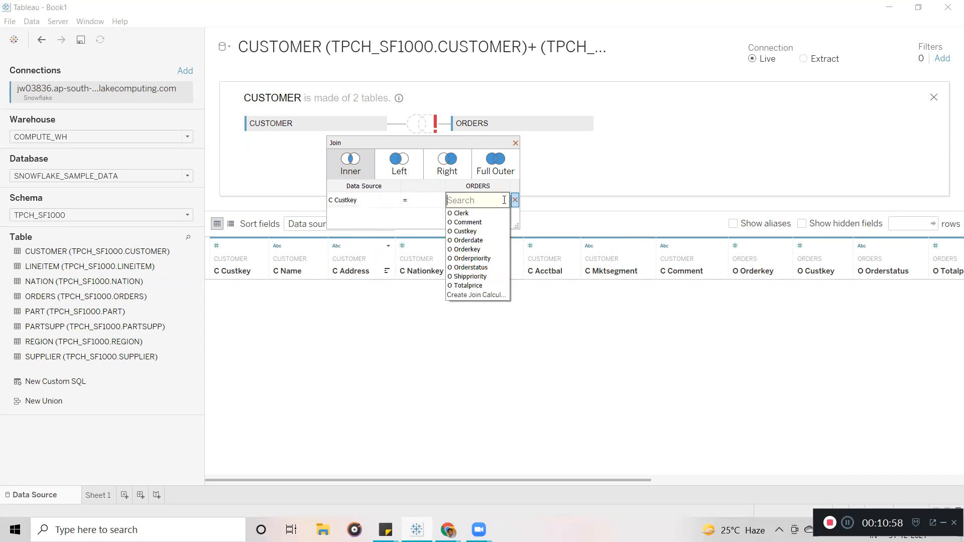
click(481, 232)
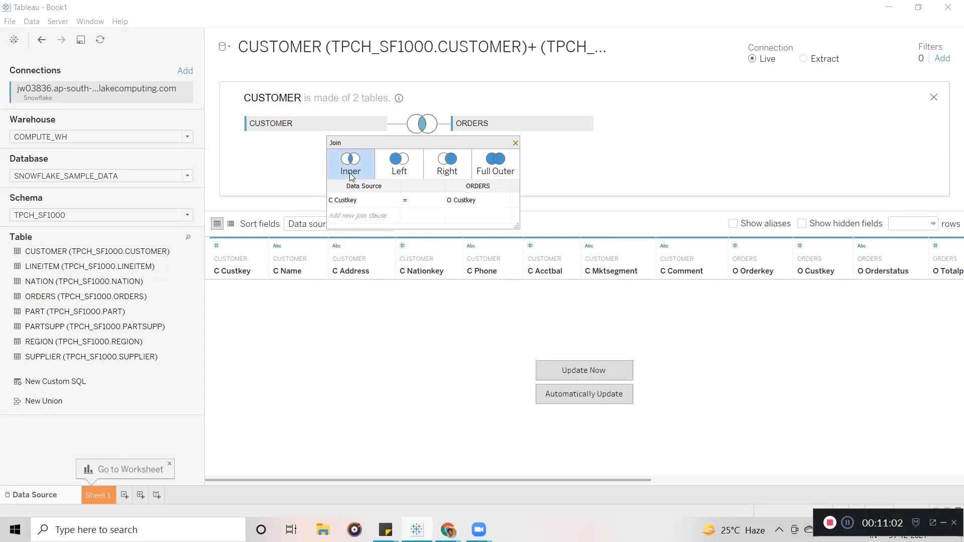
Try Left, Right and Full Outer join types, then keep it as Inner.
click(397, 171)
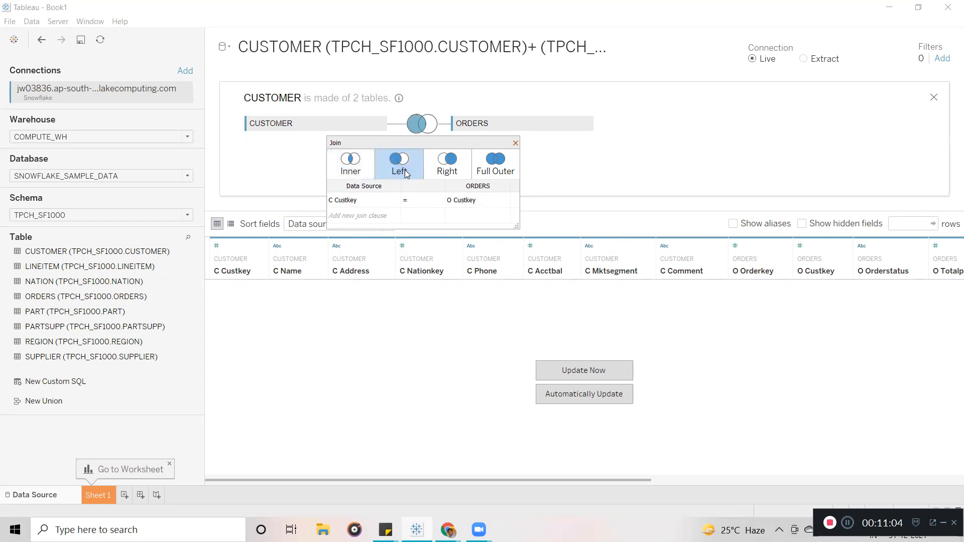
click(447, 163)
click(505, 170)
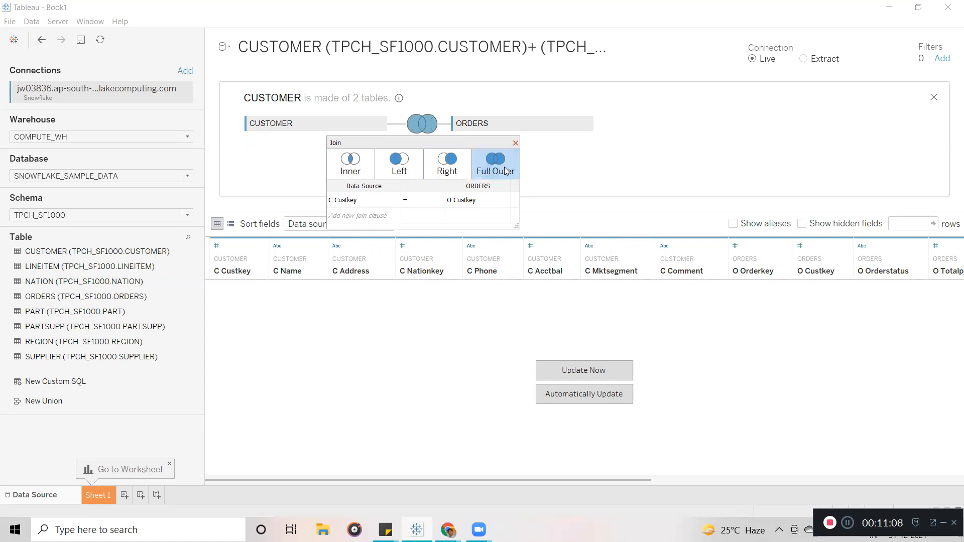
click(354, 167)
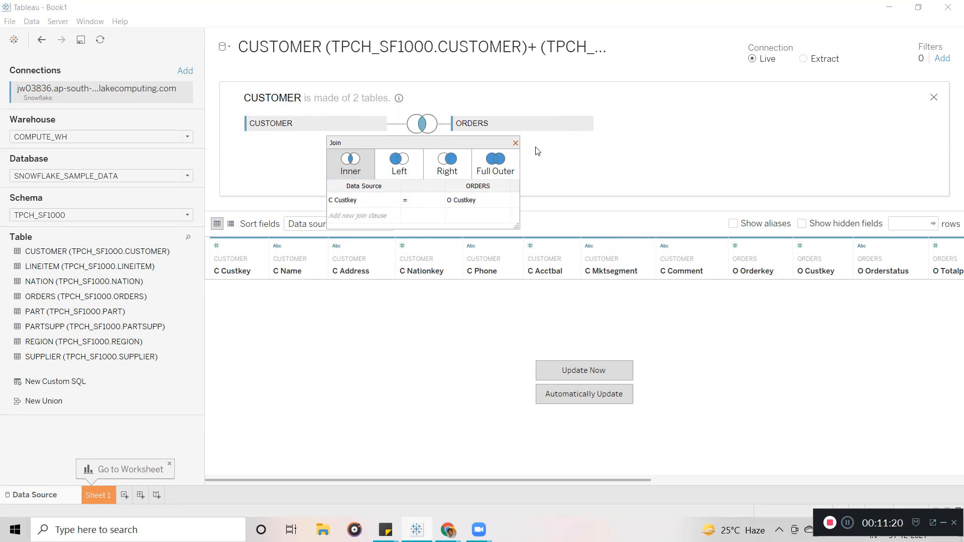
Change the CUSTOMER–ORDERS join on C Custkey = O Custkey to a Left join.
mouse_move(369, 207)
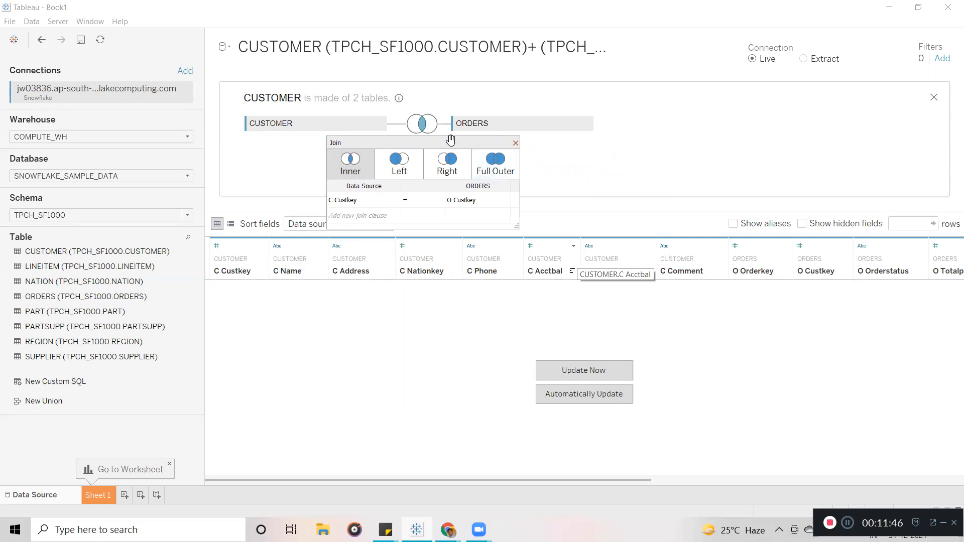
click(396, 170)
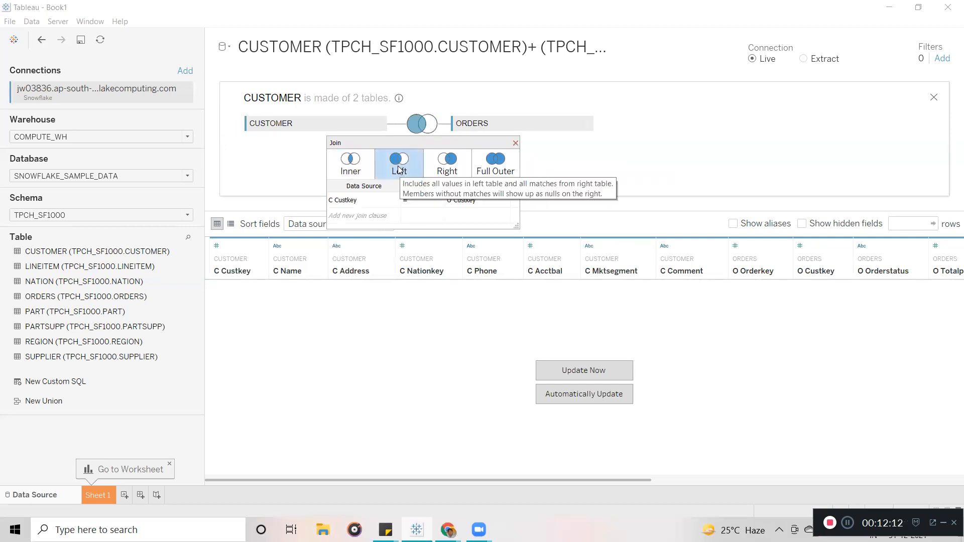
Try Right and Full Outer joins, settle on Inner, and turn on automatic preview updates.
click(439, 171)
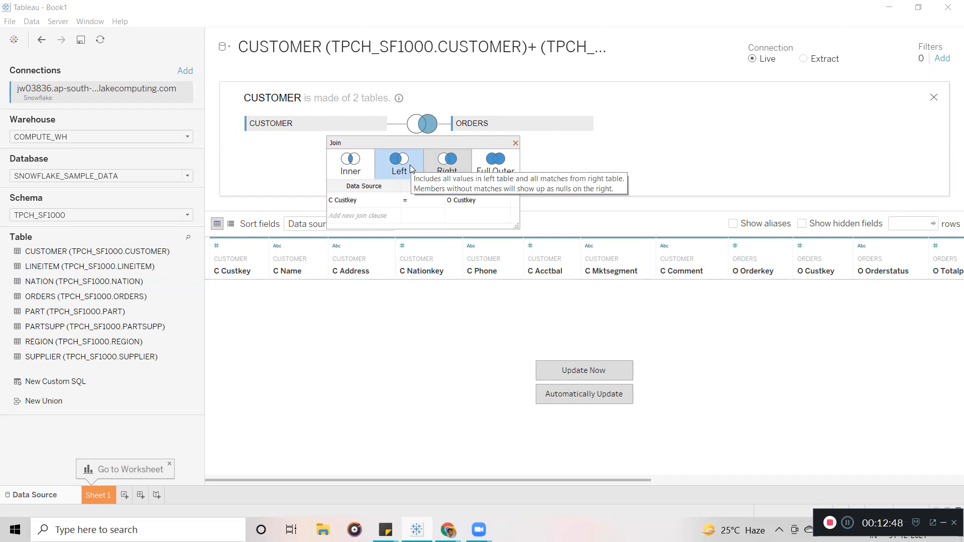
click(505, 163)
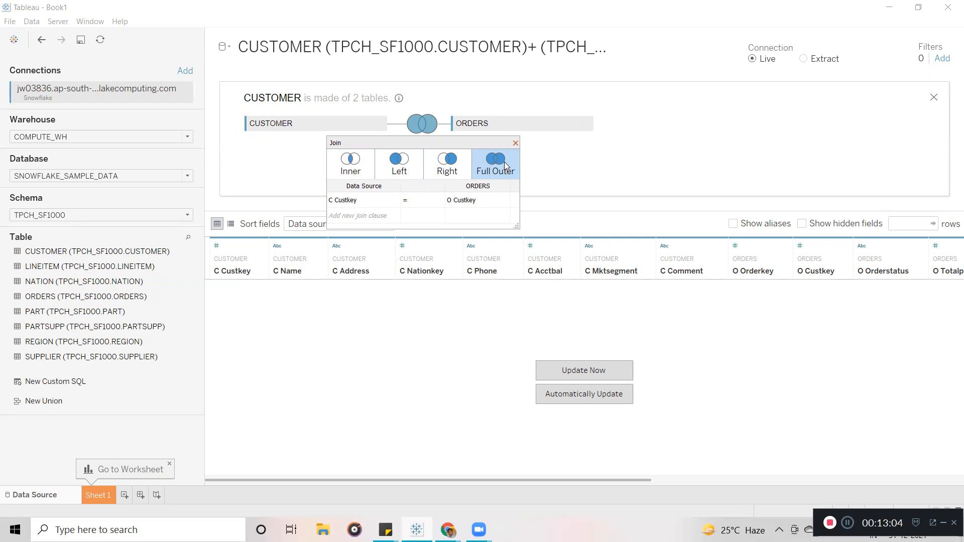
click(358, 171)
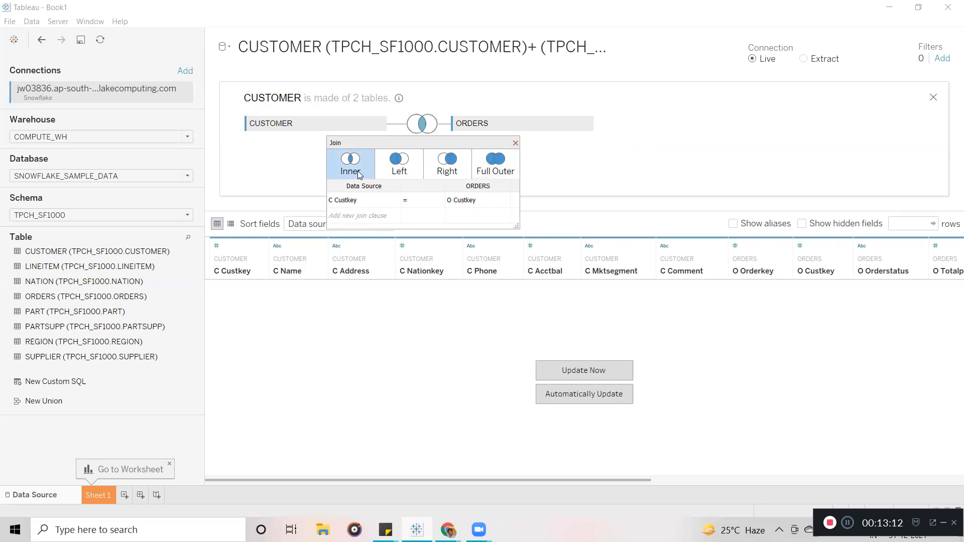
click(597, 393)
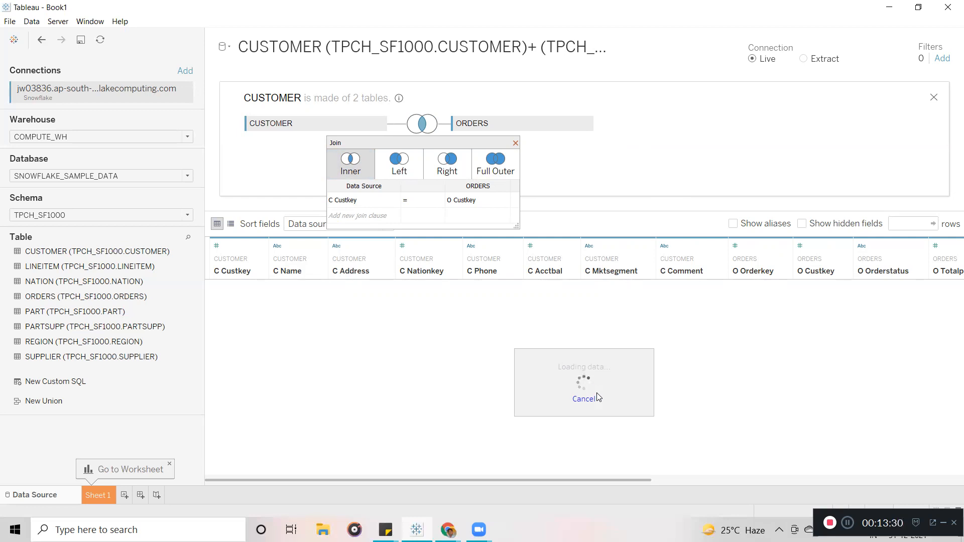
click(516, 144)
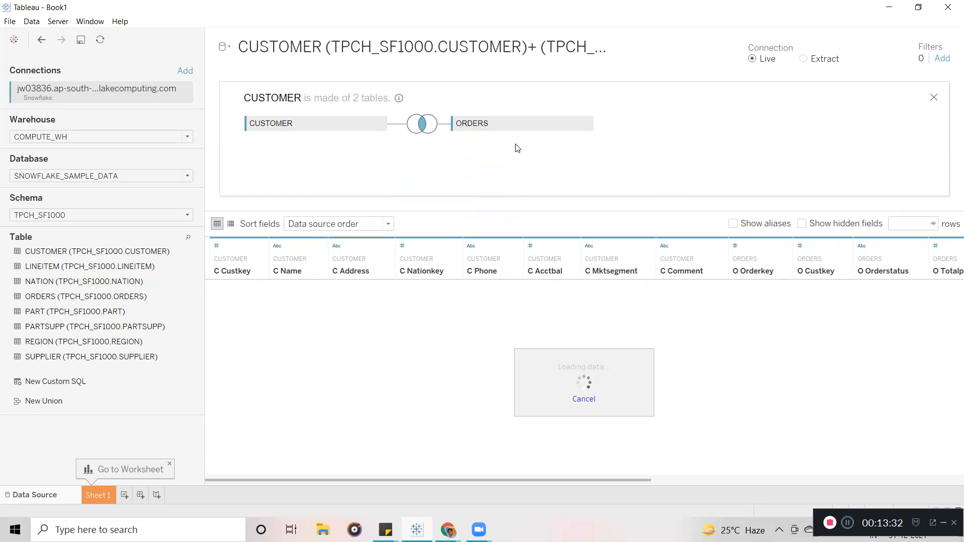
click(400, 98)
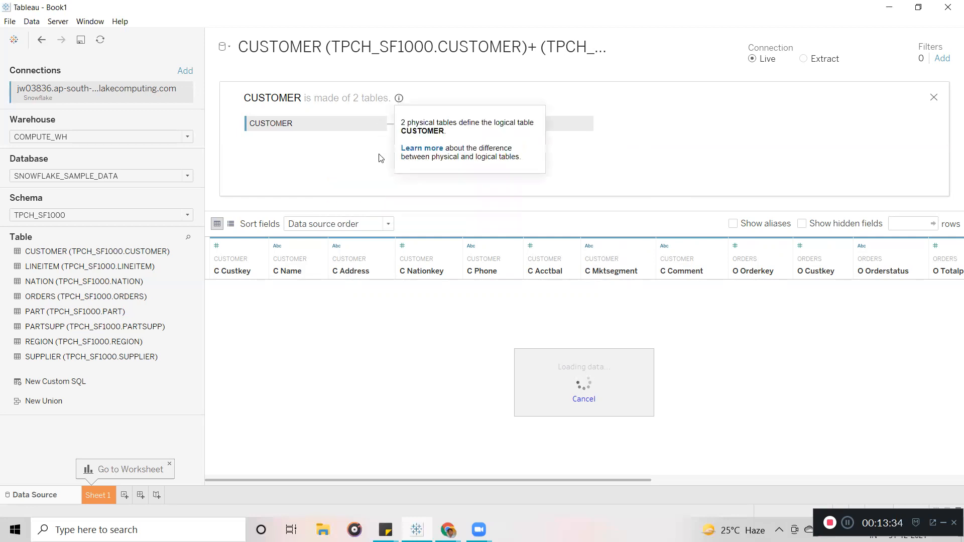
click(612, 165)
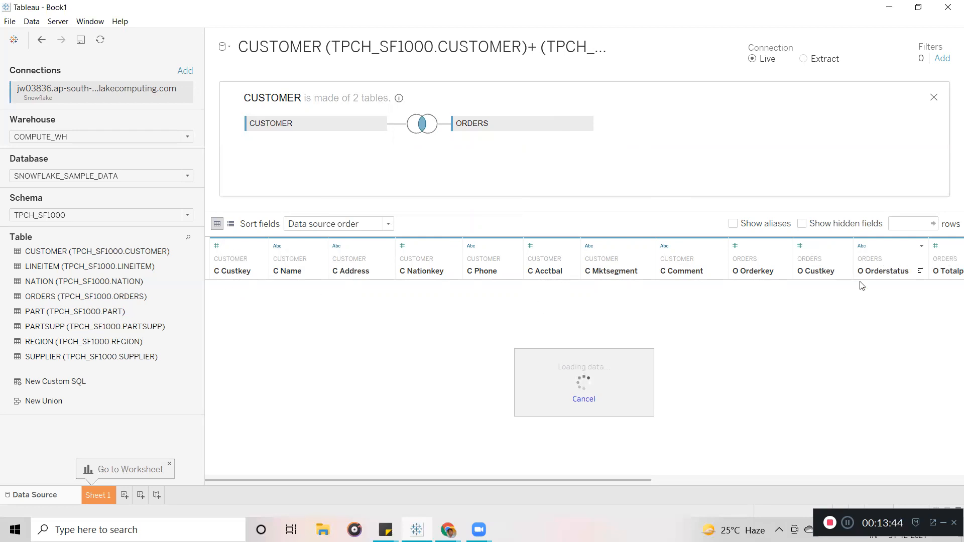
drag(627, 481, 513, 493)
drag(479, 480, 921, 436)
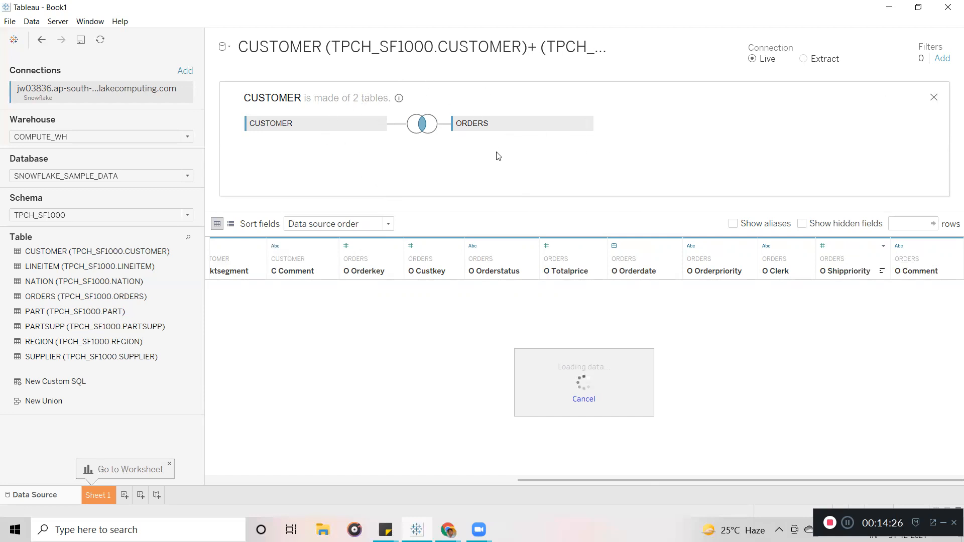
Close the join view, attempt to add SUPPLIER, and dismiss the internal error message.
click(934, 98)
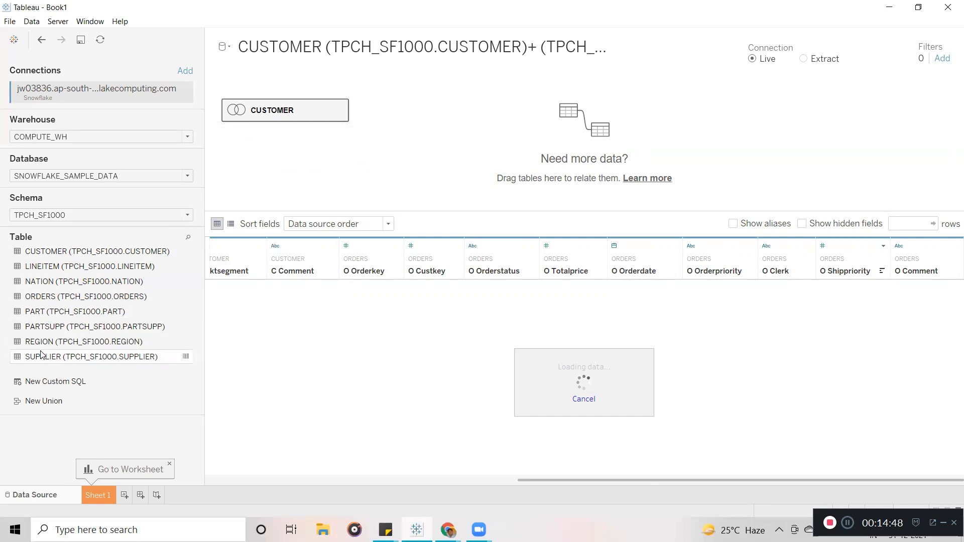
drag(41, 355, 421, 134)
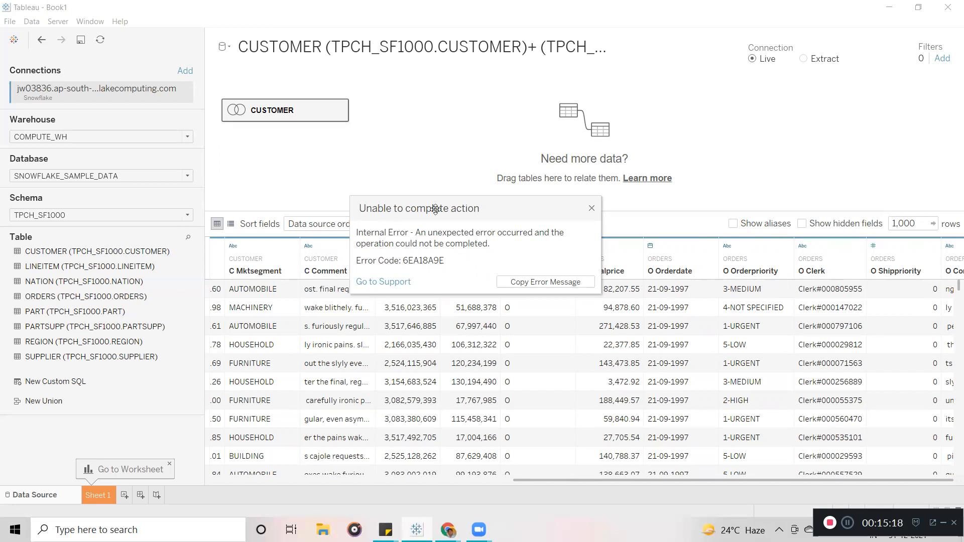
click(592, 208)
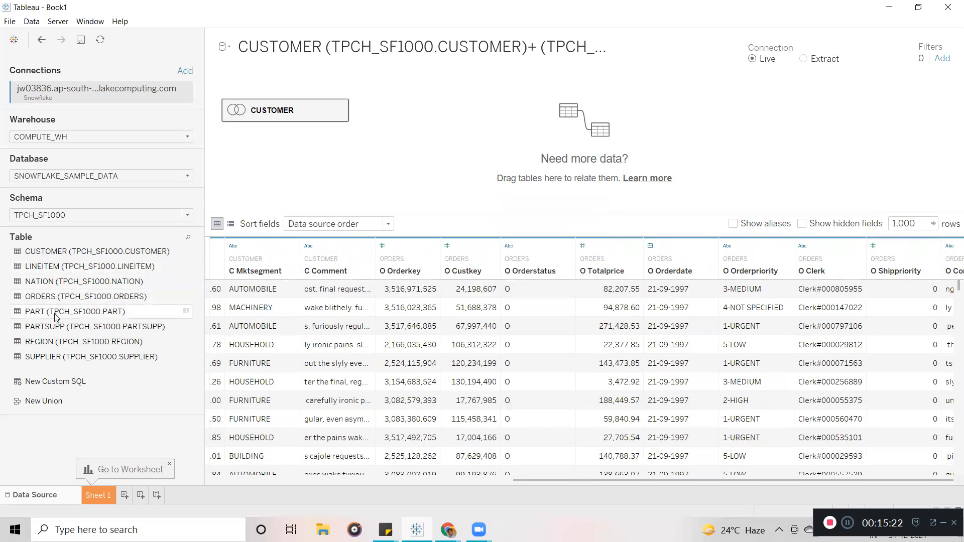
drag(49, 362, 444, 135)
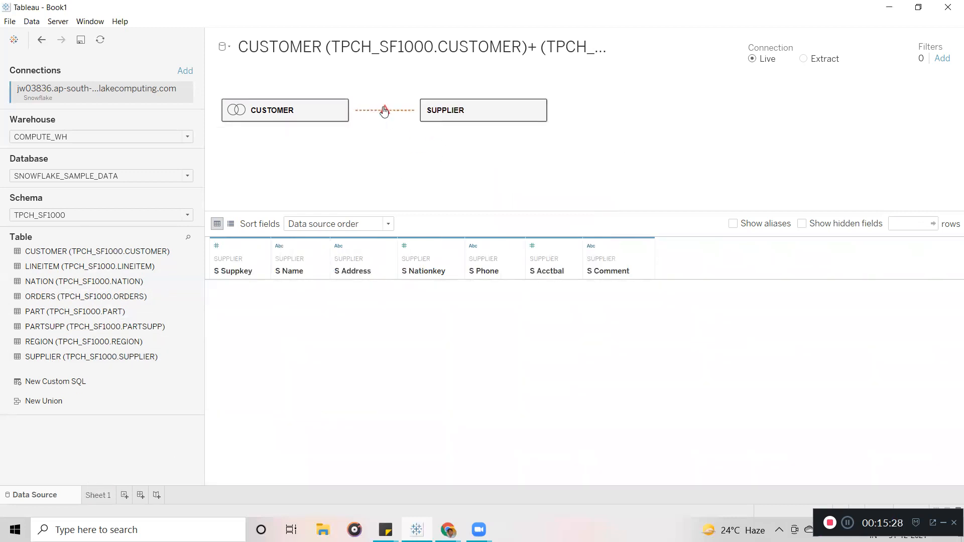
click(384, 111)
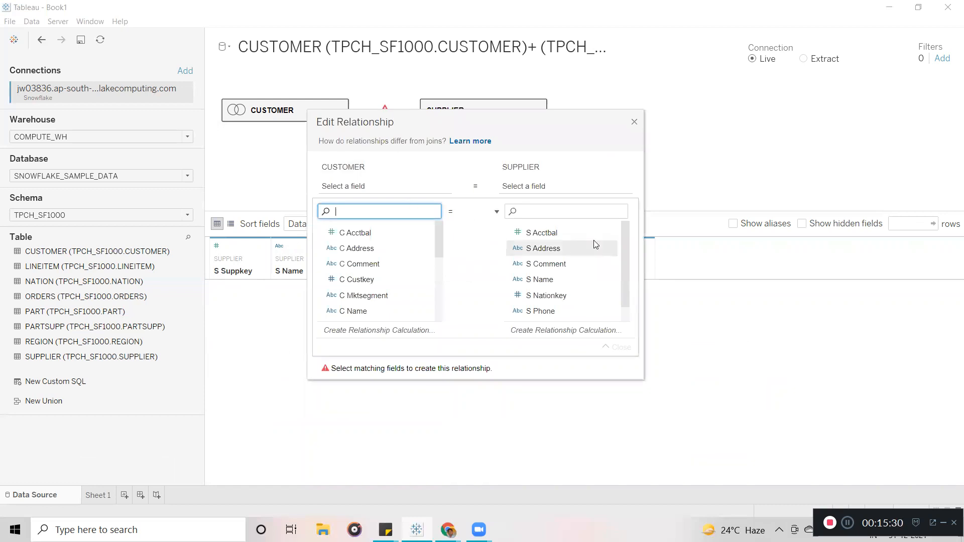
mouse_move(626, 242)
mouse_down()
mouse_move(627, 271)
mouse_move(624, 229)
mouse_up()
drag(439, 236, 444, 320)
click(438, 263)
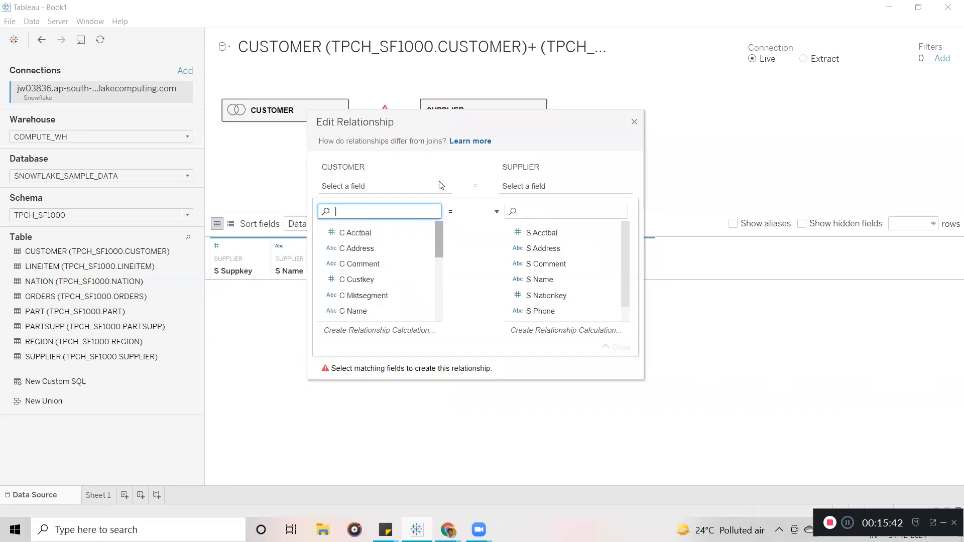
drag(627, 251, 626, 283)
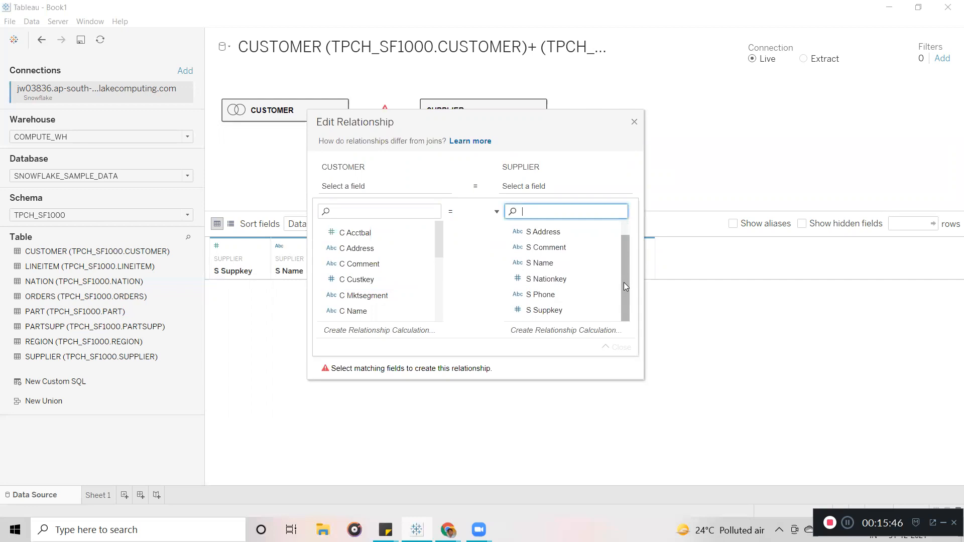
drag(624, 283, 623, 226)
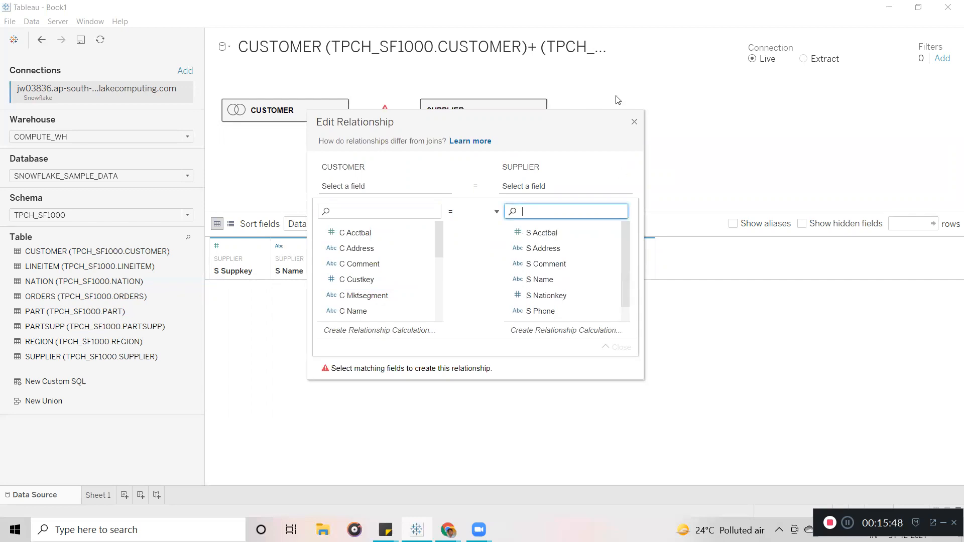
click(632, 123)
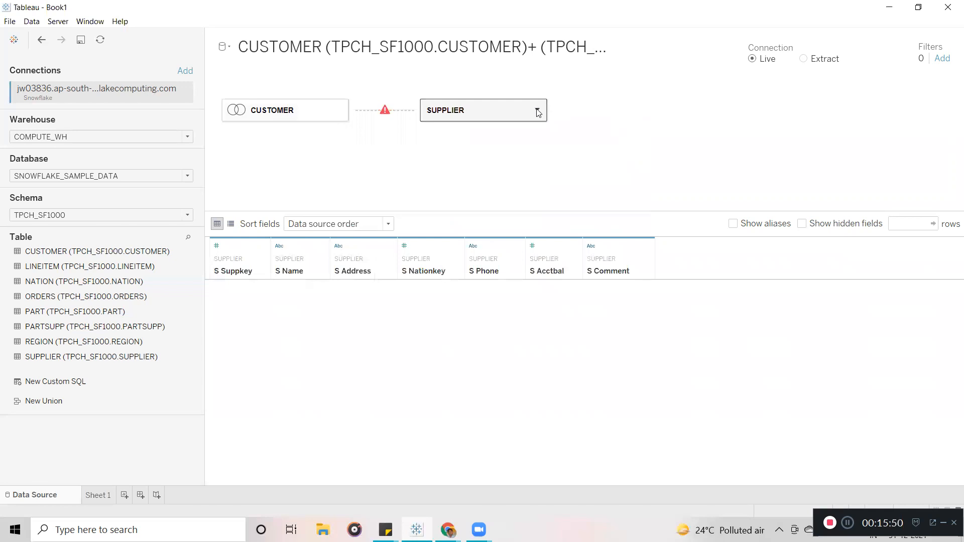
click(537, 110)
click(557, 162)
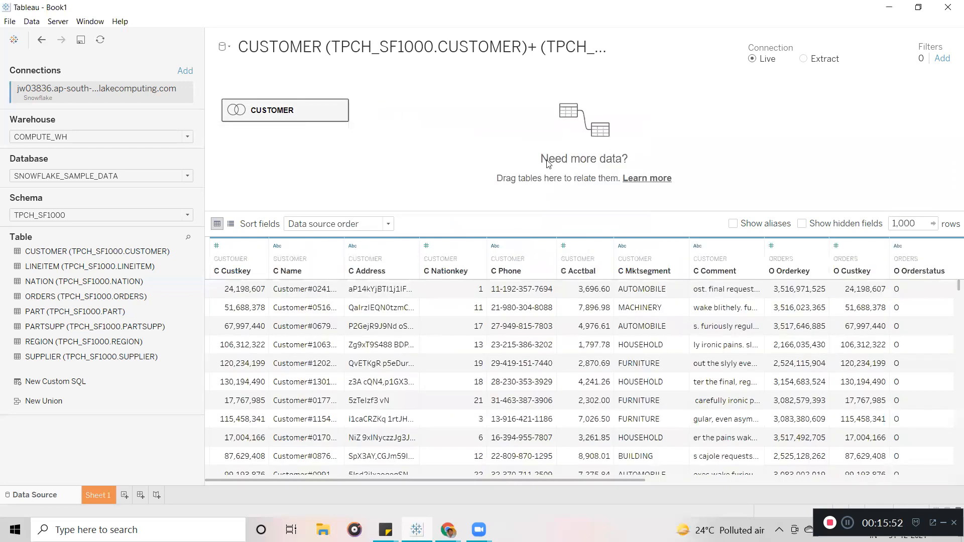
drag(55, 286, 456, 129)
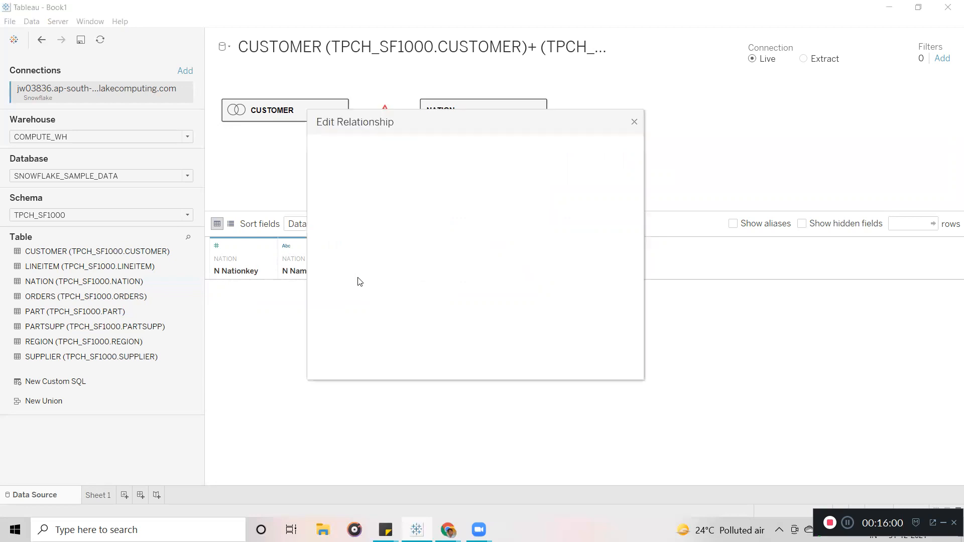
click(635, 121)
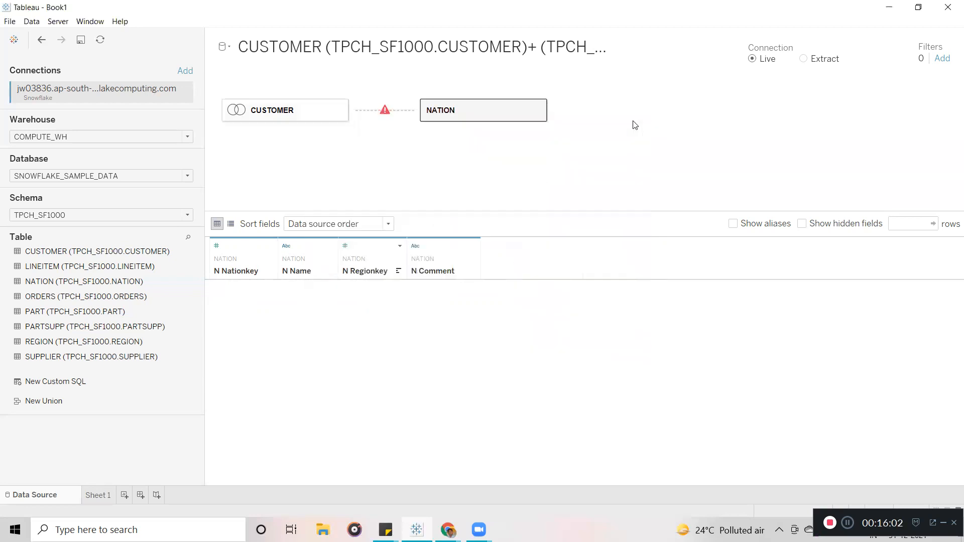
click(538, 112)
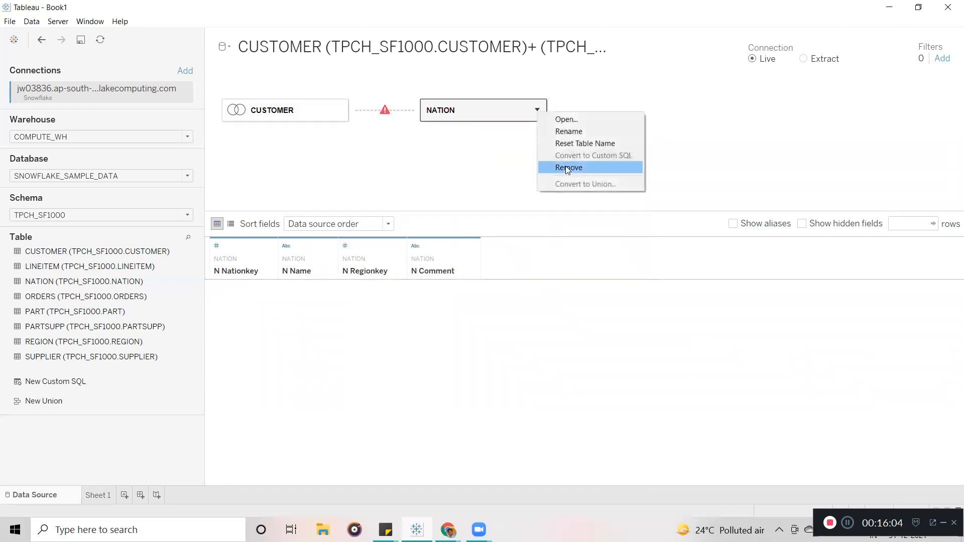
click(565, 165)
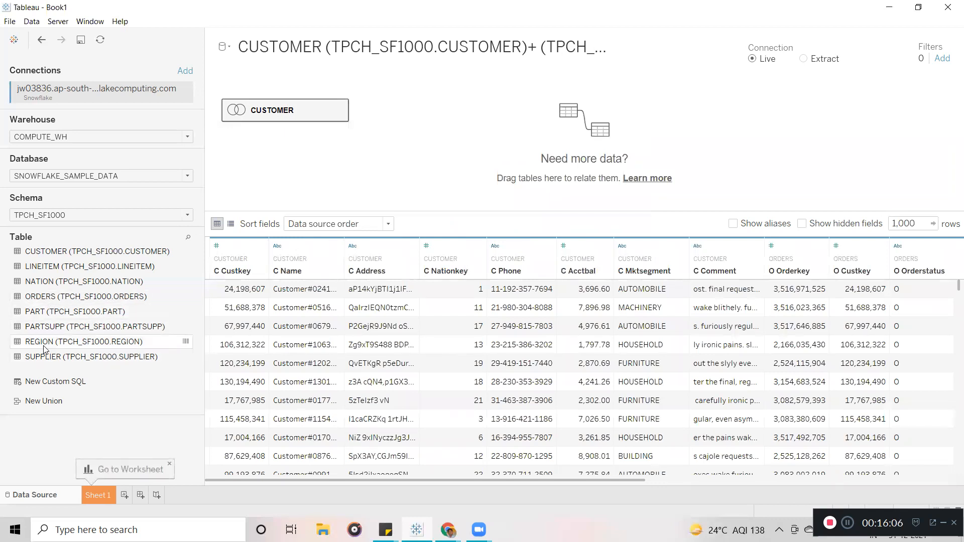
drag(66, 343, 447, 121)
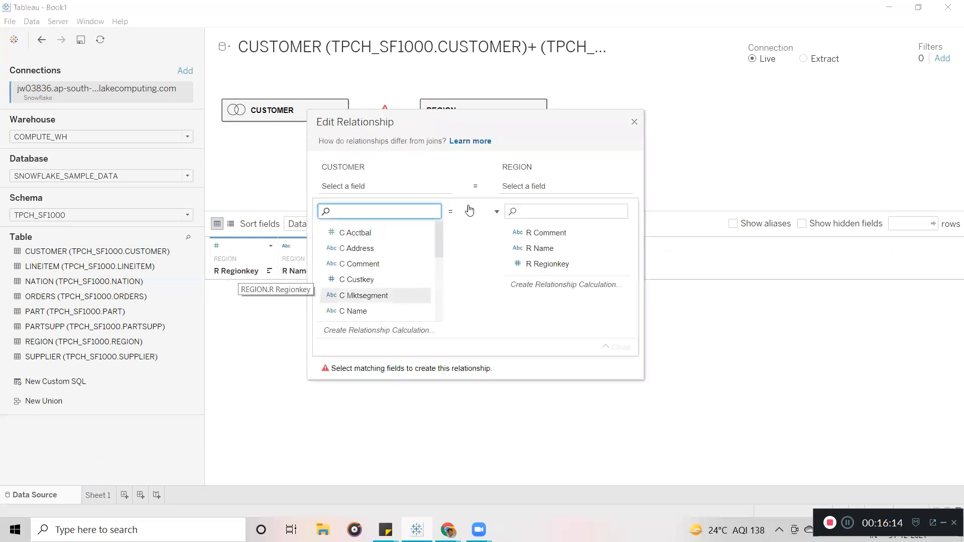
drag(485, 118, 578, 155)
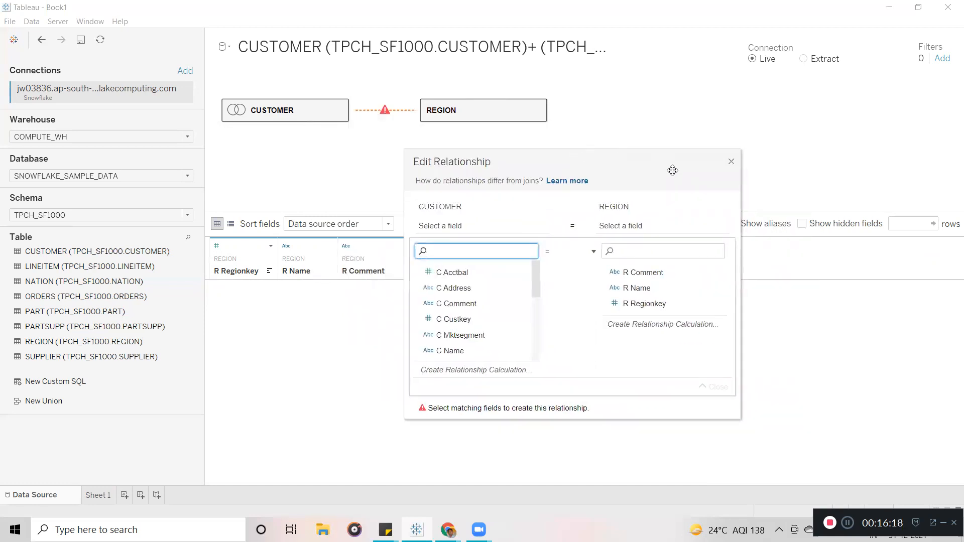
click(732, 162)
click(538, 109)
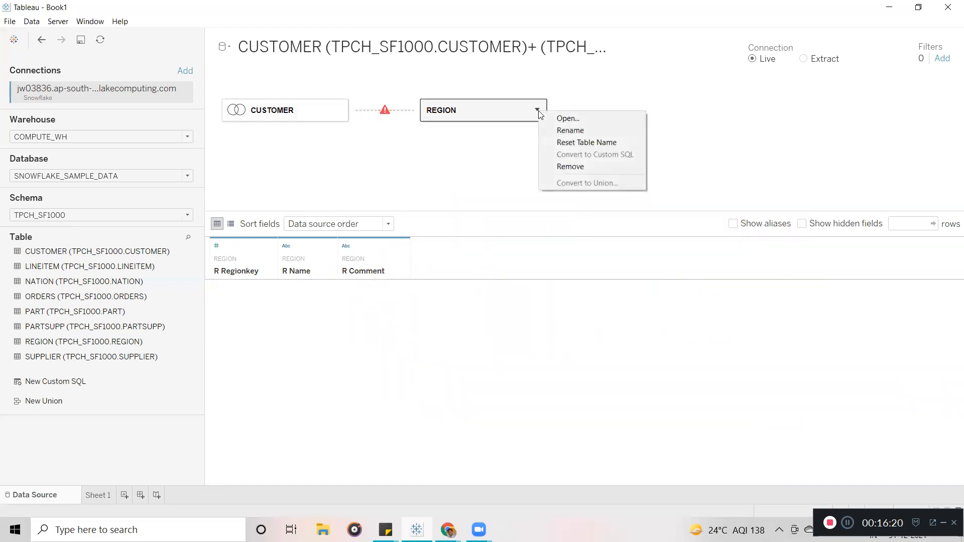
click(560, 168)
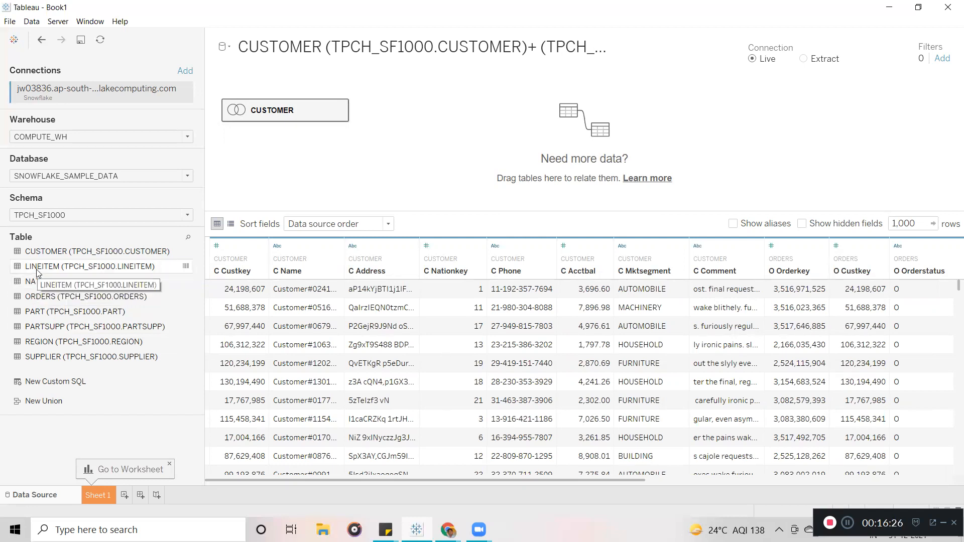
Drag the LINEITEM table onto the canvas beside CUSTOMER to create a relationship.
drag(36, 269, 427, 149)
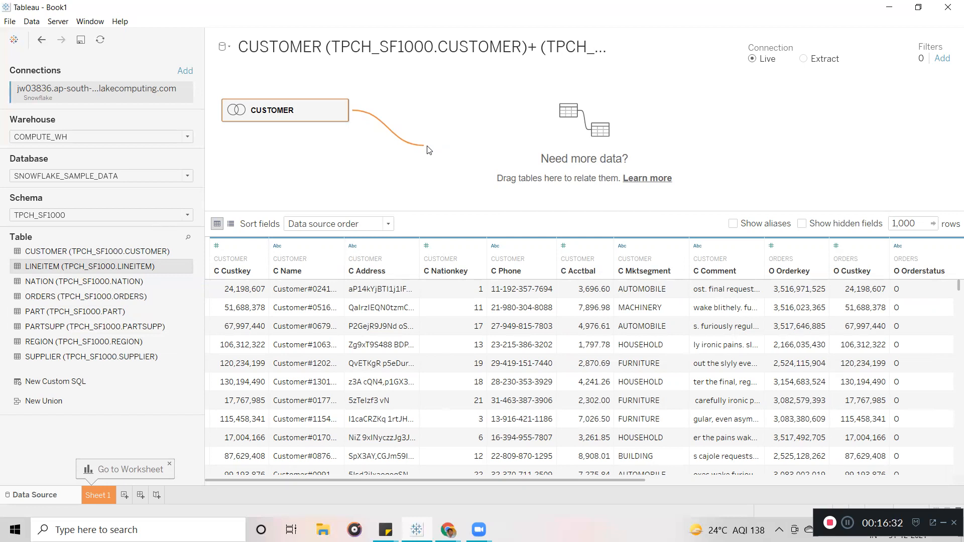
drag(430, 150, 471, 360)
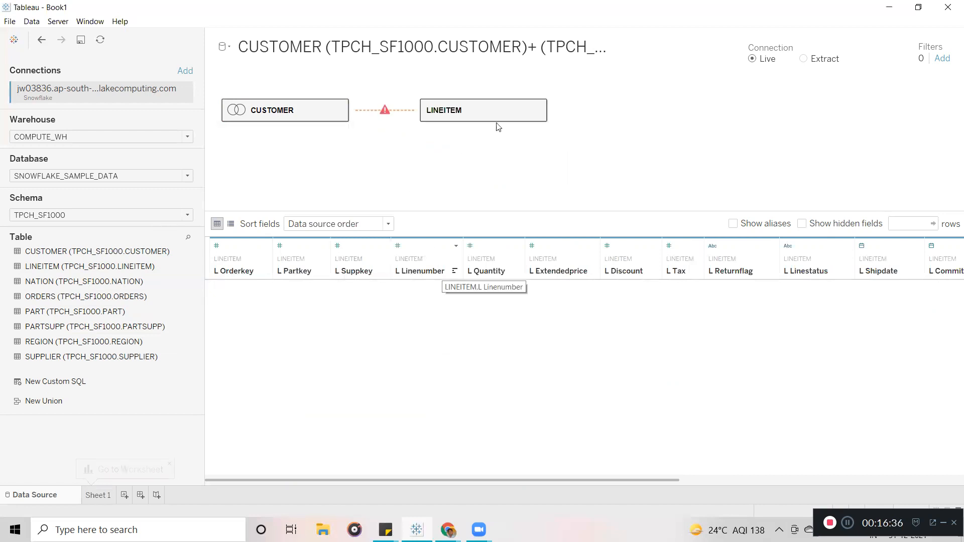
click(536, 112)
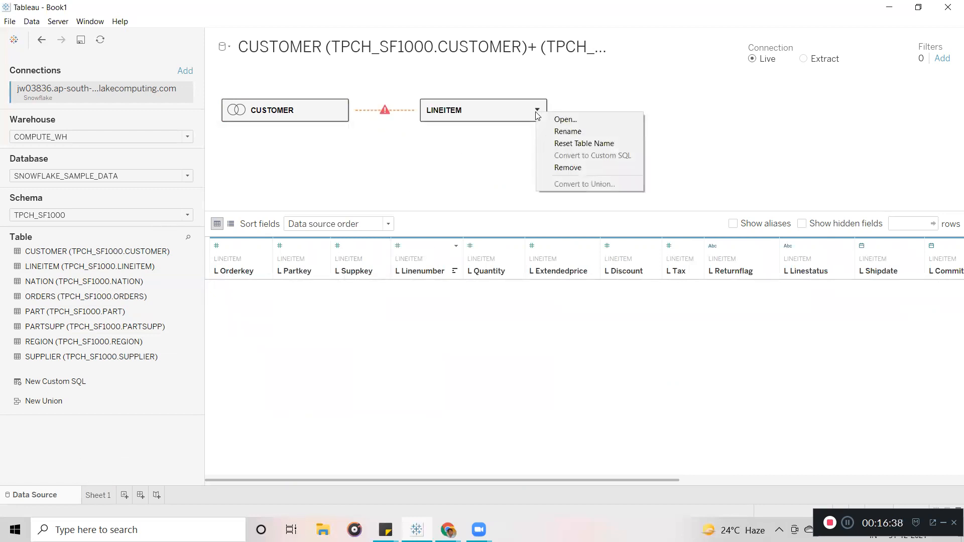
click(571, 170)
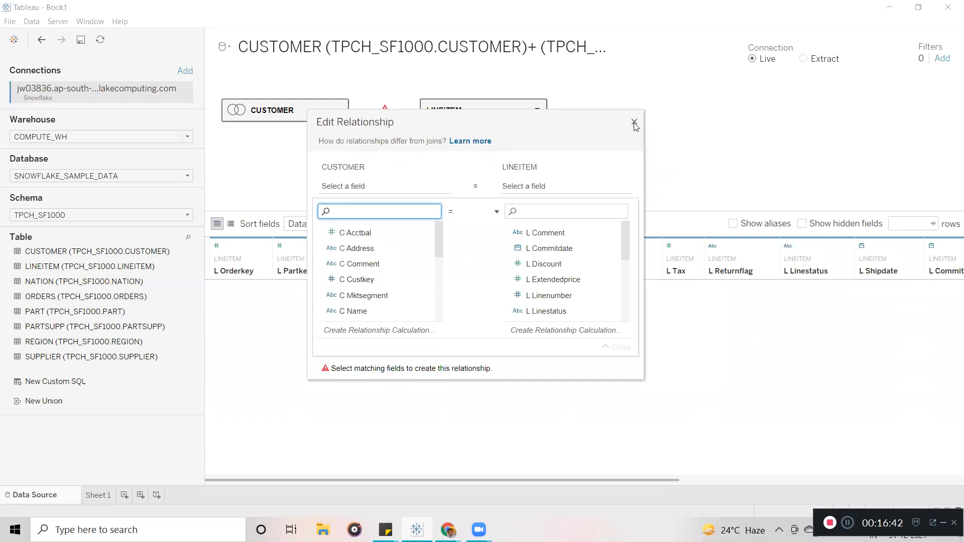
click(634, 122)
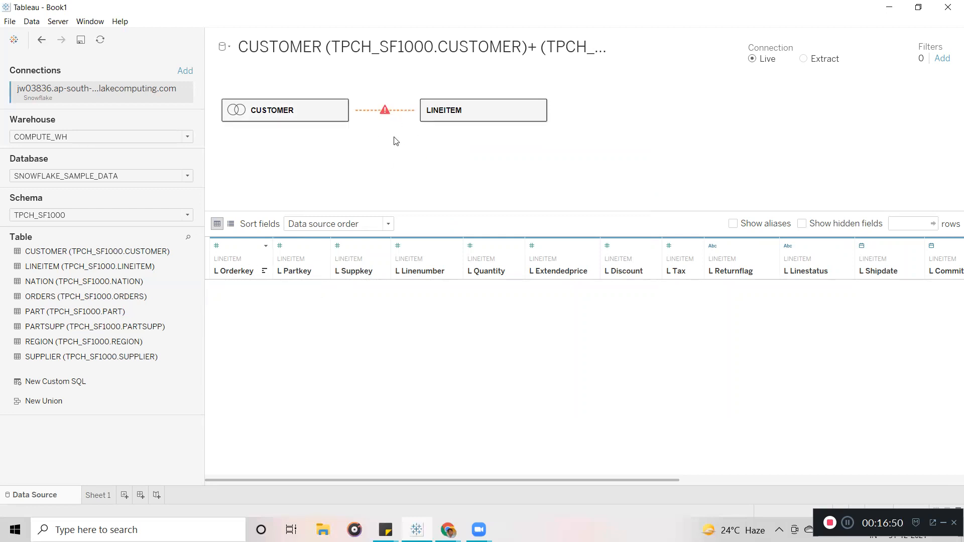
Set the relationship fields to O Orderkey and L Orderkey.
click(383, 111)
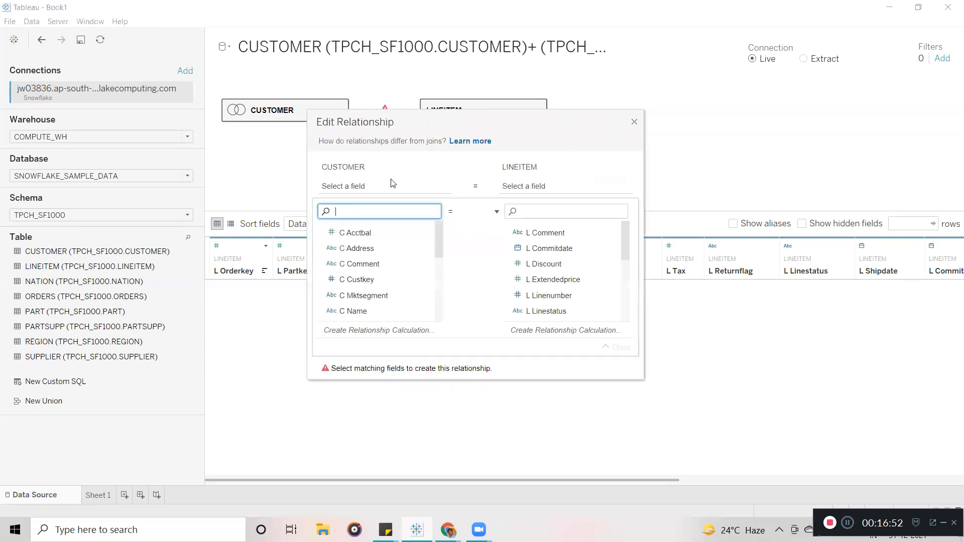
drag(441, 236, 444, 287)
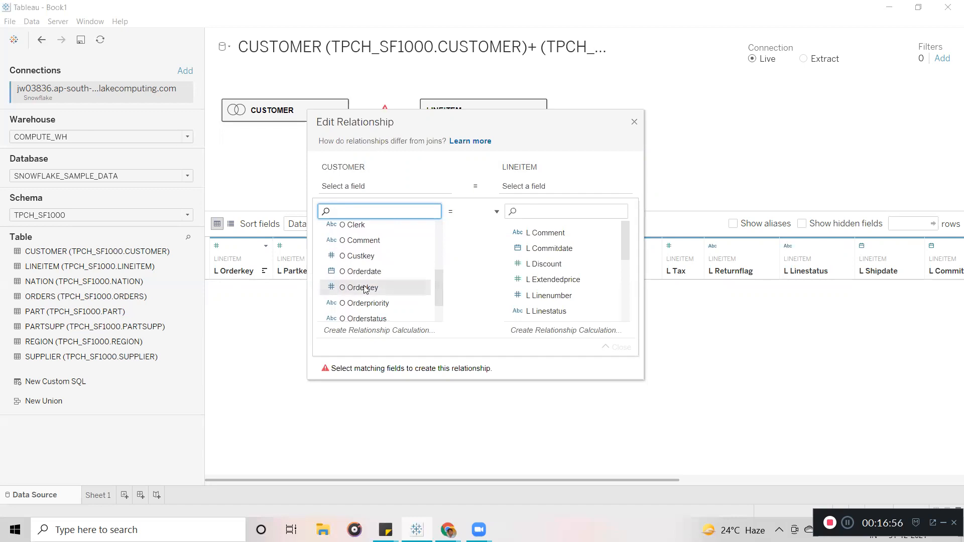
click(358, 288)
drag(627, 244, 625, 220)
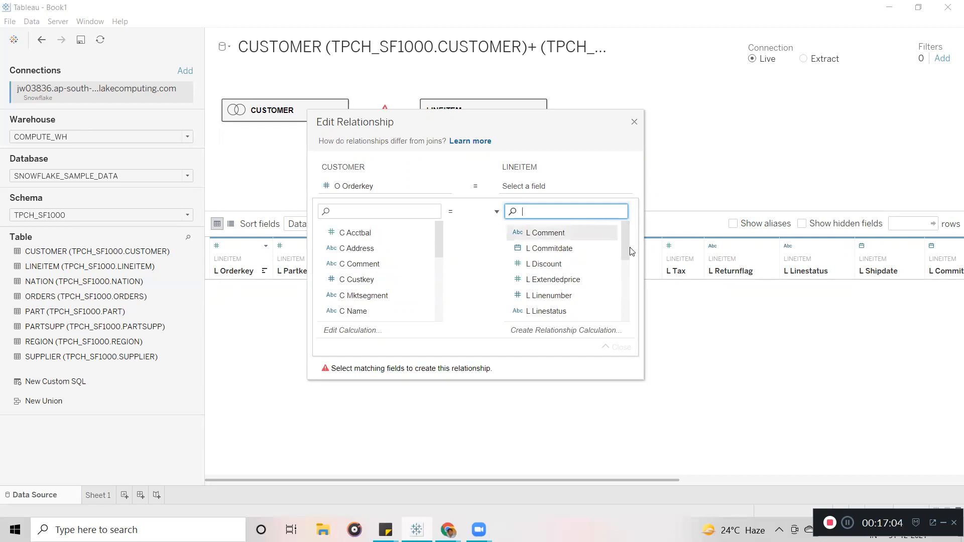
drag(626, 239, 628, 265)
click(553, 270)
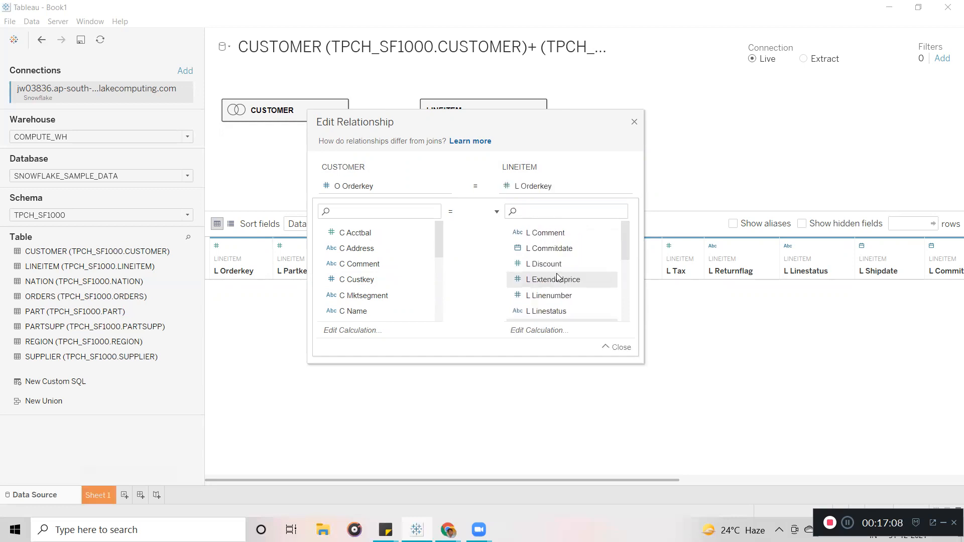
click(636, 125)
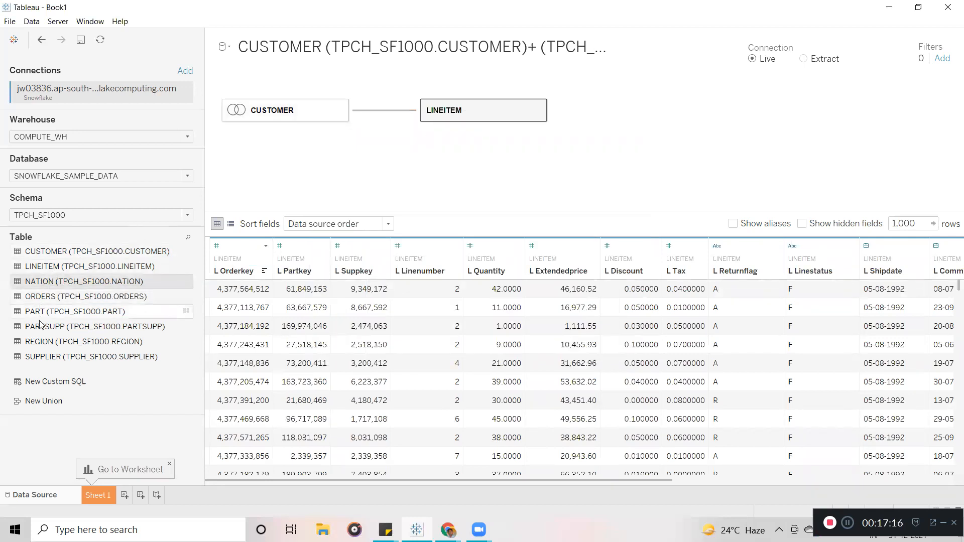
Drag NATION onto the canvas and relate it using C Nationkey and N Nationkey.
drag(40, 285, 406, 169)
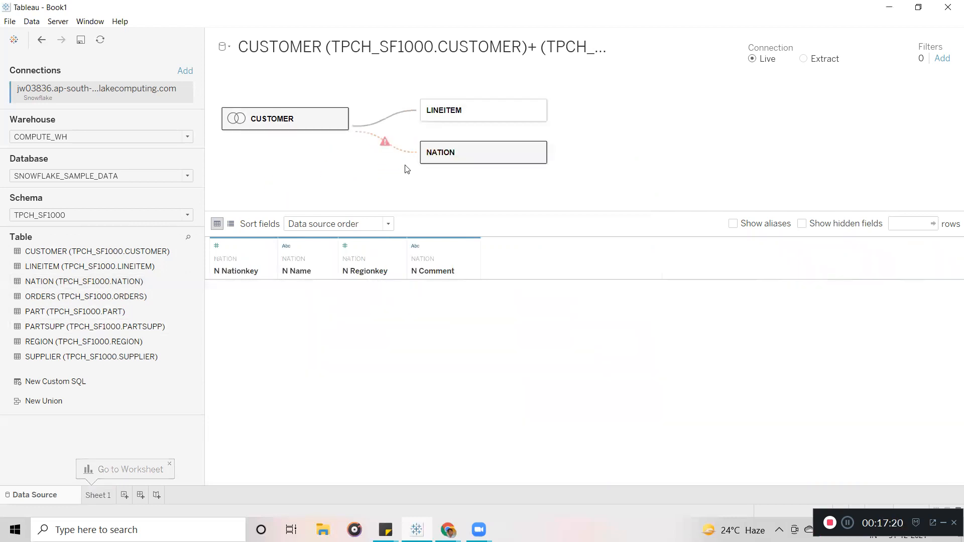
click(387, 145)
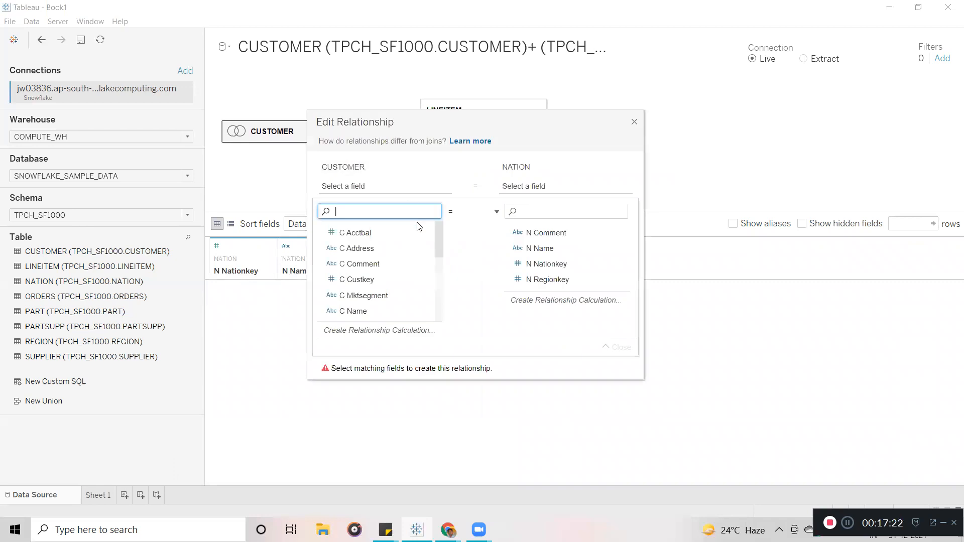
mouse_move(438, 236)
mouse_down()
mouse_move(440, 306)
mouse_move(437, 255)
mouse_up()
click(372, 276)
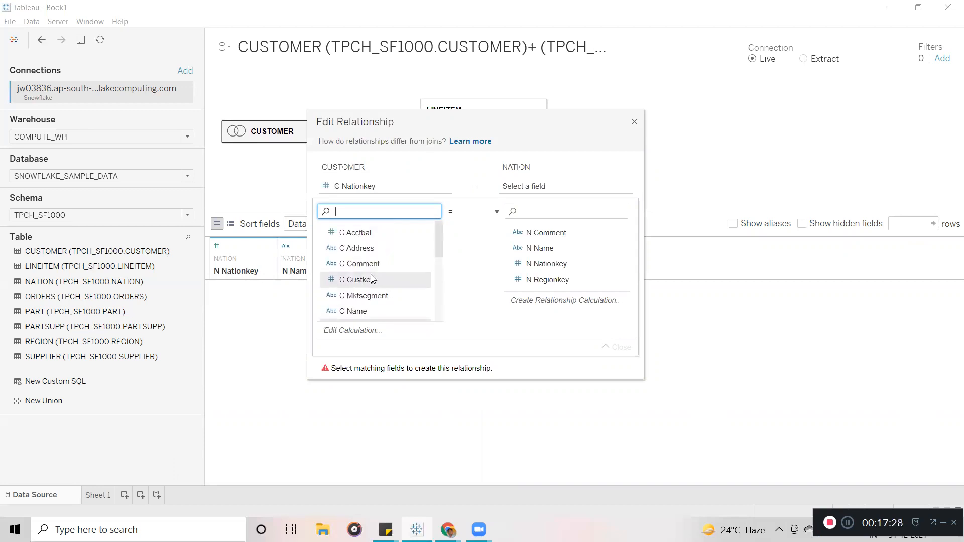
click(560, 265)
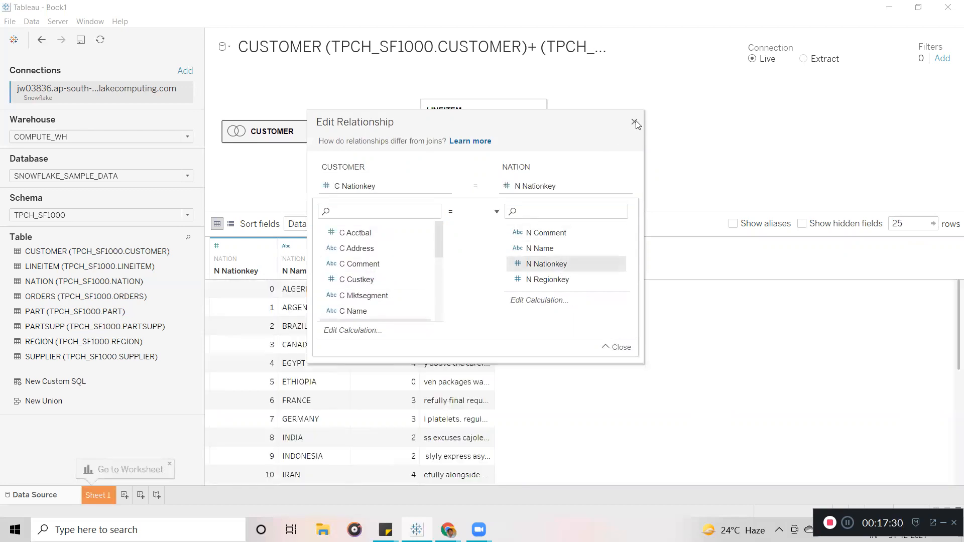
click(635, 122)
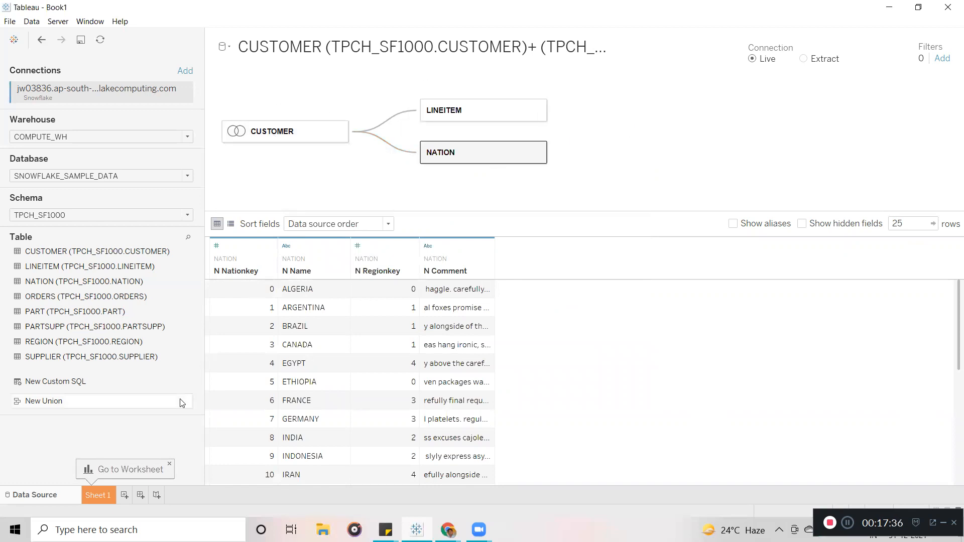
Switch to Sheet 1, collapse the CUSTOMER, LINEITEM and NATION tables, and hide Show Me.
click(100, 496)
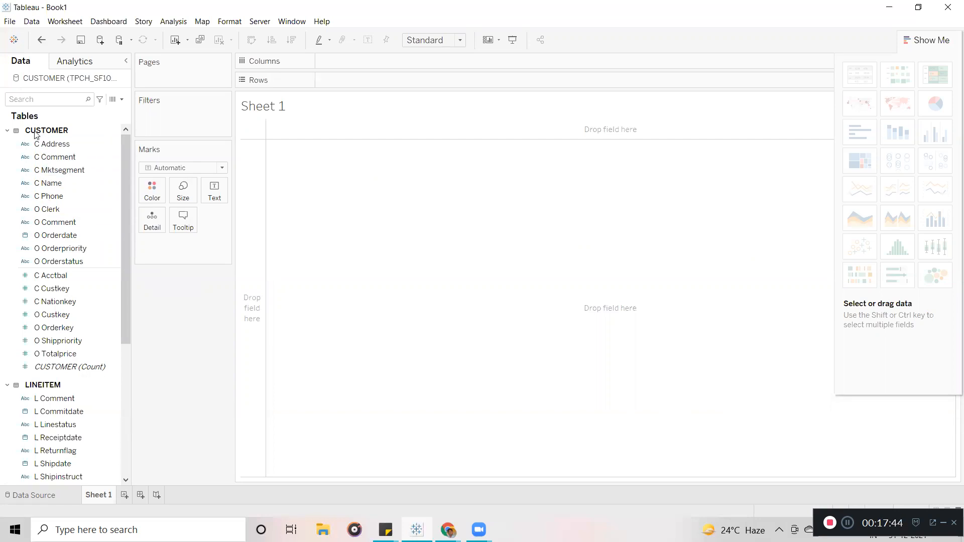
click(6, 132)
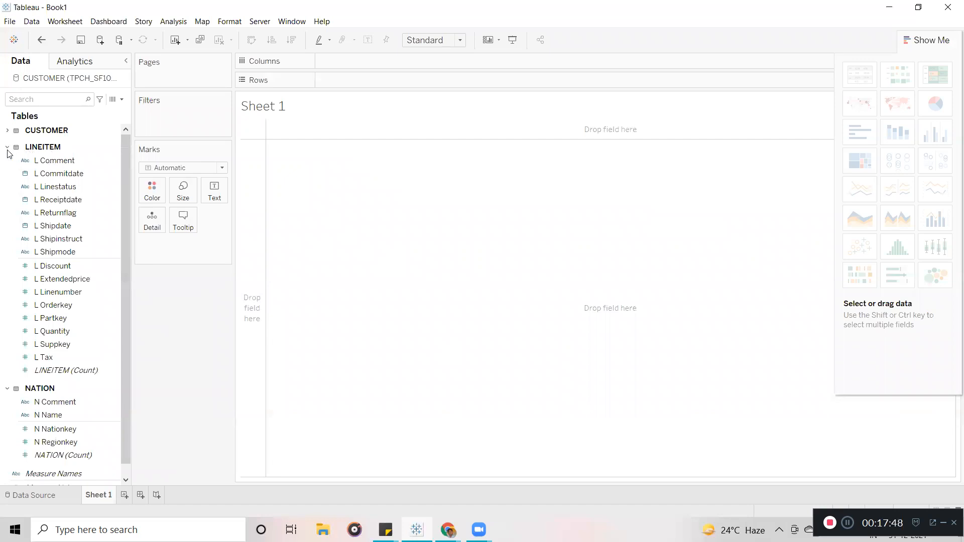
click(7, 148)
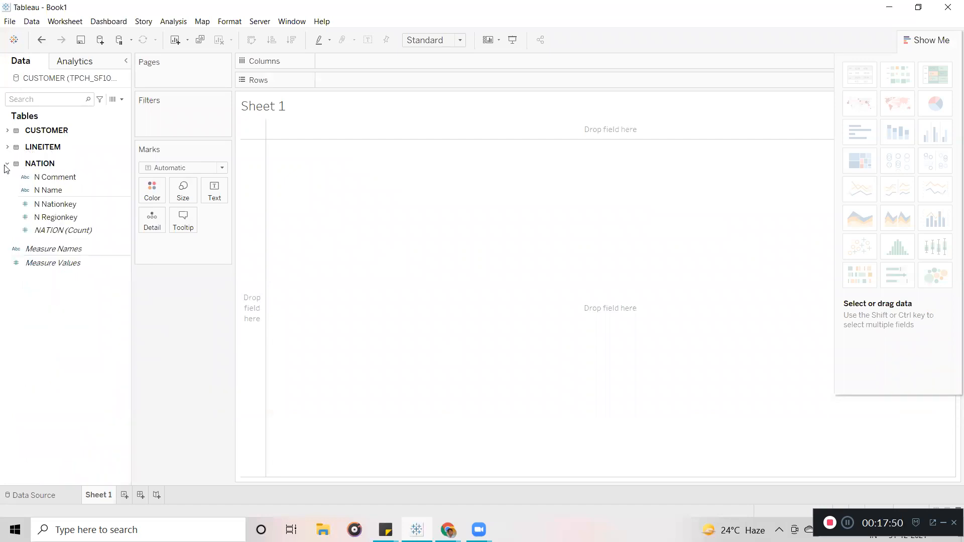
click(6, 164)
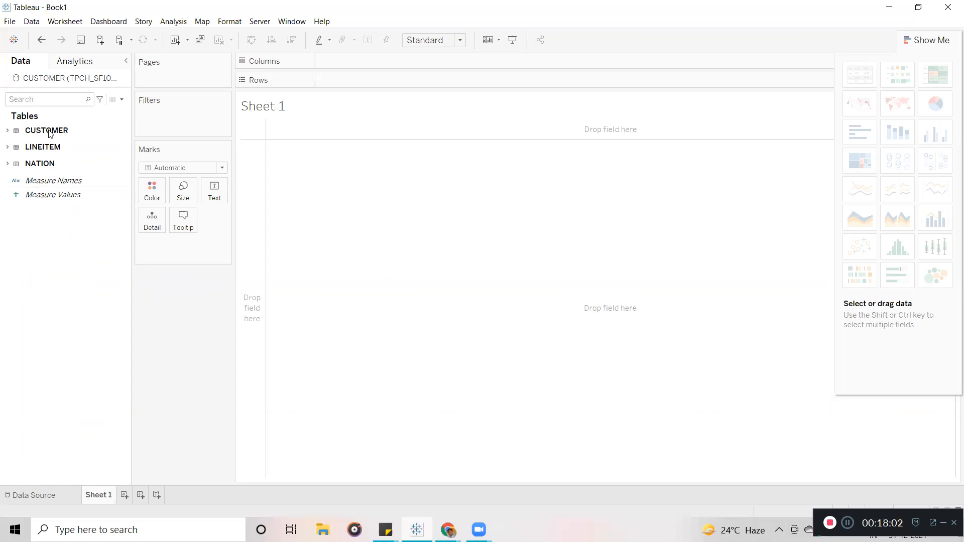
click(7, 132)
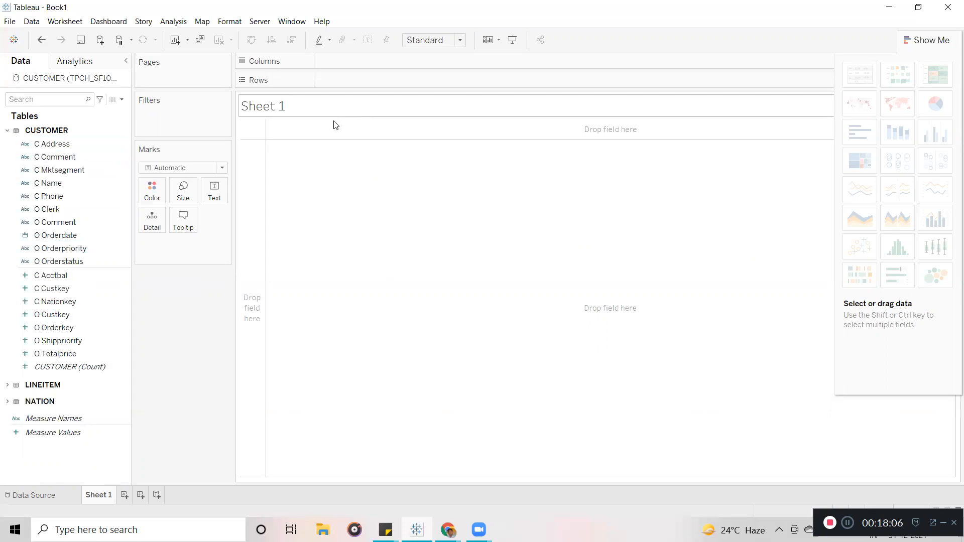
click(930, 41)
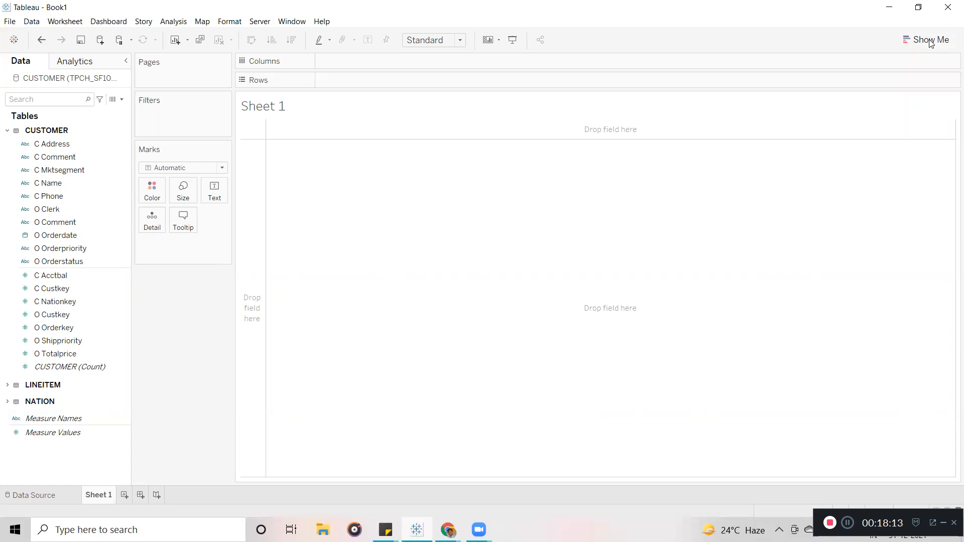
key(XF86AudioRaiseVolume)
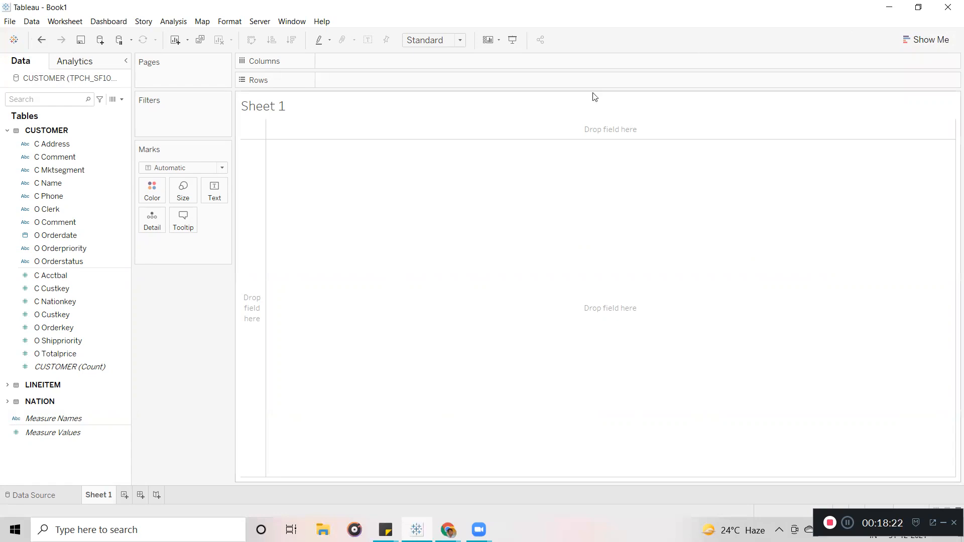
click(7, 132)
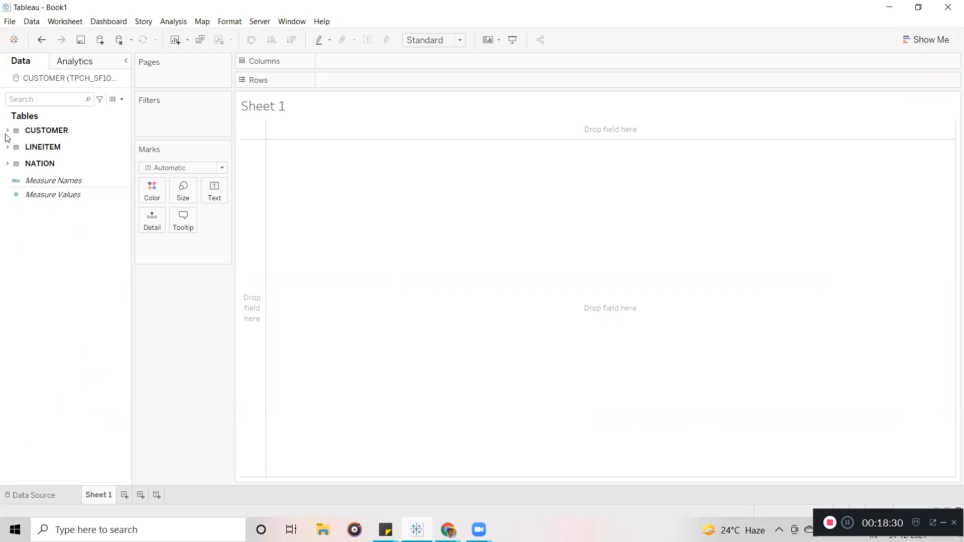
right_click(42, 80)
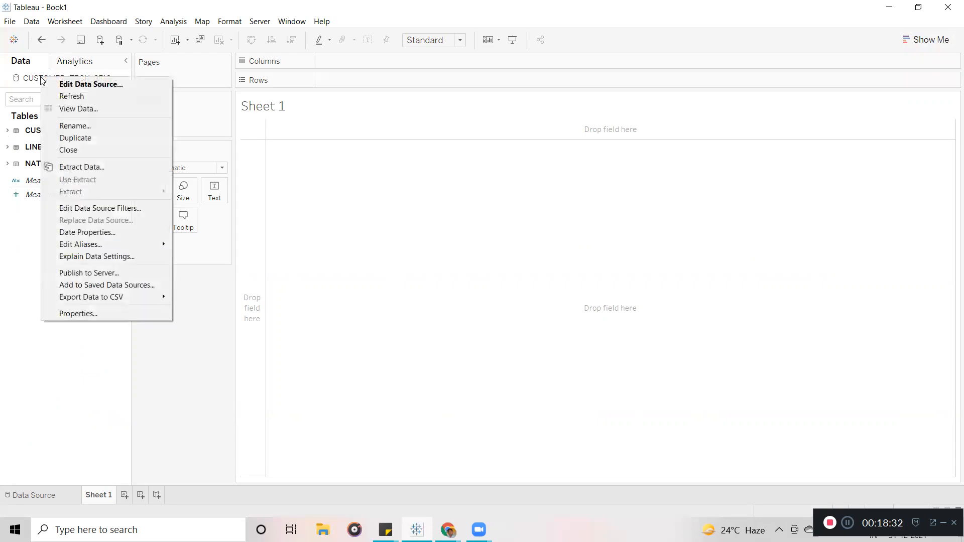
click(92, 168)
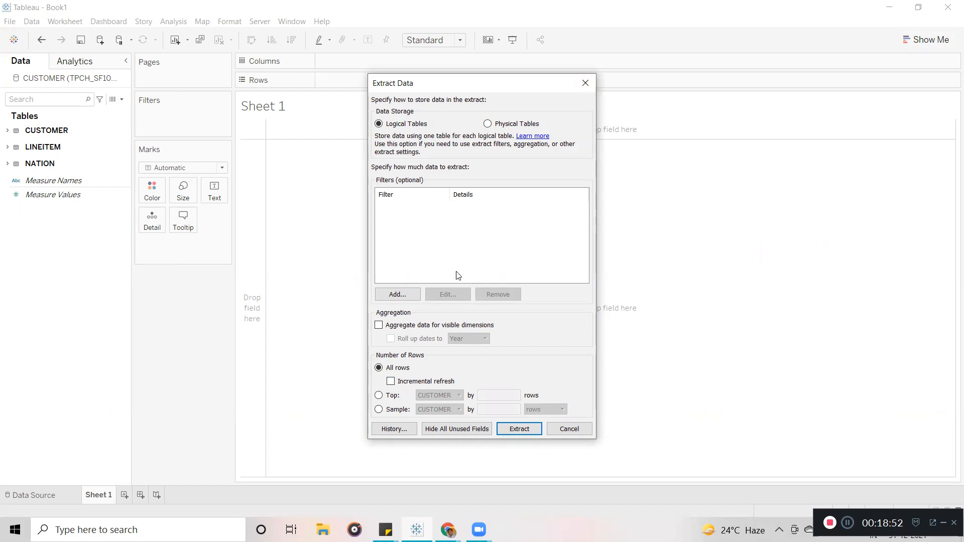
click(585, 84)
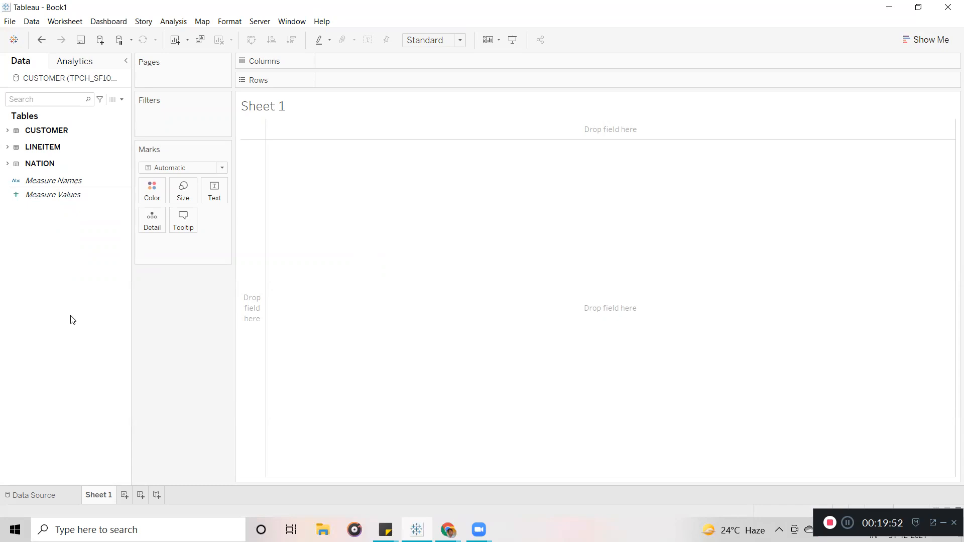
Browse the Data pane dropdown and Analysis menu, then right-click the Data pane for creation options.
click(122, 100)
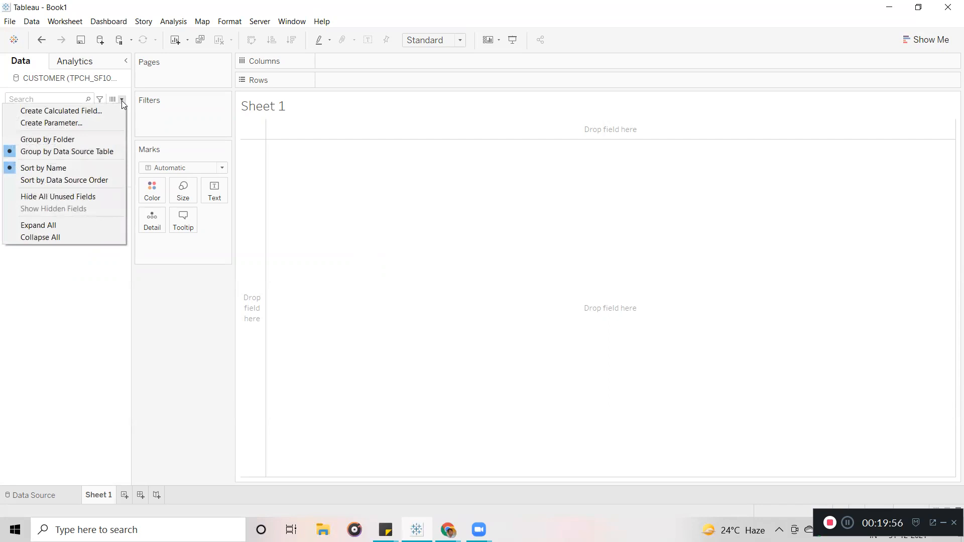
click(317, 222)
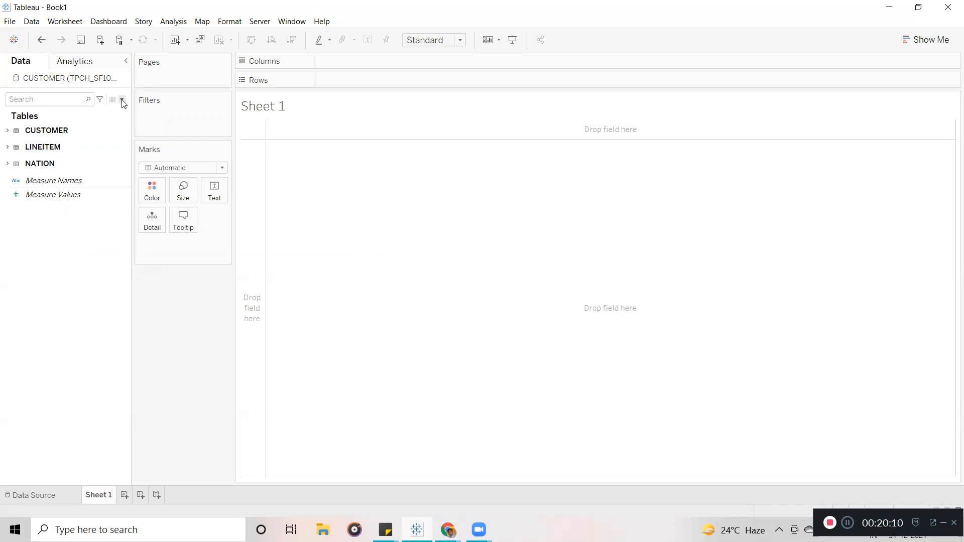
click(122, 99)
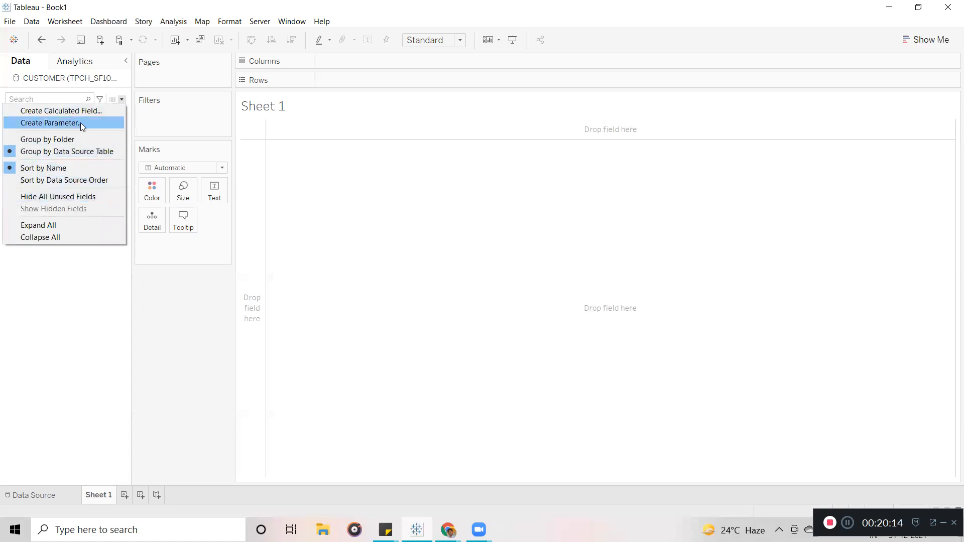
click(88, 302)
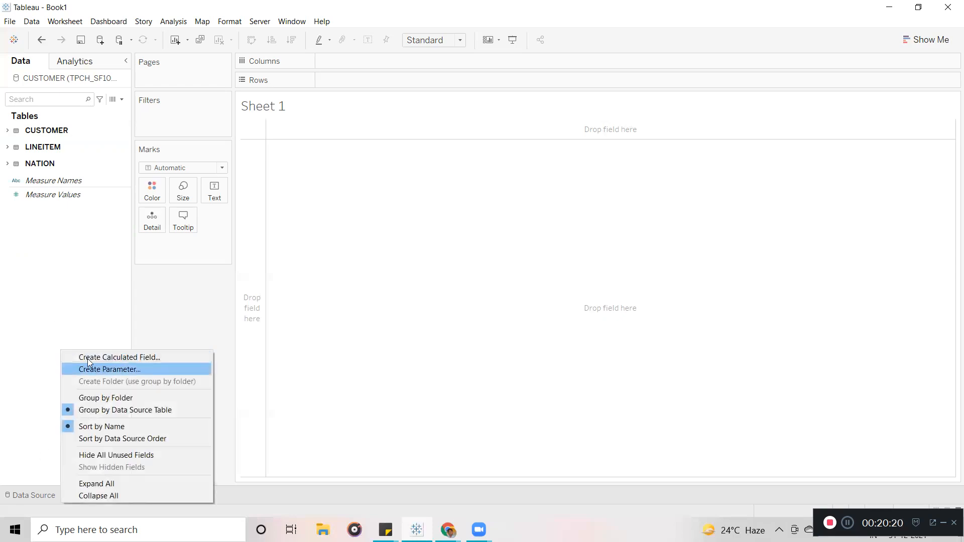
click(64, 280)
click(172, 22)
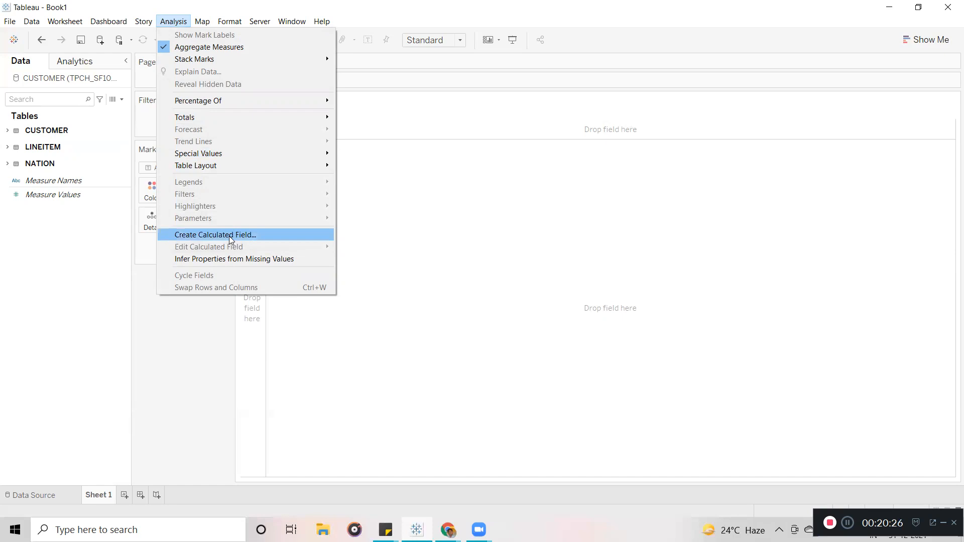
click(31, 327)
right_click(31, 327)
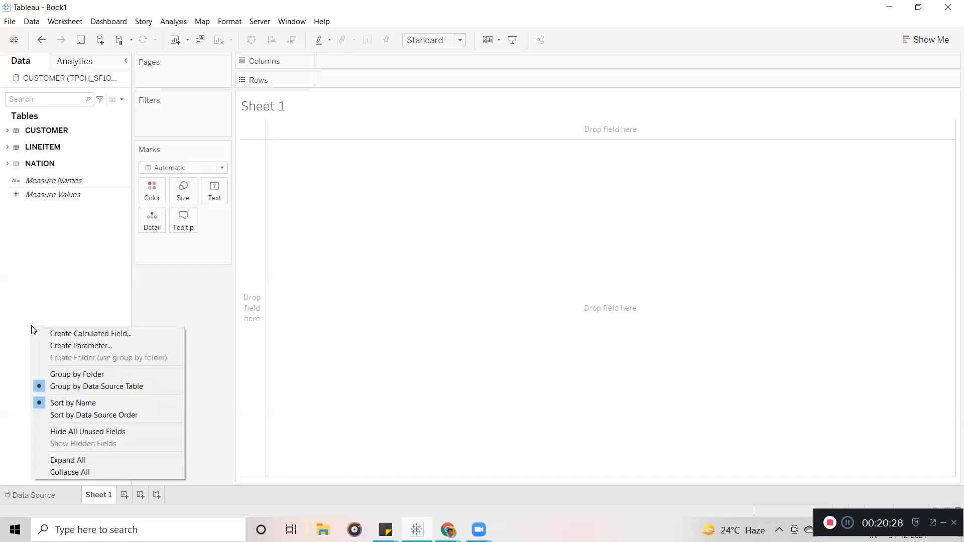
Create a new parameter named 'Balnk Extract'.
click(68, 347)
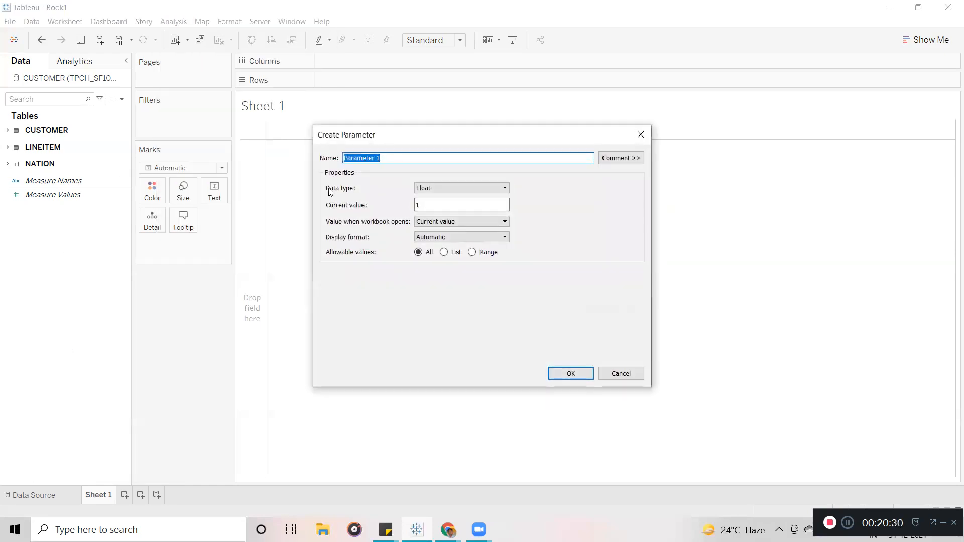
drag(414, 131, 344, 134)
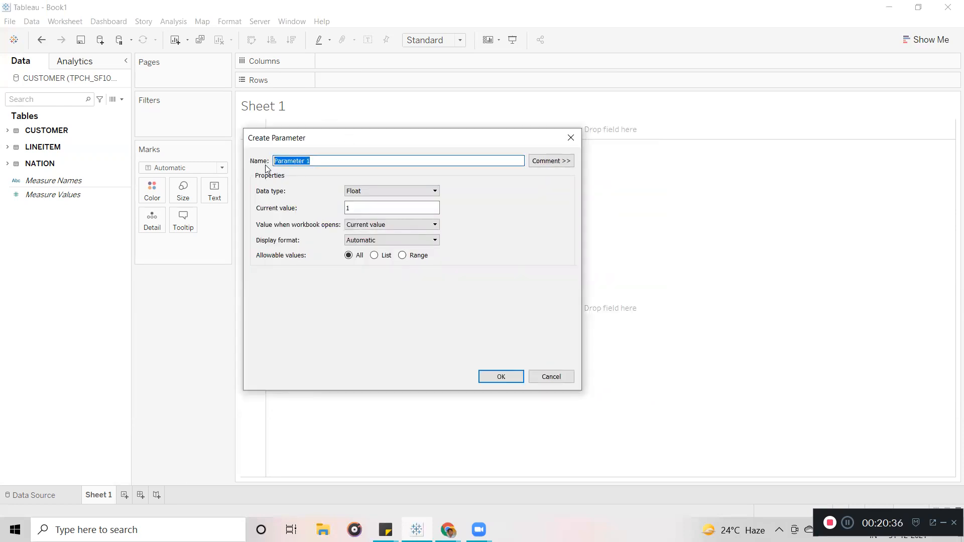
text(Em)
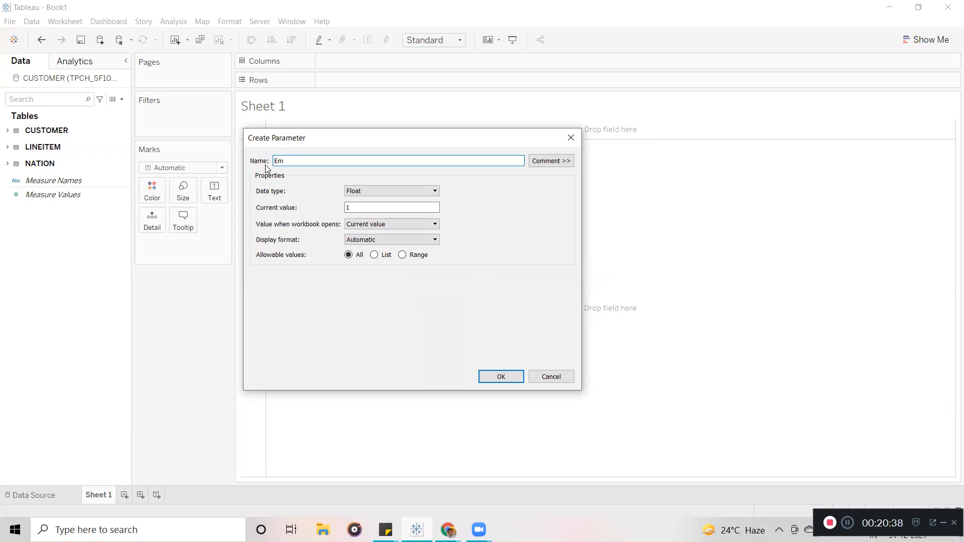
key(BackSpace)
text(xtract)
Make the parameter Boolean with aliases True and Flase, and save it.
click(370, 191)
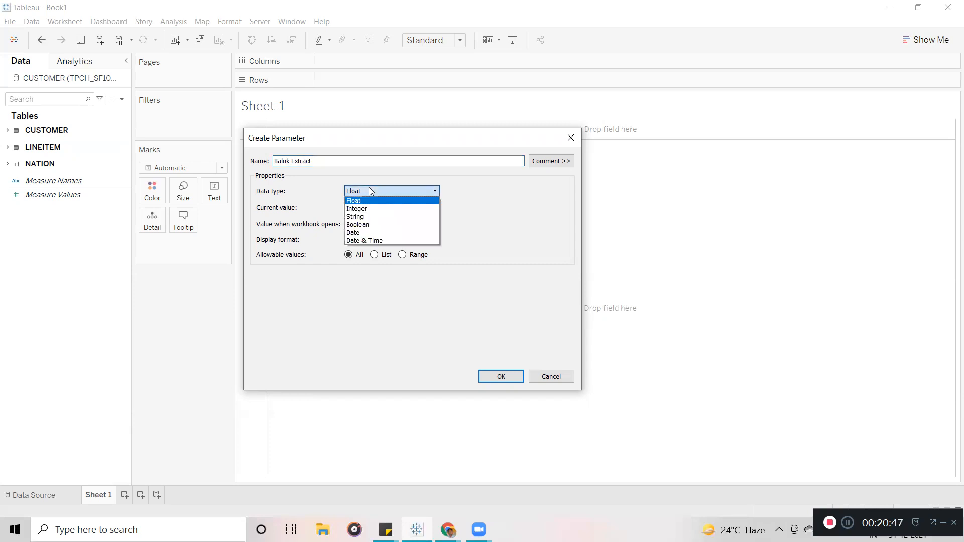
click(368, 224)
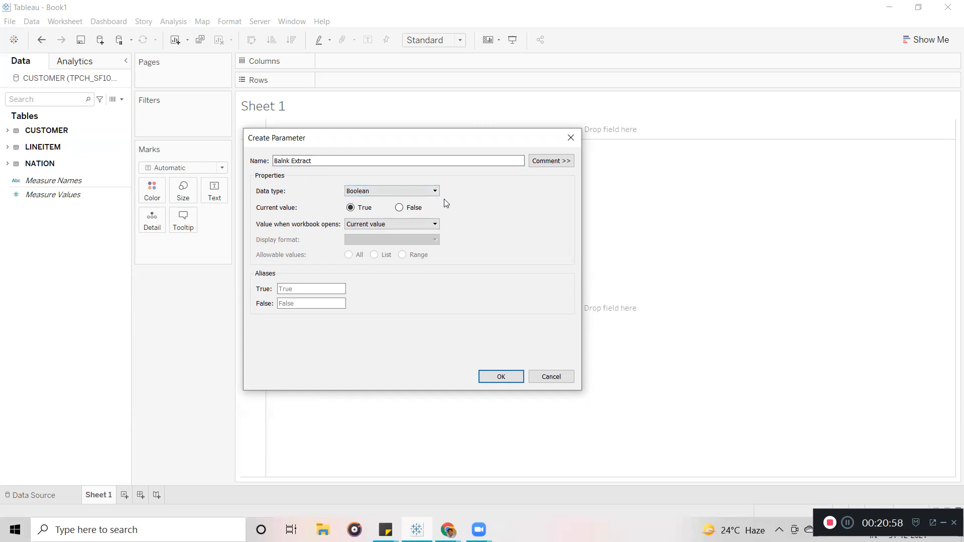
click(309, 289)
text(True)
key(Tab)
text(Flase)
click(497, 379)
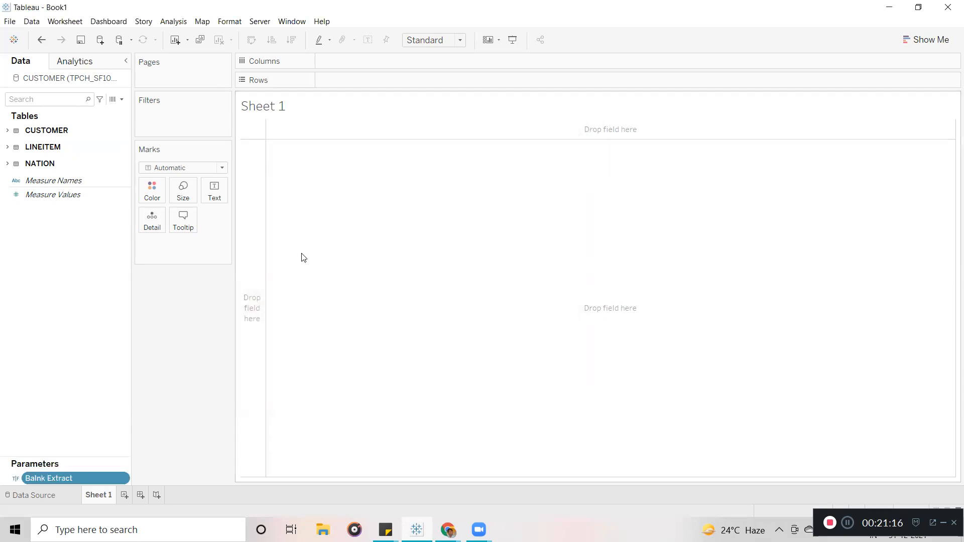
Move the Parameters section up and bring up Balnk Extract's Create options.
drag(85, 462, 73, 383)
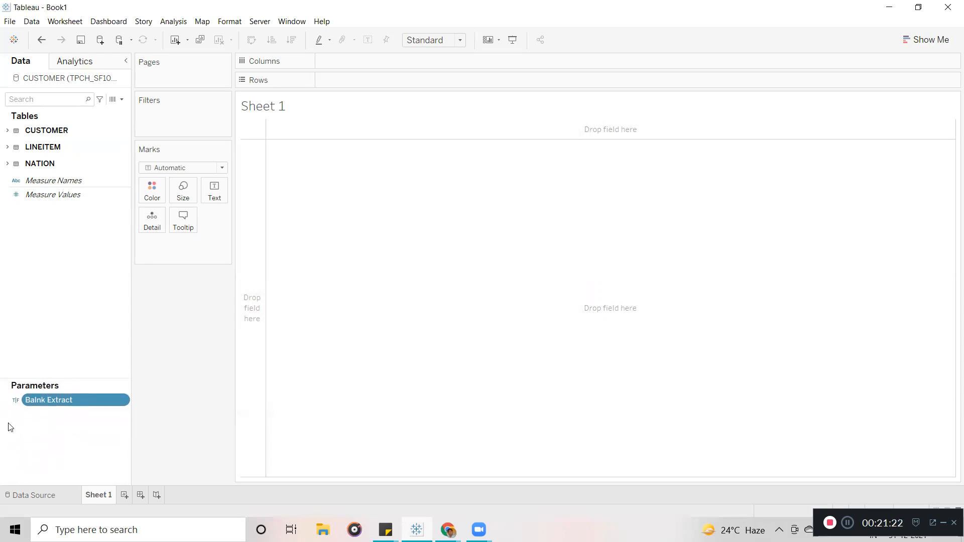
click(65, 450)
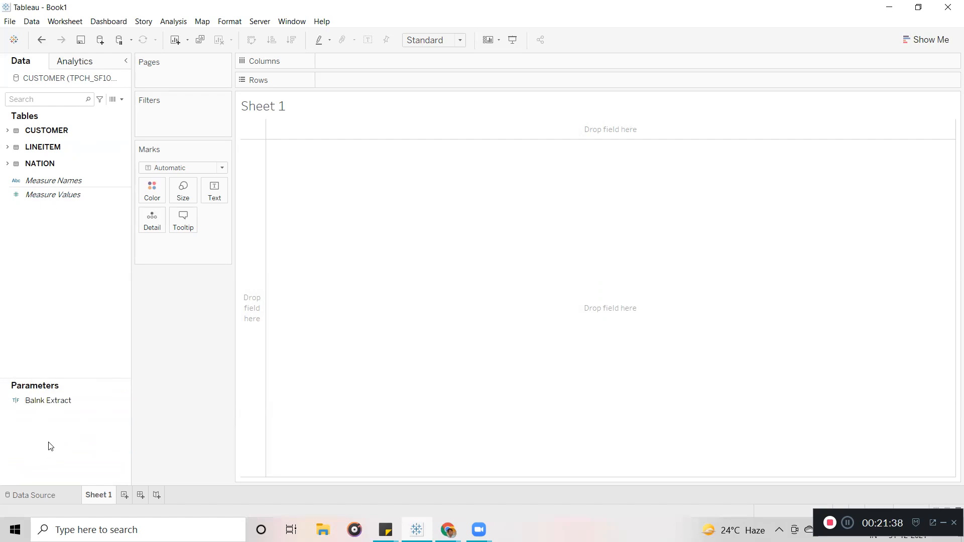
click(65, 404)
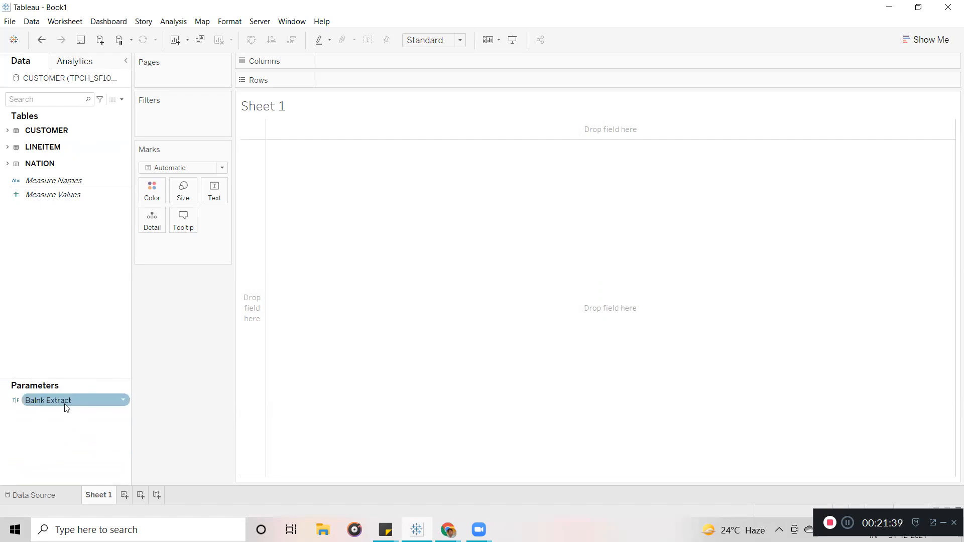
right_click(107, 402)
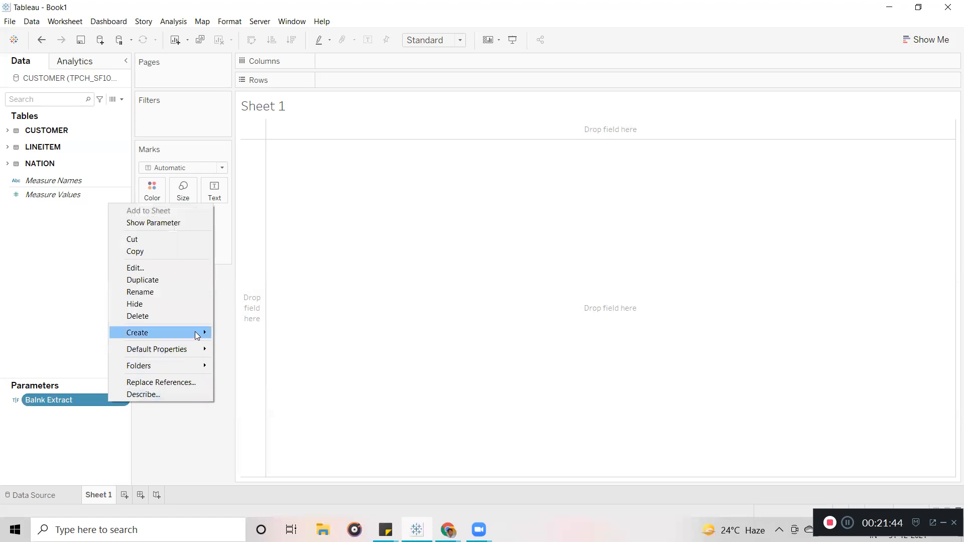
mouse_move(201, 333)
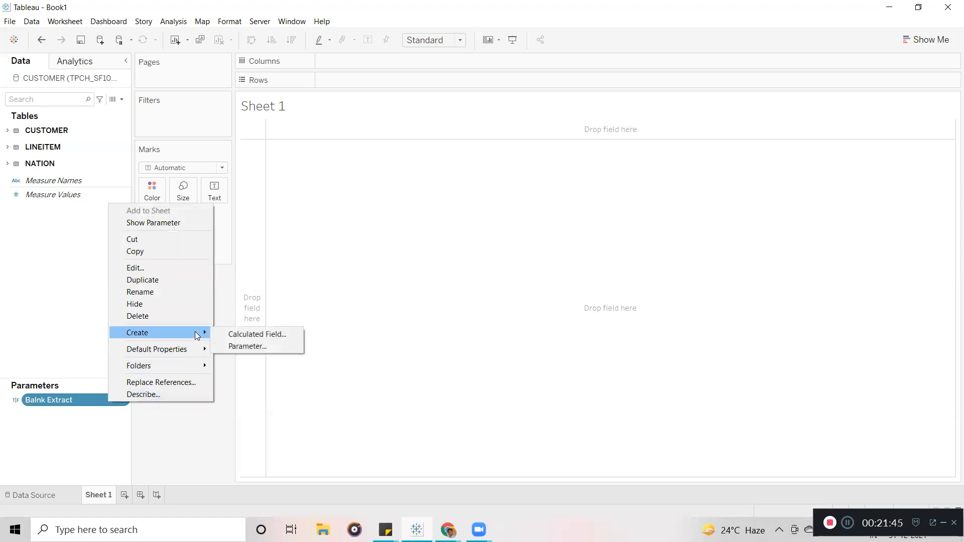
Create a calculated field 'Empty Extract' with the formula [Balnk Extract].
click(247, 336)
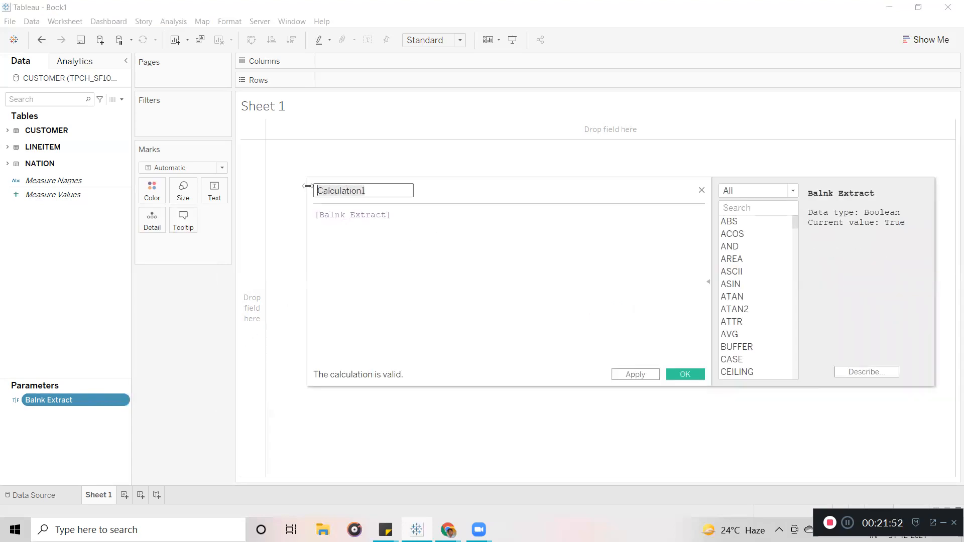
text(Empty Extract)
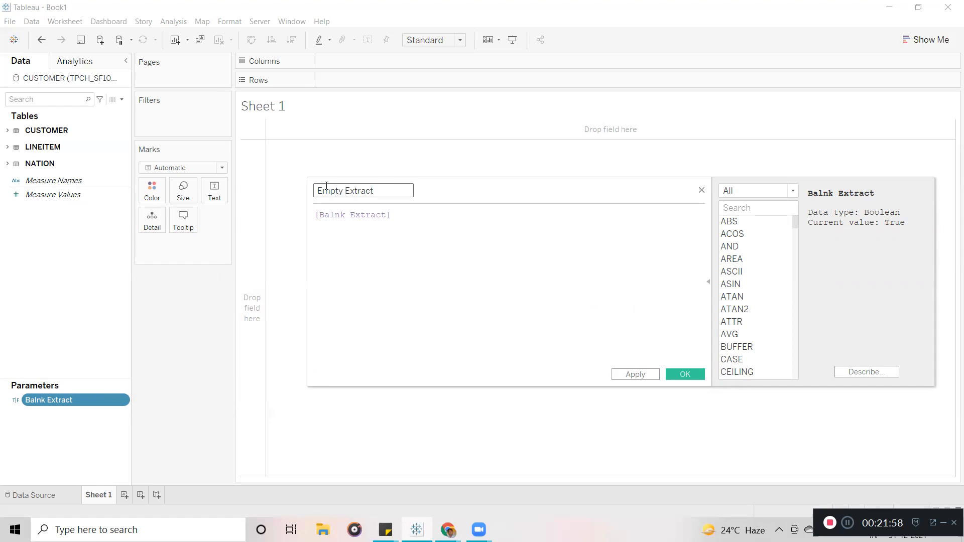
drag(463, 186, 412, 173)
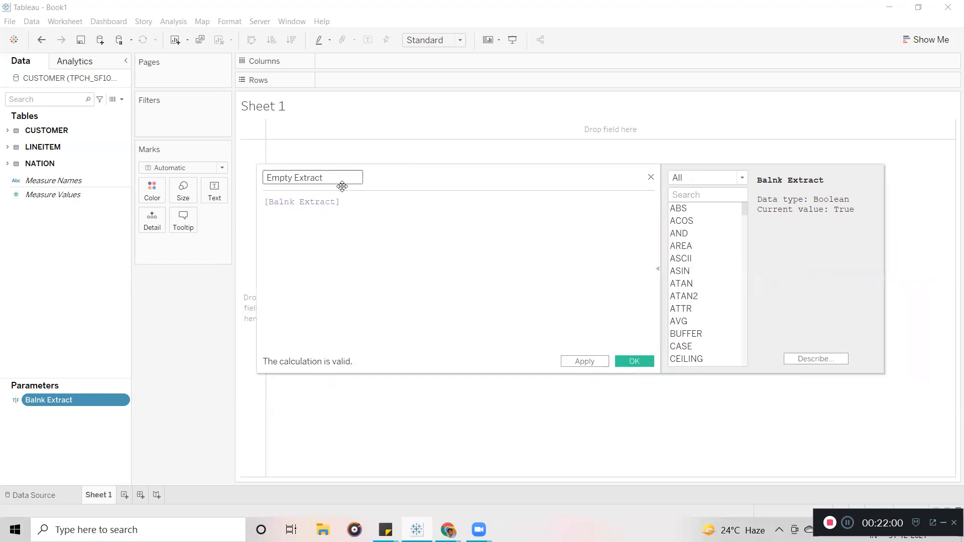
drag(351, 201, 263, 201)
click(320, 214)
click(635, 362)
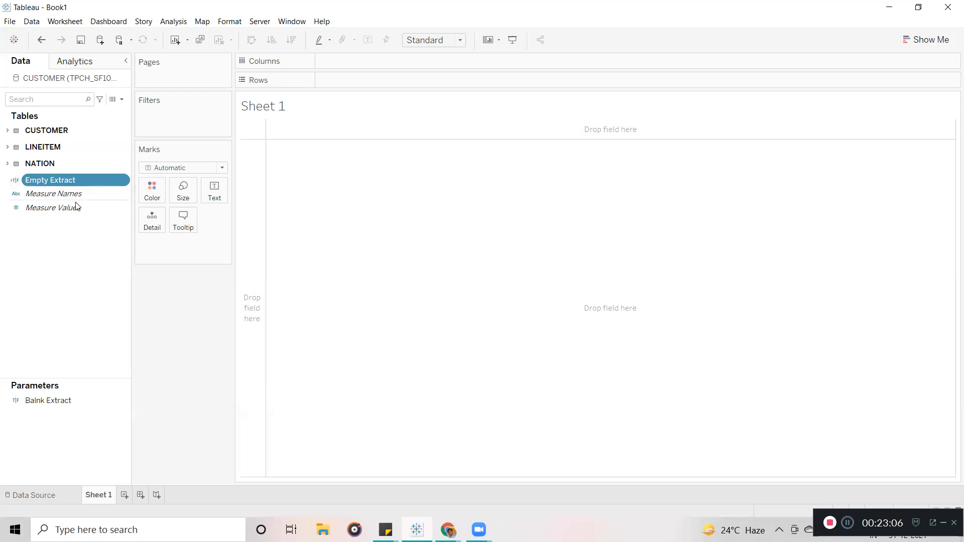
Show the Balnk Extract parameter control and toggle it between Flase and True, leaving True.
right_click(116, 404)
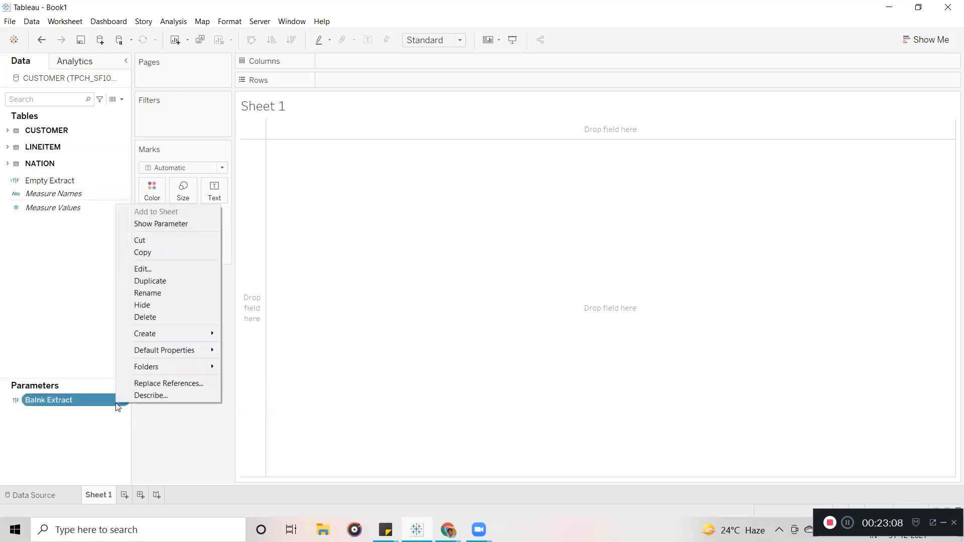
click(168, 224)
click(900, 117)
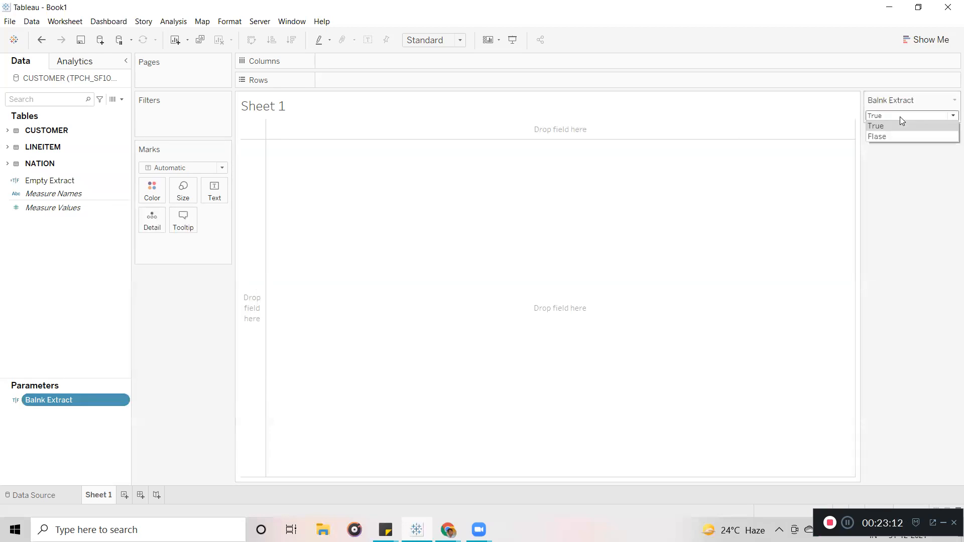
click(894, 135)
click(894, 117)
click(894, 127)
click(894, 118)
click(894, 133)
click(896, 116)
click(892, 126)
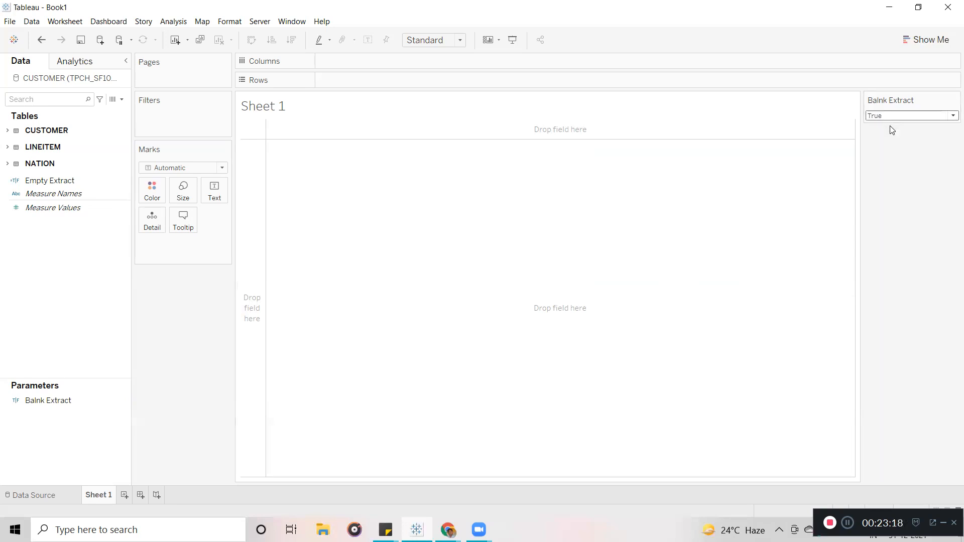
Open Extract Data for the CUSTOMER source, try Physical Tables, then return to Logical Tables.
right_click(58, 78)
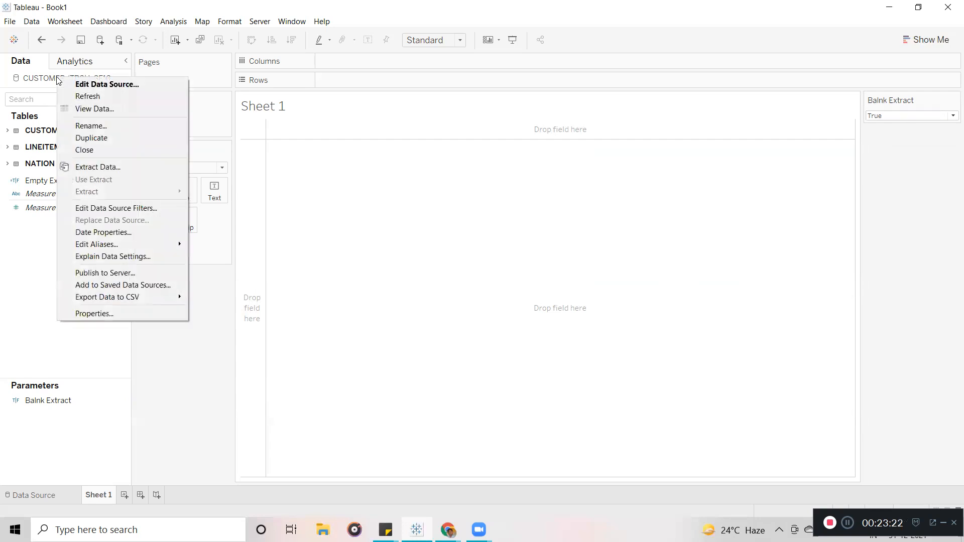
right_click(39, 81)
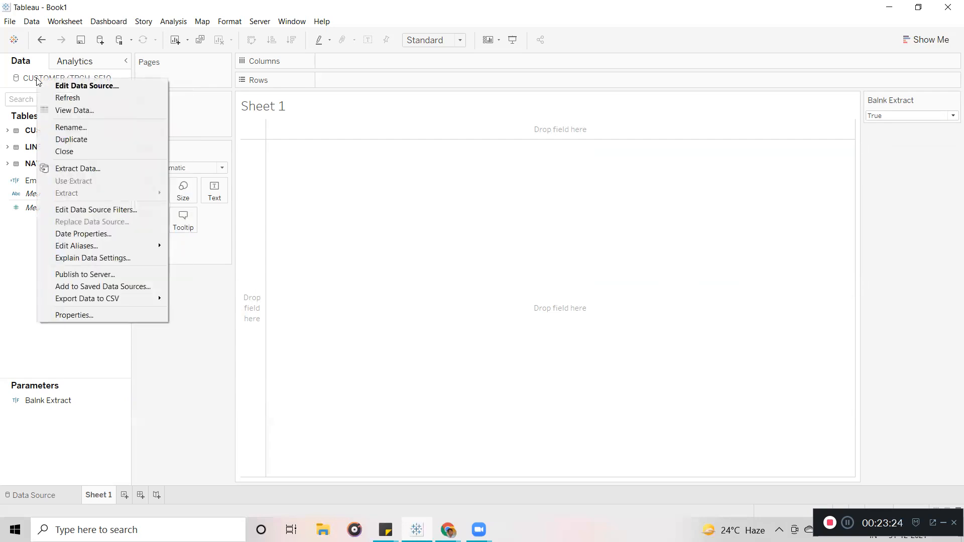
click(91, 168)
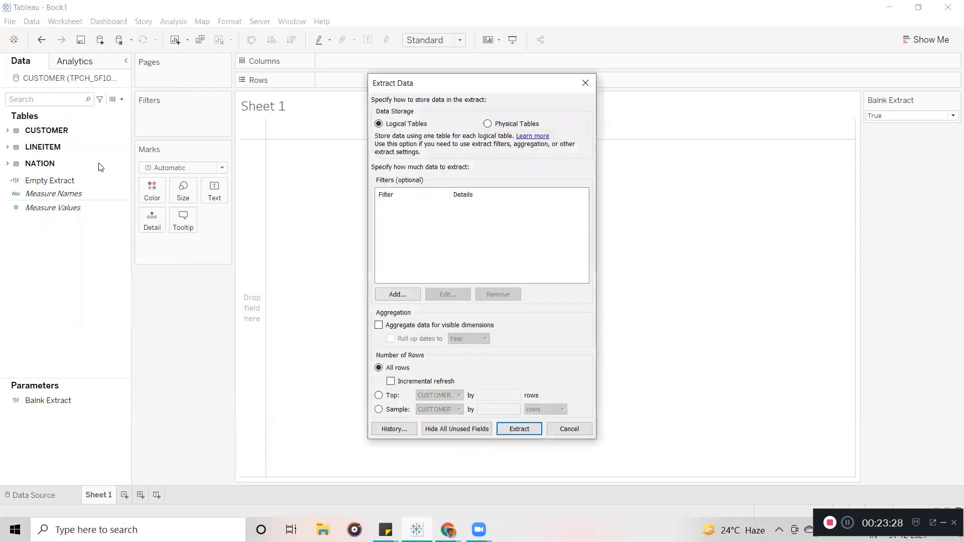
drag(460, 82, 390, 73)
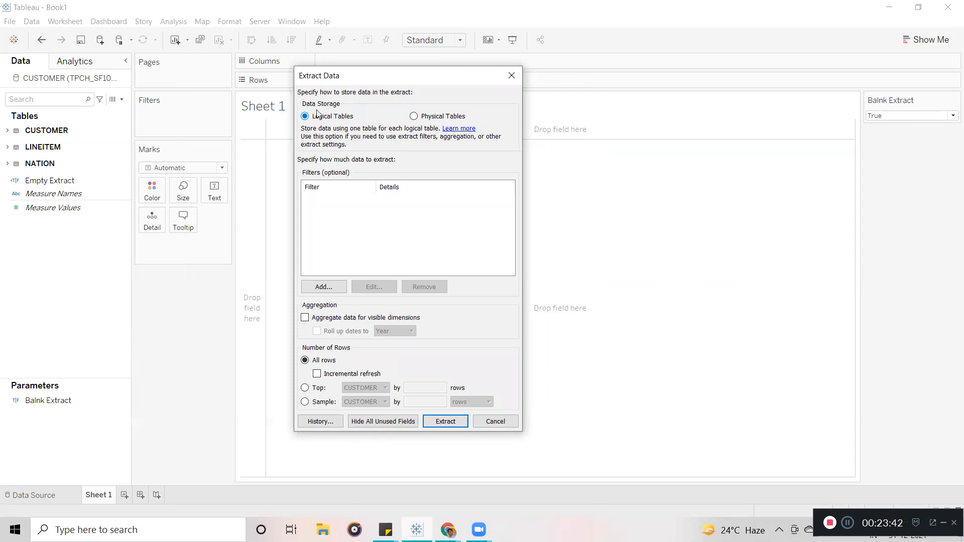
click(414, 116)
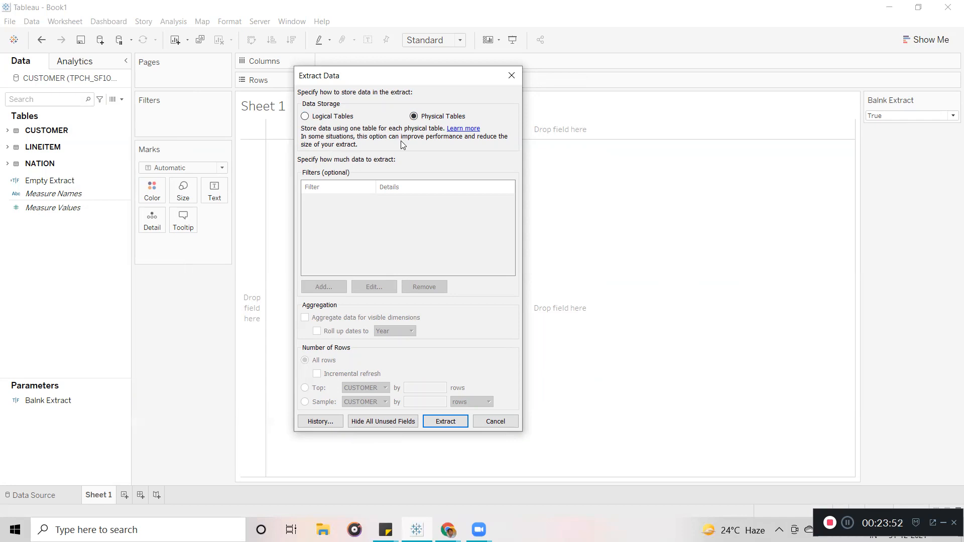
click(307, 117)
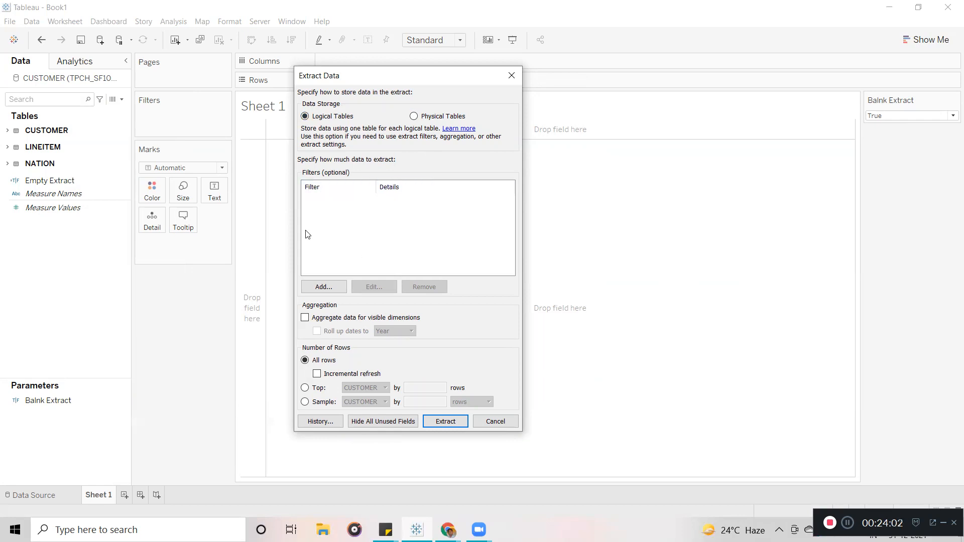
Add an extract filter on the Empty Extract field that excludes the True value.
click(330, 289)
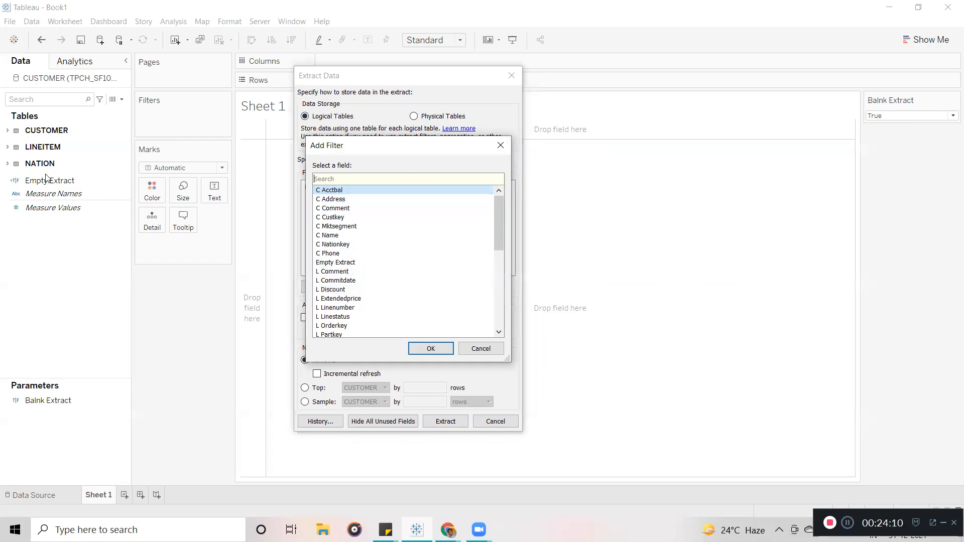
text(em)
click(340, 190)
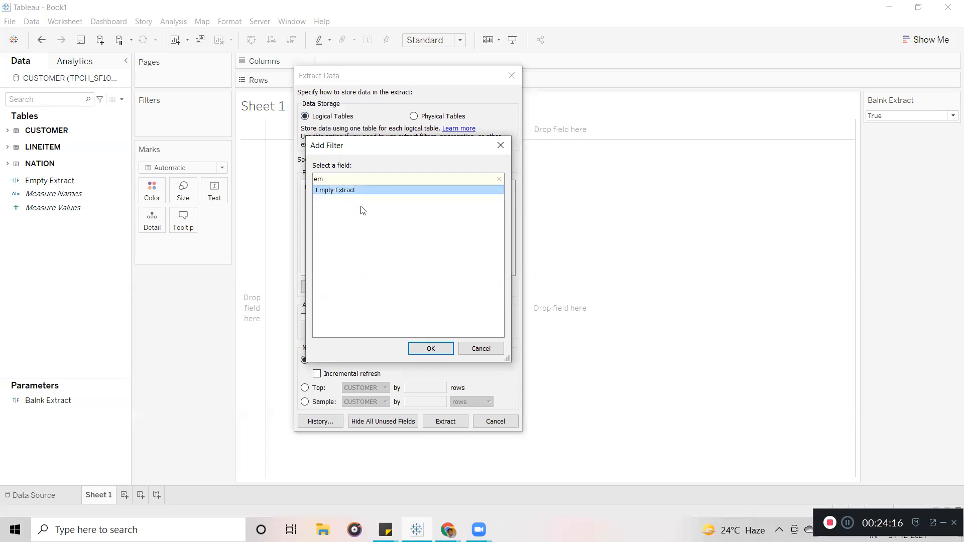
click(431, 348)
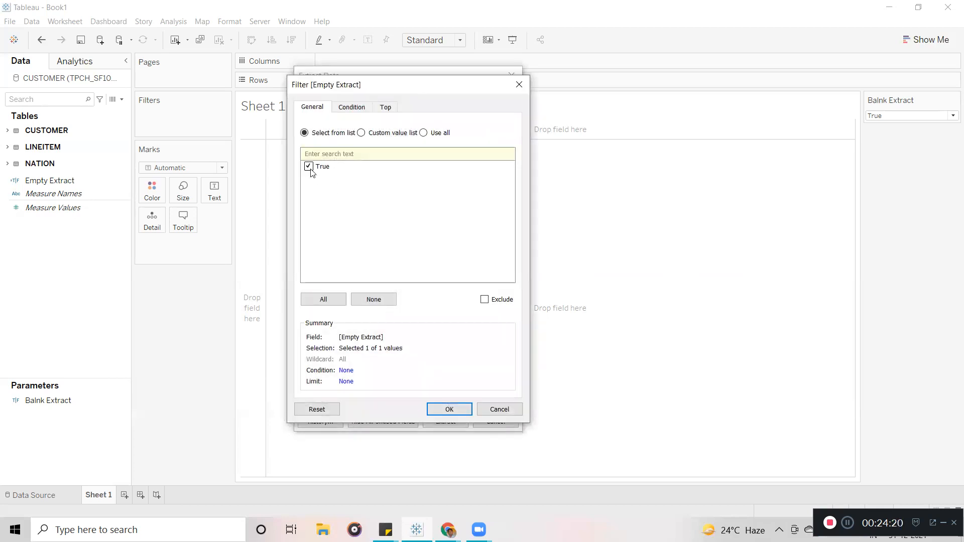
click(485, 302)
click(449, 409)
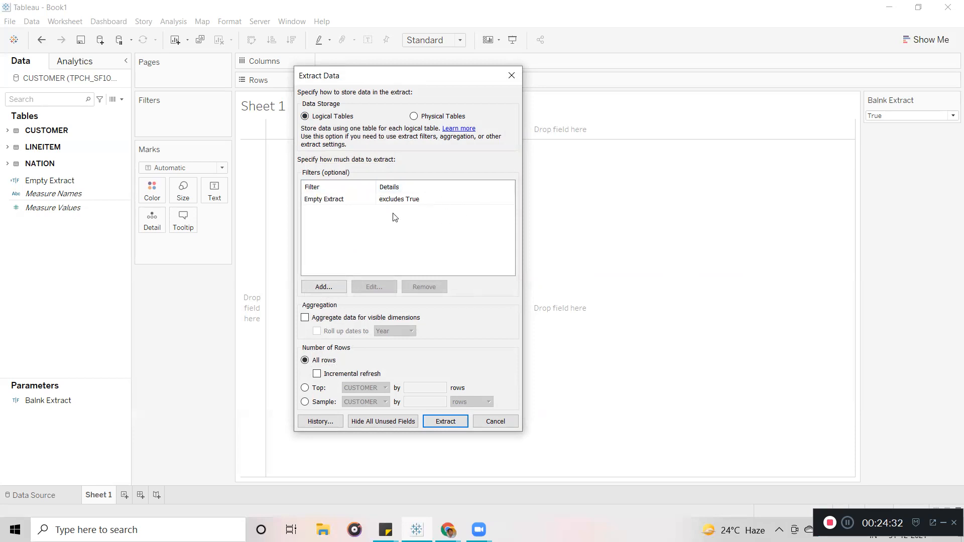
Create the extract and save it under the default name in the Datasources folder.
click(443, 422)
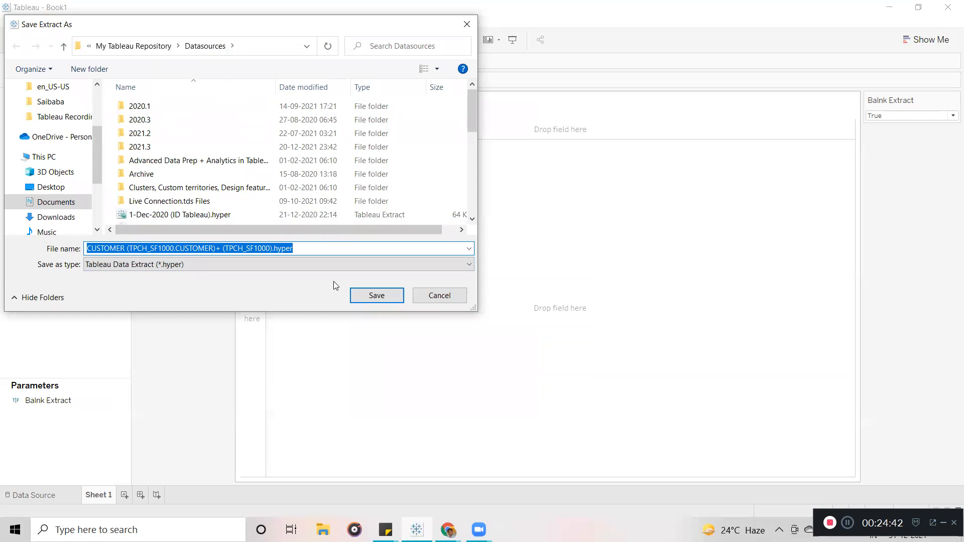
click(378, 296)
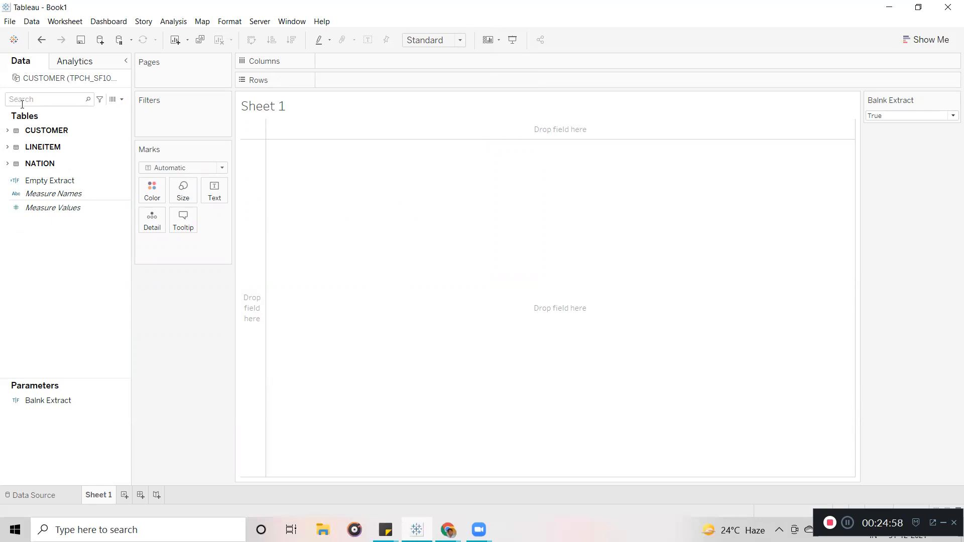
Place C Address, O Clerk and SUM(C Custkey) on Rows, then remove all three.
click(7, 131)
drag(59, 144, 349, 79)
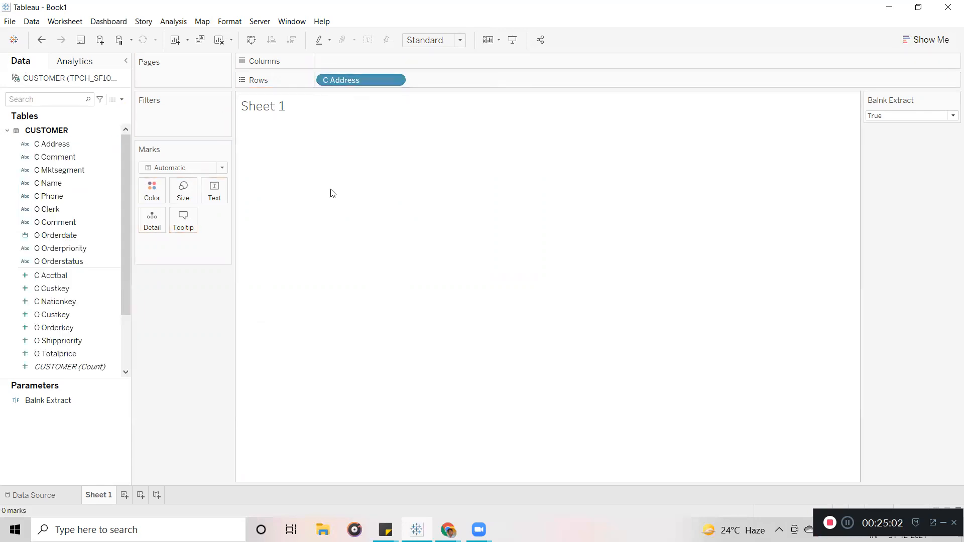
drag(48, 209, 458, 78)
drag(52, 288, 531, 80)
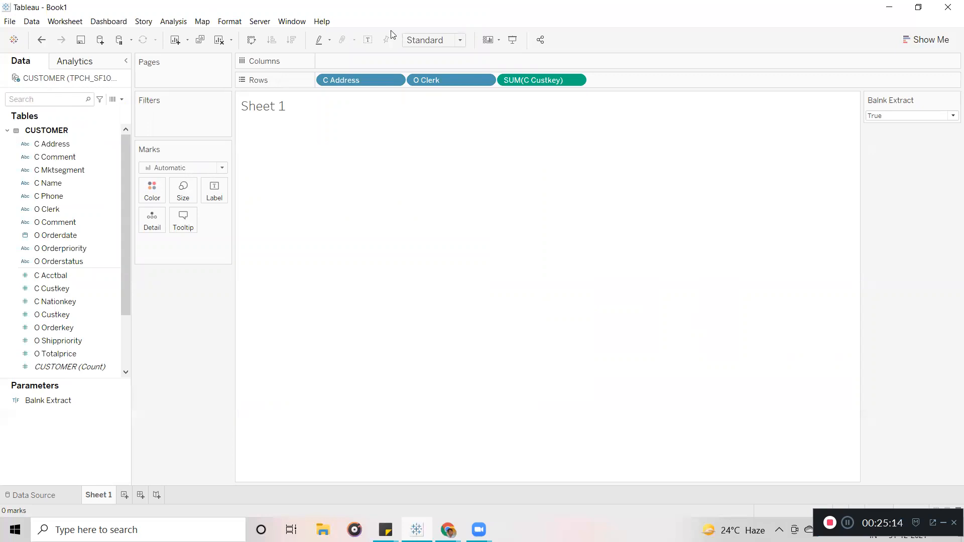
drag(358, 79, 88, 247)
drag(377, 81, 70, 266)
drag(346, 80, 40, 223)
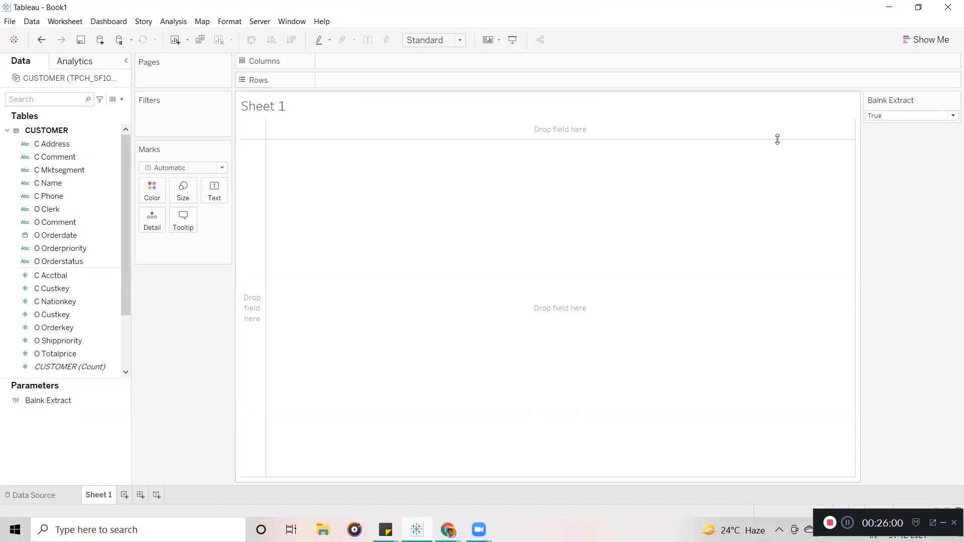
Switch the Balnk Extract parameter between Flase and True, finally leaving it on Flase.
click(891, 116)
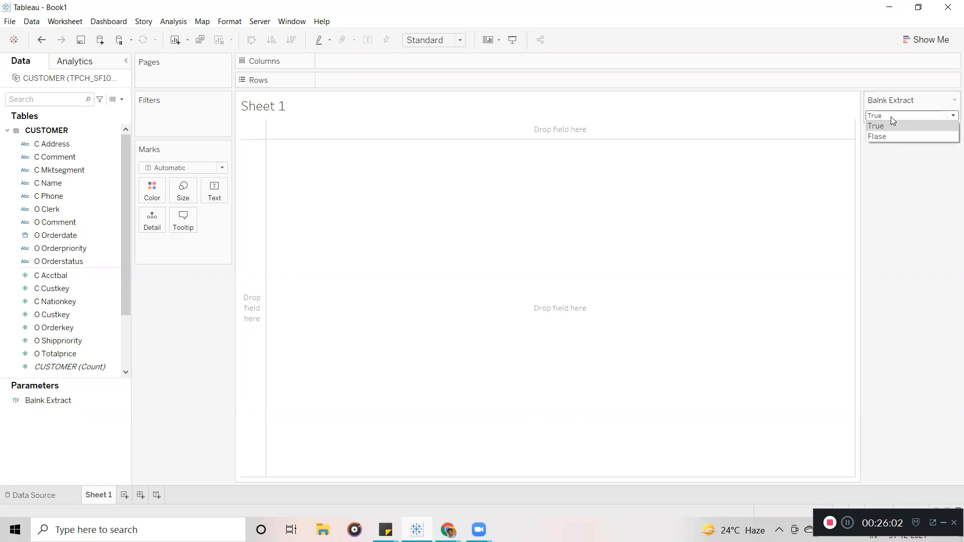
click(890, 136)
click(899, 116)
click(892, 124)
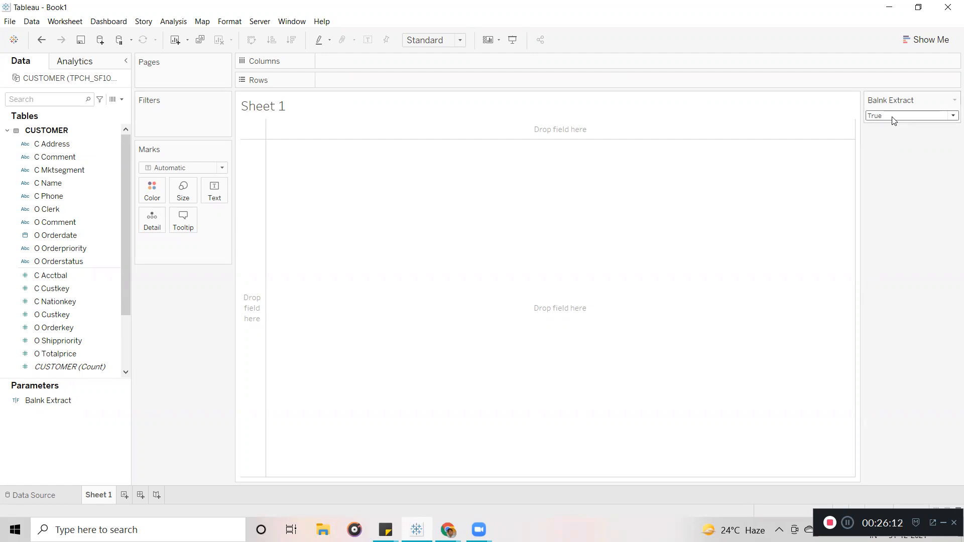
click(893, 116)
click(886, 137)
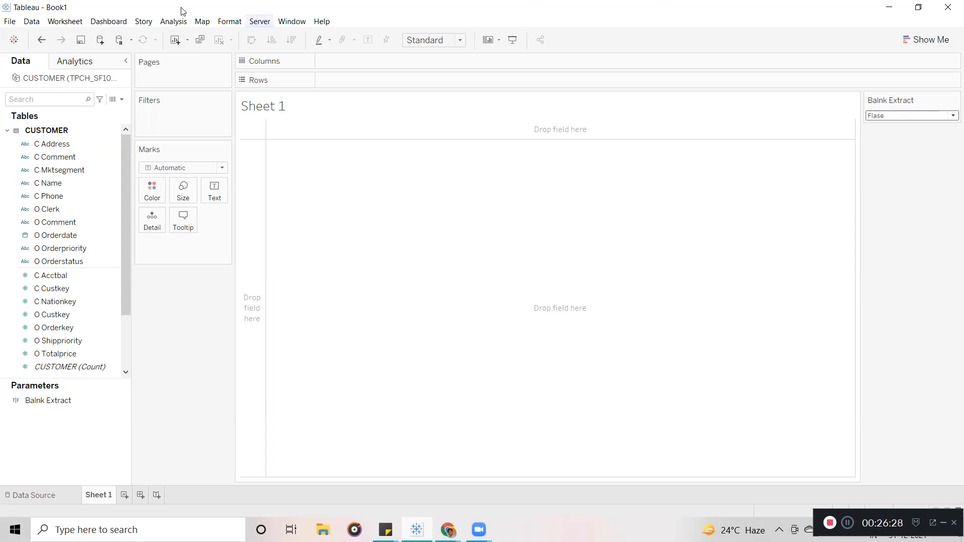
Sign in to Tableau Online from the Server menu with the account e-mail and password.
click(260, 21)
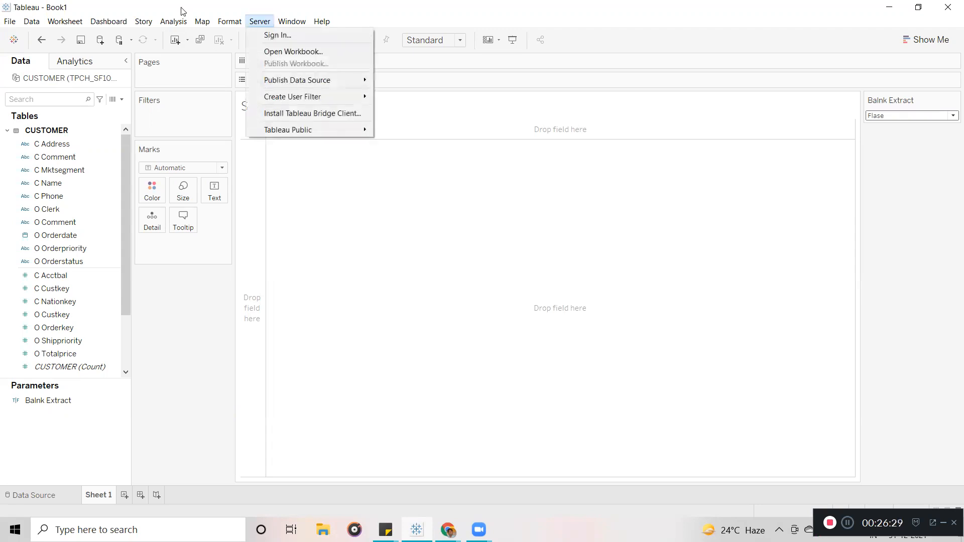
click(279, 38)
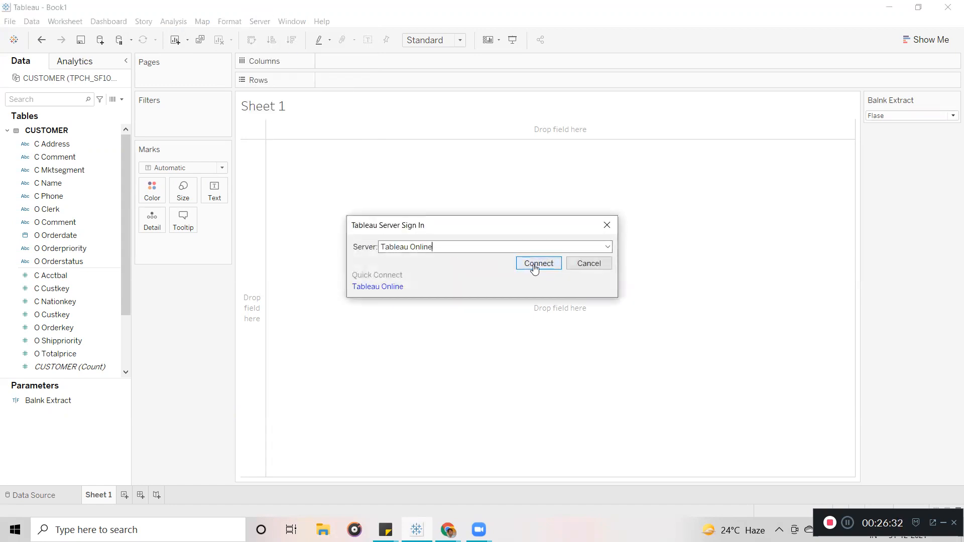
click(535, 269)
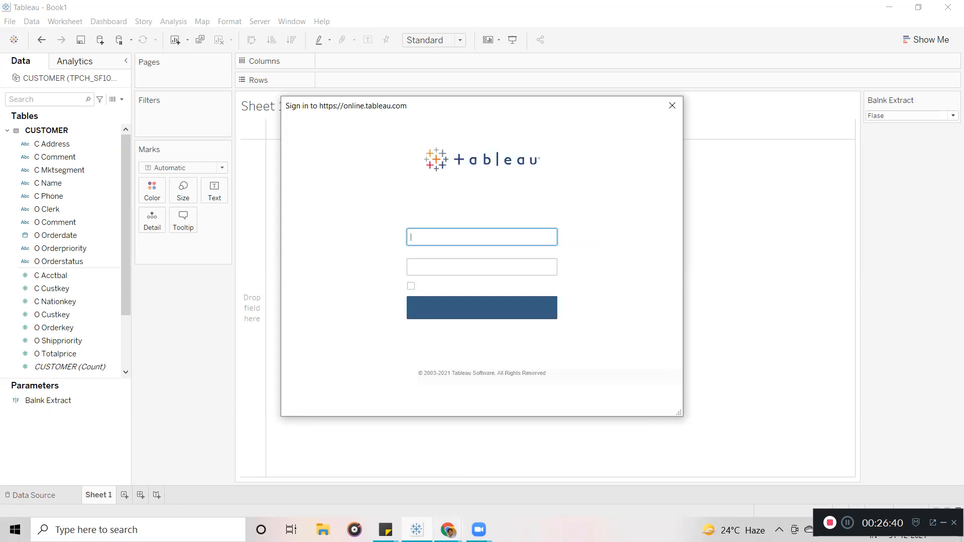
key(ctrl+v)
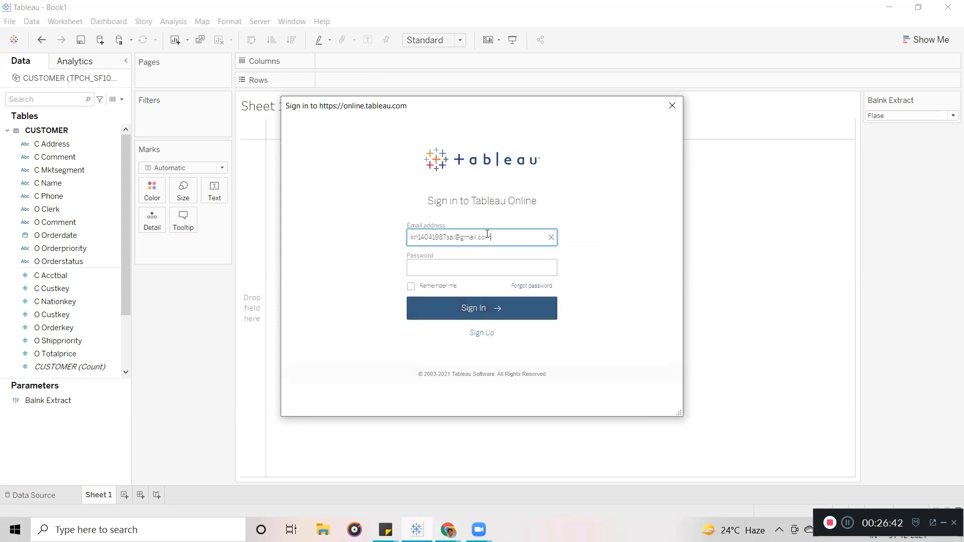
click(492, 270)
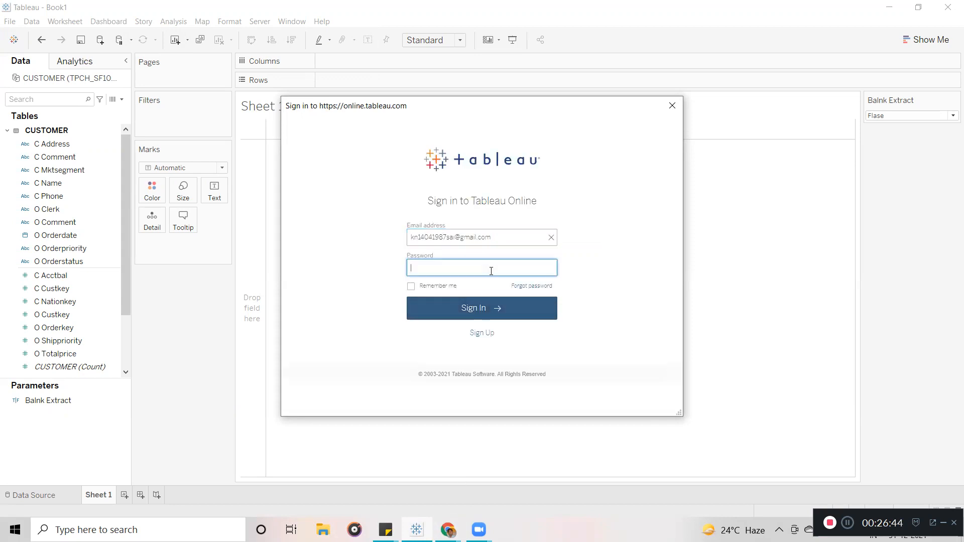
text(**********)
key(Return)
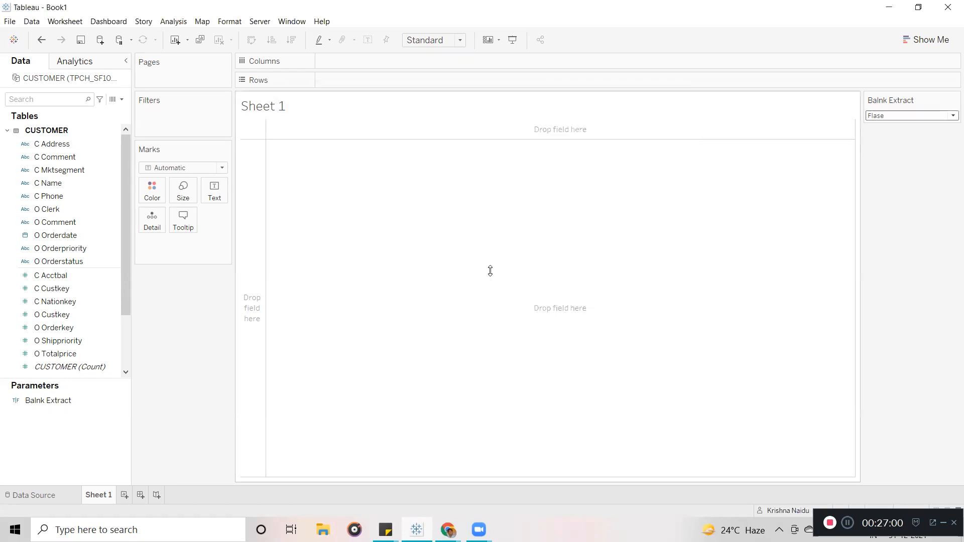
Publish the CUSTOMER data source to Tableau Online, targeting project Dec_Tableau2021.
click(265, 25)
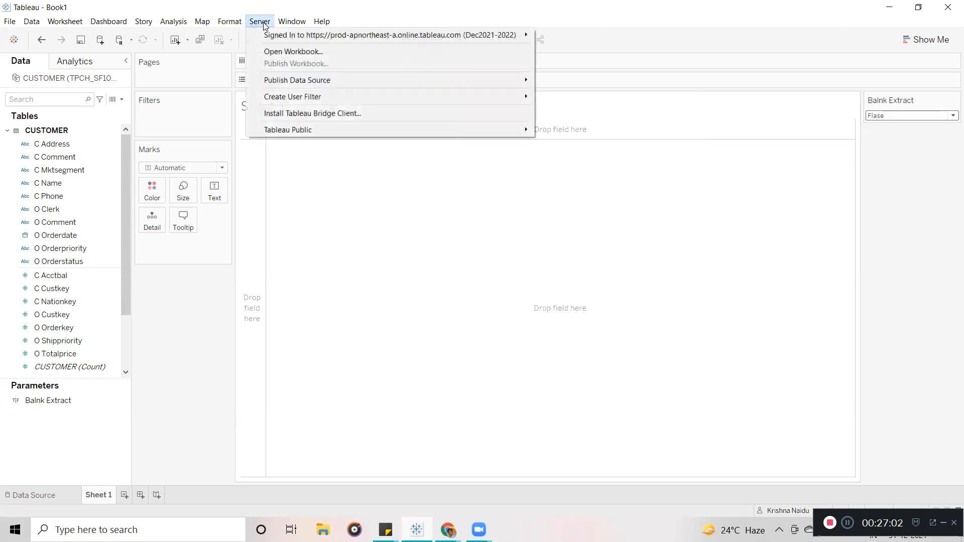
mouse_move(299, 38)
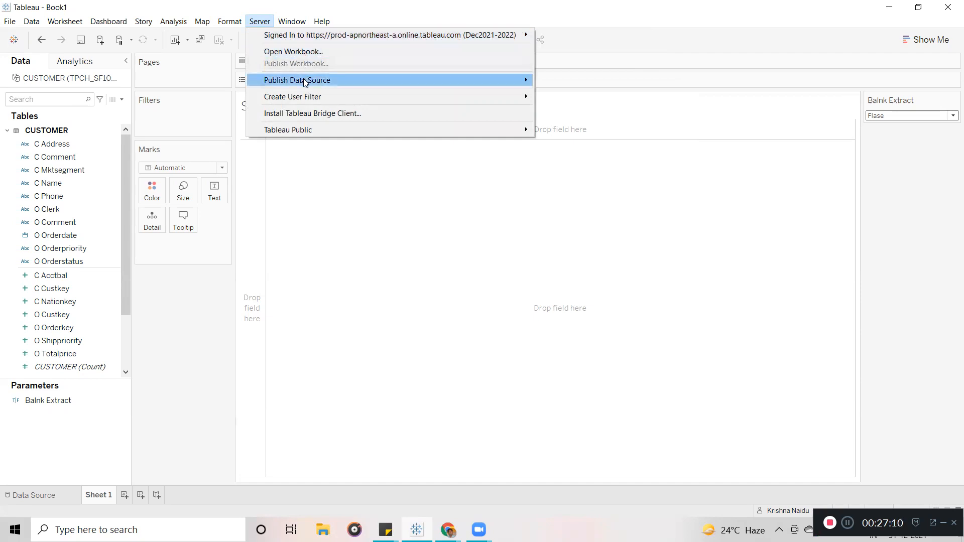
mouse_move(333, 81)
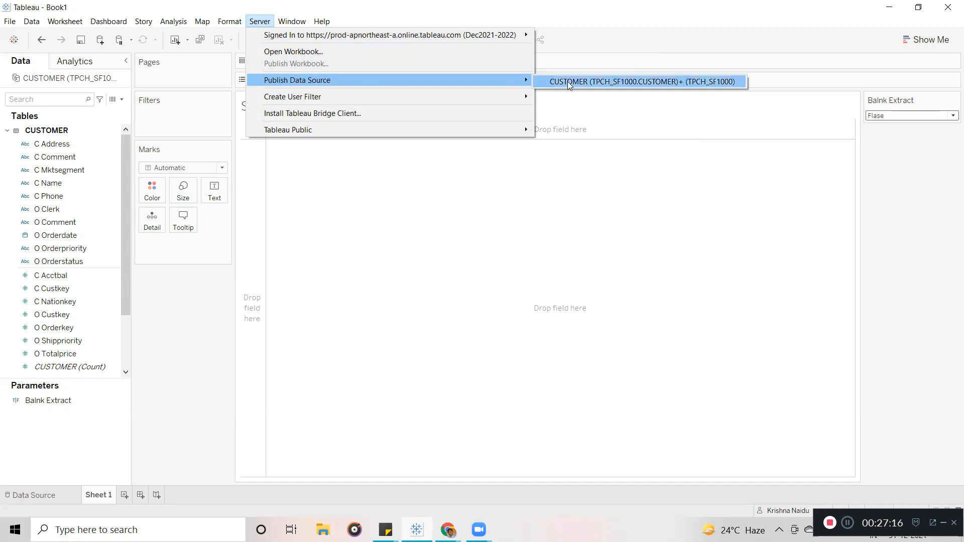
click(388, 230)
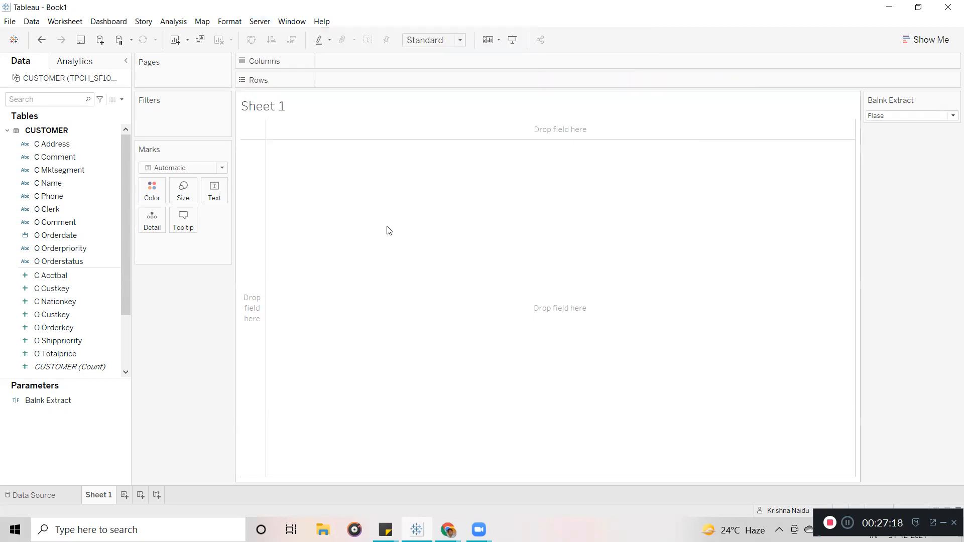
right_click(45, 82)
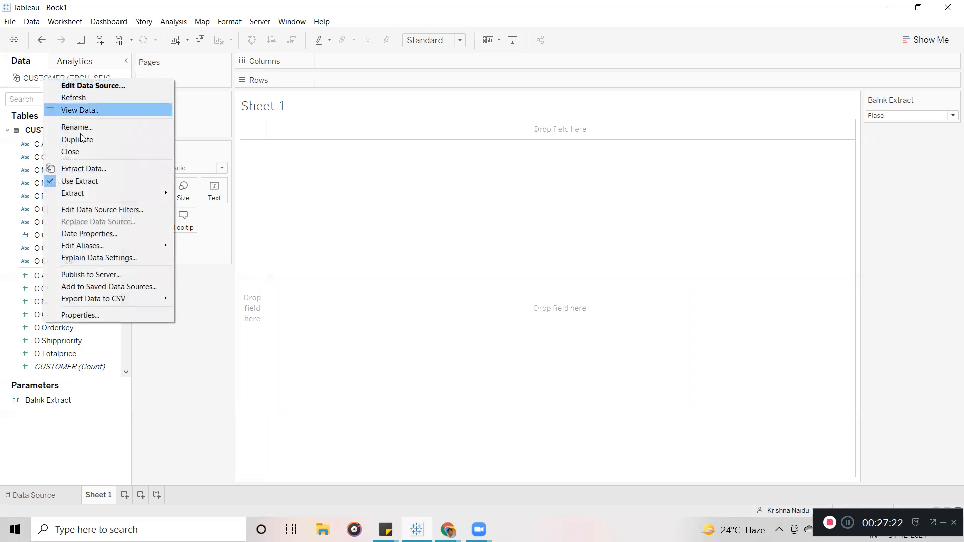
click(110, 276)
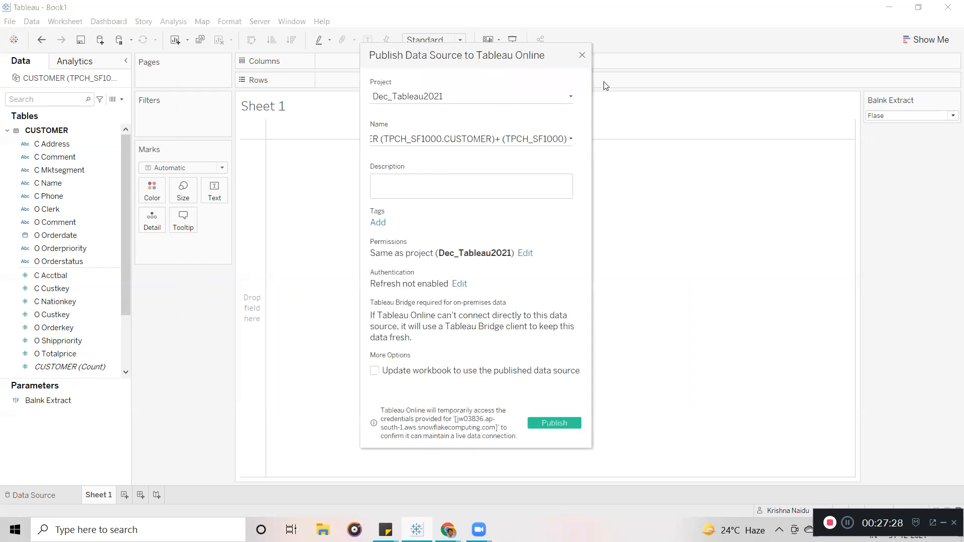
Rename the data source being published to Snowflake_Extract.
mouse_move(480, 48)
mouse_down()
mouse_move(441, 54)
mouse_move(469, 37)
mouse_up()
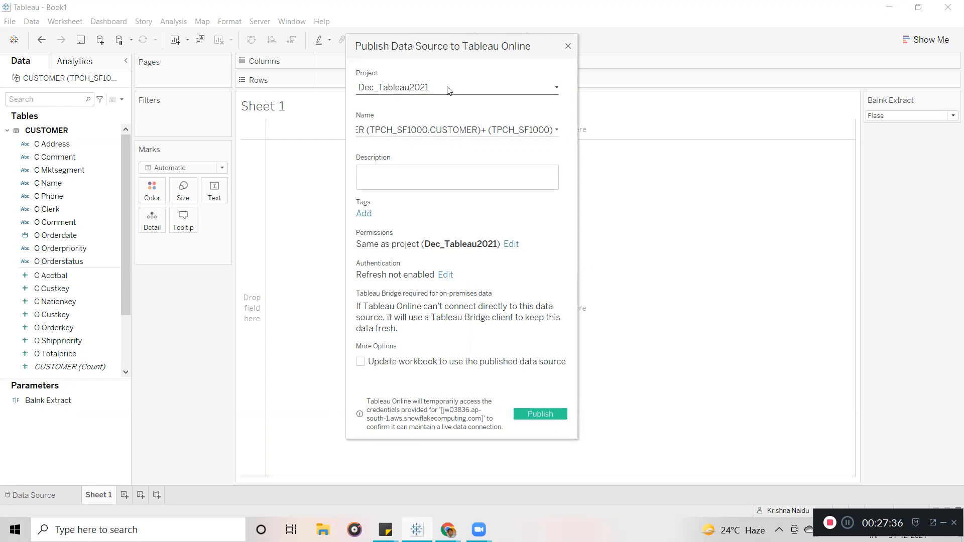
click(448, 129)
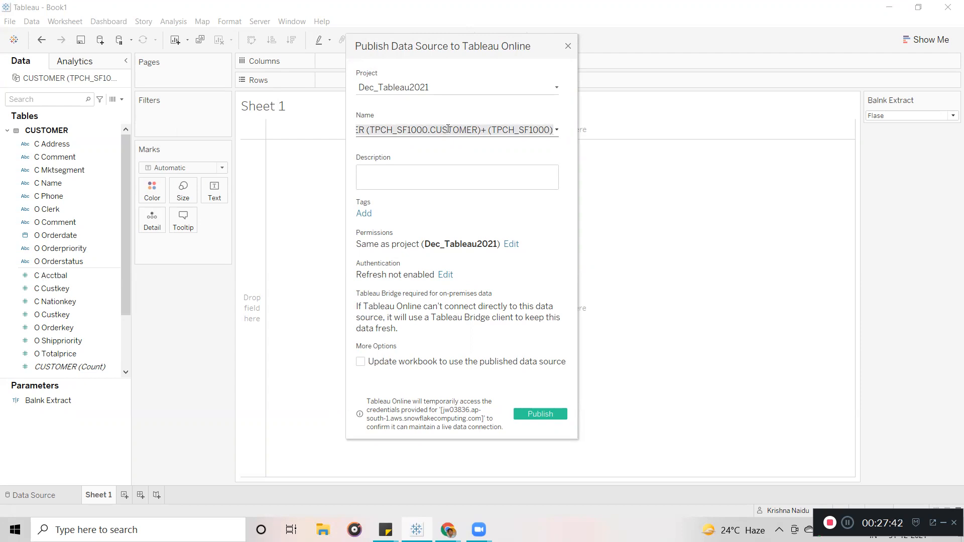
text(Extract)
key(BackSpace)
key(BackSpace)
key(BackSpace)
key(BackSpace)
key(BackSpace)
key(BackSpace)
text(Snowflake)
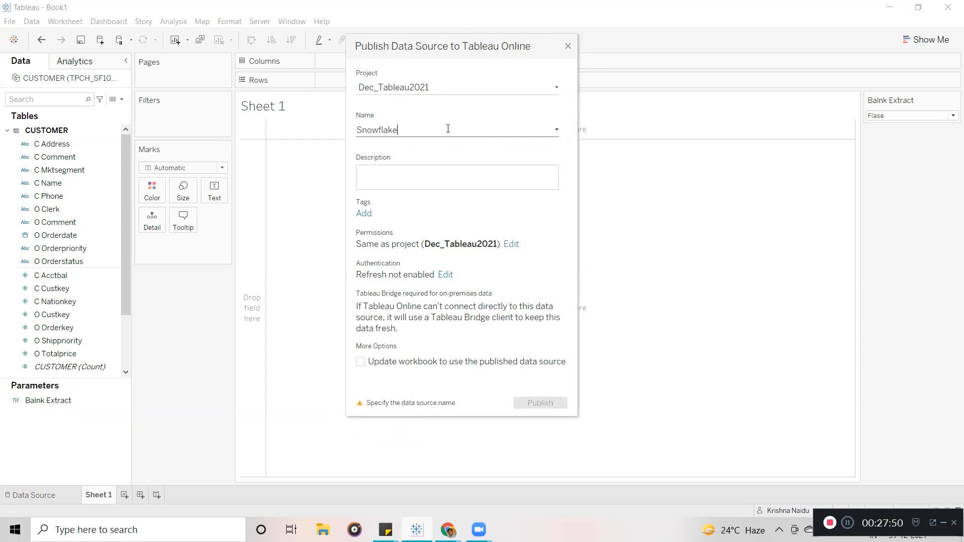
text(_Ex)
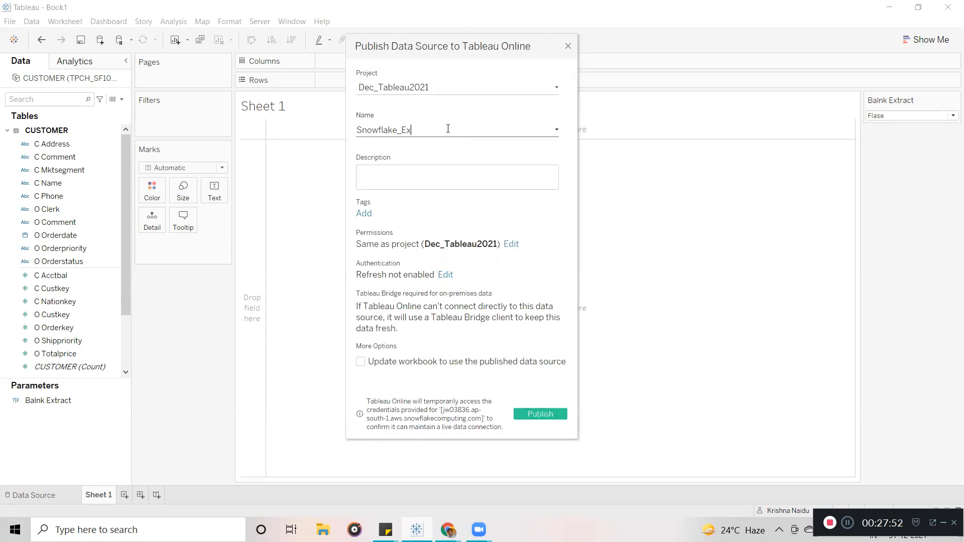
text(tract)
Set the Snowflake connection's authentication to Allow refresh access.
click(446, 276)
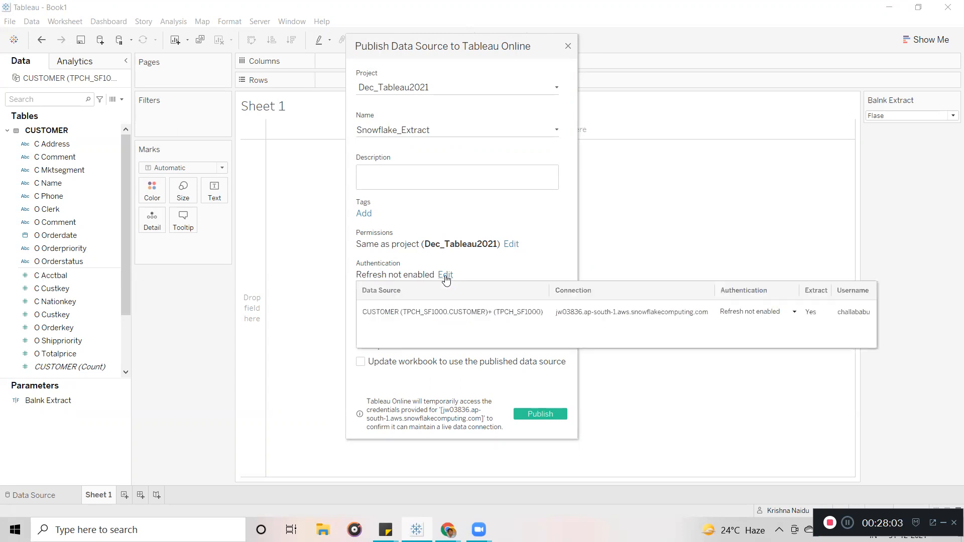
click(744, 314)
click(747, 332)
click(543, 214)
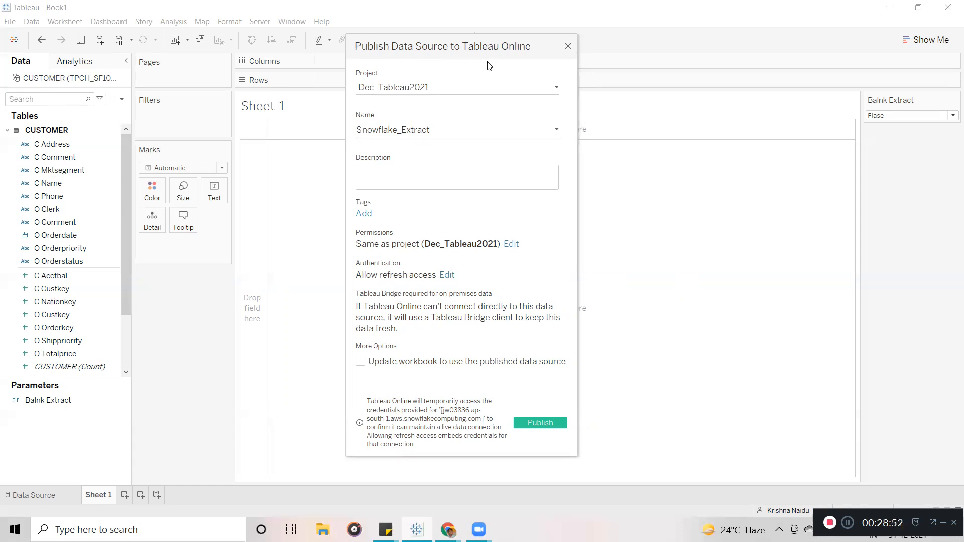
Have the workbook use the published data source and publish Snowflake_Extract to Tableau Online.
drag(431, 130, 356, 129)
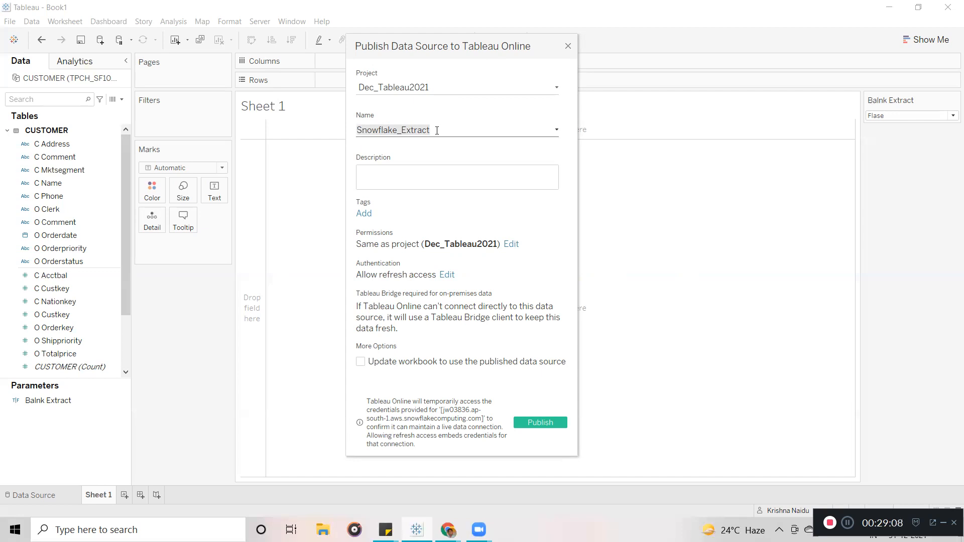
click(361, 363)
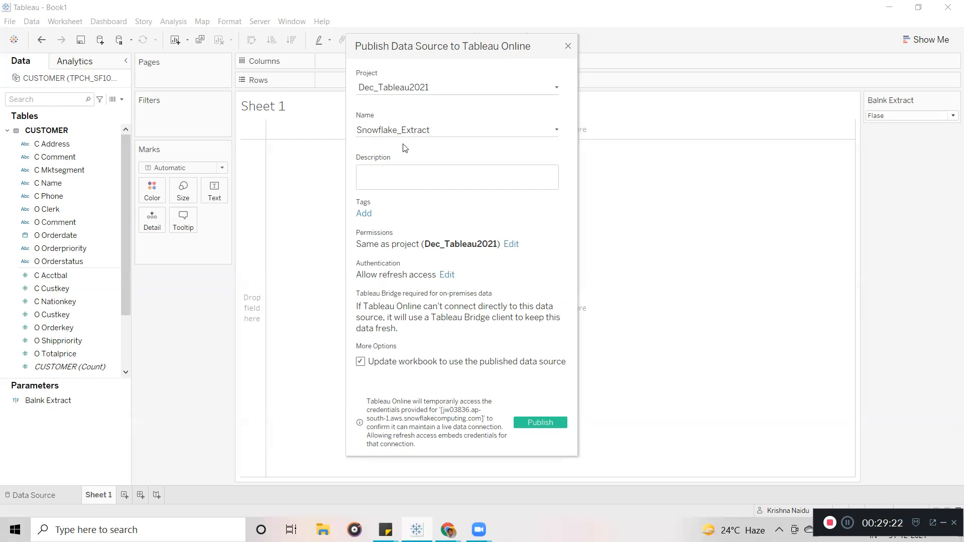
drag(435, 129, 346, 136)
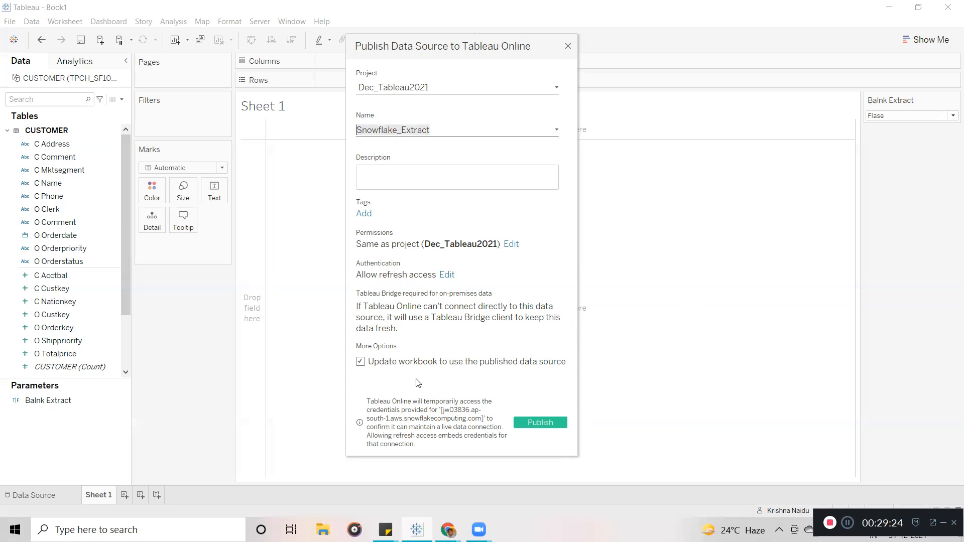
click(452, 125)
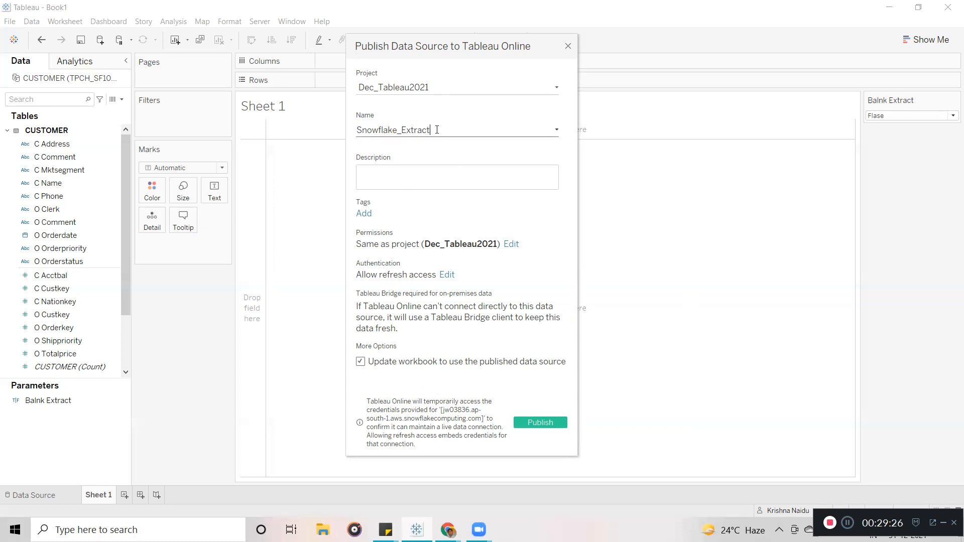
drag(435, 130, 357, 133)
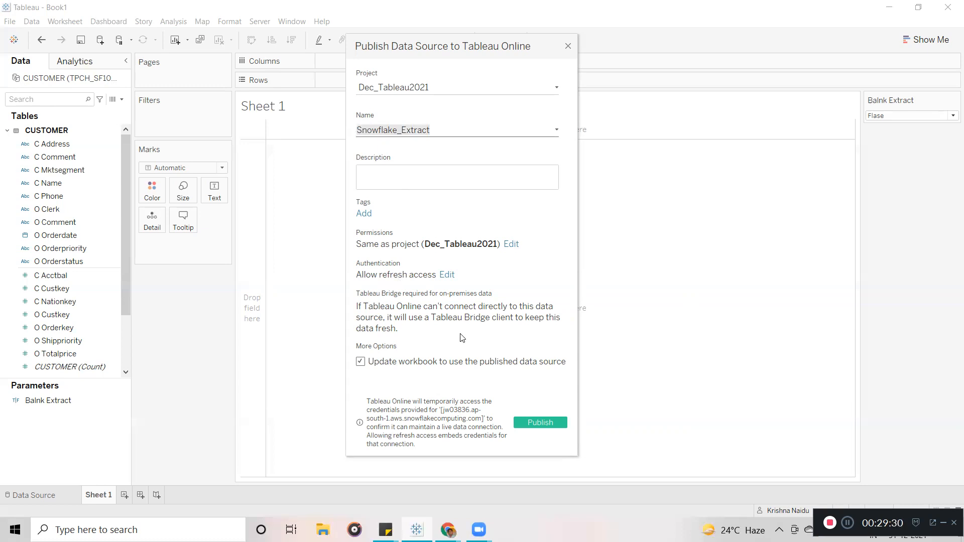
click(530, 424)
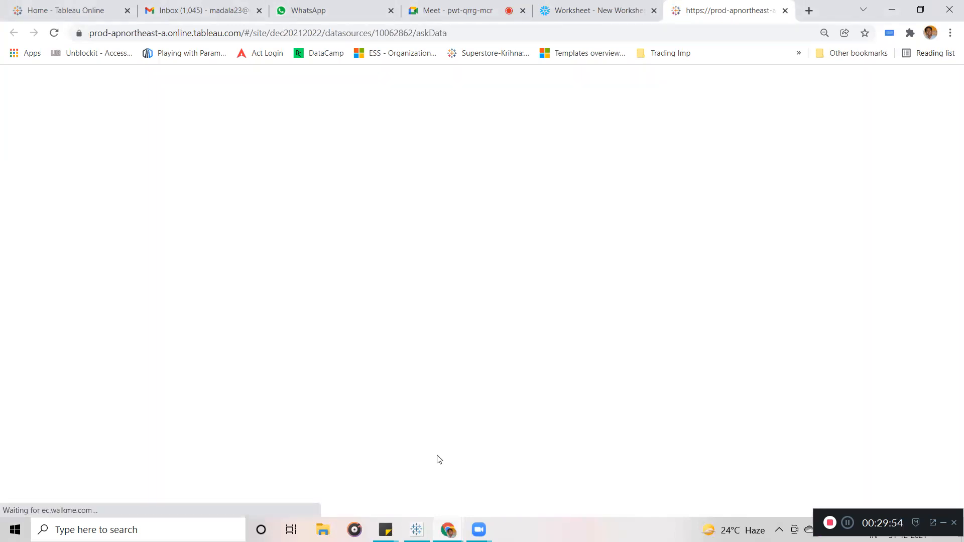
Return from the Tableau Online page to the Book1 workbook.
key(alt+Tab)
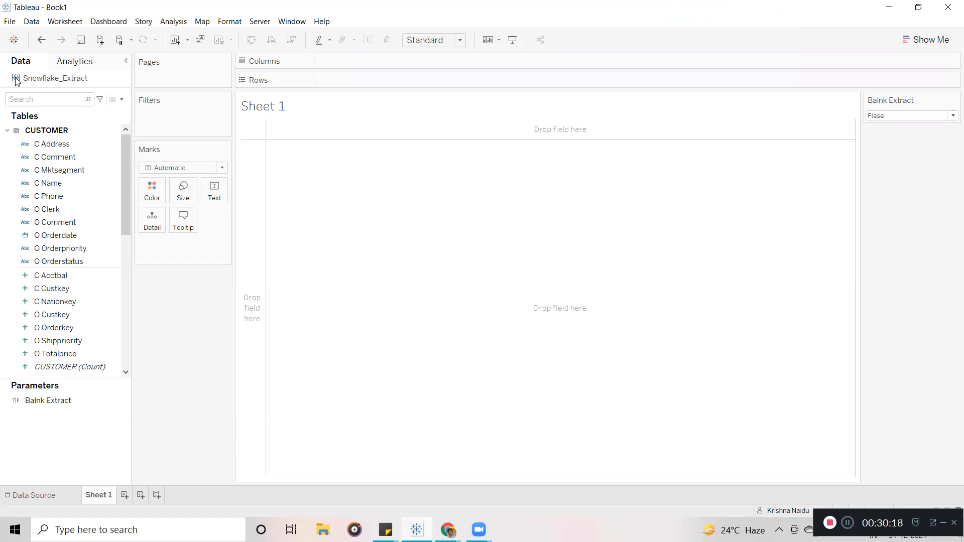
Create Book2, dismiss the update and file recovery notices, and maximize it on its start page.
click(9, 22)
key(Escape)
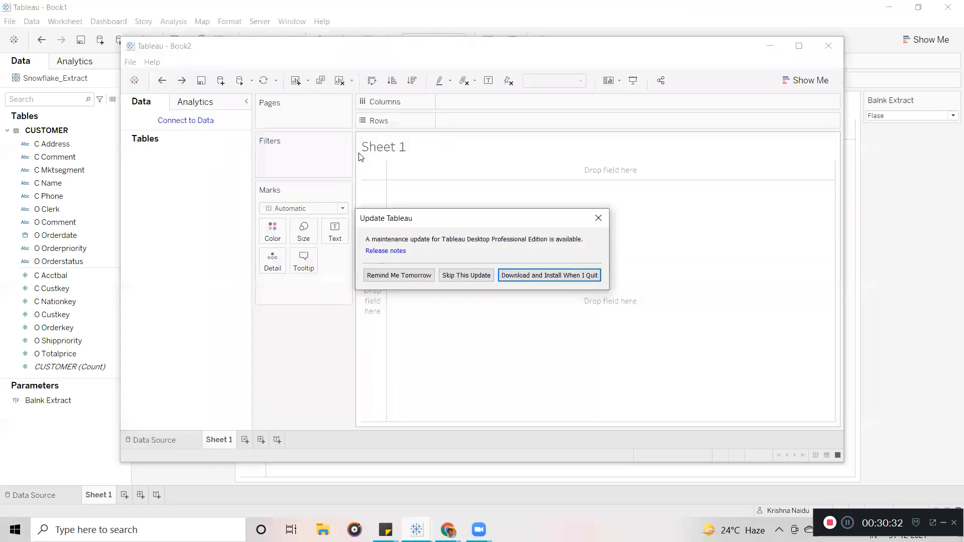
click(604, 217)
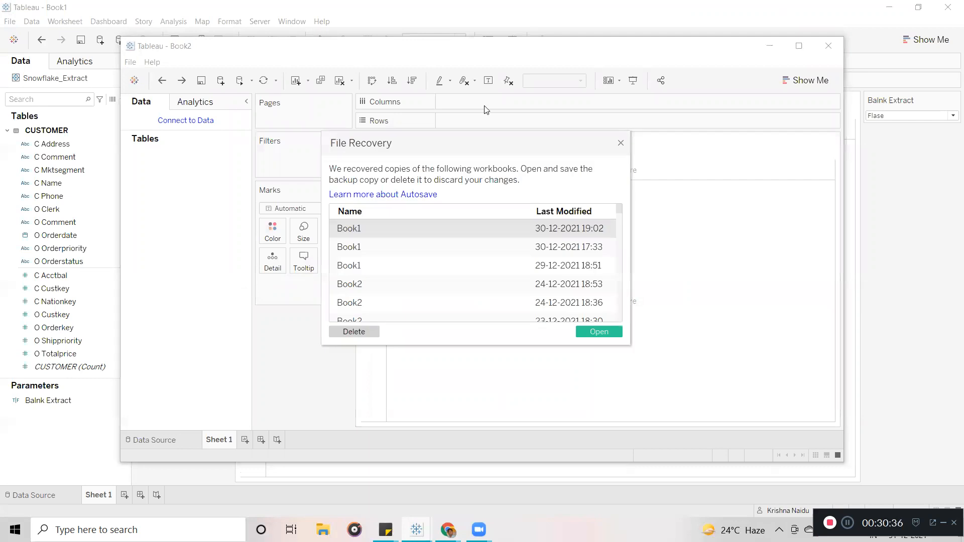
click(621, 145)
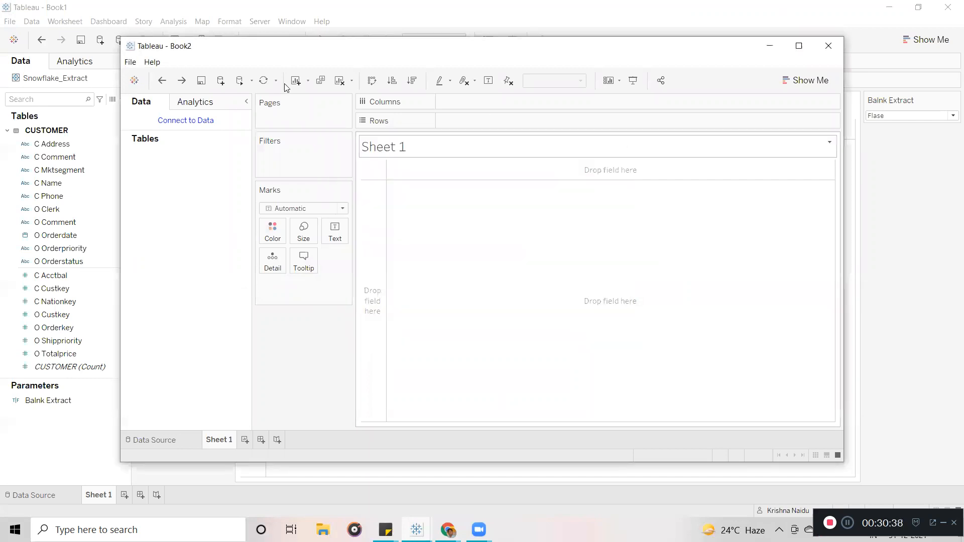
click(134, 80)
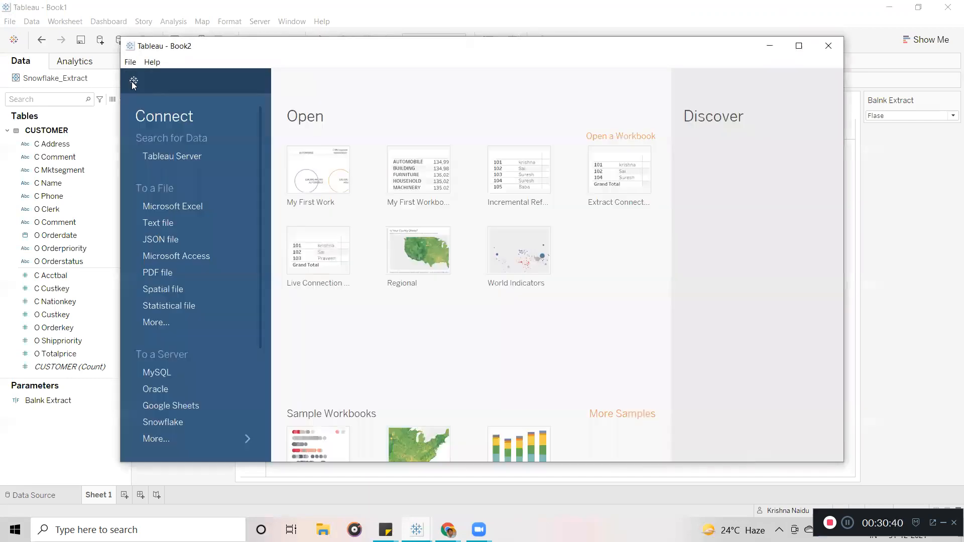
click(799, 45)
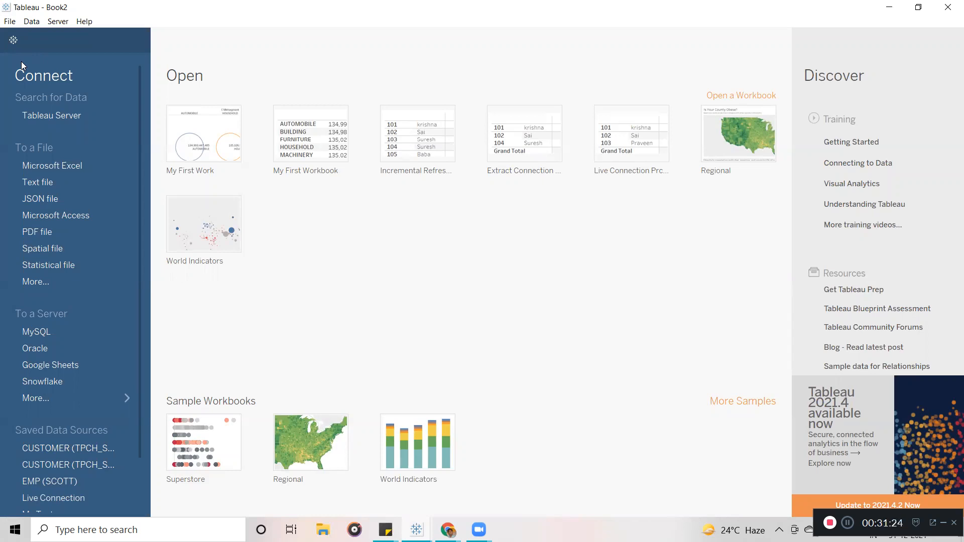
Connect to Tableau Online and select the Snowflake_Extract data source in Search for Data.
click(48, 115)
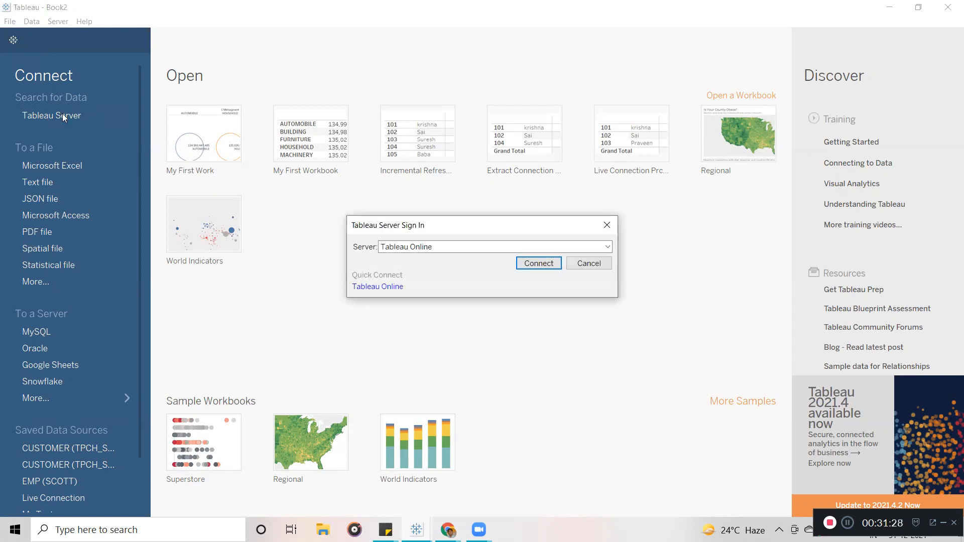
click(530, 264)
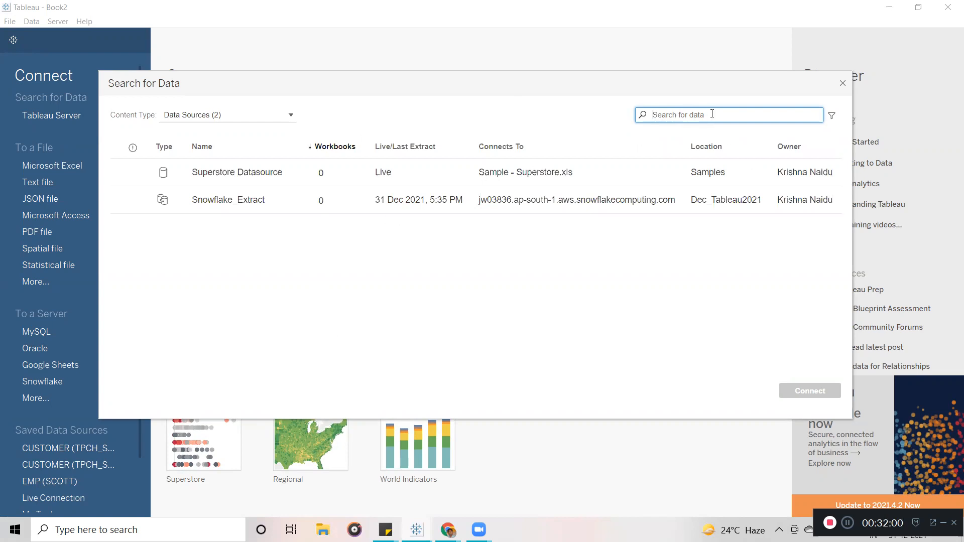
click(267, 203)
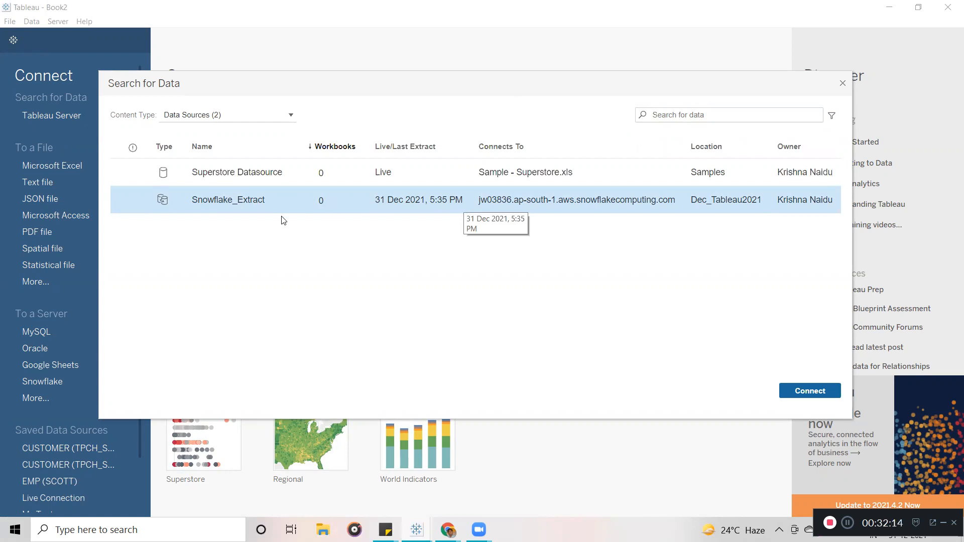
double_click(215, 206)
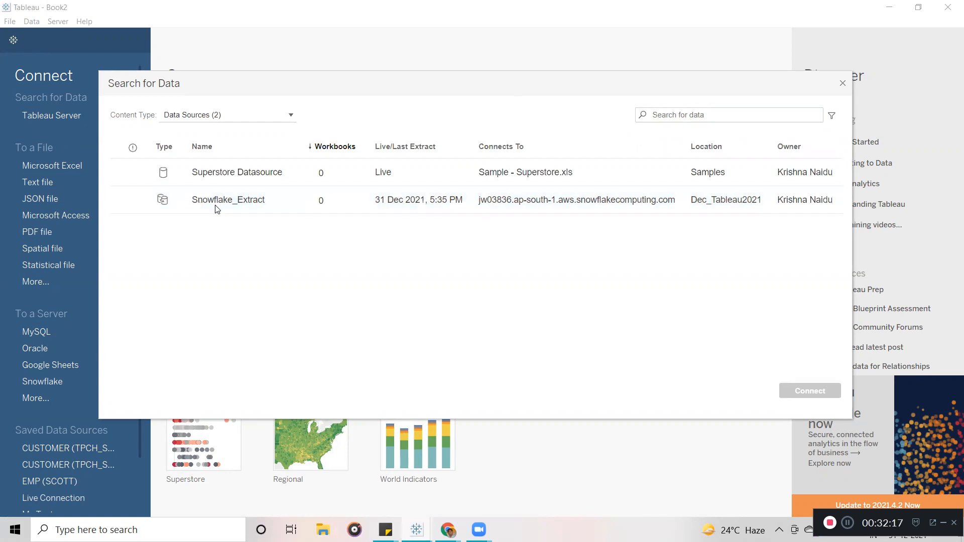
click(242, 203)
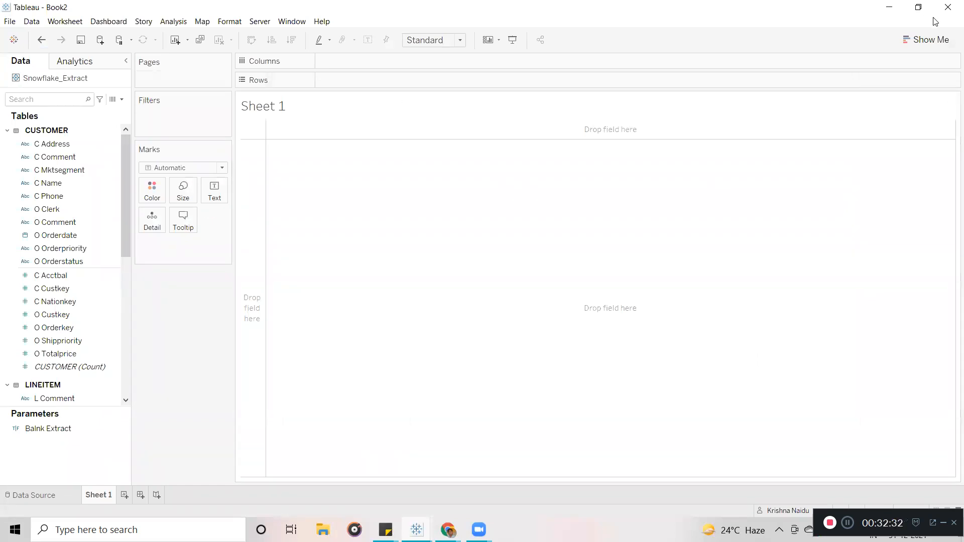
Arrange the Book1 and Book2 windows, then select the C Comment field in Book2's Data pane.
click(918, 7)
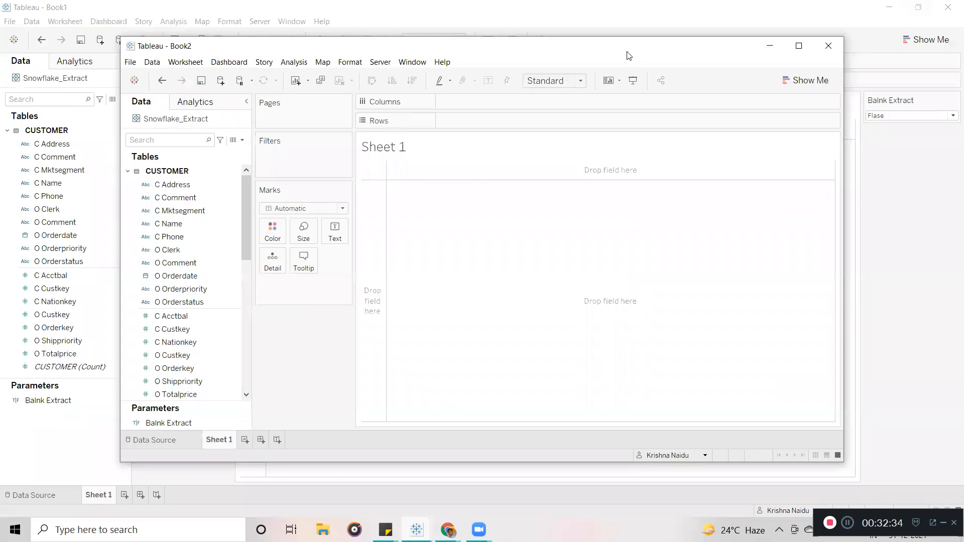
drag(621, 52, 692, 49)
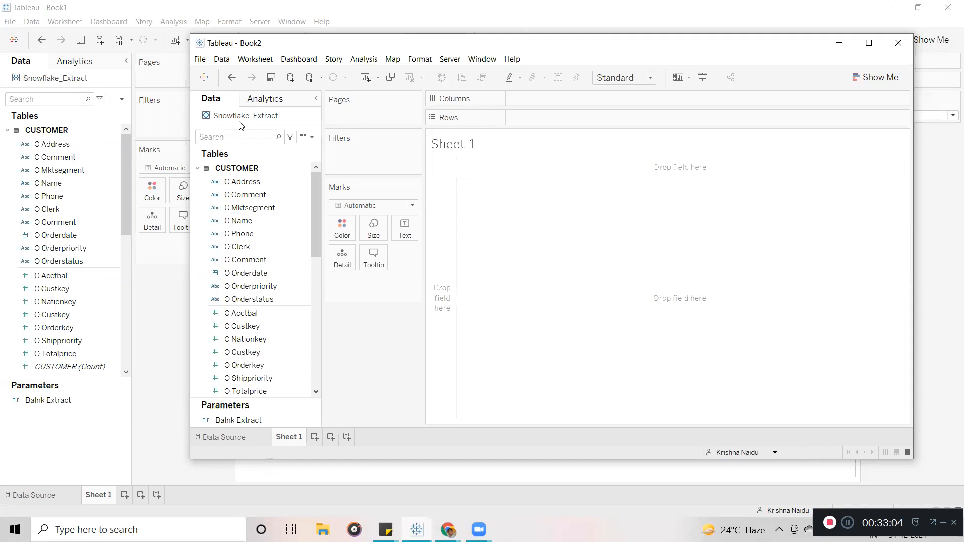
click(135, 5)
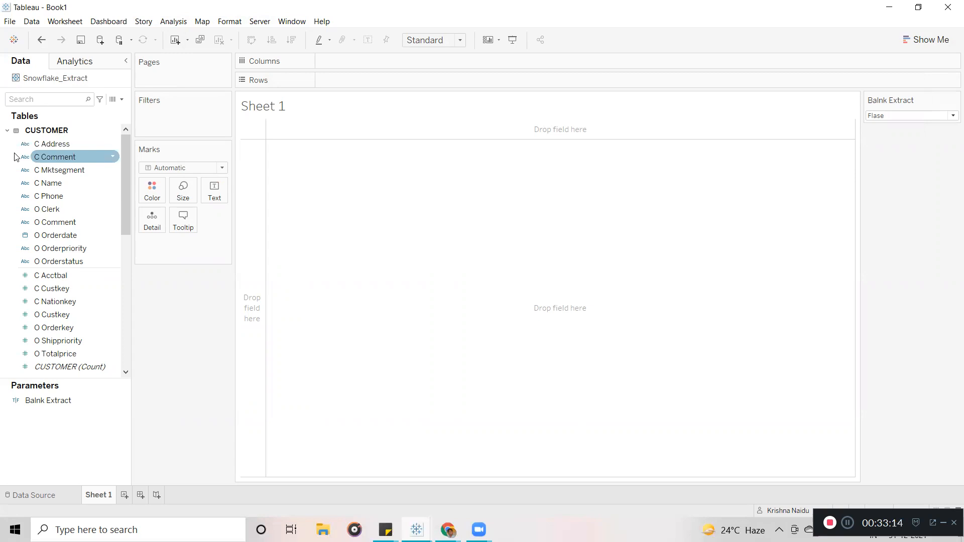
click(417, 530)
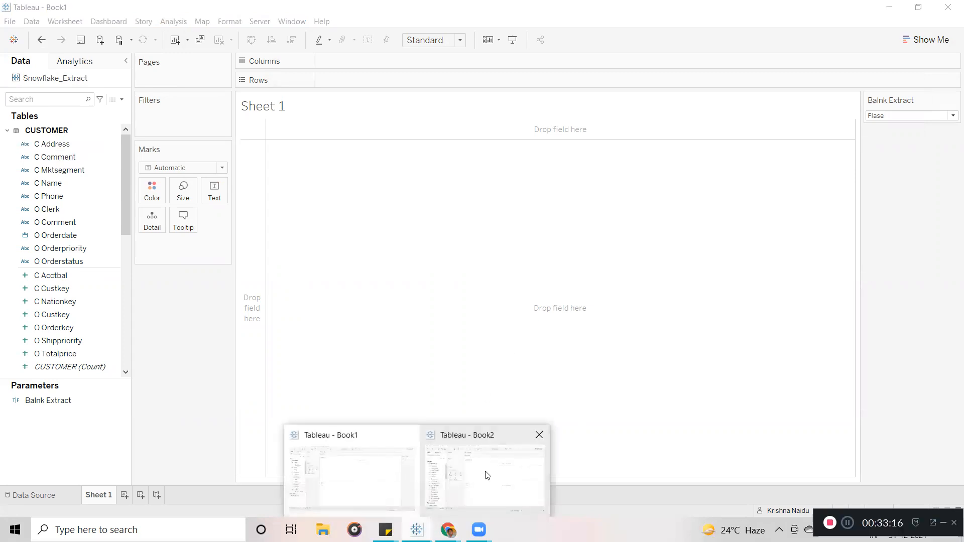
click(487, 476)
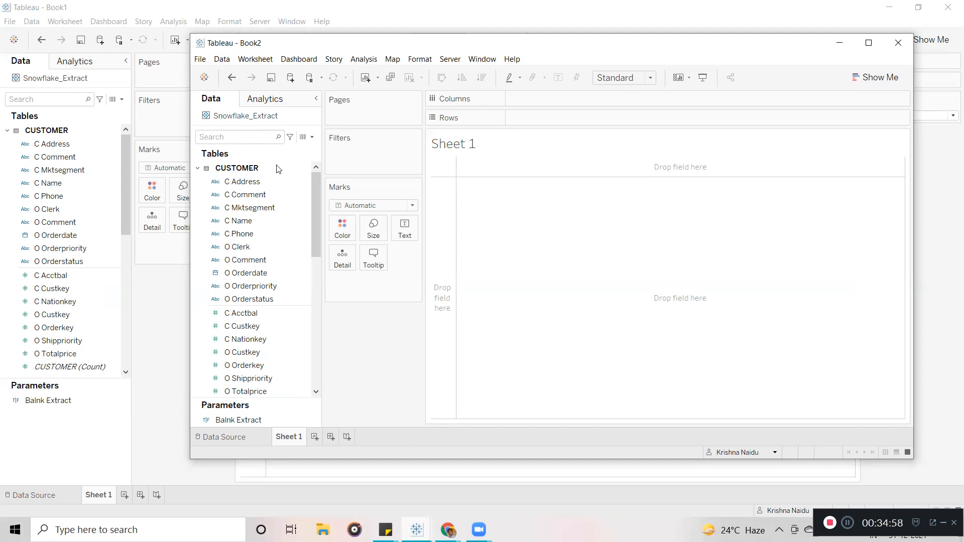
click(303, 197)
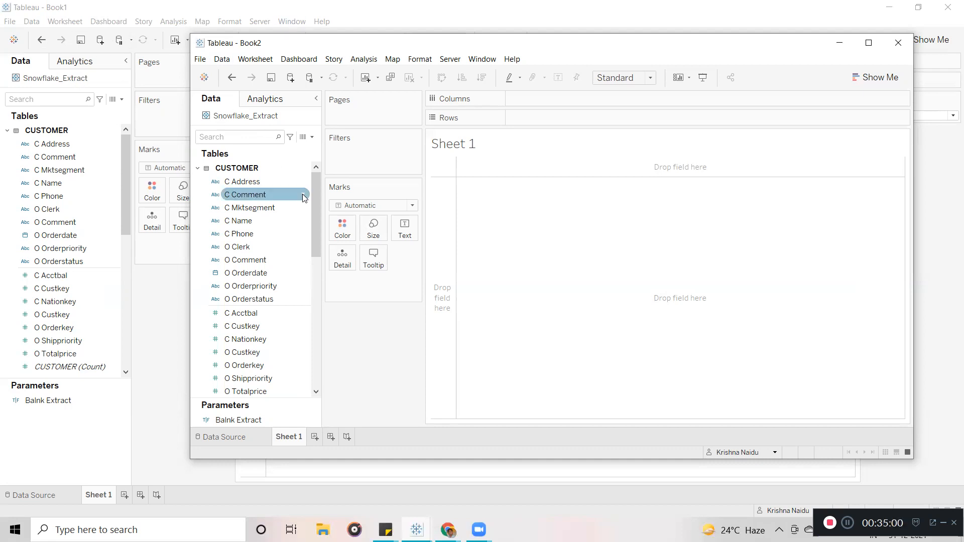
Open the Snowflake_Extract data source's context menu and dismiss it without choosing anything.
right_click(252, 123)
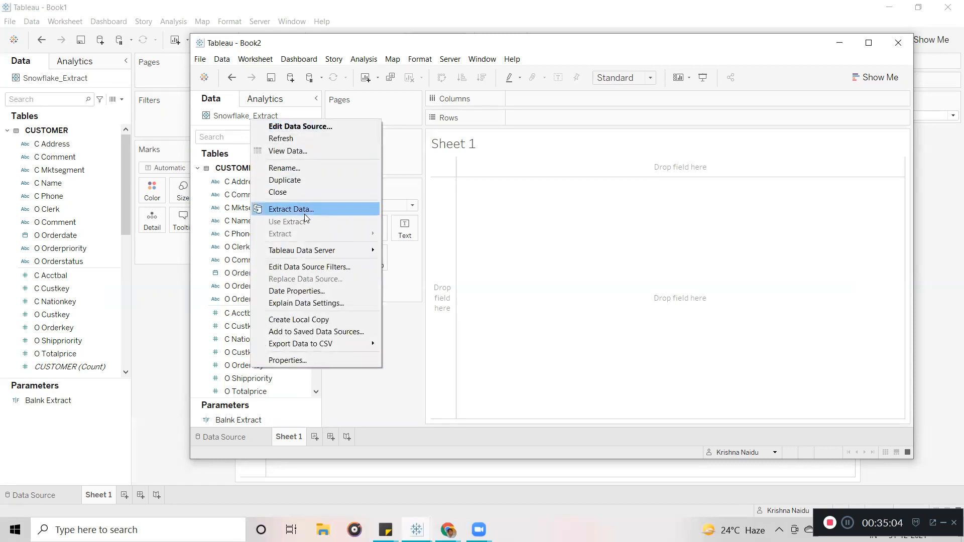
click(522, 280)
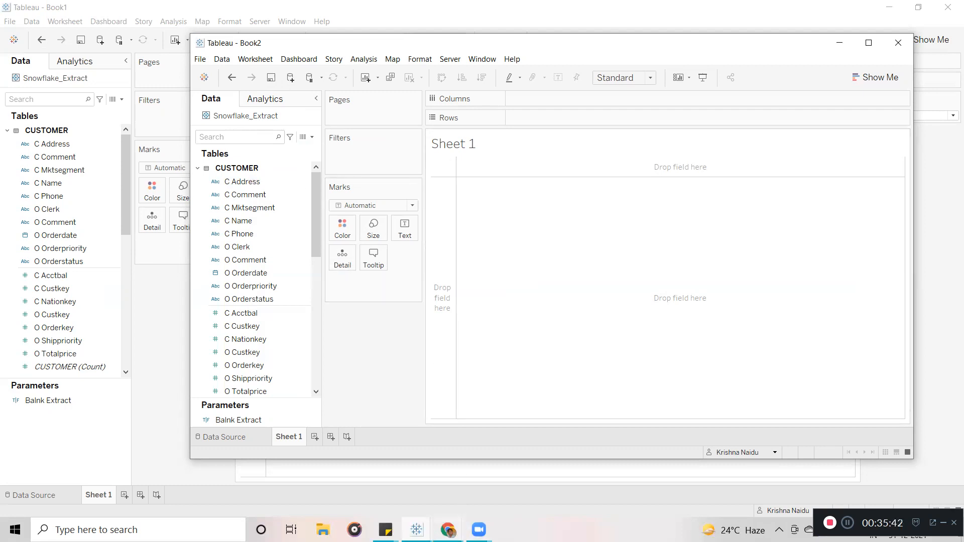
In Tableau Online, close the Publishing Complete message and cancel a scheduled extract refresh setup.
mouse_move(448, 530)
click(423, 478)
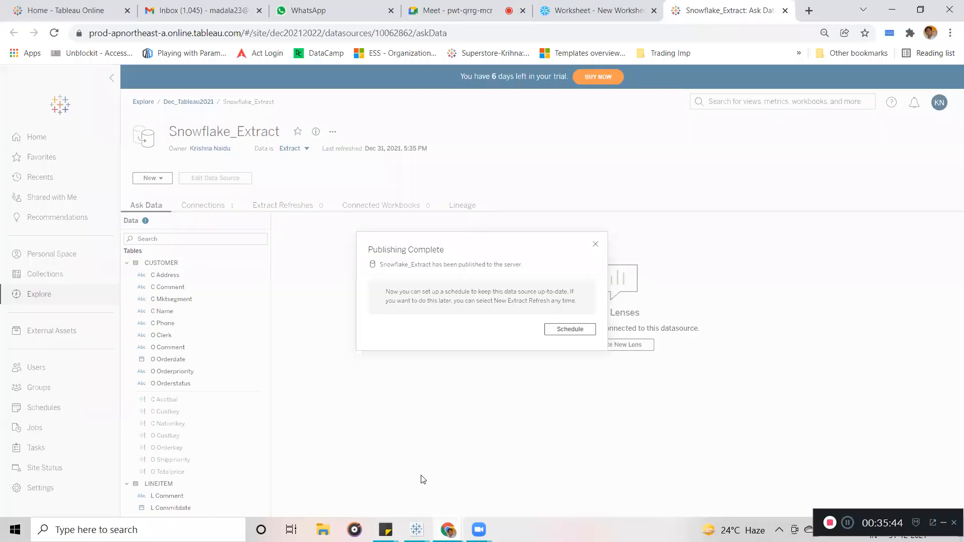
click(596, 245)
click(332, 133)
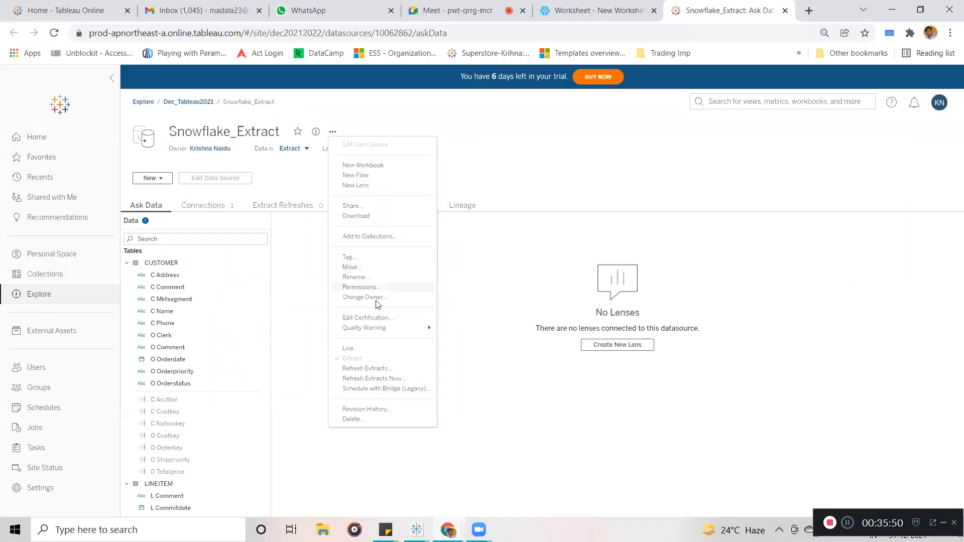
click(380, 370)
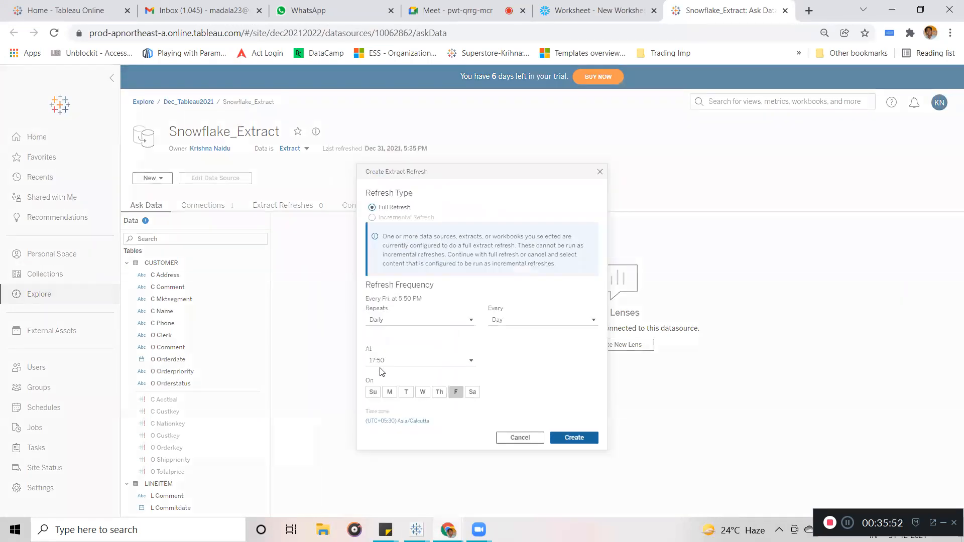
click(600, 172)
Run an immediate extract refresh of Snowflake_Extract and dismiss the Enqueued 1 tasks notice.
click(333, 134)
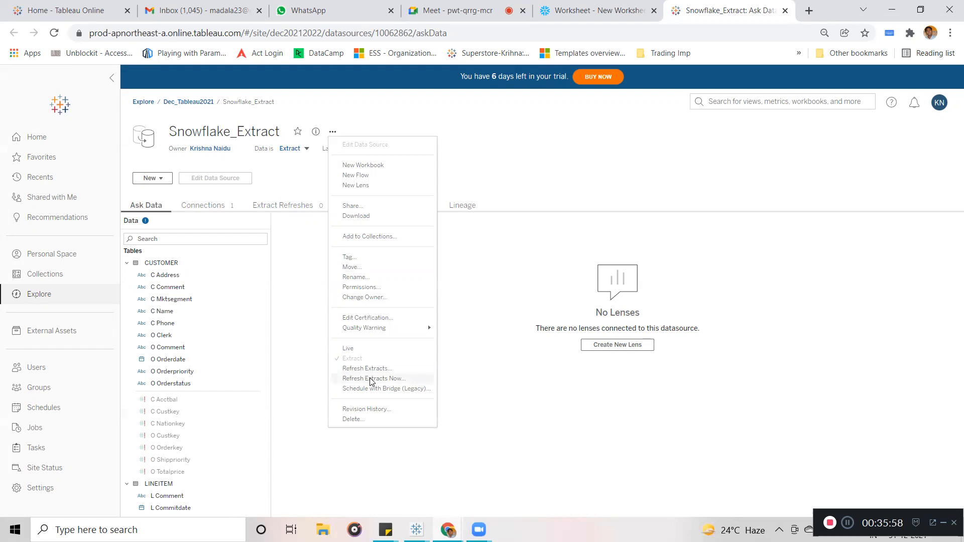
click(371, 380)
click(605, 342)
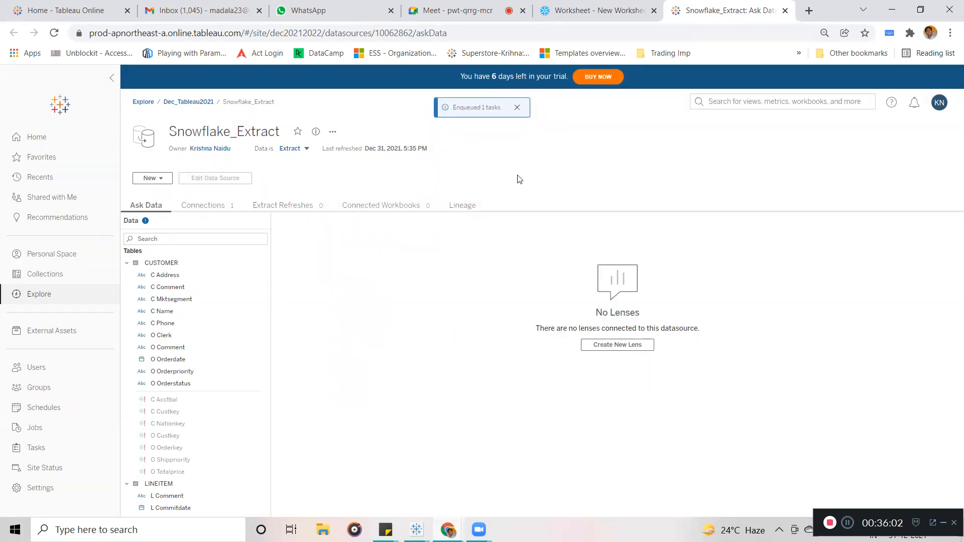
click(518, 109)
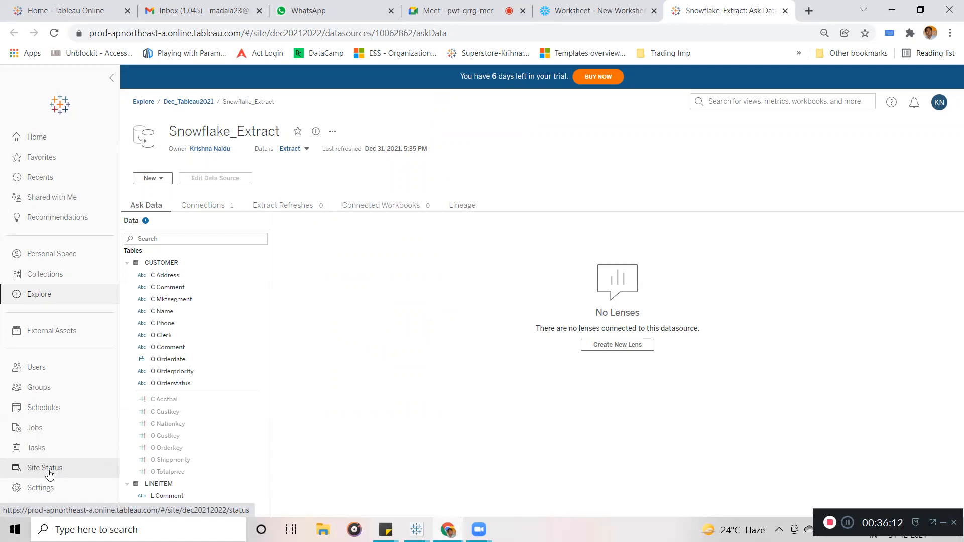
Open Site Status, briefly check the Book1 workbook, then return to the Site Status page.
click(48, 471)
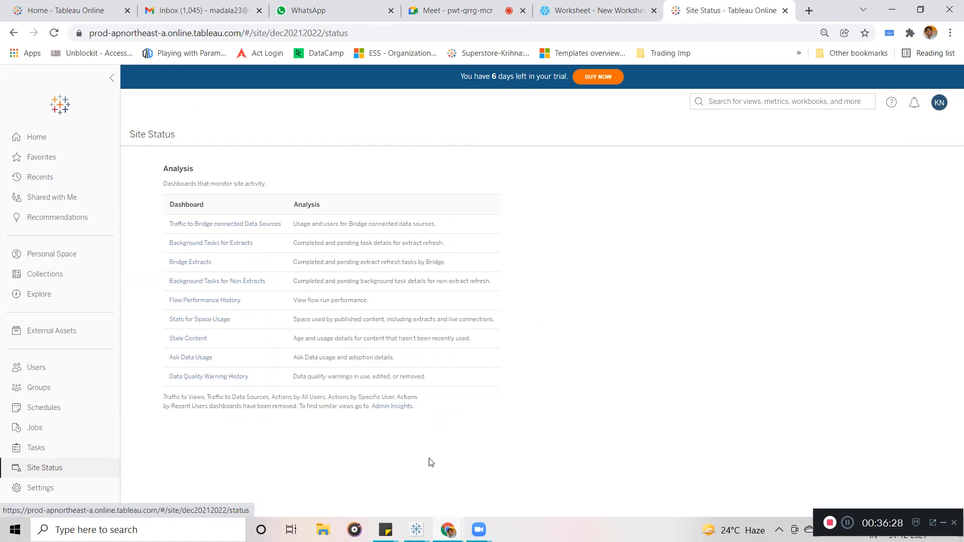
mouse_move(416, 530)
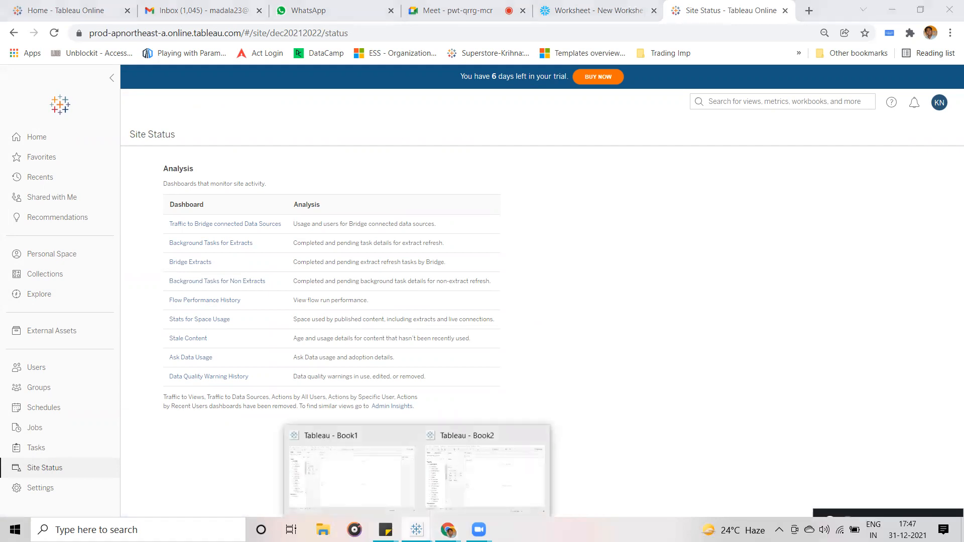
click(318, 450)
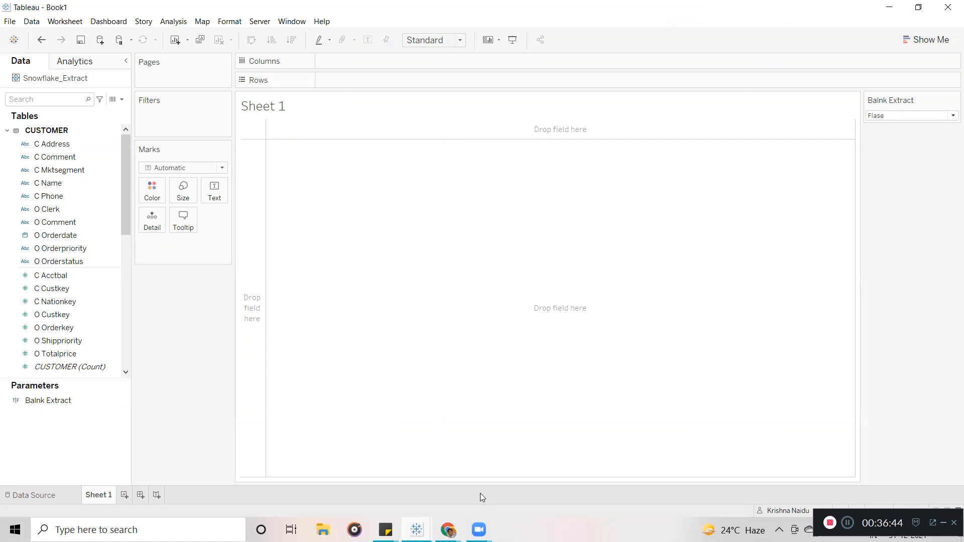
mouse_move(448, 530)
click(391, 459)
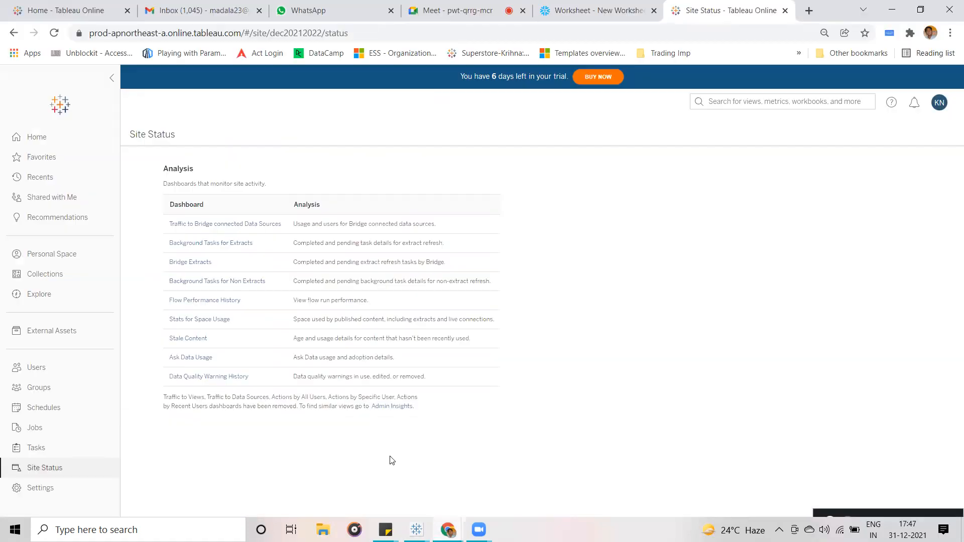
Open Background Tasks for Extracts, inspect its job marks, and view the Extract filter choices.
click(198, 247)
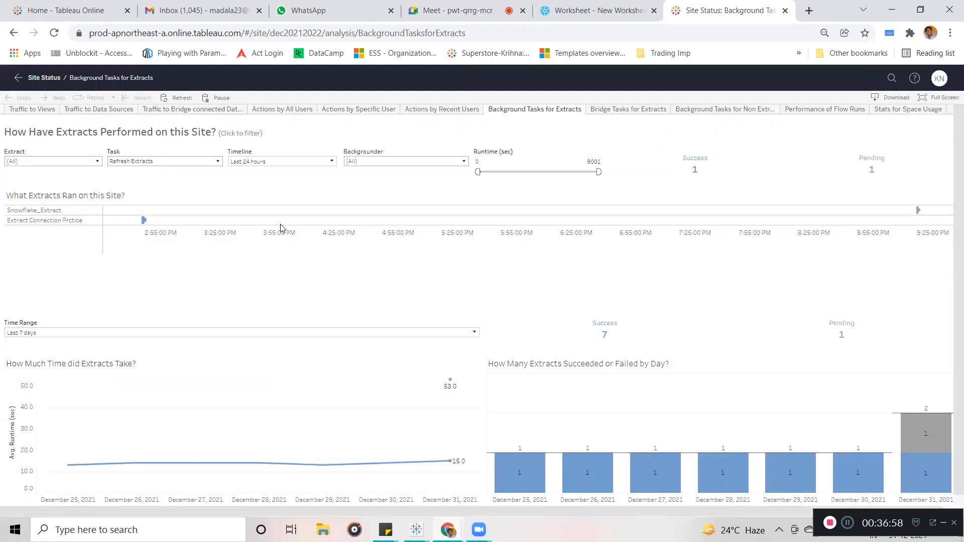
mouse_move(920, 213)
mouse_move(144, 222)
click(95, 162)
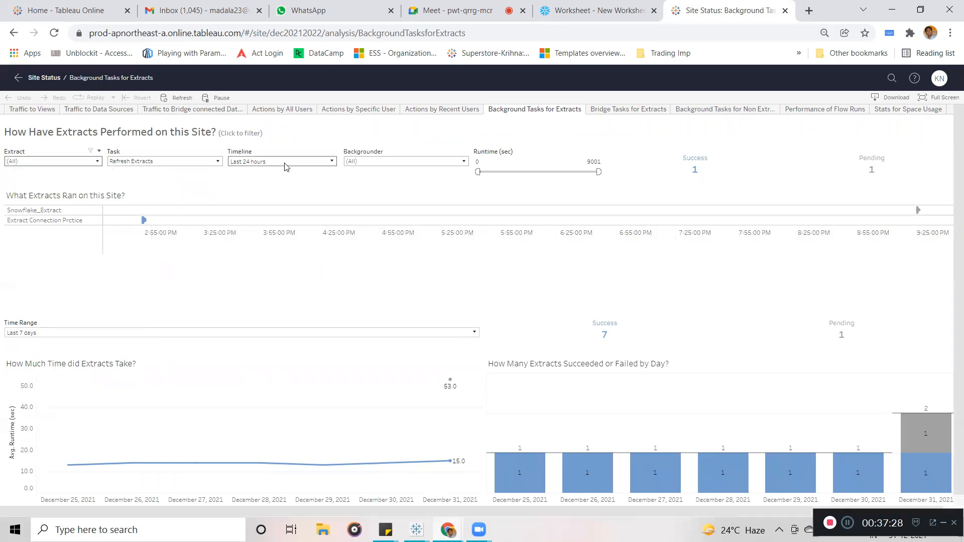
Set the extracts timeline to the last 24 weeks and inspect the run marks.
click(332, 161)
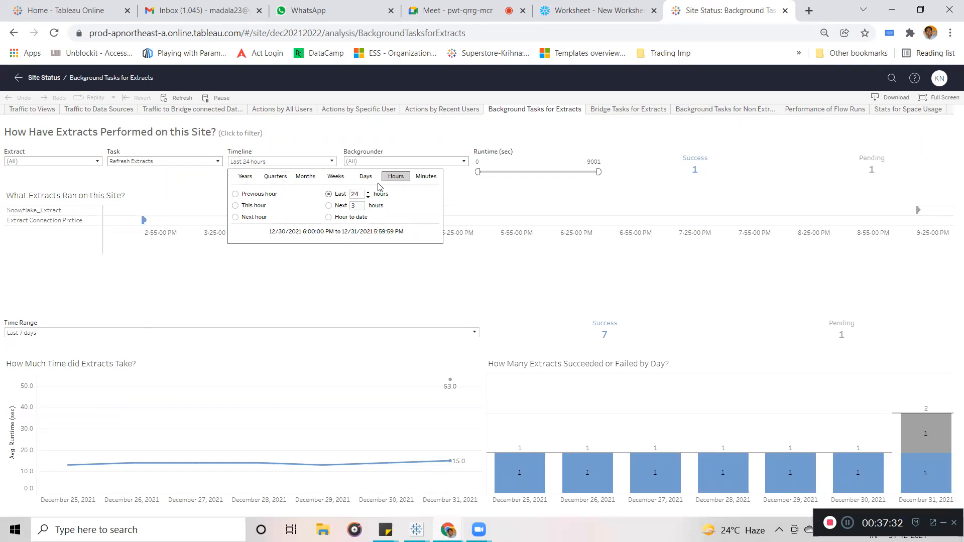
click(334, 181)
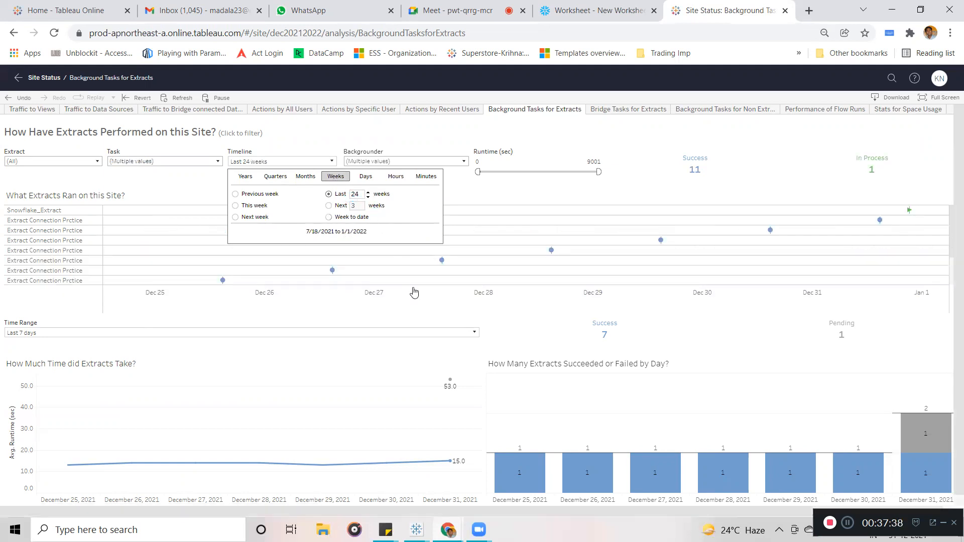
click(849, 136)
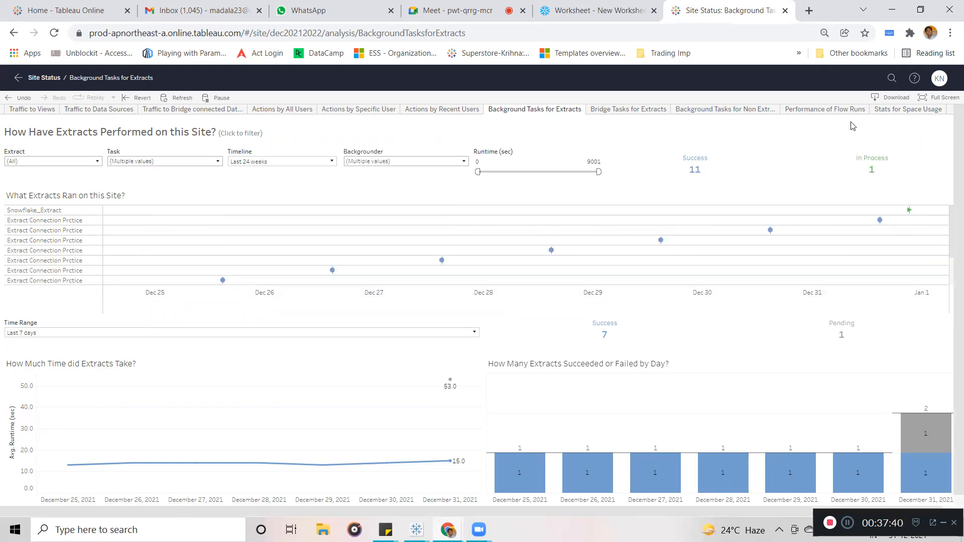
mouse_move(225, 286)
mouse_move(880, 221)
mouse_move(661, 243)
mouse_move(910, 210)
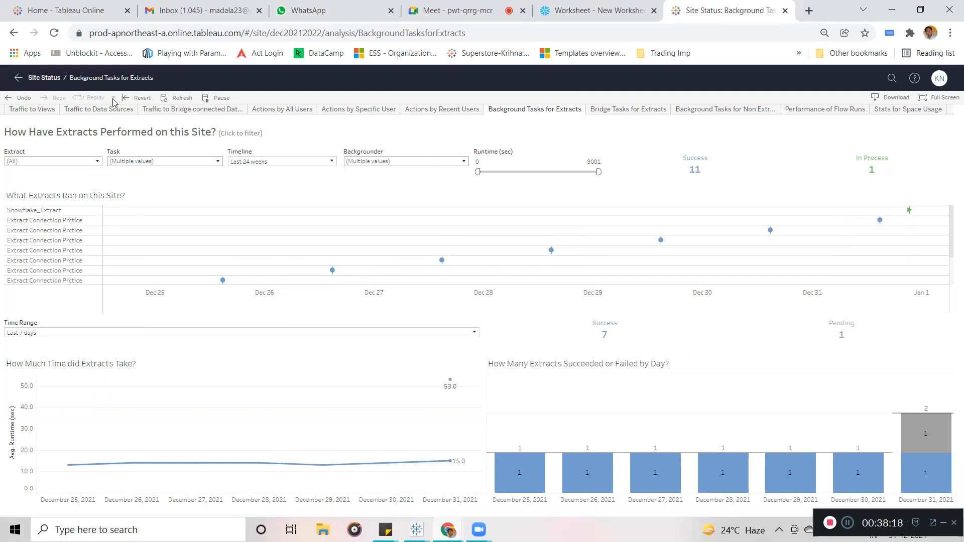
Refresh the dashboard to show the In Process extract run, then return to Book2.
click(173, 98)
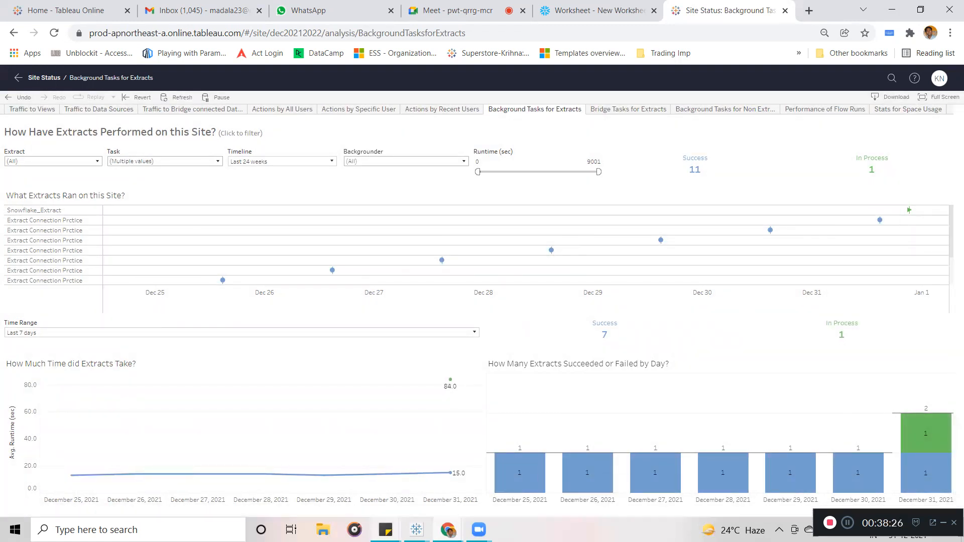
mouse_move(417, 530)
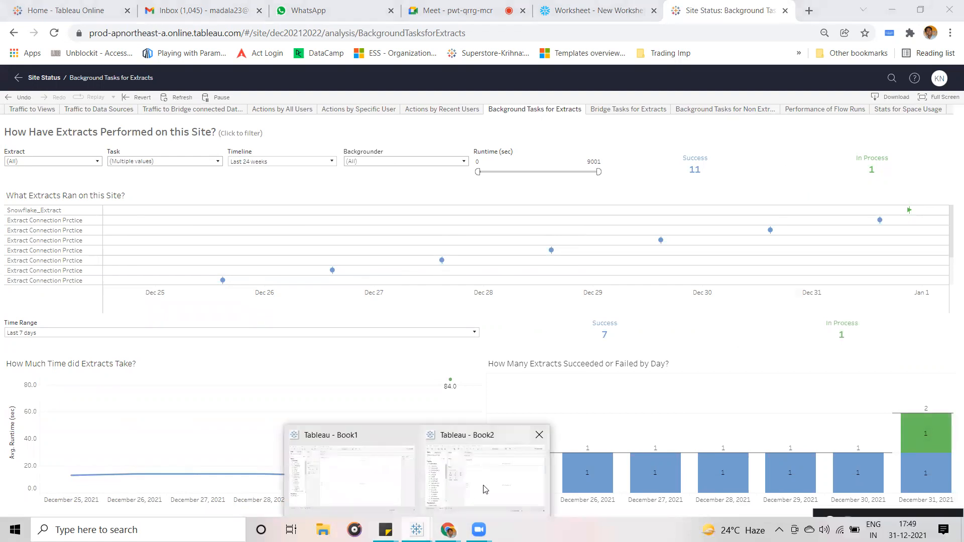
click(483, 489)
Maximize the Book2 window and collapse the CUSTOMER, LINEITEM and NATION tables.
click(868, 42)
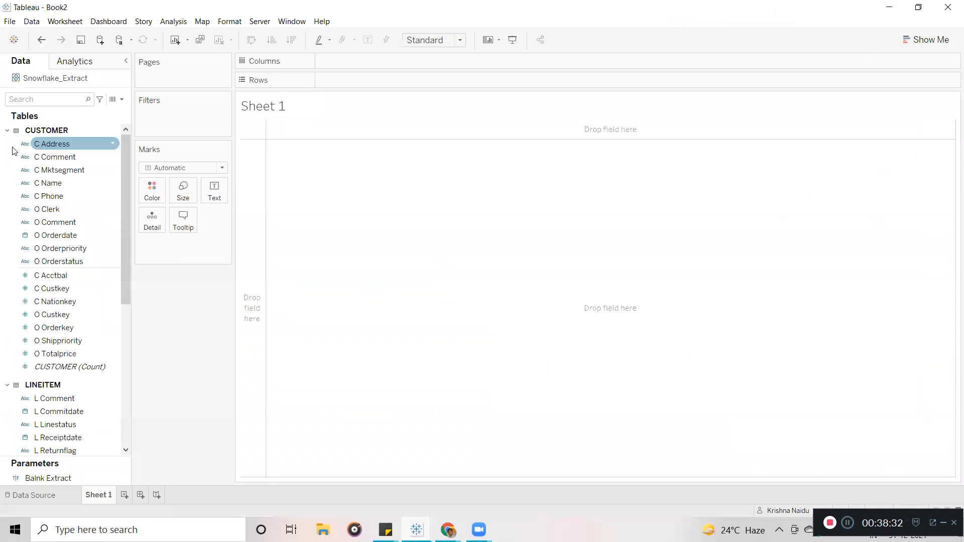
click(7, 131)
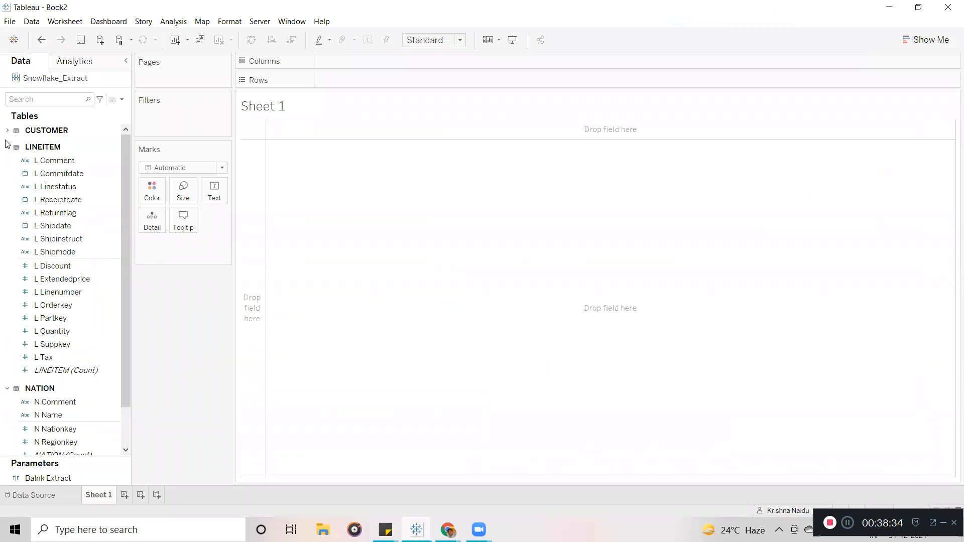
click(7, 147)
click(7, 164)
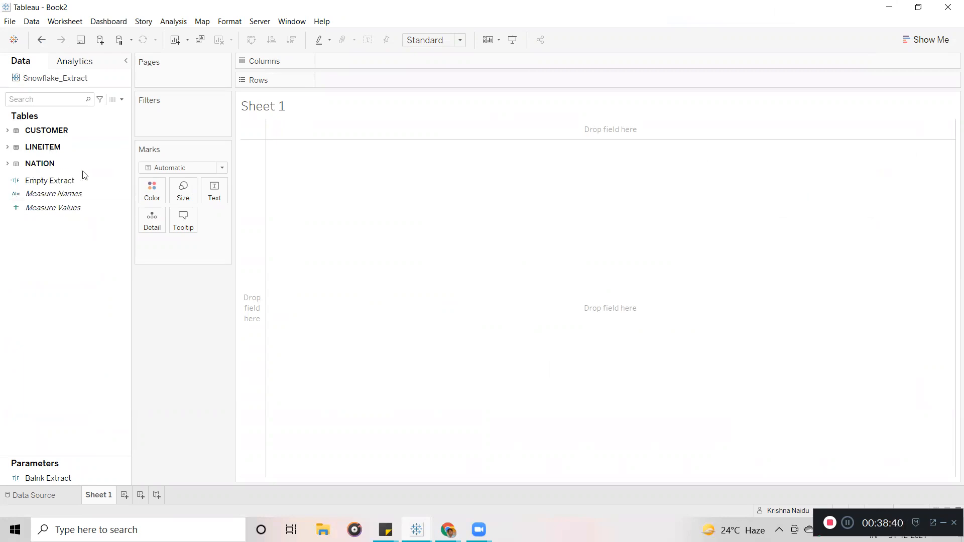
click(6, 130)
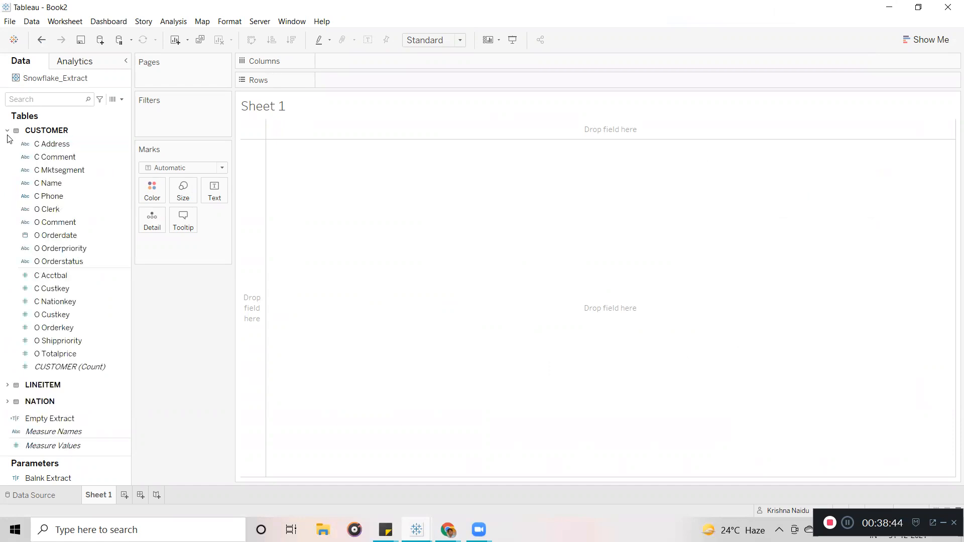
click(8, 132)
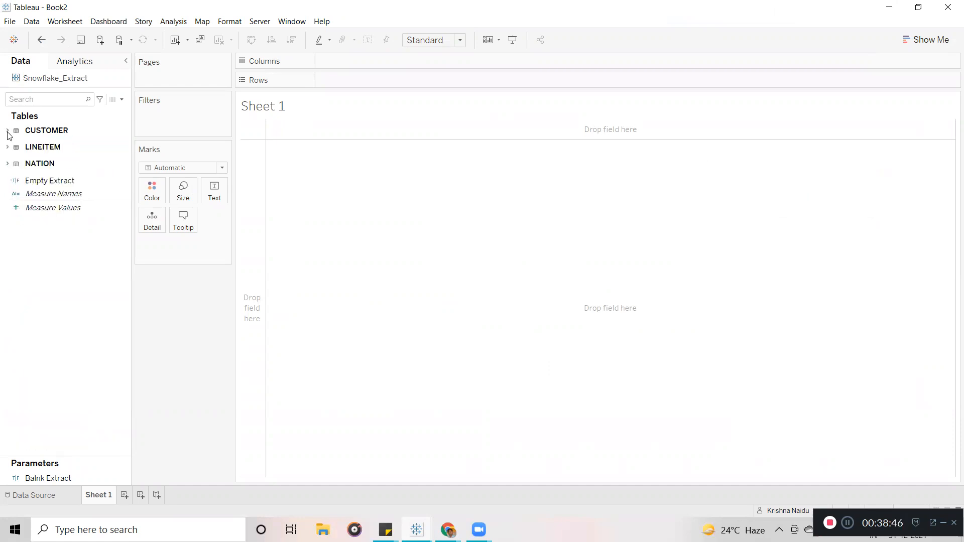
Check the CUSTOMER table's context options and the Data pane grouping menu without changing anything.
click(52, 133)
right_click(51, 133)
click(123, 100)
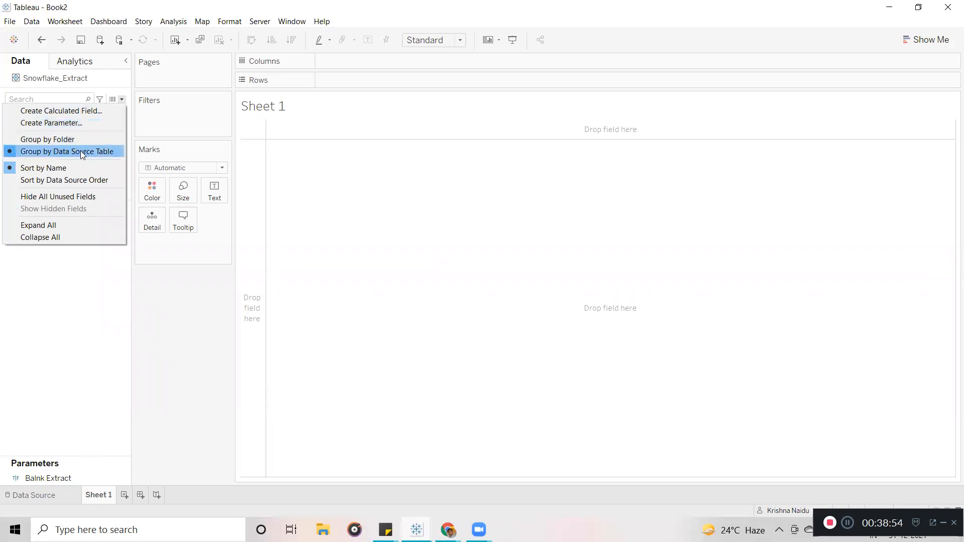
click(107, 316)
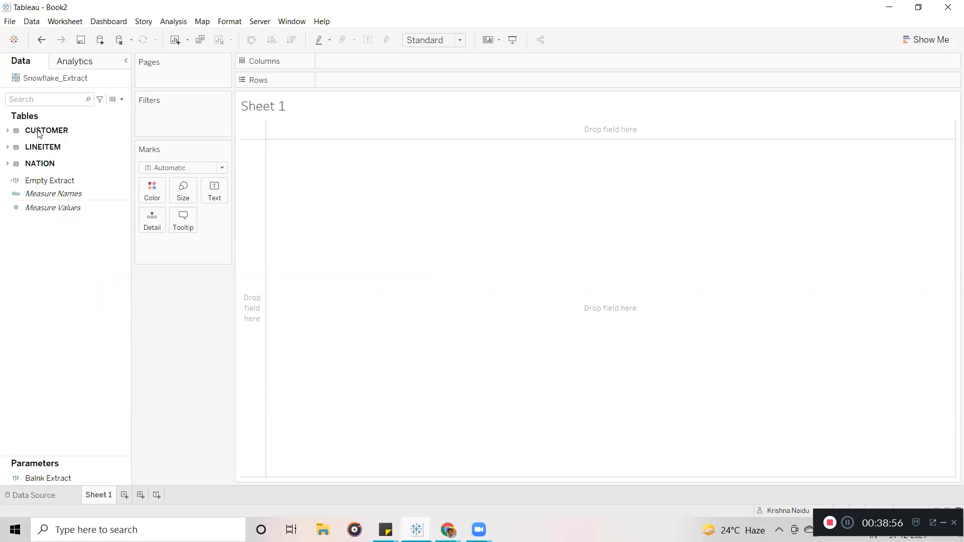
click(7, 132)
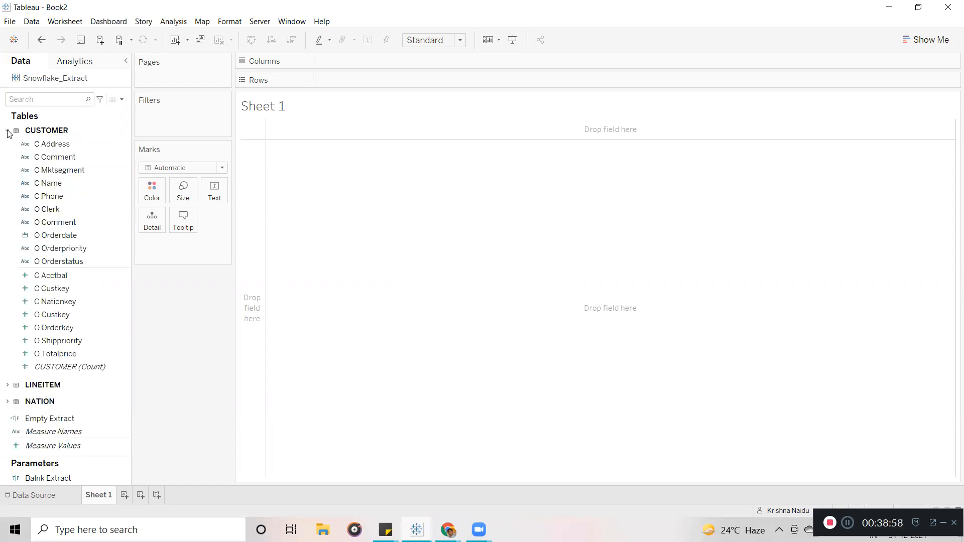
click(7, 131)
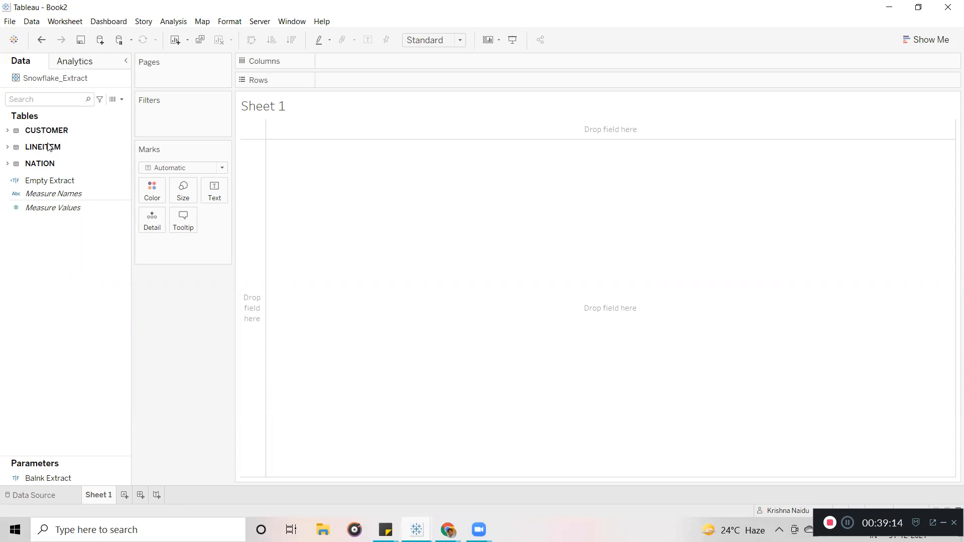
Keep the Data pane fields grouped by data source table and recheck the LINEITEM fields.
click(121, 100)
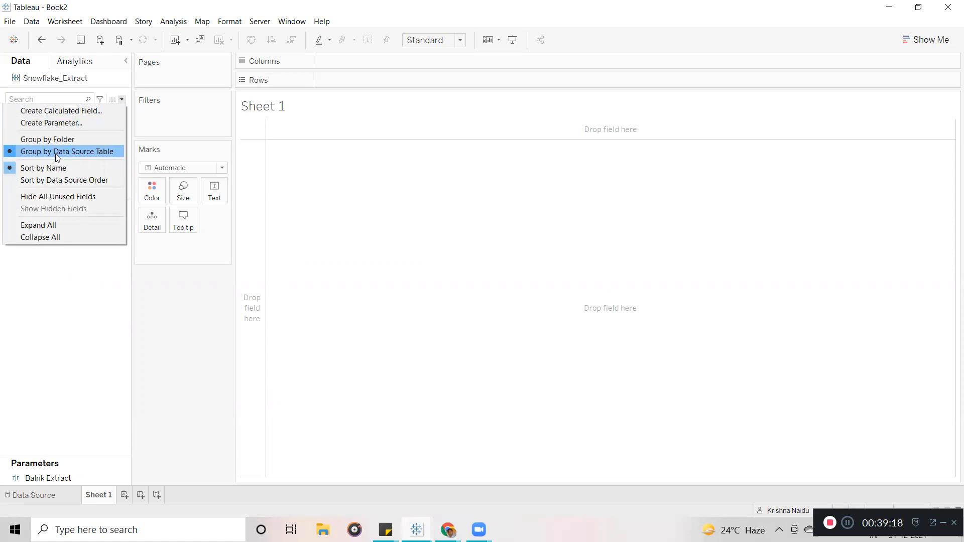
click(88, 154)
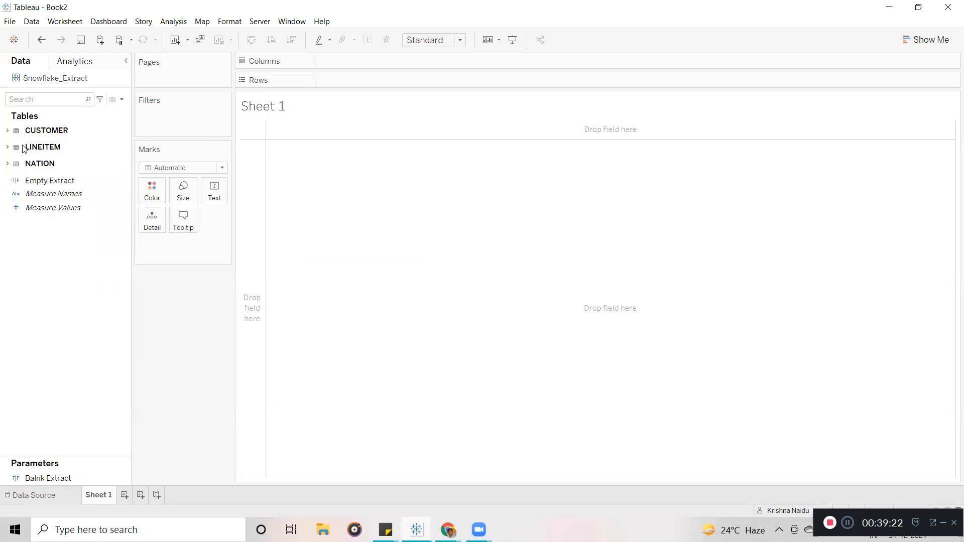
click(7, 147)
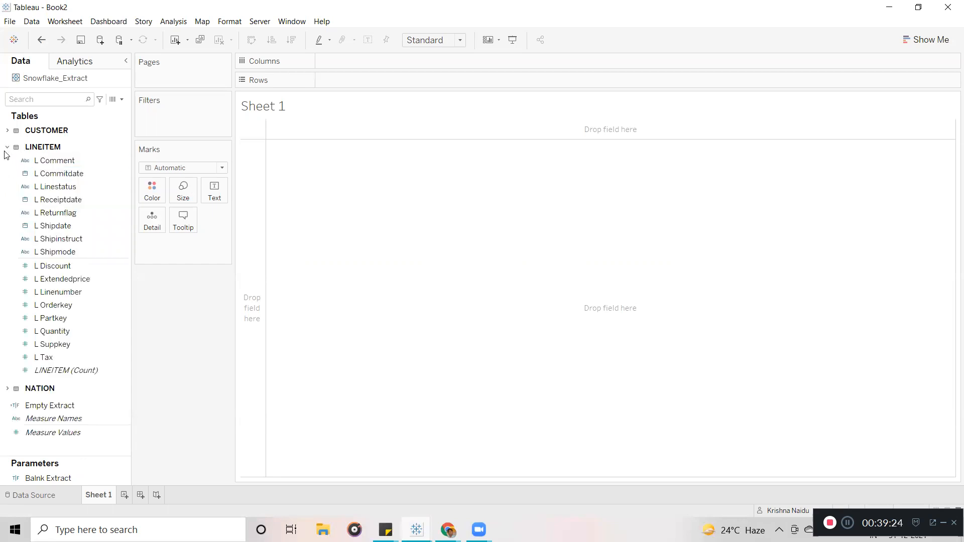
click(8, 146)
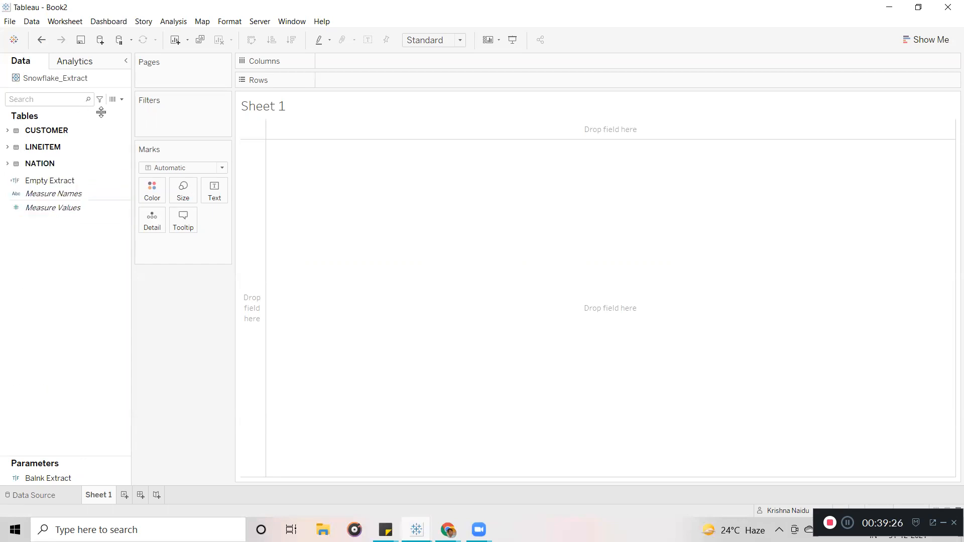
click(121, 100)
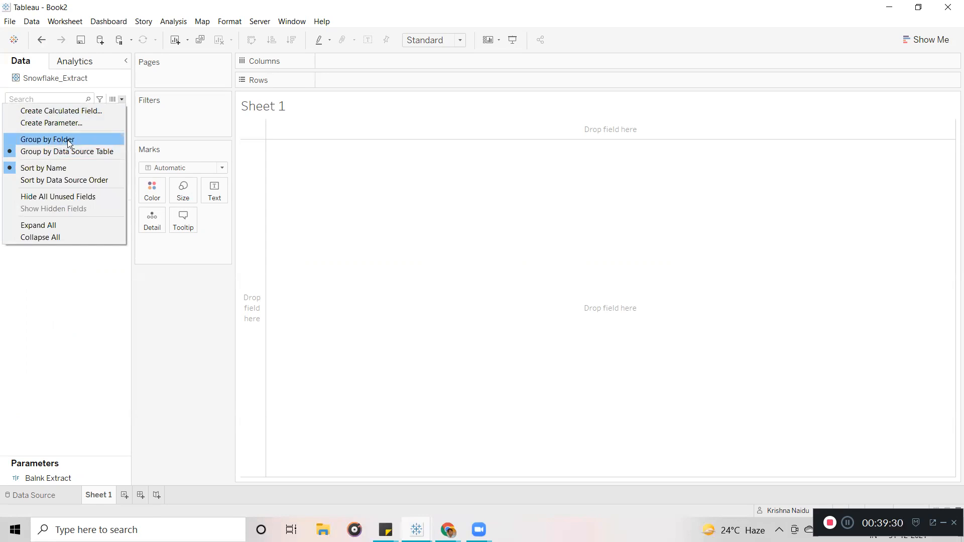
click(69, 143)
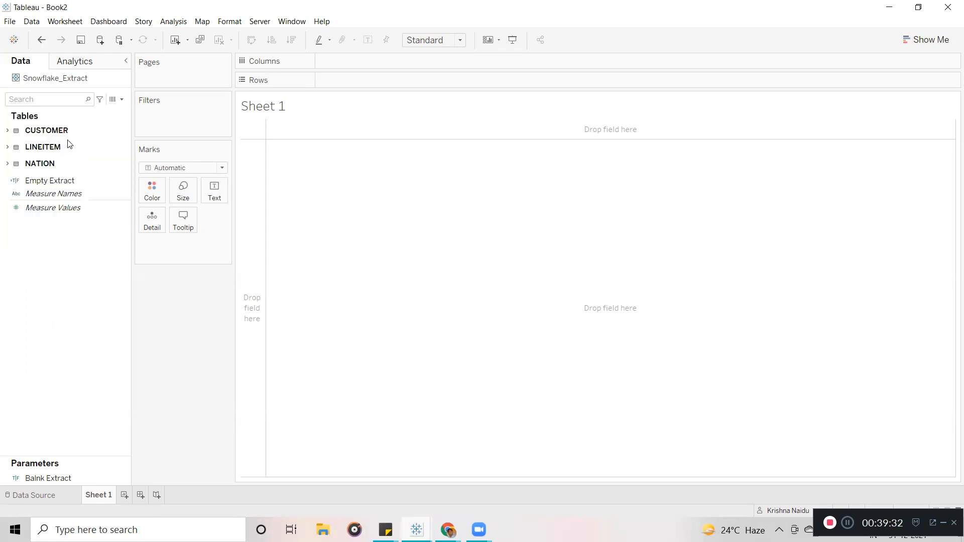
drag(129, 191, 129, 389)
drag(120, 357, 119, 227)
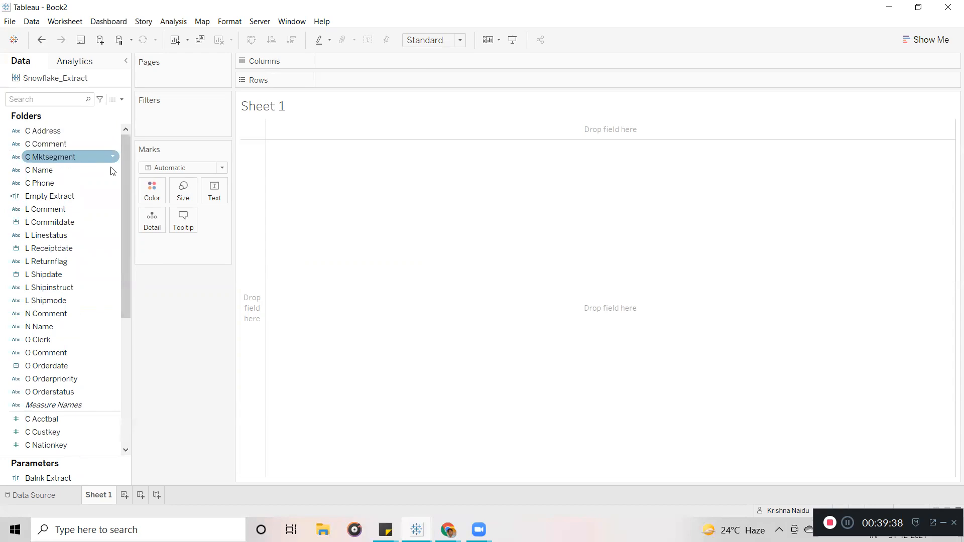
drag(125, 155, 129, 131)
click(59, 236)
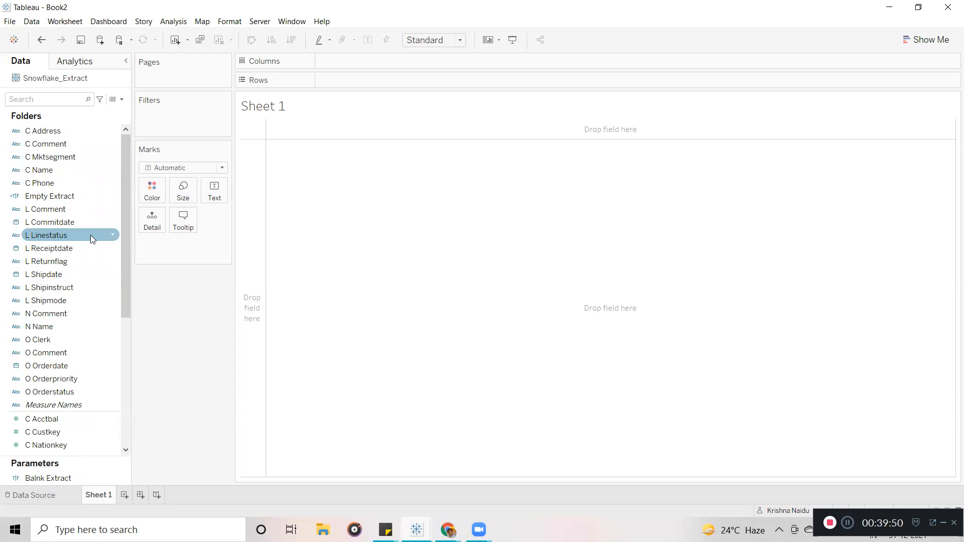
drag(124, 170, 124, 145)
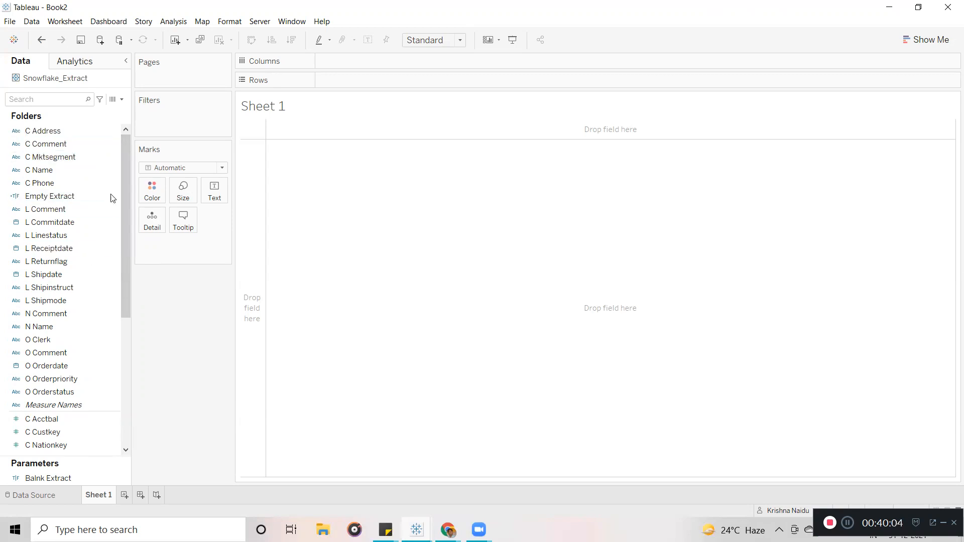
click(77, 158)
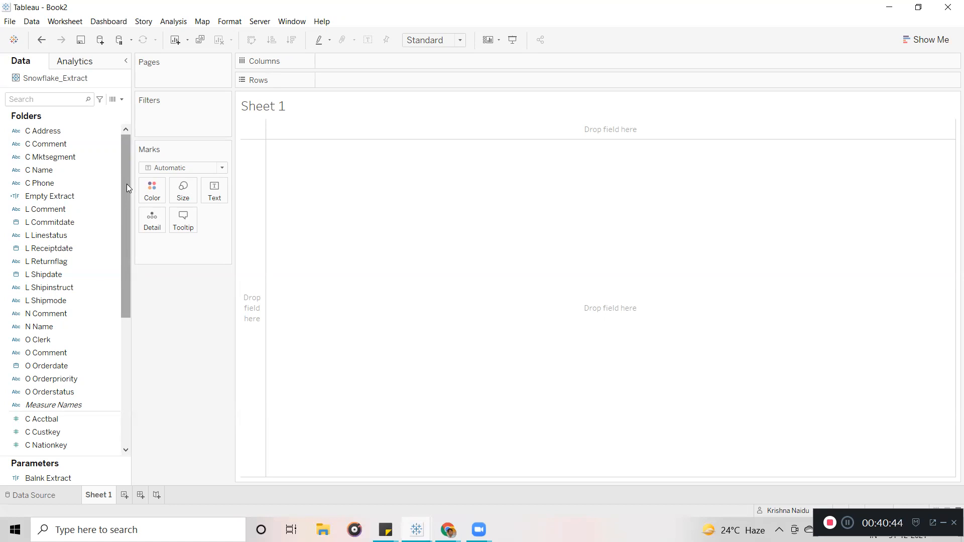
mouse_move(126, 184)
mouse_down()
mouse_move(123, 255)
mouse_move(133, 251)
mouse_move(124, 184)
mouse_up()
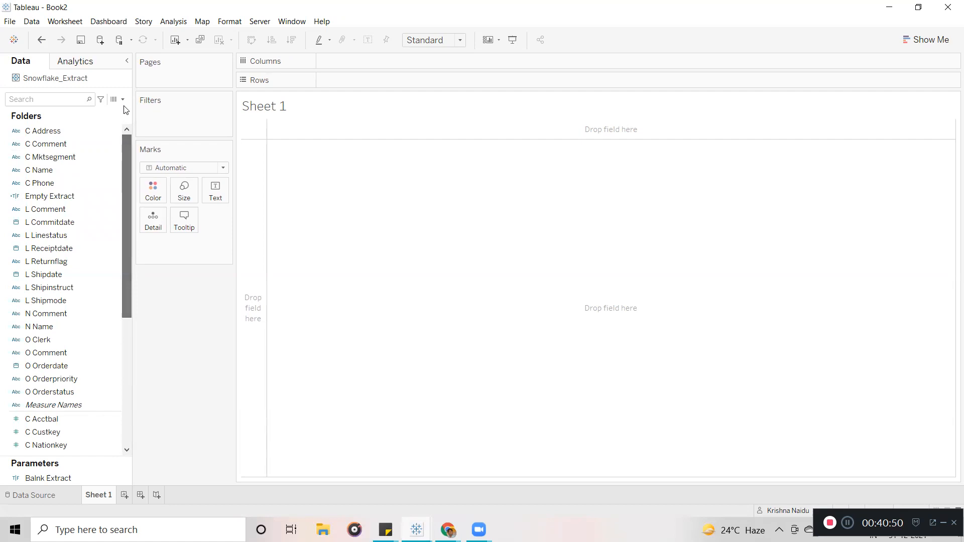
Browse the field options menus for the C Address and C Name fields.
click(87, 134)
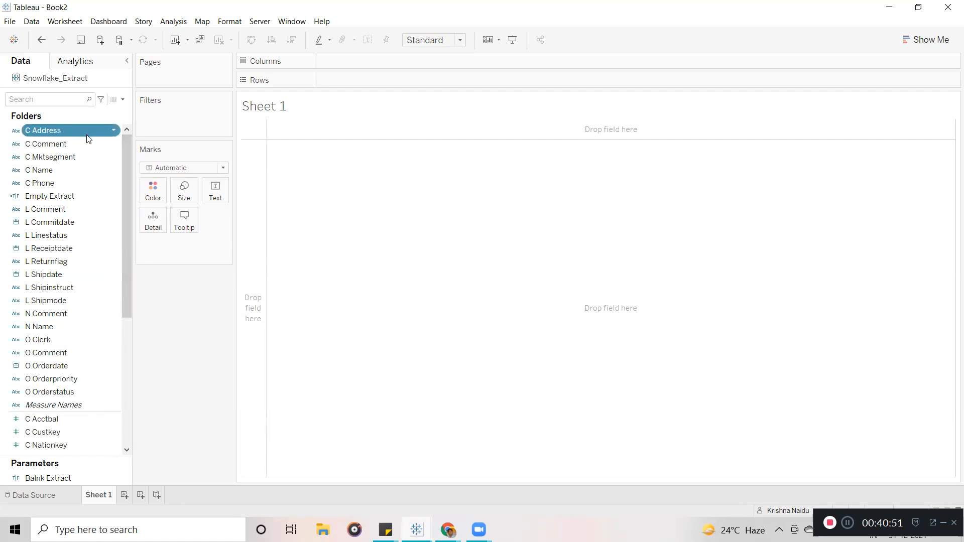
click(113, 130)
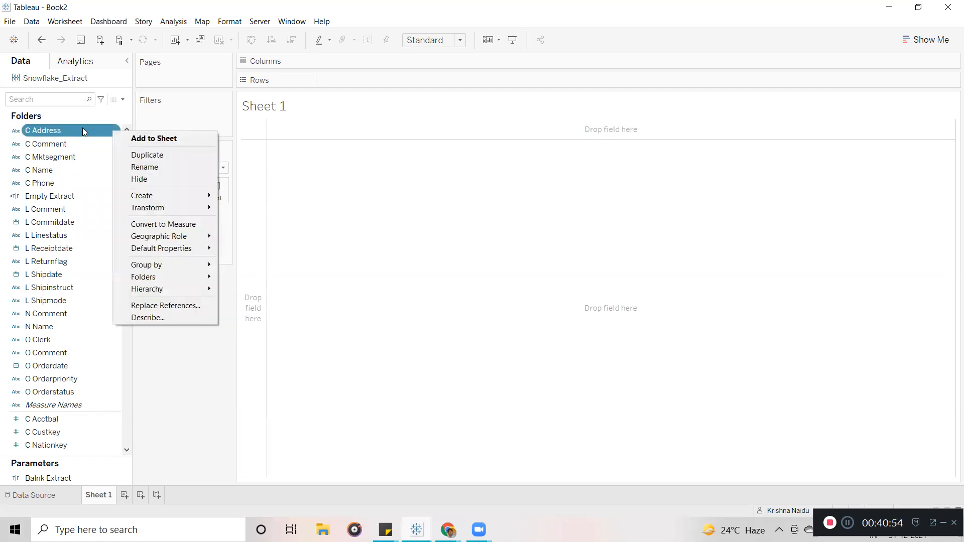
click(357, 230)
ctrl+click(88, 145)
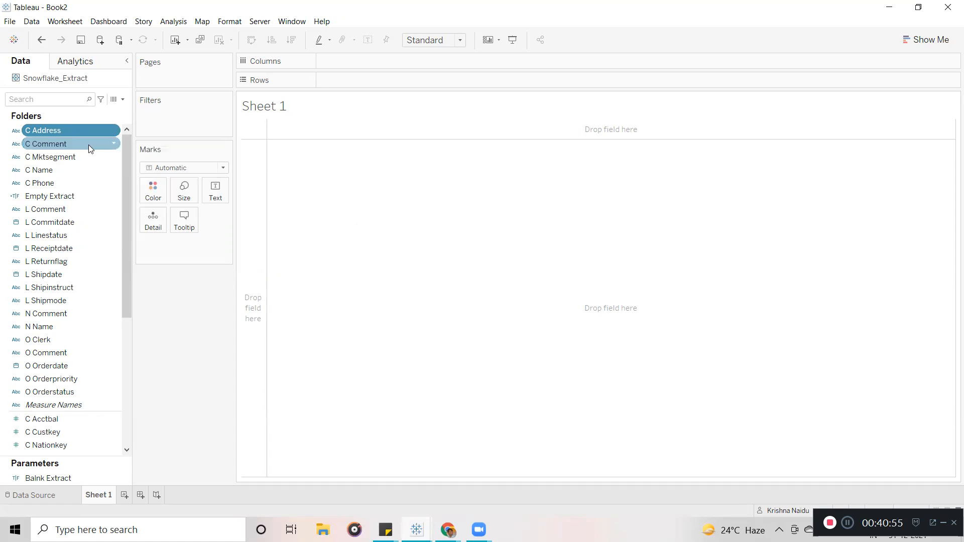
click(43, 143)
click(43, 167)
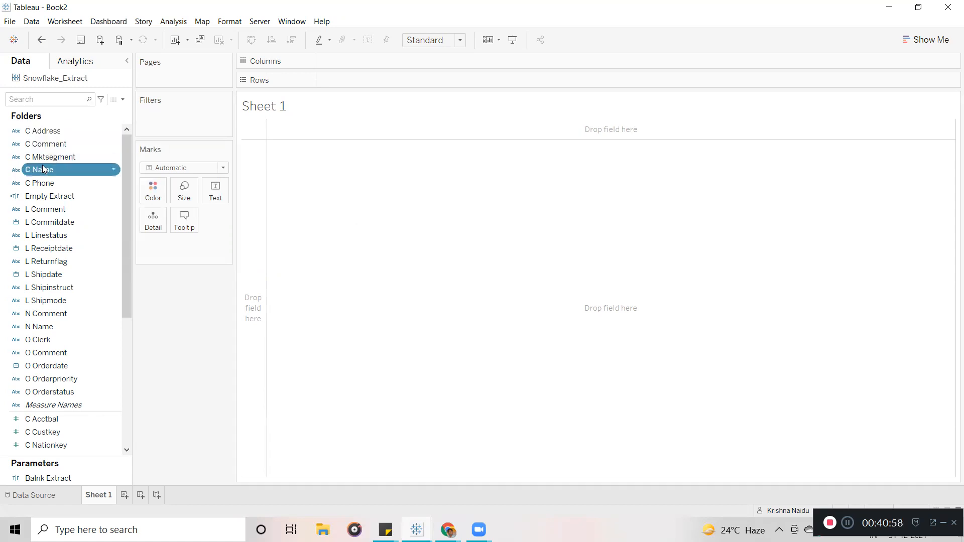
click(114, 169)
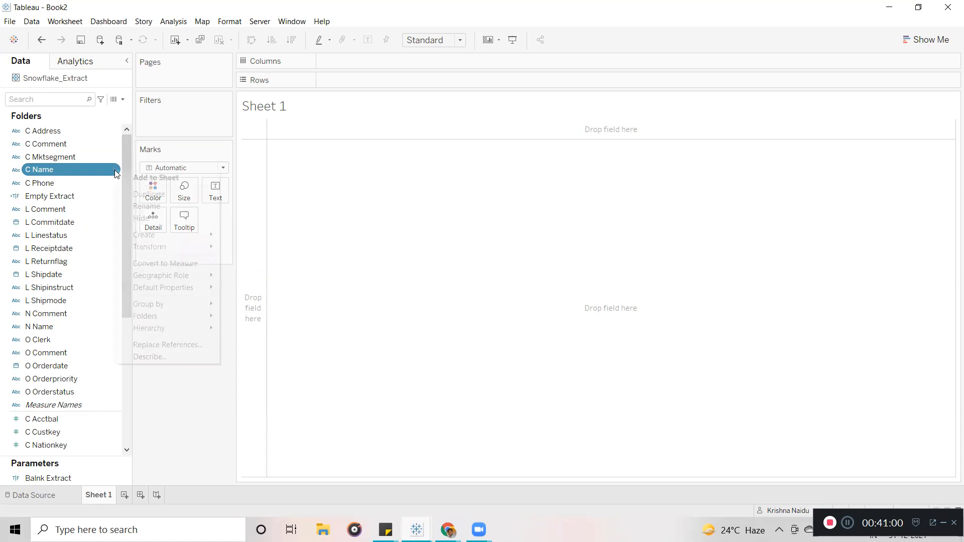
click(366, 295)
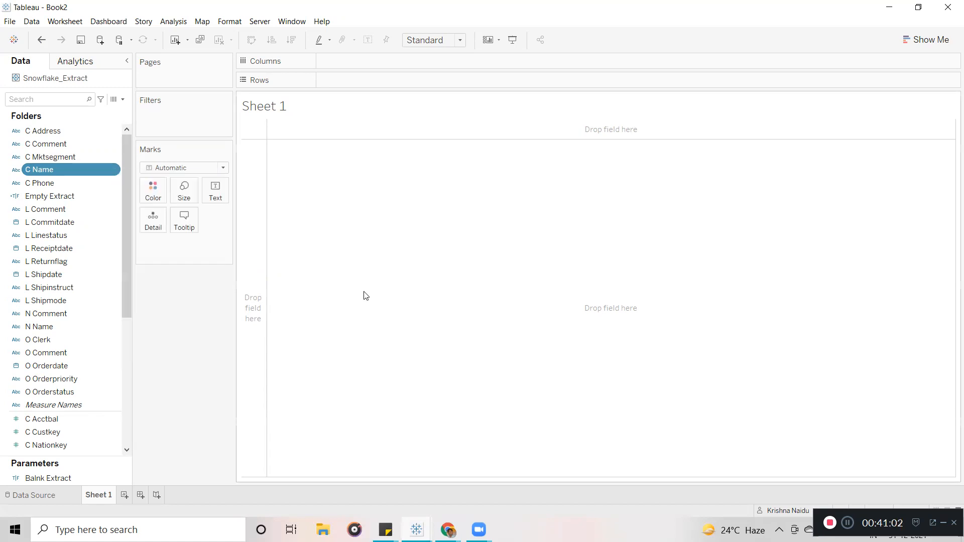
click(60, 131)
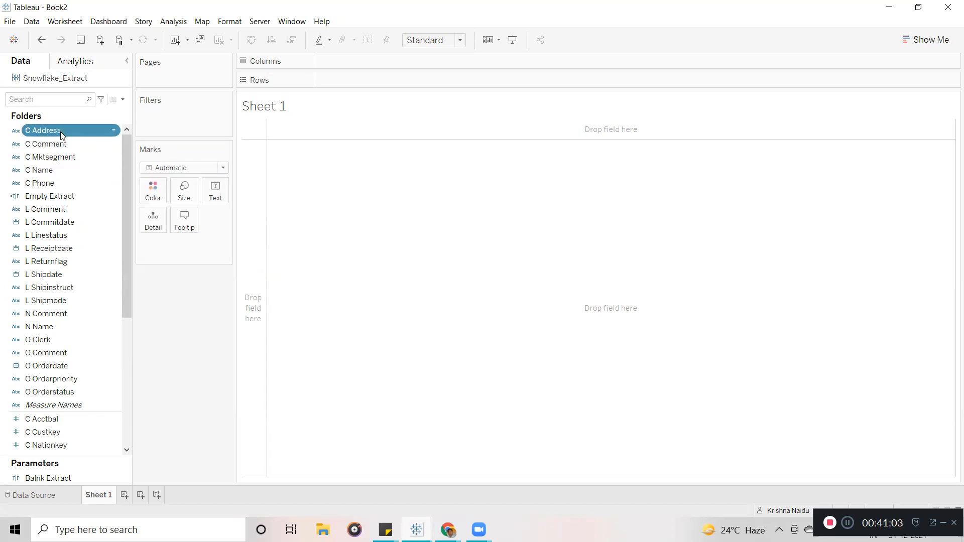
Create a folder named 'Location' from the C Address field, fixing the misspelling.
click(115, 133)
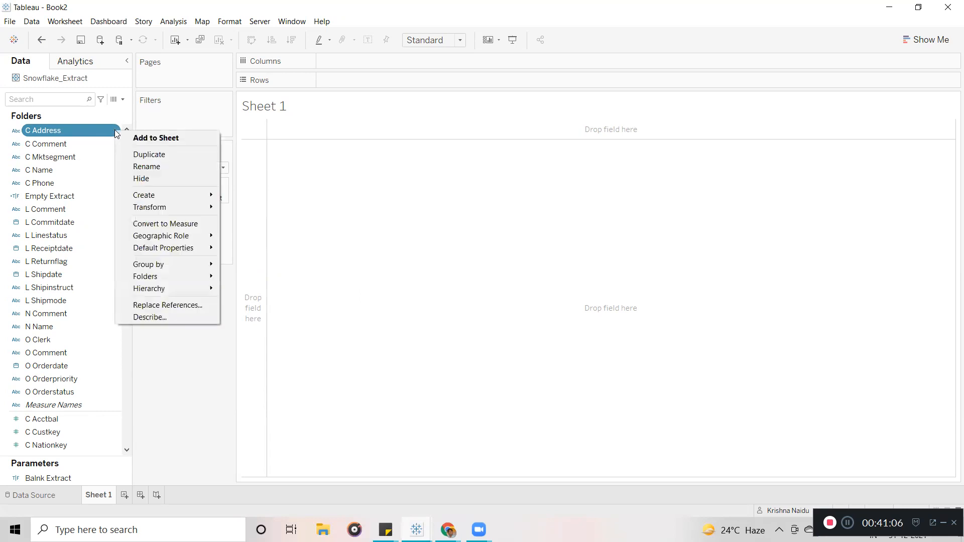
mouse_move(171, 277)
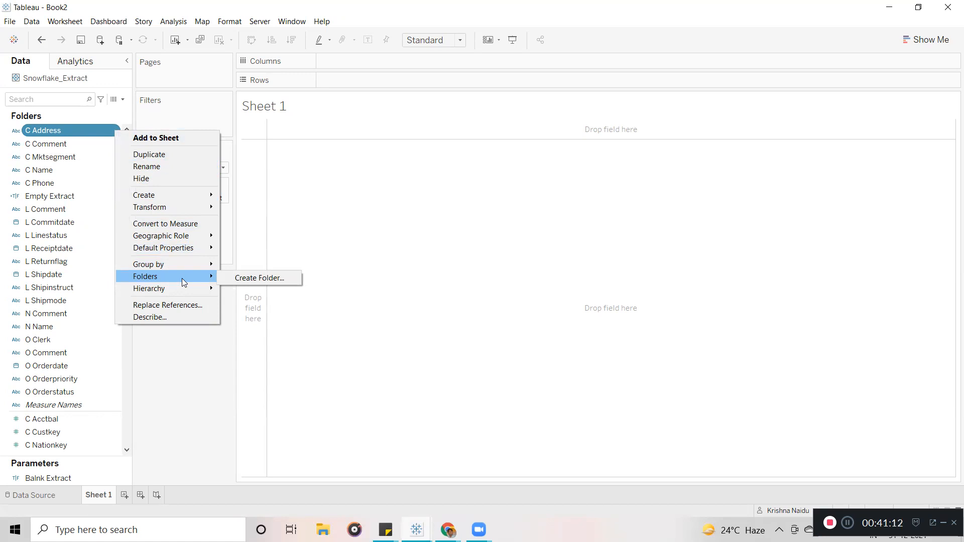
click(242, 280)
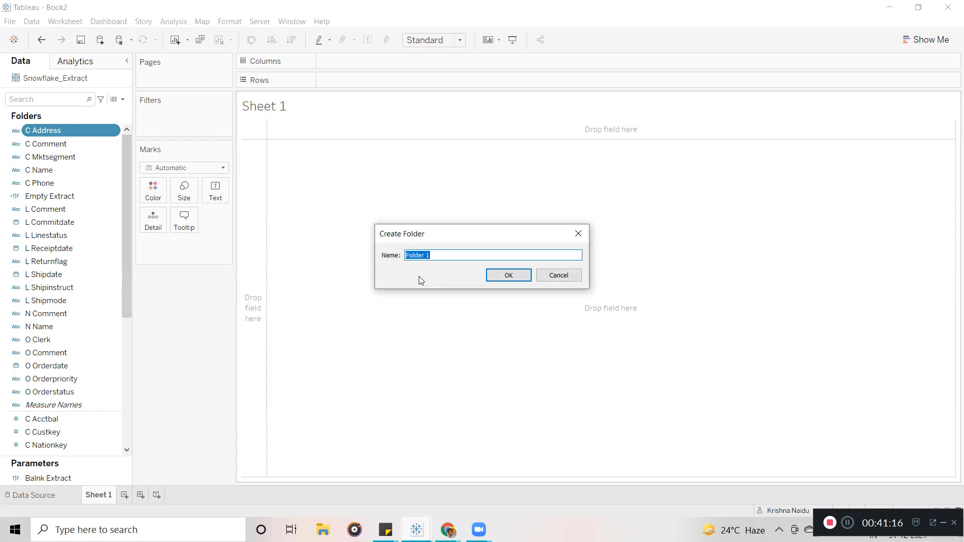
text(Loction)
click(416, 256)
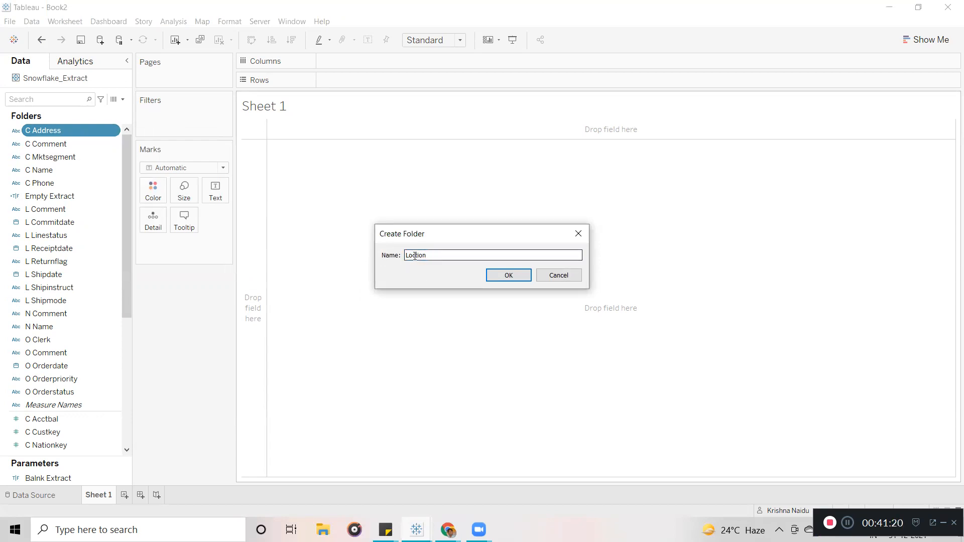
text(a)
click(501, 277)
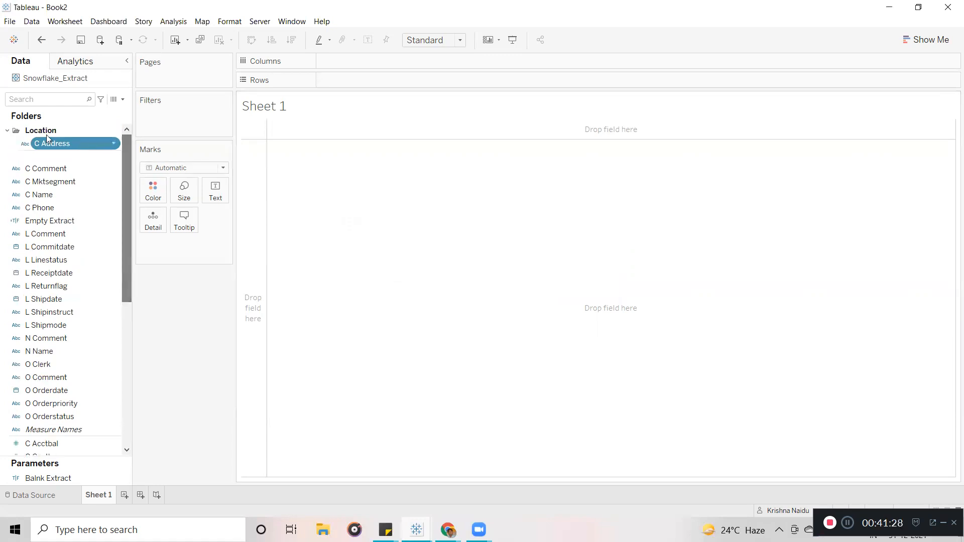
click(8, 132)
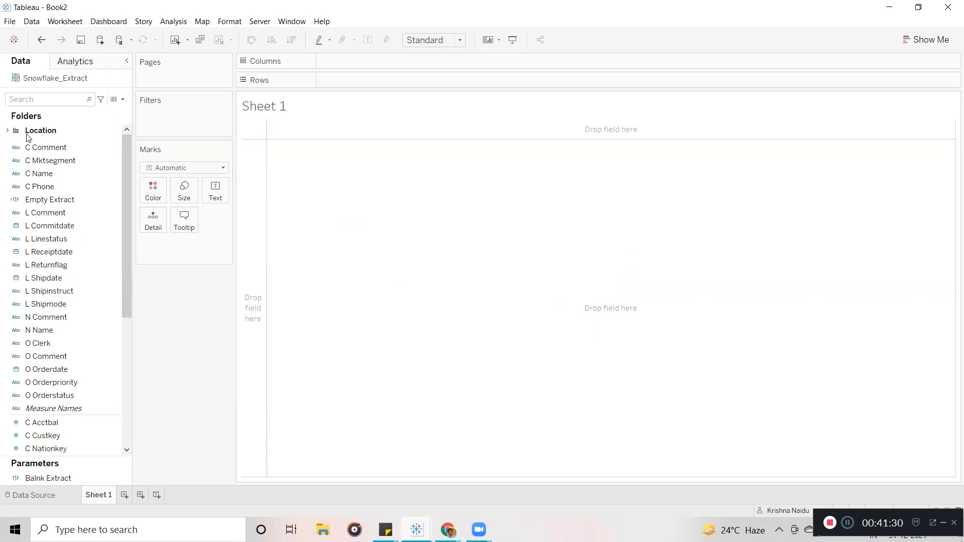
click(7, 131)
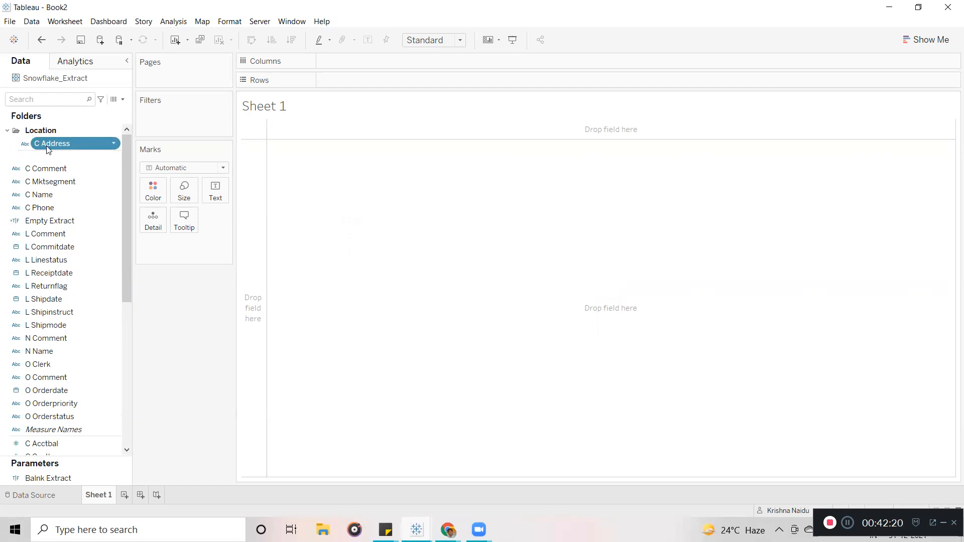
drag(126, 192, 125, 200)
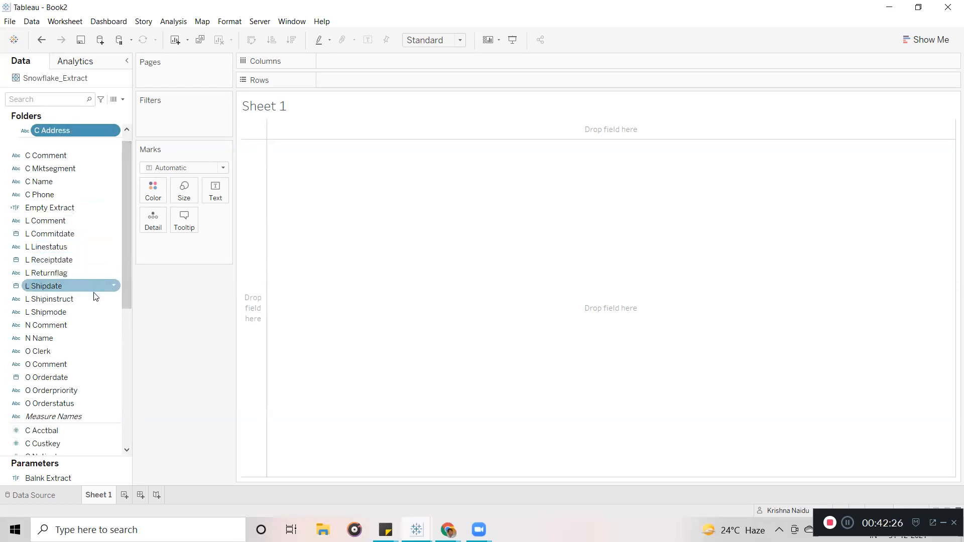
drag(123, 258, 122, 396)
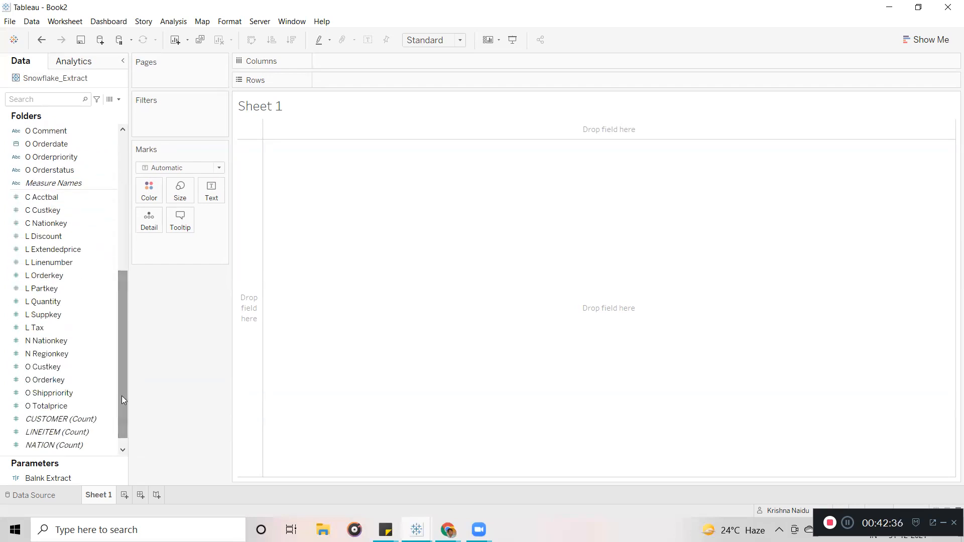
click(110, 342)
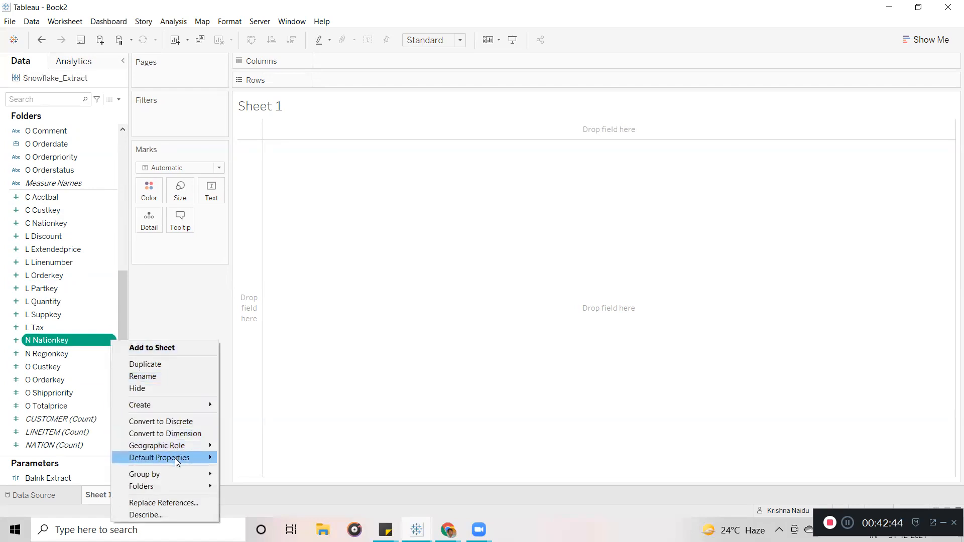
mouse_move(176, 490)
mouse_move(254, 490)
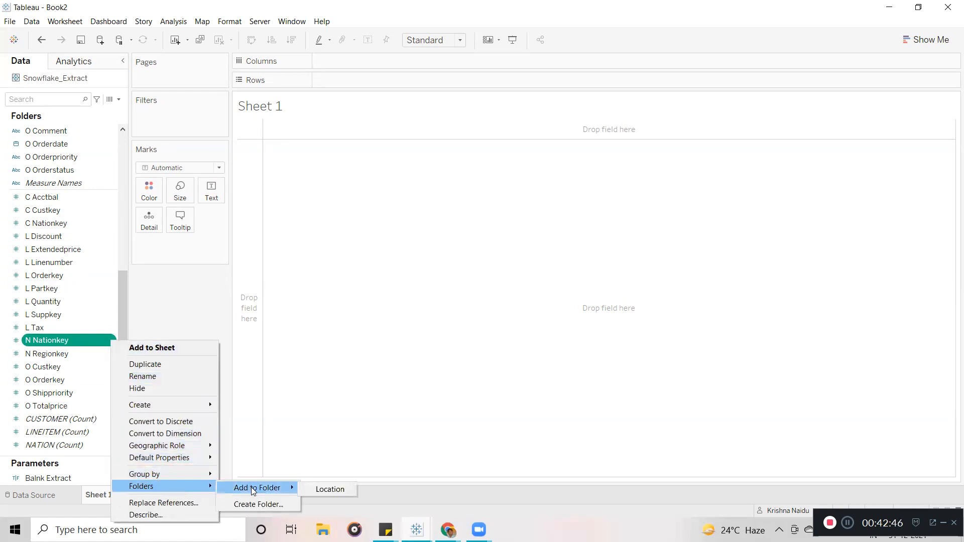
click(329, 490)
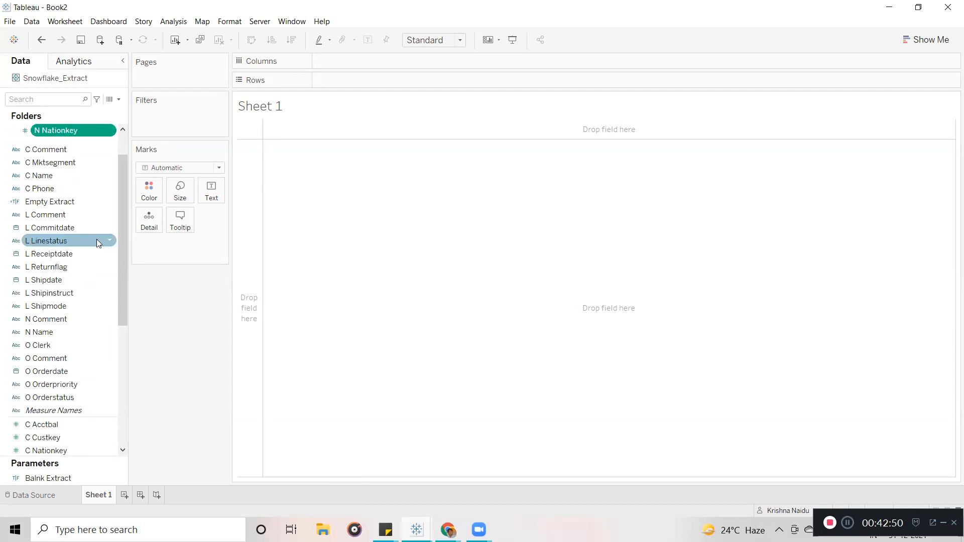
drag(123, 261, 124, 351)
click(86, 380)
click(110, 393)
click(109, 406)
click(107, 379)
click(104, 341)
click(105, 329)
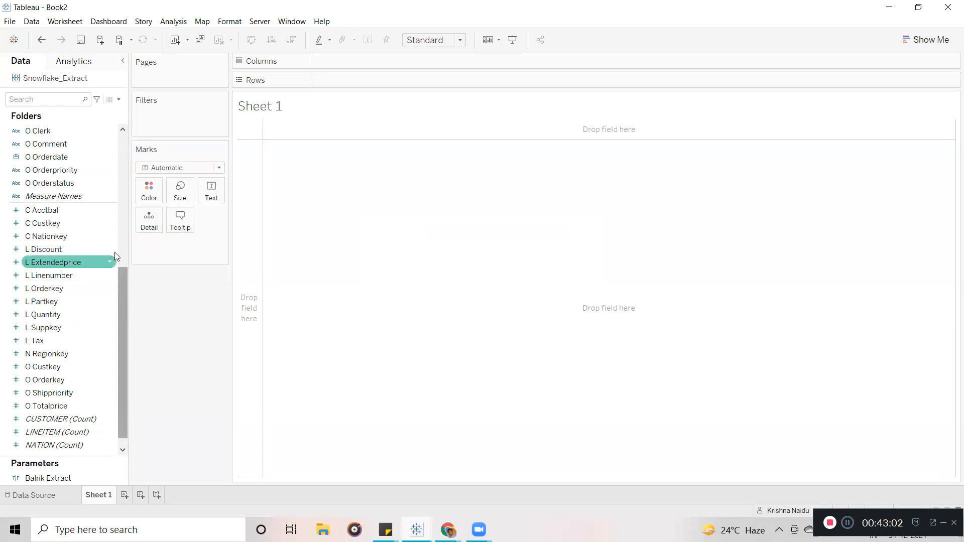
click(107, 237)
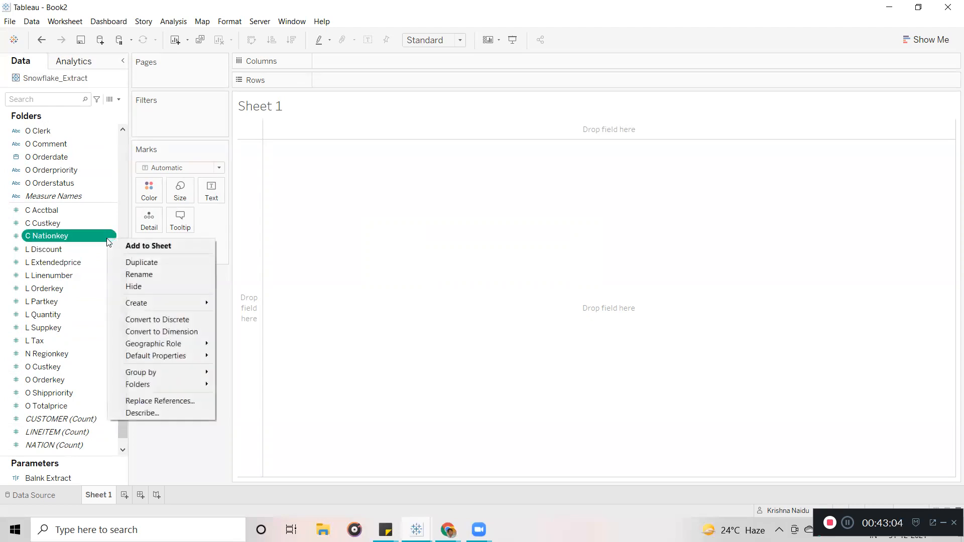
mouse_move(176, 384)
mouse_move(272, 390)
click(325, 388)
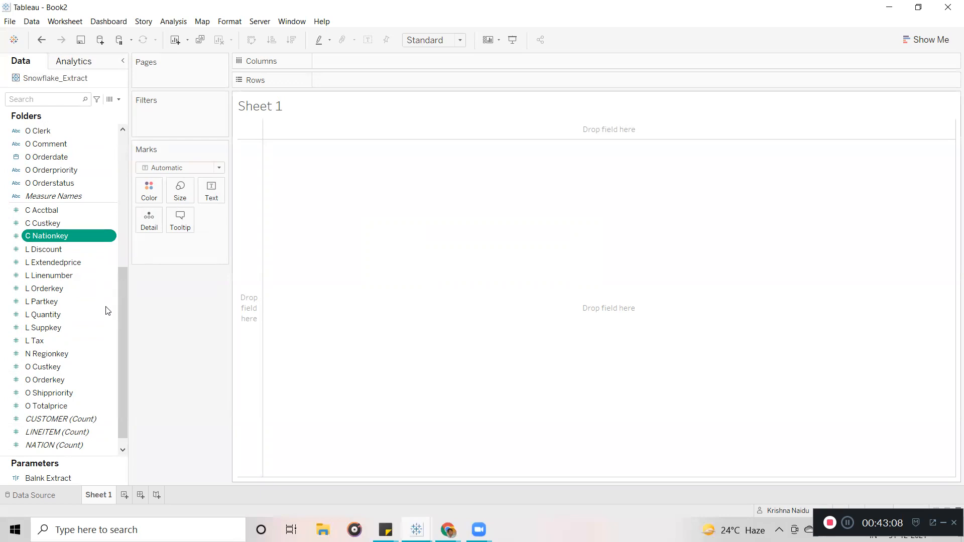
drag(120, 243, 125, 336)
right_click(111, 418)
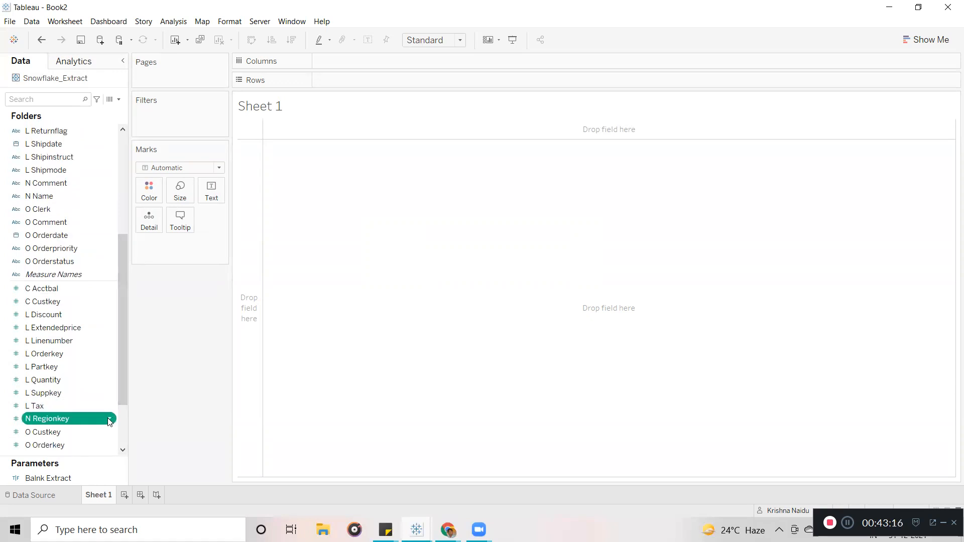
mouse_move(198, 382)
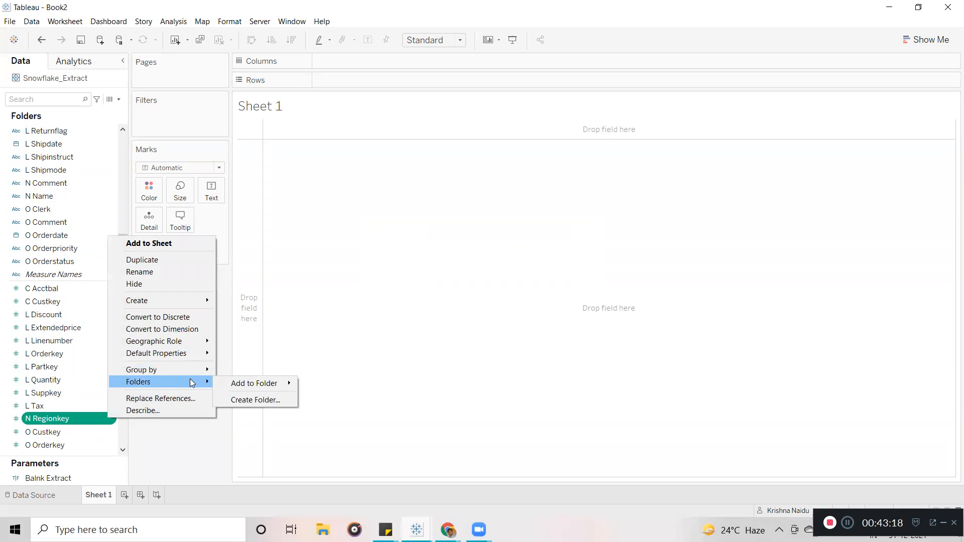
mouse_move(246, 384)
click(314, 383)
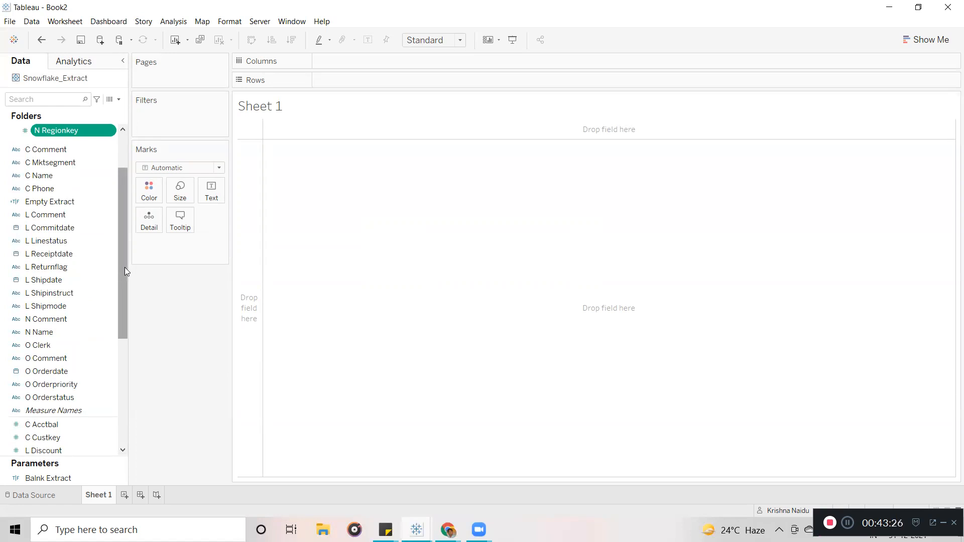
drag(124, 268, 123, 224)
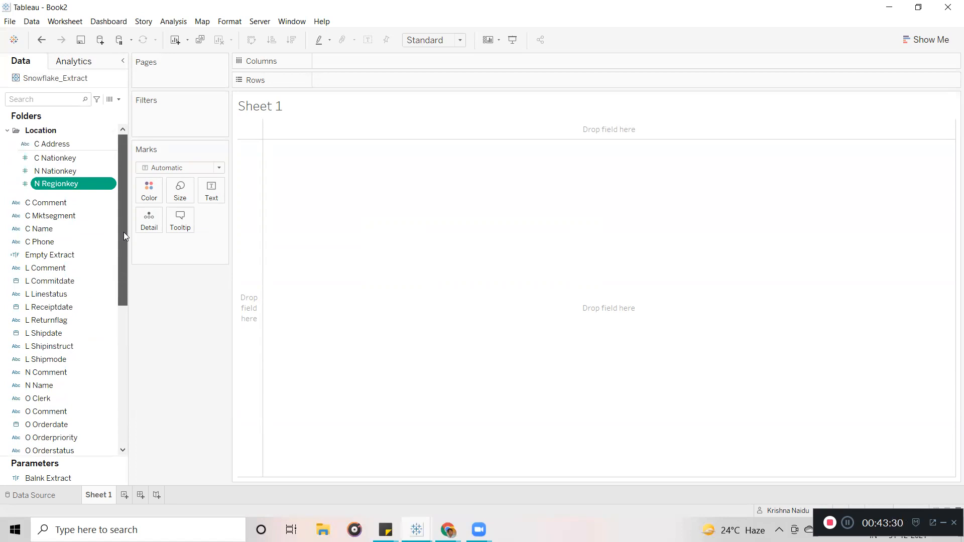
drag(123, 234, 124, 260)
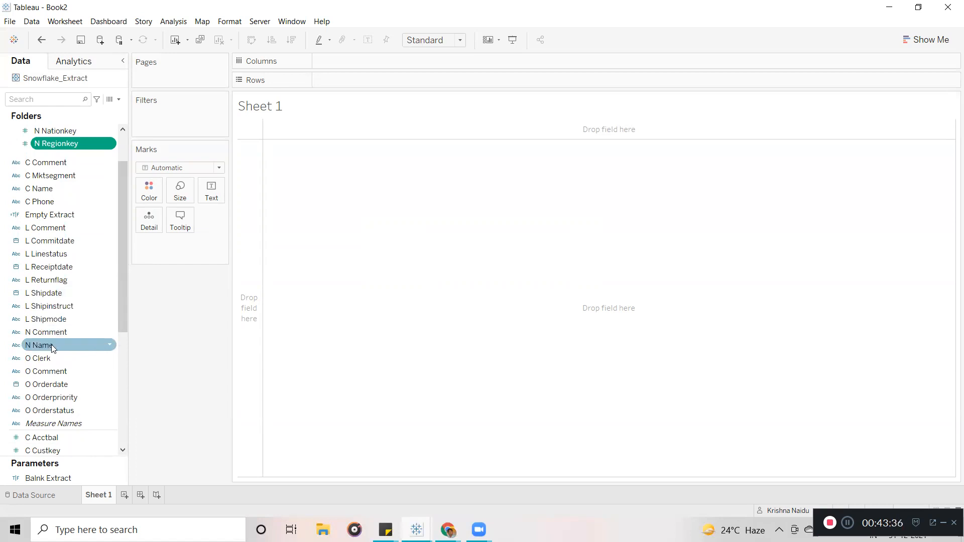
scroll(122, 267, up, 1)
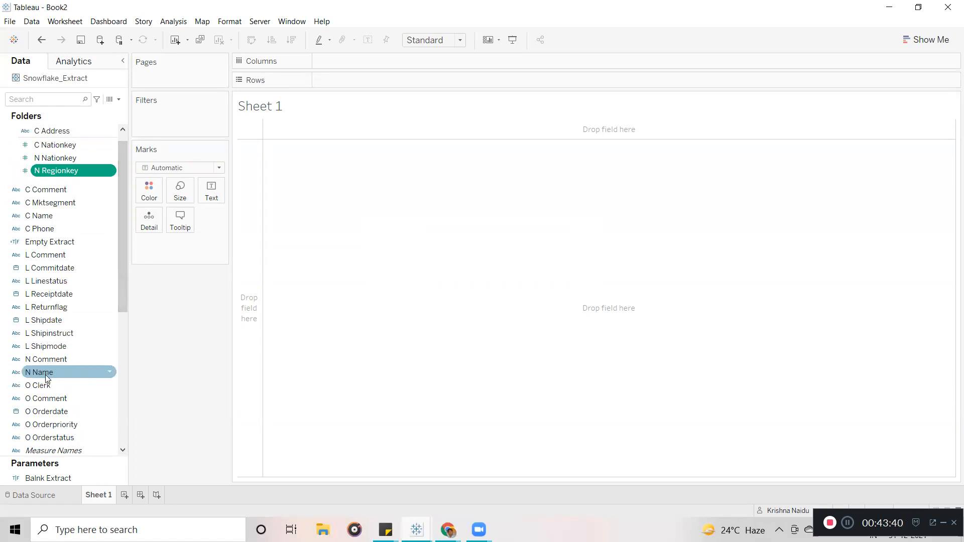
click(110, 374)
mouse_move(186, 329)
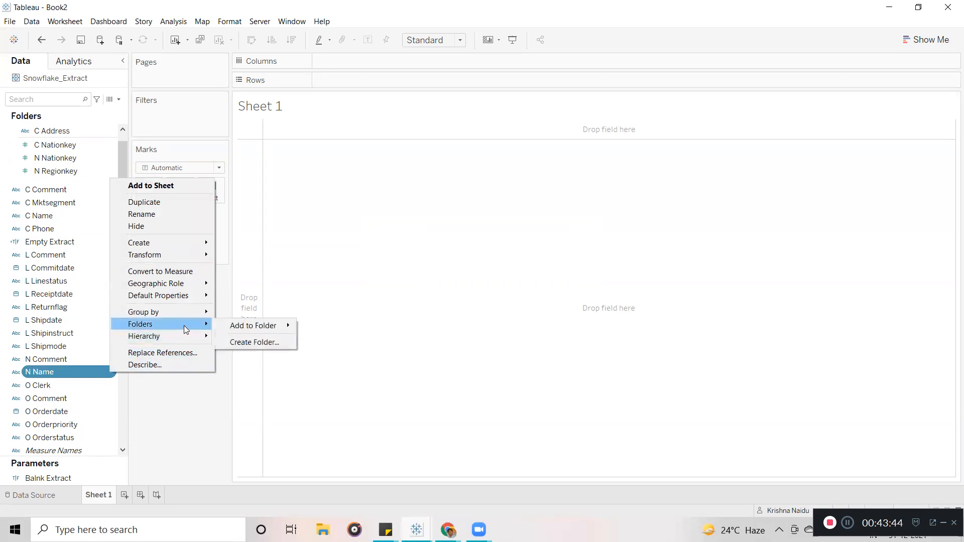
click(486, 347)
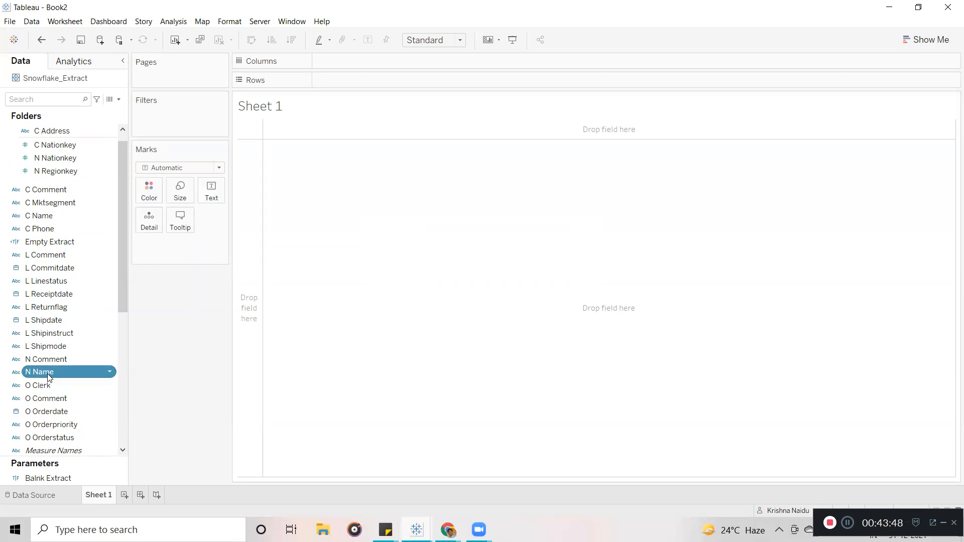
Drag N Name into the Location folder beside C Address, C Nationkey, N Nationkey and N Regionkey.
drag(48, 374, 52, 156)
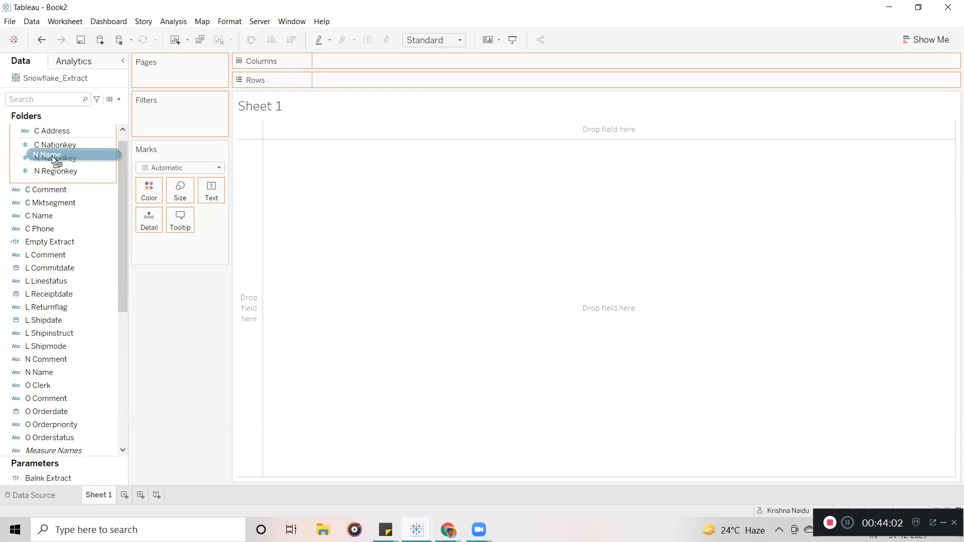
drag(52, 156, 52, 157)
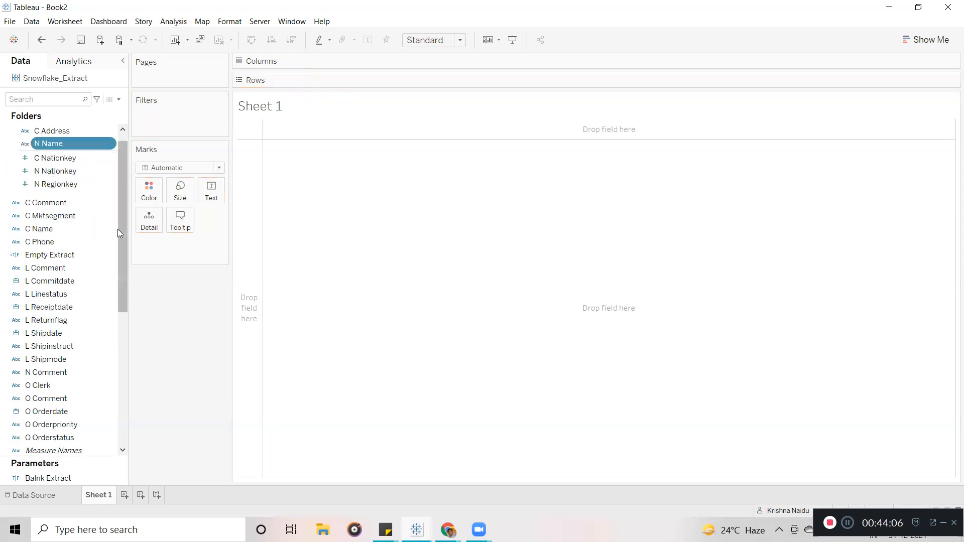
scroll(117, 229, up, 1)
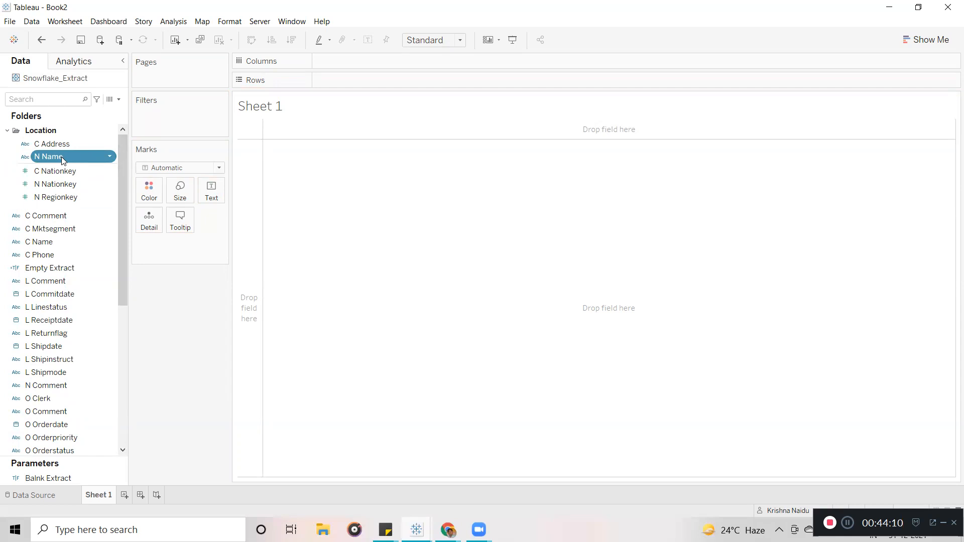
ctrl+click(70, 173)
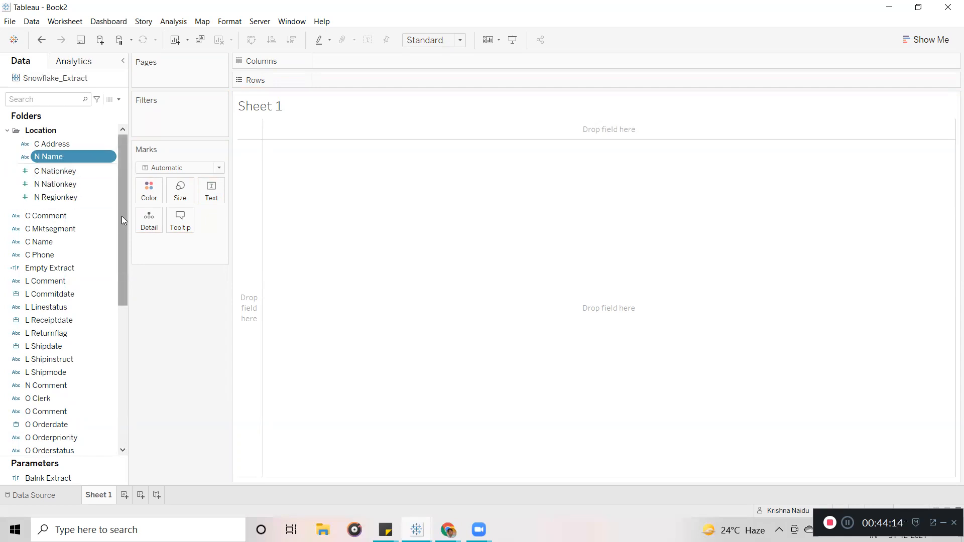
drag(122, 216, 123, 249)
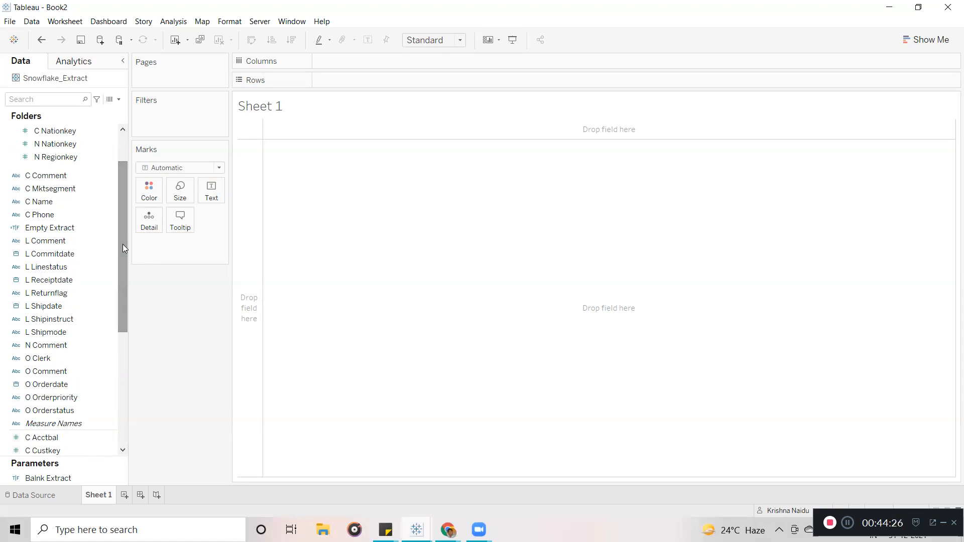
drag(123, 244, 2, 135)
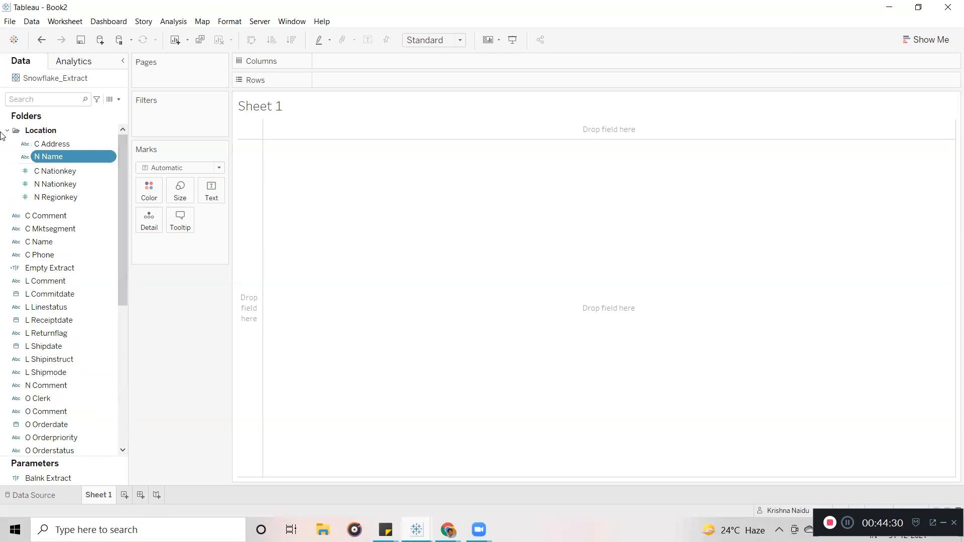
Collapse the Location folder, then select L Receiptdate, C Phone, C Name and C Comment fields.
click(10, 131)
click(8, 131)
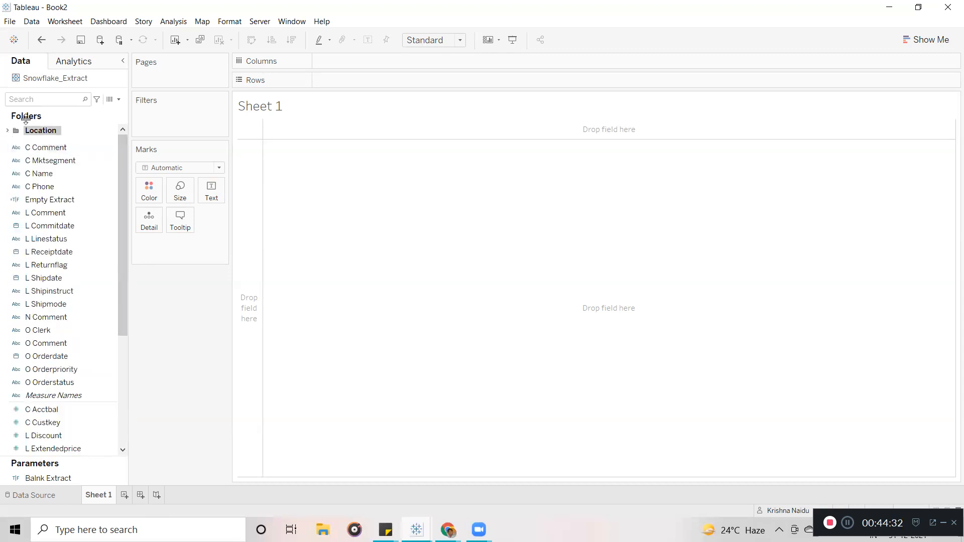
click(17, 148)
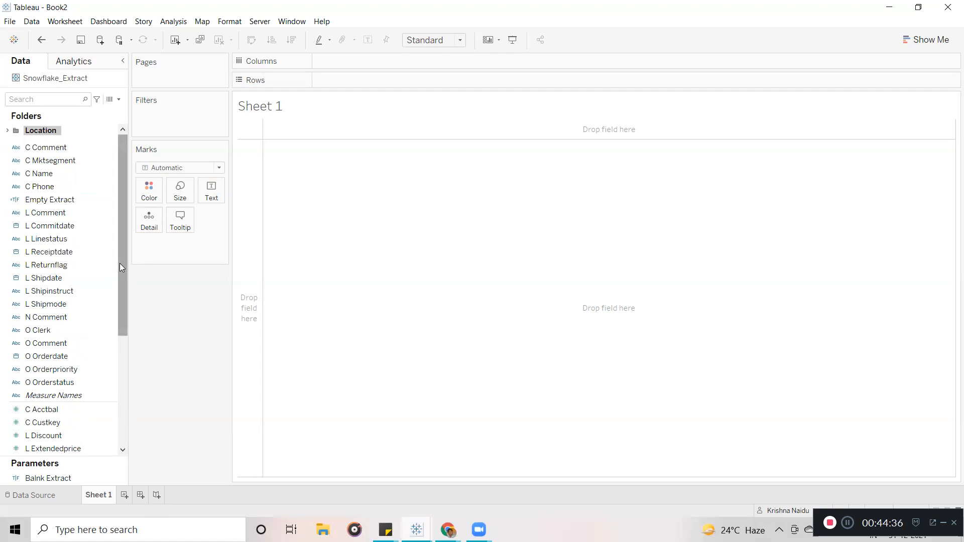
click(50, 251)
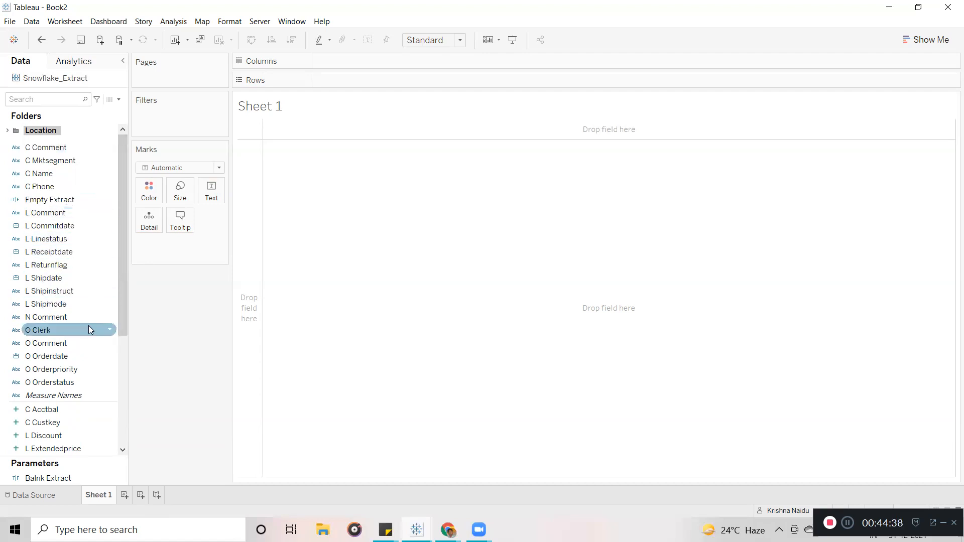
click(69, 186)
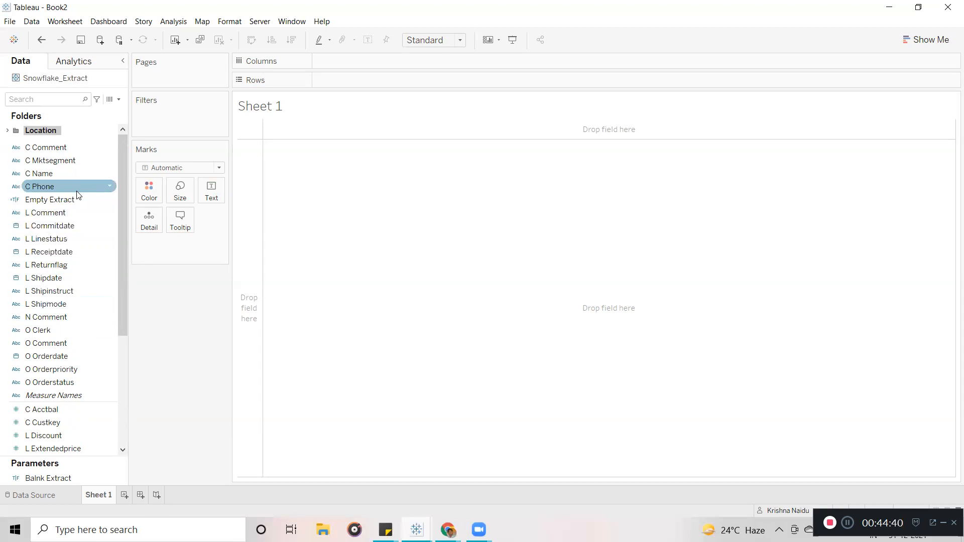
click(53, 173)
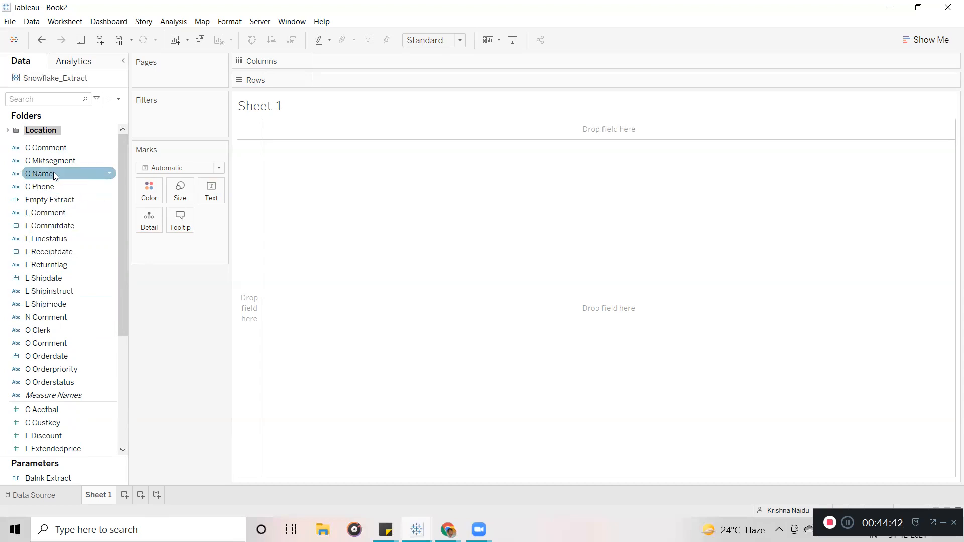
click(71, 149)
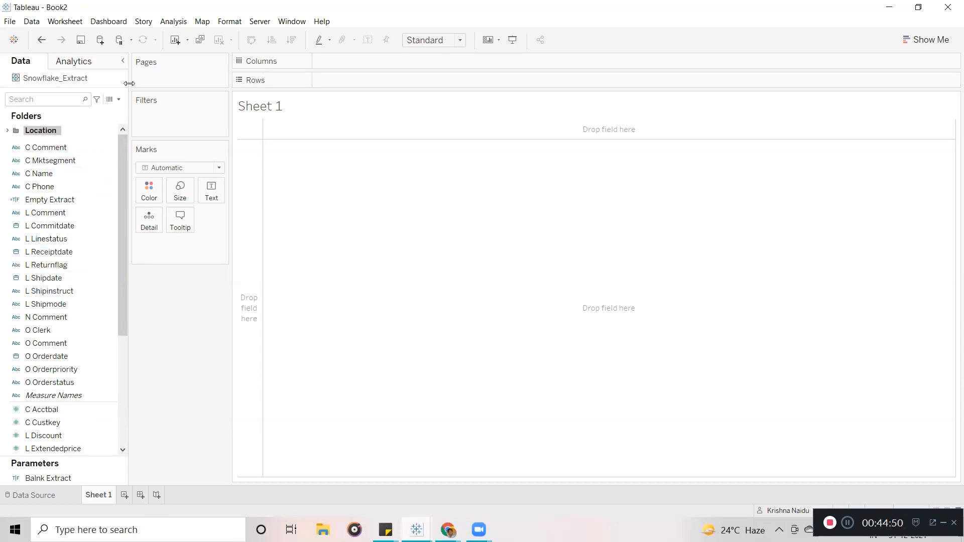
click(119, 99)
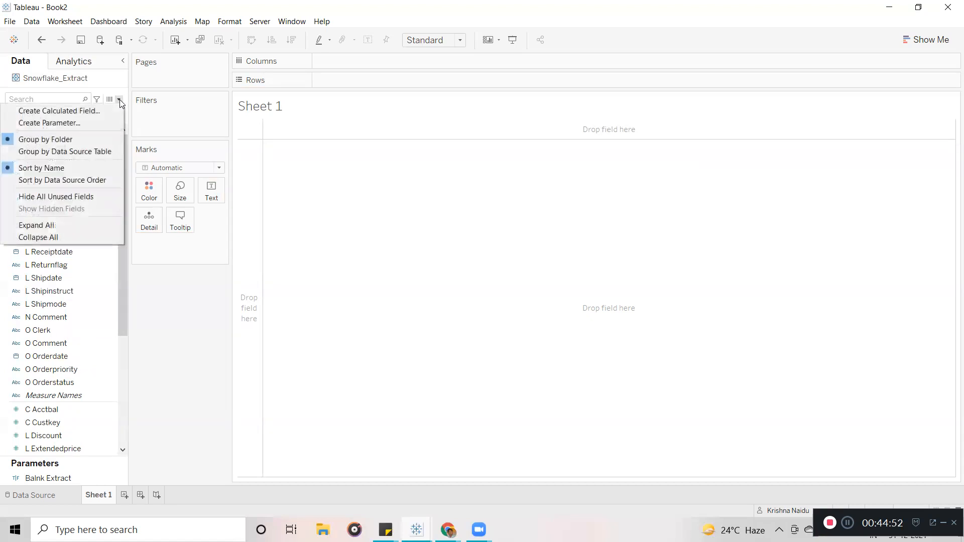
Sort the Data pane fields by data source order, then select O Clerk and O Orderstatus.
click(57, 180)
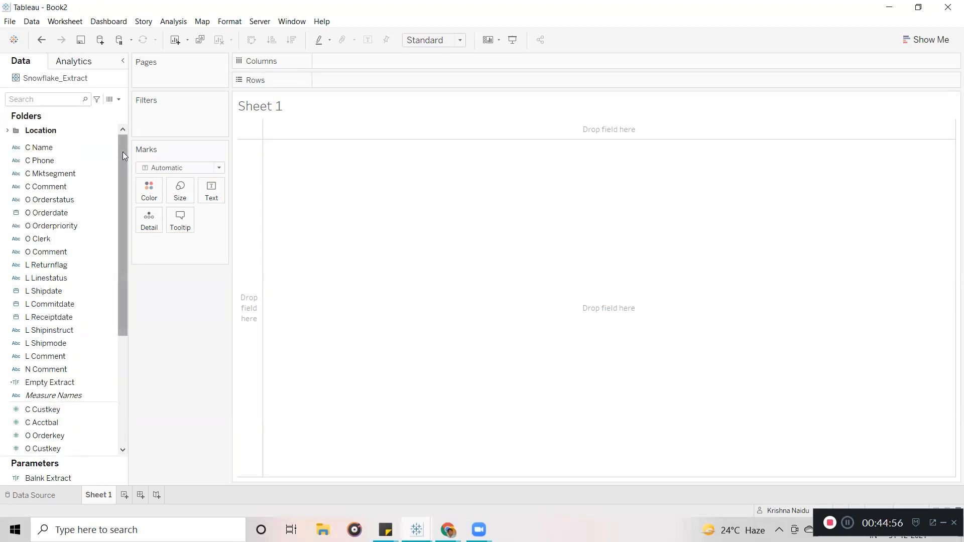
click(75, 239)
click(89, 200)
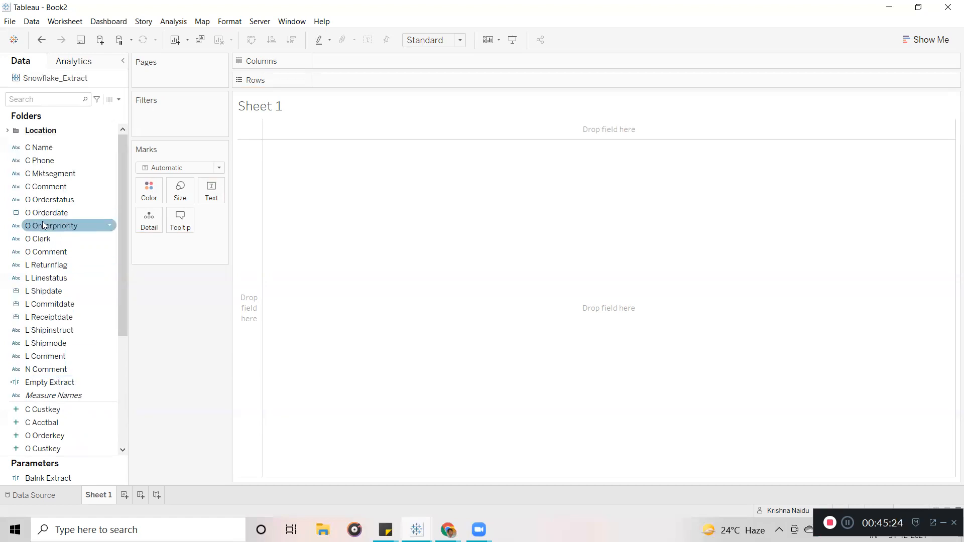
drag(124, 173, 124, 133)
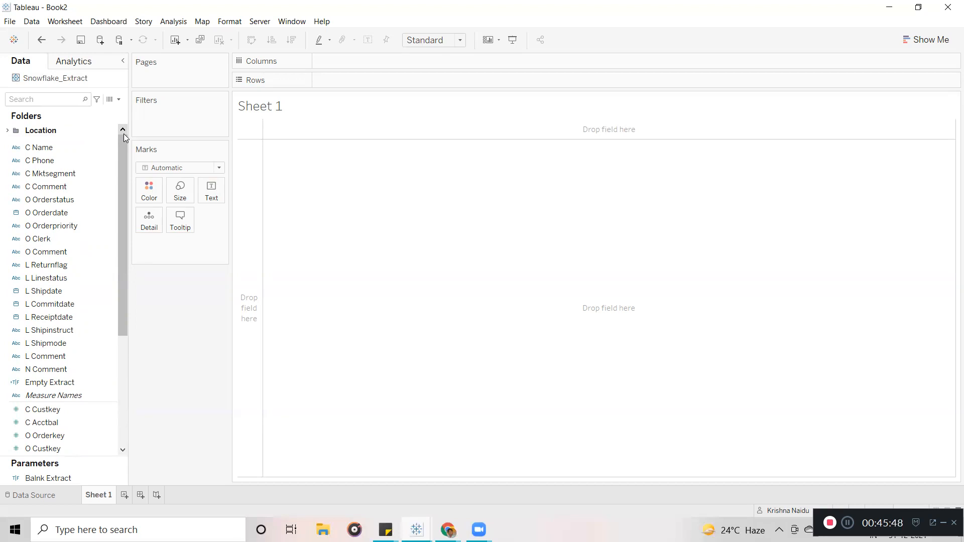
Remove the Location folder so its fields return to the main list.
click(9, 131)
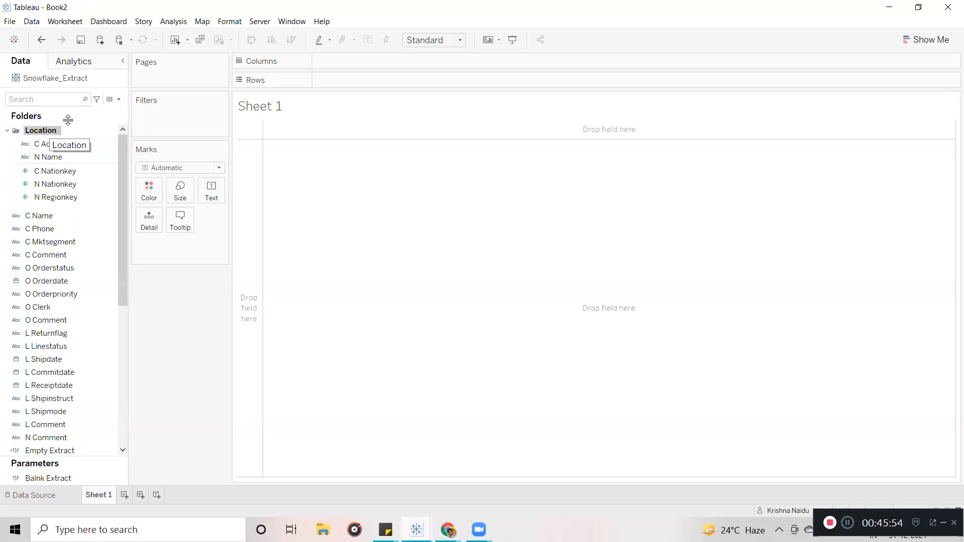
click(120, 100)
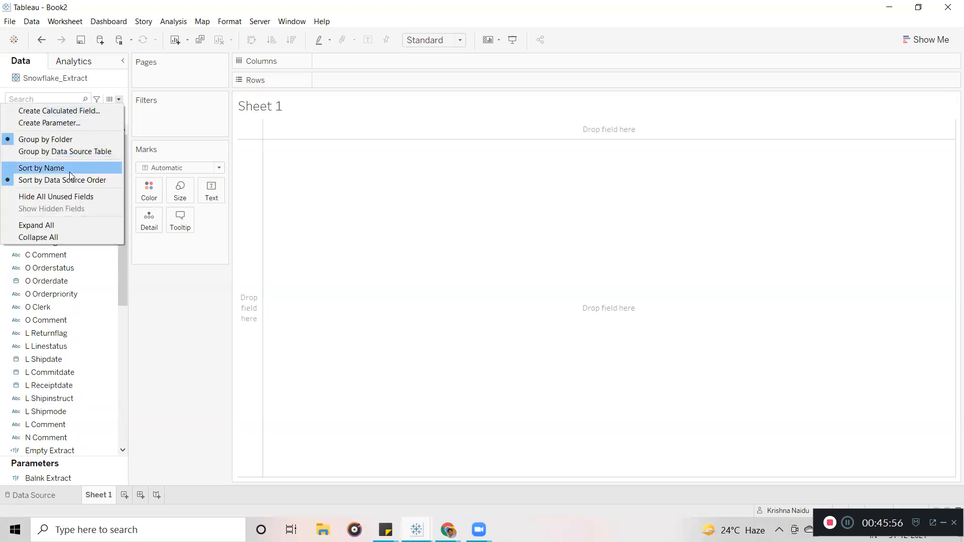
click(172, 348)
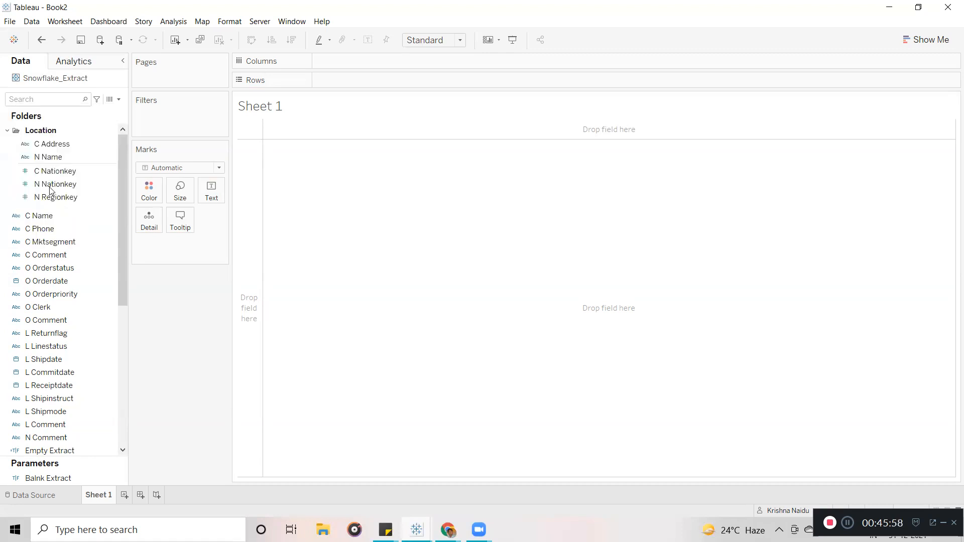
click(29, 131)
right_click(39, 133)
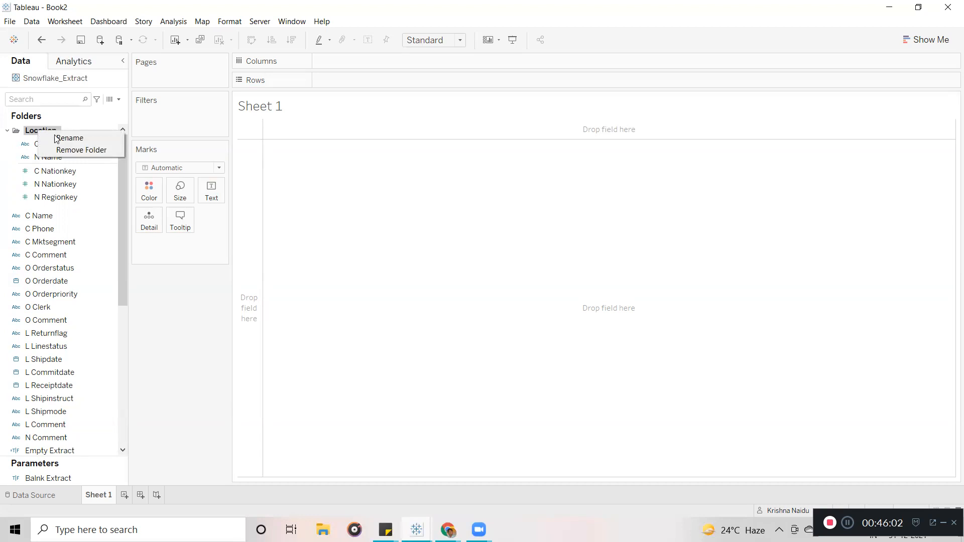
click(77, 151)
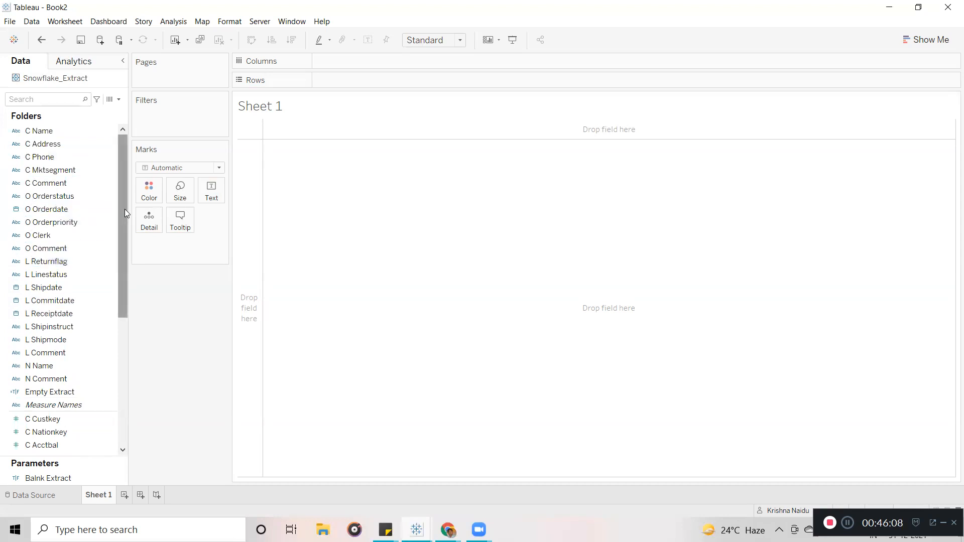
Group the Data pane fields by data source table and collapse CUSTOMER.
click(119, 99)
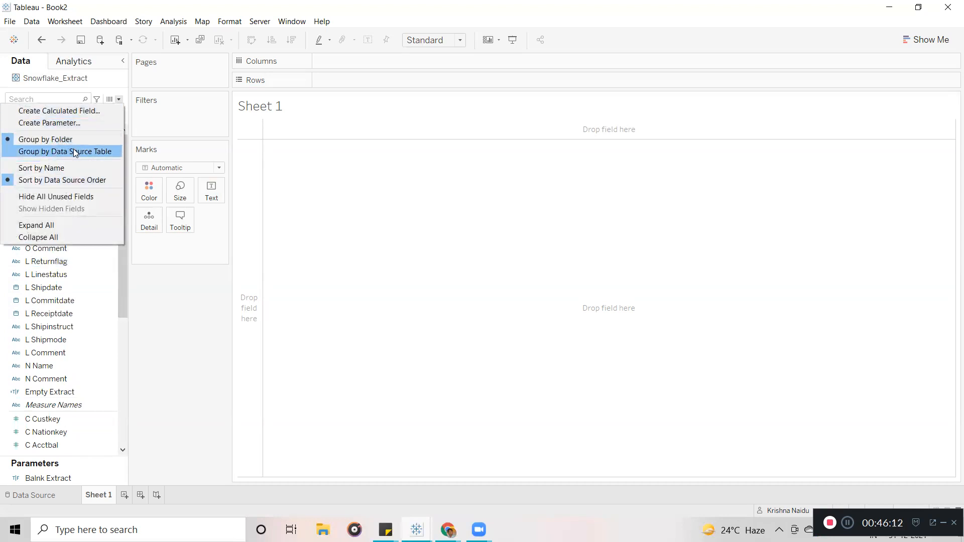
click(38, 140)
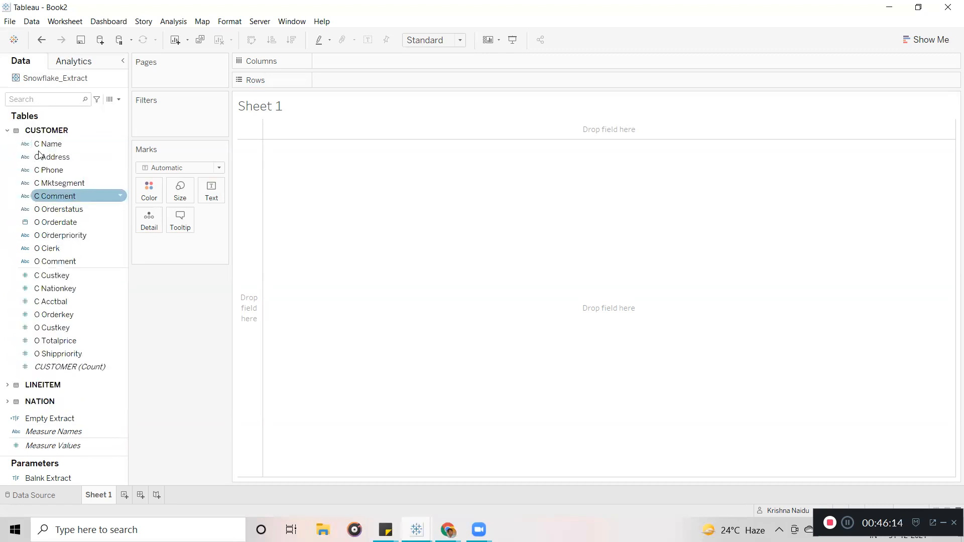
click(8, 132)
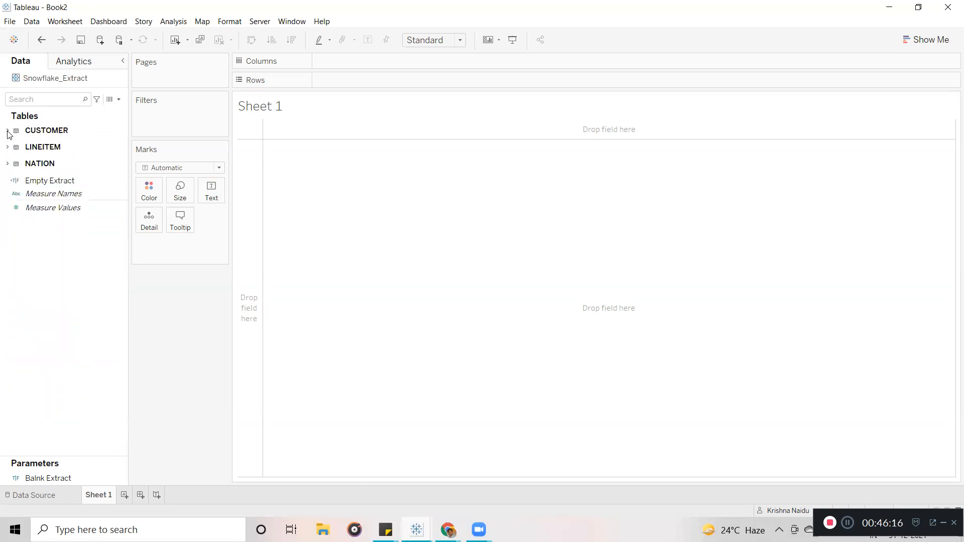
click(26, 184)
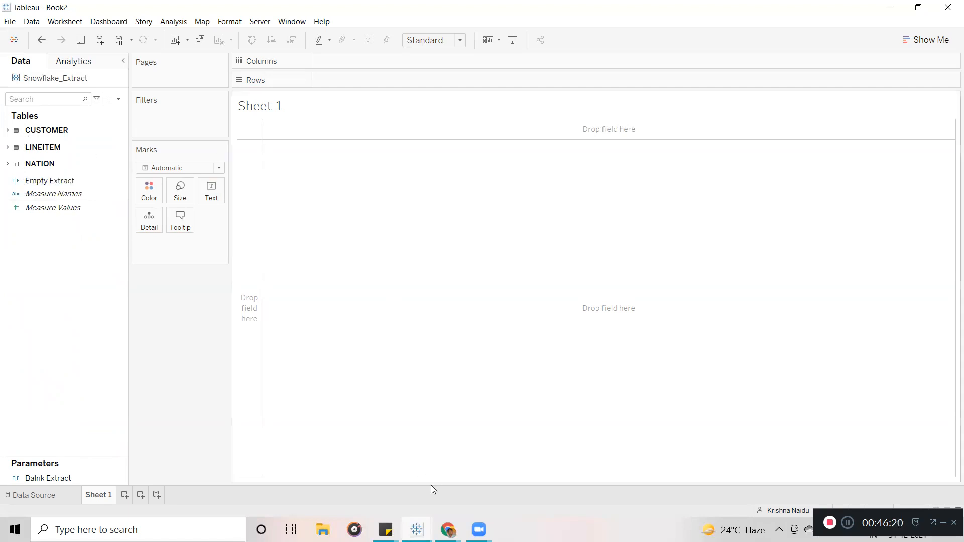
Refresh the extract status dashboard on the Tableau Online Site Status page.
mouse_move(448, 530)
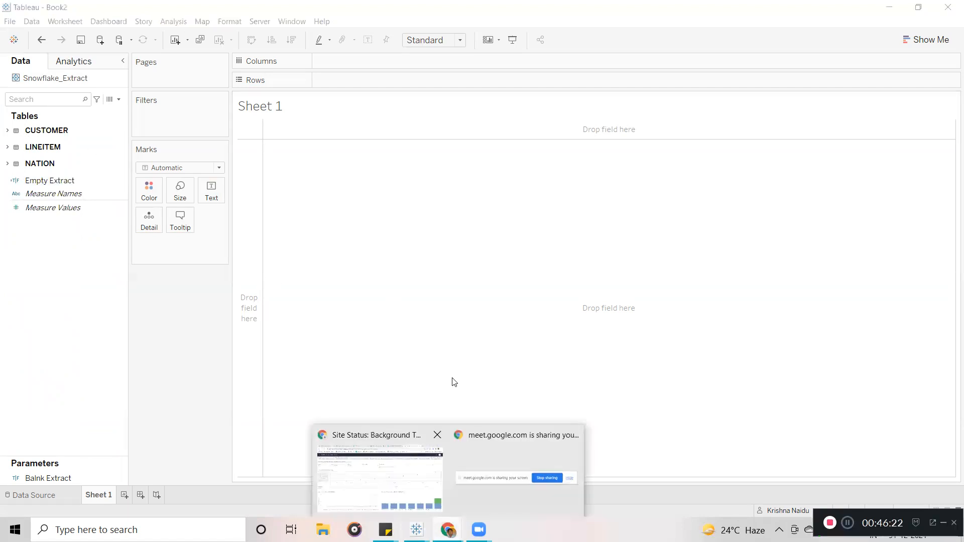
click(412, 468)
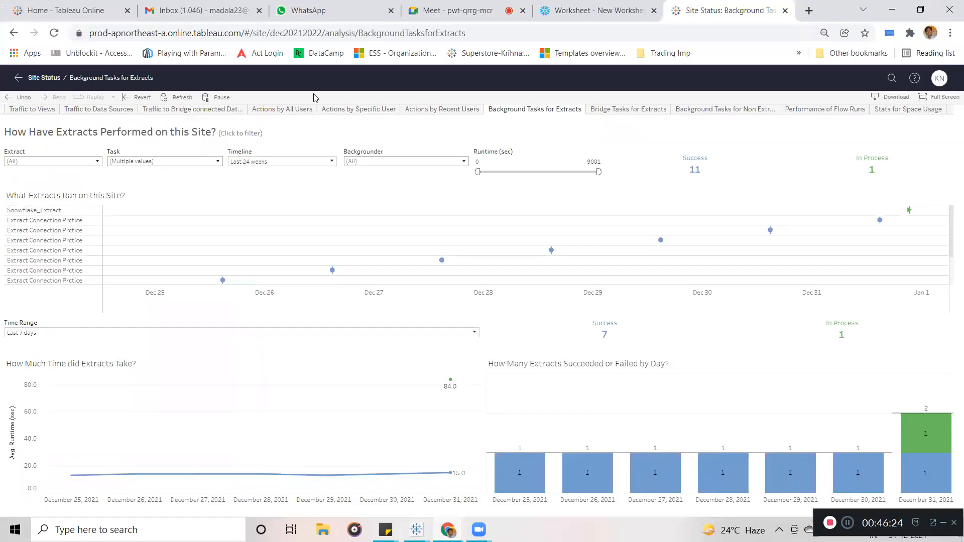
click(179, 96)
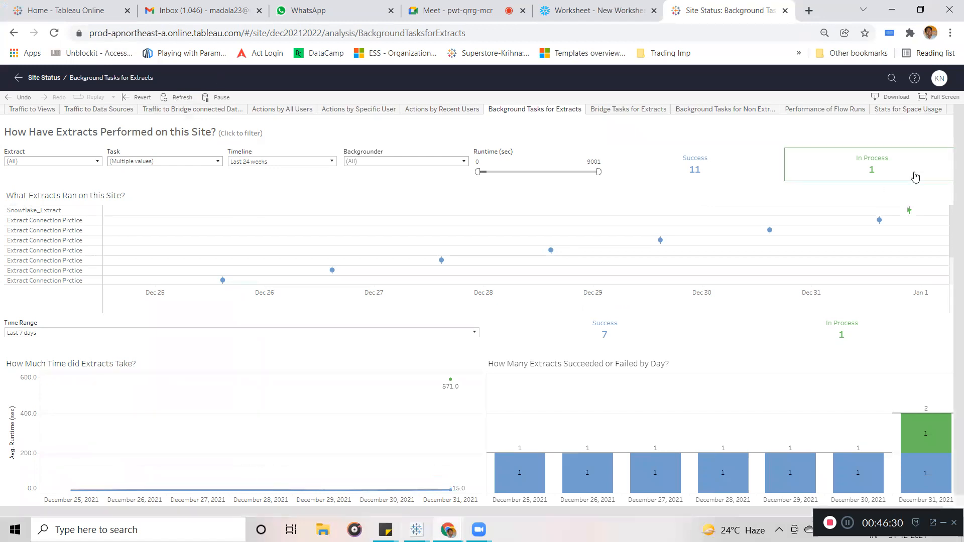
Return to the Tableau Desktop Book2 workbook from the taskbar.
mouse_move(912, 215)
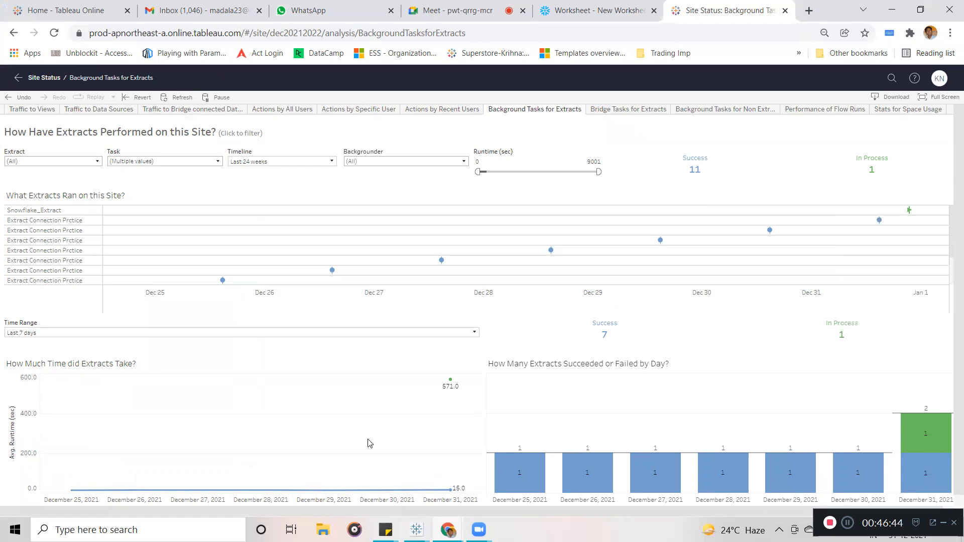
mouse_move(417, 530)
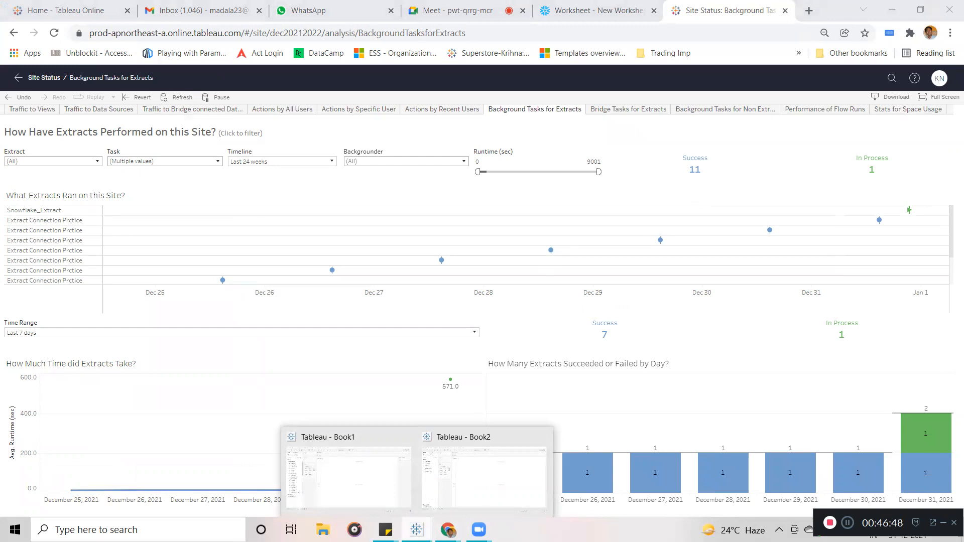
click(491, 470)
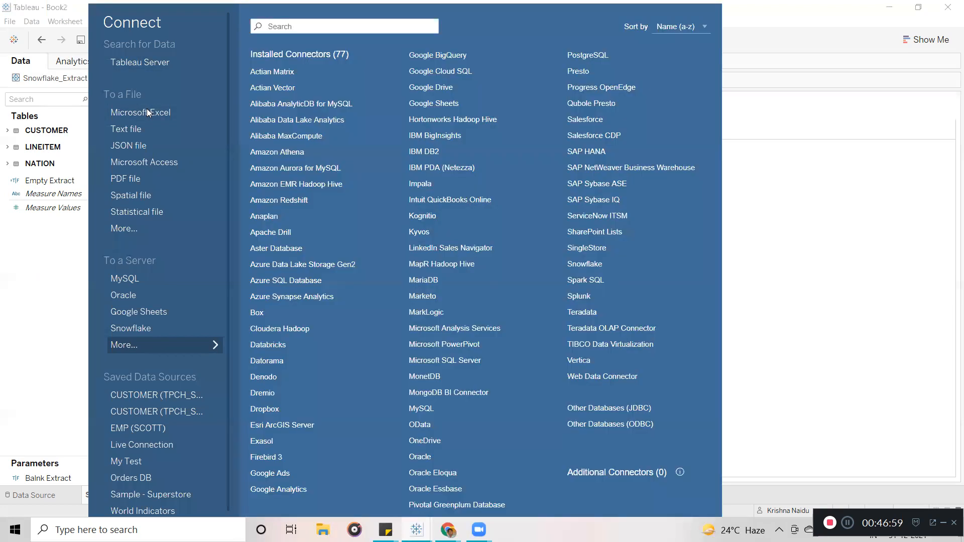
Connect to Sample - Superstore.xls and place the Orders sheet on the data source canvas.
click(146, 108)
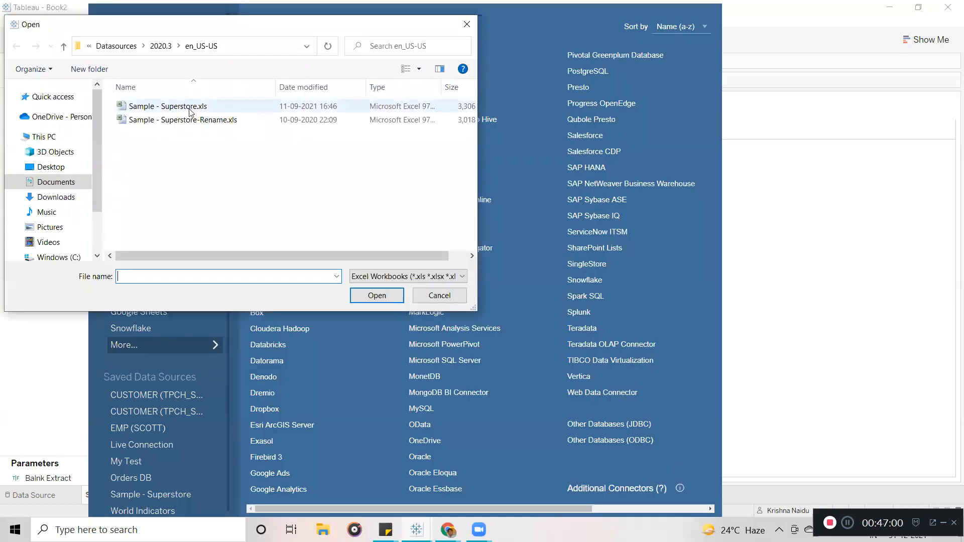
click(377, 296)
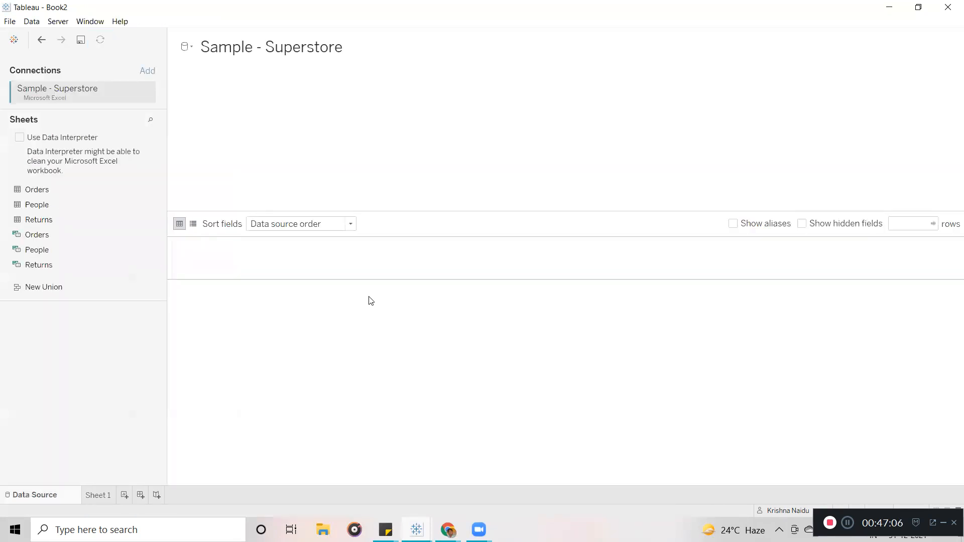
click(44, 191)
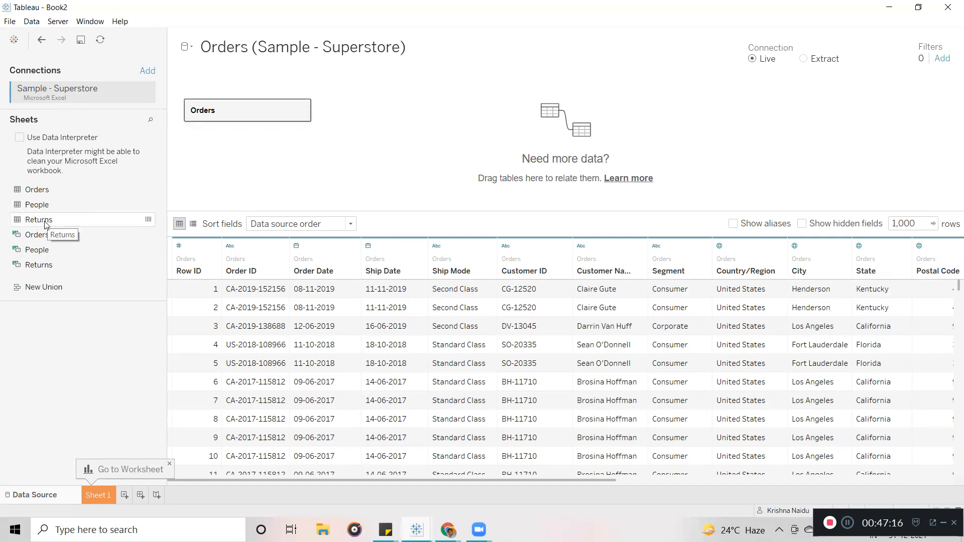
Relate Returns to Orders on Order ID, then add People as another related table.
drag(45, 222, 390, 116)
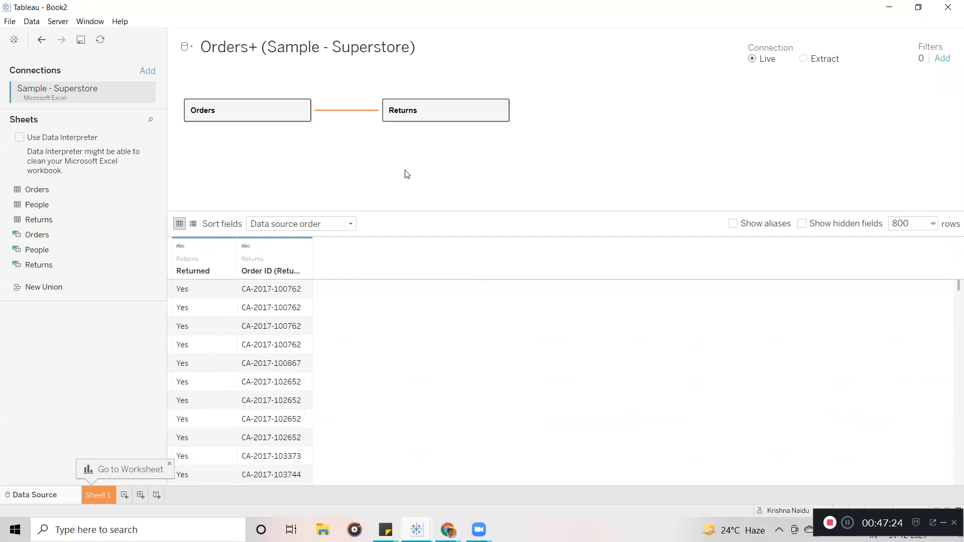
click(348, 110)
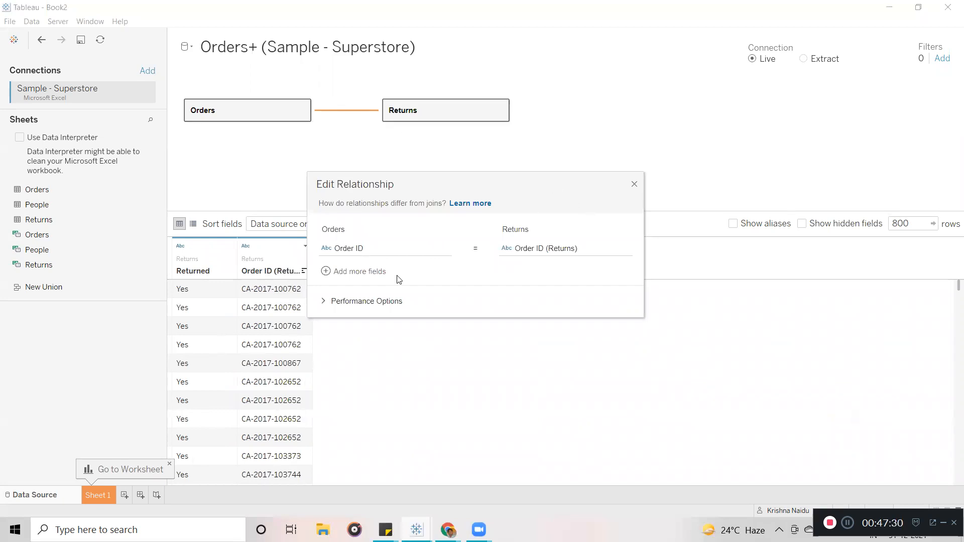
click(323, 303)
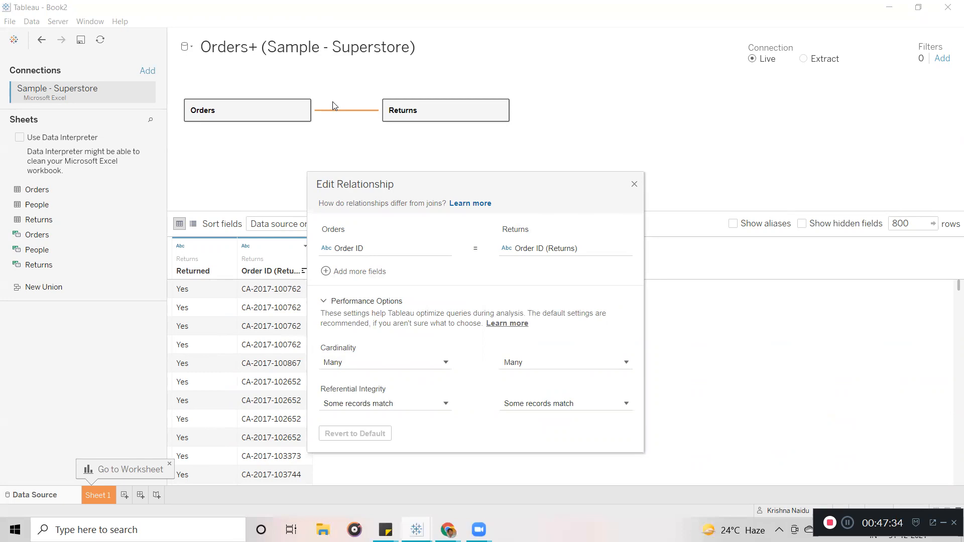
click(634, 184)
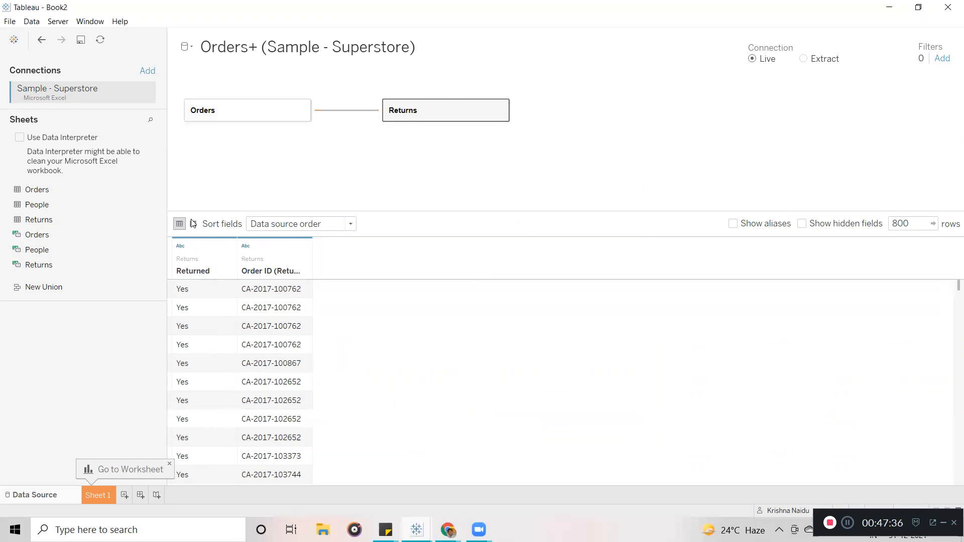
drag(144, 199, 374, 167)
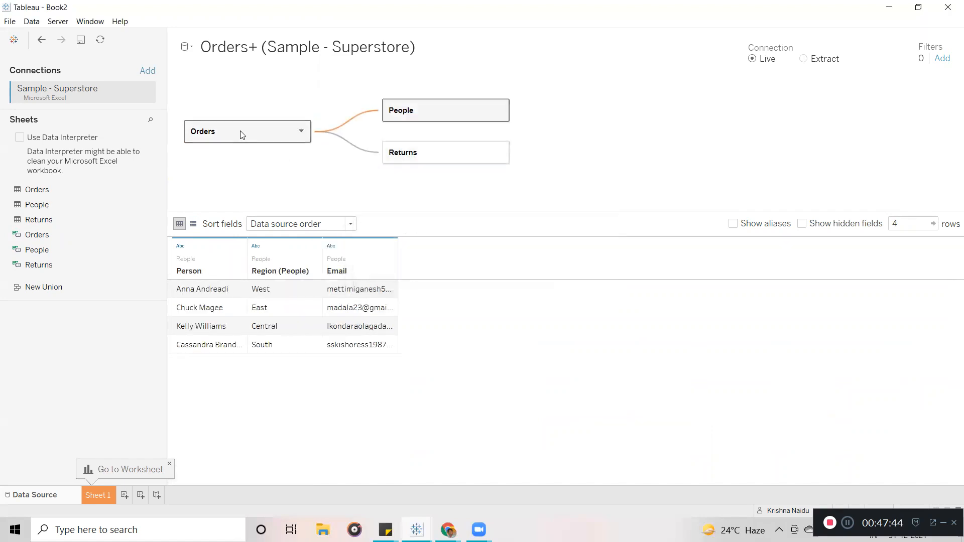
Set the People side of the Region-based Orders–People relationship to One cardinality.
click(352, 123)
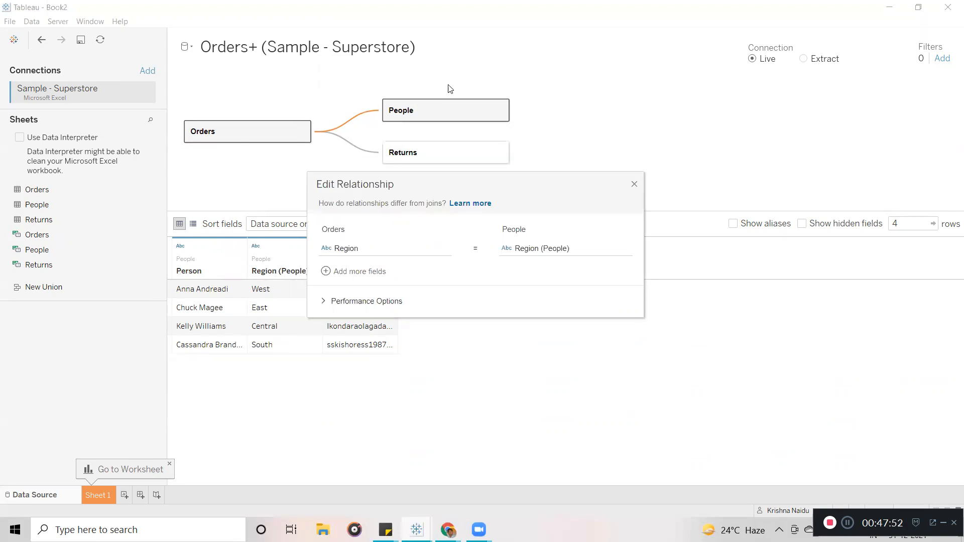
drag(465, 182, 780, 56)
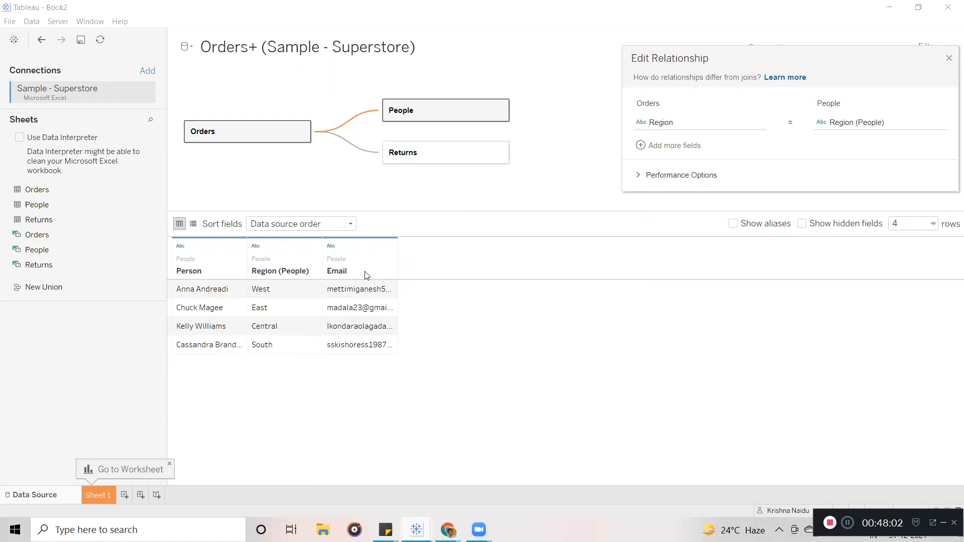
drag(768, 54, 495, 72)
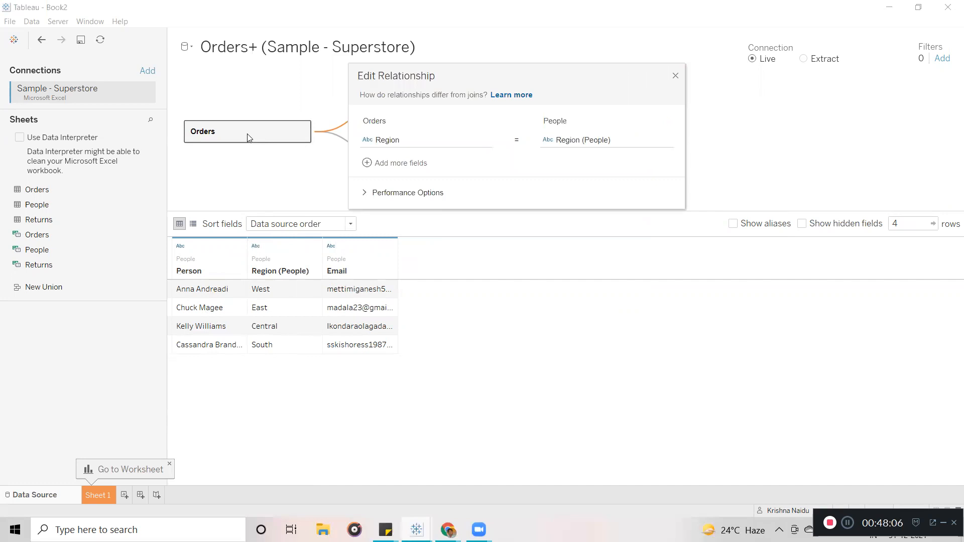
drag(435, 77, 630, 68)
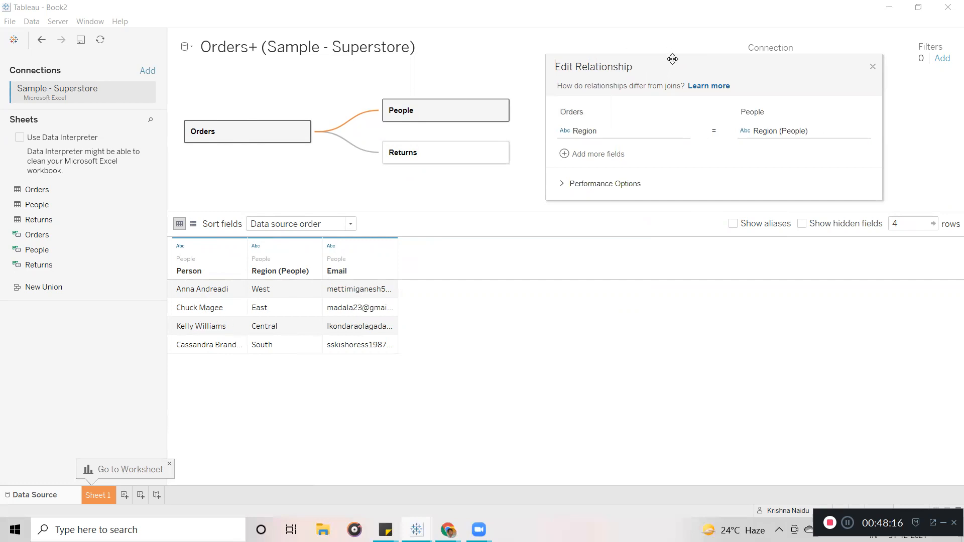
drag(673, 58, 539, 51)
click(444, 177)
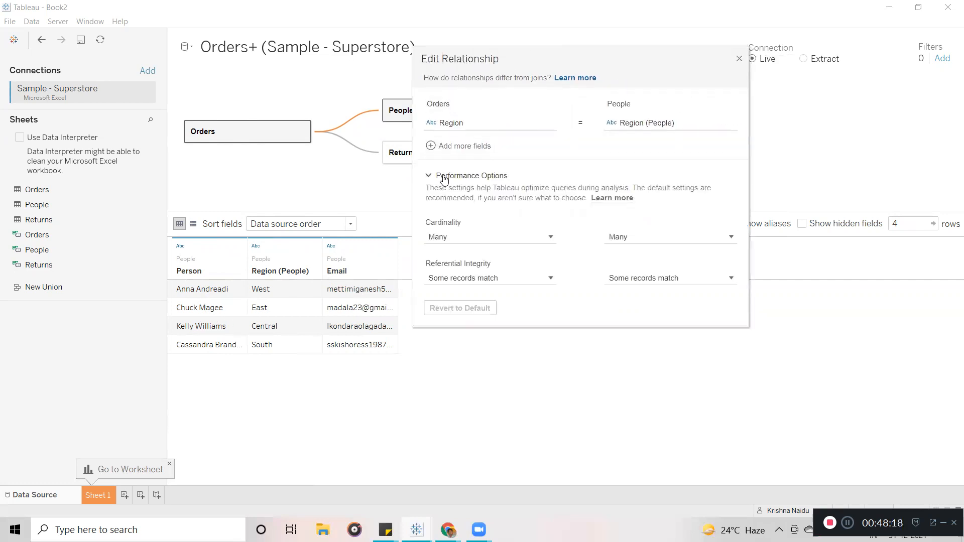
click(677, 238)
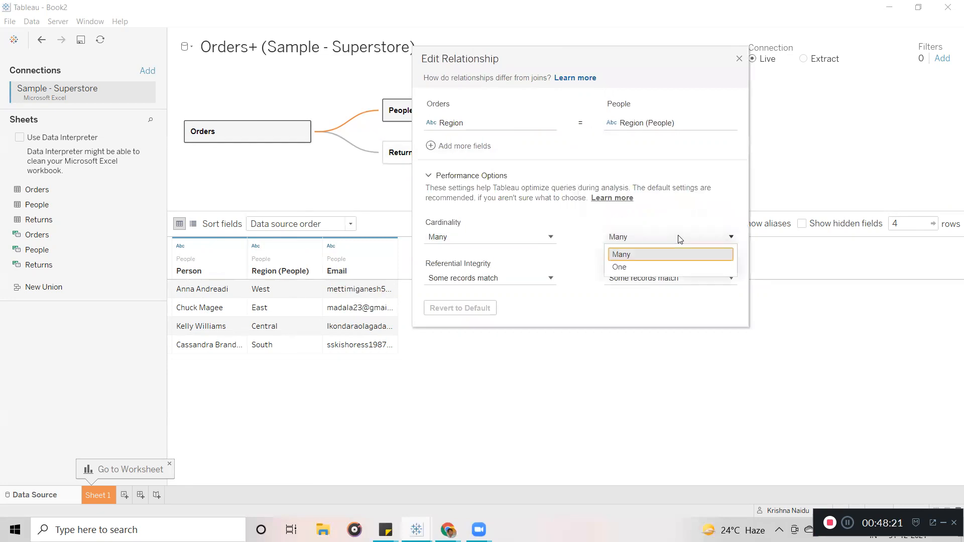
click(643, 268)
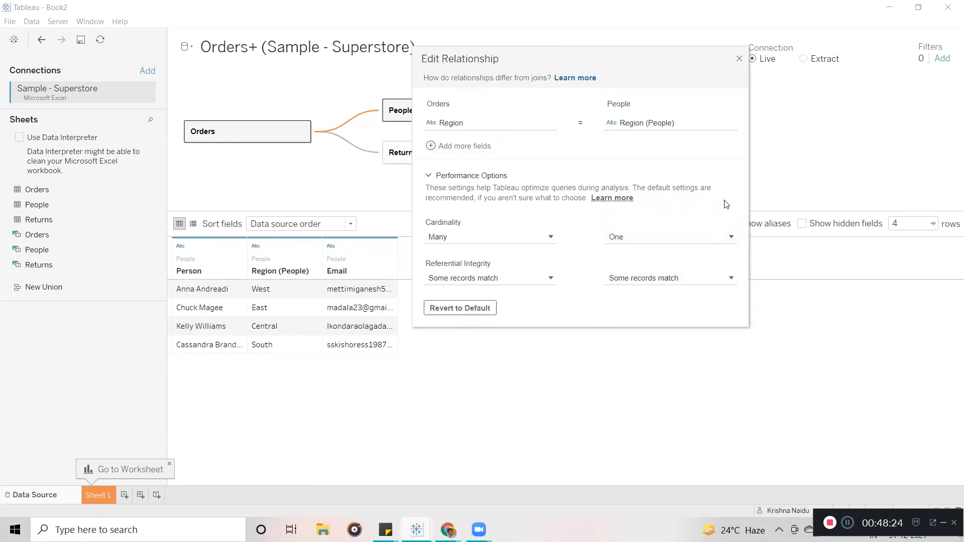
click(739, 60)
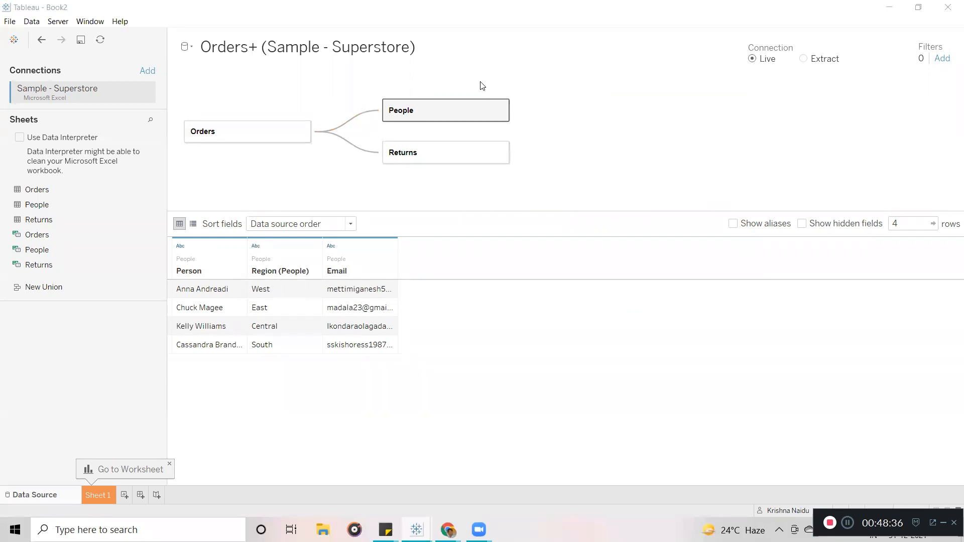
Discard the stray text note on the canvas and switch to the empty Sheet 1 worksheet.
click(609, 331)
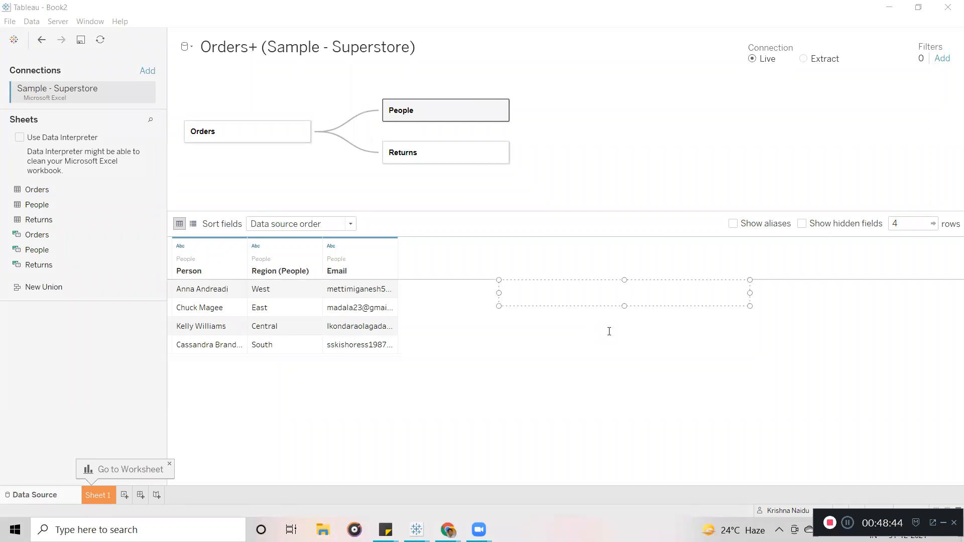
text(Ta)
key(BackSpace)
key(BackSpace)
click(706, 394)
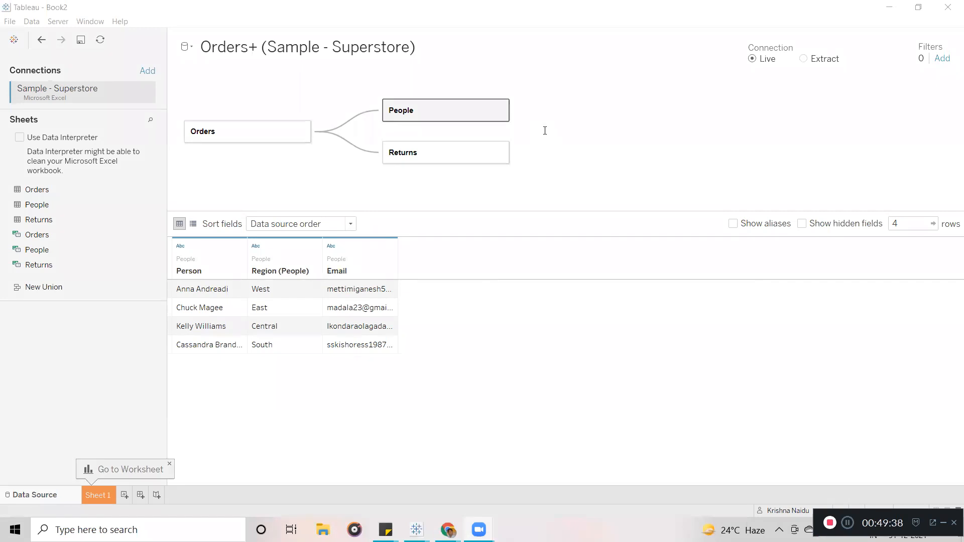
click(101, 496)
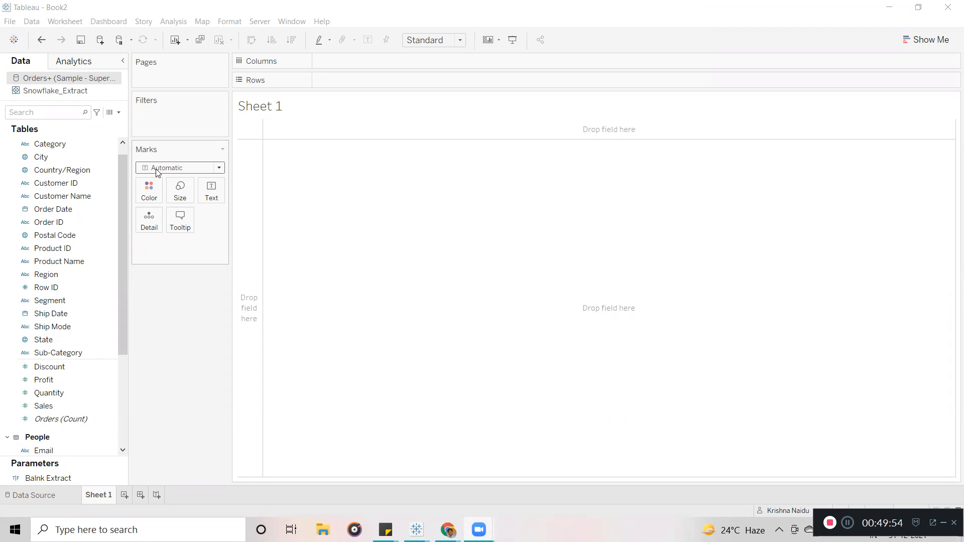
click(91, 213)
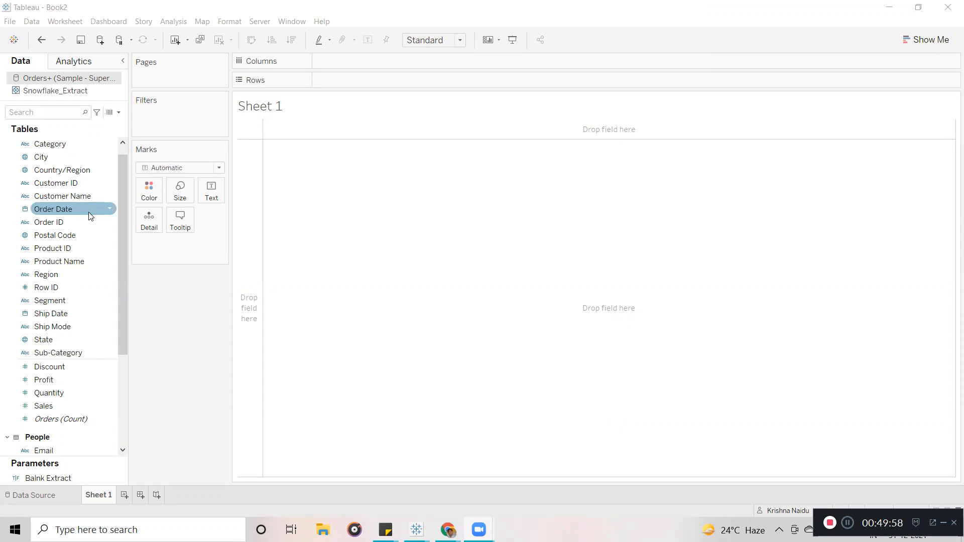
drag(65, 217, 350, 88)
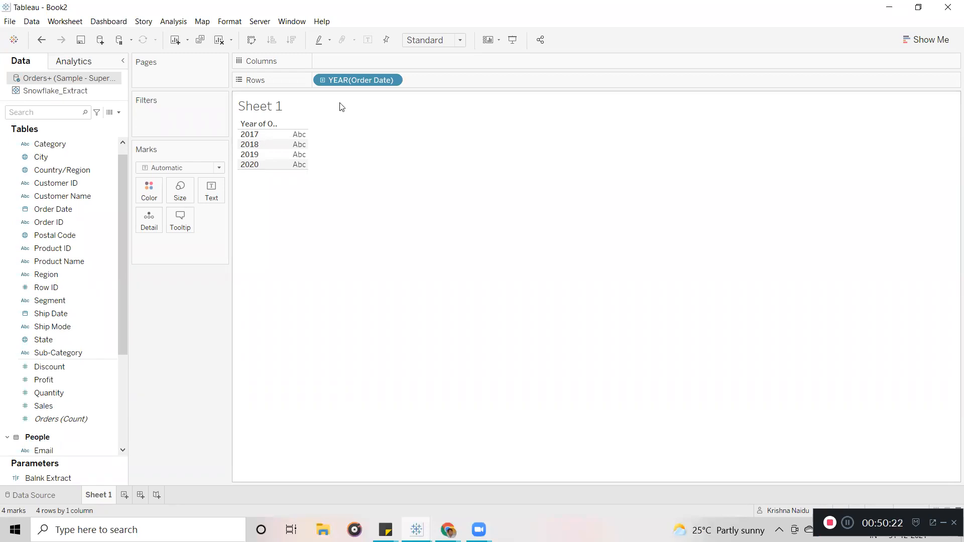
drag(353, 82, 114, 306)
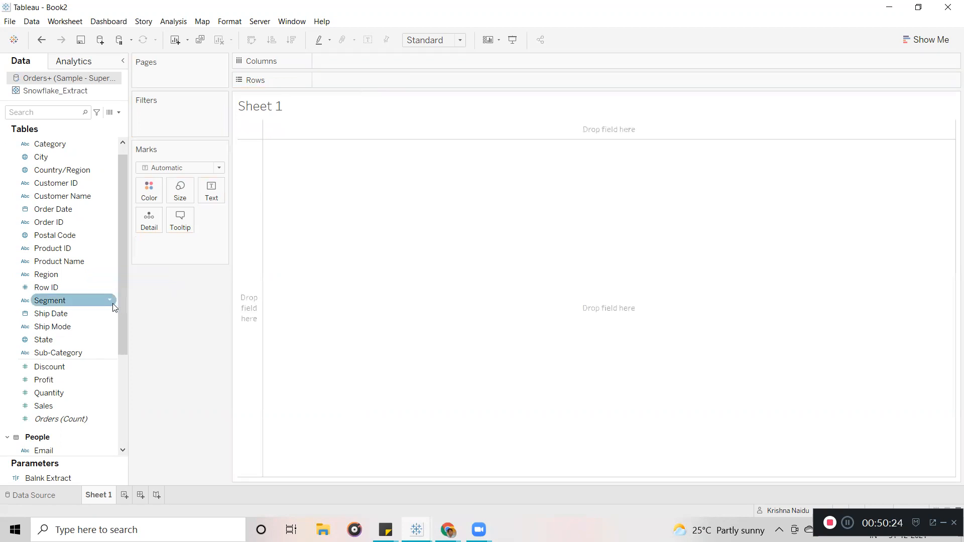
Put Category, Sub-Category and Product Name on Rows, then select and clear the Furniture Bookcases rows.
drag(120, 256, 120, 217)
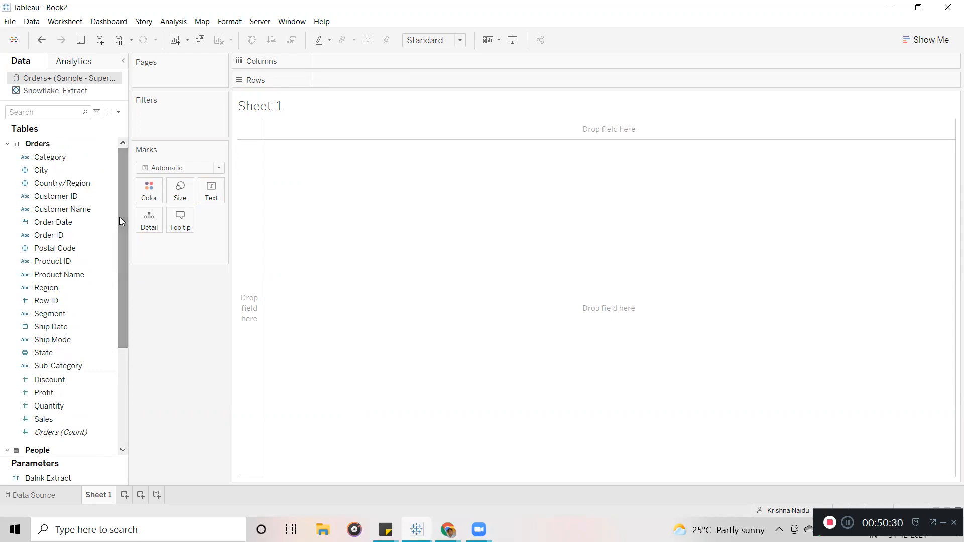
drag(53, 155, 342, 79)
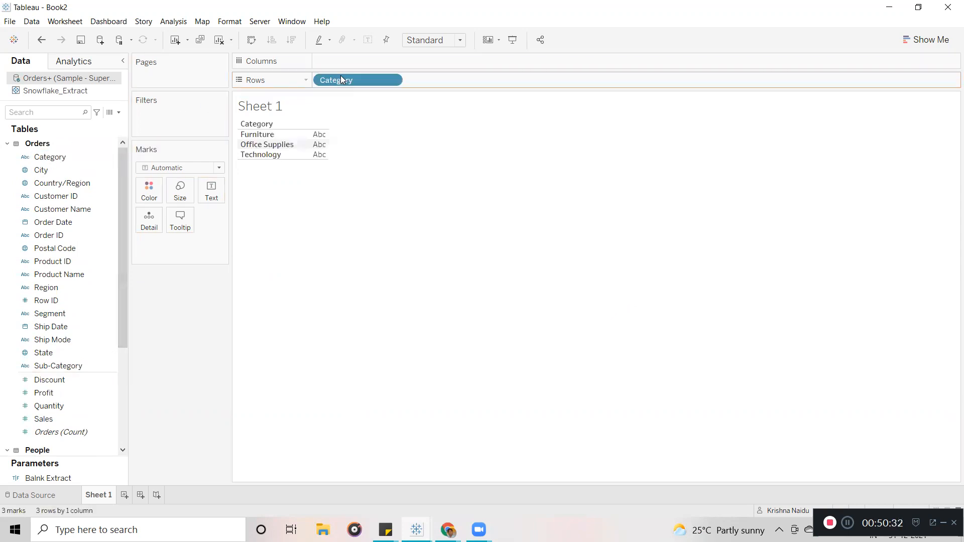
drag(40, 366, 436, 76)
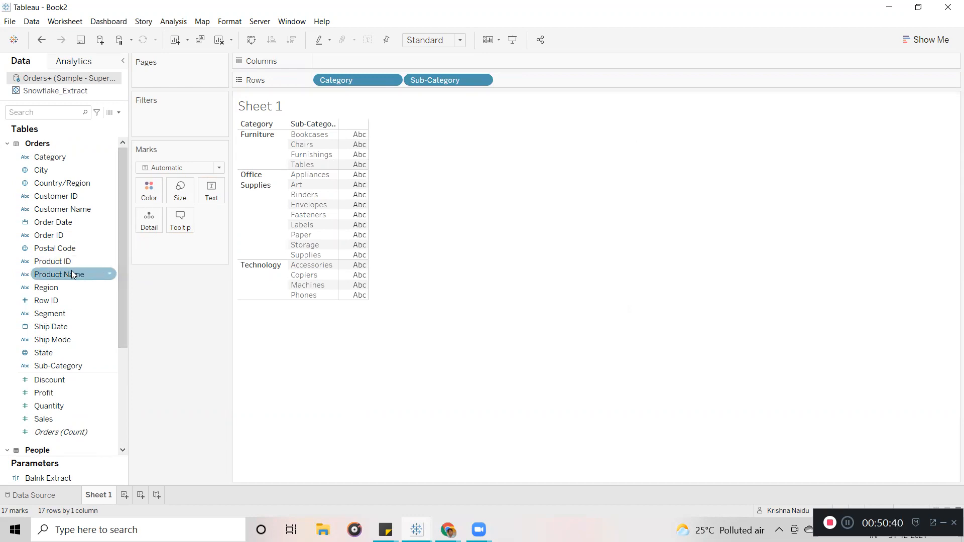
drag(68, 269, 547, 78)
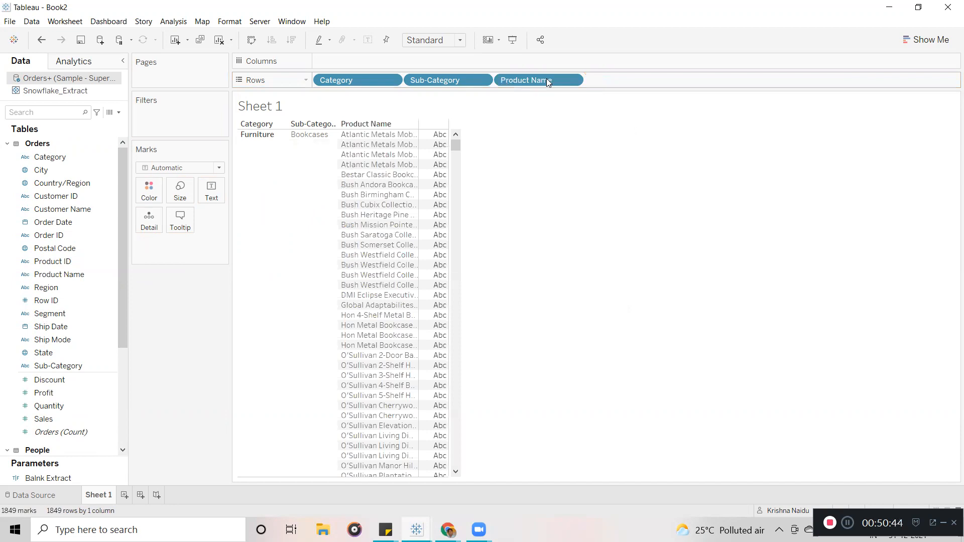
click(244, 169)
click(305, 153)
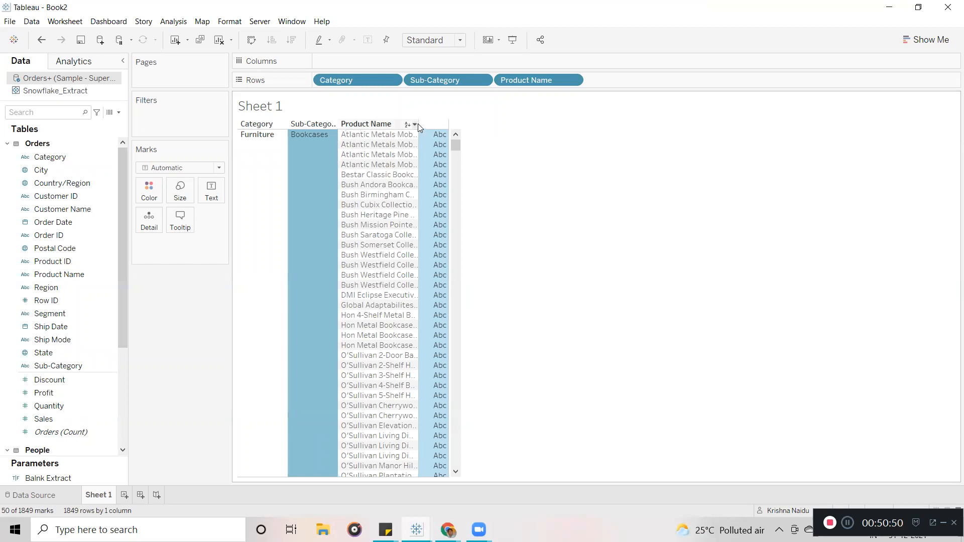
click(529, 170)
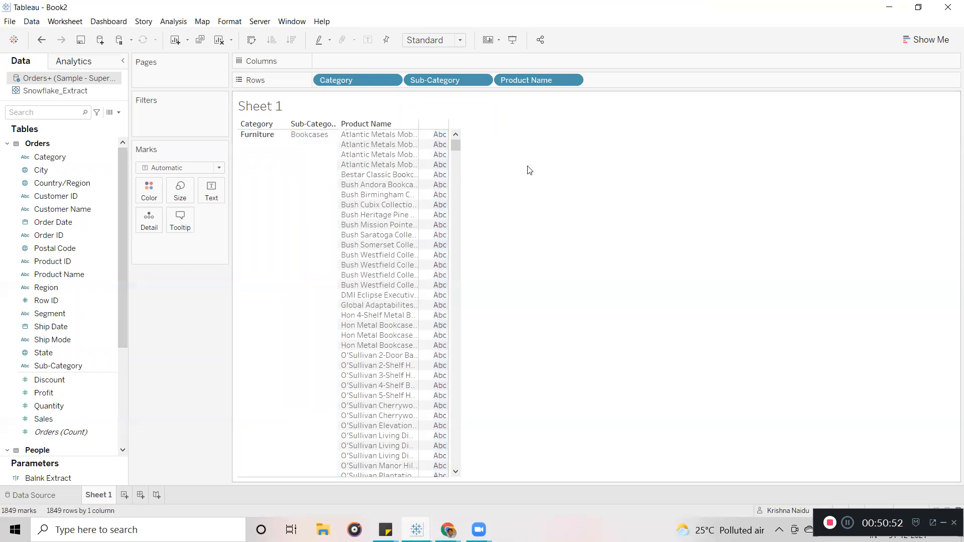
Remove Sub-Category and Product Name from Rows and add SUM(Profit) to Text for each category.
drag(455, 145, 478, 99)
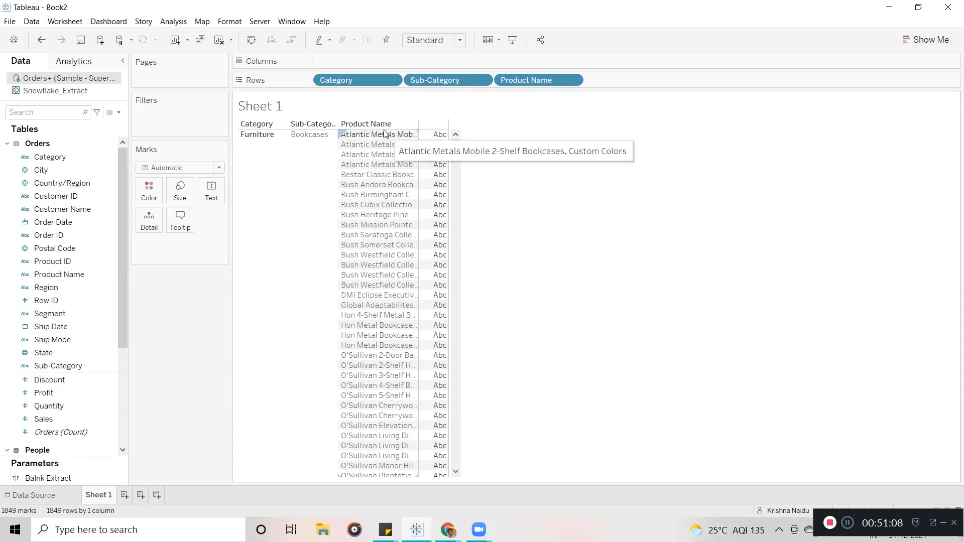
drag(438, 80, 204, 286)
drag(476, 75, 185, 327)
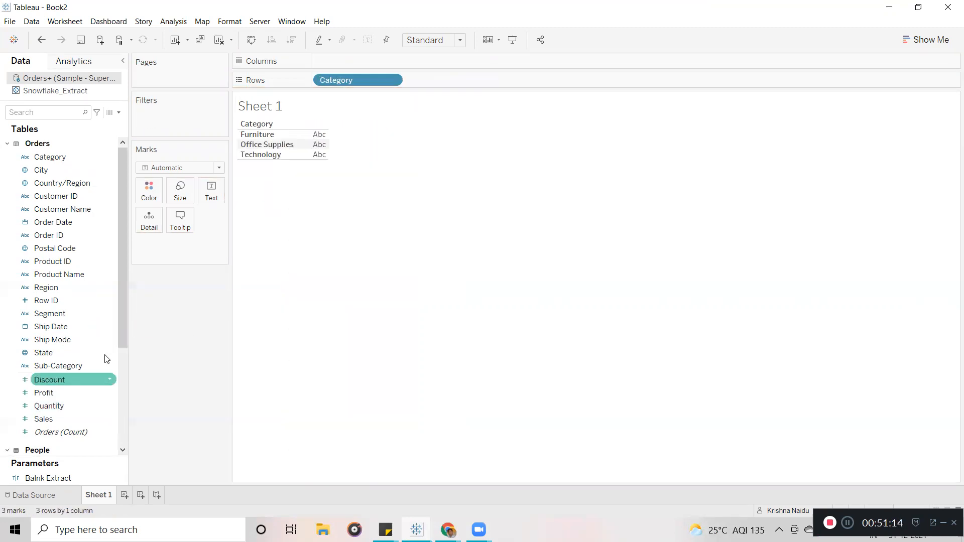
mouse_move(50, 419)
mouse_down()
mouse_move(196, 203)
mouse_move(51, 433)
mouse_up()
drag(48, 394, 212, 198)
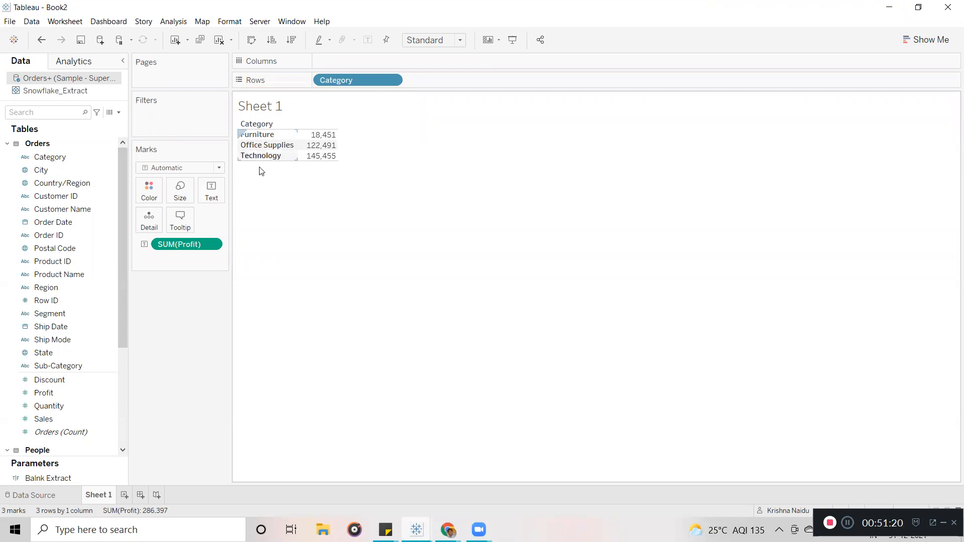
mouse_move(327, 146)
On a new Sheet 2, show Profit by Category and Sub-Category rows.
click(125, 496)
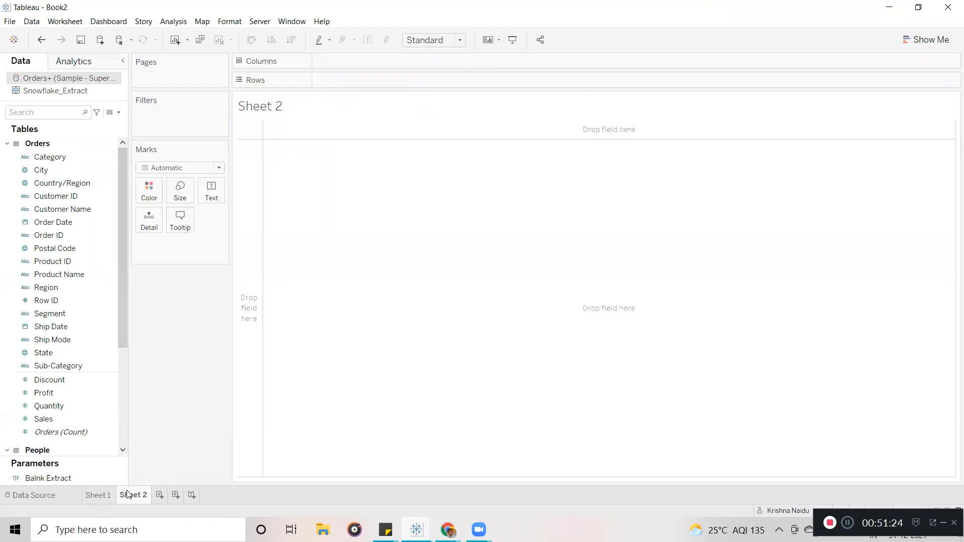
drag(69, 374, 377, 82)
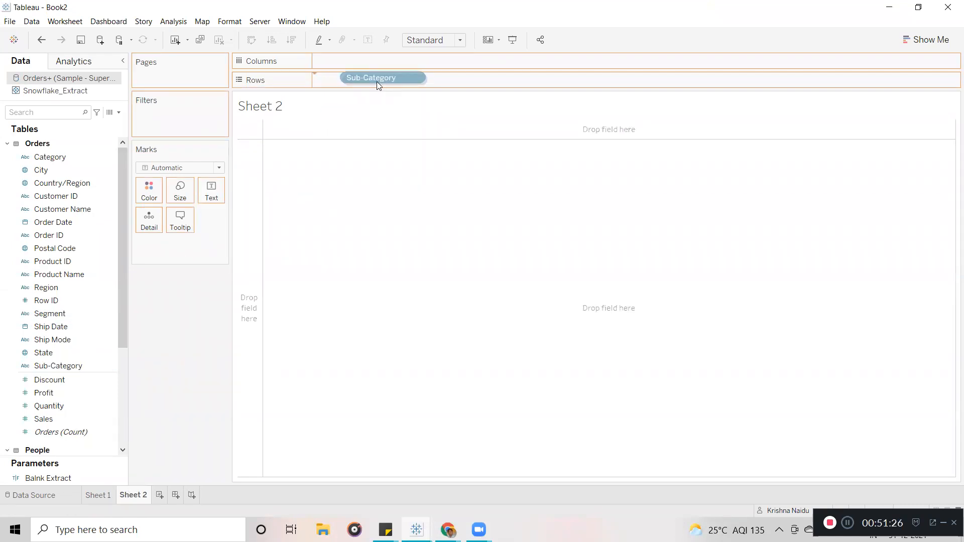
drag(52, 159, 317, 83)
drag(51, 393, 215, 200)
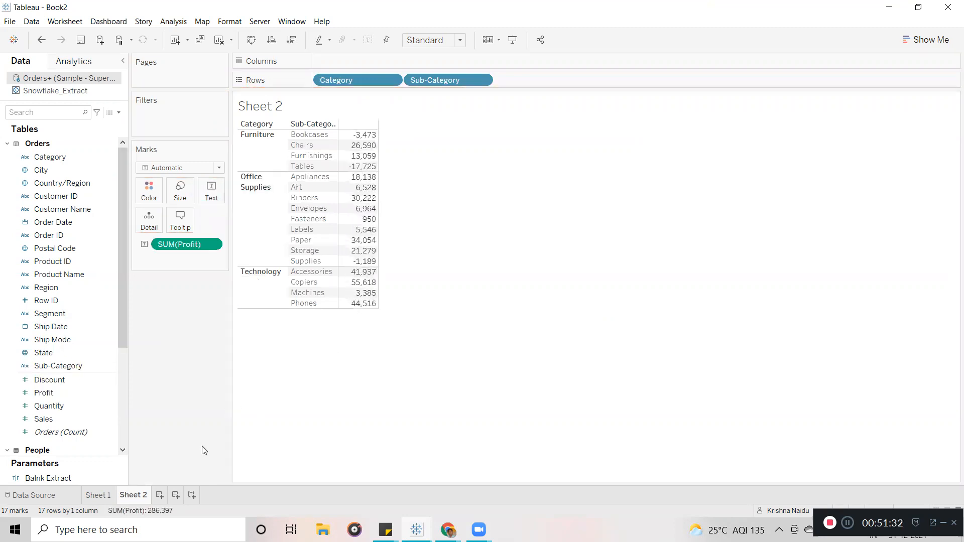
On a new Sheet 3, put Category, Sub-Category and Product Name on Rows.
click(162, 500)
drag(53, 158, 339, 80)
drag(66, 366, 448, 83)
drag(60, 274, 529, 84)
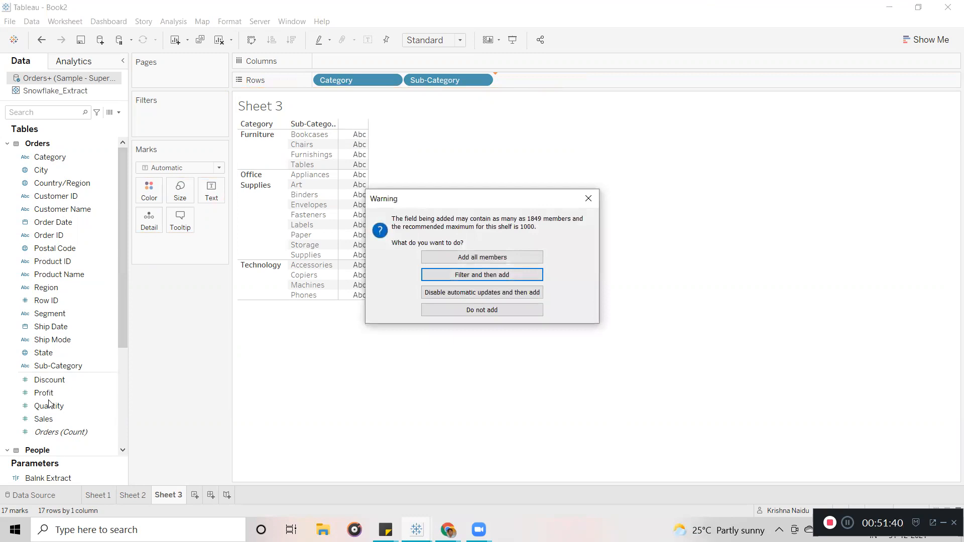
Accept all product-name members, add Profit to Text on Sheet 3, then flip through tabs to Sheet 2.
click(496, 259)
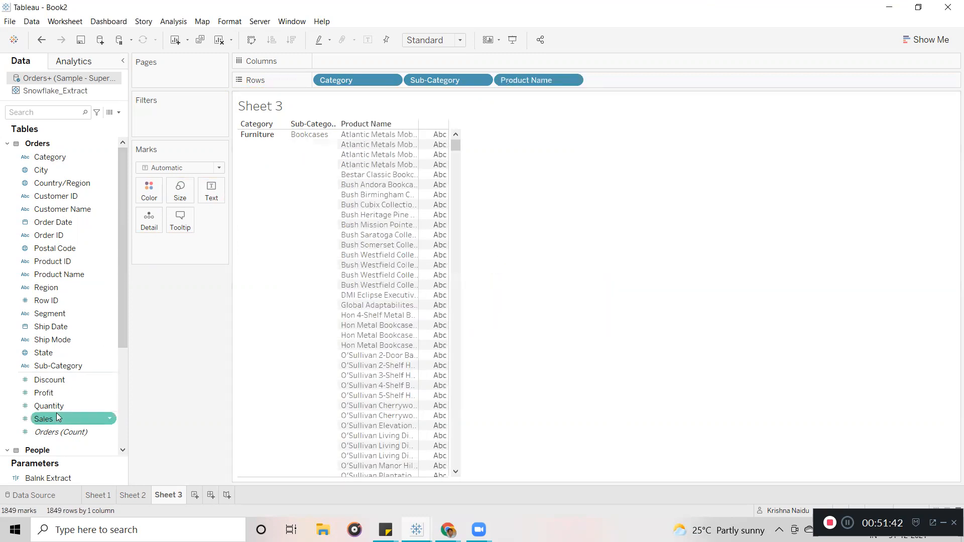
drag(45, 399, 211, 190)
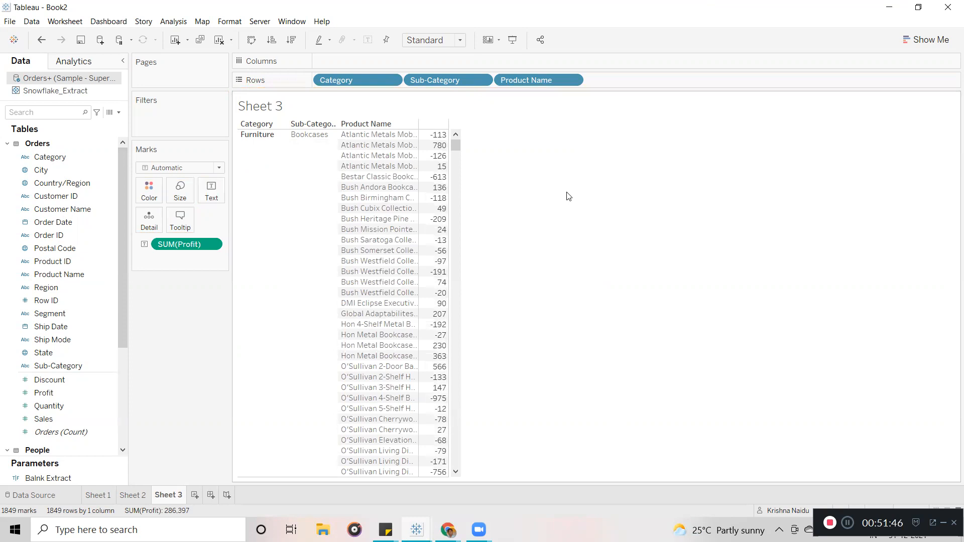
click(97, 496)
click(133, 496)
click(168, 496)
click(99, 495)
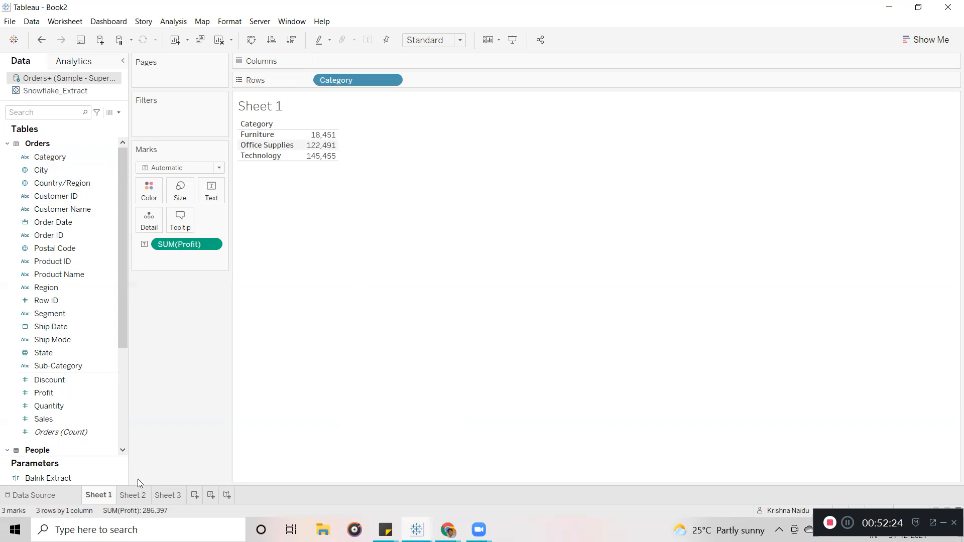
click(134, 496)
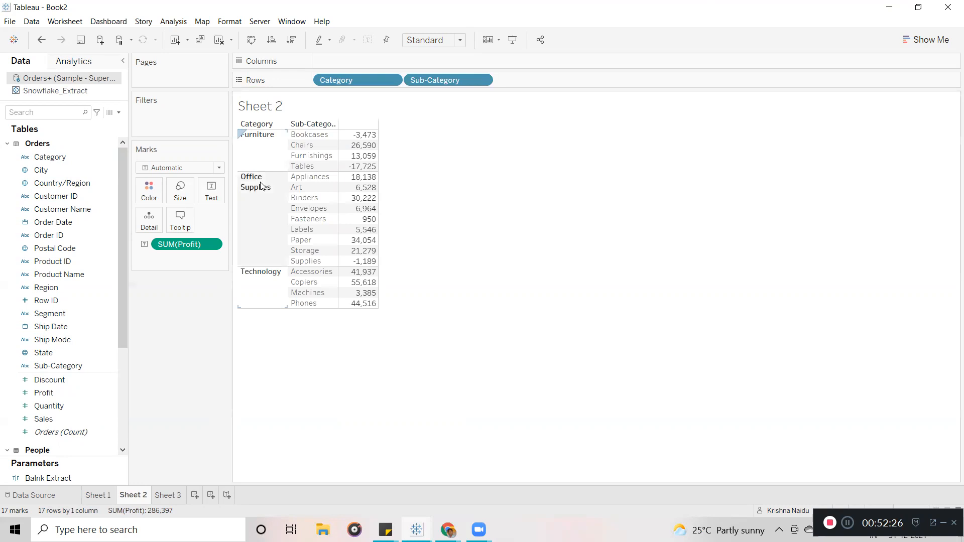
click(266, 154)
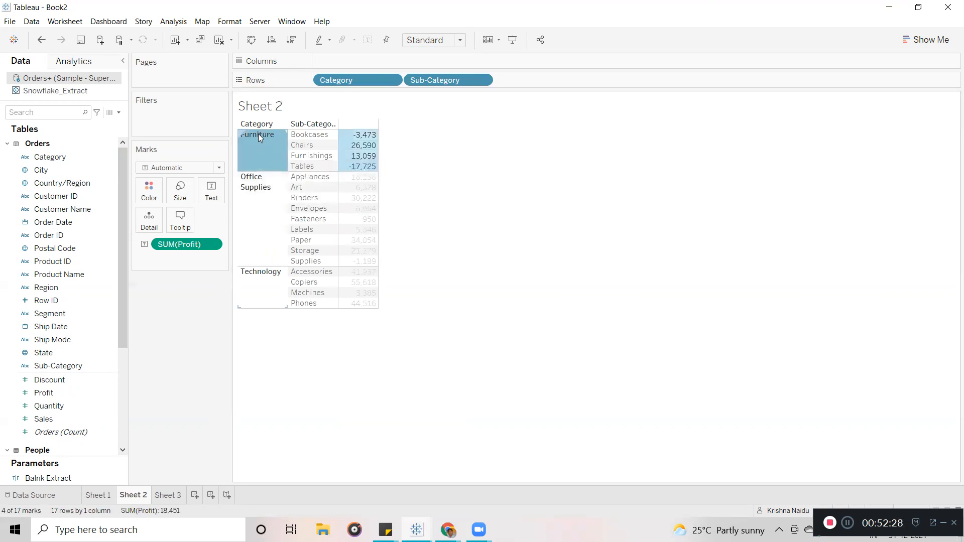
click(317, 136)
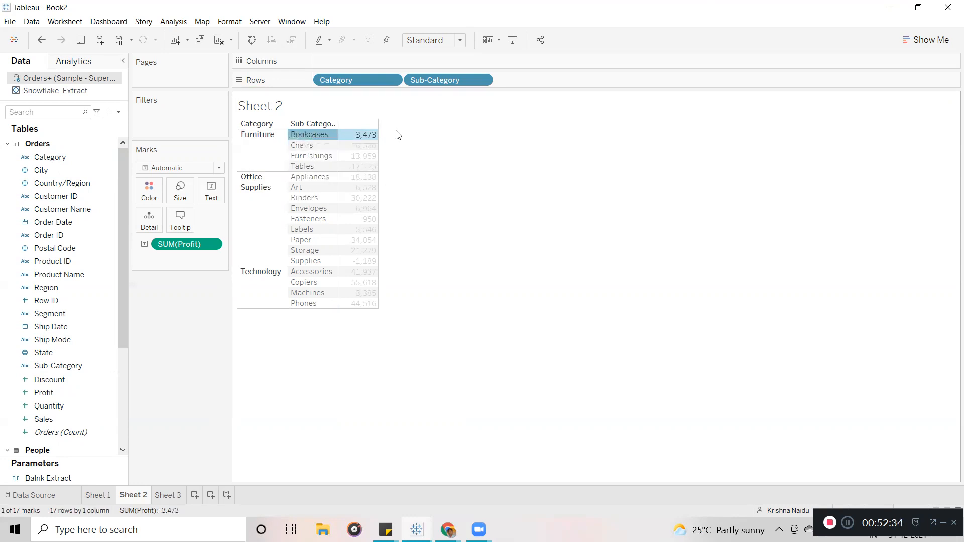
click(257, 138)
click(306, 134)
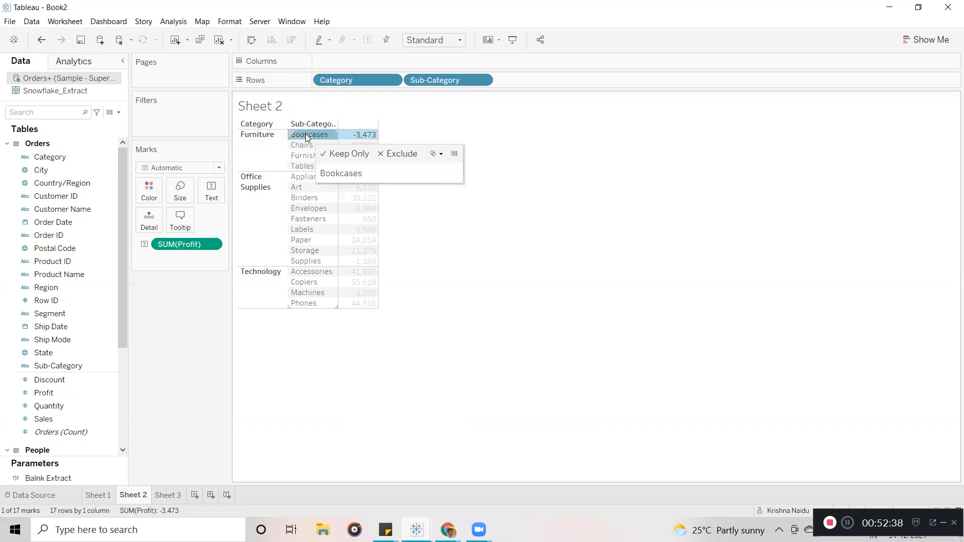
click(402, 134)
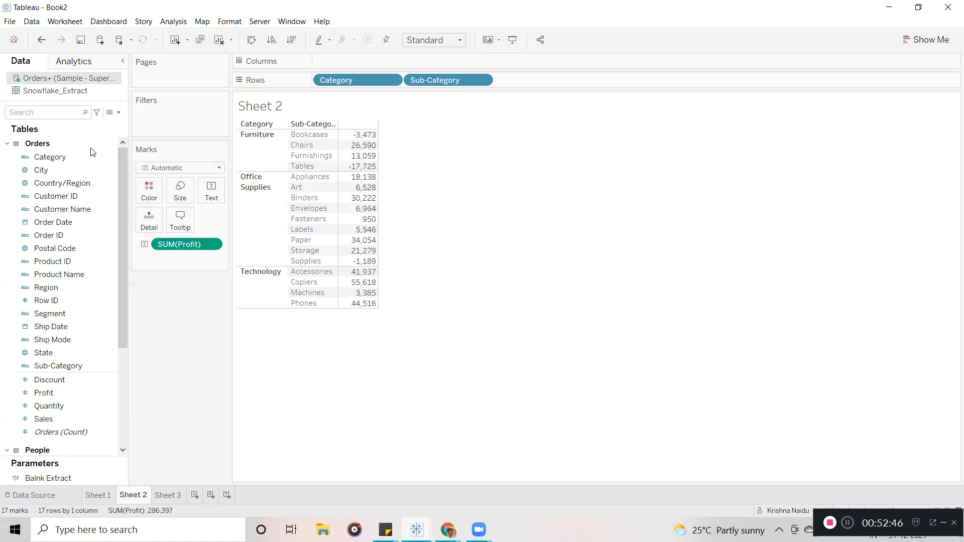
click(65, 238)
Add Order Date to Rows and drill it from year through quarter and month down to day.
drag(46, 226, 534, 83)
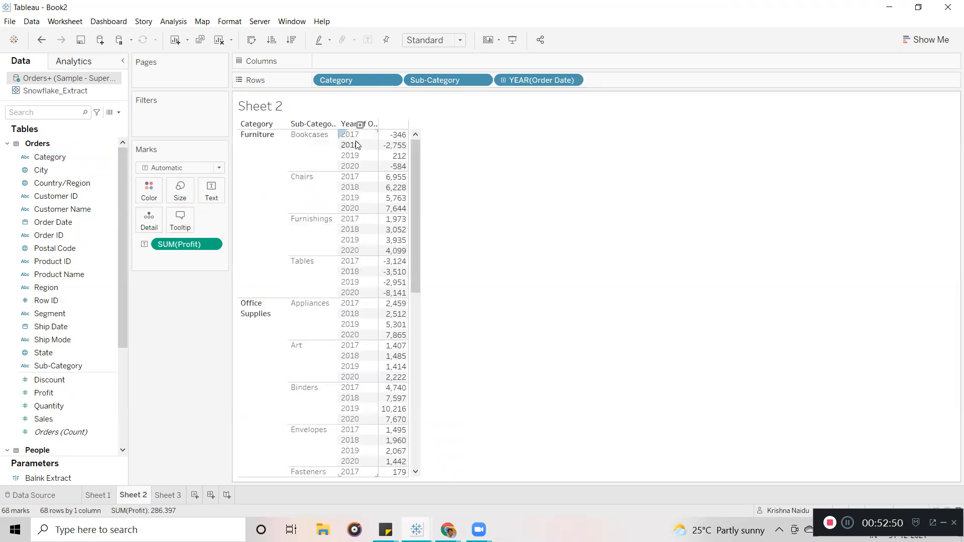
mouse_move(402, 158)
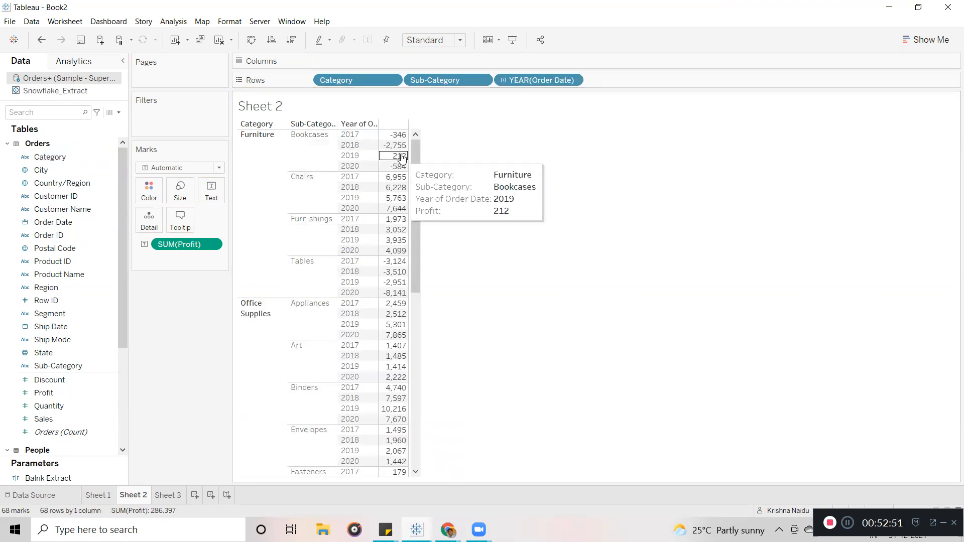
click(360, 125)
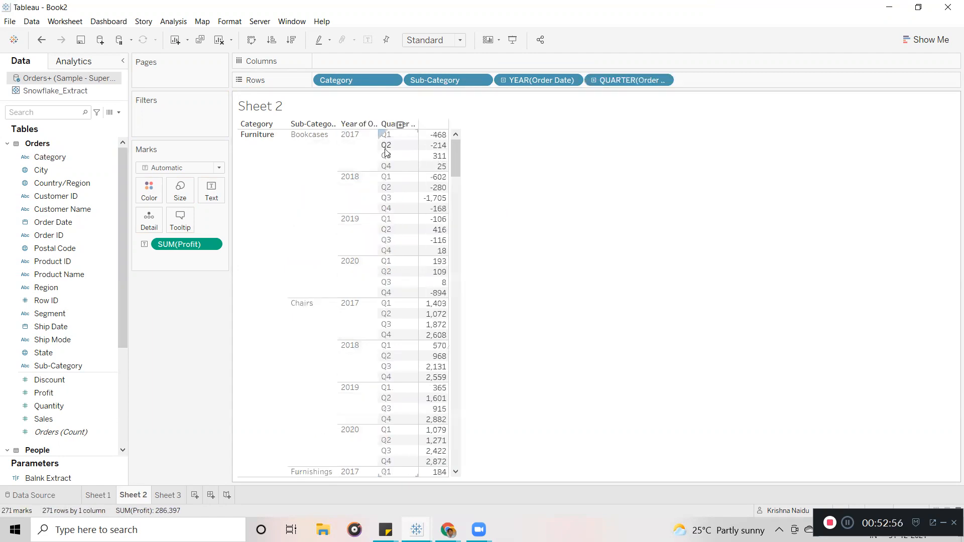
click(401, 125)
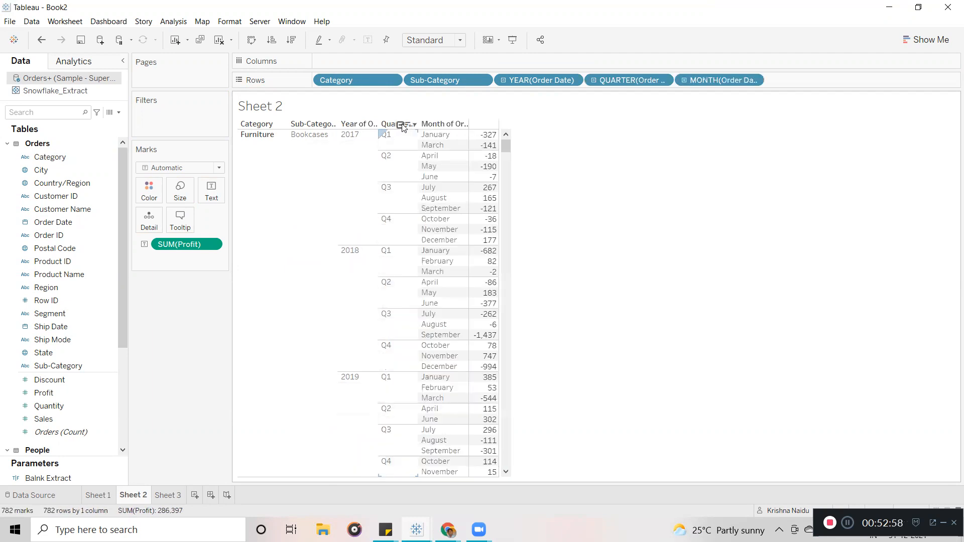
click(451, 125)
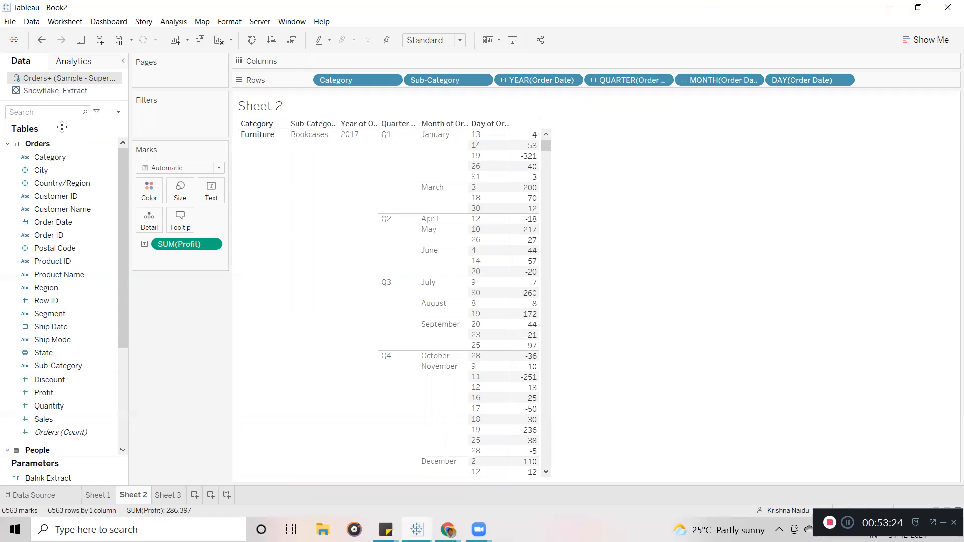
click(64, 158)
Create a hierarchy from the Category field and name it Cate-Hierarchy.
right_click(64, 158)
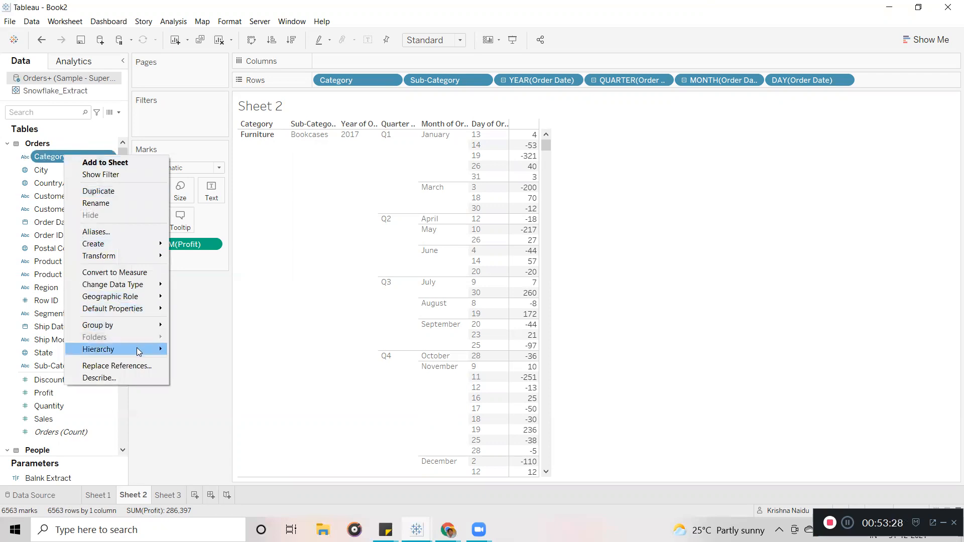
mouse_move(137, 349)
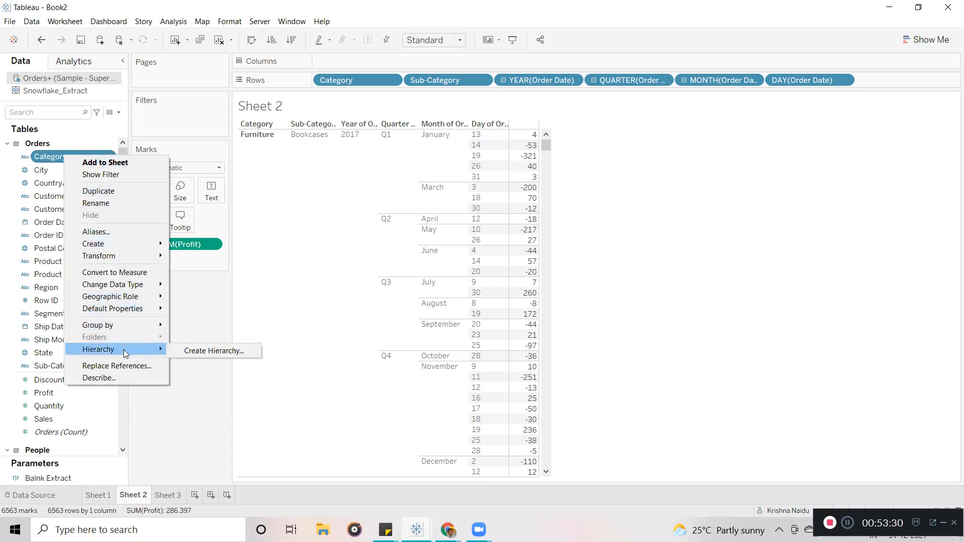
click(198, 355)
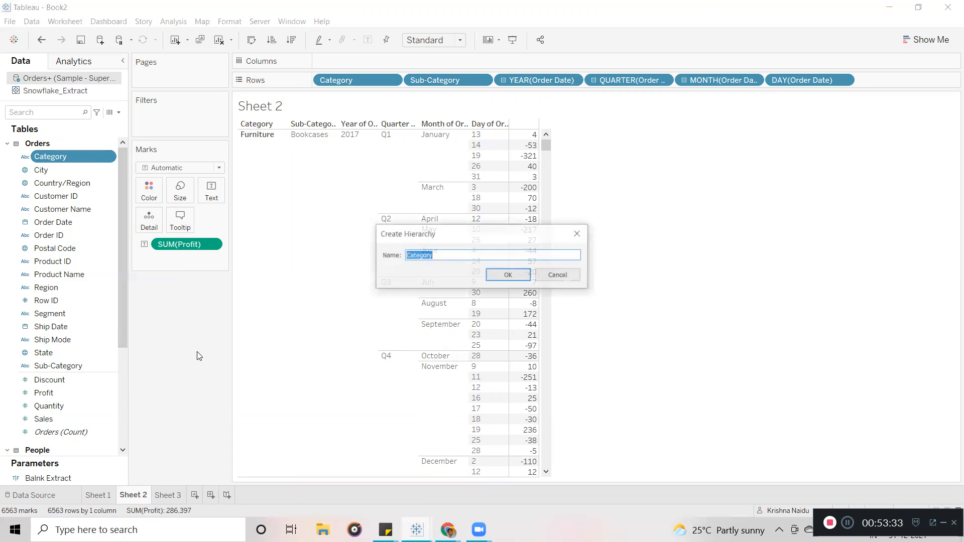
click(473, 257)
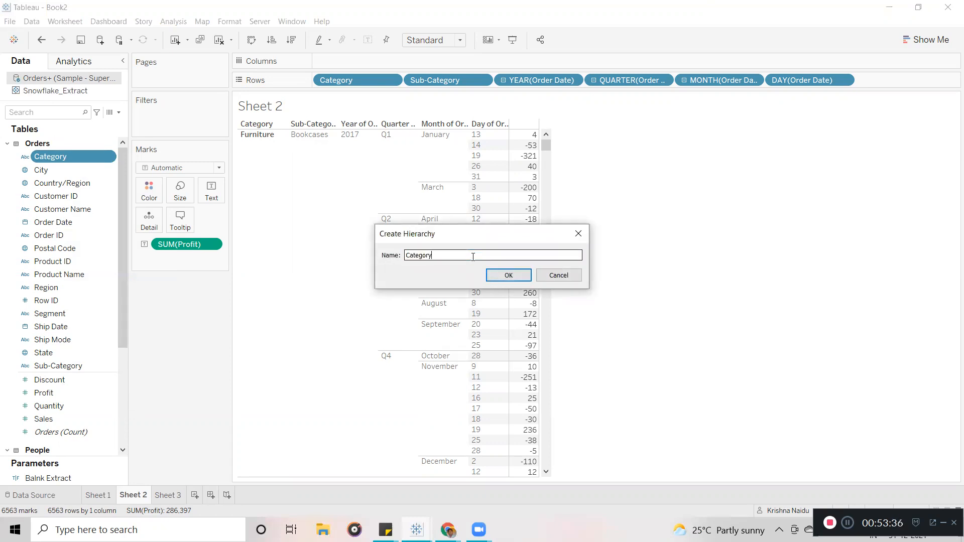
key(BackSpace)
key(BackSpace)
key(BackSpace)
key(BackSpace)
key(BackSpace)
key(BackSpace)
key(BackSpace)
text(Cate-Hierarchy)
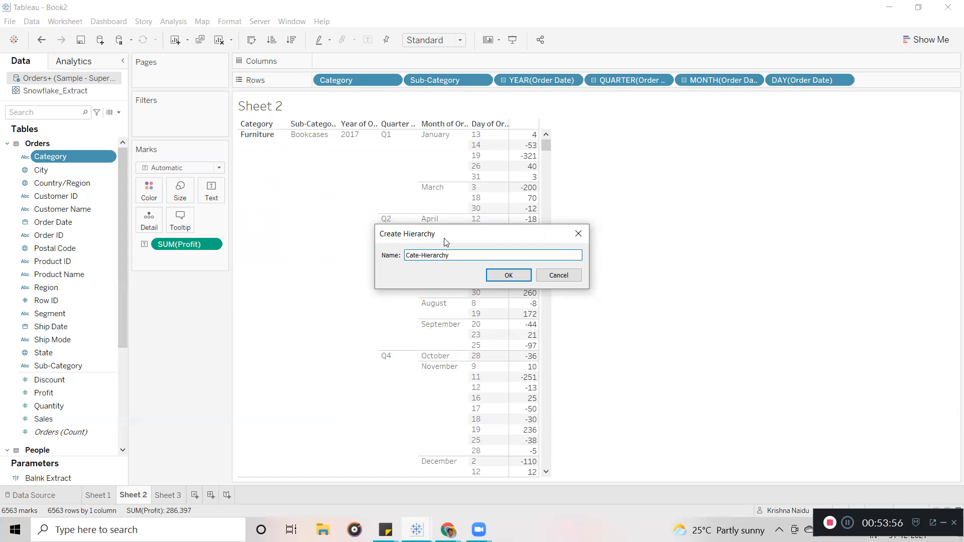
click(505, 275)
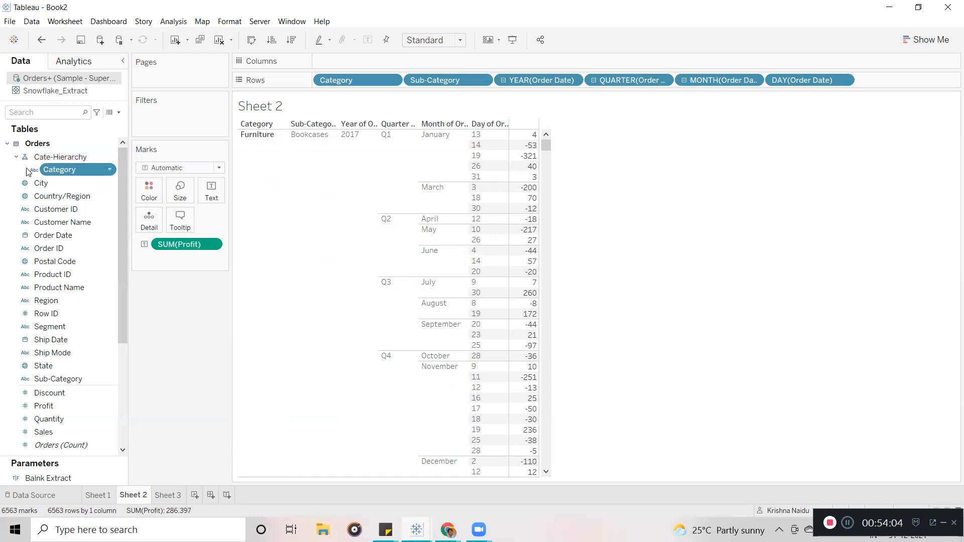
Toggle Cate-Hierarchy closed and open, leaving it expanded to show its fields.
click(15, 157)
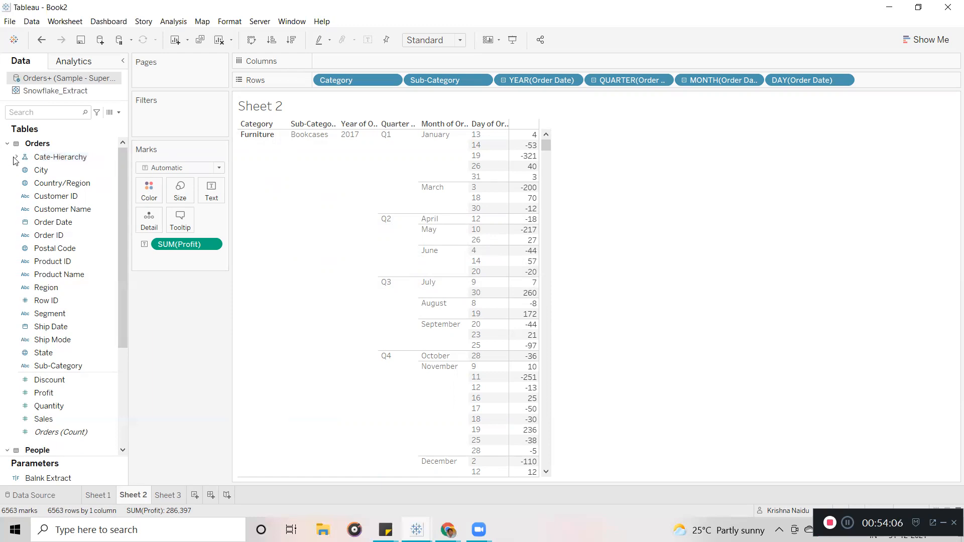
click(16, 158)
click(16, 157)
click(16, 157)
click(17, 158)
click(17, 158)
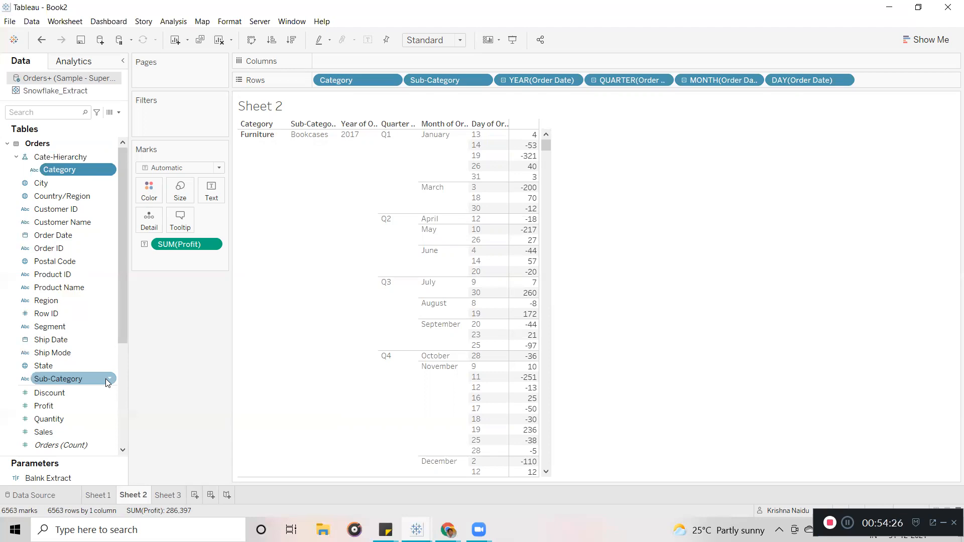
Add Sub-Category through the Hierarchy menu and drag Product Name into Cate-Hierarchy.
click(109, 379)
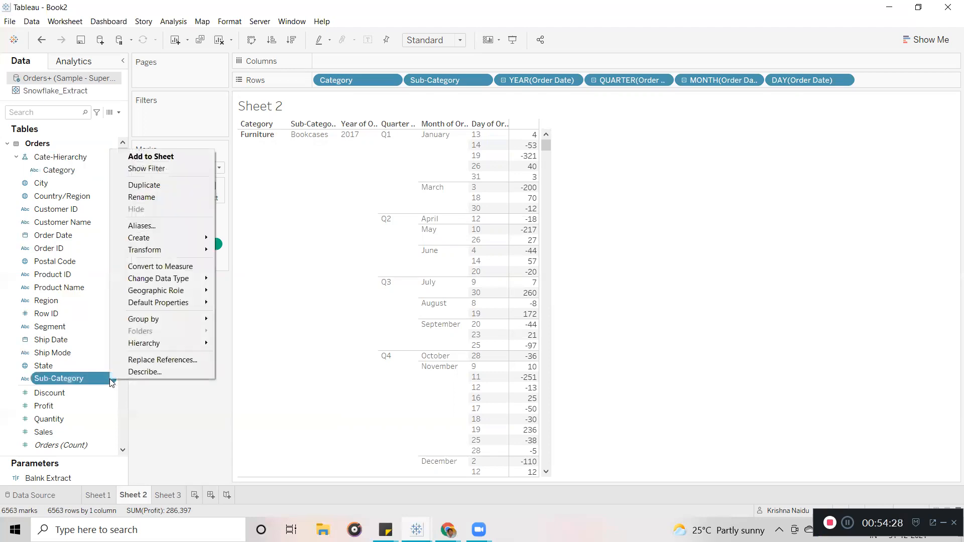
mouse_move(176, 346)
mouse_move(245, 345)
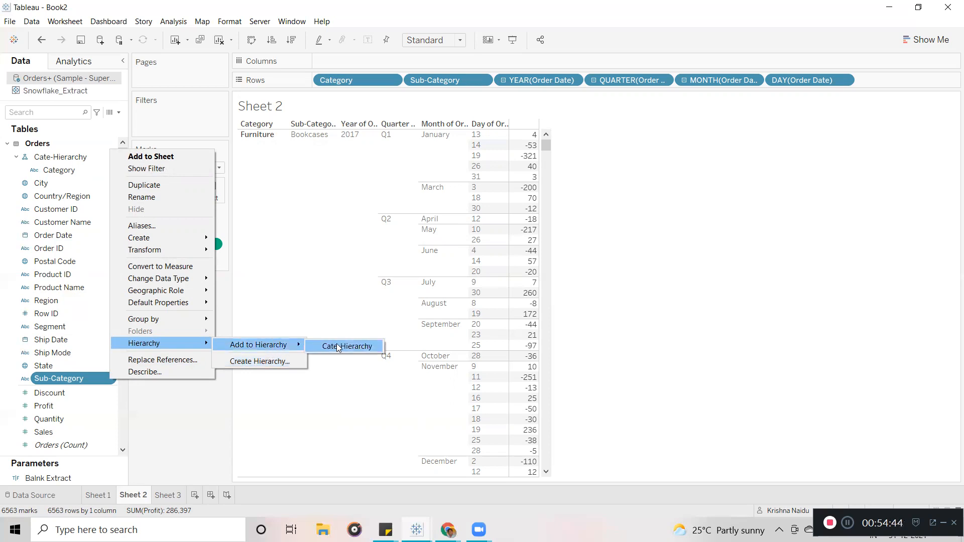
click(338, 348)
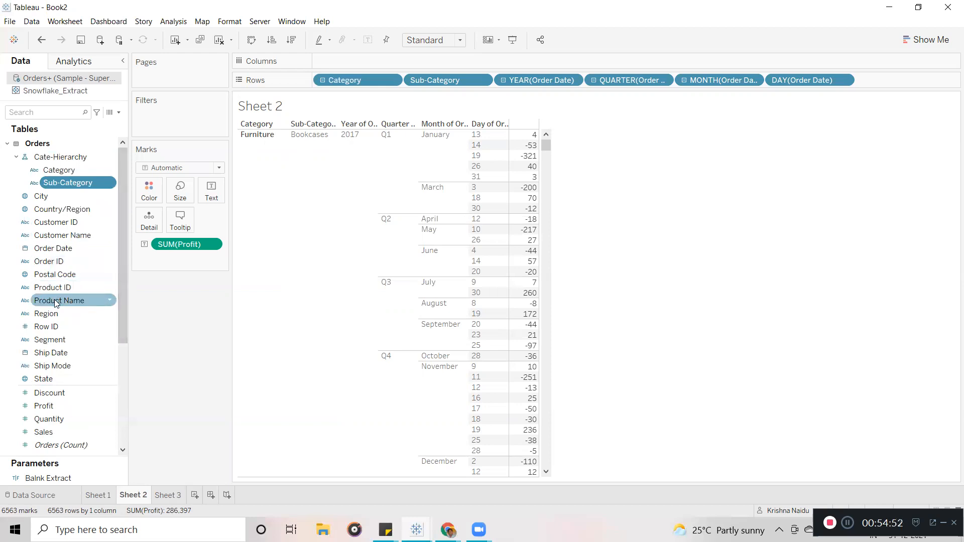
drag(57, 302, 80, 173)
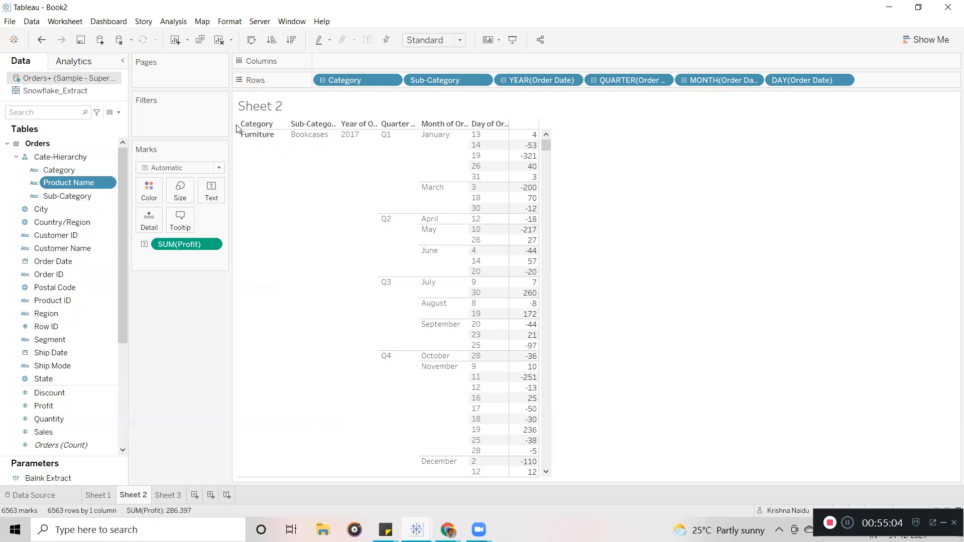
Toggle the Category pill's drill icon until the rows show Category and Product Name.
click(322, 80)
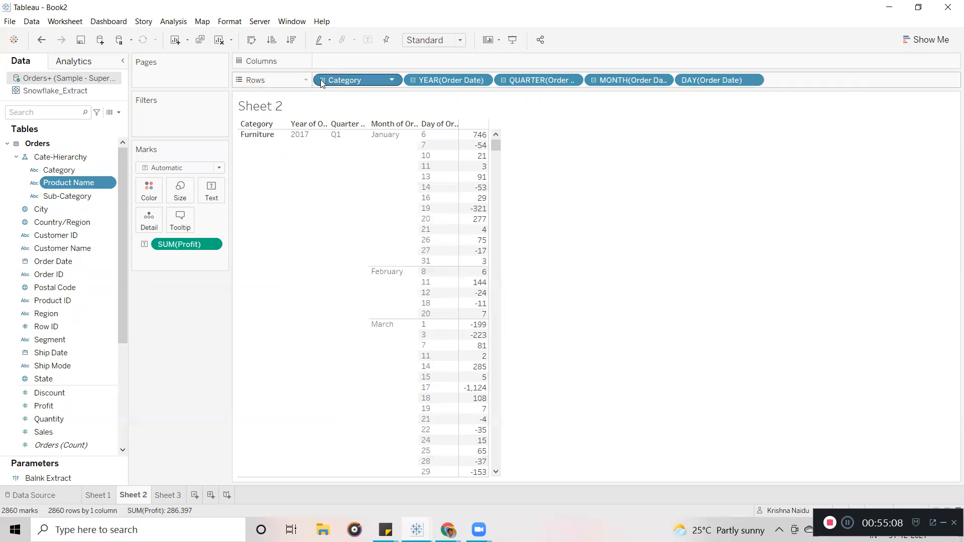
click(322, 81)
click(322, 81)
click(322, 81)
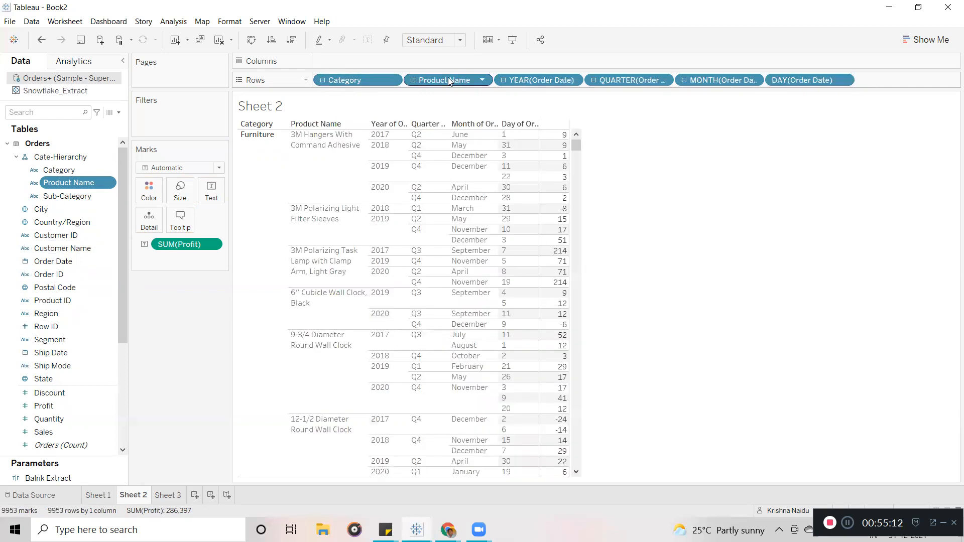
Remove the Order Date levels from Rows, drill down to Sub-Category, and move Sub-Category above Product Name.
click(503, 81)
drag(522, 81, 56, 279)
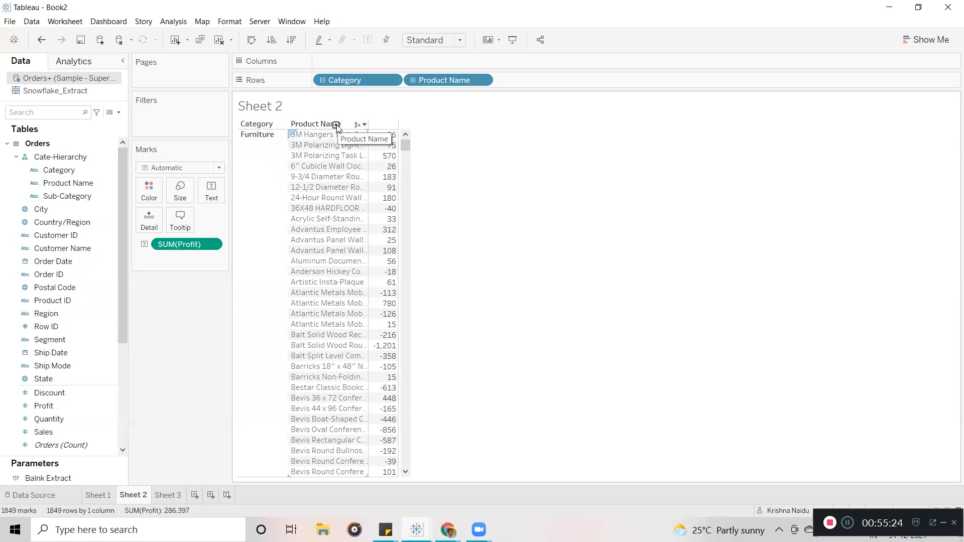
click(336, 125)
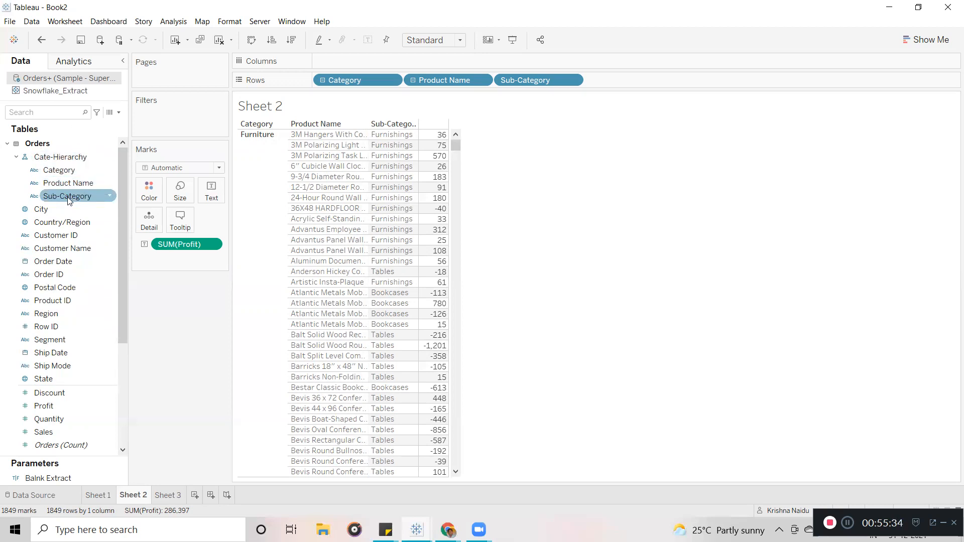
mouse_move(59, 198)
mouse_down()
mouse_move(74, 193)
mouse_move(69, 172)
mouse_move(67, 184)
mouse_up()
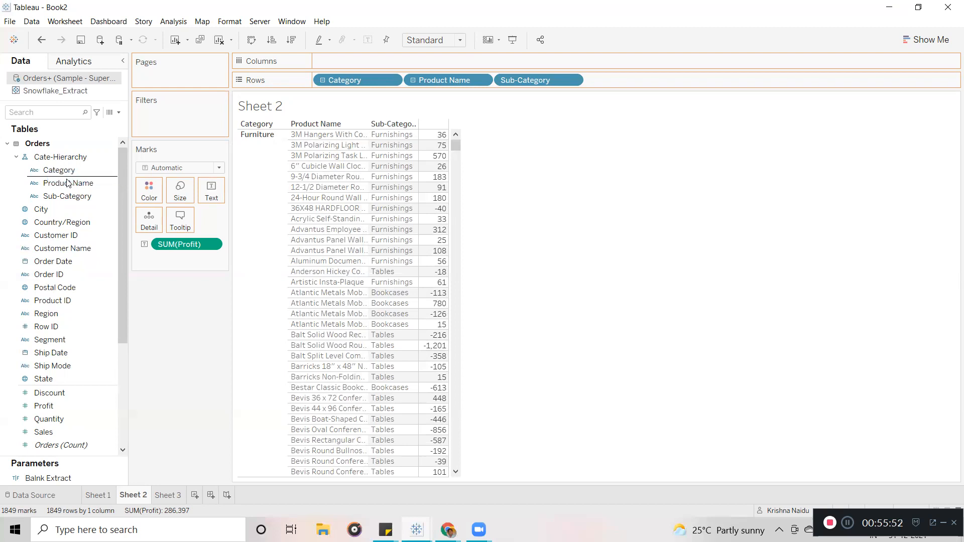
Test the Rows pill drill icons from Category to Sub-Category to Product Name and back.
click(324, 81)
click(323, 80)
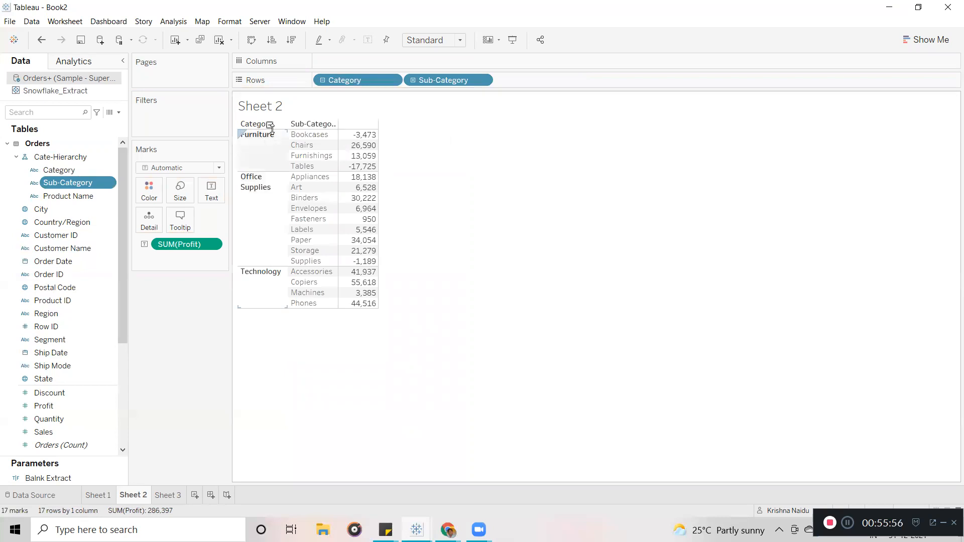
click(410, 81)
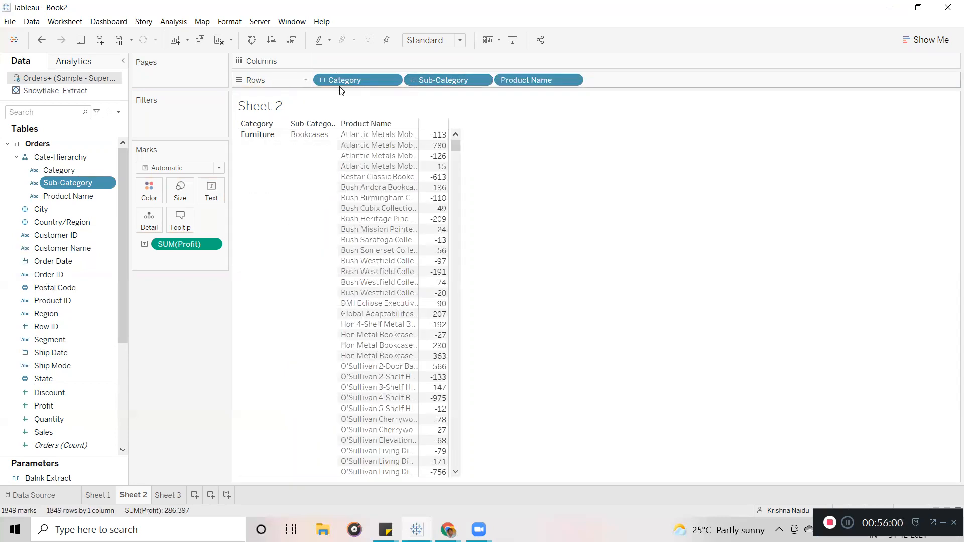
click(325, 82)
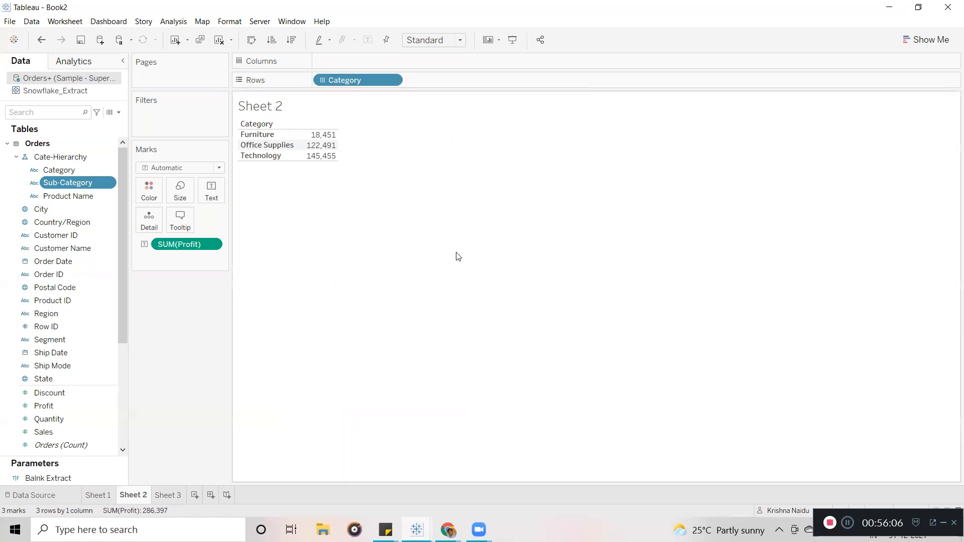
Drill the table headers between categories, sub-categories and product names, ending on three Category totals.
mouse_move(276, 125)
click(276, 124)
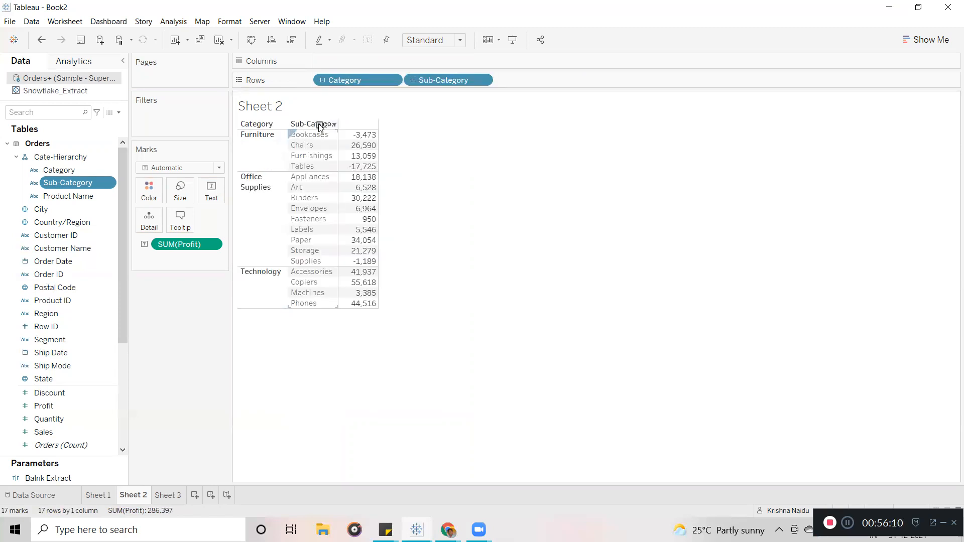
click(320, 125)
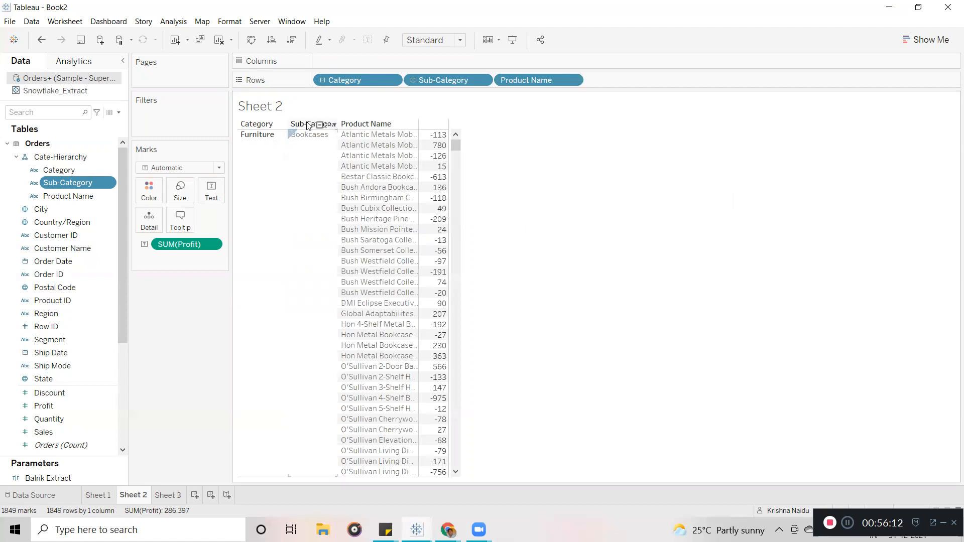
click(320, 125)
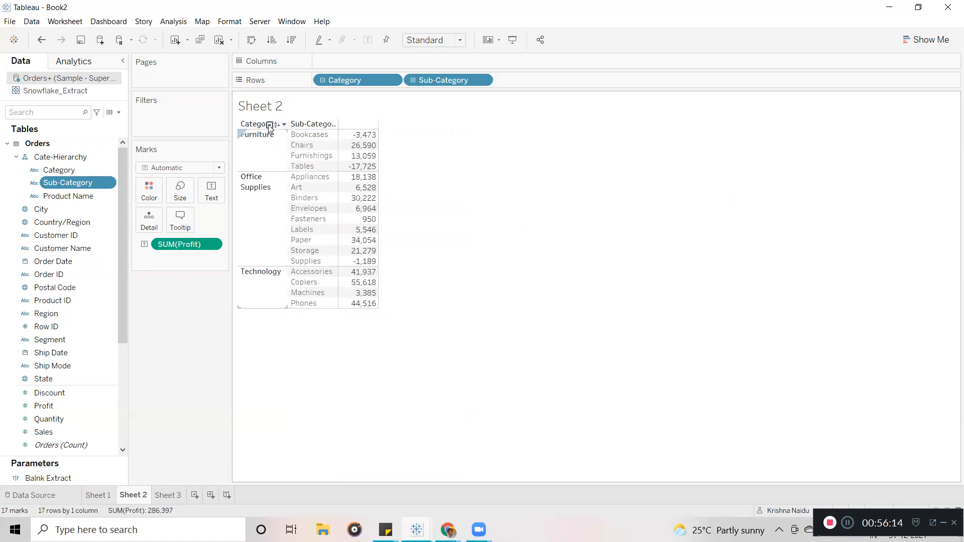
click(271, 125)
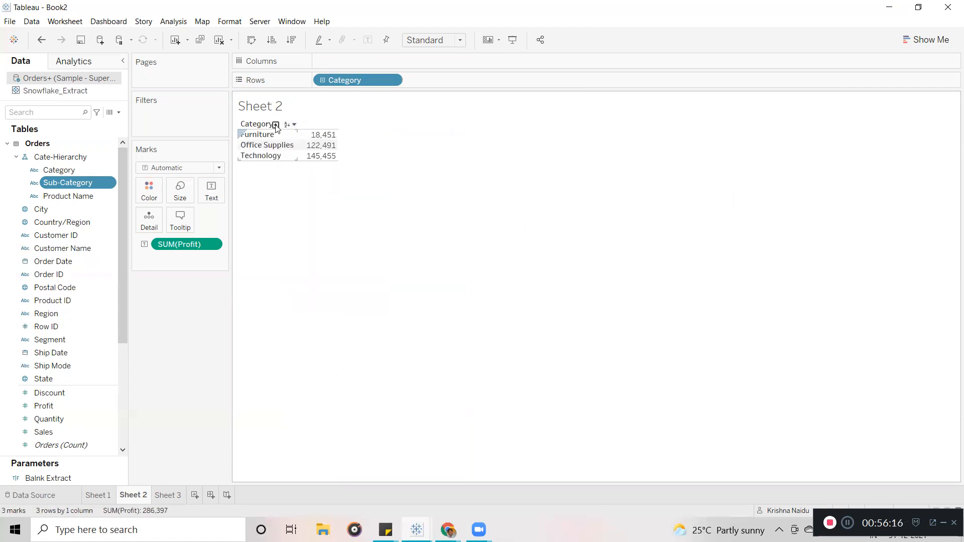
click(276, 124)
click(320, 125)
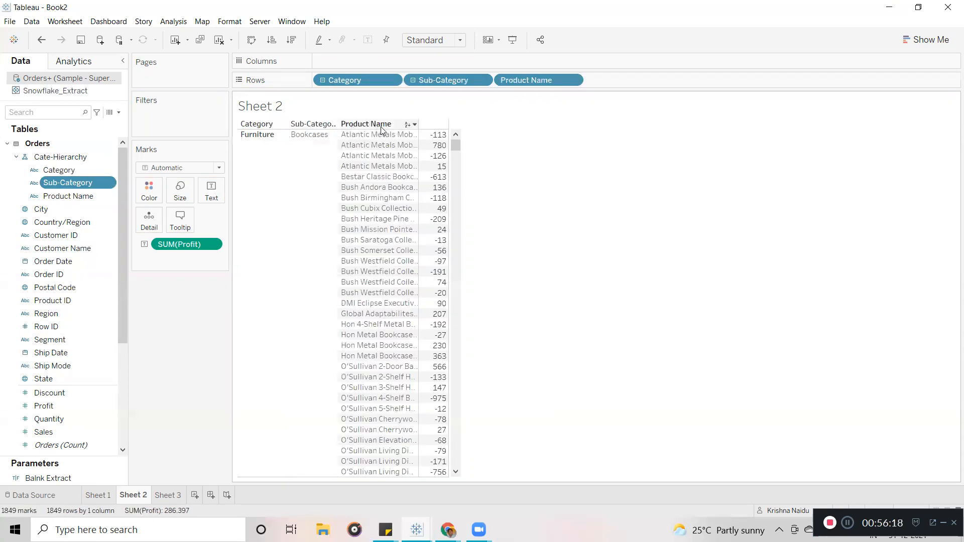
click(276, 125)
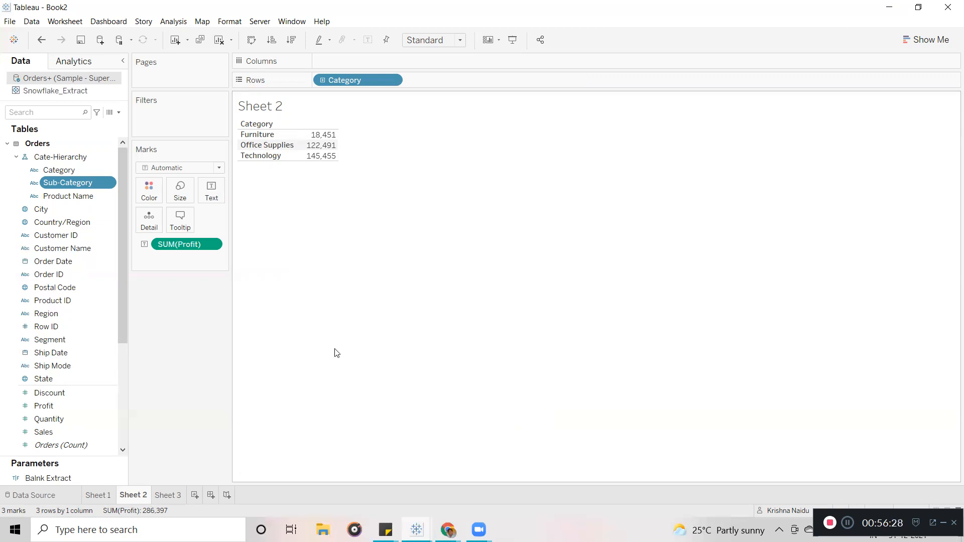
click(275, 125)
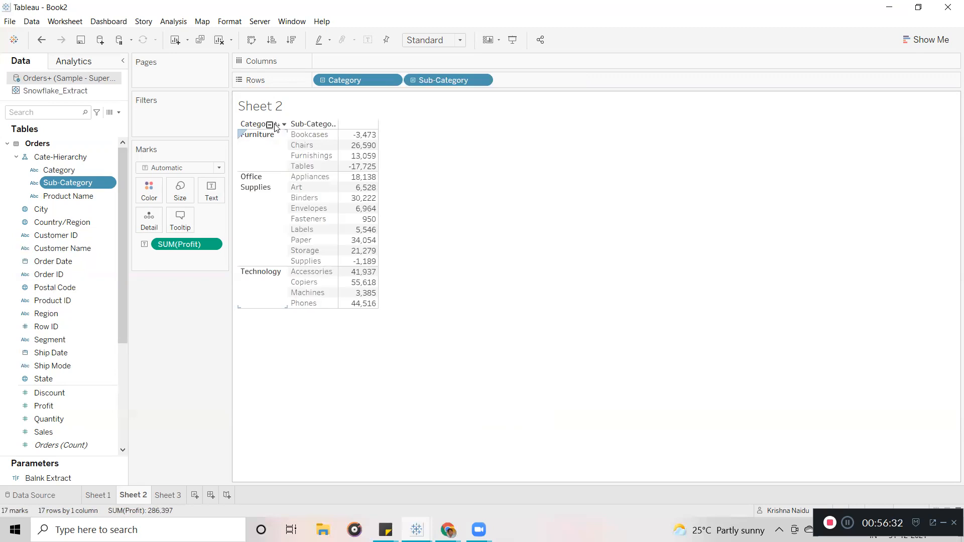
click(320, 125)
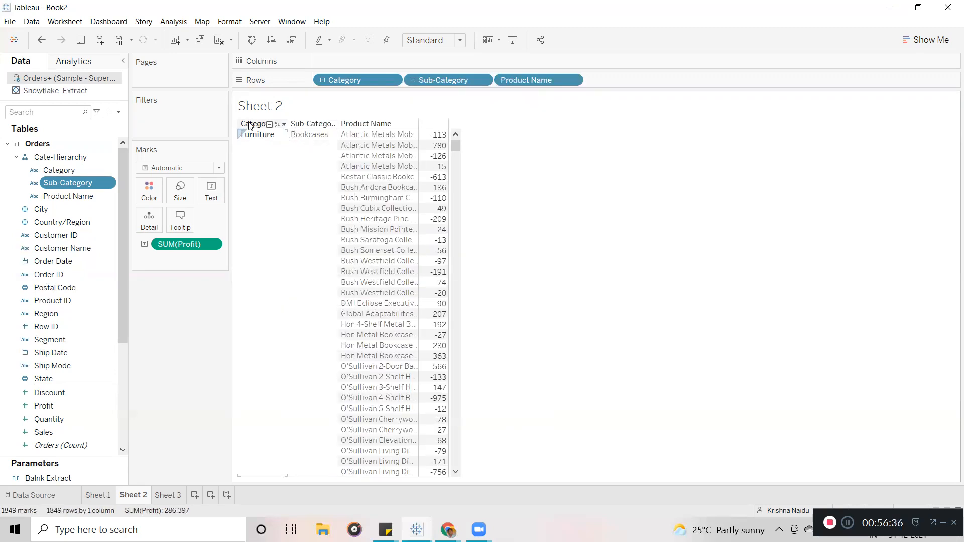
click(270, 125)
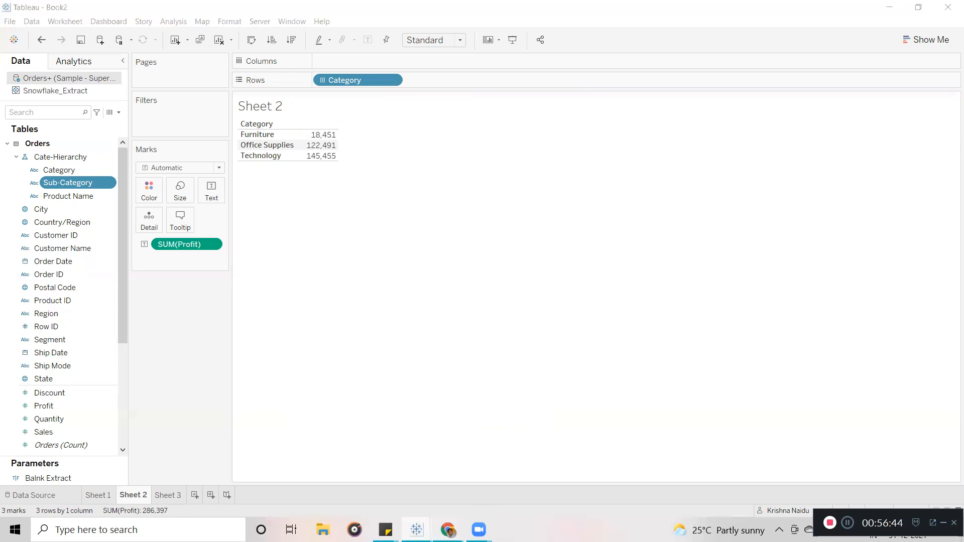
Switch to the Chrome Site Status page and refresh the Background Tasks for Extracts view.
mouse_move(449, 530)
click(404, 470)
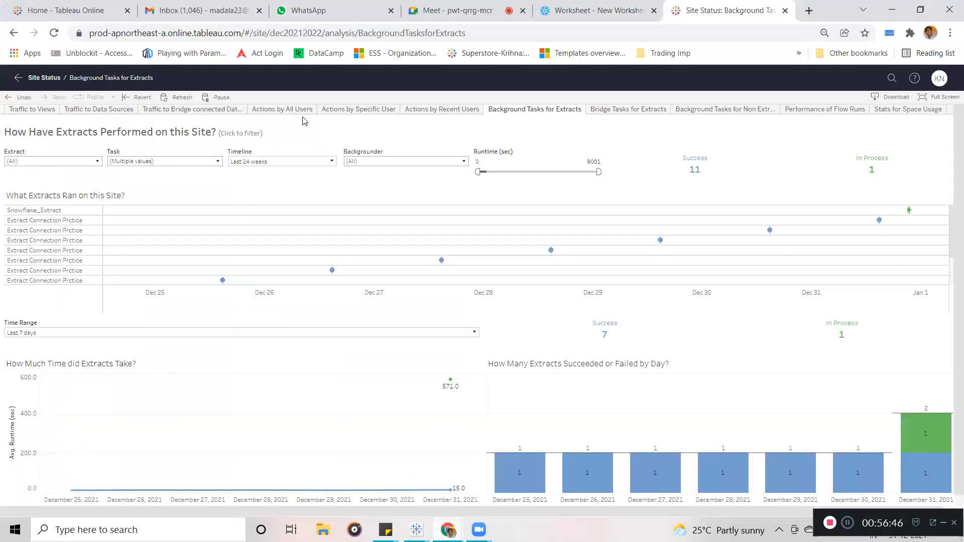
click(175, 98)
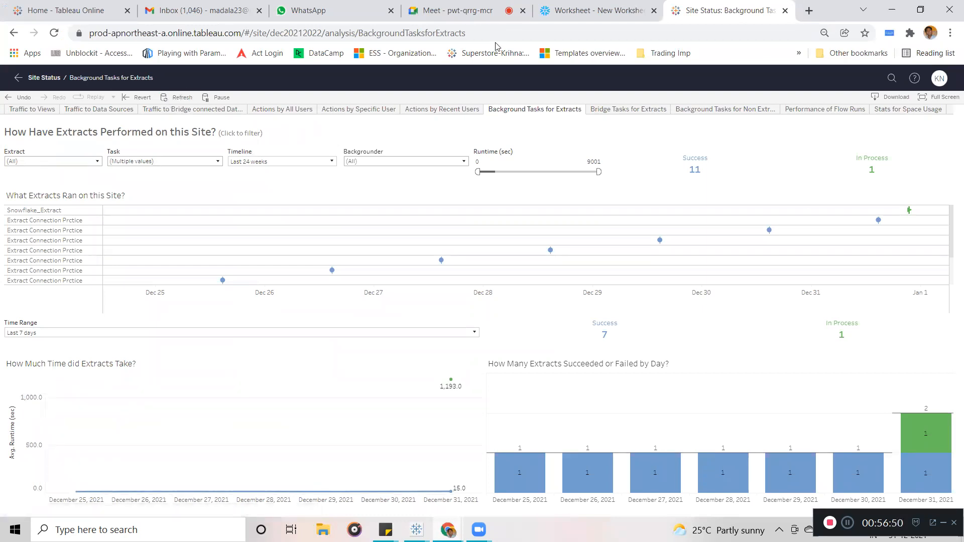
mouse_move(908, 211)
Return to the workbook and collapse the Orders, People and Returns tables in the Data pane.
click(892, 10)
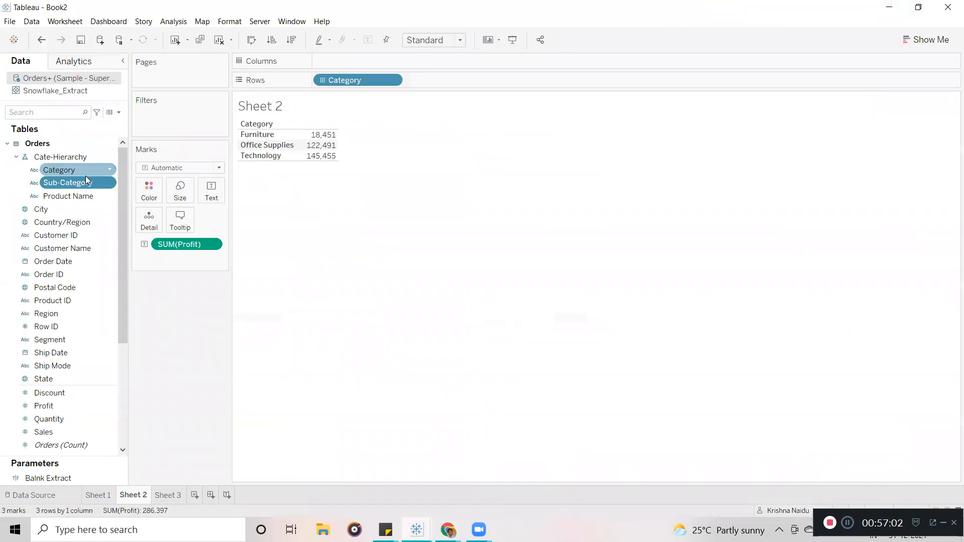
click(9, 143)
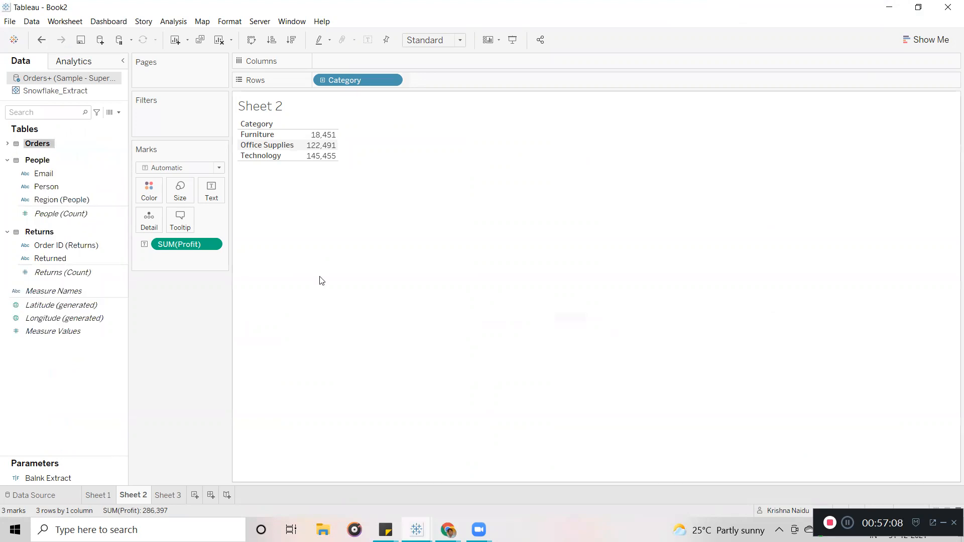
click(7, 161)
click(7, 177)
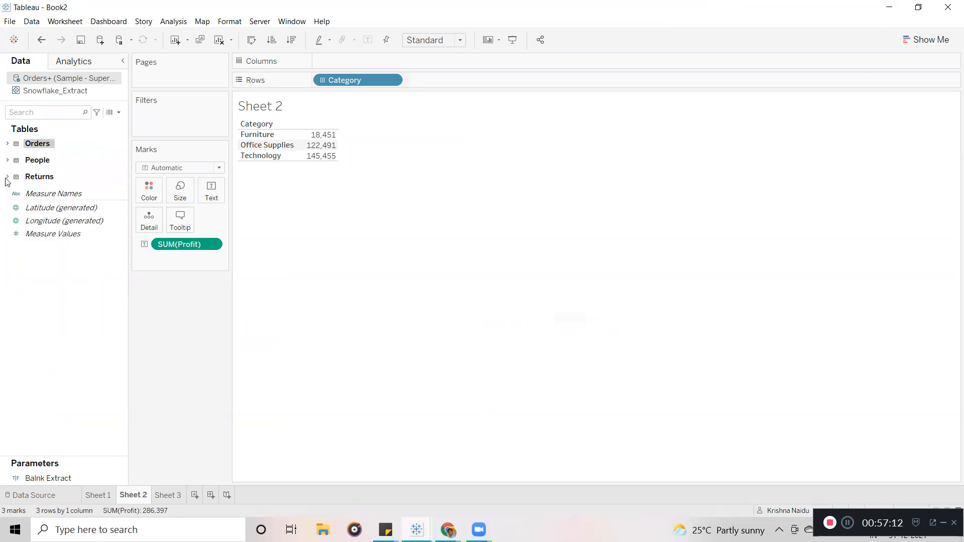
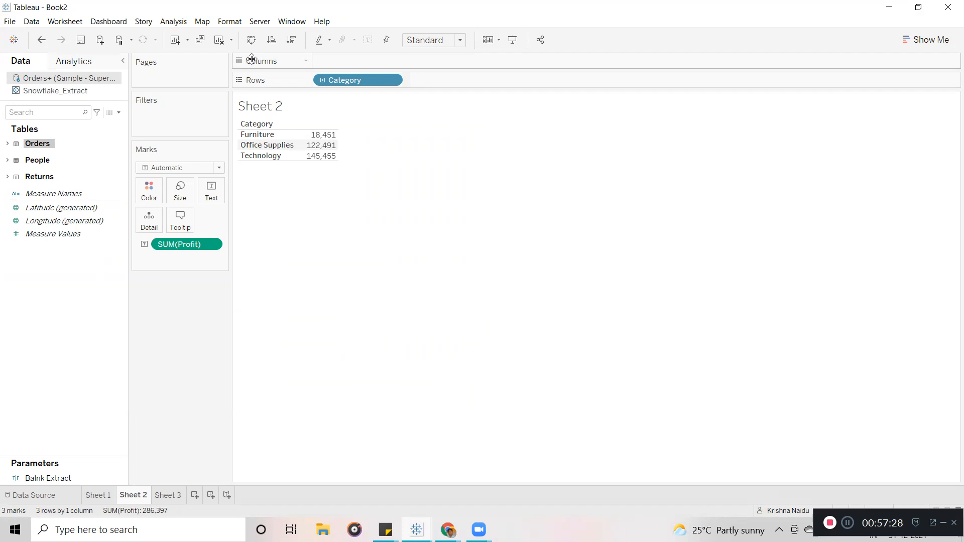
Remove Category and SUM(Profit) from the Sheet 2 view.
click(394, 81)
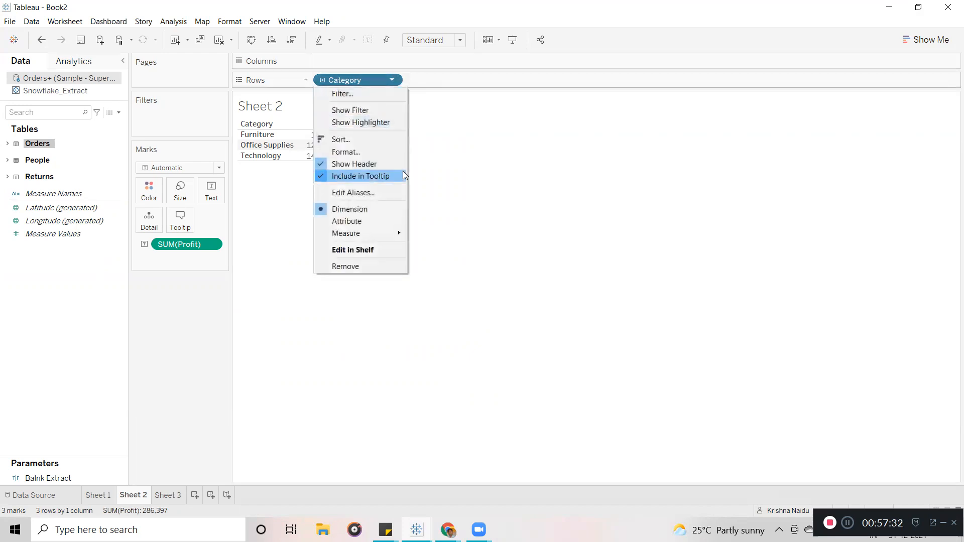
click(366, 285)
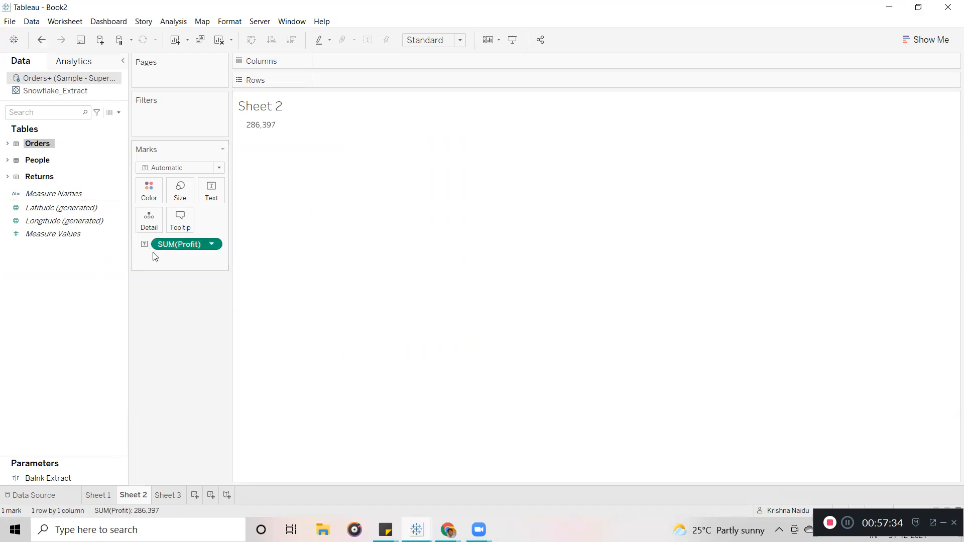
drag(156, 247, 64, 340)
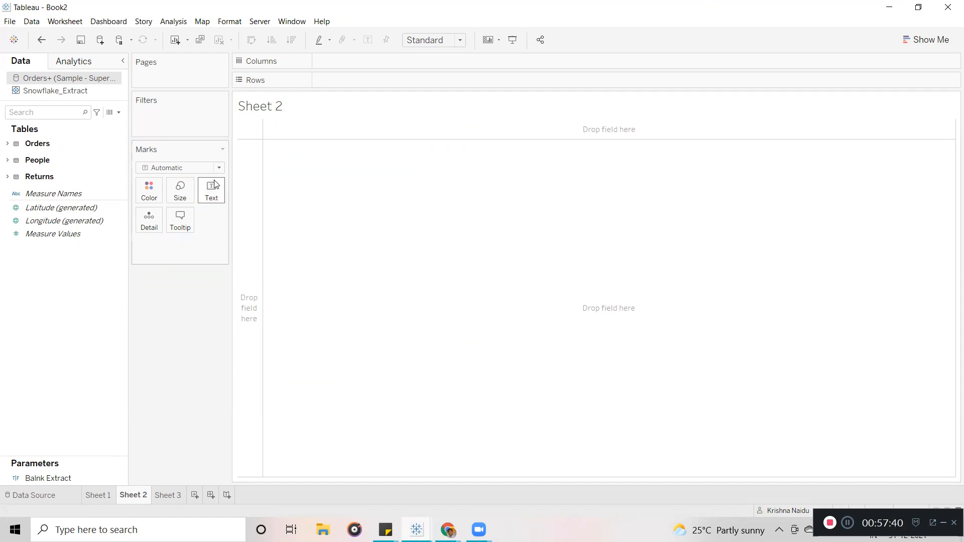
Put Category back on Rows and plot Profit as horizontal bars per Category.
click(7, 144)
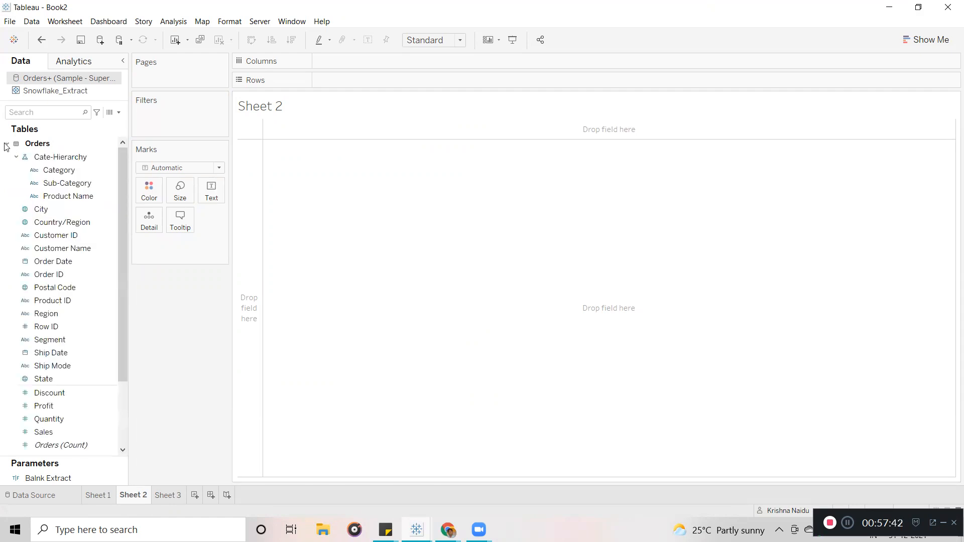
drag(60, 170, 354, 79)
click(8, 144)
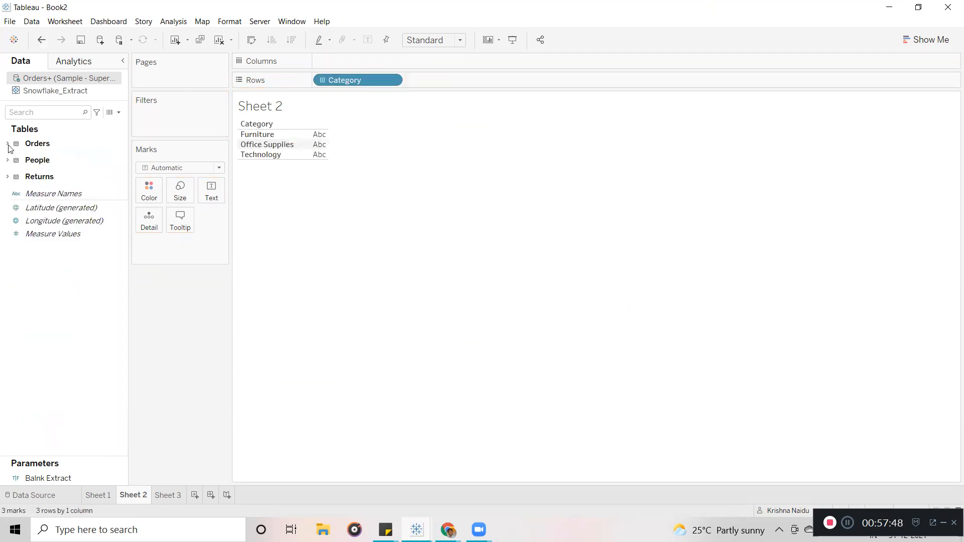
click(8, 145)
drag(123, 276, 126, 327)
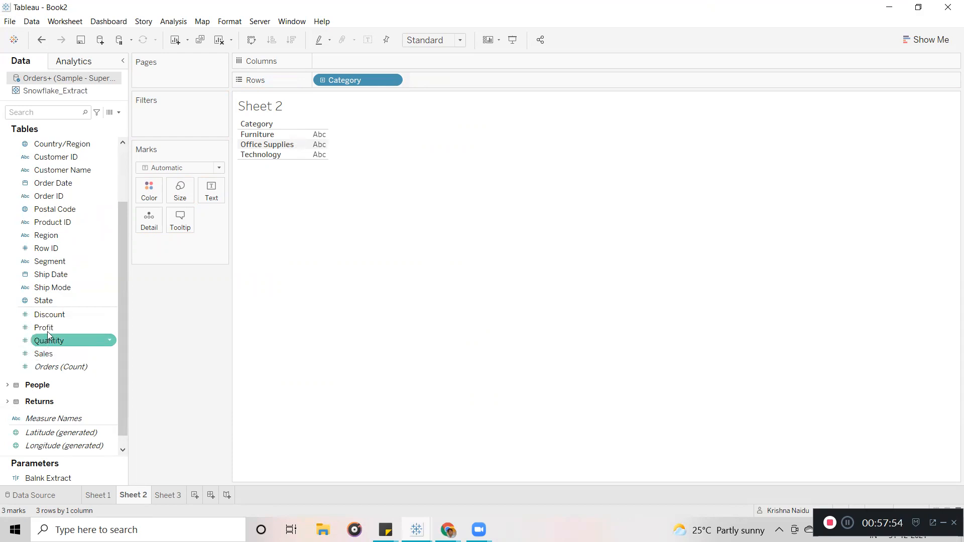
drag(48, 328, 345, 61)
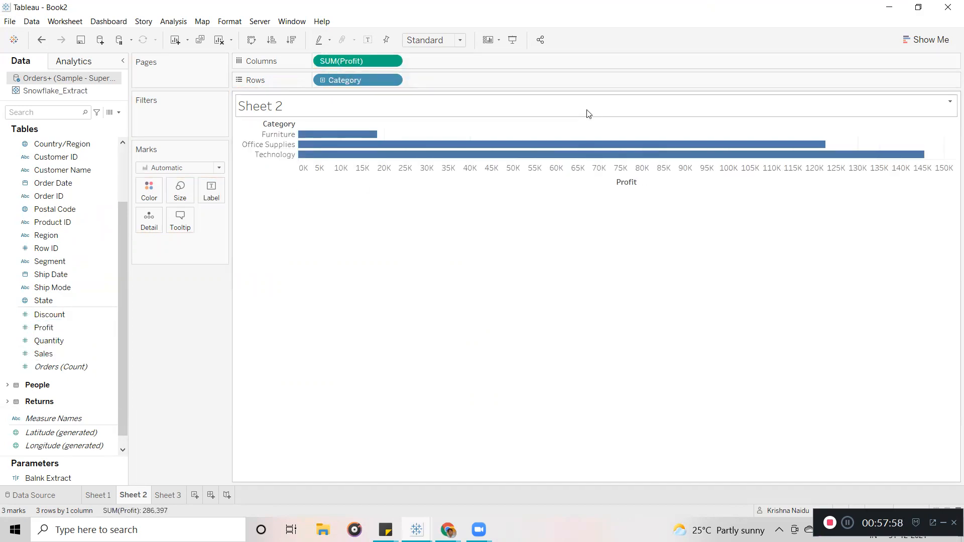
Sort the categories by profit descending and stretch the bar chart taller.
click(627, 125)
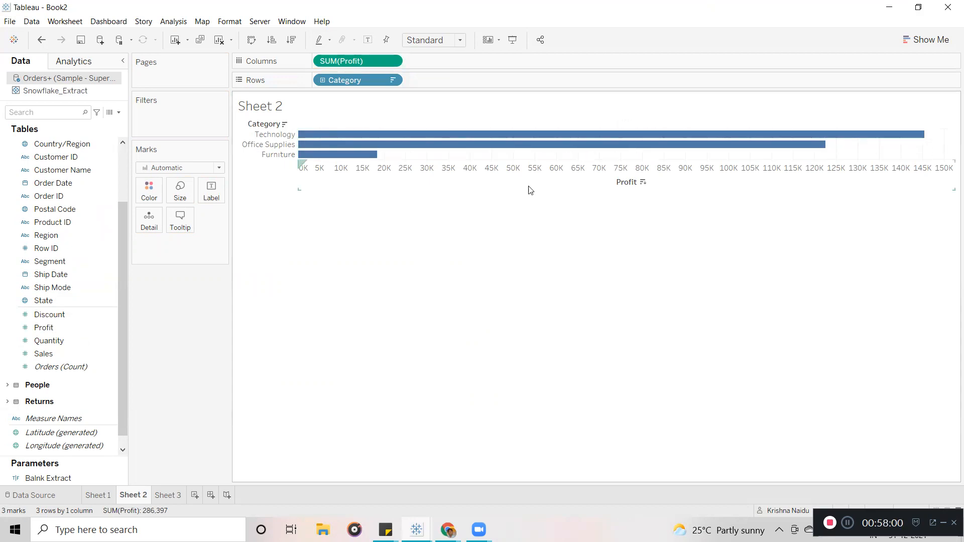
click(505, 185)
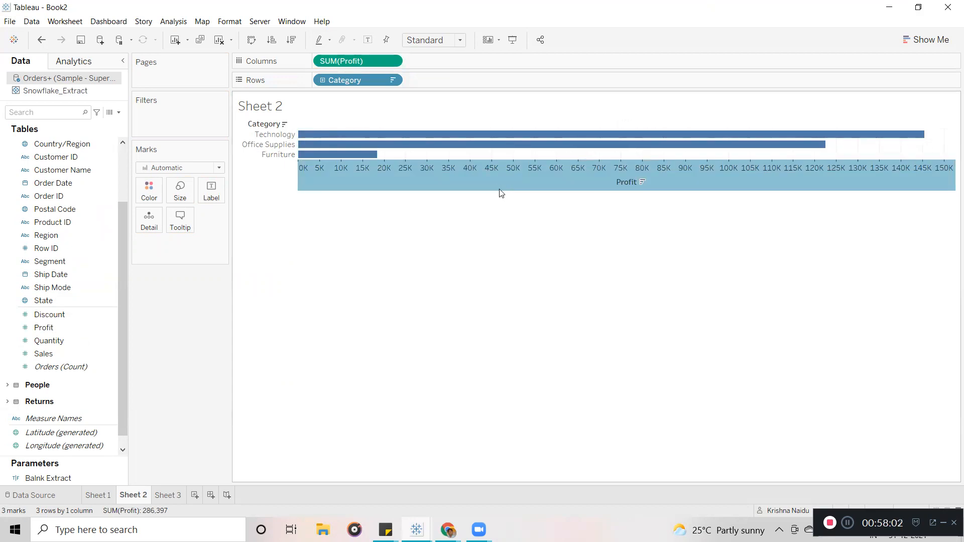
drag(499, 193, 497, 305)
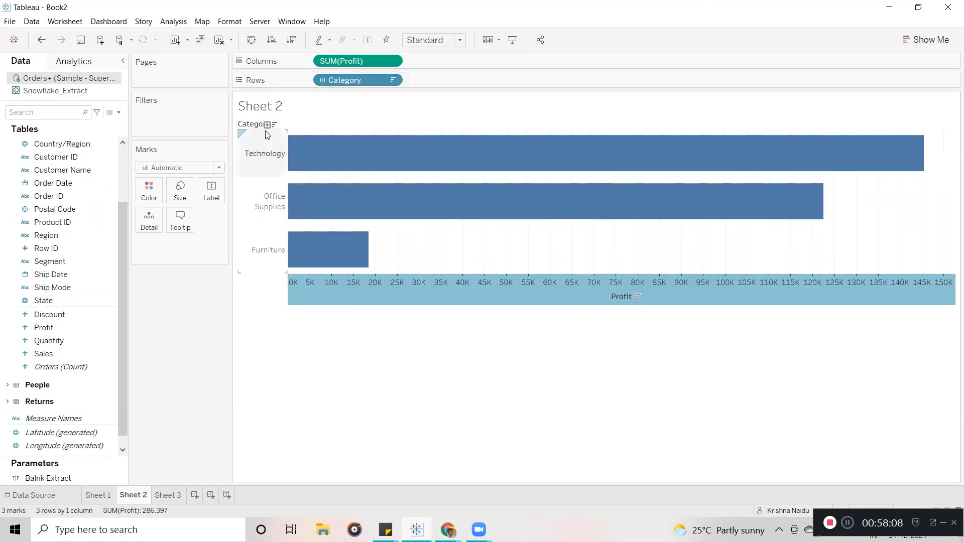
Drill Category down to Sub-Category and Product Name, then collapse back to Category.
click(268, 125)
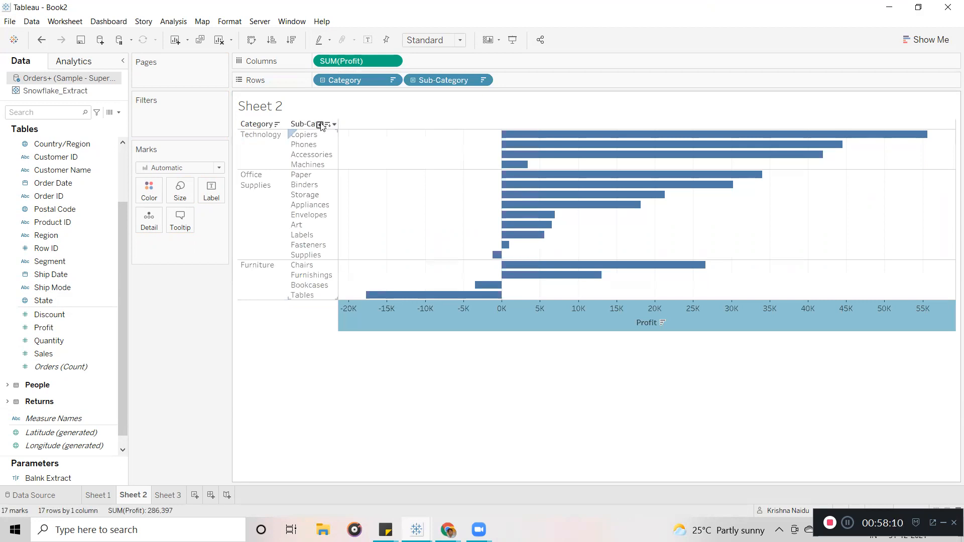
click(321, 124)
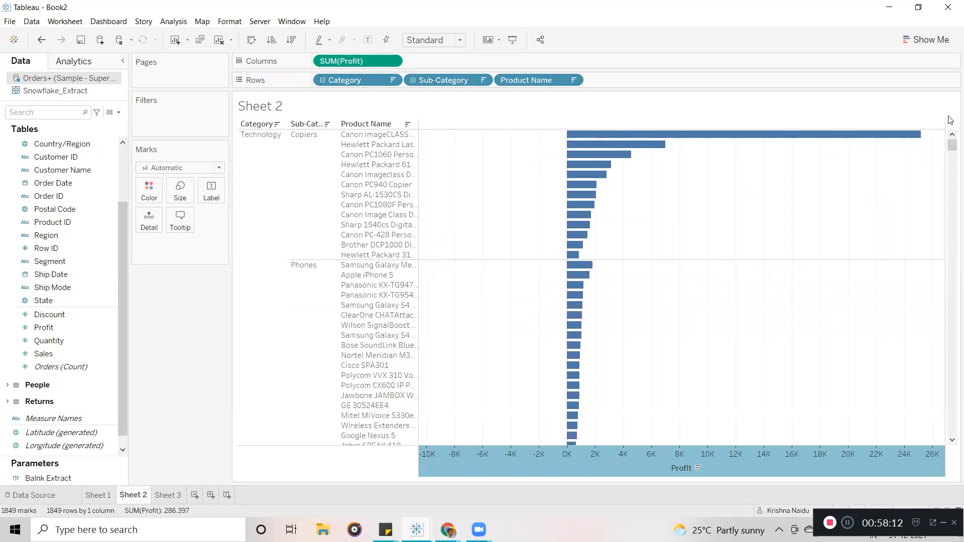
mouse_move(952, 145)
mouse_down()
mouse_move(951, 425)
mouse_move(952, 145)
mouse_up()
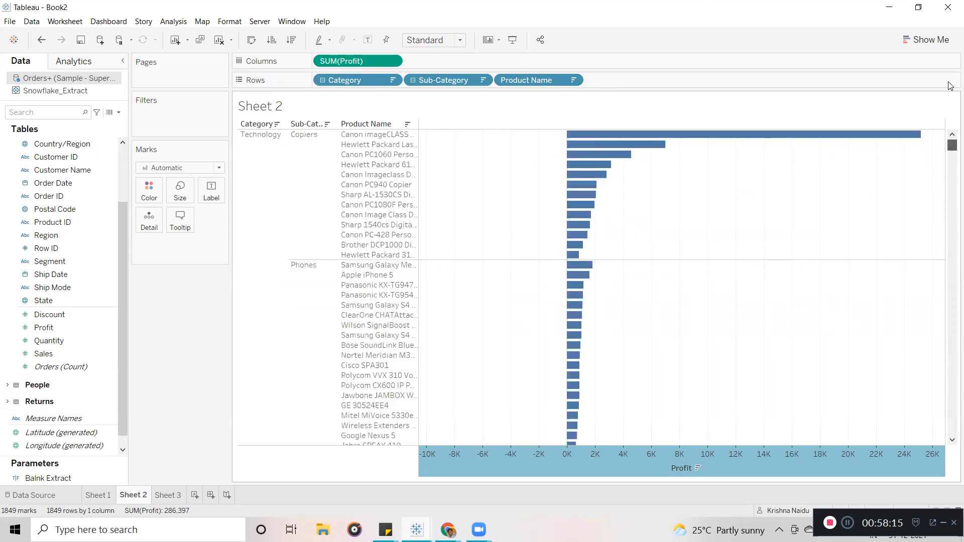
click(268, 126)
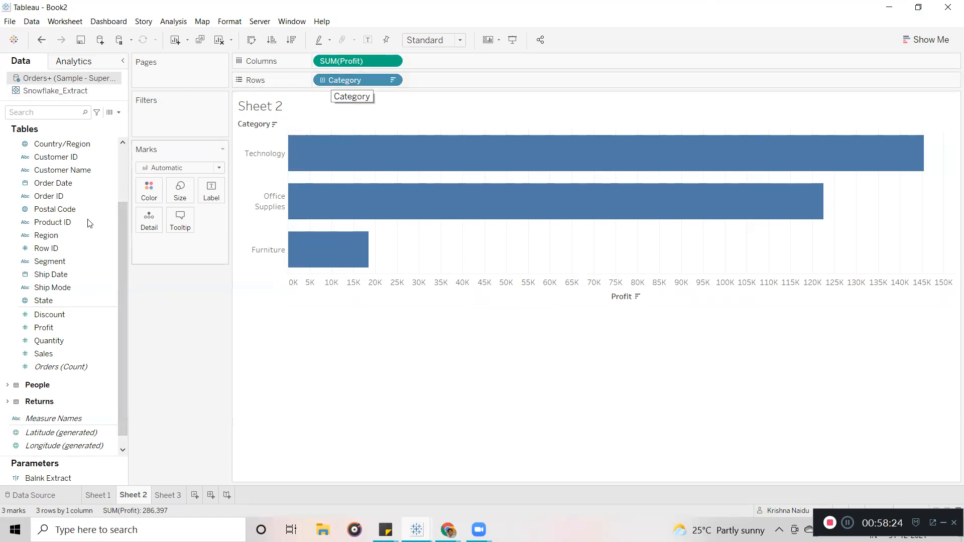
Add Region to Rows ahead of Category, splitting the Profit bars by region.
mouse_move(46, 235)
mouse_down()
mouse_move(289, 77)
mouse_move(316, 79)
mouse_move(280, 281)
mouse_move(254, 194)
mouse_move(258, 323)
mouse_up()
click(258, 323)
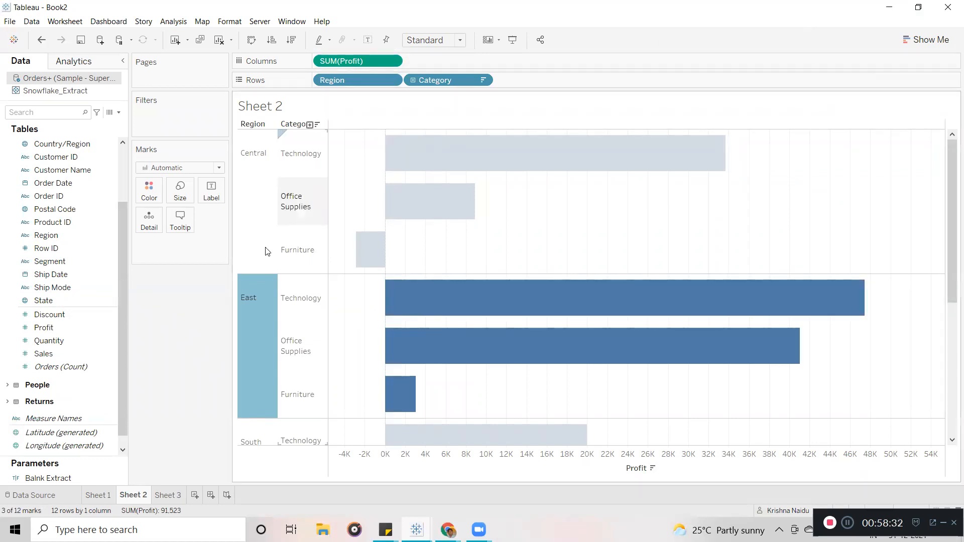
click(195, 339)
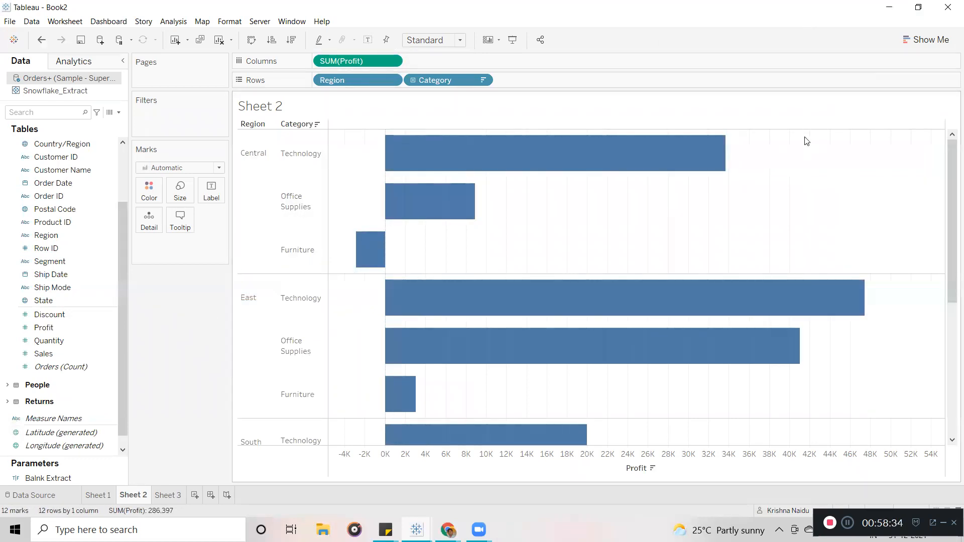
Expand Orders, inspect the City field's options menu, and collapse the Cate-Hierarchy folder.
scroll(123, 217, up, 3)
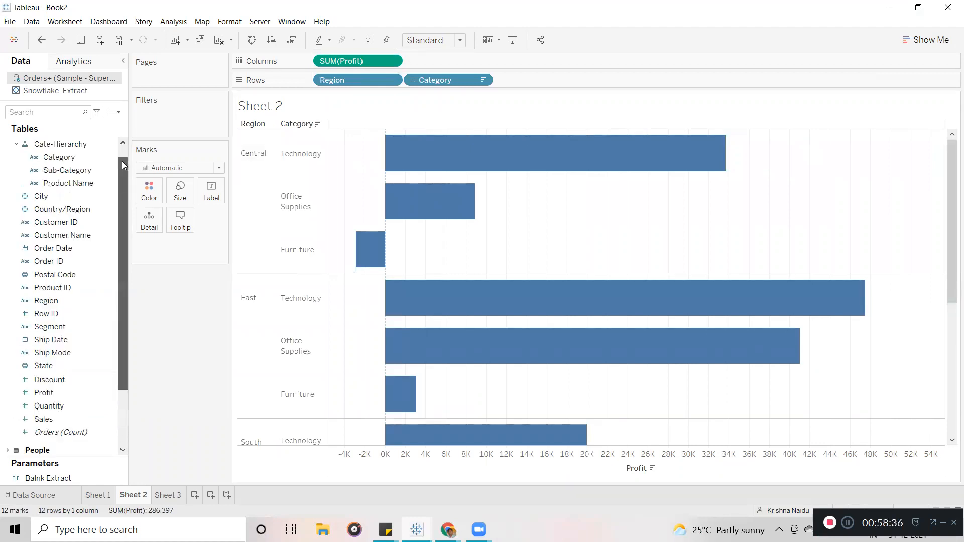
click(7, 144)
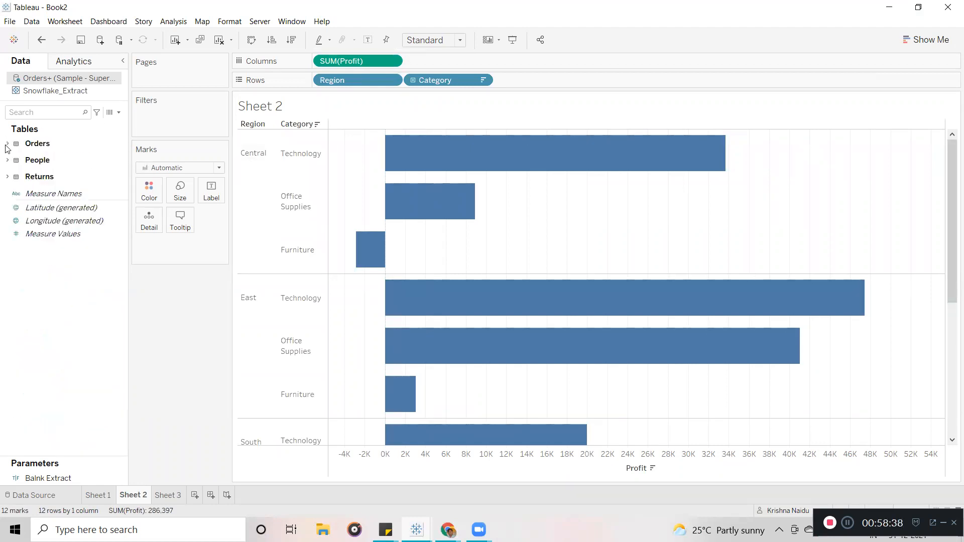
click(7, 144)
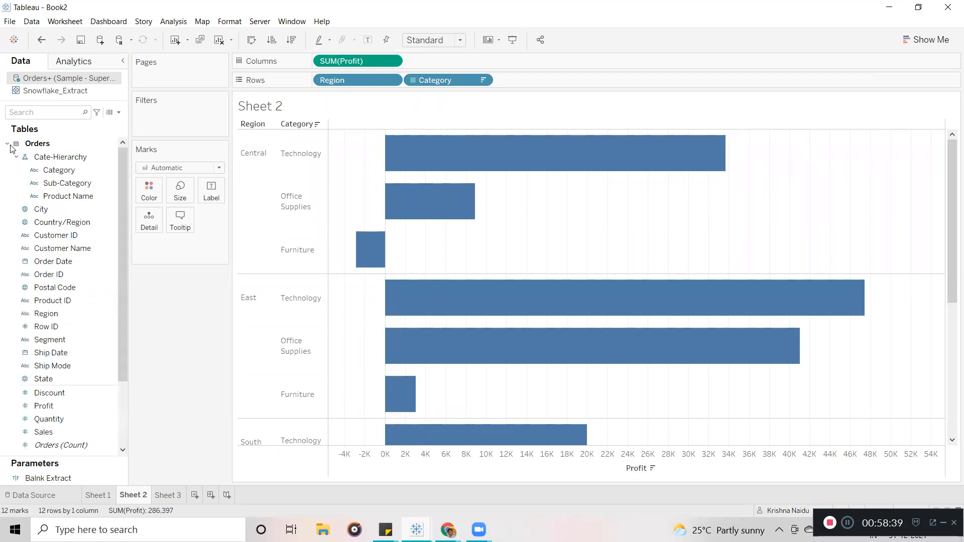
right_click(97, 214)
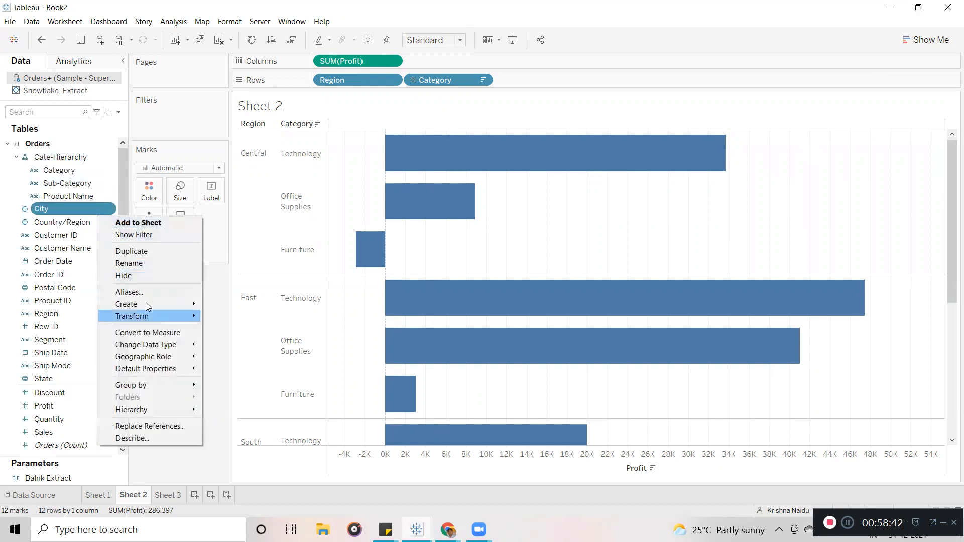
click(218, 351)
click(7, 143)
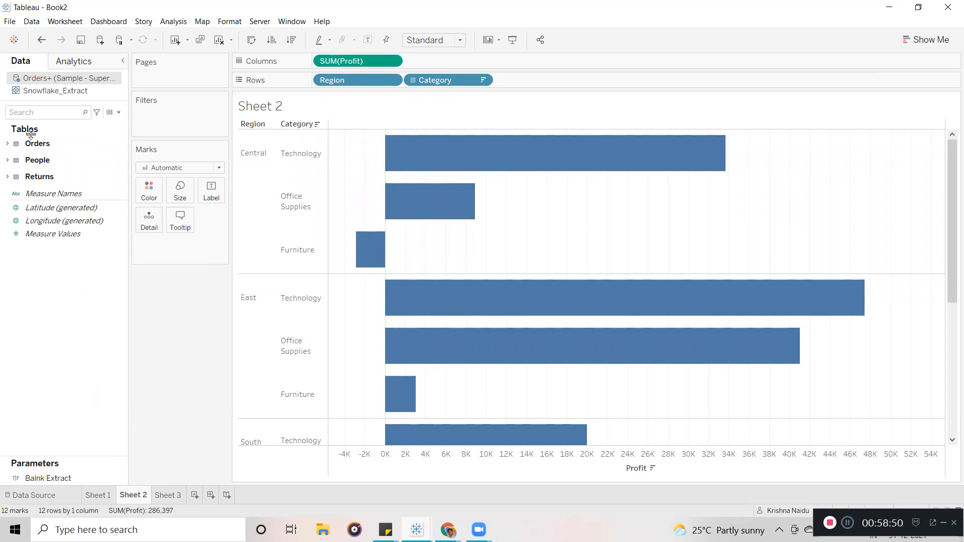
click(8, 144)
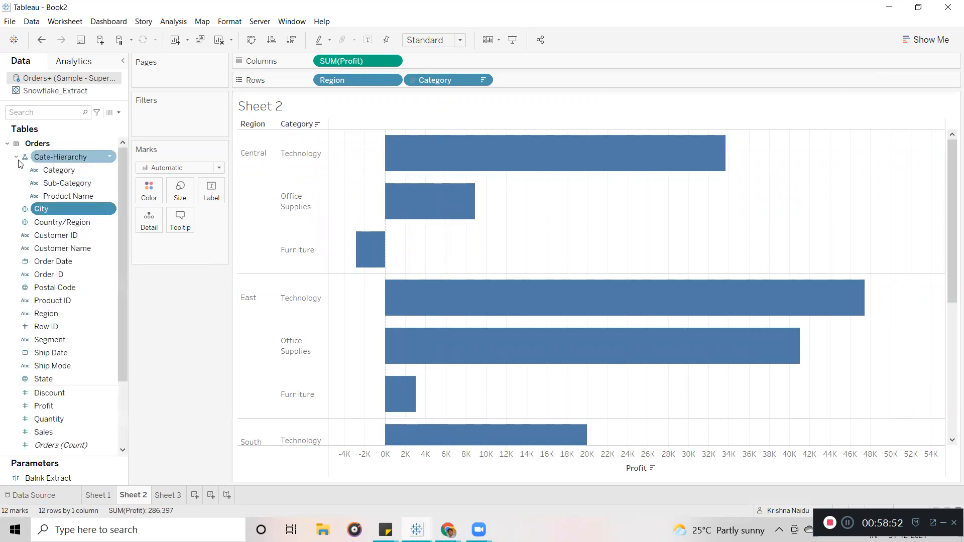
click(16, 156)
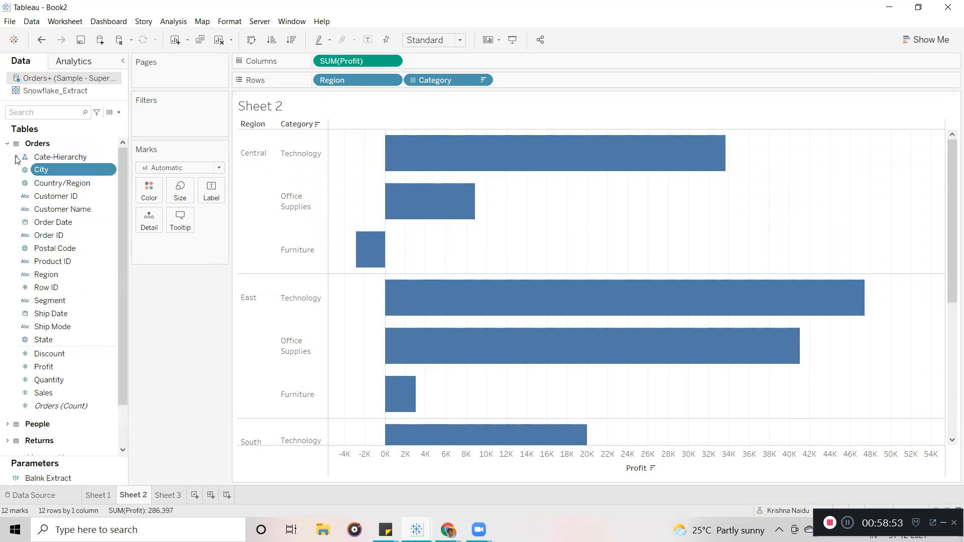
click(108, 172)
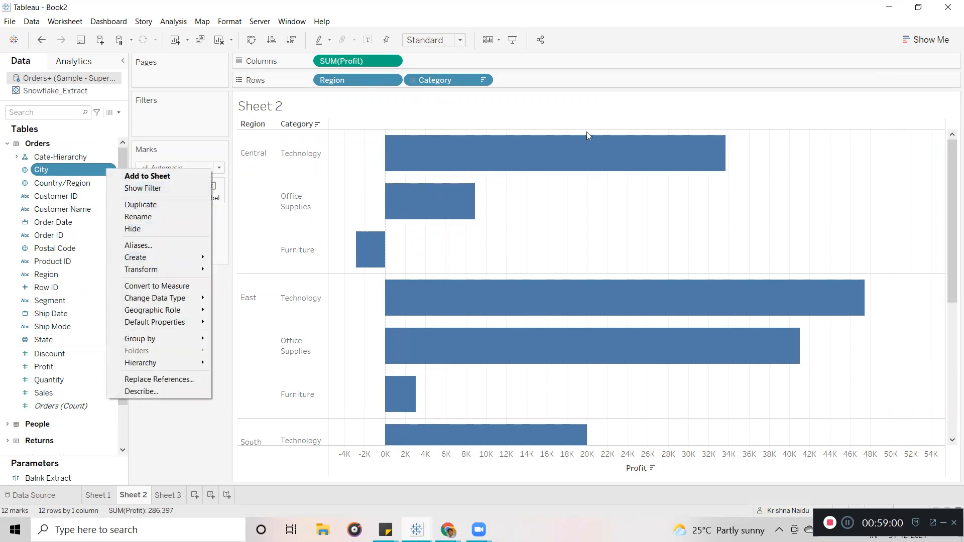
click(187, 456)
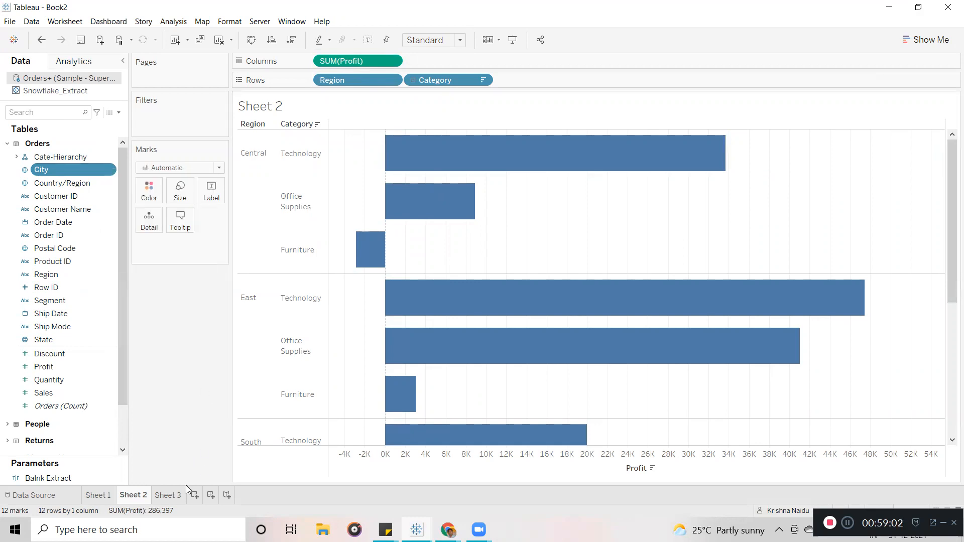
click(195, 495)
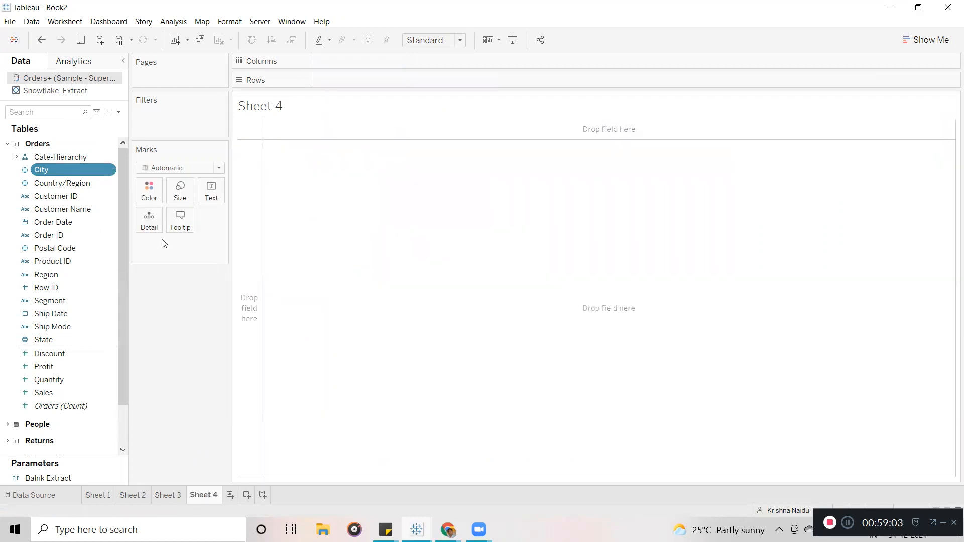
click(111, 171)
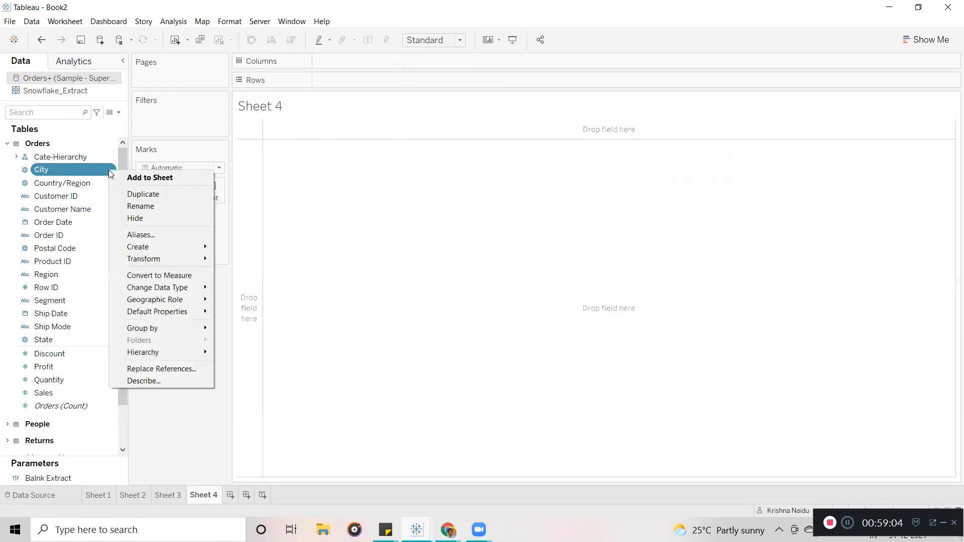
click(135, 178)
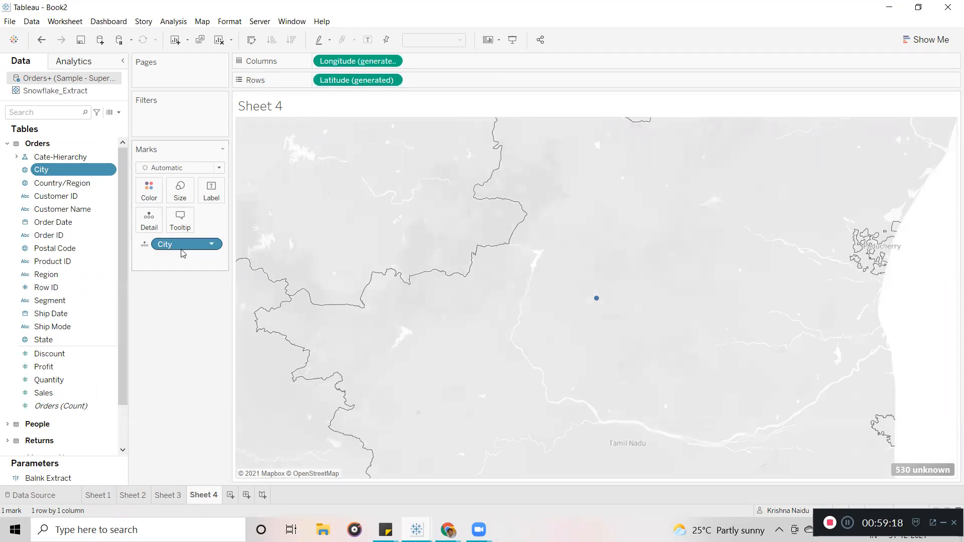
click(219, 40)
drag(41, 170, 80, 193)
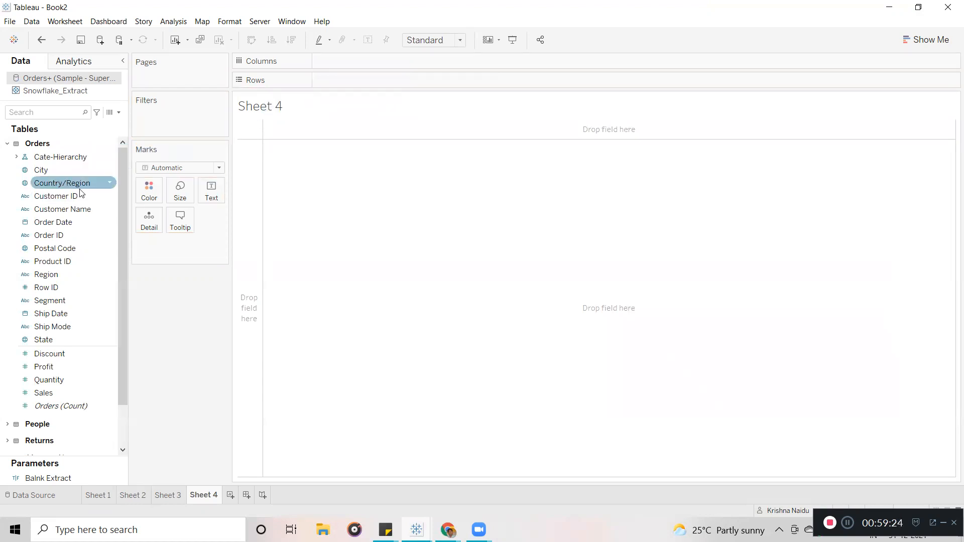
click(108, 172)
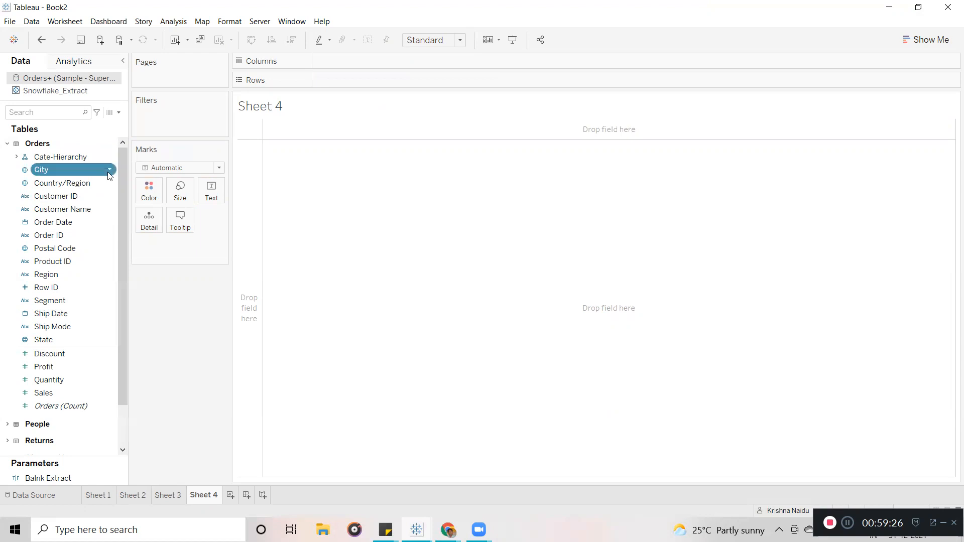
right_click(110, 174)
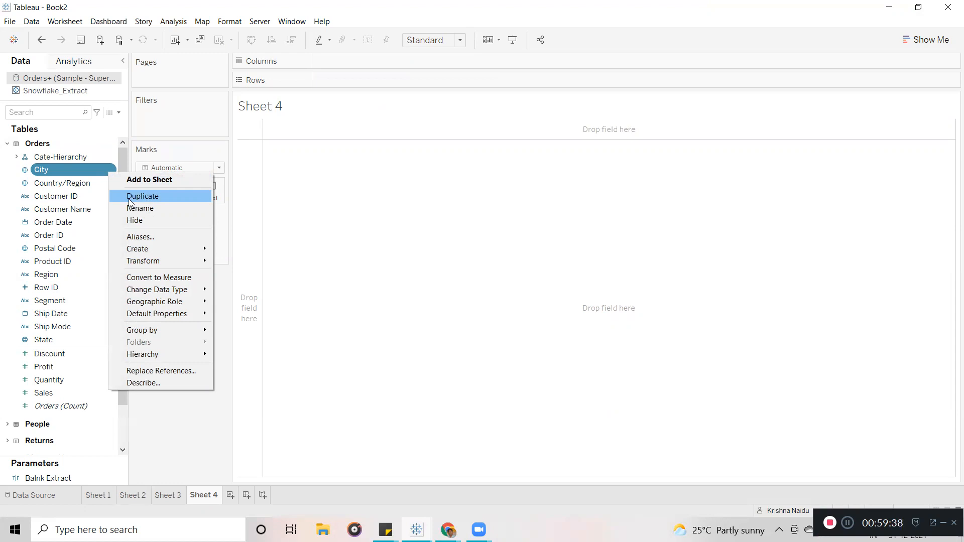
click(485, 28)
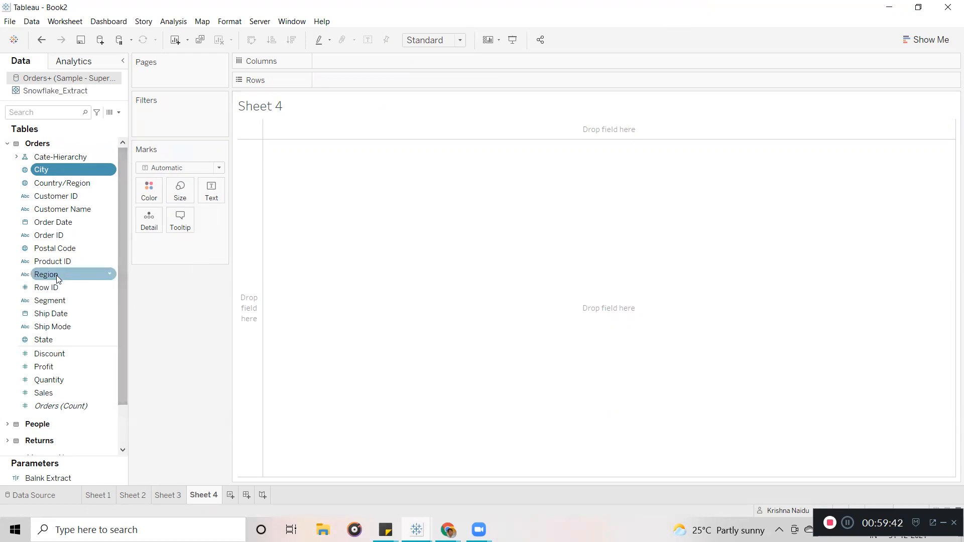
Chart Profit by Region on Sheet 4 with tall bars sorted descending, then add Sheet 5.
drag(56, 280, 352, 86)
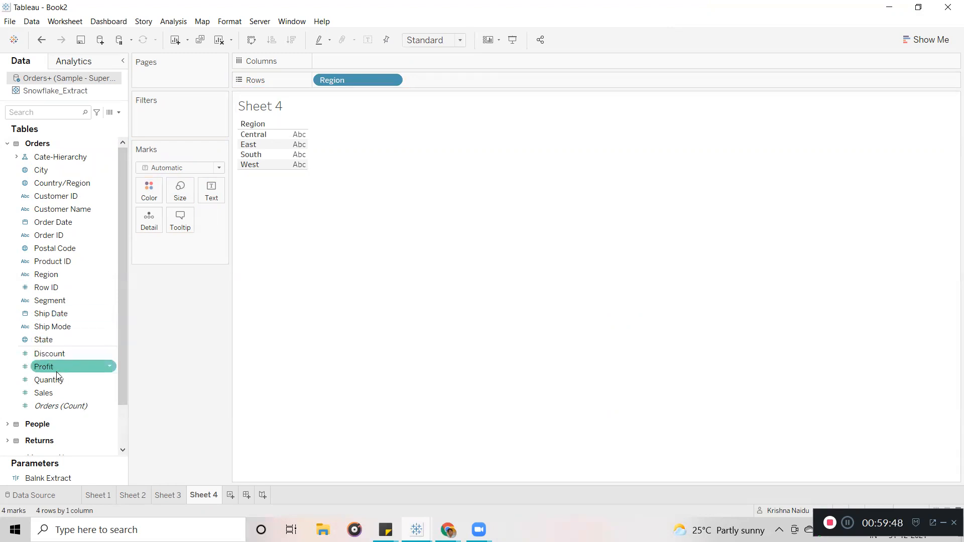
drag(56, 376, 389, 66)
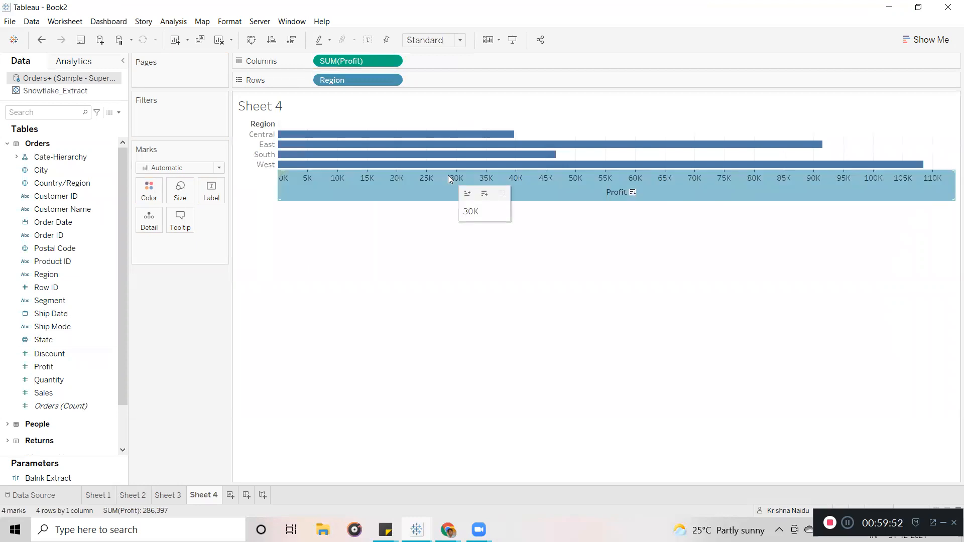
drag(450, 200, 446, 317)
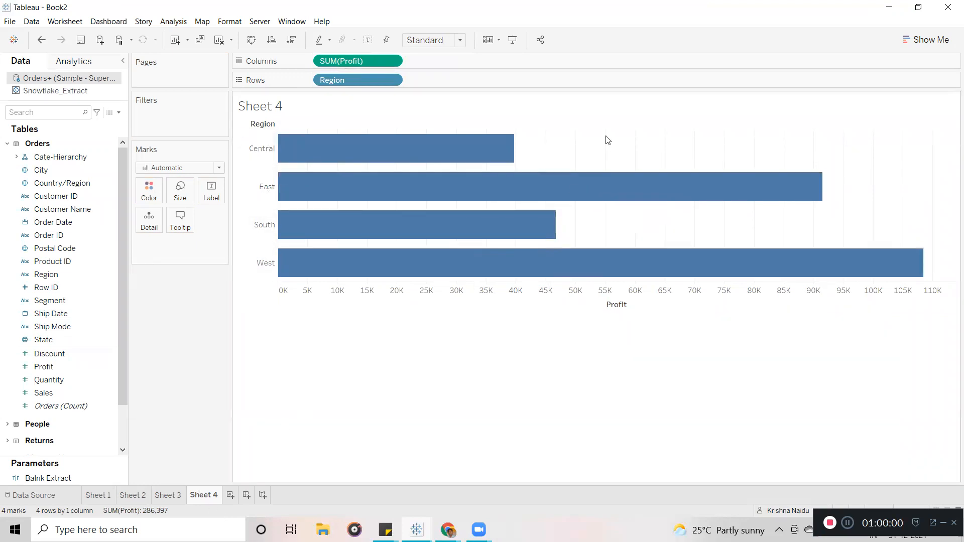
click(616, 126)
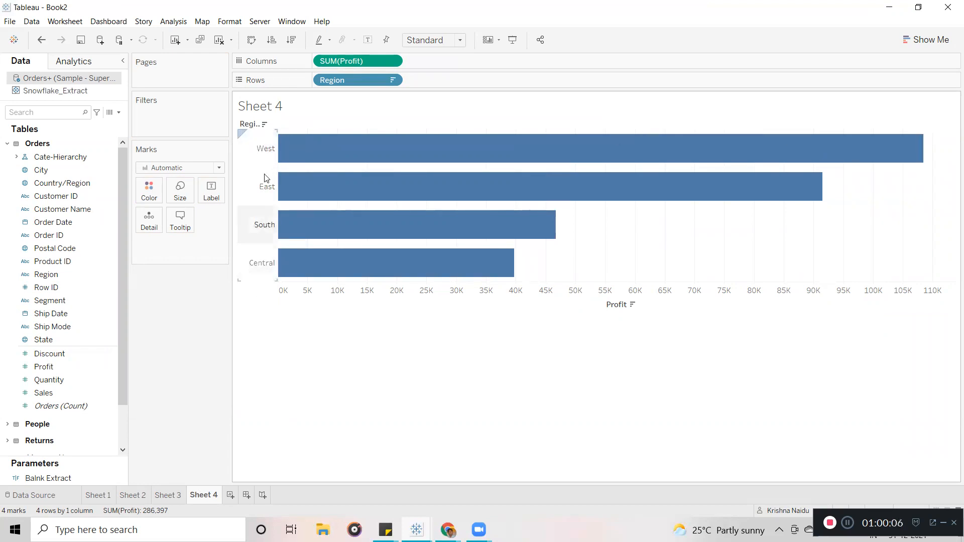
click(231, 498)
Put Region and Category on Sheet 5's Rows and SUM(Profit) on Columns.
drag(46, 274, 358, 74)
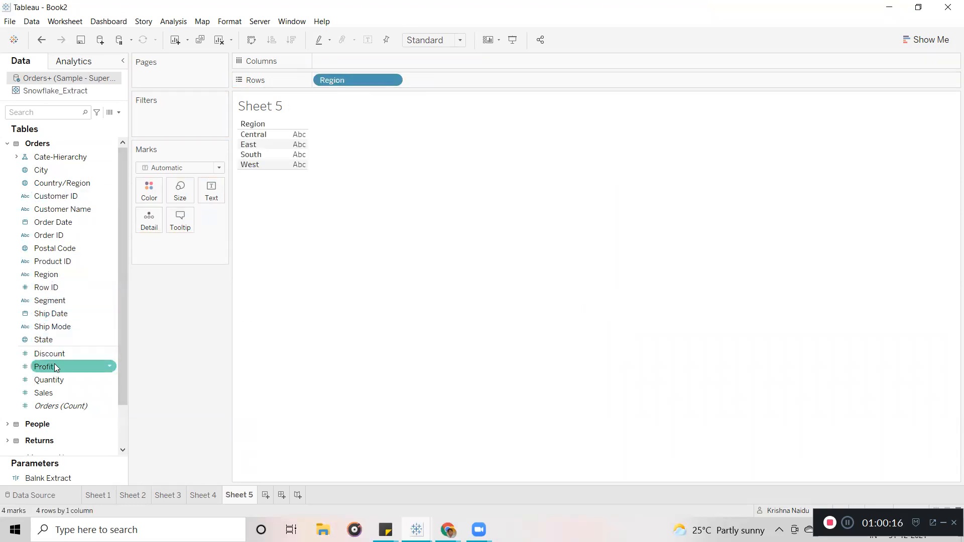
click(17, 157)
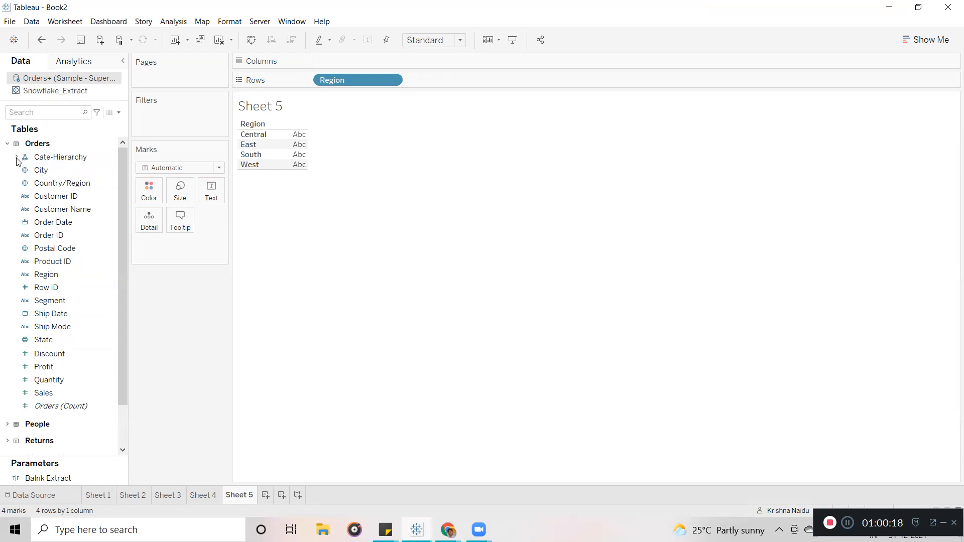
drag(59, 170, 445, 81)
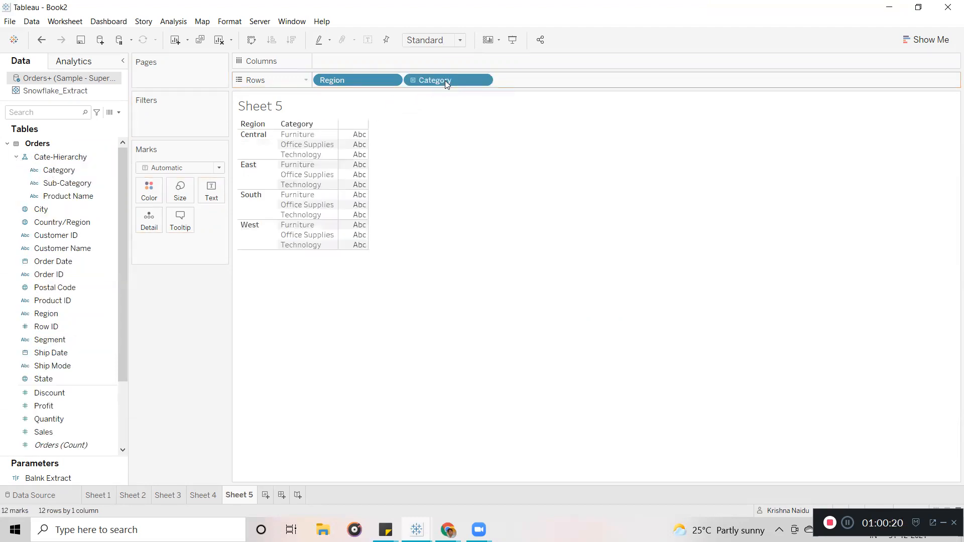
scroll(120, 305, down, 2)
drag(44, 354, 380, 59)
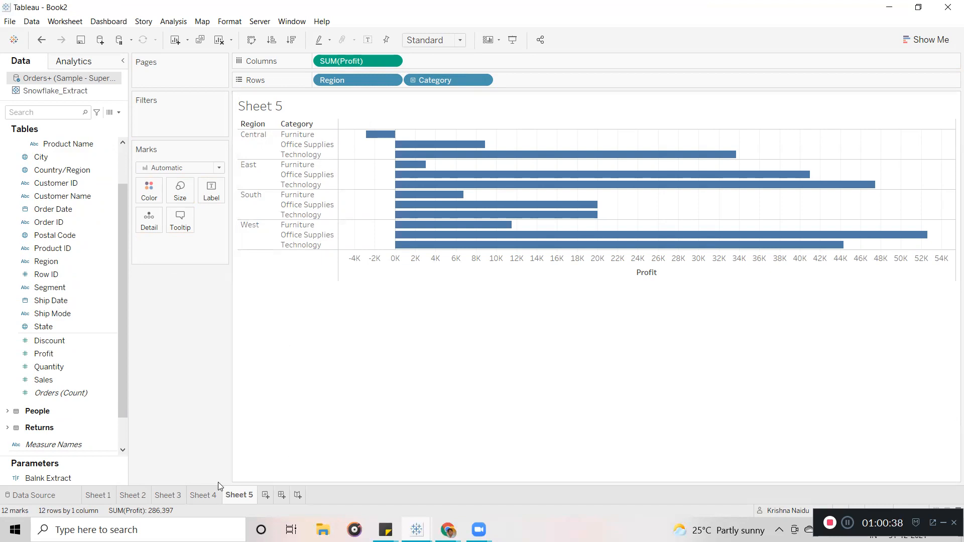
Go back to Sheet 4 and scroll the Data pane to the top.
click(203, 496)
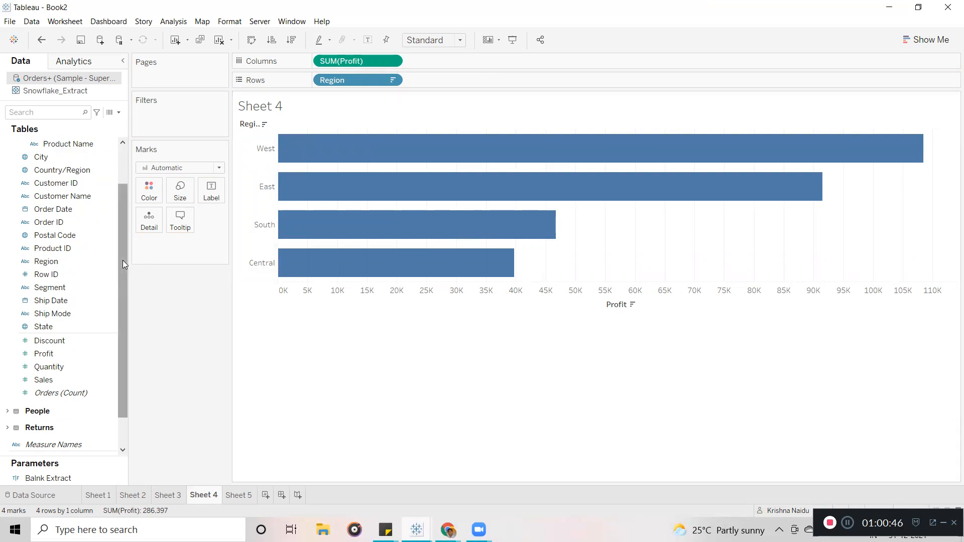
drag(122, 260, 117, 189)
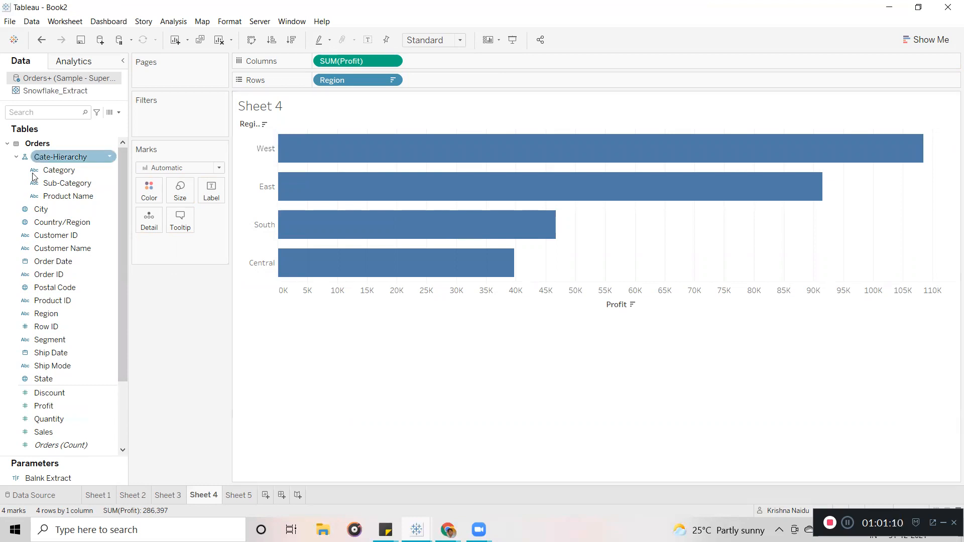
Give the West region the alias W and check the result on Sheet 5.
right_click(255, 159)
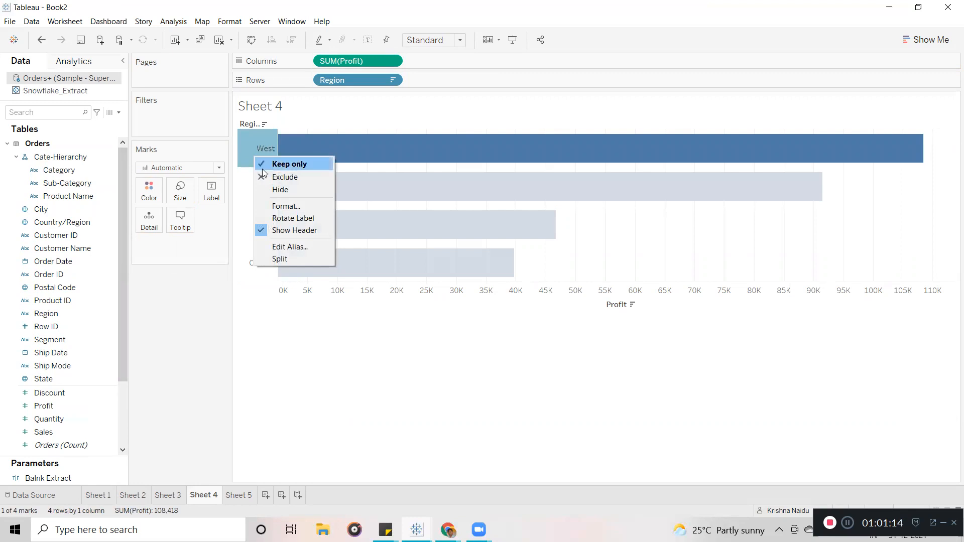
click(290, 248)
click(436, 256)
key(BackSpace)
key(BackSpace)
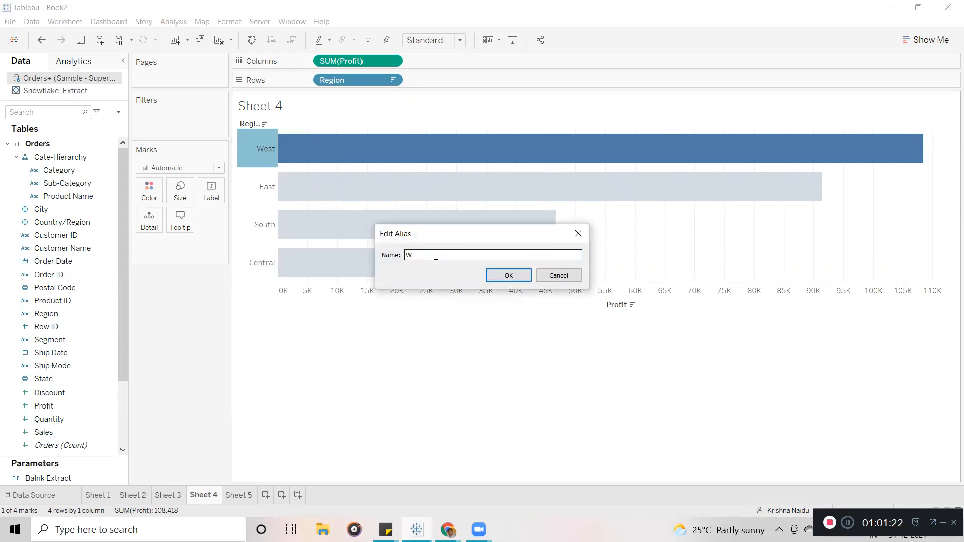
click(508, 275)
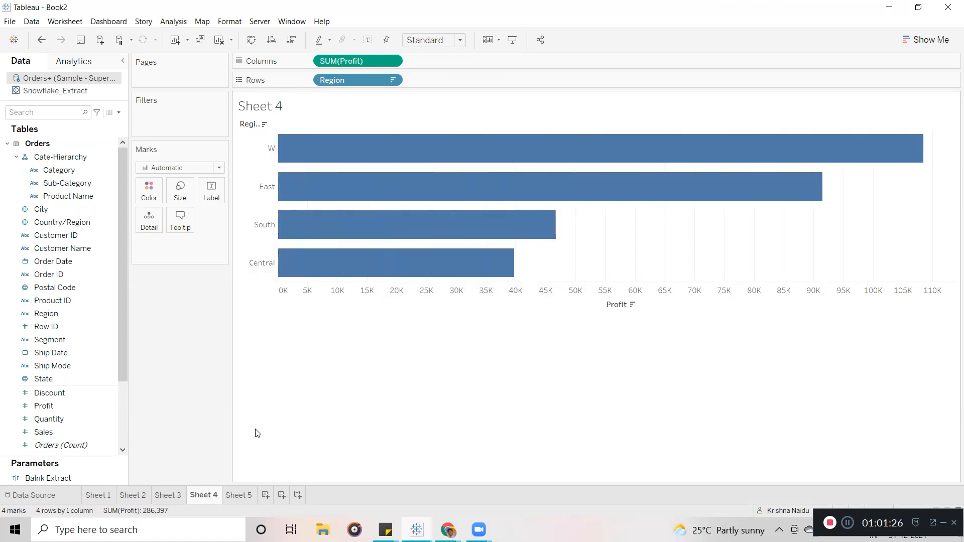
click(240, 496)
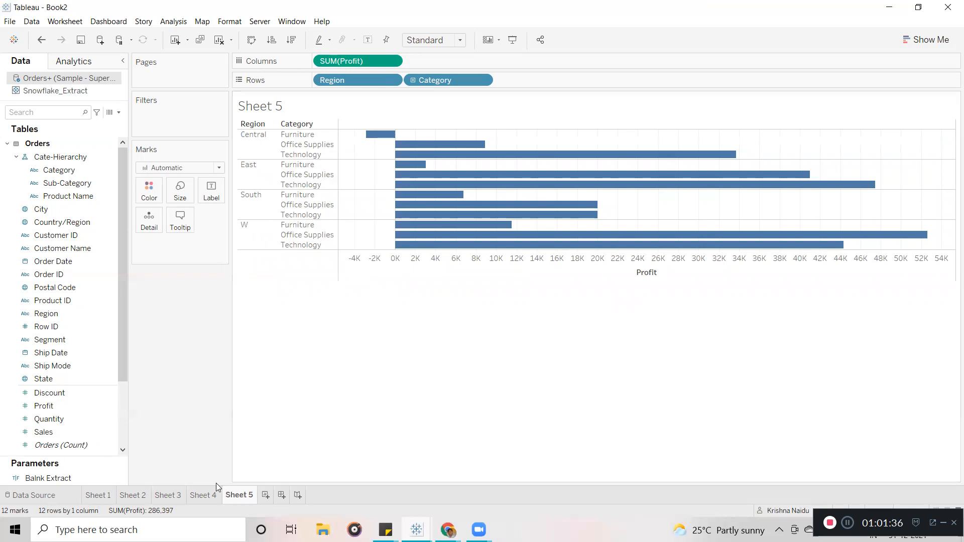
click(211, 494)
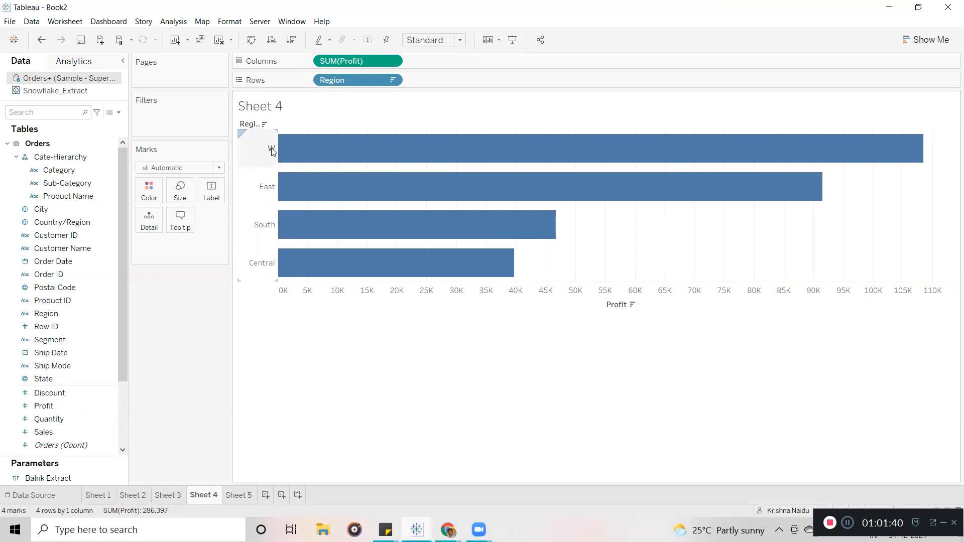
Review the W alias without changes and collapse the Cate-Hierarchy folder.
right_click(271, 147)
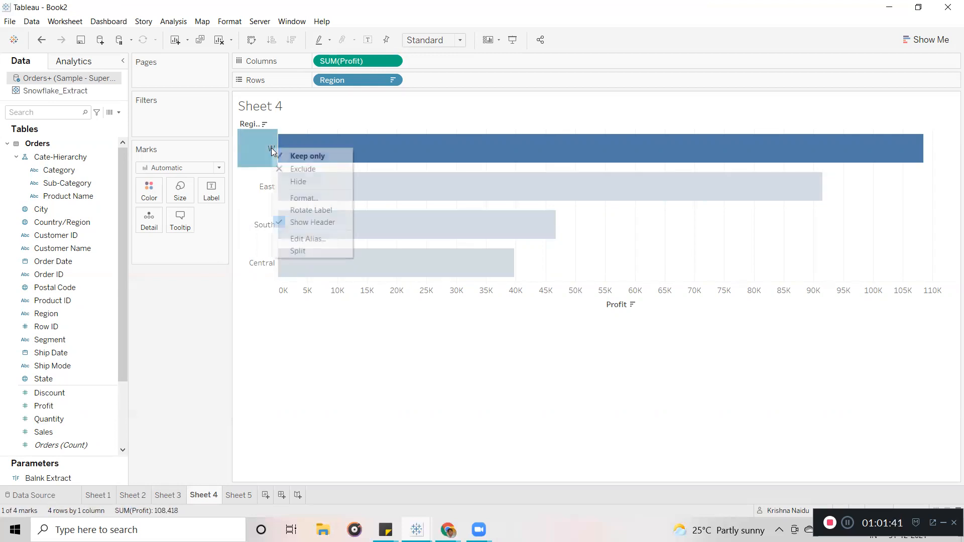
click(313, 239)
click(558, 274)
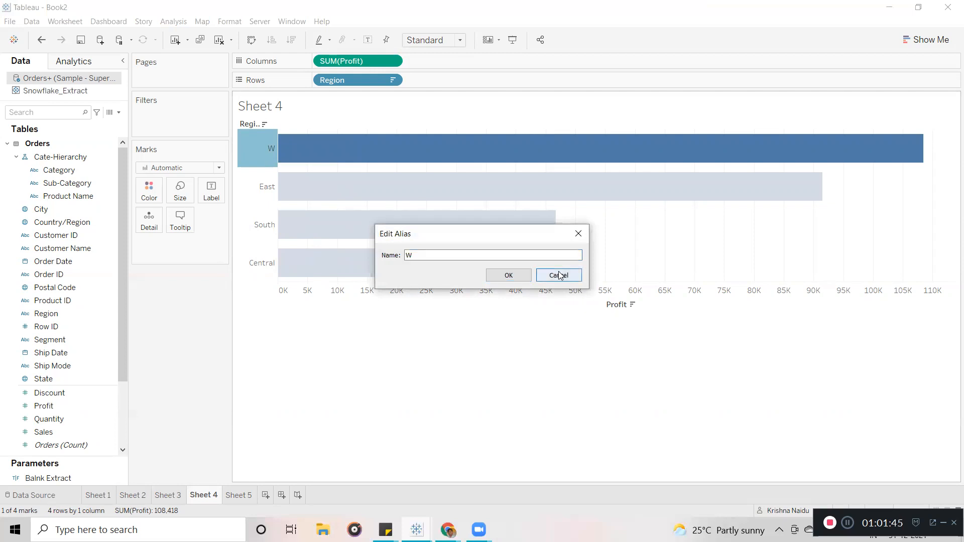
click(541, 354)
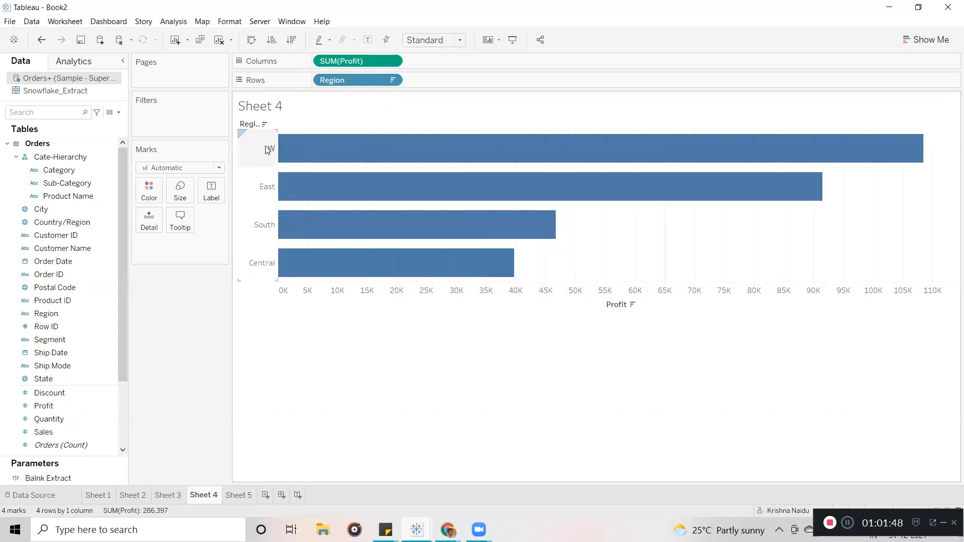
click(19, 157)
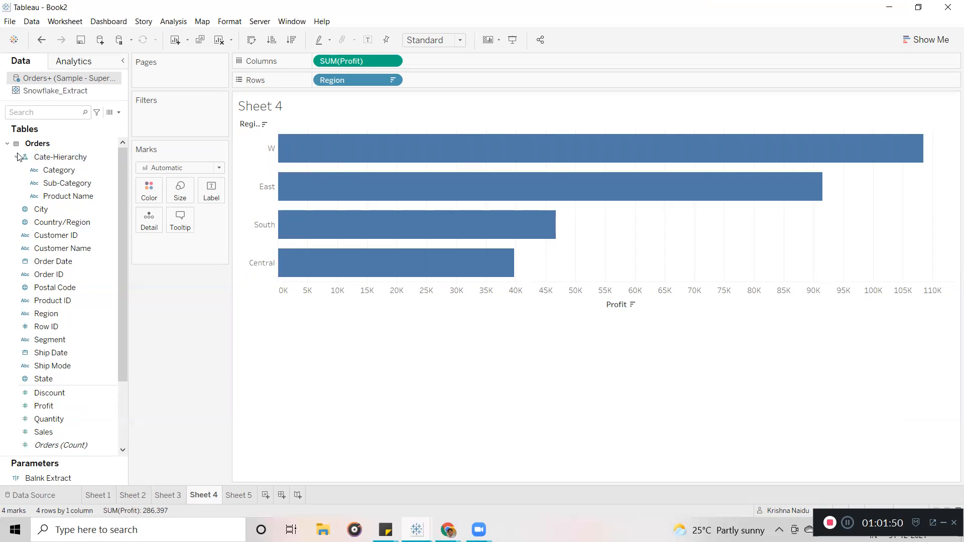
Give the East region the alias E.
right_click(262, 190)
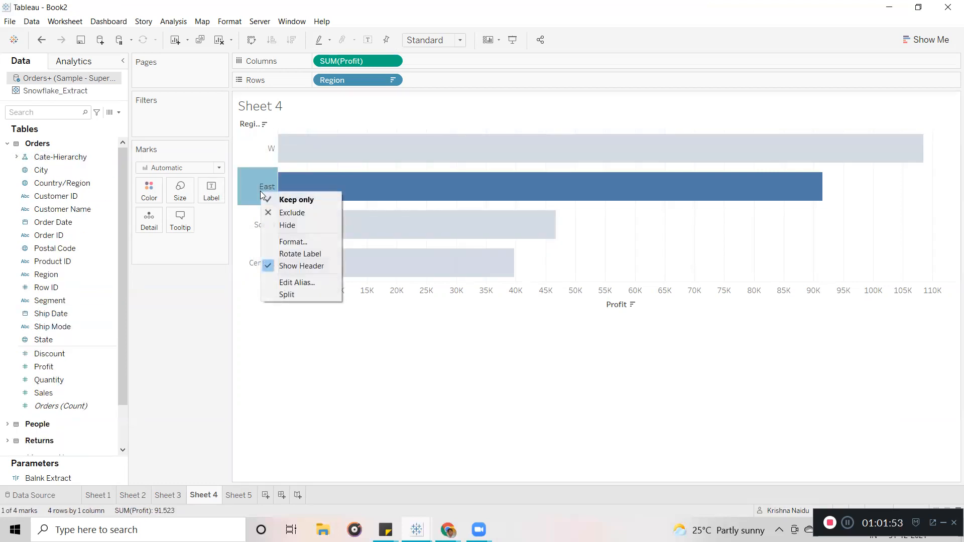
click(297, 282)
text(E)
click(520, 277)
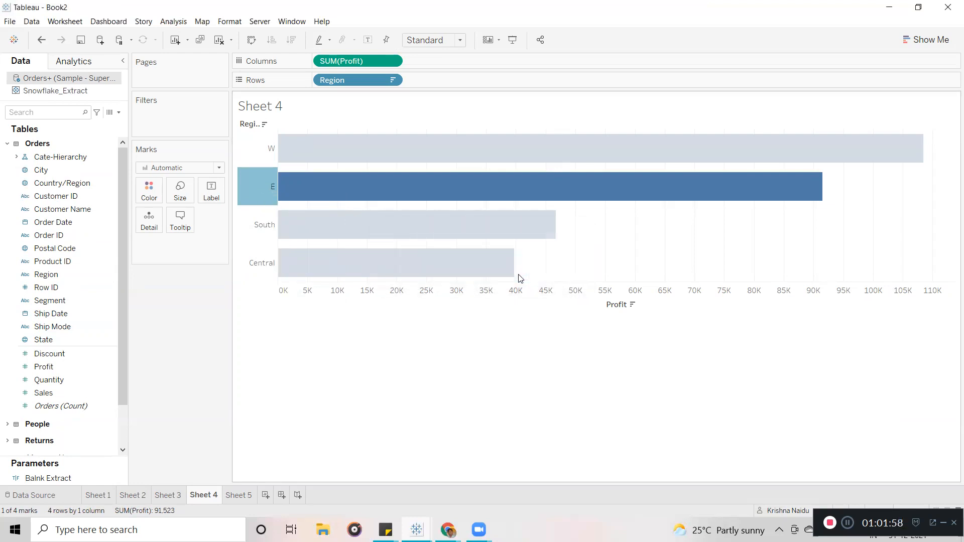
click(298, 361)
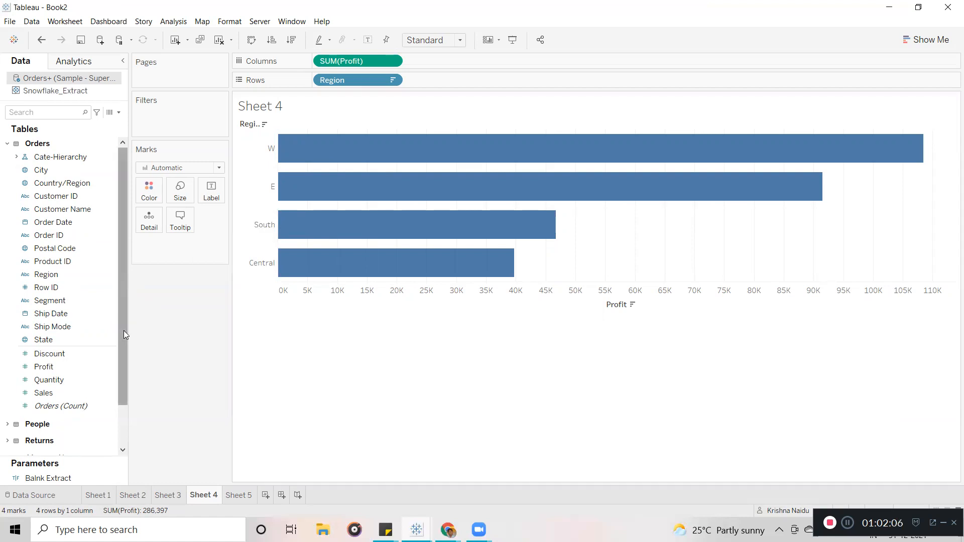
Alias Central as C and South as S in the Region aliases list.
right_click(108, 274)
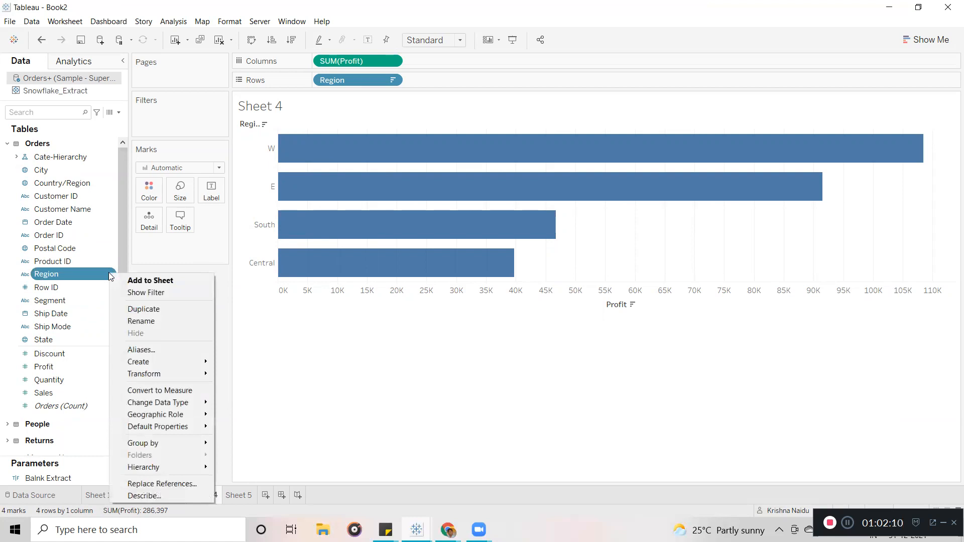
click(145, 349)
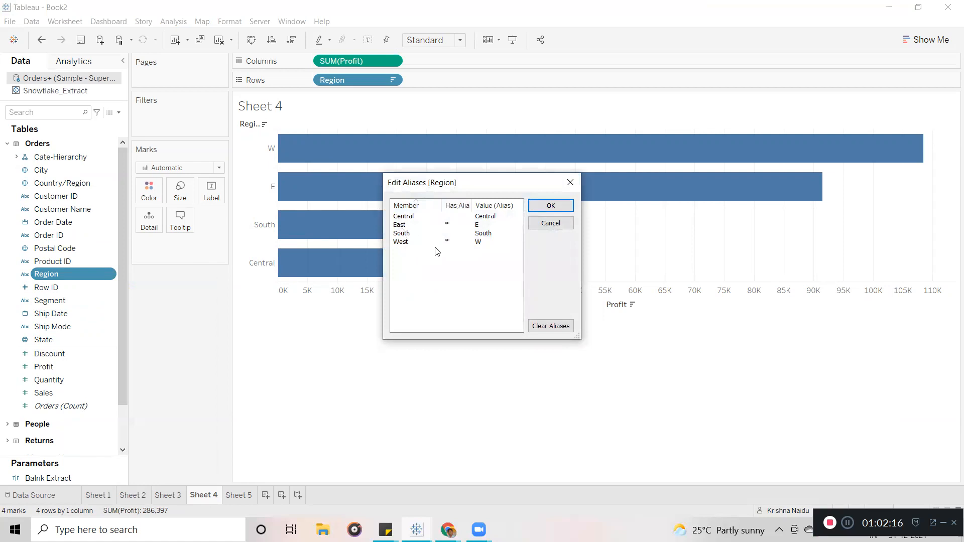
click(499, 220)
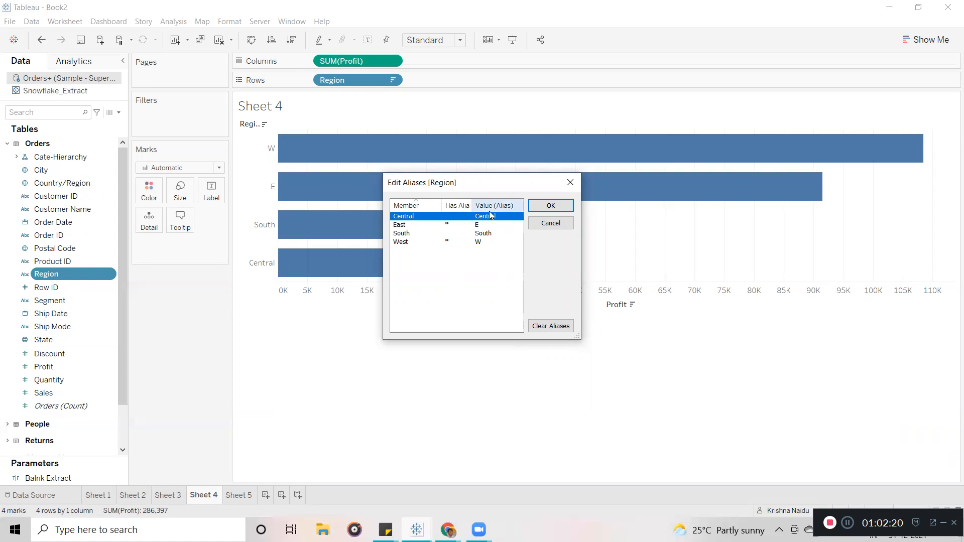
click(502, 217)
text(C)
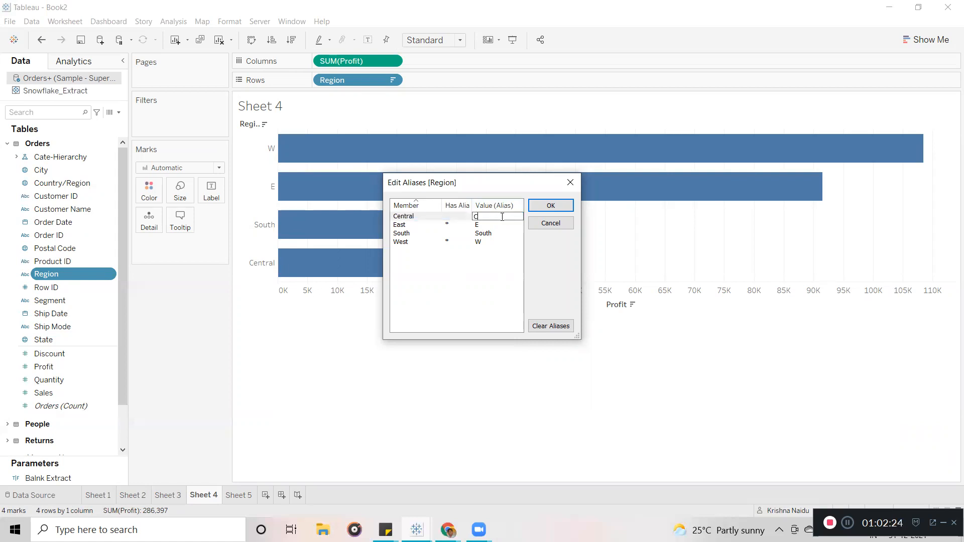
click(493, 233)
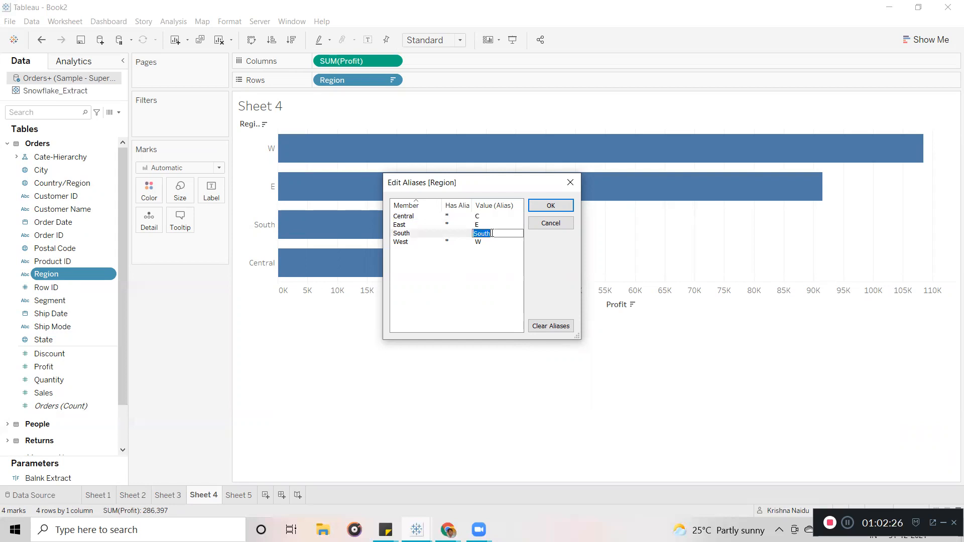
text(S)
click(550, 207)
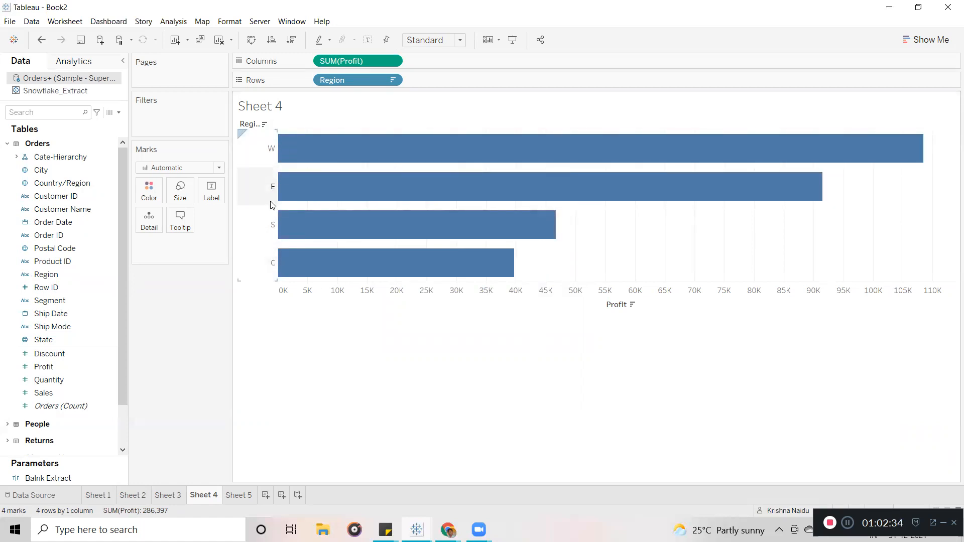
Clear all Region aliases from the alias editor so full region names return.
click(239, 498)
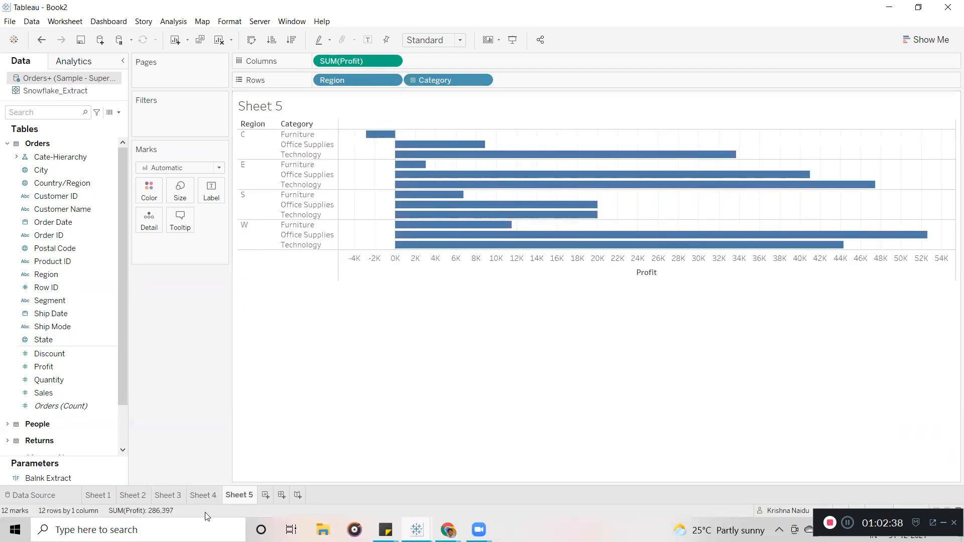
click(200, 497)
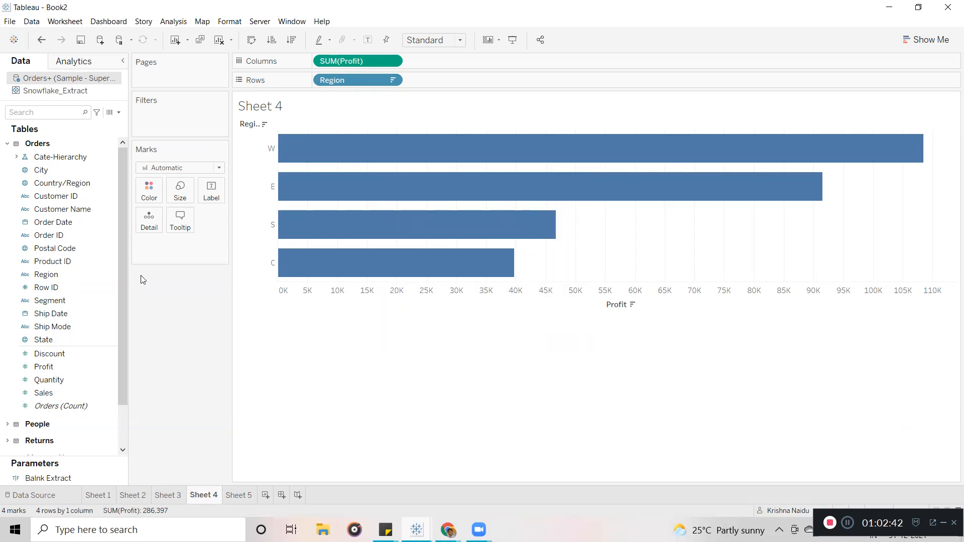
click(95, 274)
click(111, 274)
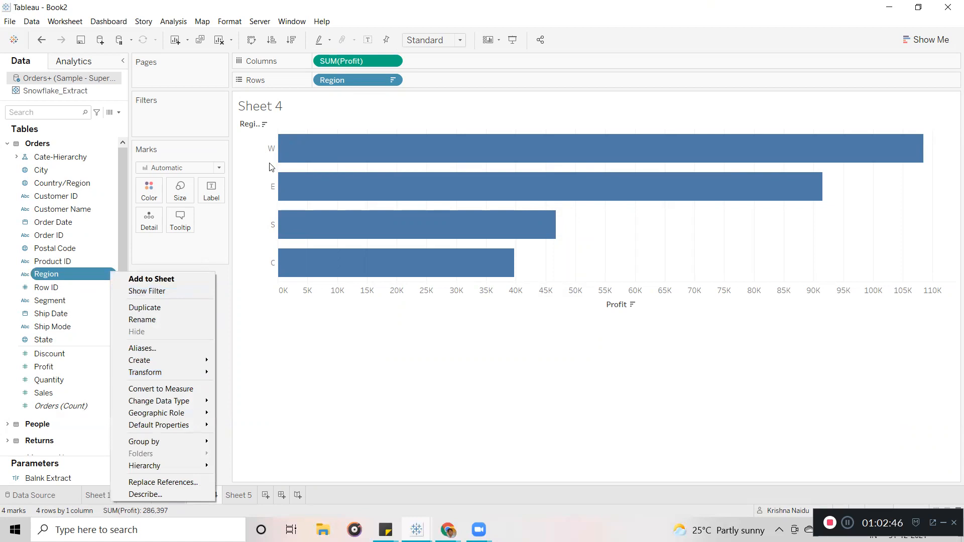
click(189, 351)
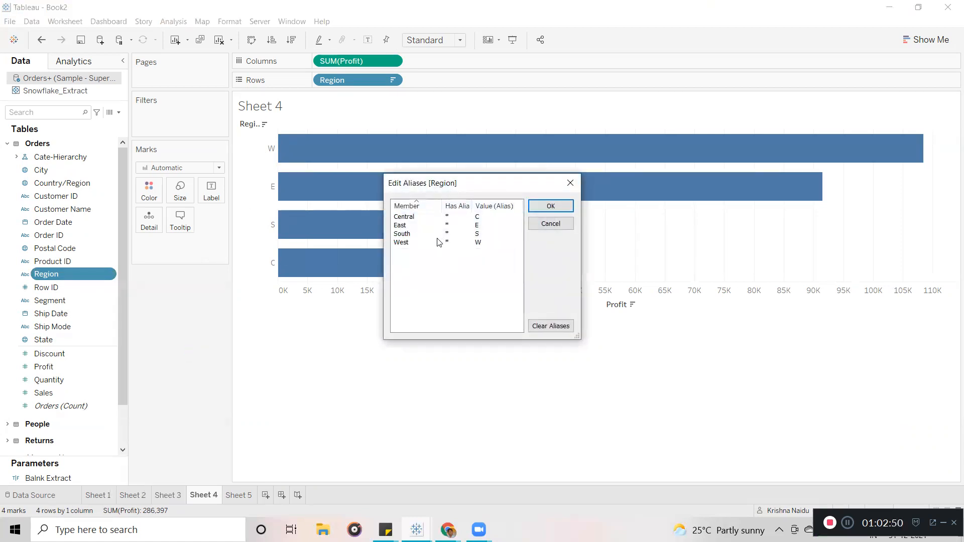
click(556, 328)
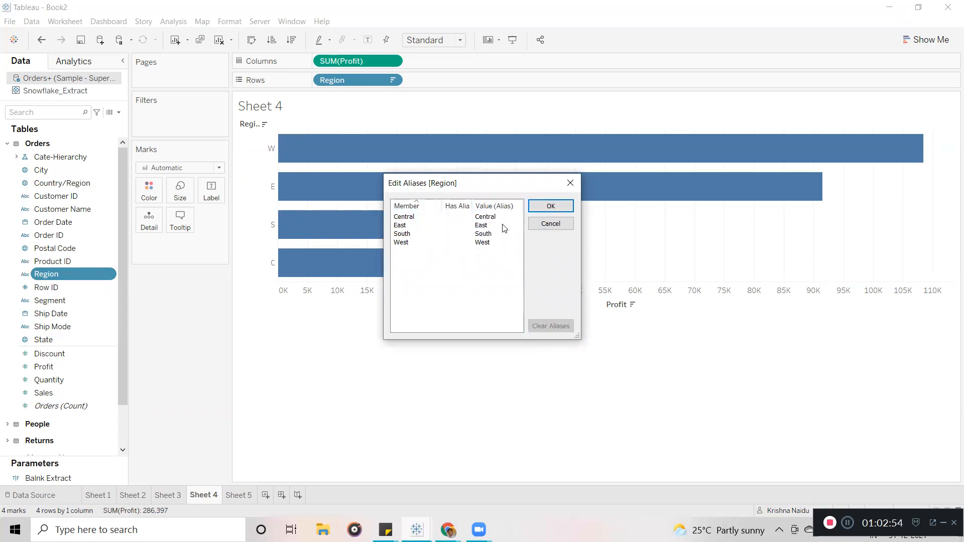
click(551, 207)
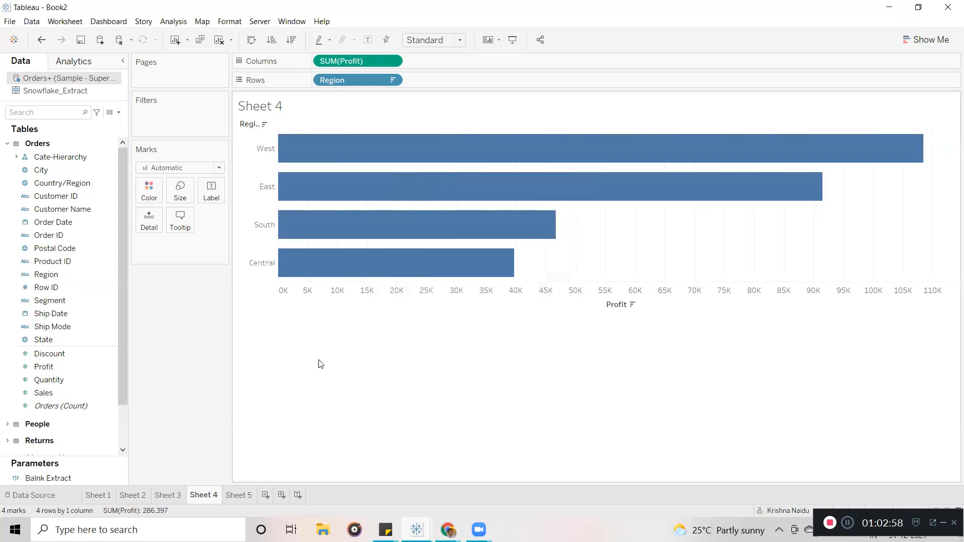
Duplicate the Region field in the Data pane.
click(111, 288)
right_click(111, 274)
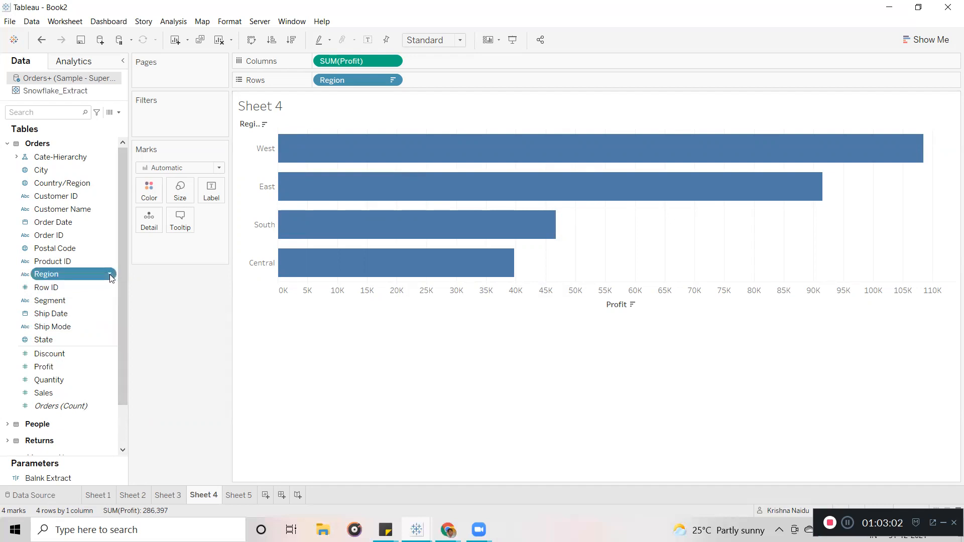
click(150, 311)
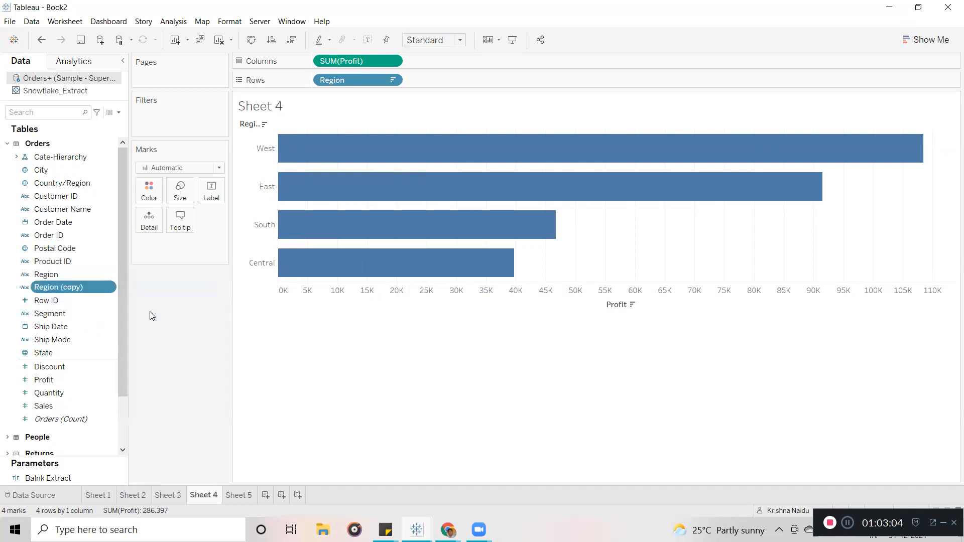
Rename the Region (copy) field to Region, dismissing the name-already-exists error.
click(108, 287)
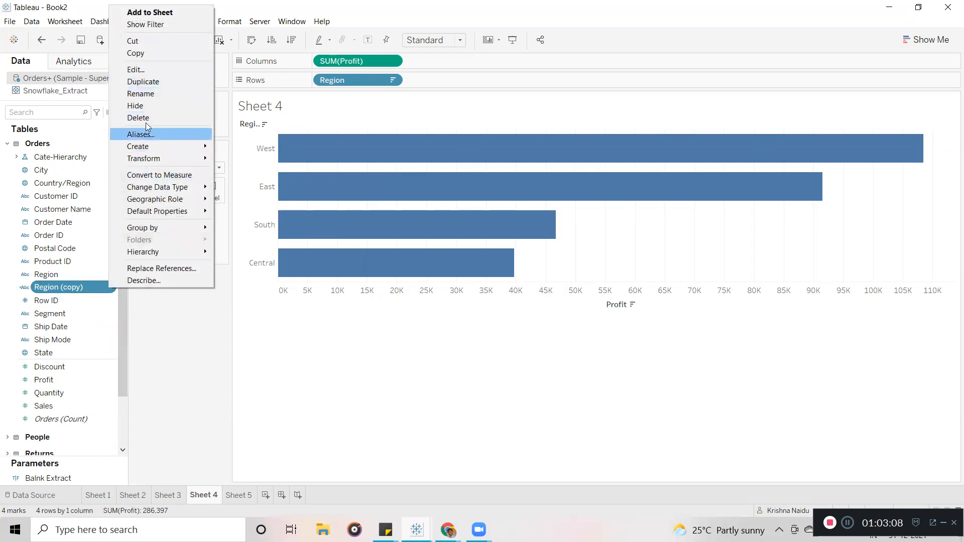
click(147, 94)
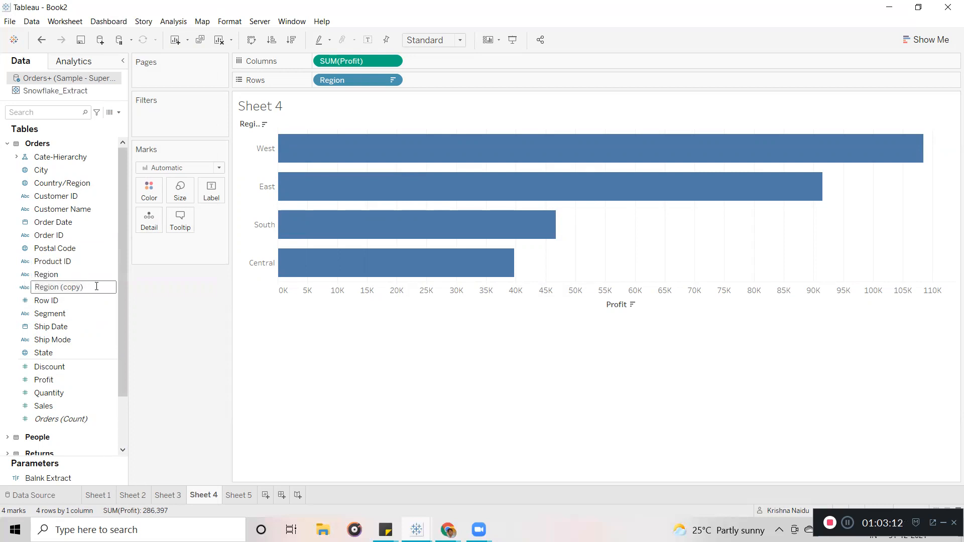
key(BackSpace)
key(BackSpace)
key(BackSpace)
key(BackSpace)
key(BackSpace)
click(177, 341)
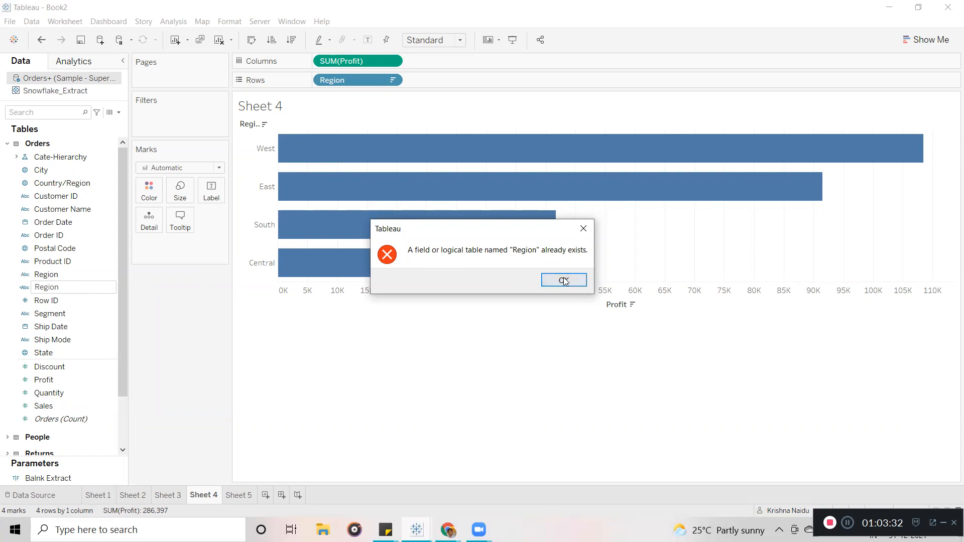
click(564, 280)
click(69, 287)
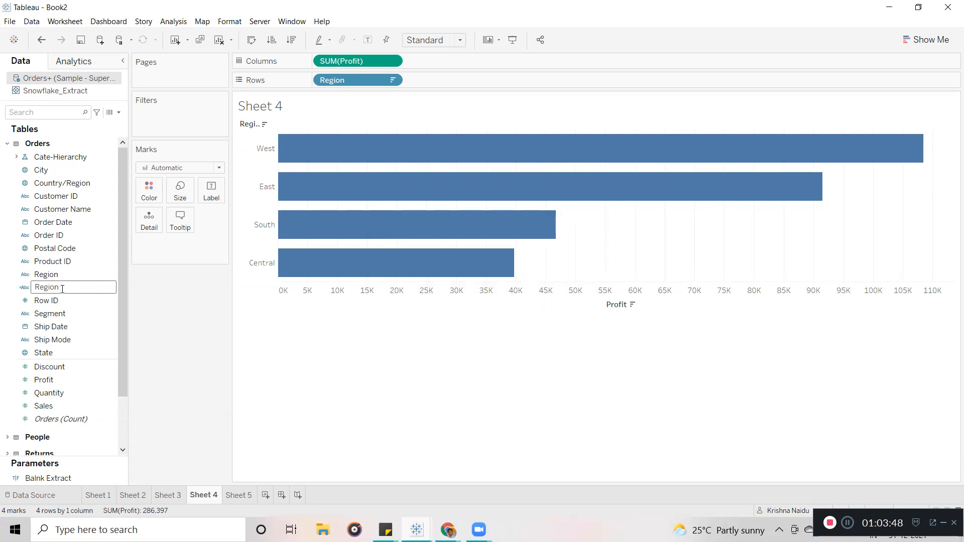
key(Return)
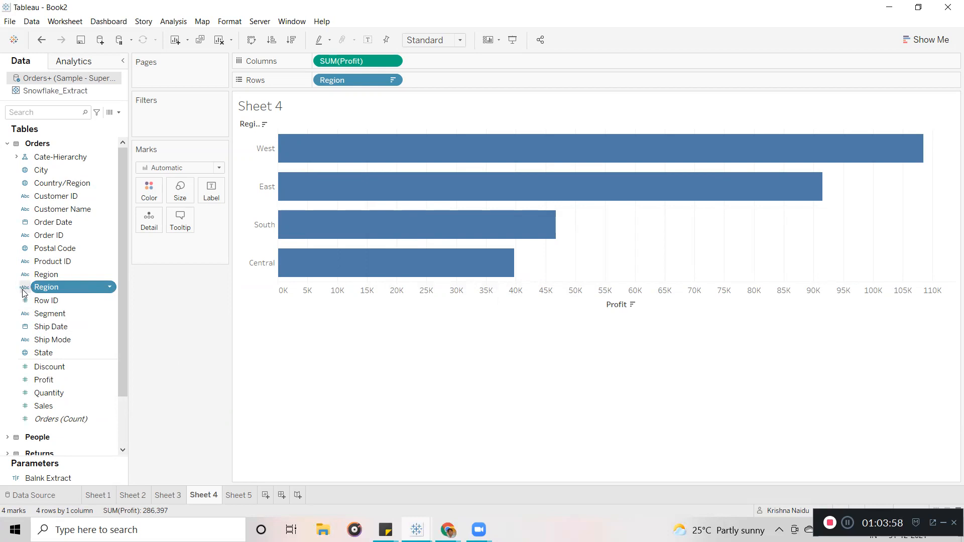
click(52, 275)
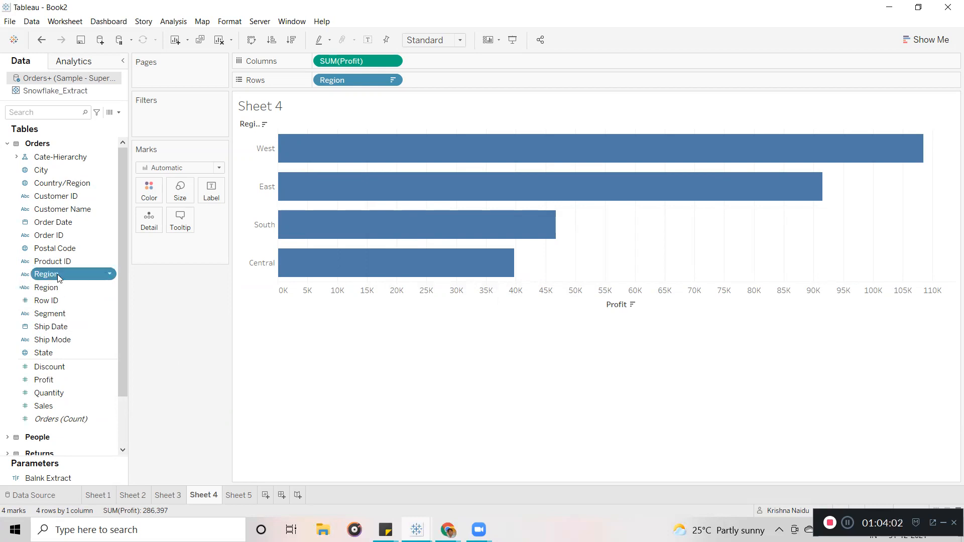
click(64, 284)
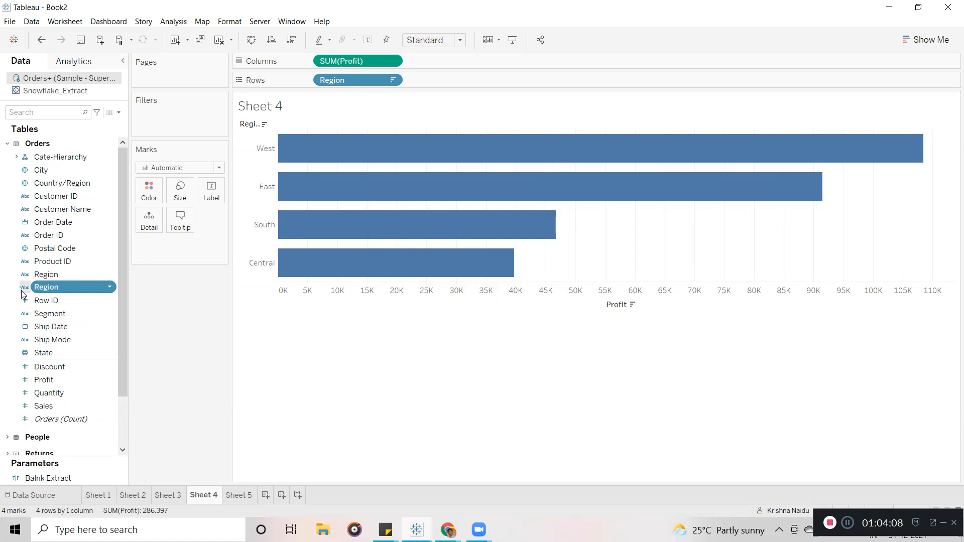
click(108, 289)
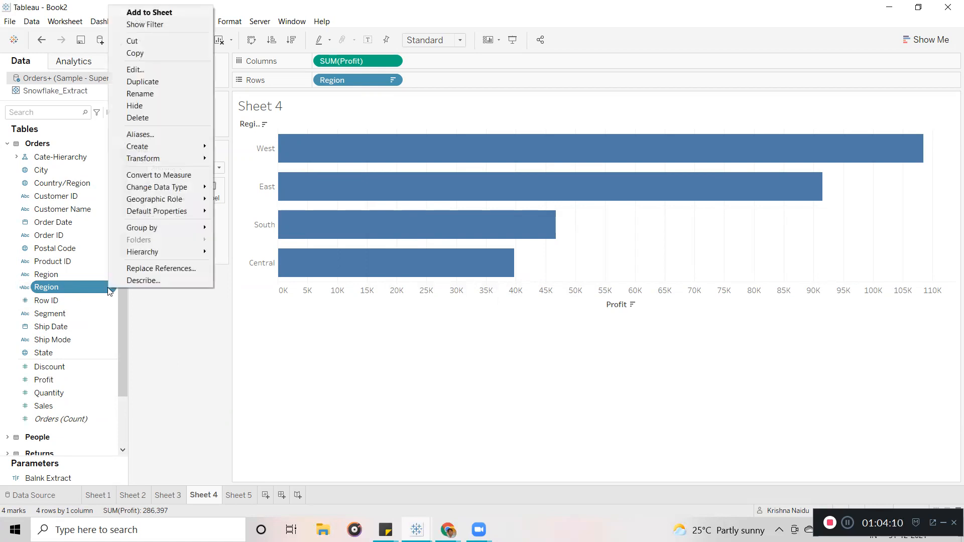
click(199, 338)
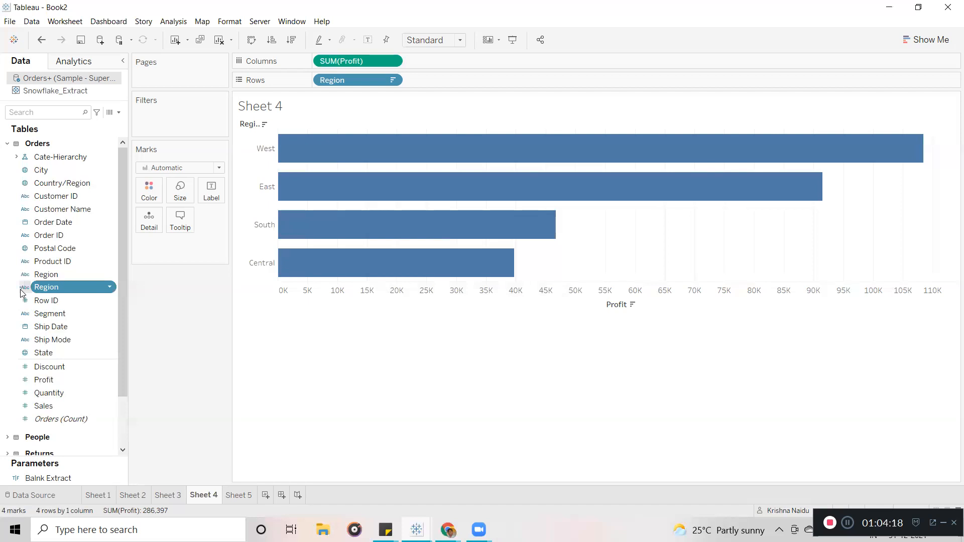
click(110, 289)
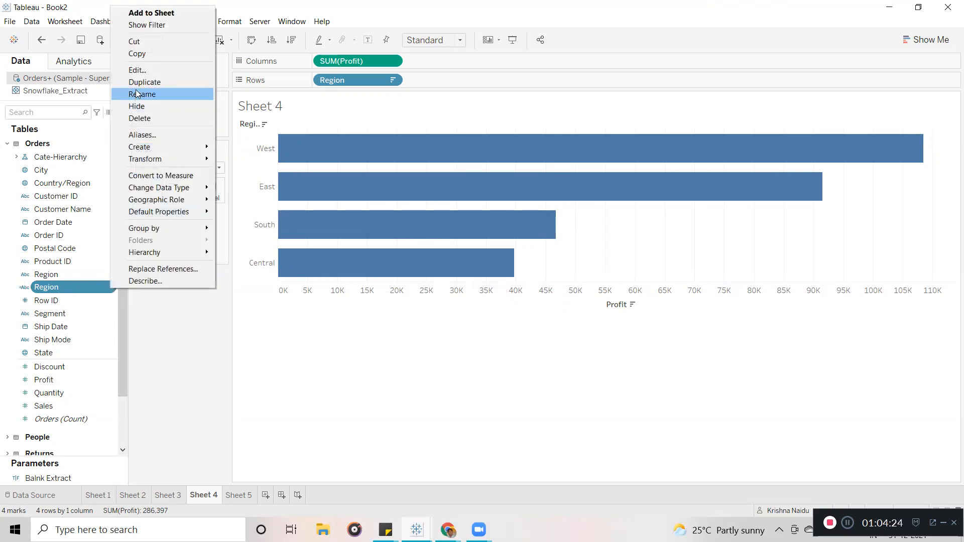
click(187, 333)
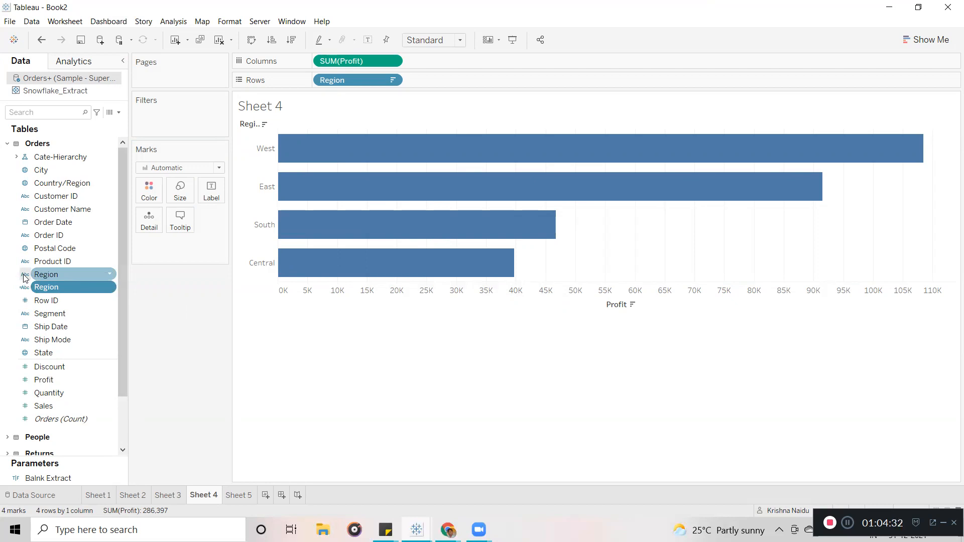
click(110, 274)
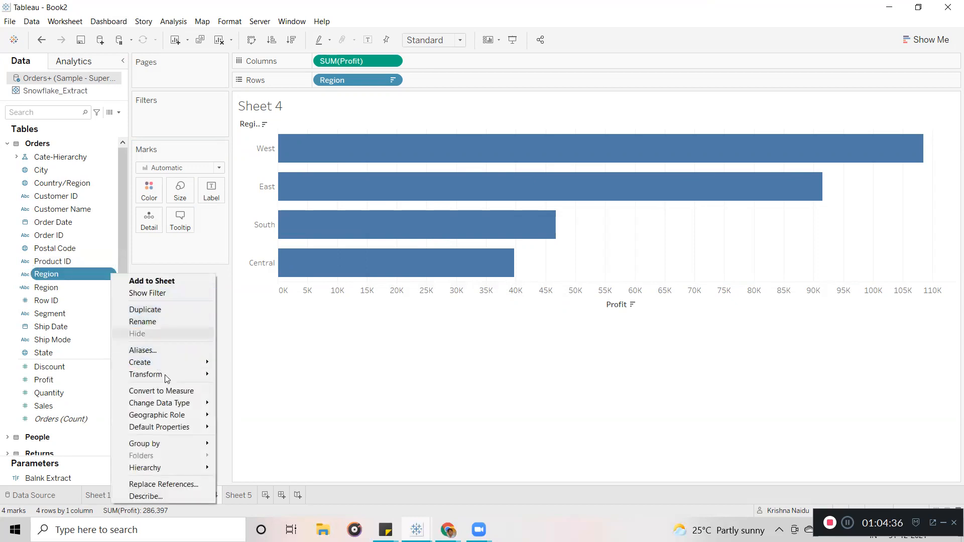
mouse_move(163, 361)
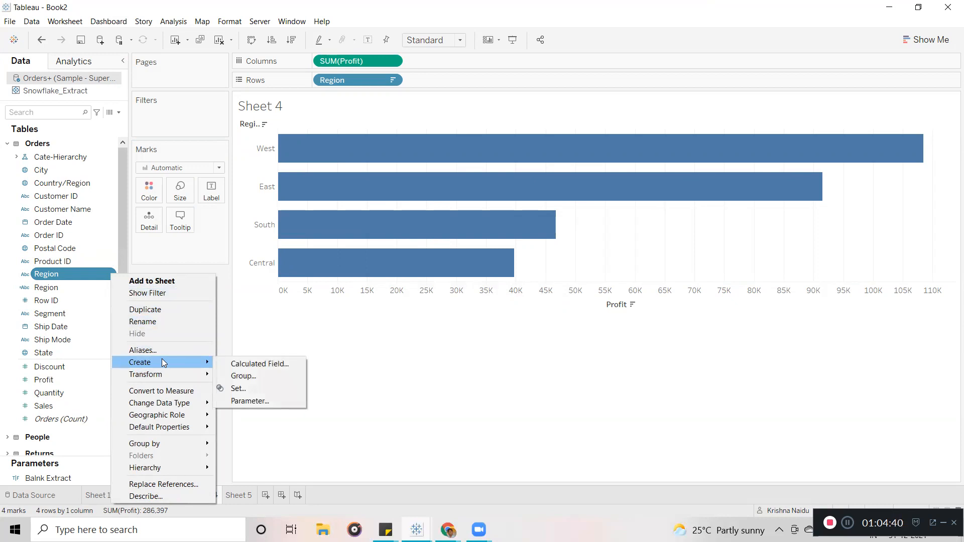
click(285, 332)
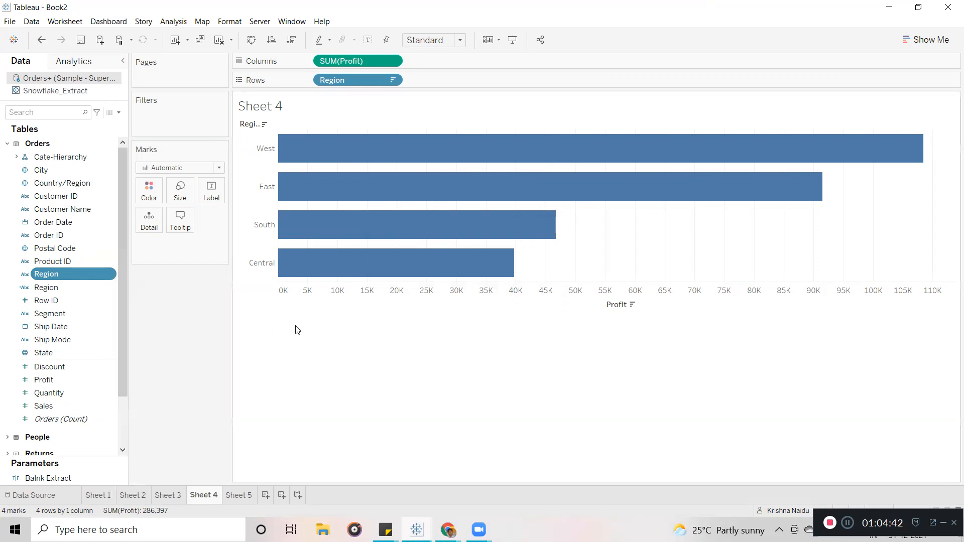
right_click(108, 287)
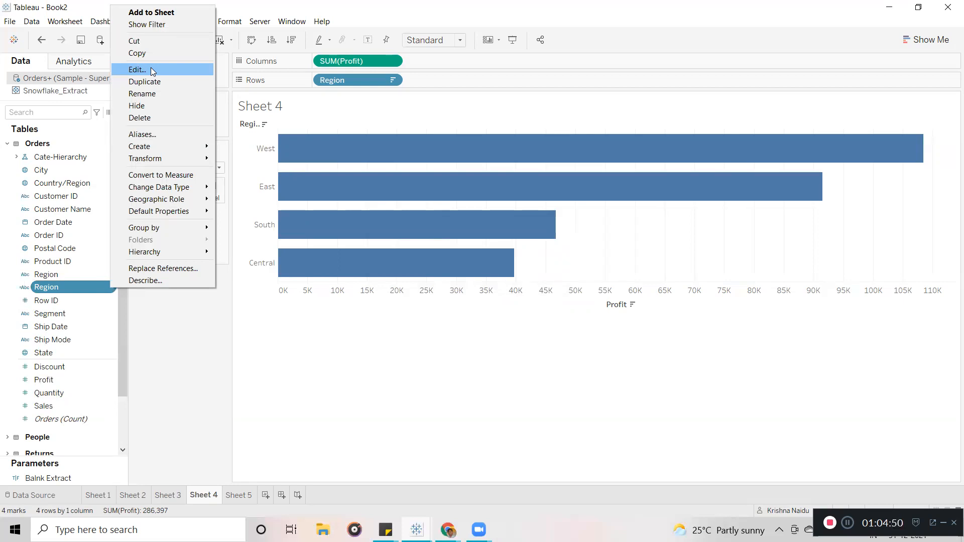
click(151, 70)
drag(305, 202, 263, 202)
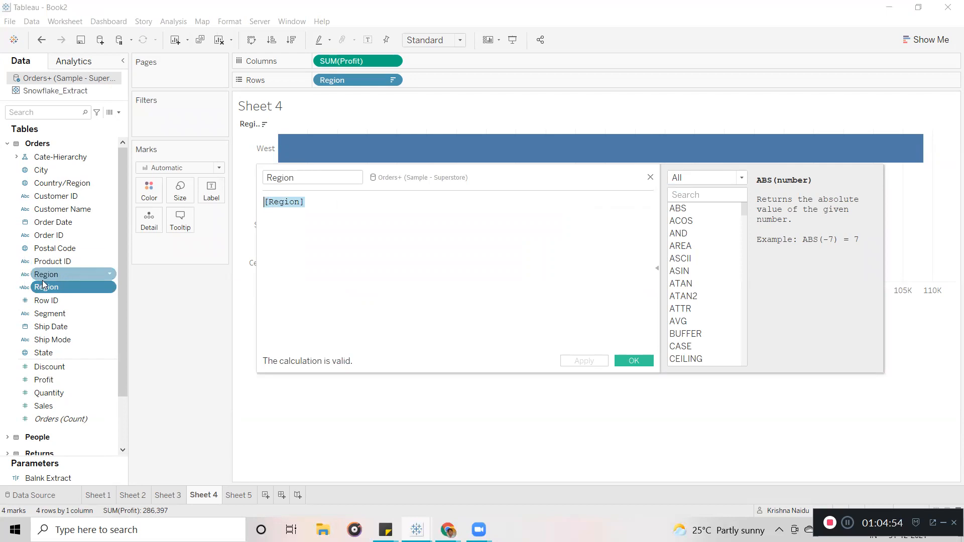
click(312, 198)
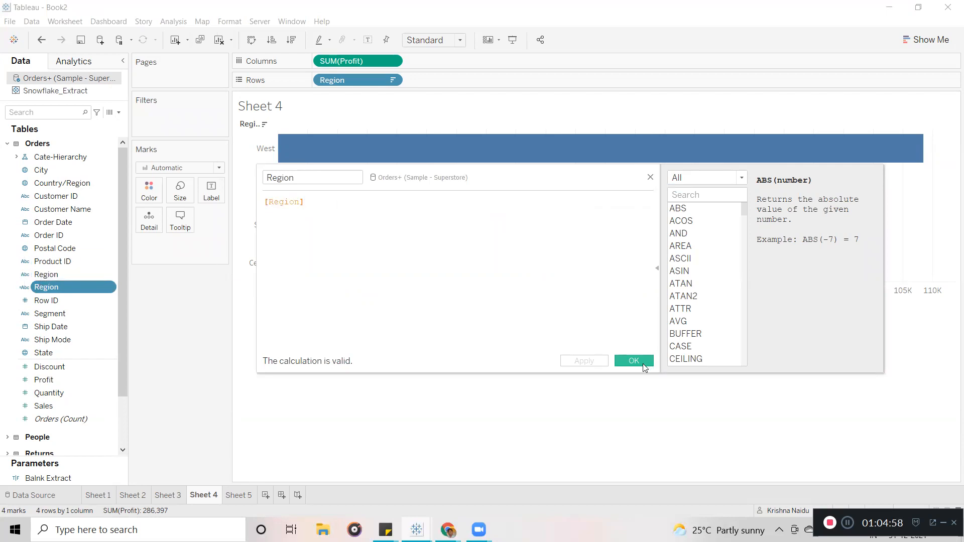
key(ctrl+a)
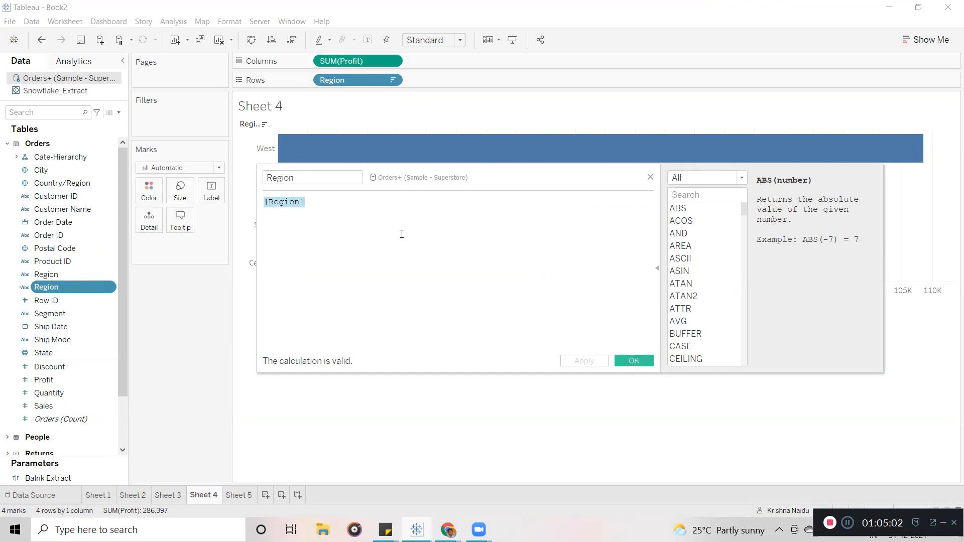
click(286, 215)
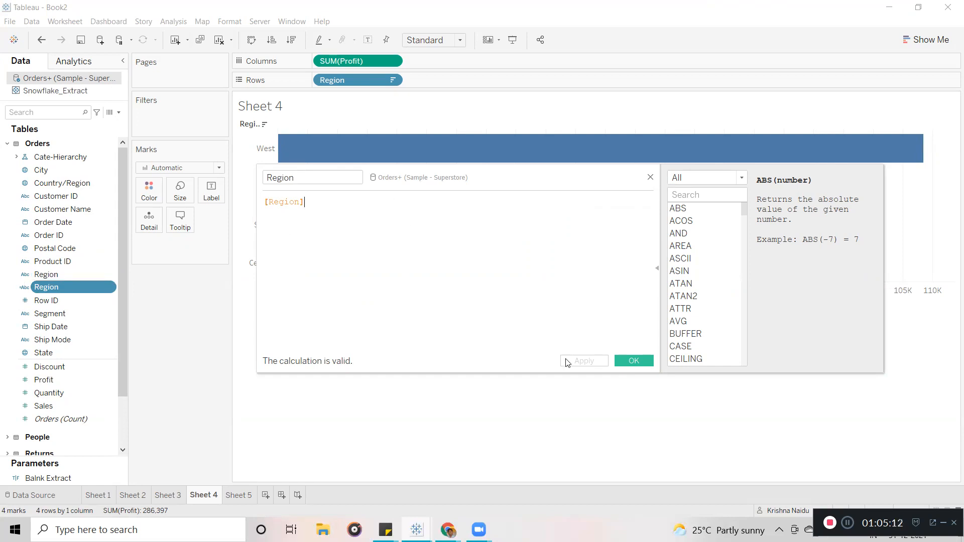
click(639, 358)
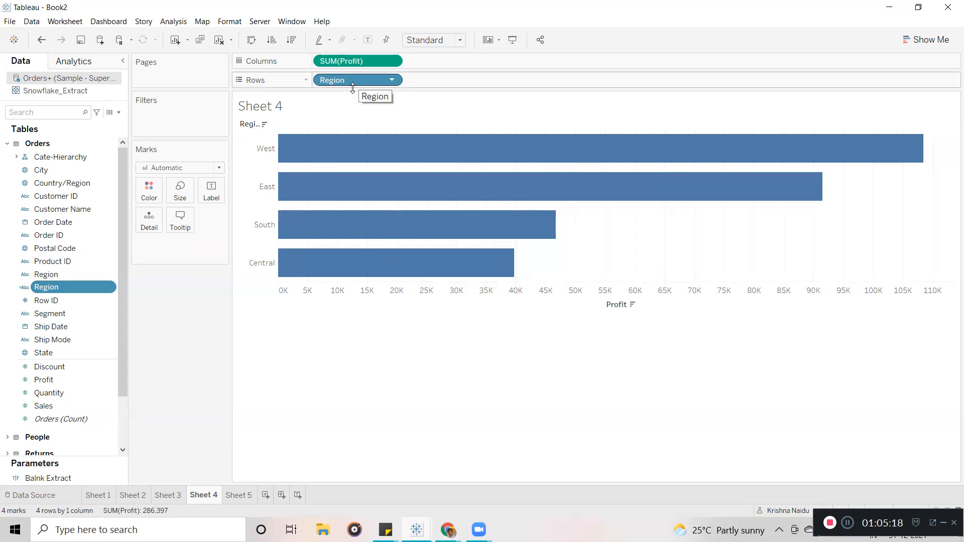
On Sheet 5, swap Region on Rows for the second Region field and open its options.
click(243, 498)
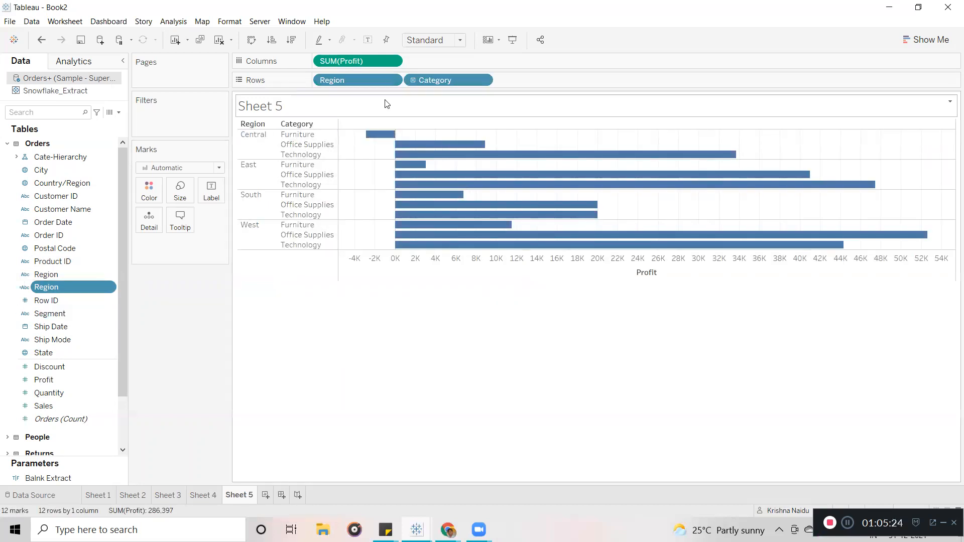
drag(350, 83, 145, 332)
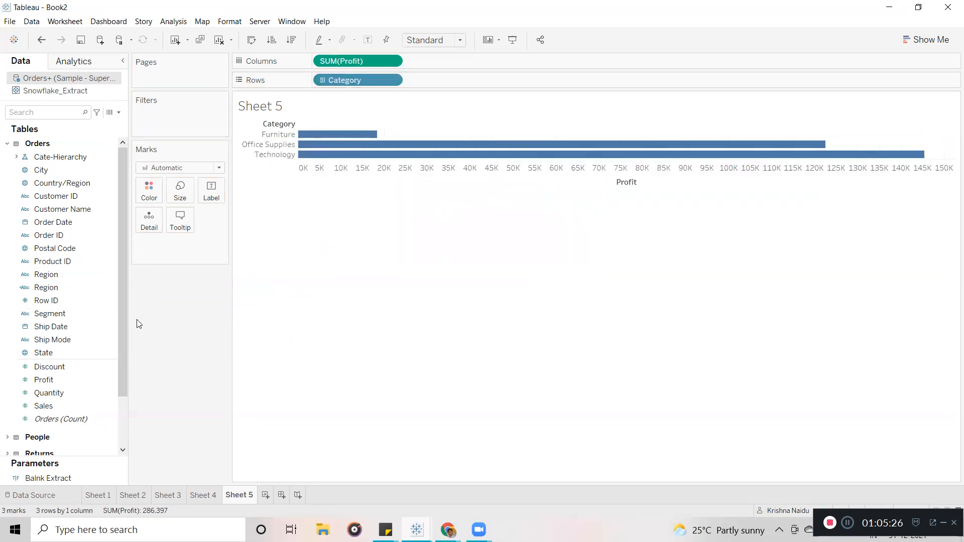
drag(59, 291, 316, 82)
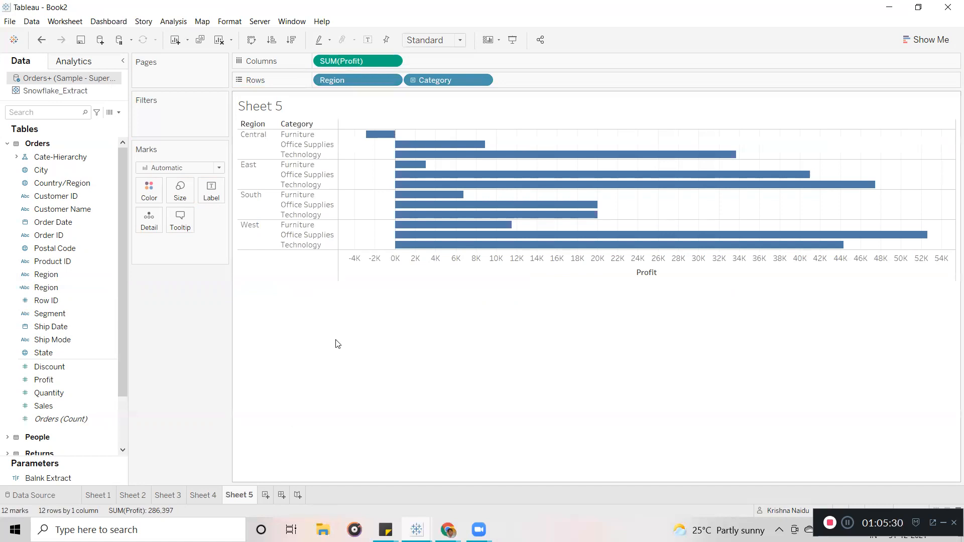
click(110, 287)
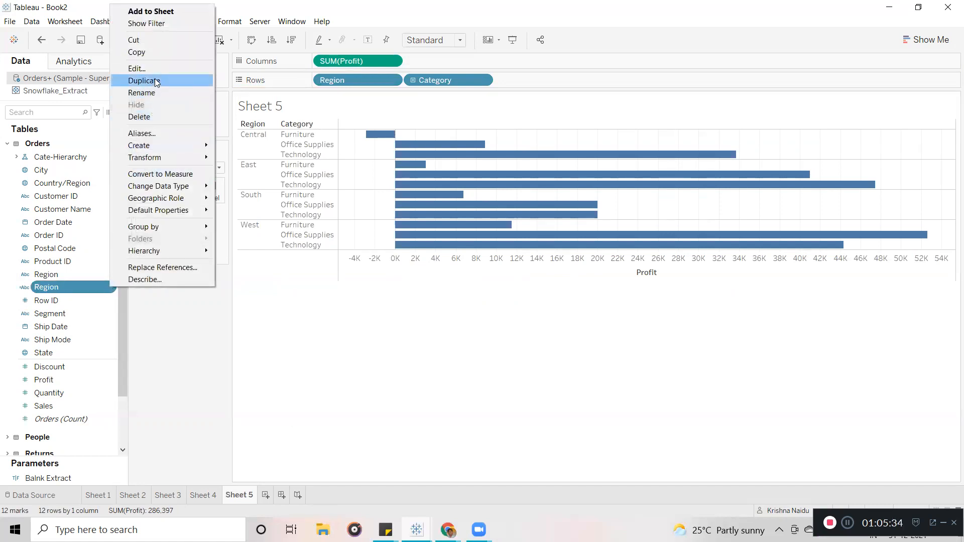
Alias the Region values Central, East, South, West as C, E, S, W, comparing against Sheet 4.
click(140, 134)
click(493, 217)
text(C)
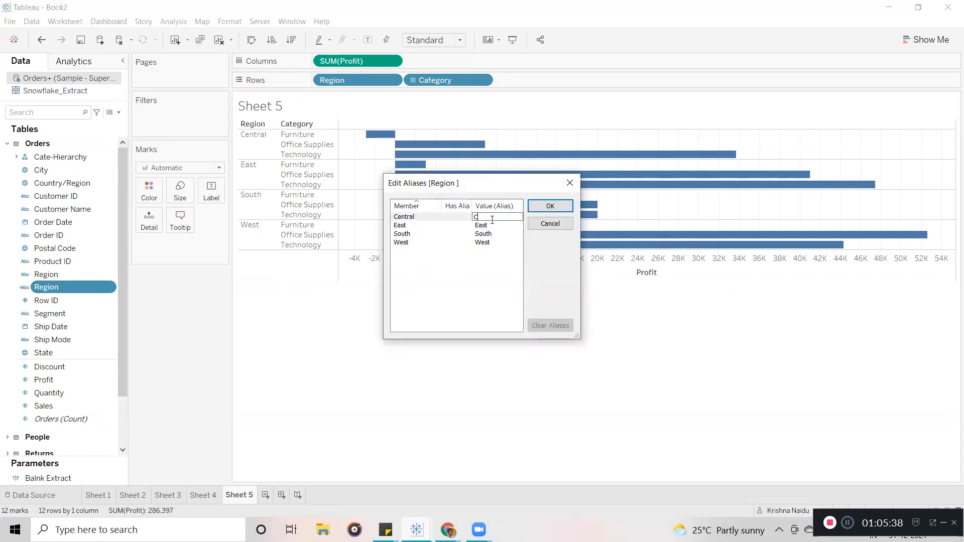
click(492, 225)
text(E)
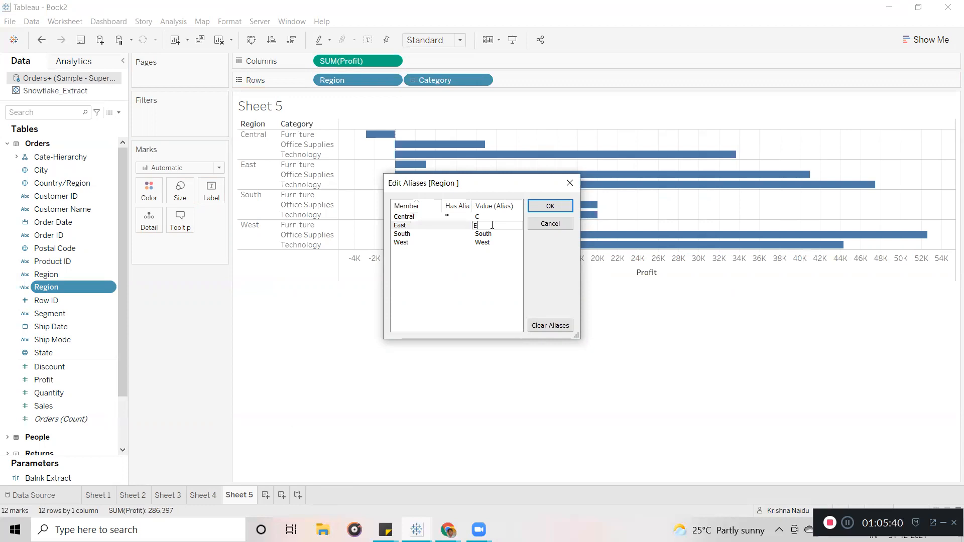
click(492, 233)
text(S)
click(492, 242)
text(W)
click(551, 206)
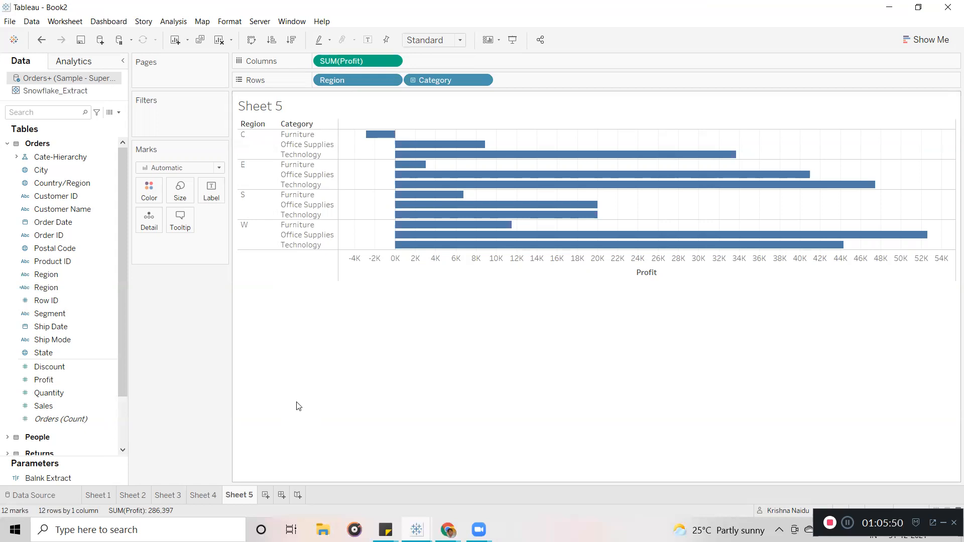
click(202, 494)
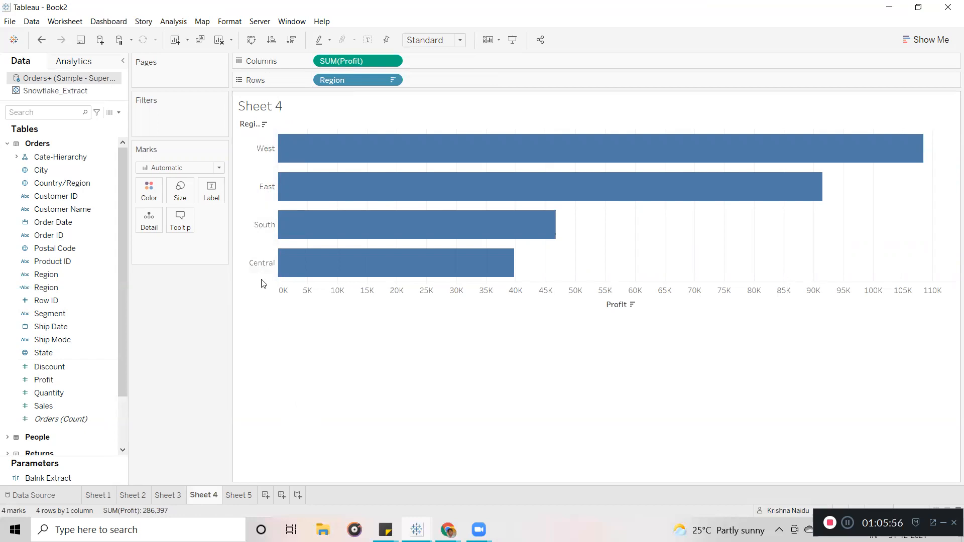
click(229, 496)
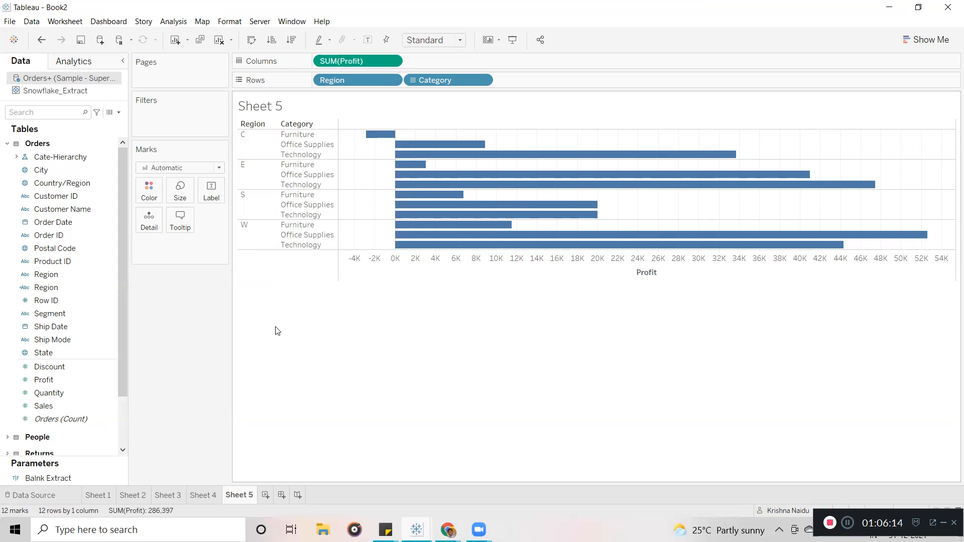
Make Sheet 5's rows taller and label each bar with its Profit value, e.g. -2,871.
click(408, 277)
drag(394, 280, 398, 402)
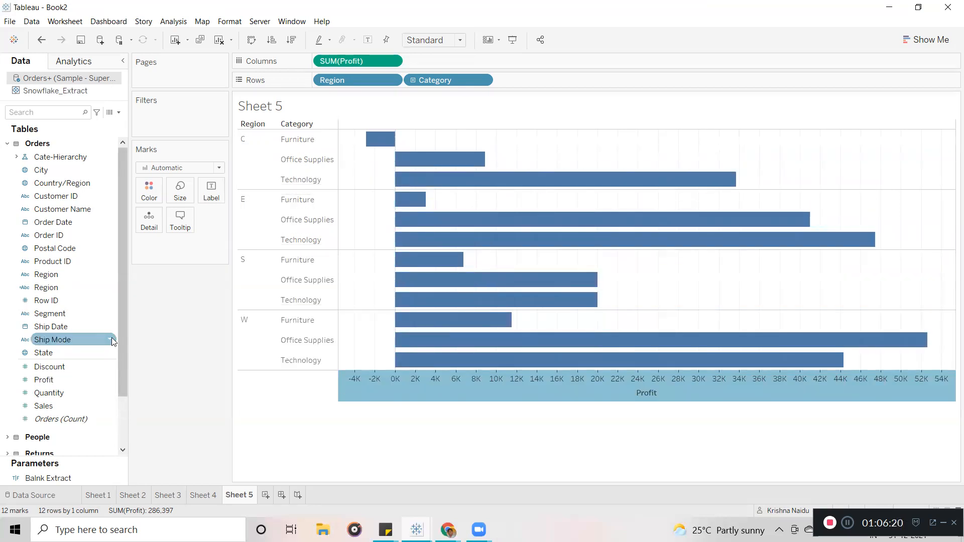
drag(120, 342, 120, 364)
click(53, 355)
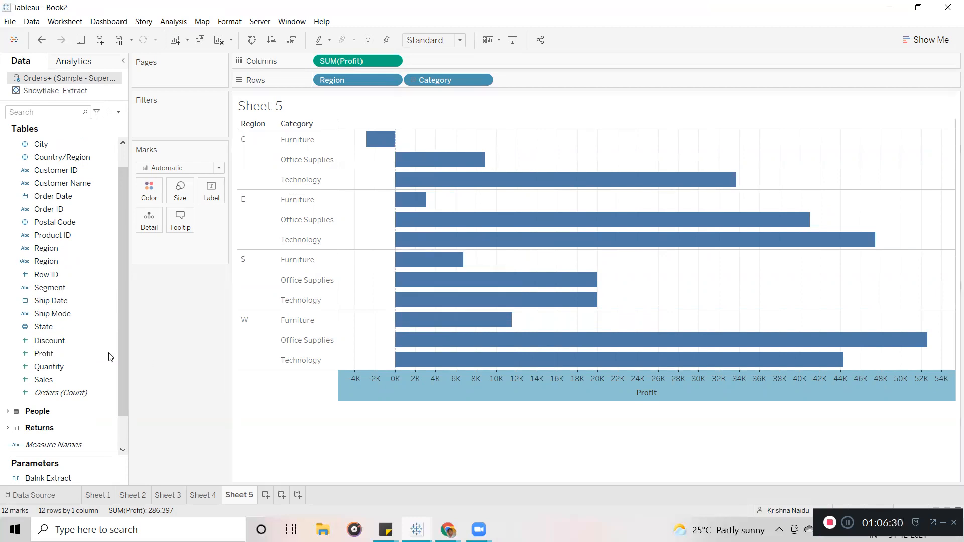
drag(49, 357, 207, 193)
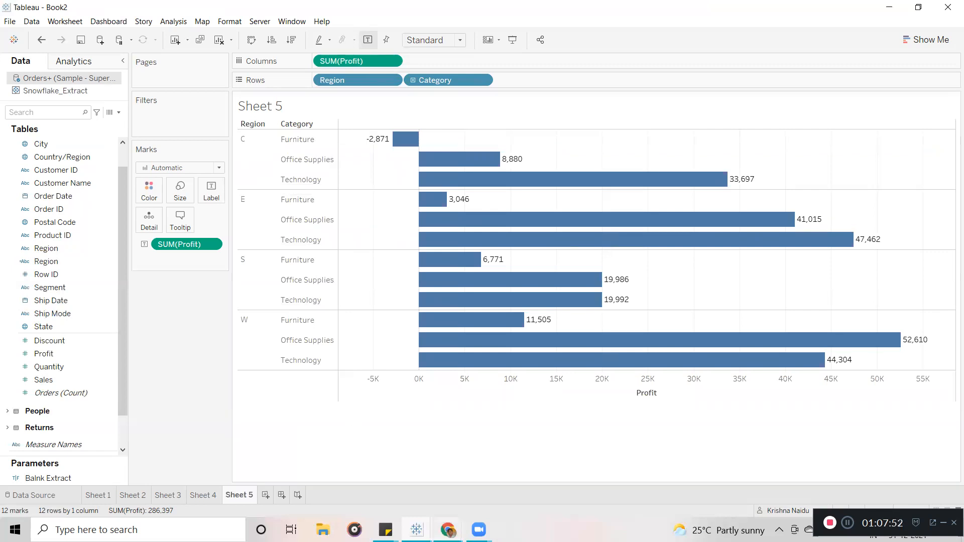
mouse_move(448, 530)
click(371, 481)
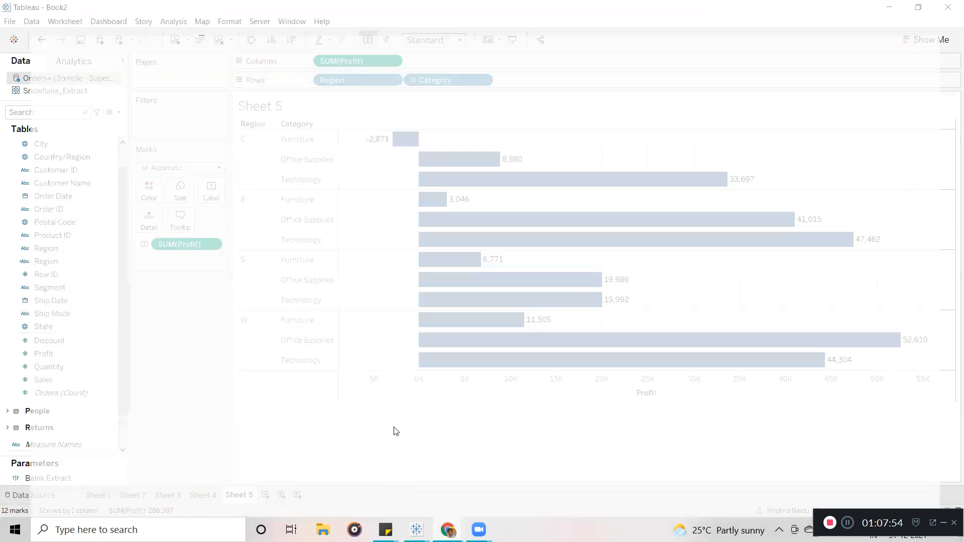
click(176, 96)
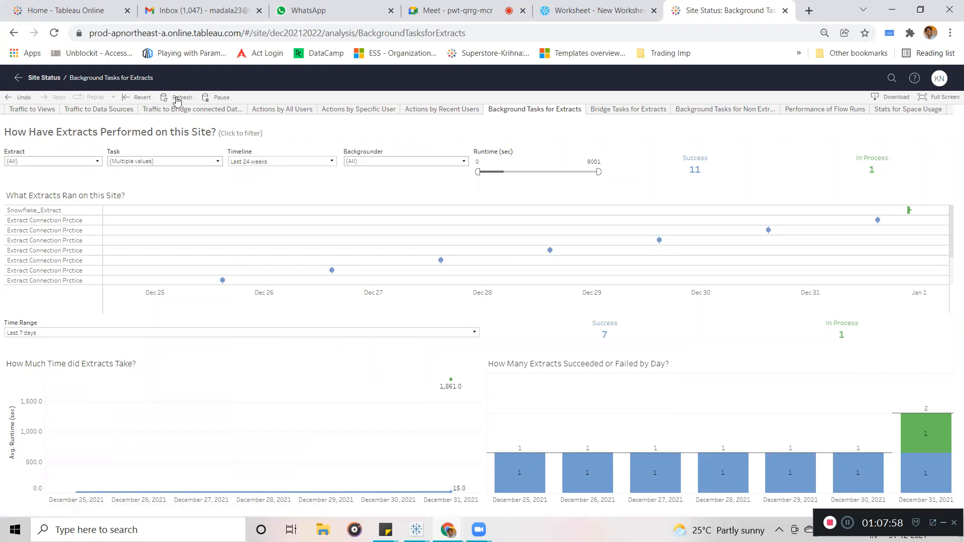
click(177, 99)
mouse_move(908, 215)
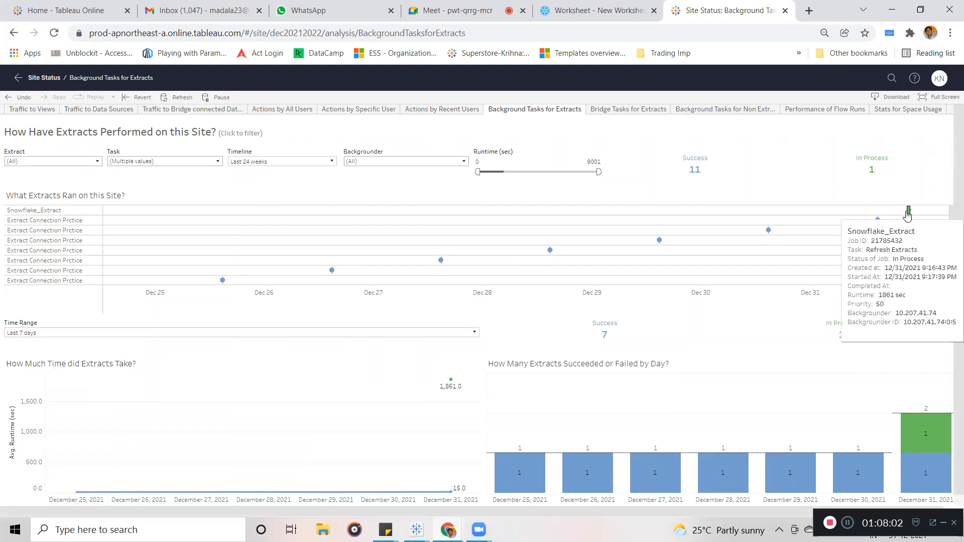
click(892, 10)
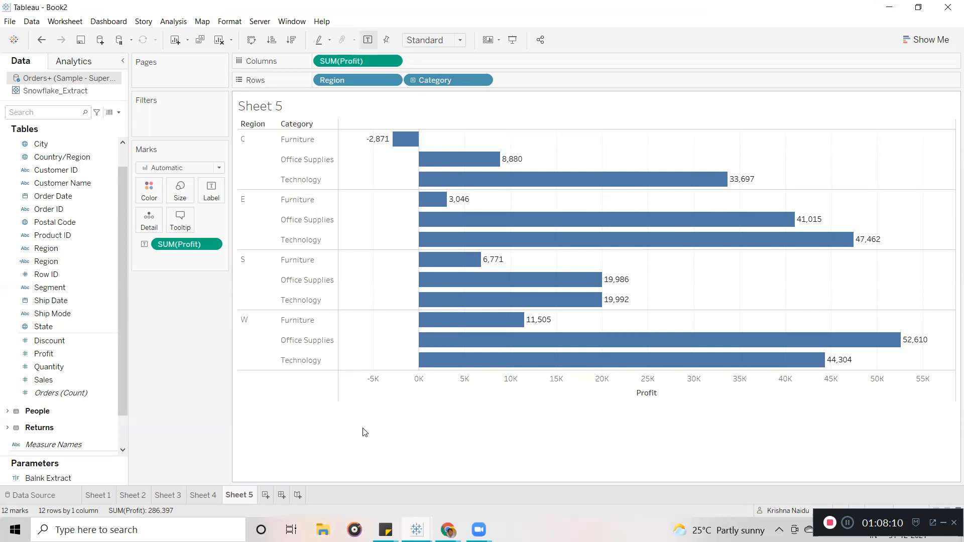
Put Region back before Category on Sheet 5's Rows, then colour Sheet 4's bars by Region.
click(197, 495)
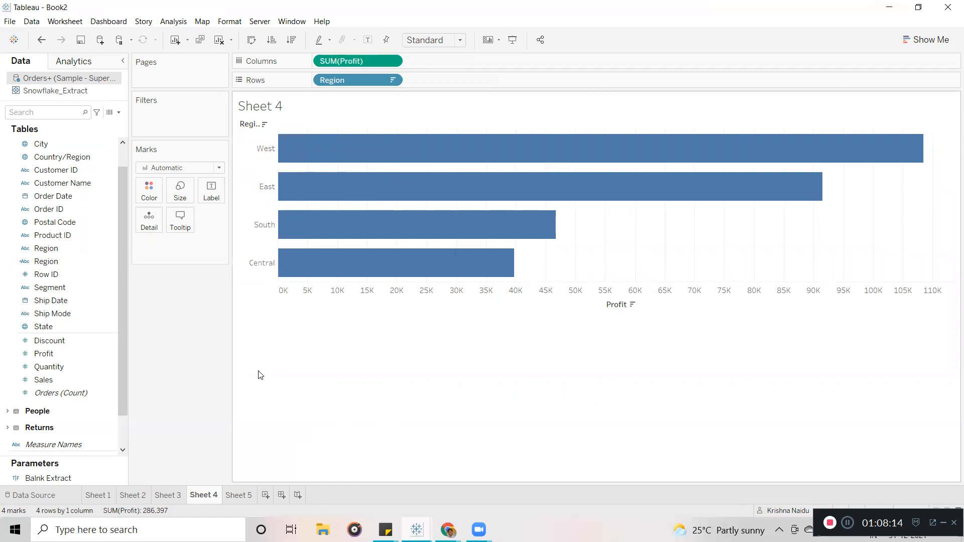
click(234, 496)
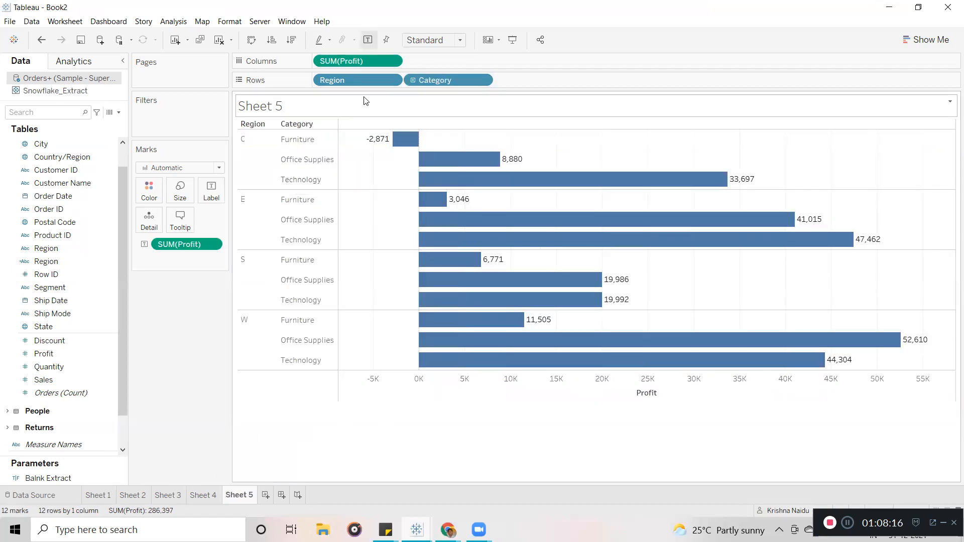
drag(367, 79, 193, 341)
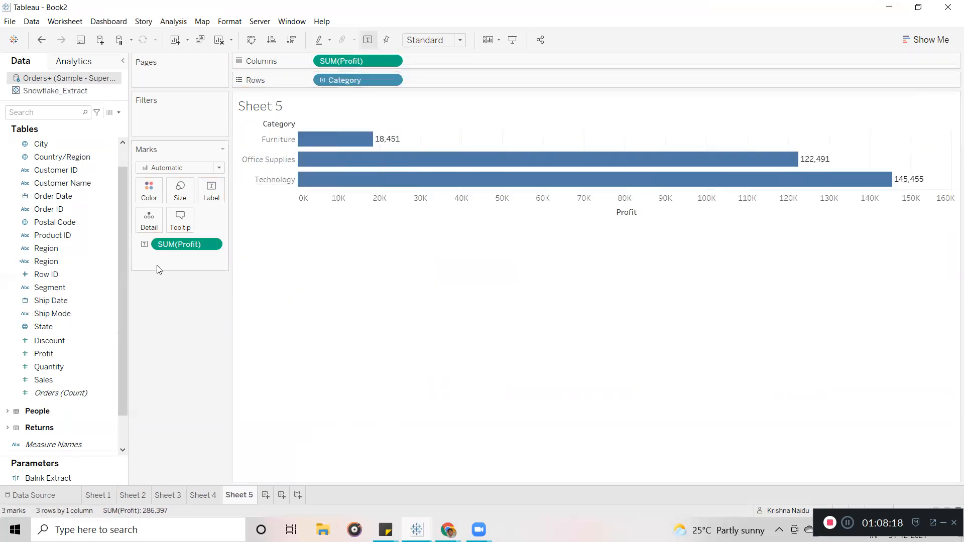
drag(59, 259, 313, 80)
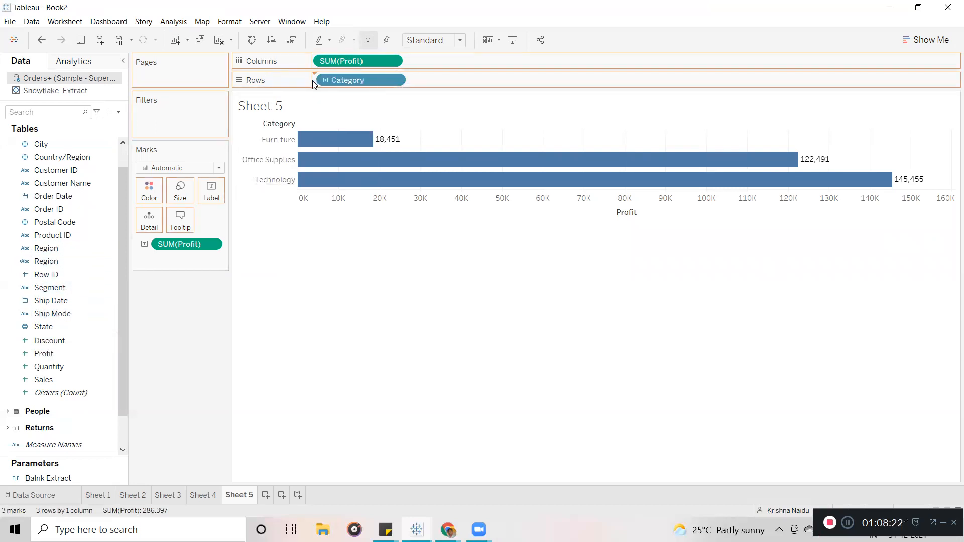
click(206, 496)
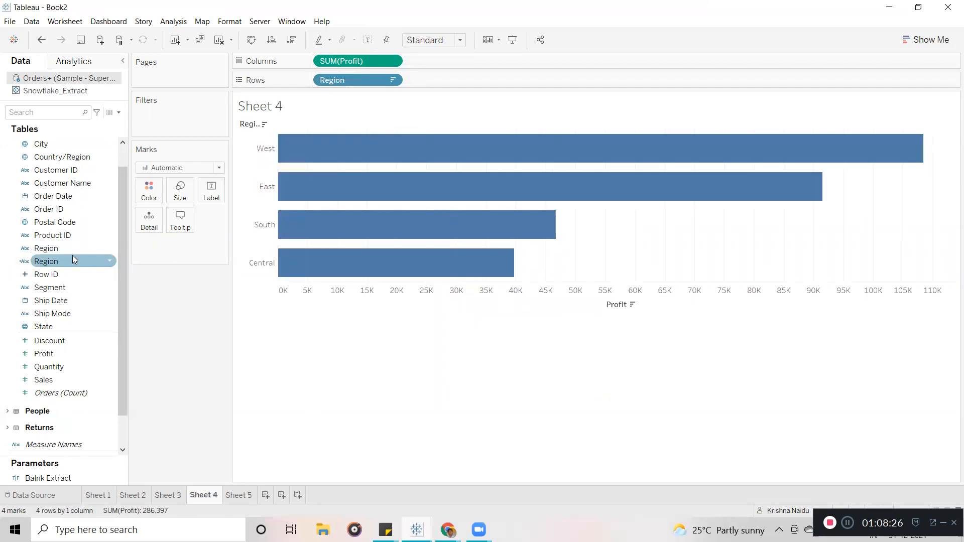
drag(64, 249, 151, 192)
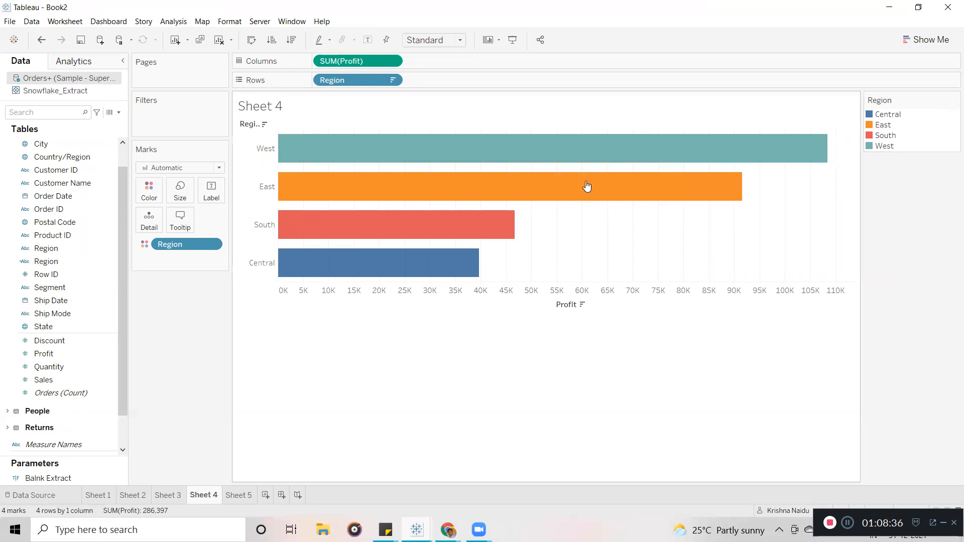
Open Edit Colors for the Region legend and choose the Jewel Bright palette.
click(149, 200)
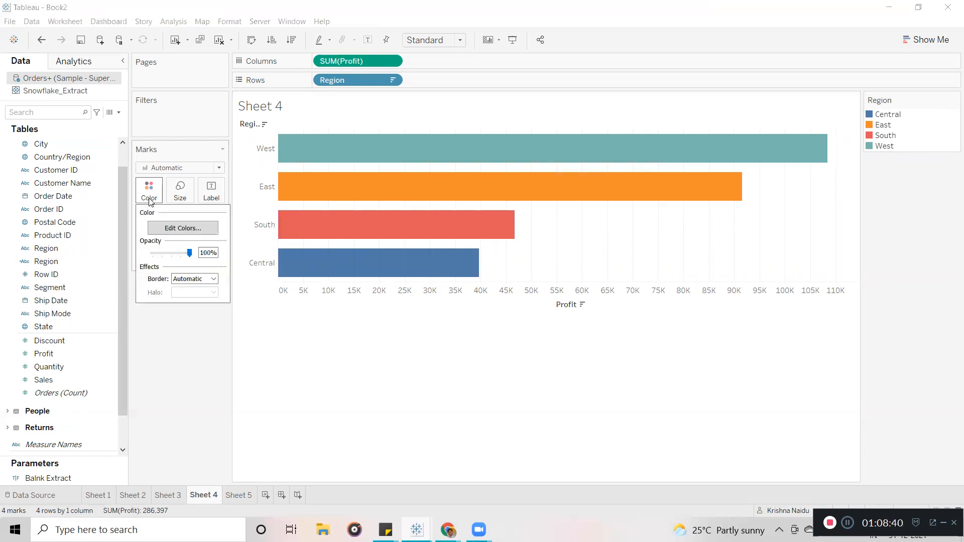
click(170, 229)
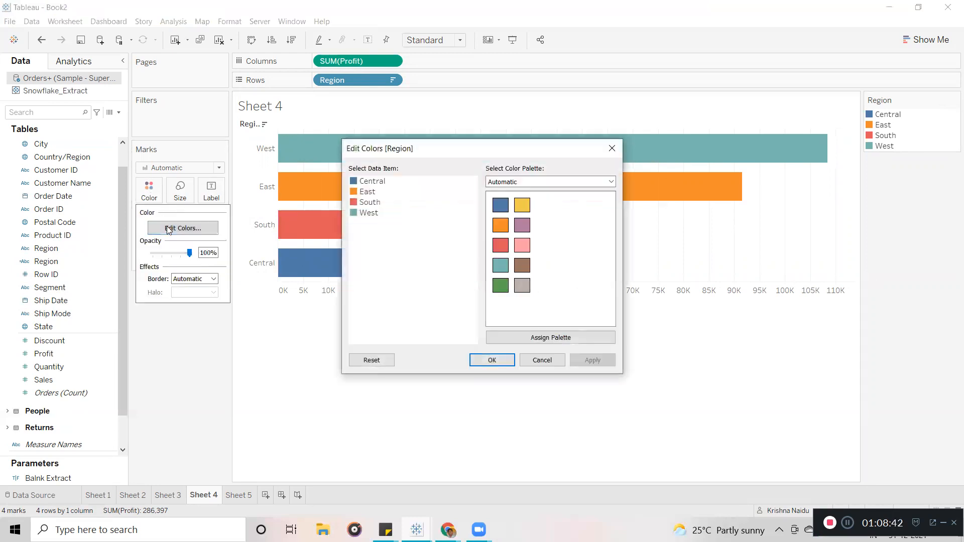
click(612, 148)
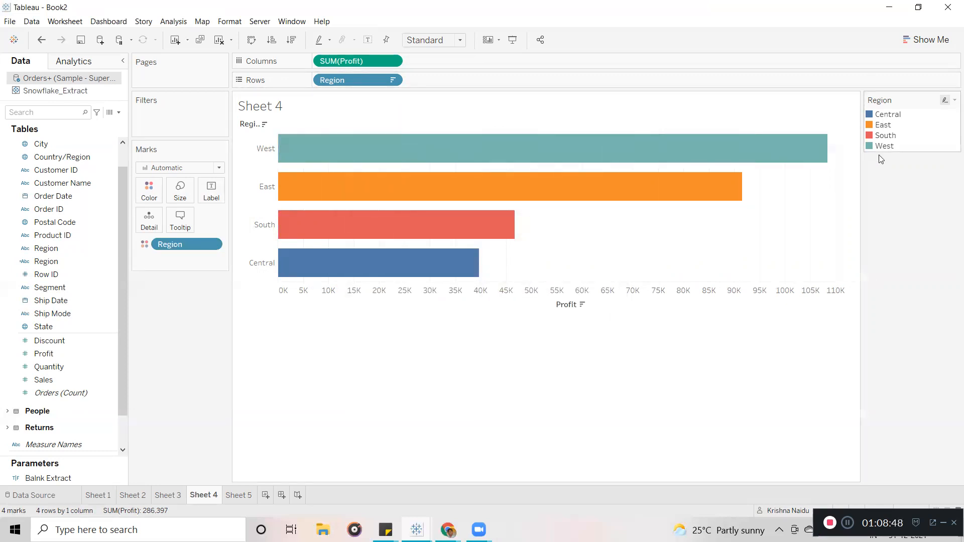
double_click(885, 117)
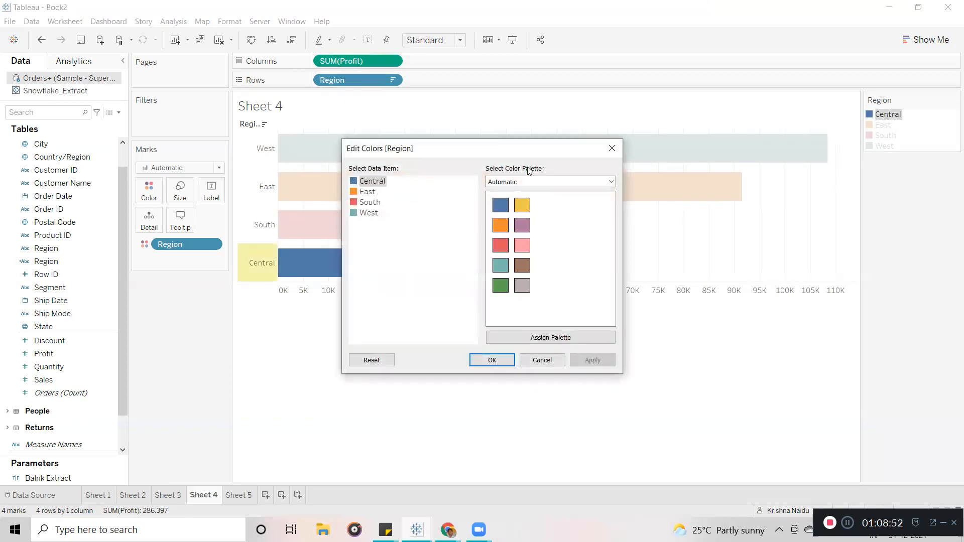
click(506, 182)
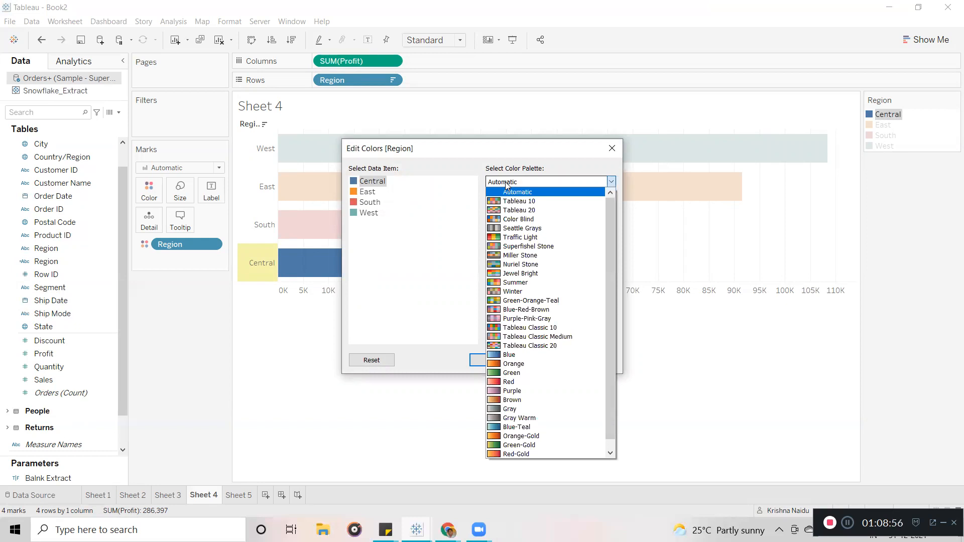
drag(608, 233, 610, 200)
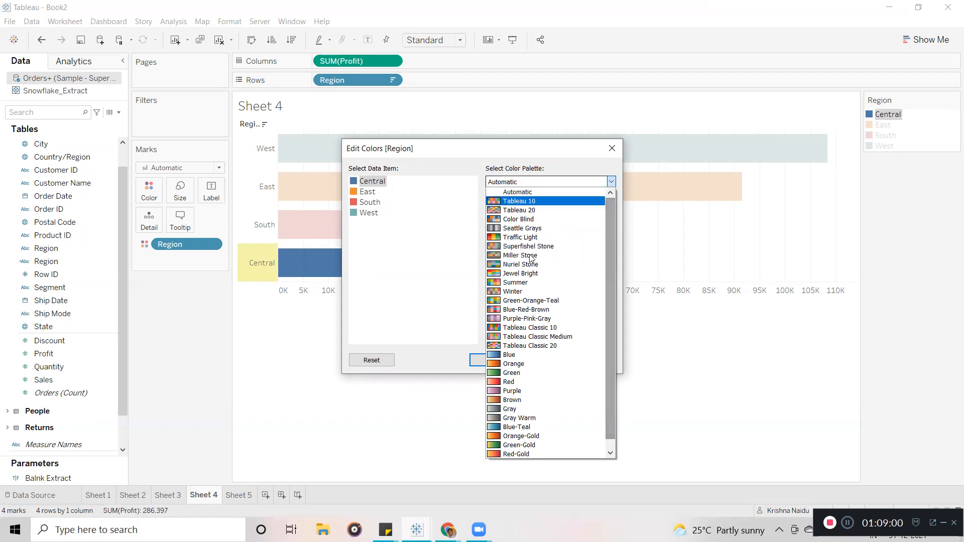
click(517, 275)
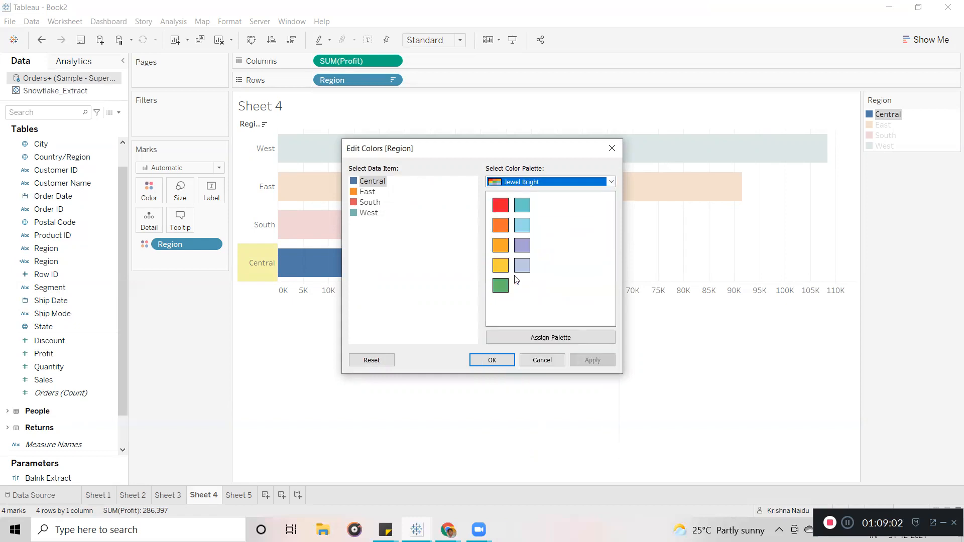
click(608, 184)
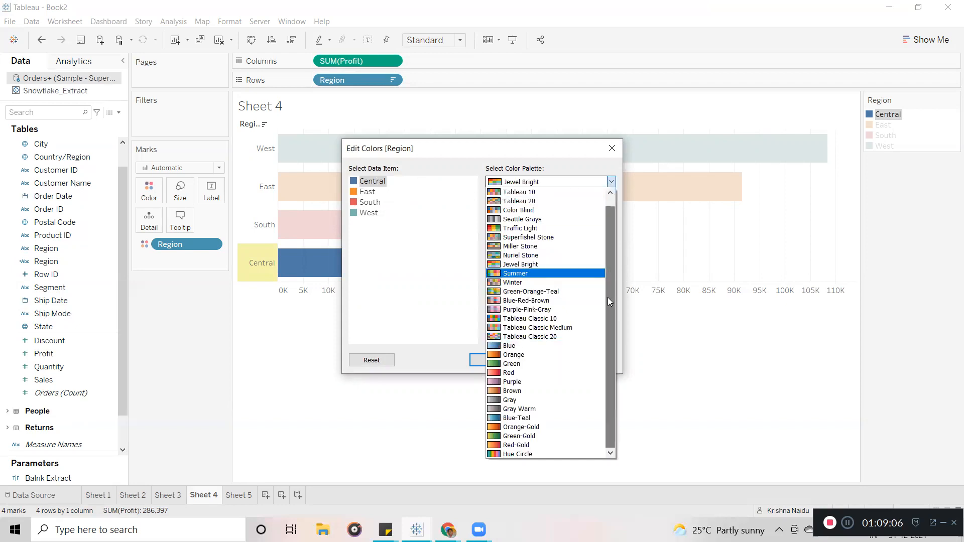
drag(609, 303, 606, 204)
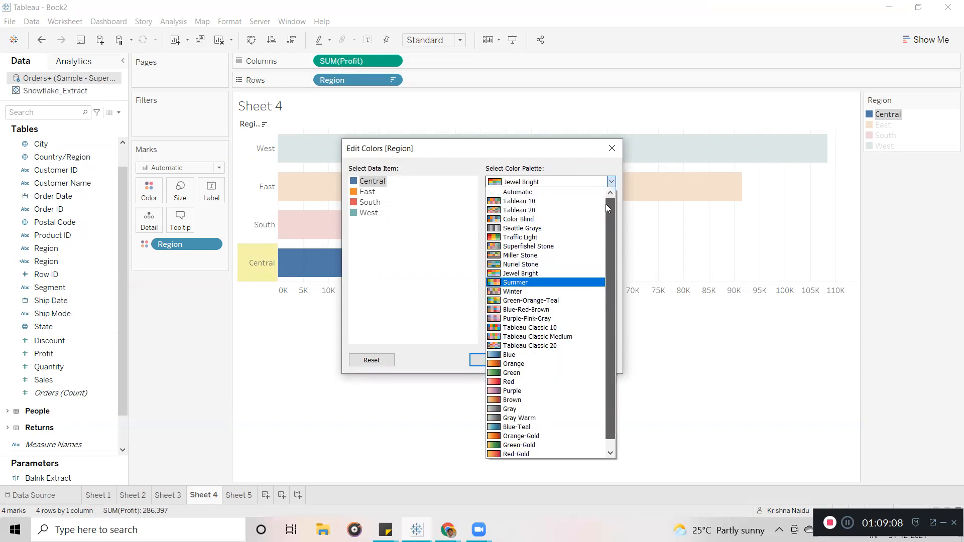
click(454, 209)
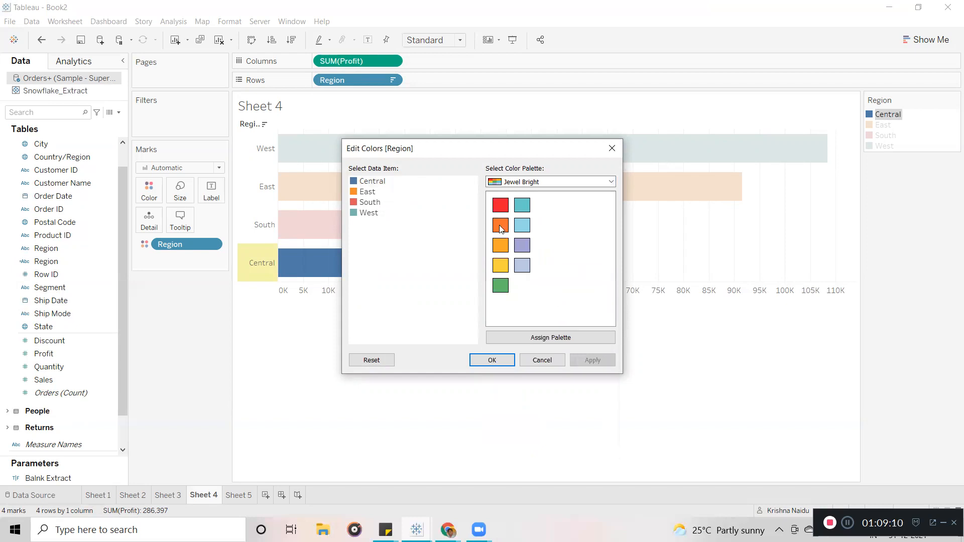
Assign green to the Central region.
double_click(372, 182)
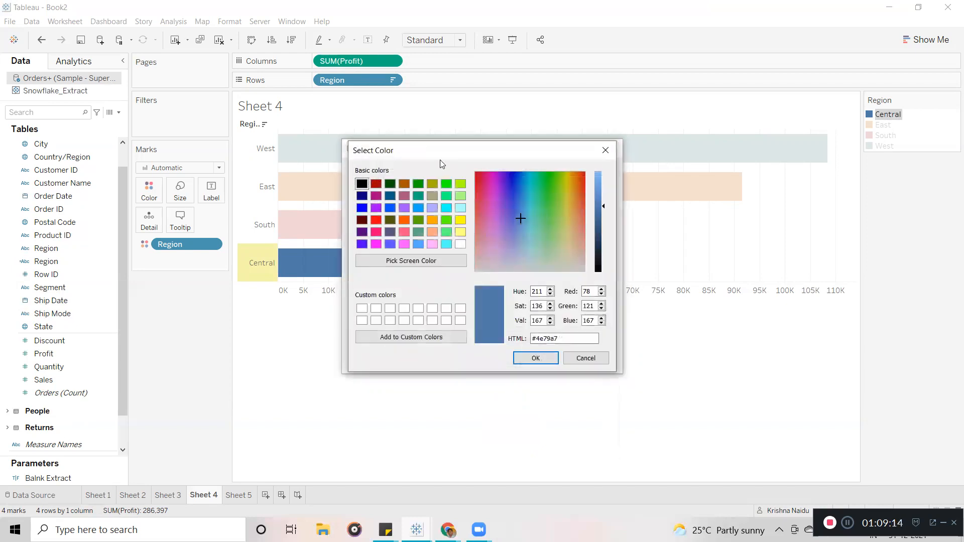
drag(465, 153, 638, 139)
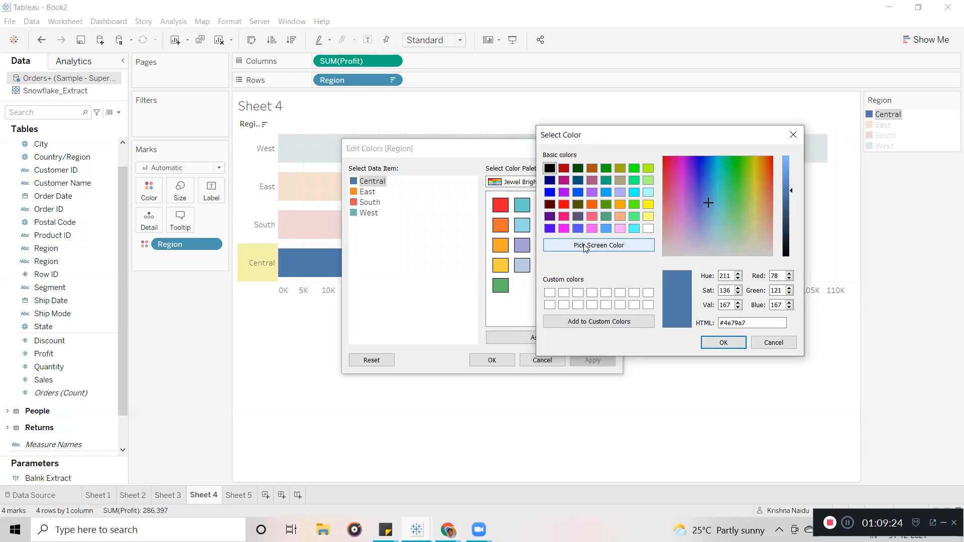
click(586, 248)
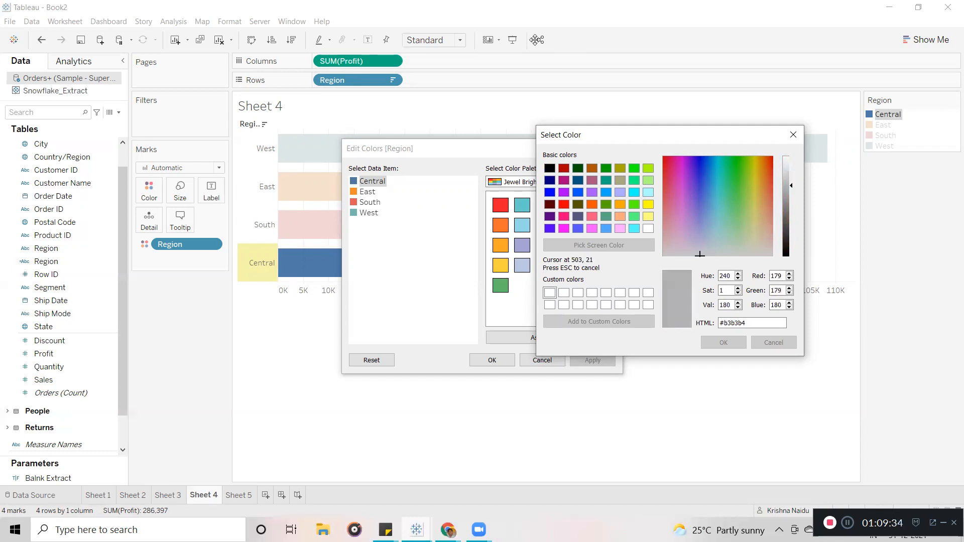
click(437, 151)
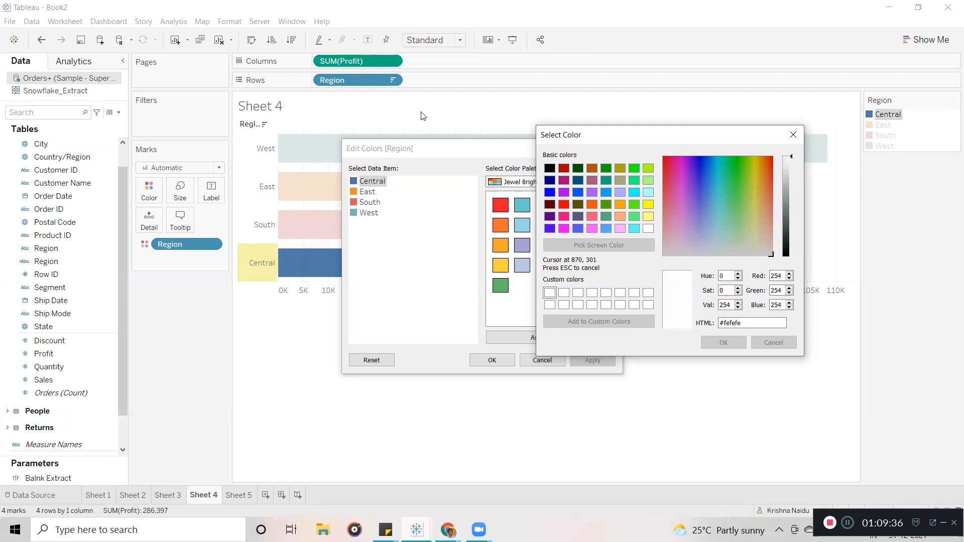
click(636, 205)
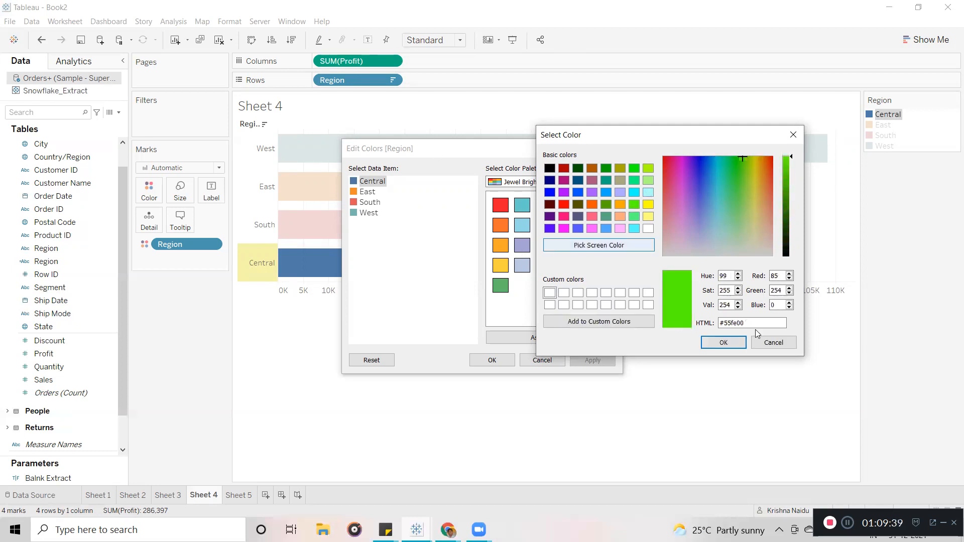
click(727, 344)
Set East to light green, South to red and West to violet, and apply the colours.
click(368, 194)
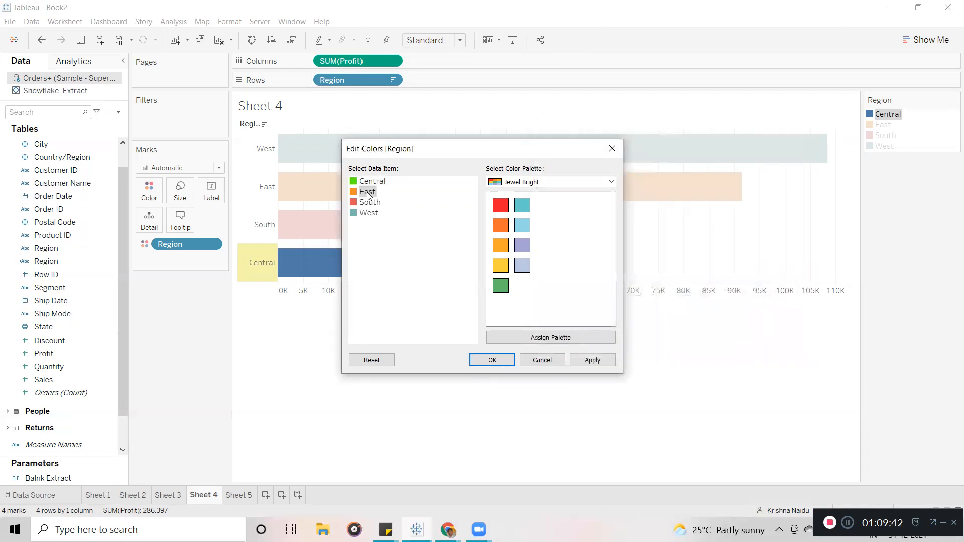
double_click(368, 194)
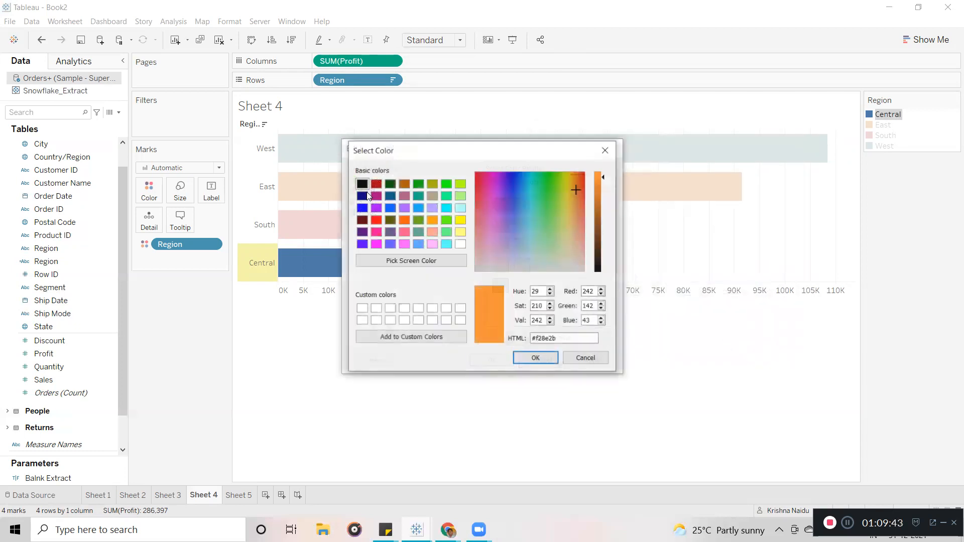
click(460, 196)
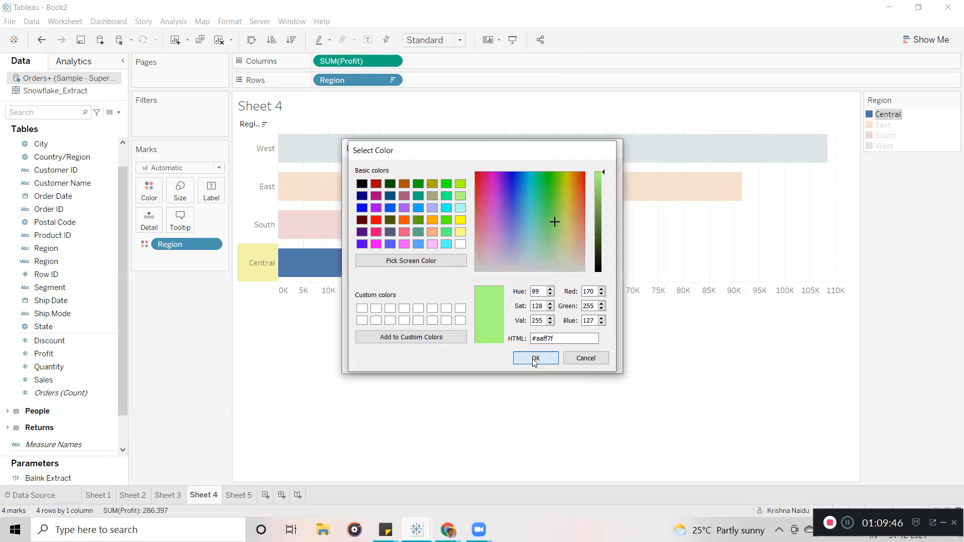
click(535, 358)
double_click(374, 200)
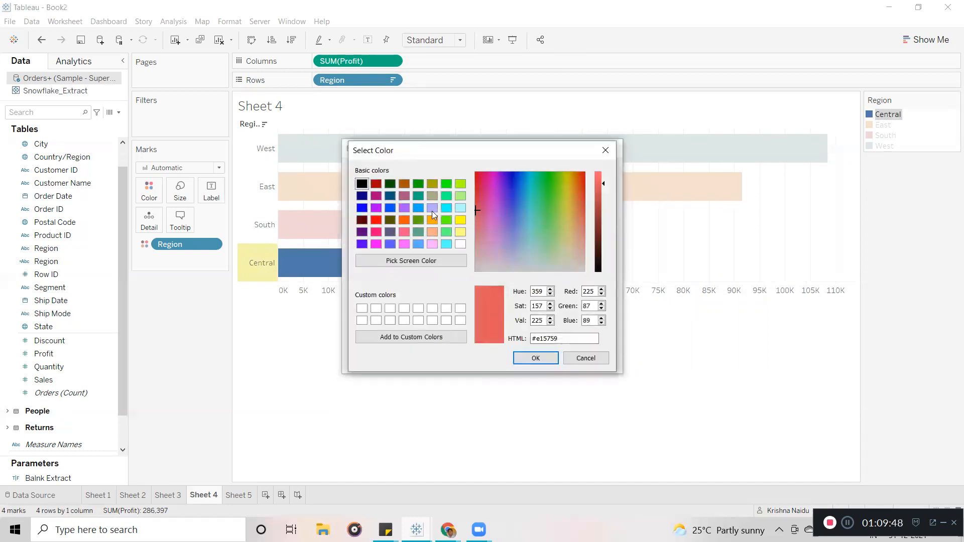
click(377, 220)
click(536, 356)
double_click(369, 213)
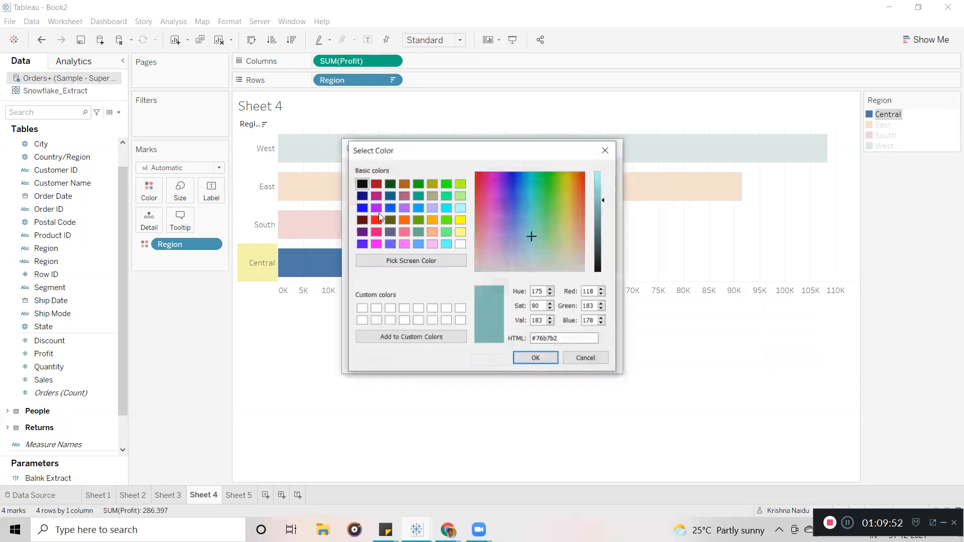
click(362, 244)
click(536, 357)
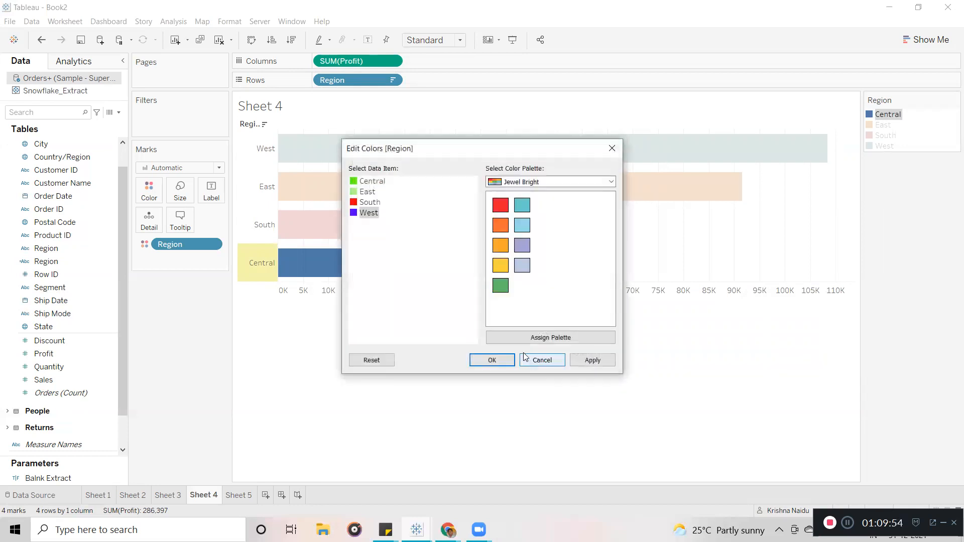
click(492, 360)
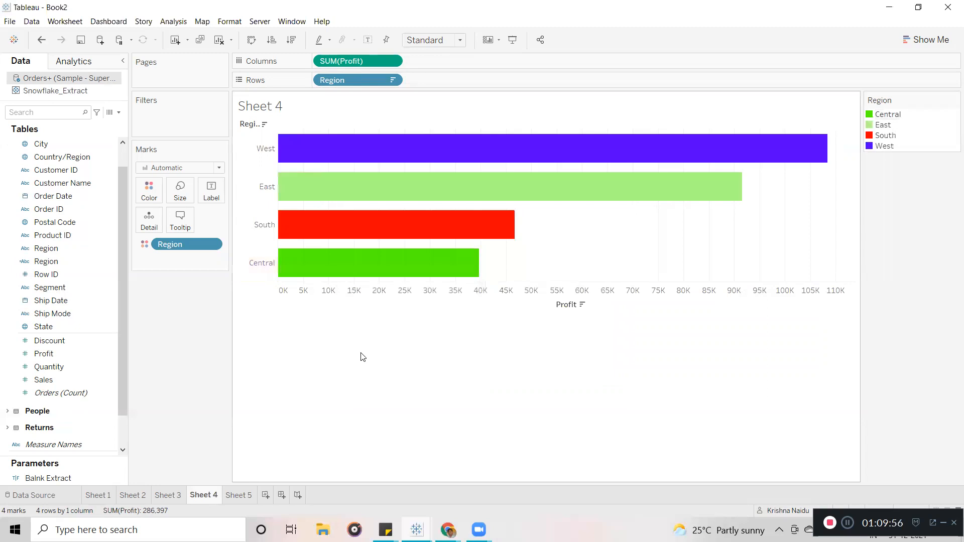
Colour Sheet 5's Profit bars by Region, comparing them with Sheet 4.
click(238, 496)
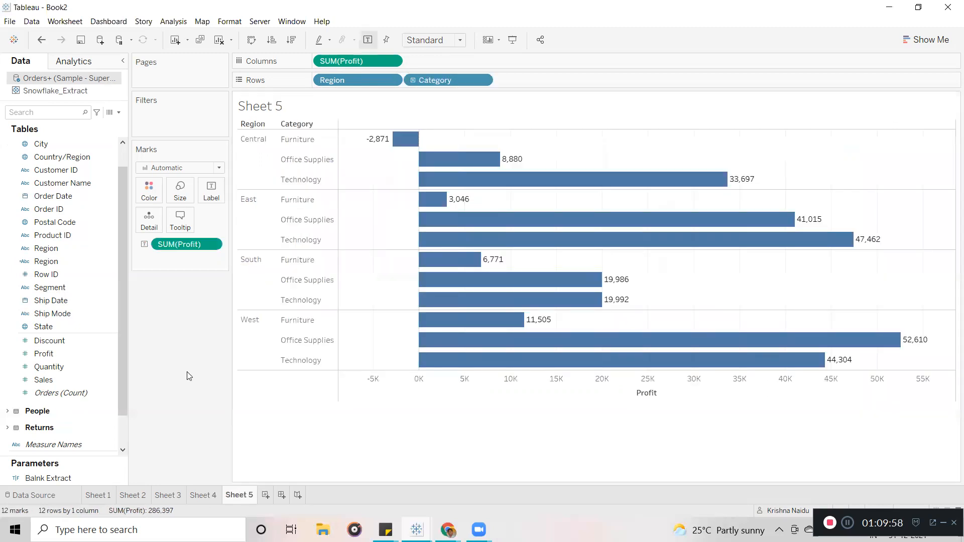
drag(47, 248, 148, 200)
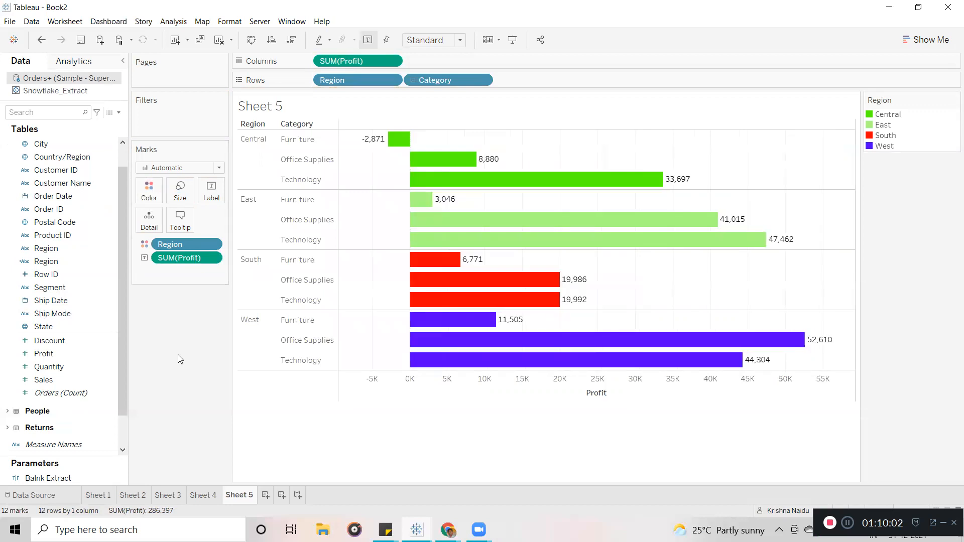
click(210, 488)
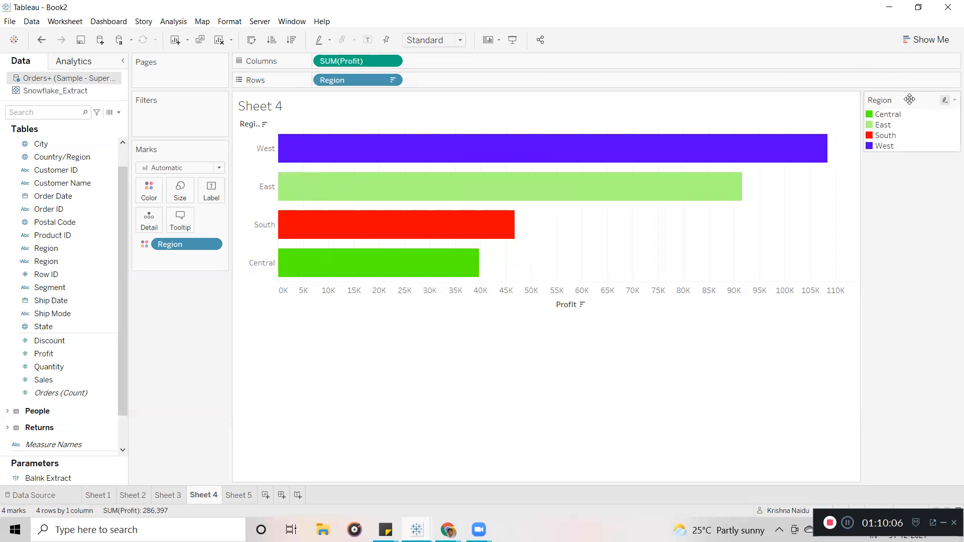
click(240, 496)
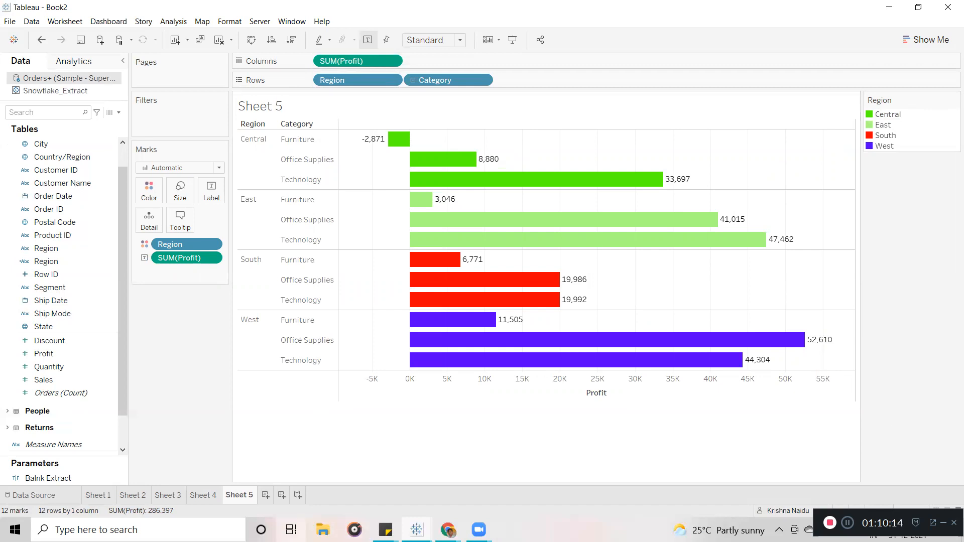
click(210, 490)
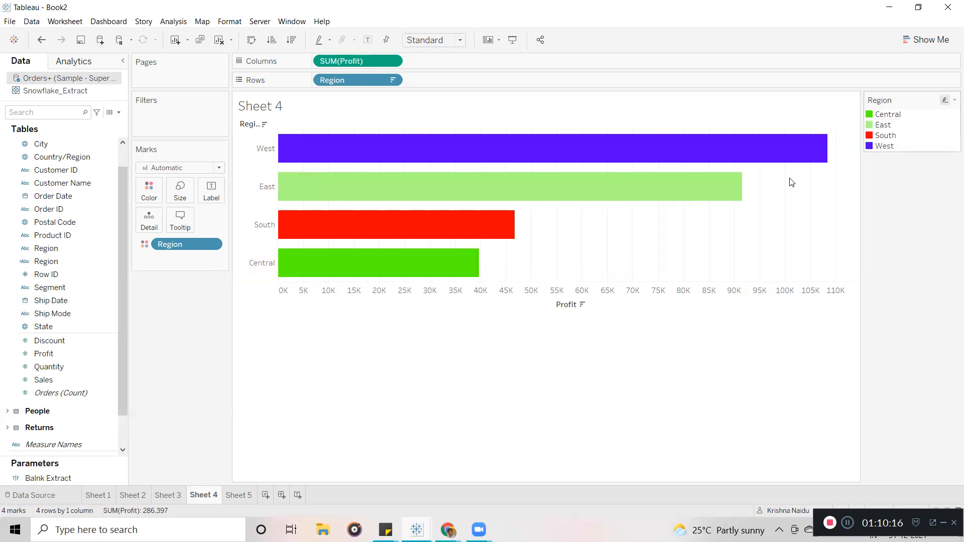
click(236, 496)
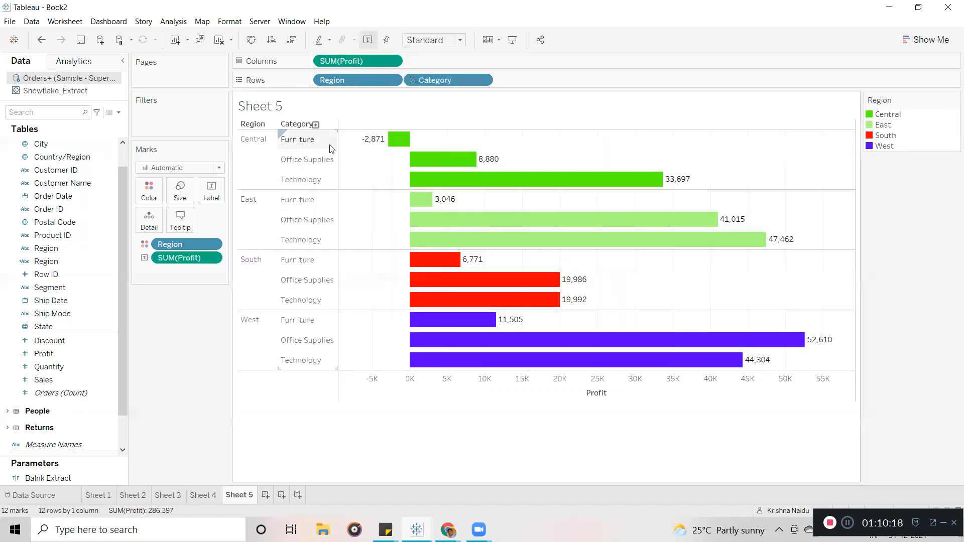
Swap the Region fields on Sheet 5's Rows and Color so rows read C, E, S, W.
drag(332, 80, 193, 356)
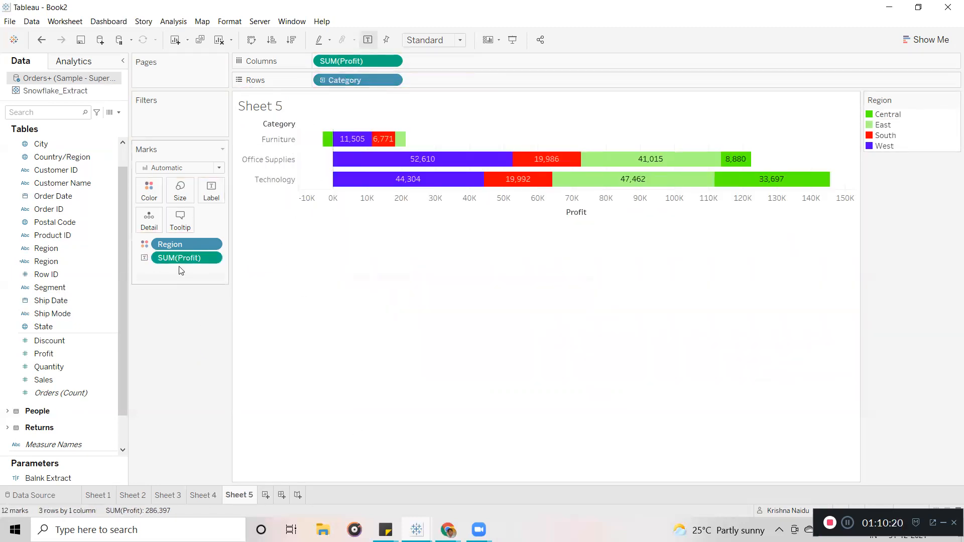
drag(186, 244, 150, 421)
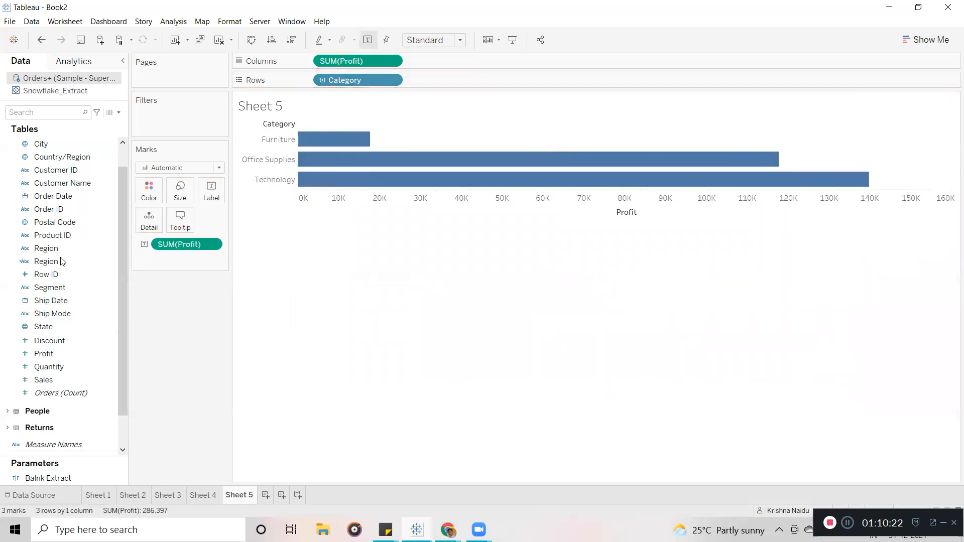
drag(46, 248, 313, 82)
drag(46, 262, 149, 194)
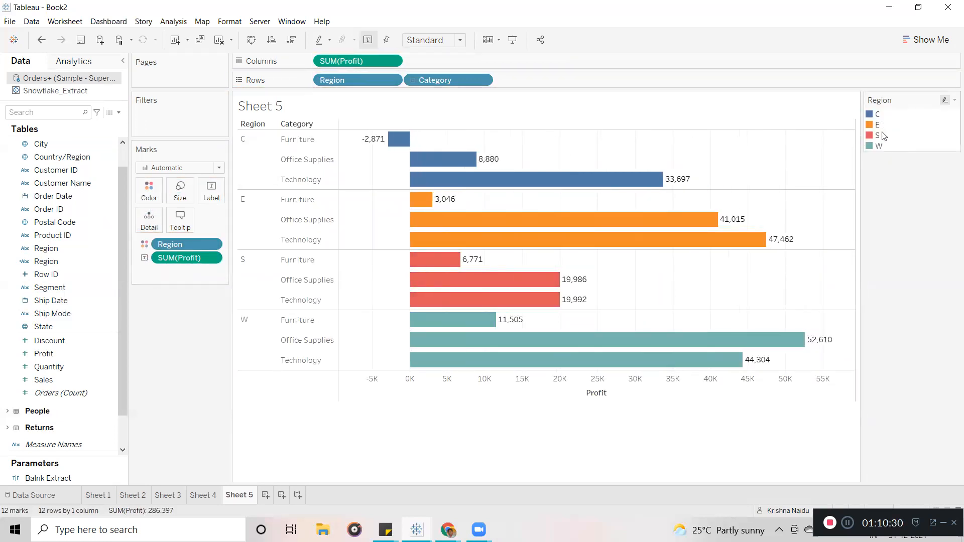
Show Sheet 4, then bring up the Tableau Online extract status page in Chrome.
click(199, 495)
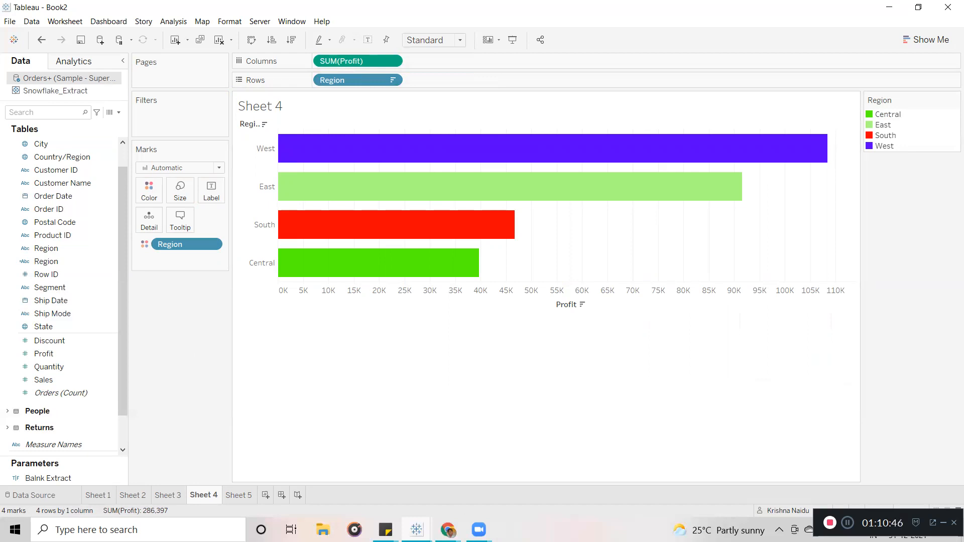
mouse_move(448, 530)
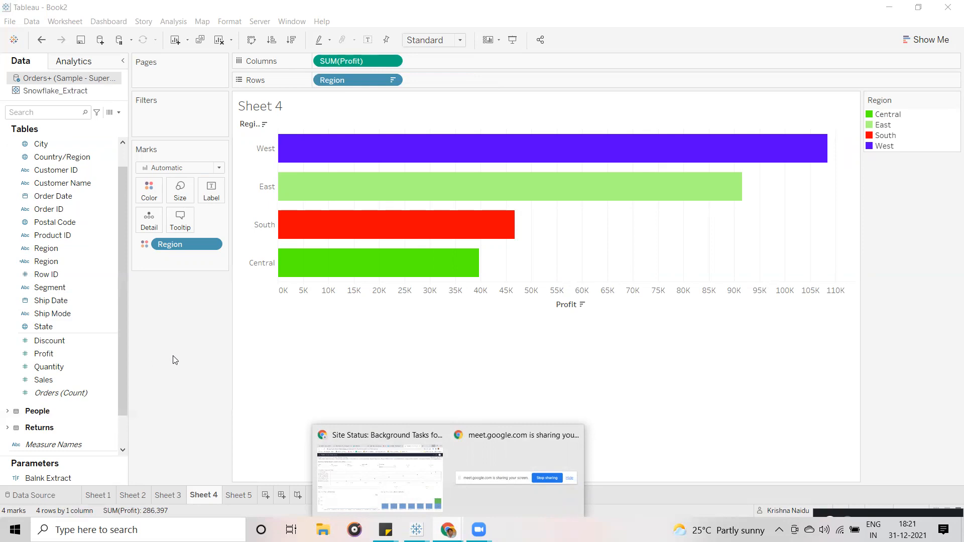
click(367, 477)
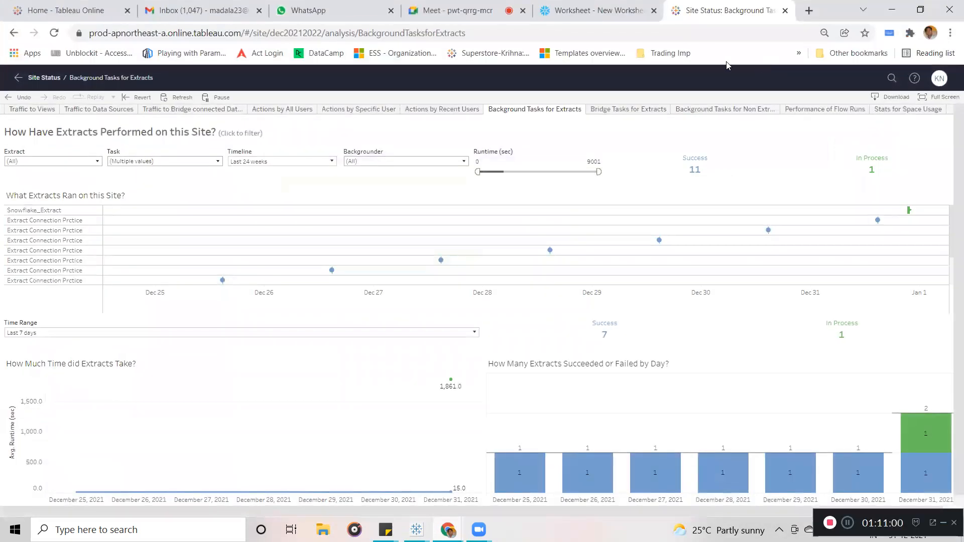
Refresh the Site Status page, check Snowflake_Extract is still in process, and minimize Chrome.
click(177, 97)
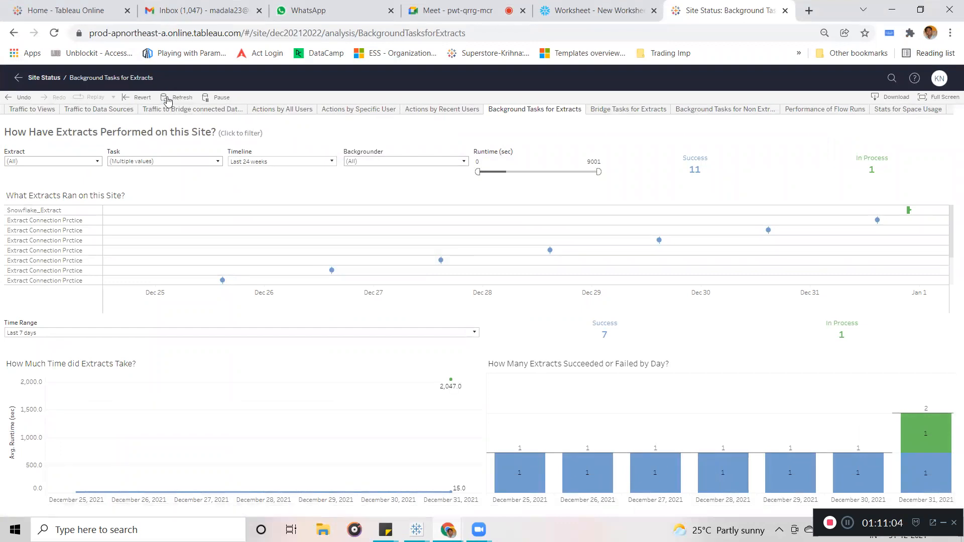
mouse_move(909, 214)
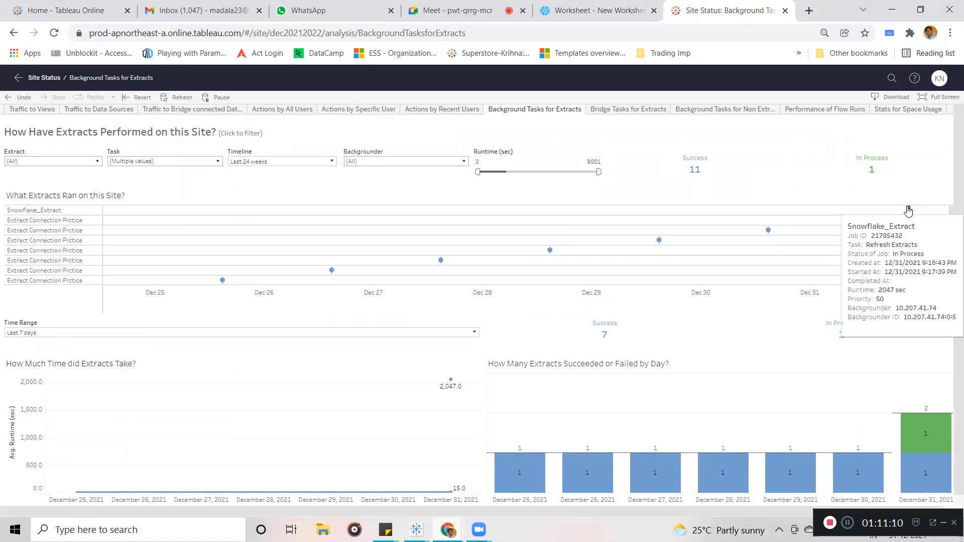
click(892, 10)
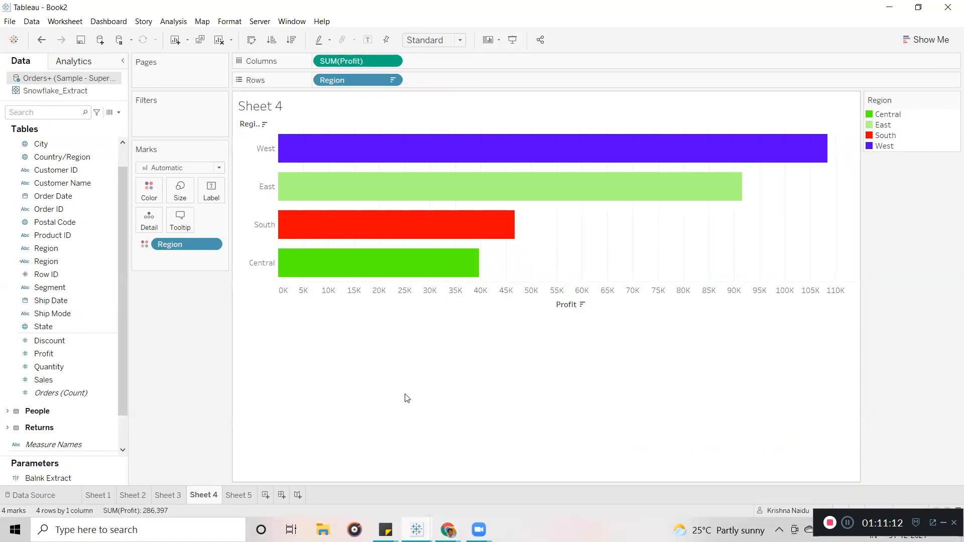
Open the Order Date field's options and dismiss them without changes.
click(102, 199)
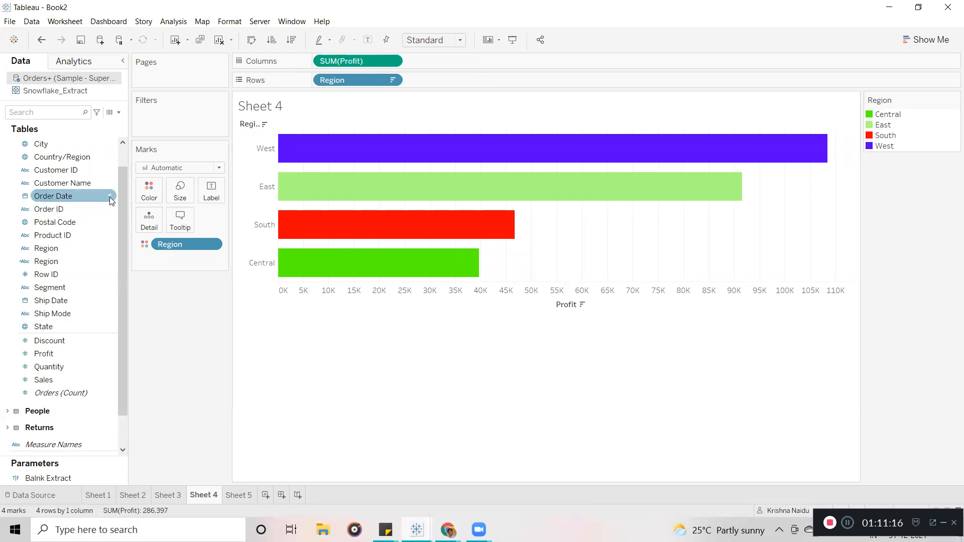
click(110, 197)
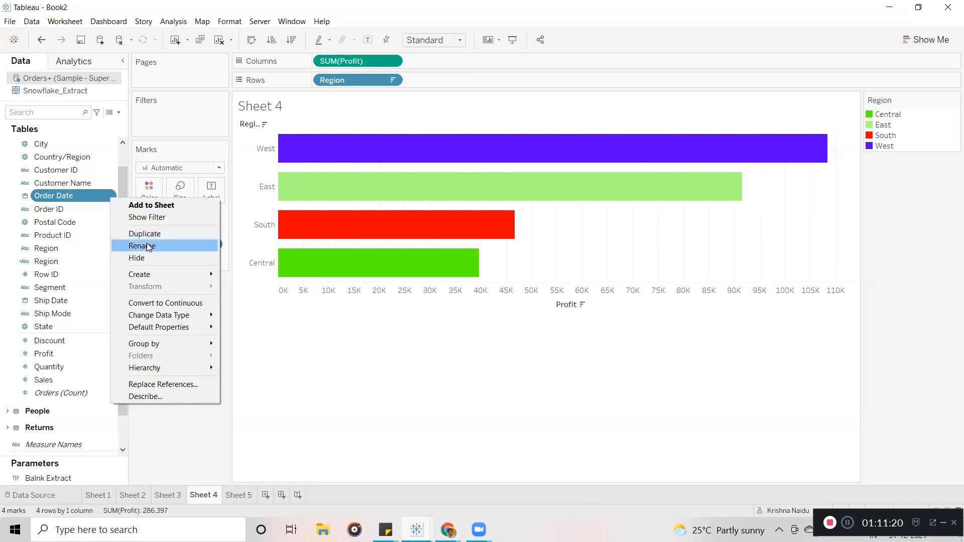
click(280, 362)
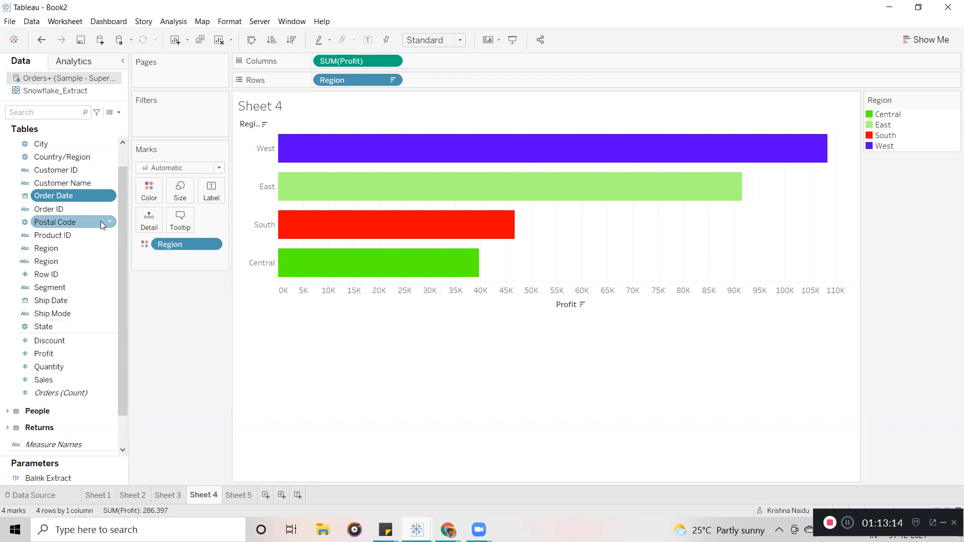
Rename the Customer Name field to Subscriber Name.
ctrl+click(106, 184)
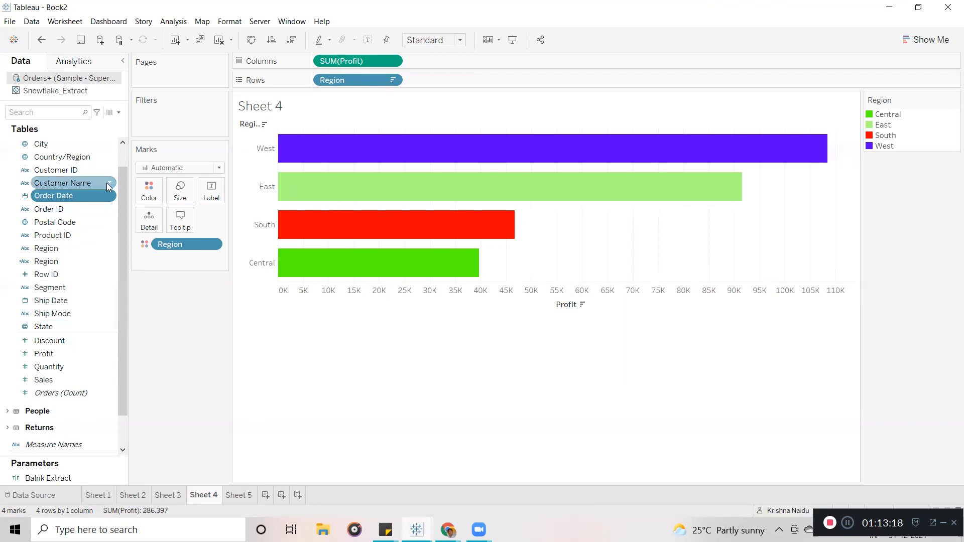
click(108, 184)
click(260, 392)
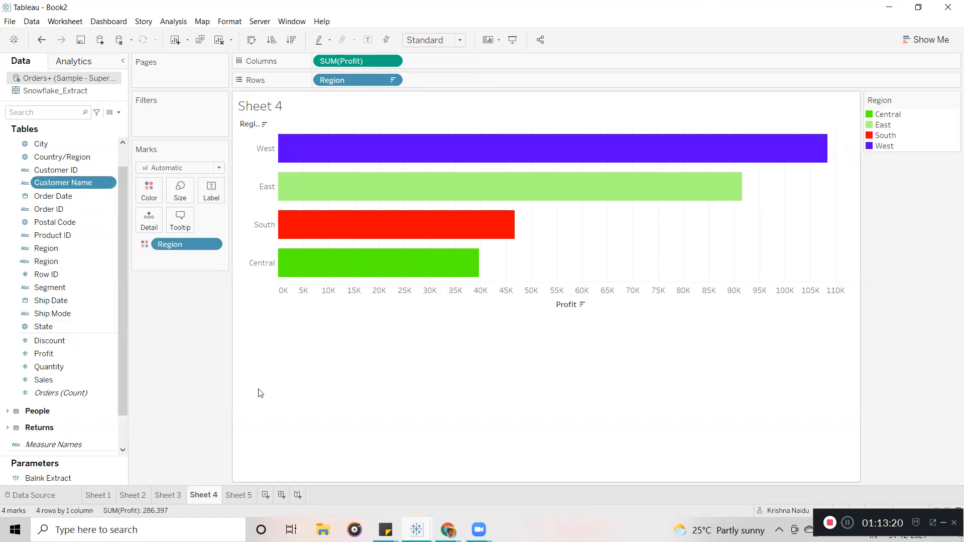
ctrl+click(91, 197)
click(76, 187)
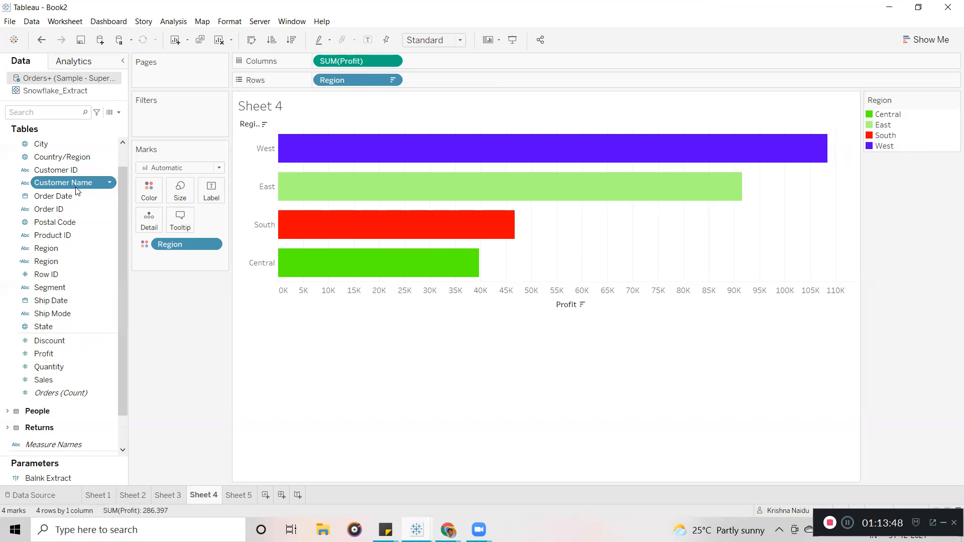
click(109, 184)
click(137, 232)
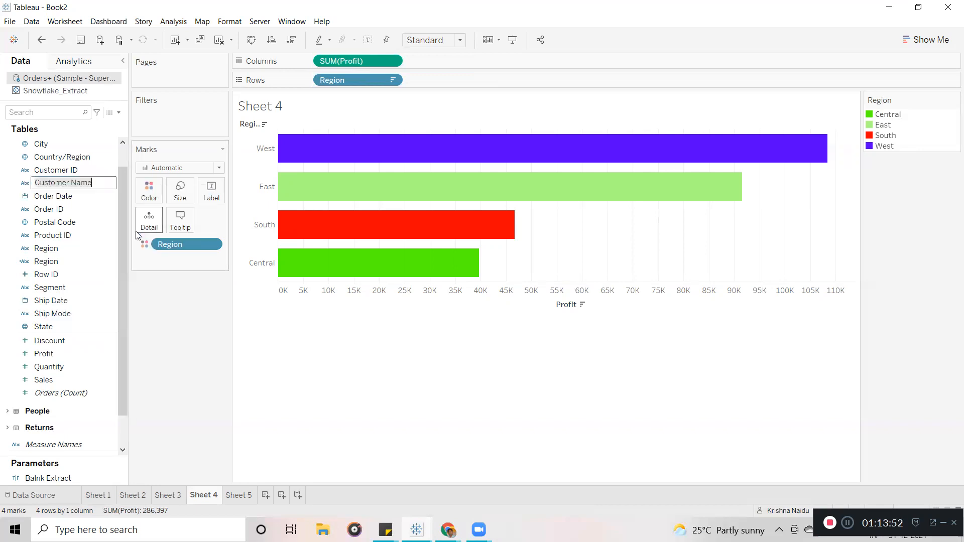
drag(69, 182, 12, 181)
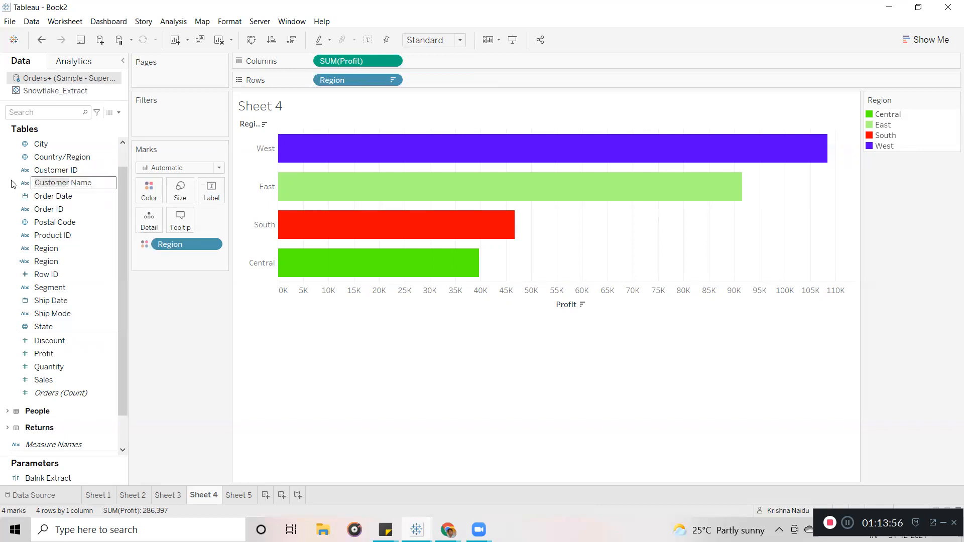
text(Subscriber)
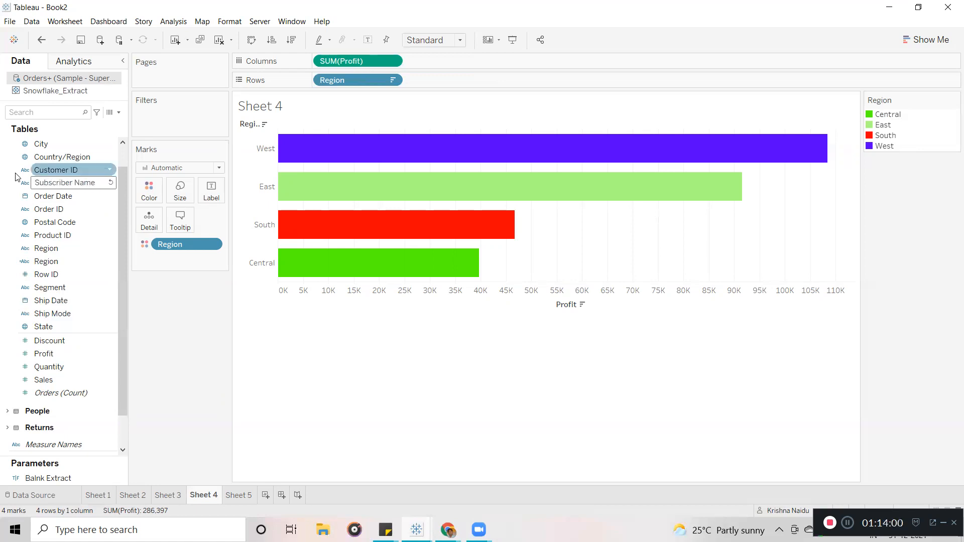
key(Return)
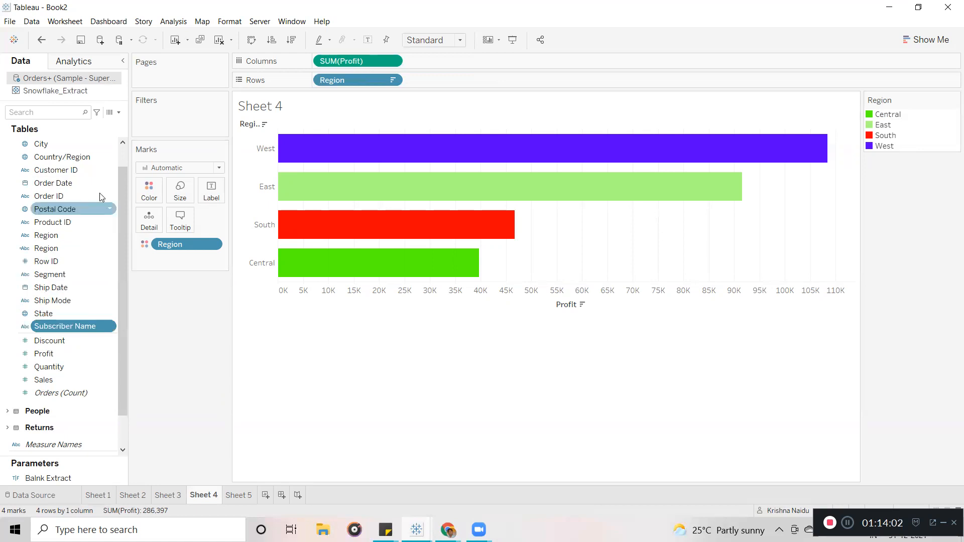
Add Subscriber Name to Rows and remove it again, leaving the Profit chart unchanged.
double_click(78, 328)
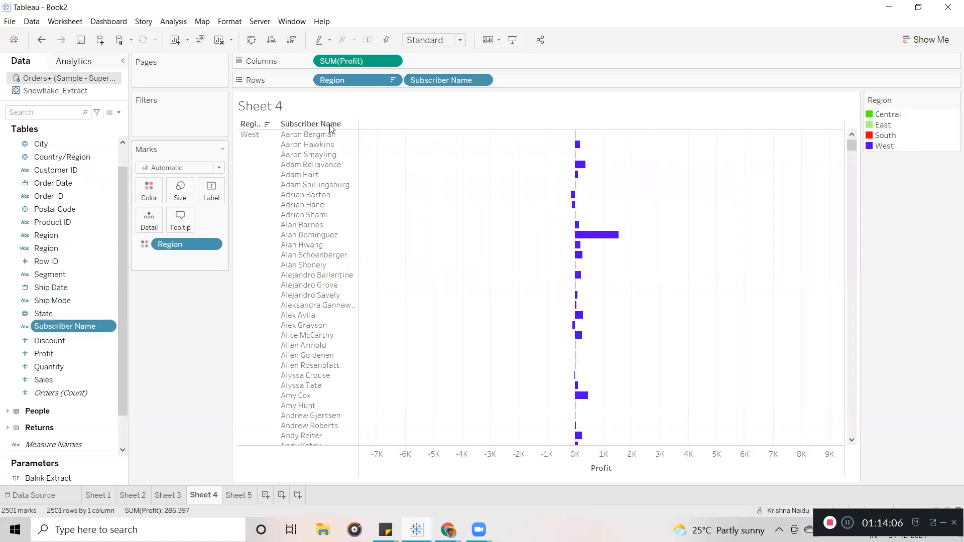
drag(458, 80, 109, 330)
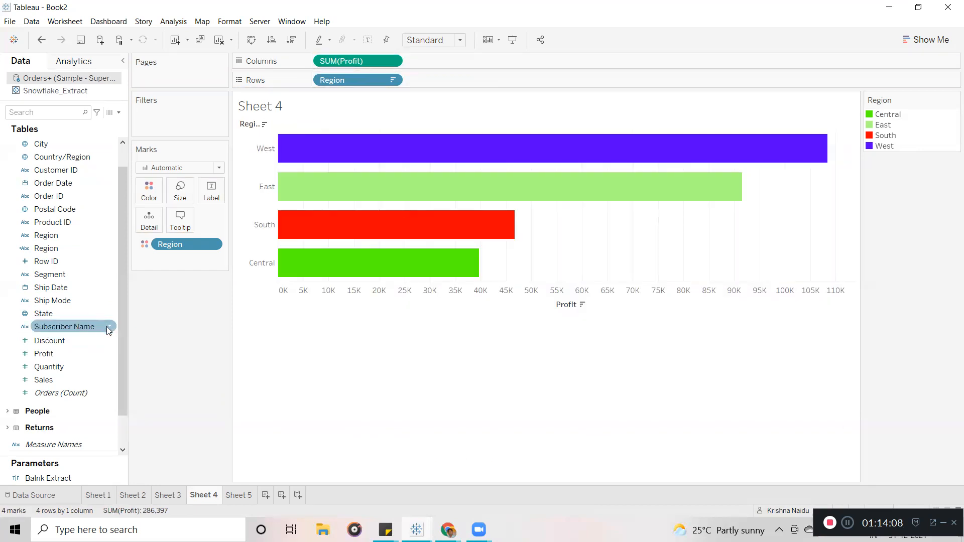
click(109, 328)
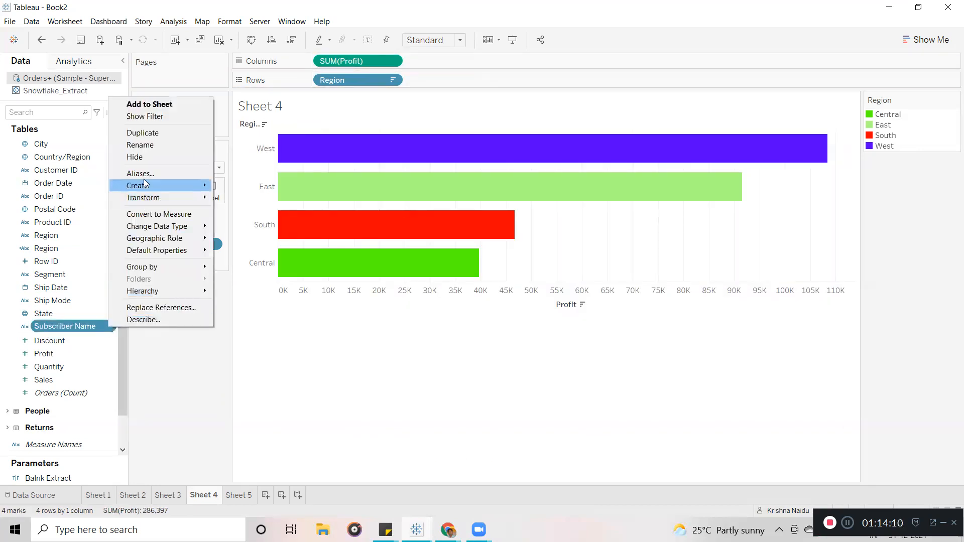
click(142, 145)
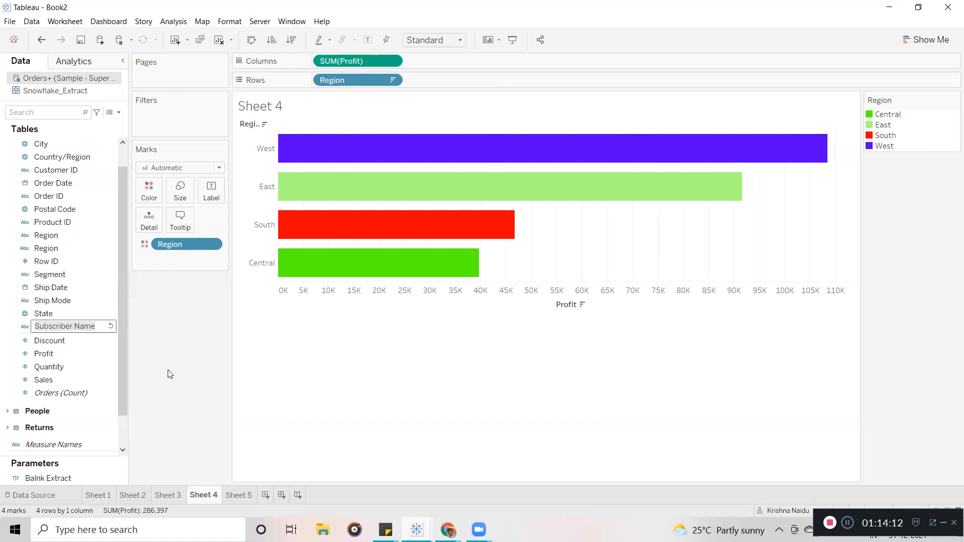
key(Return)
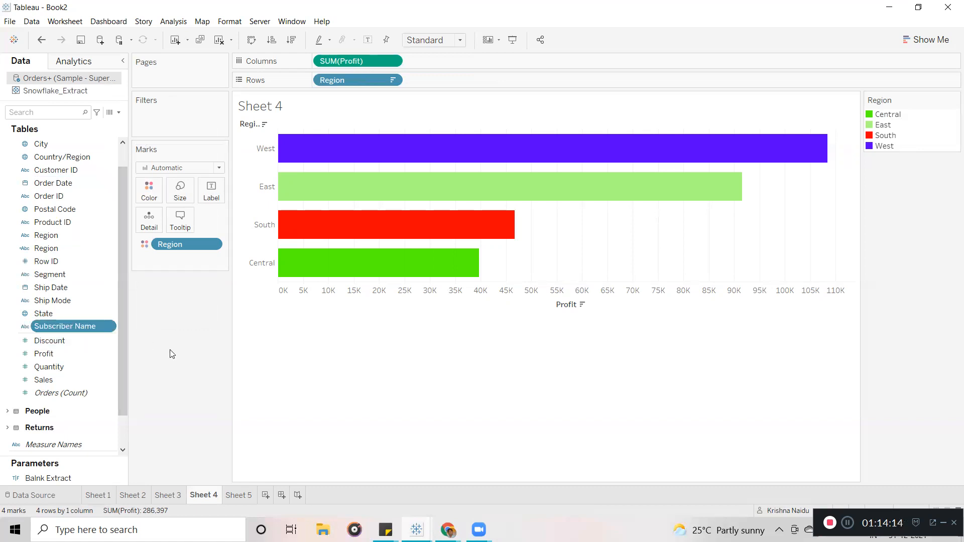
scroll(121, 285, down, 1)
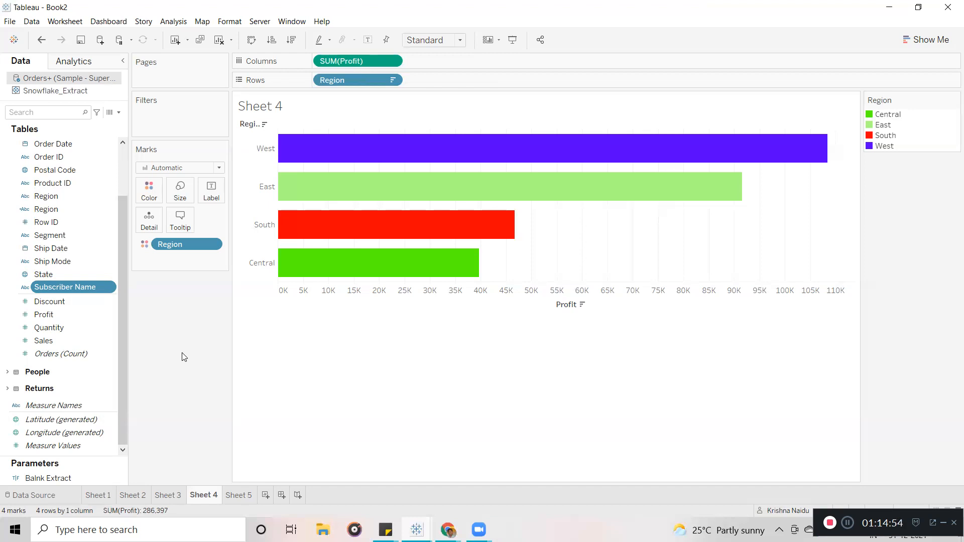
click(111, 289)
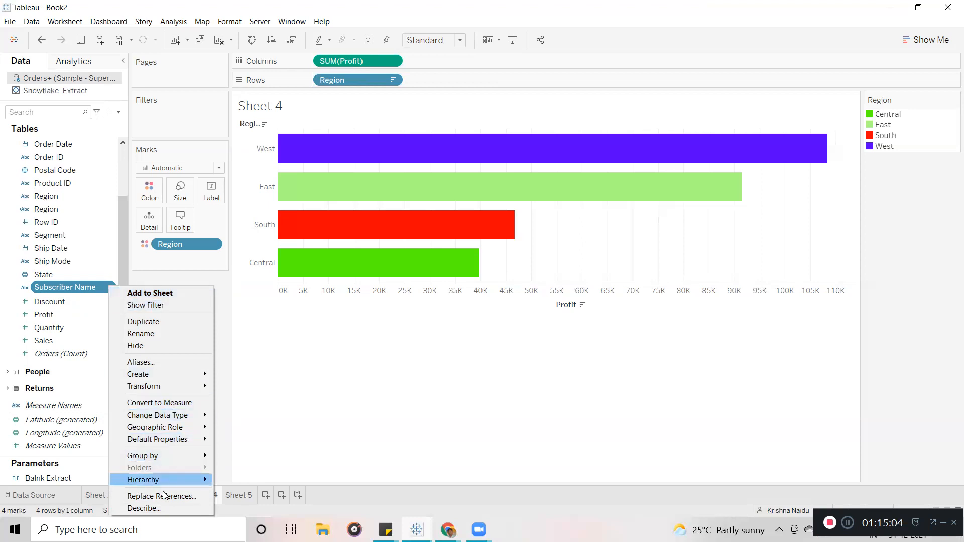
click(164, 510)
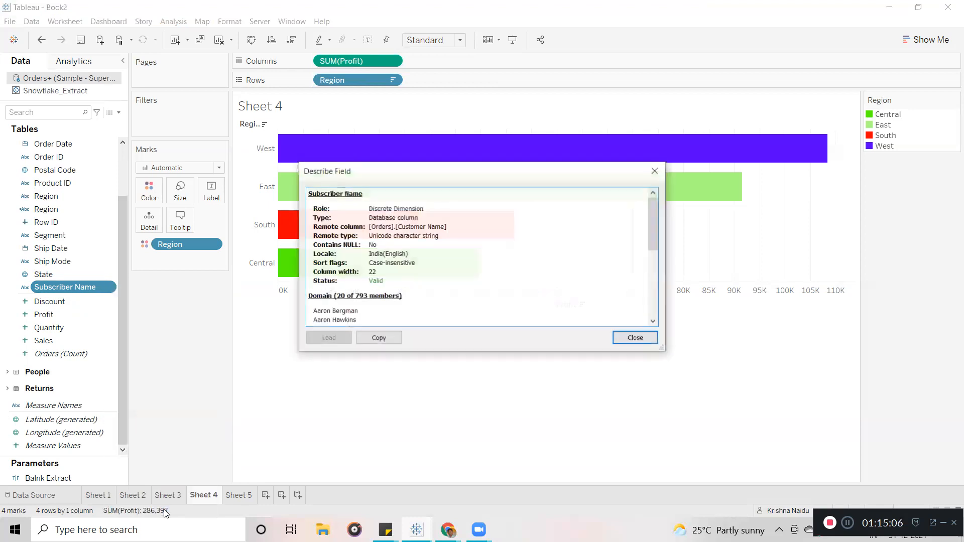
drag(312, 227, 396, 231)
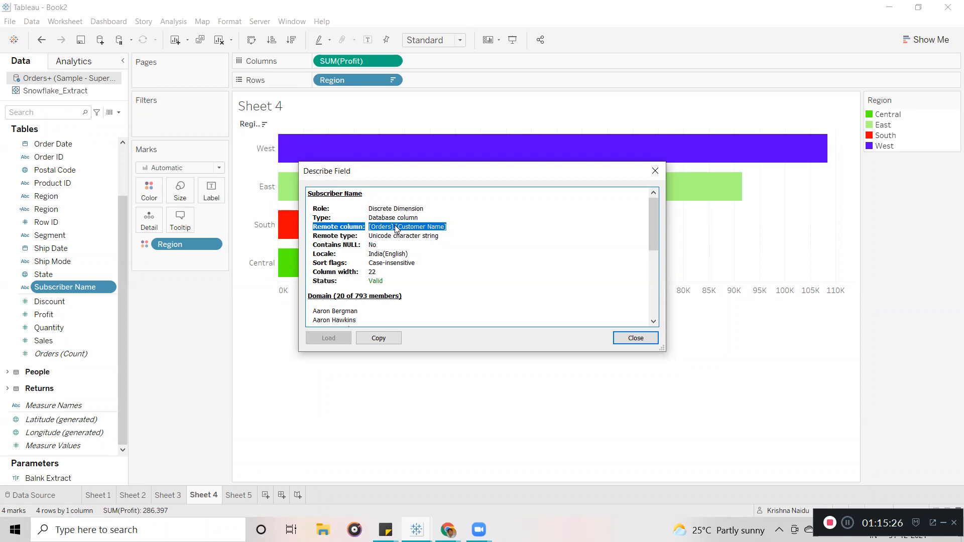
click(655, 172)
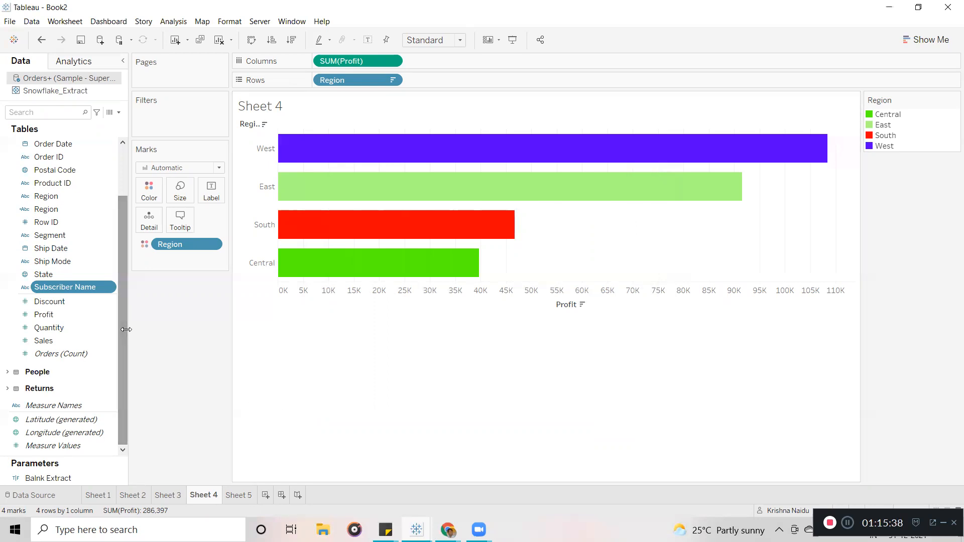
right_click(109, 290)
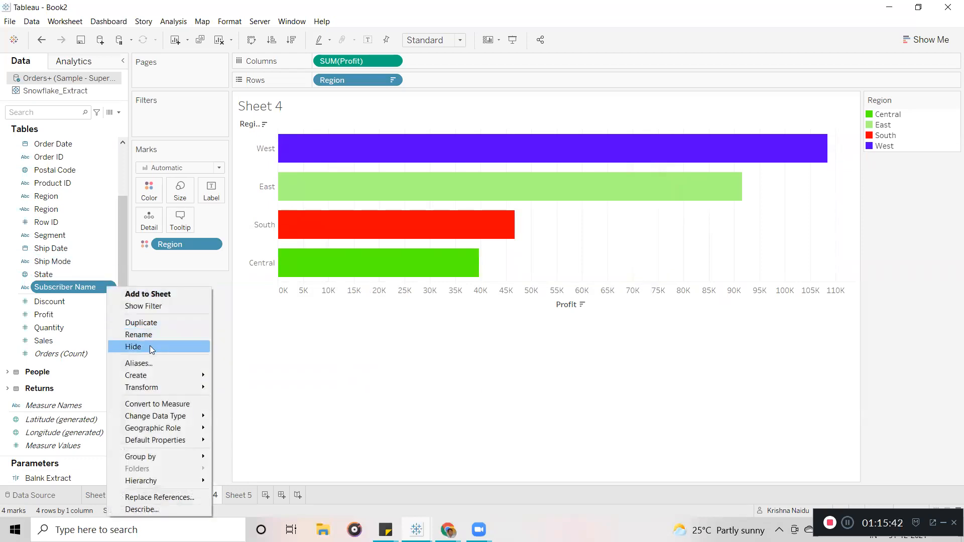
click(330, 346)
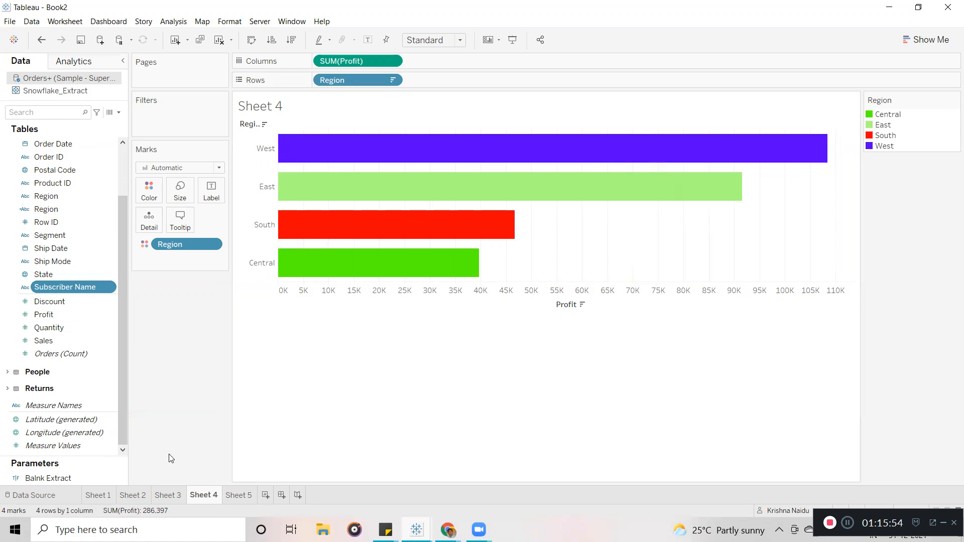
click(235, 495)
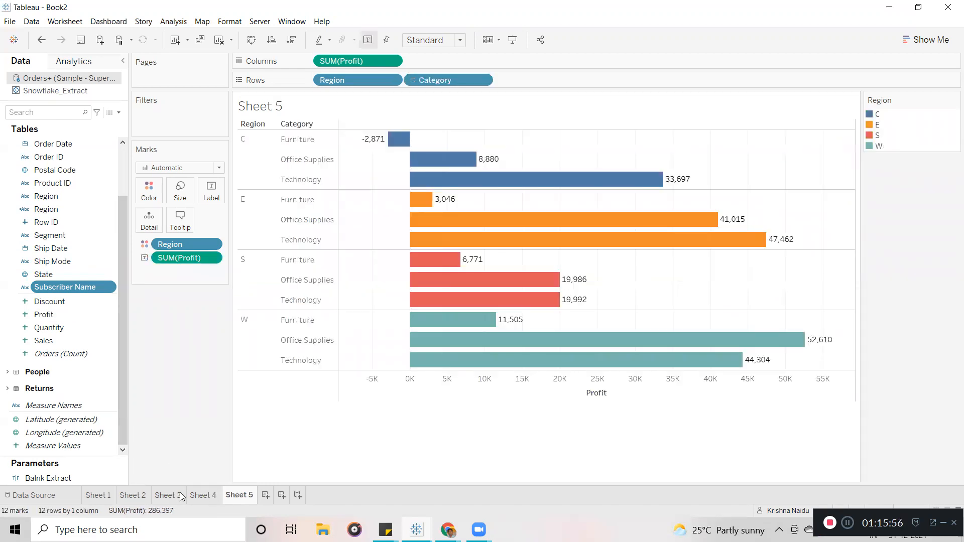
click(199, 495)
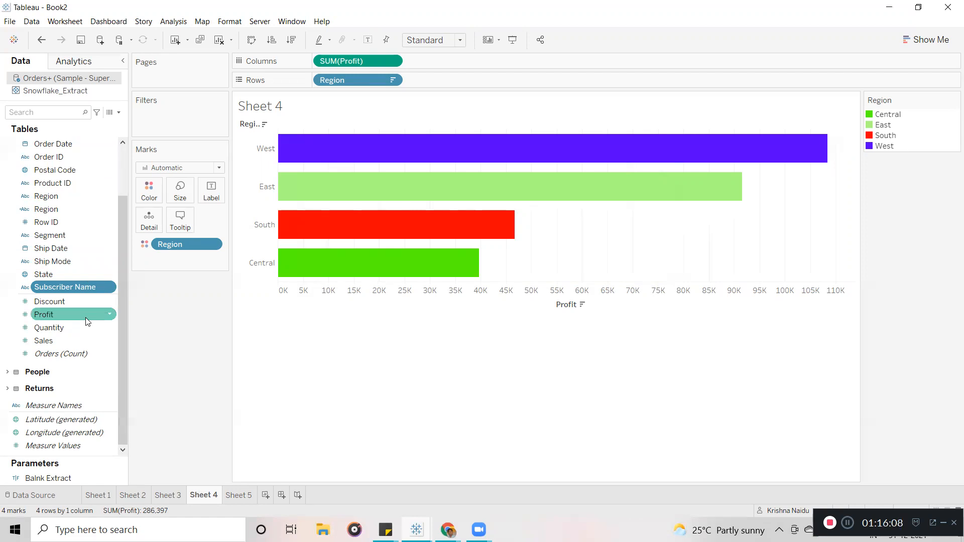
Hide the Row ID field, then turn on Show Hidden Fields in the Data pane.
click(70, 222)
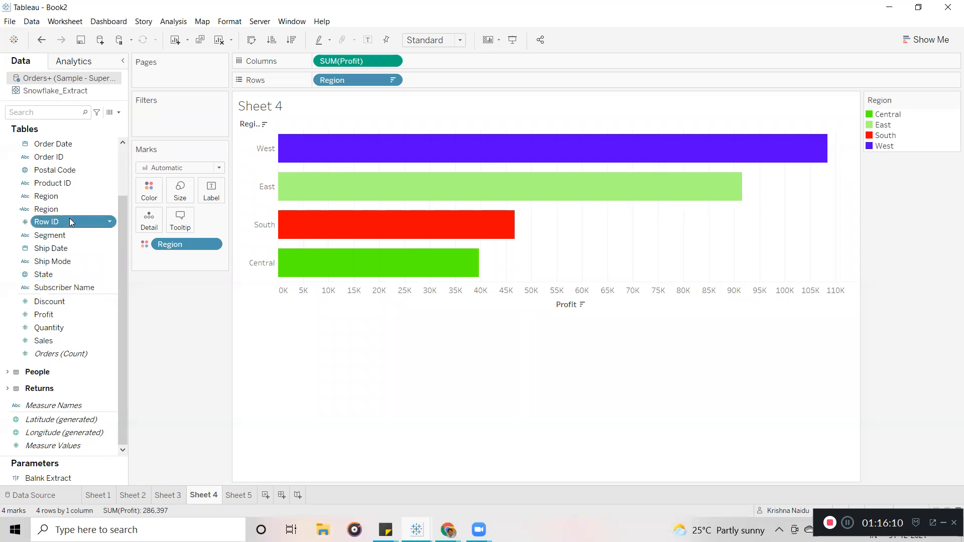
right_click(69, 218)
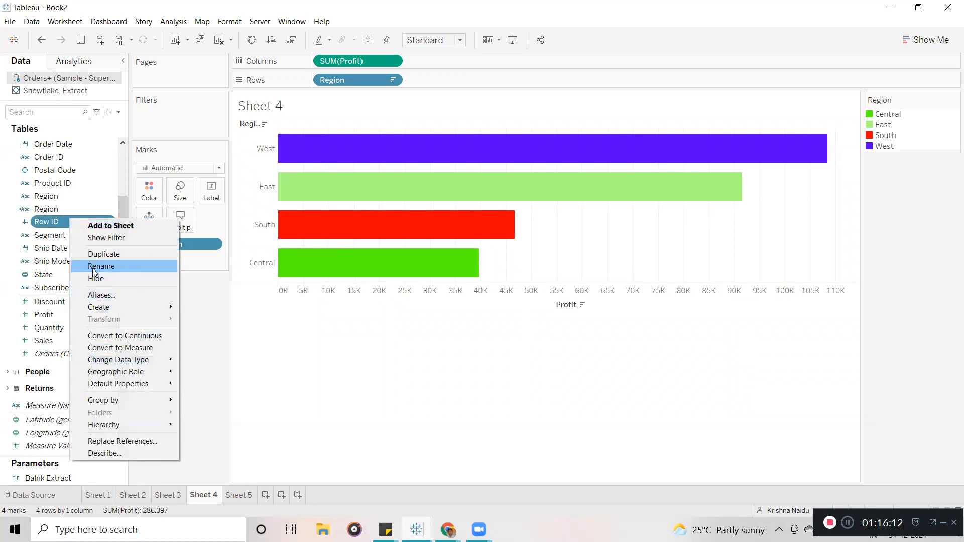
click(122, 283)
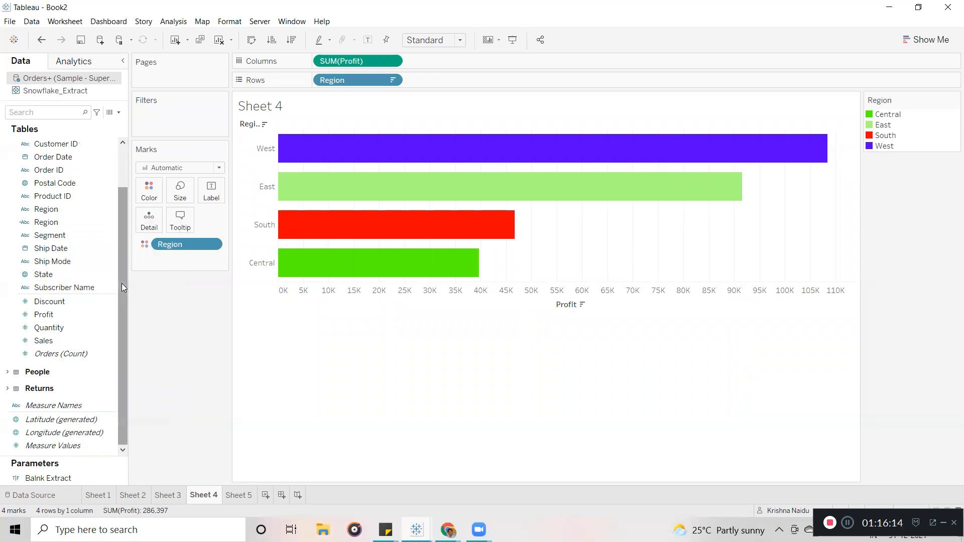
drag(122, 283, 117, 148)
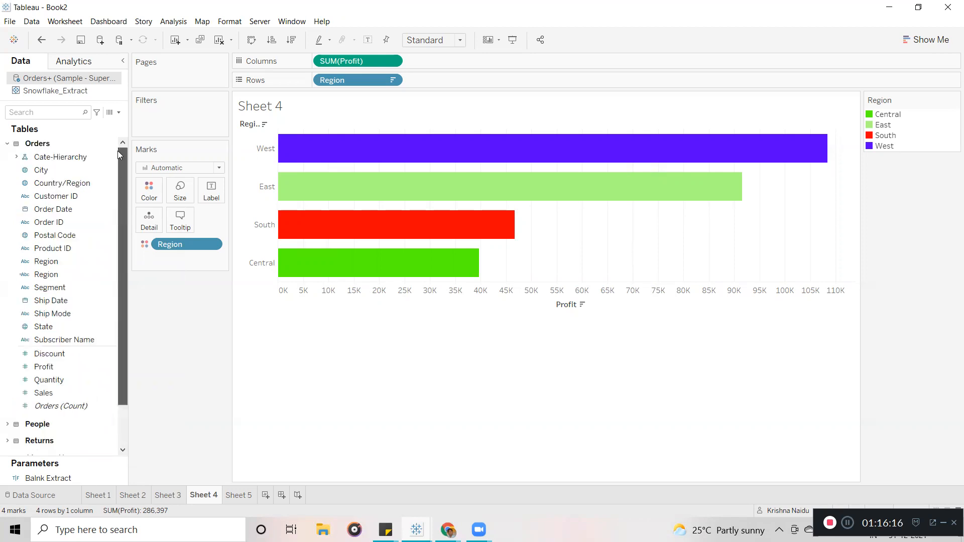
mouse_move(119, 182)
mouse_down()
mouse_move(124, 361)
mouse_move(118, 178)
mouse_up()
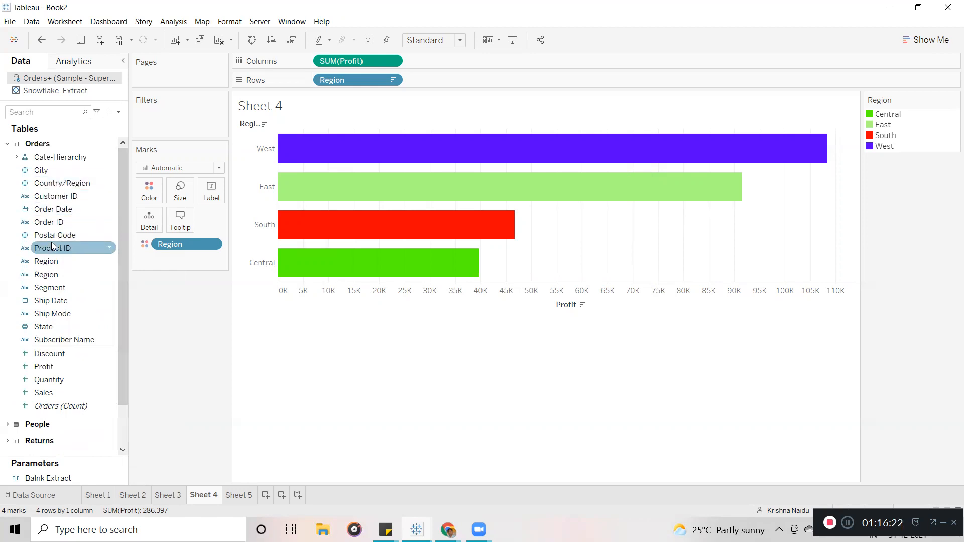
mouse_move(121, 187)
mouse_down()
mouse_move(119, 319)
mouse_move(117, 176)
mouse_move(122, 356)
mouse_move(123, 141)
mouse_up()
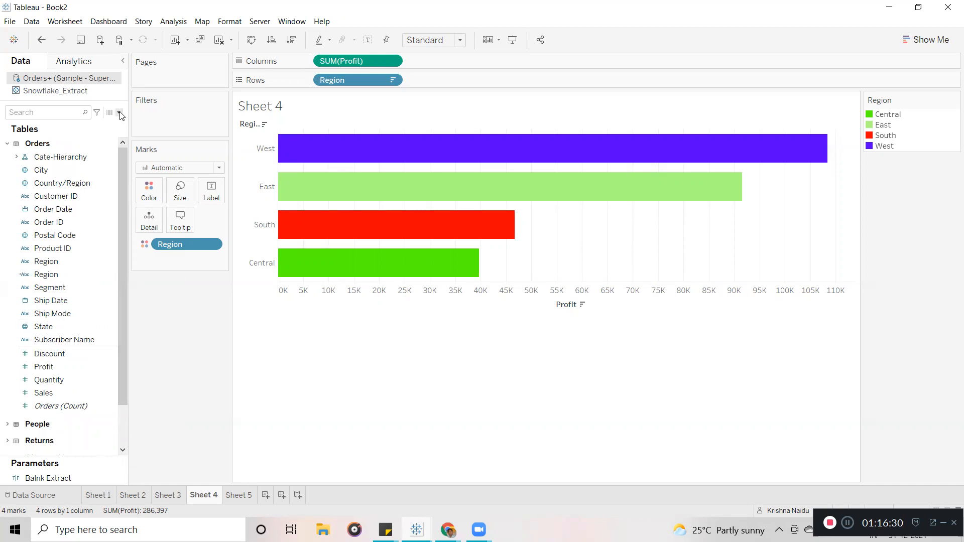
click(119, 112)
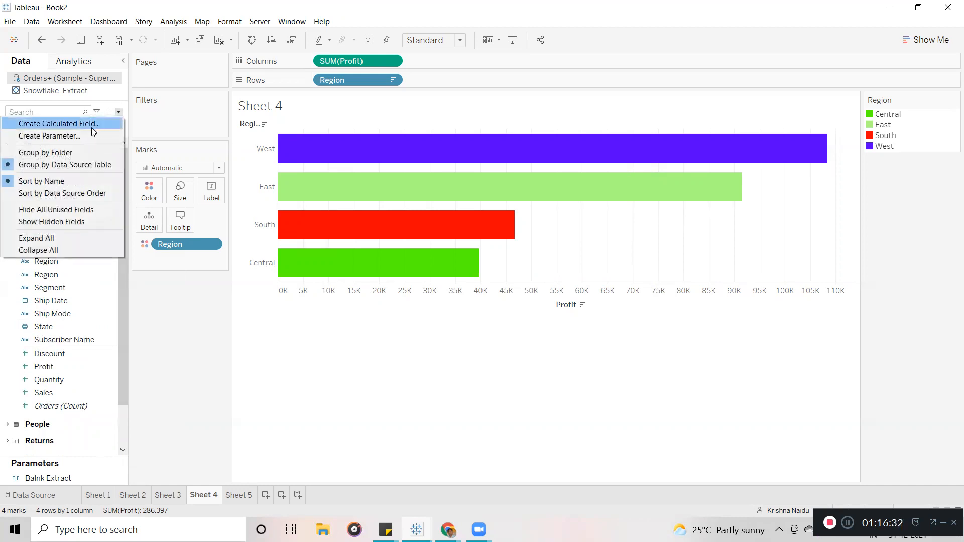
click(66, 222)
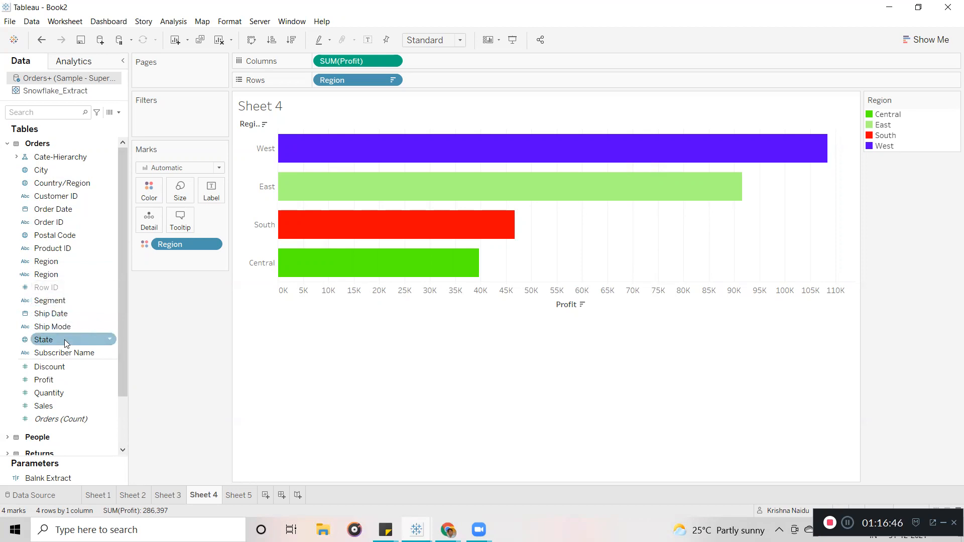
Refresh the Orders data source.
click(120, 112)
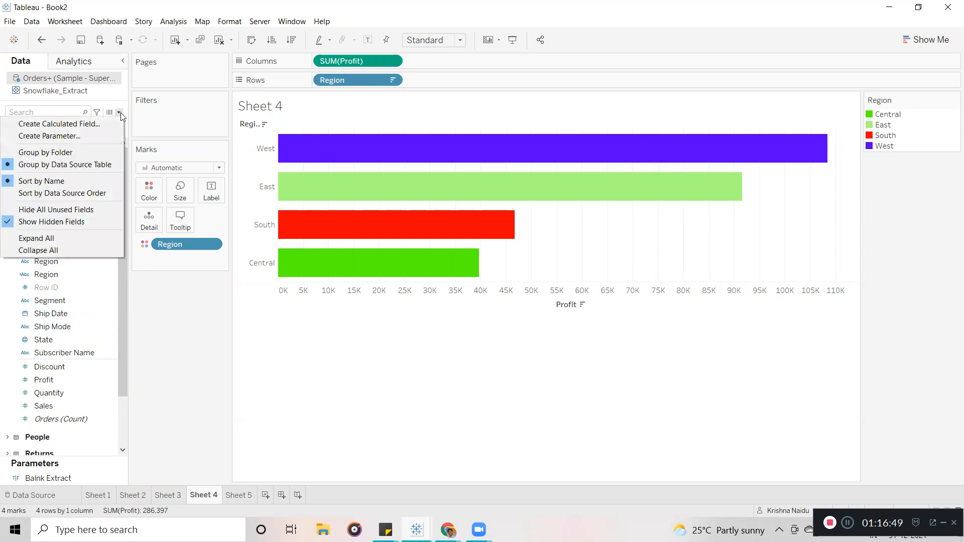
click(193, 335)
click(46, 288)
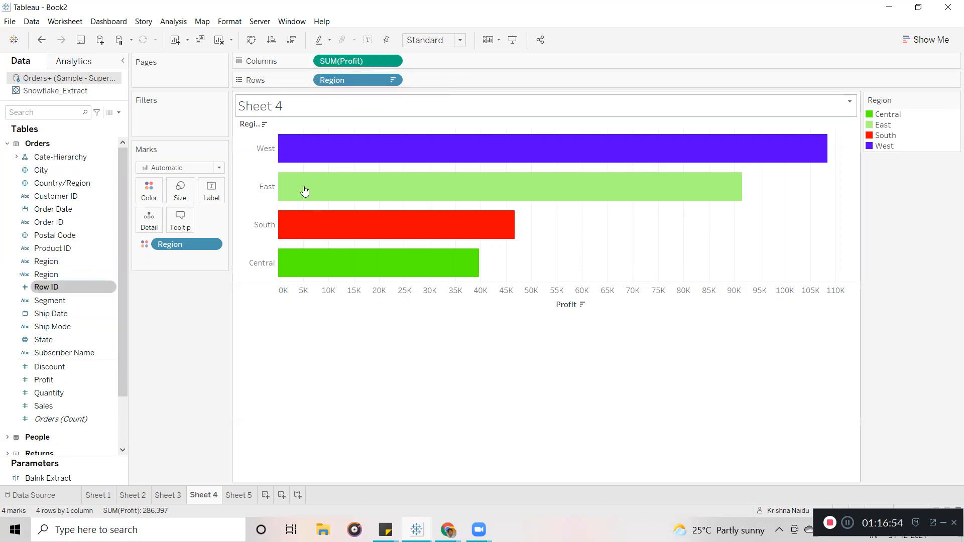
right_click(61, 80)
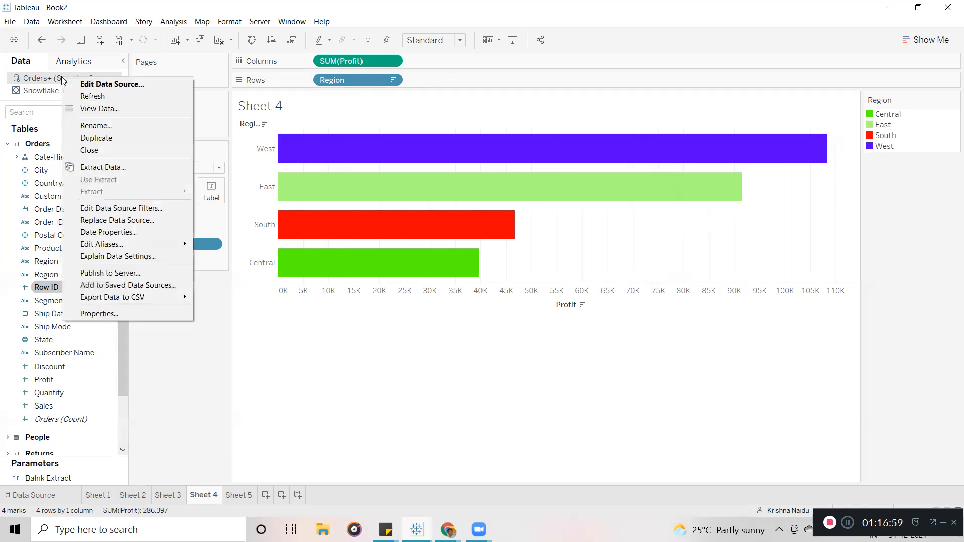
click(90, 95)
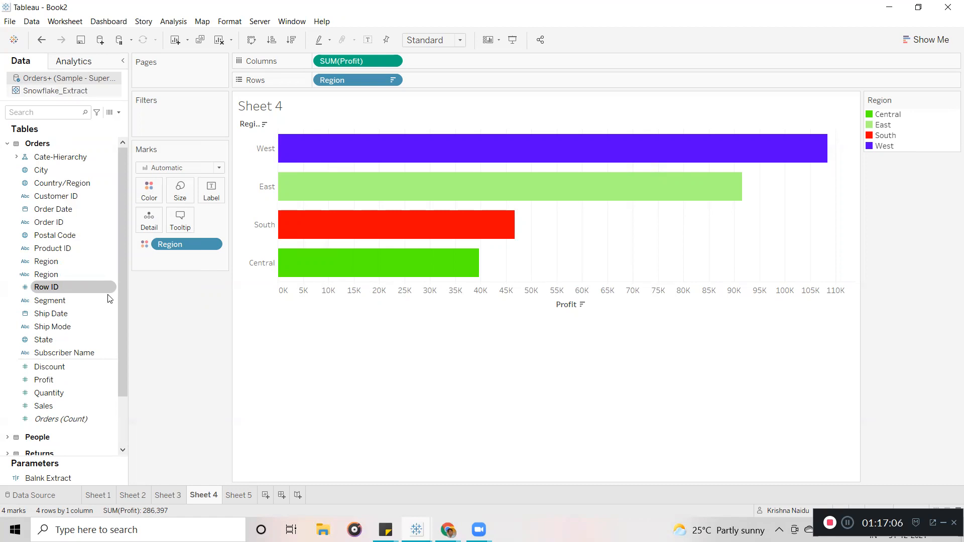
Unhide the Row ID field from its field menu.
click(55, 262)
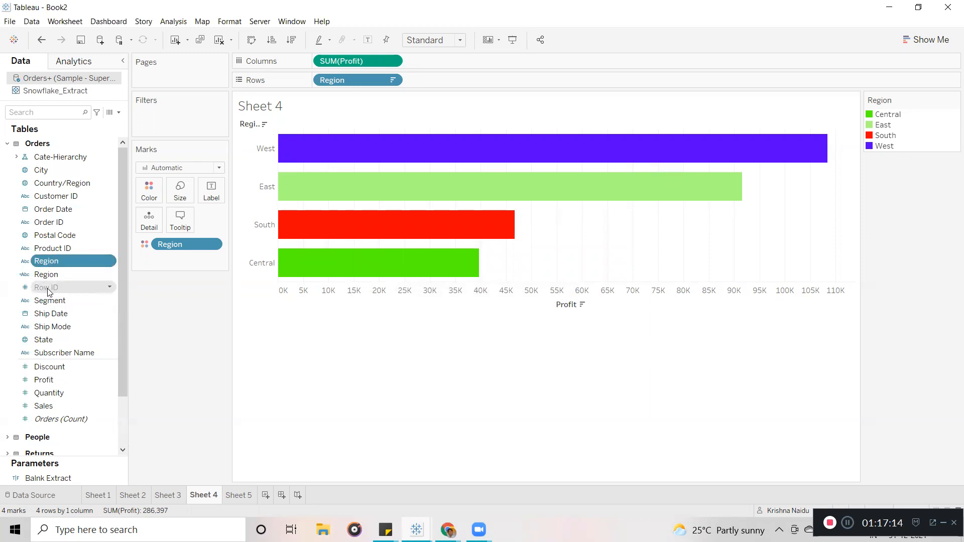
click(118, 112)
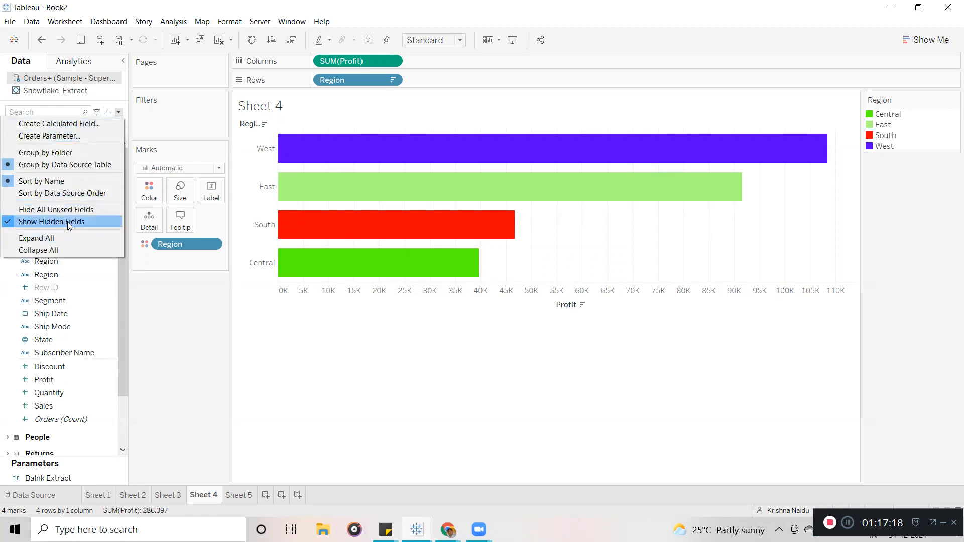
click(178, 336)
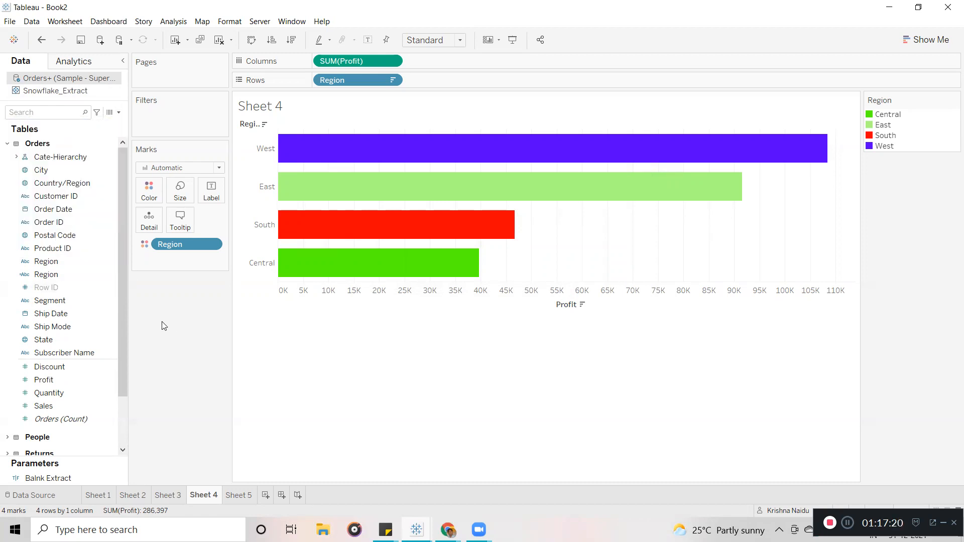
click(110, 287)
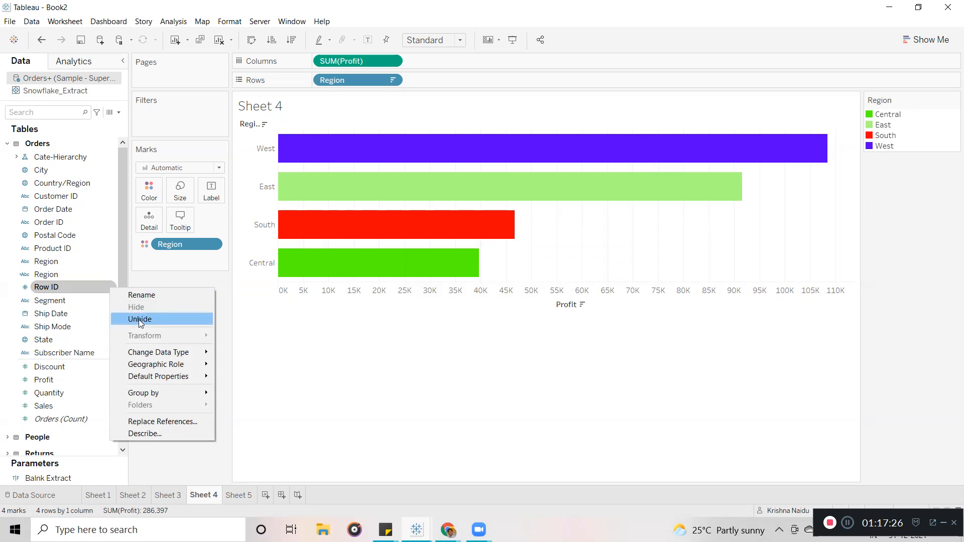
click(139, 320)
drag(41, 290, 96, 300)
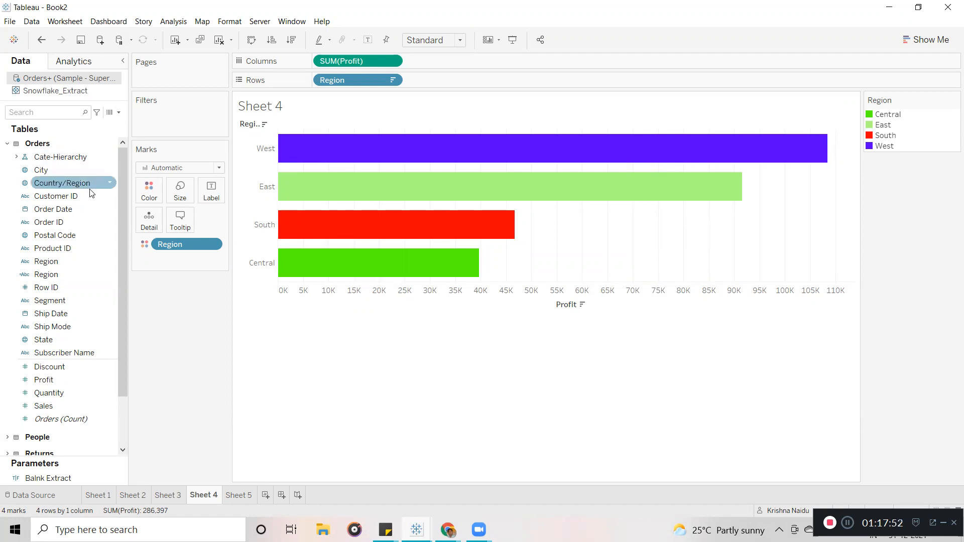
drag(100, 189, 200, 185)
Hide all fields in the data pane that the chart does not use.
click(118, 114)
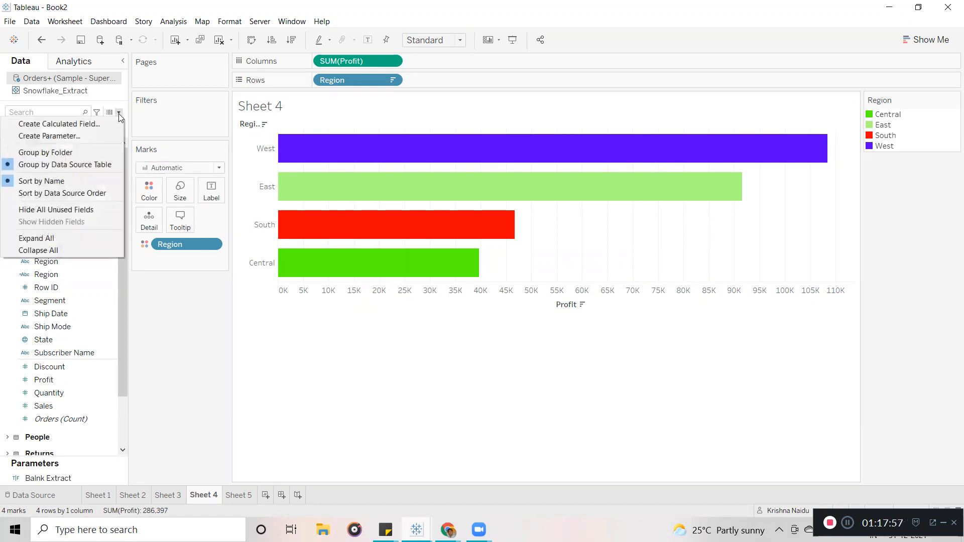
click(50, 213)
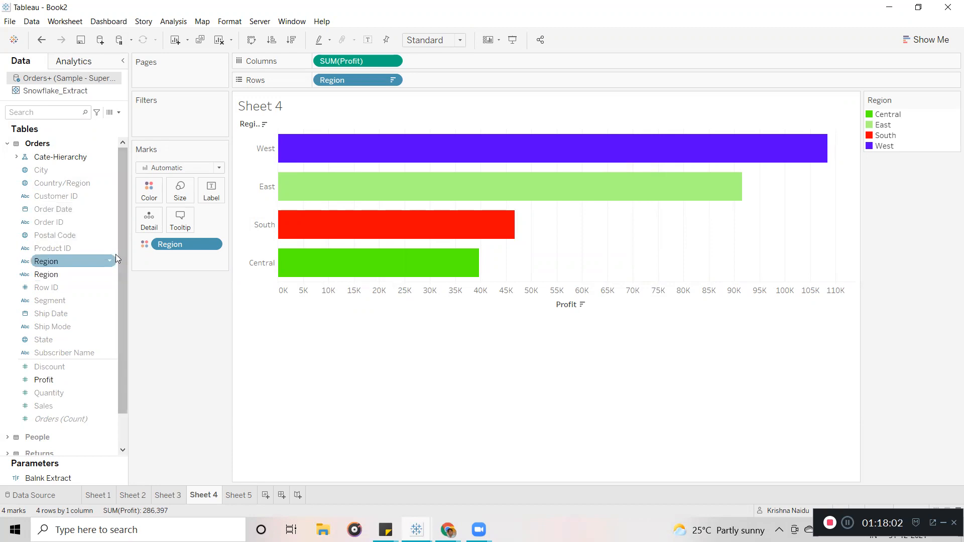
drag(119, 237, 118, 122)
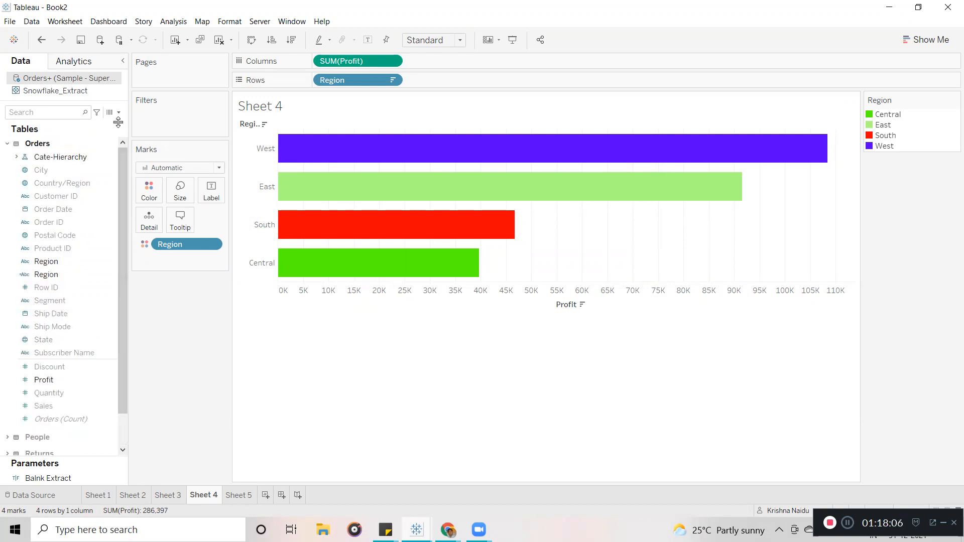
Select Cate-Hierarchy and expand and collapse the Orders and People field lists to review them.
click(71, 157)
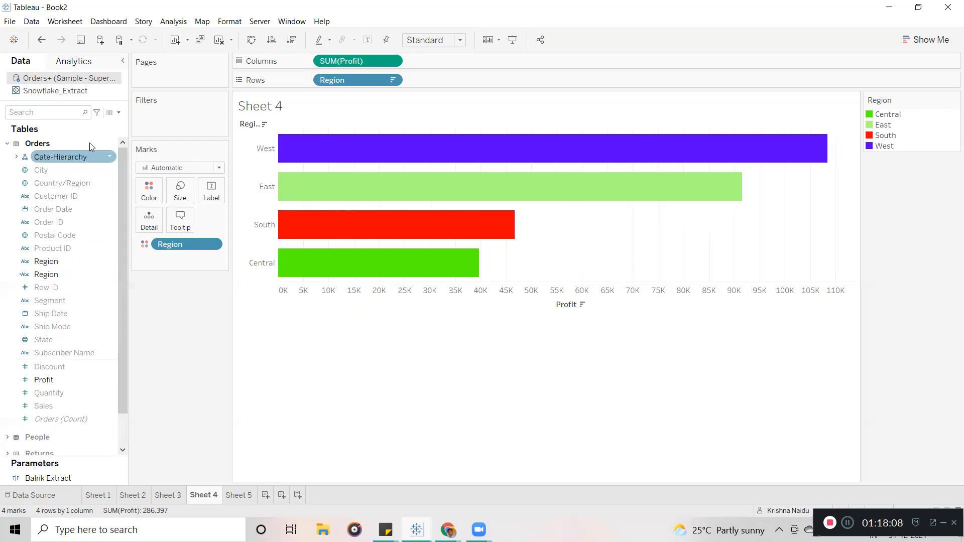
click(7, 145)
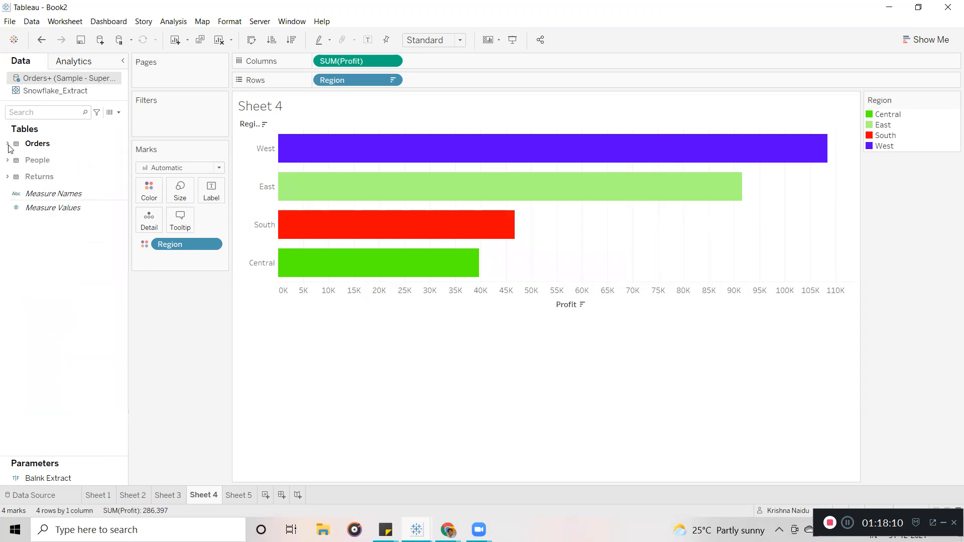
click(8, 144)
click(8, 144)
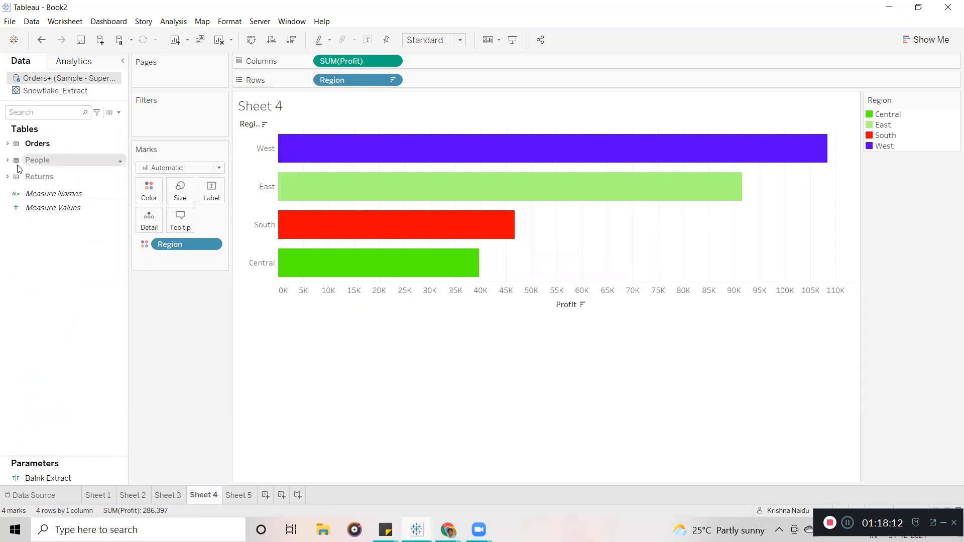
click(6, 161)
click(6, 162)
click(8, 144)
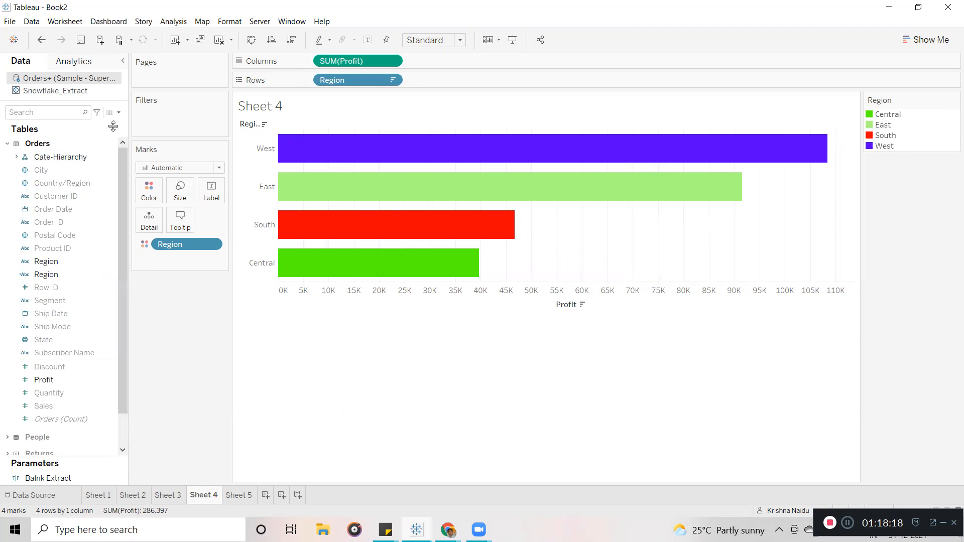
click(119, 112)
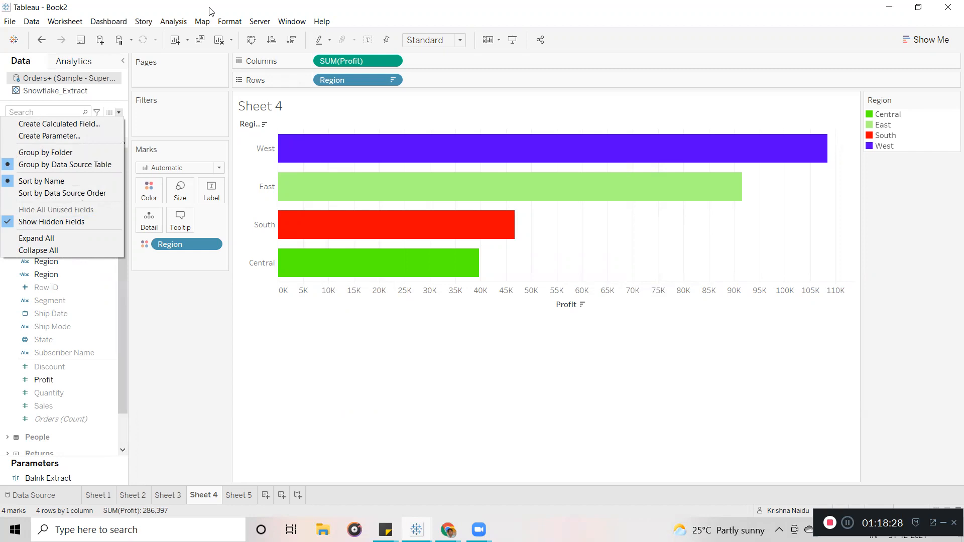
Turn off Show Hidden Fields, leaving only Cate-Hierarchy, Region, Profit and Measure fields listed.
click(60, 222)
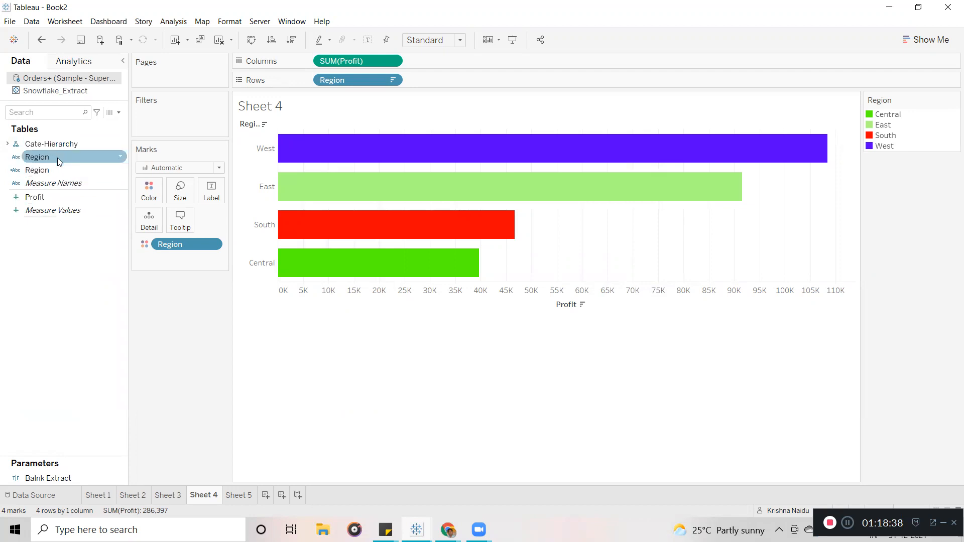
click(120, 113)
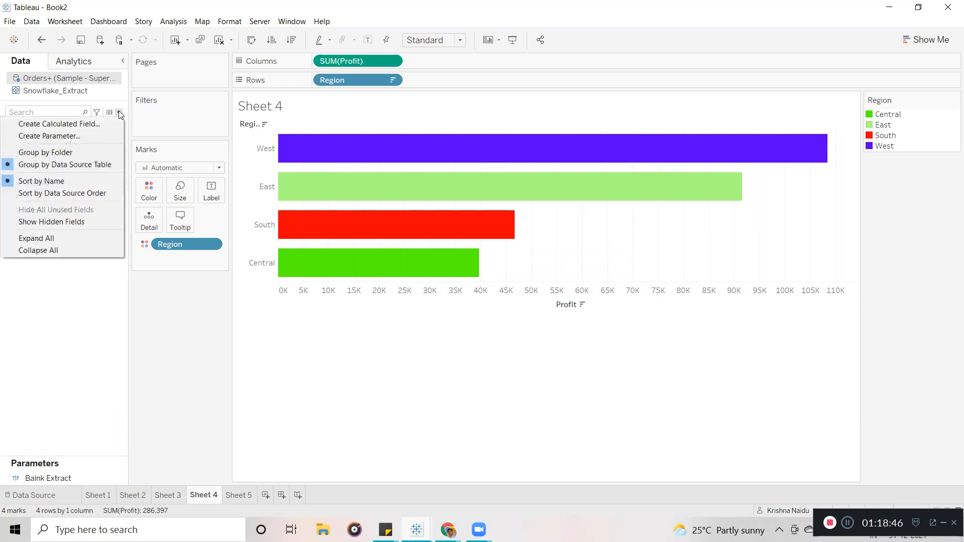
click(309, 401)
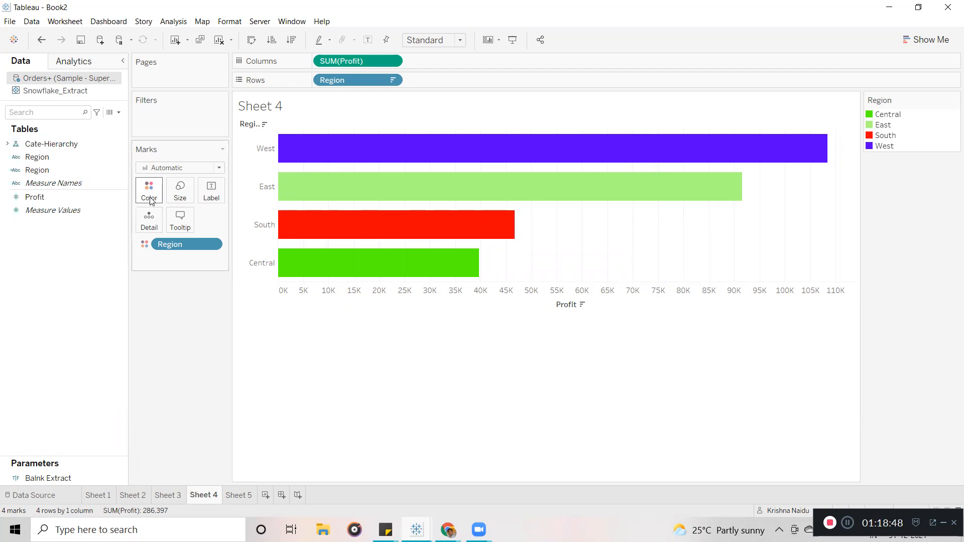
mouse_move(336, 144)
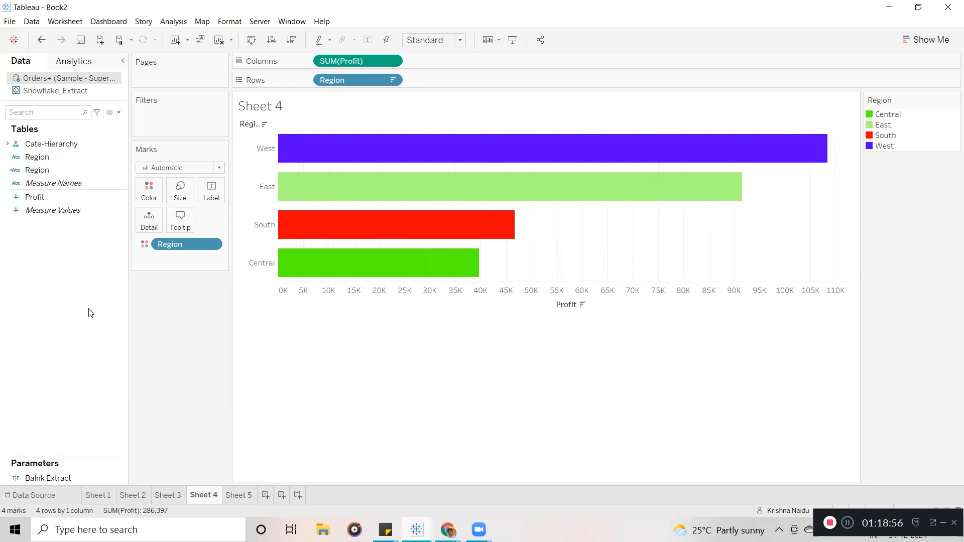
click(119, 112)
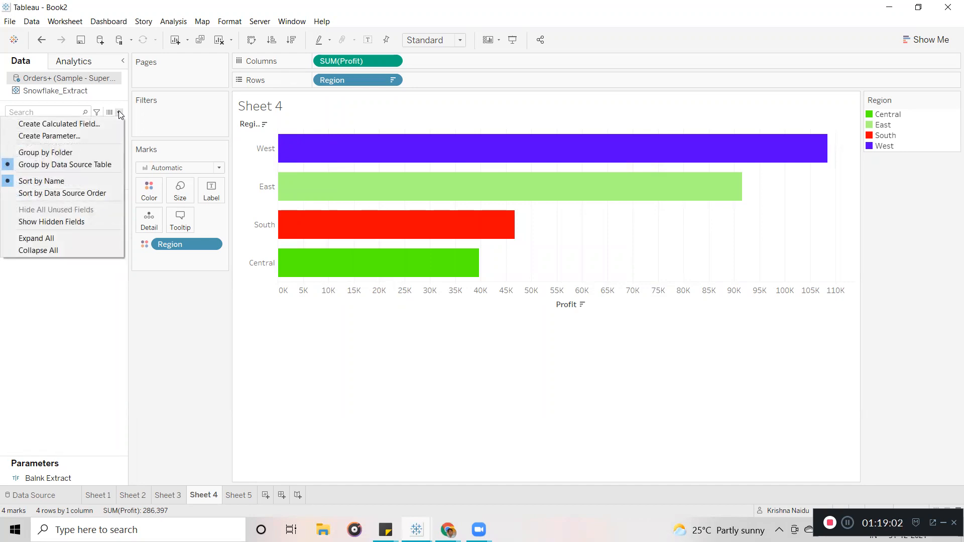
click(379, 369)
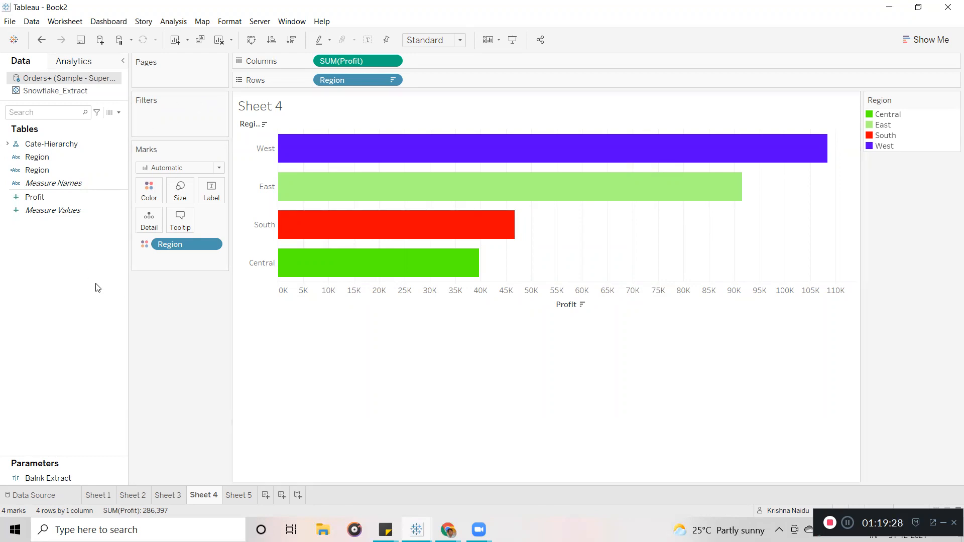
right_click(48, 80)
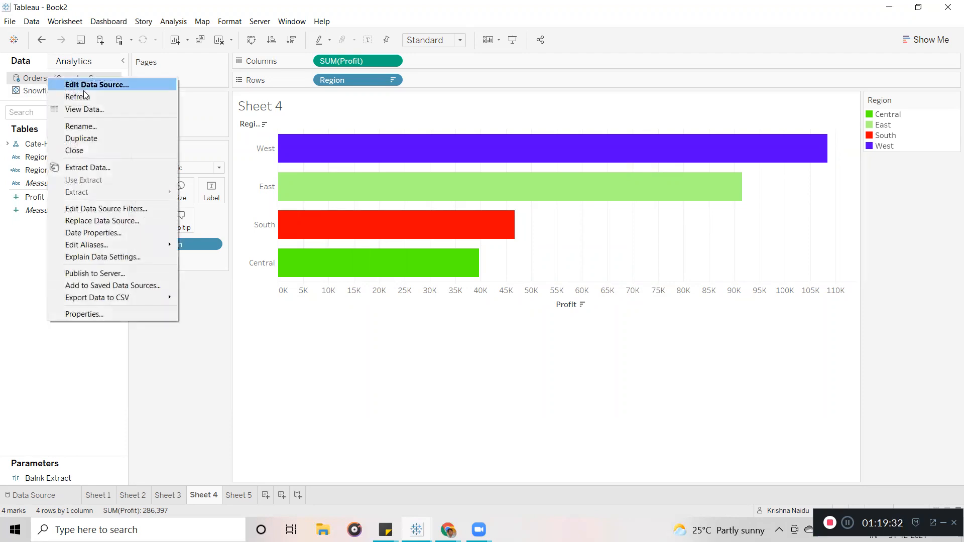
click(80, 96)
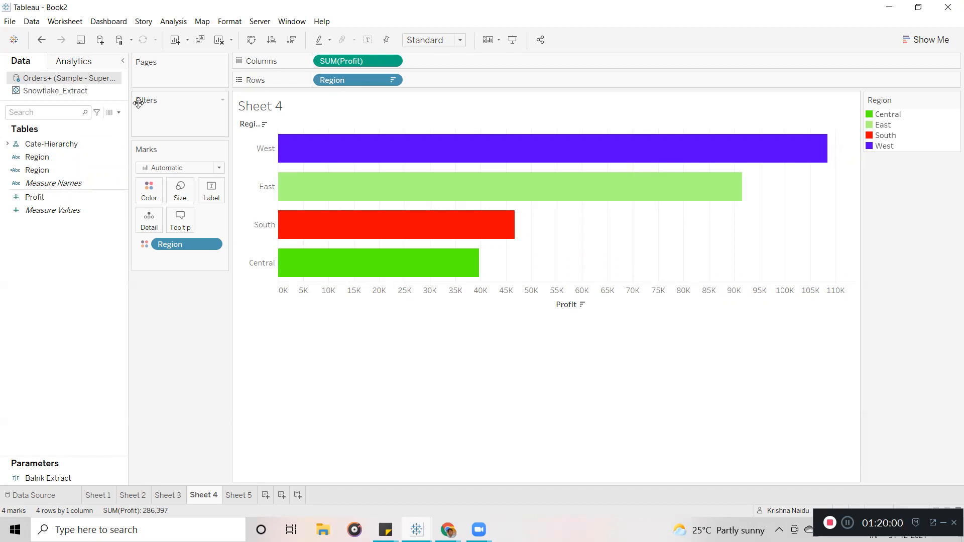
click(119, 113)
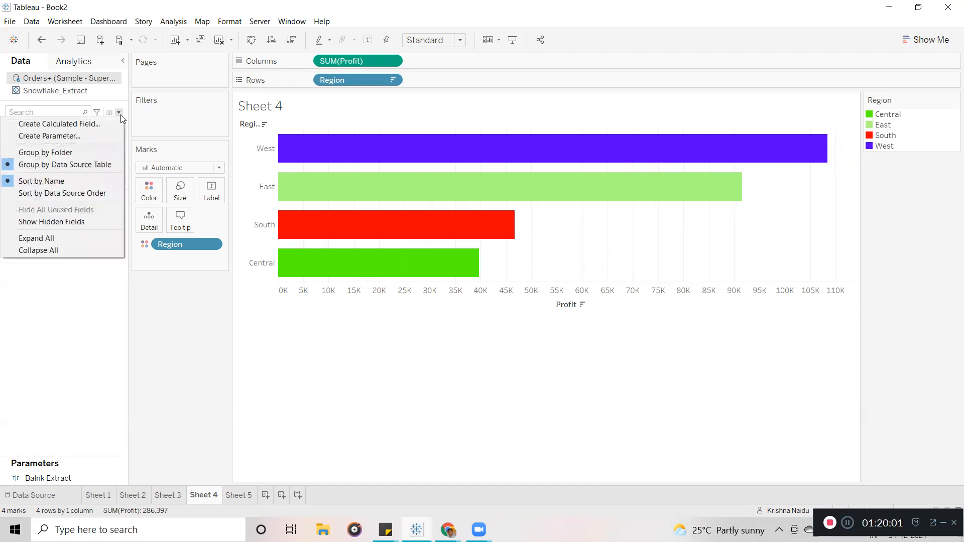
click(54, 222)
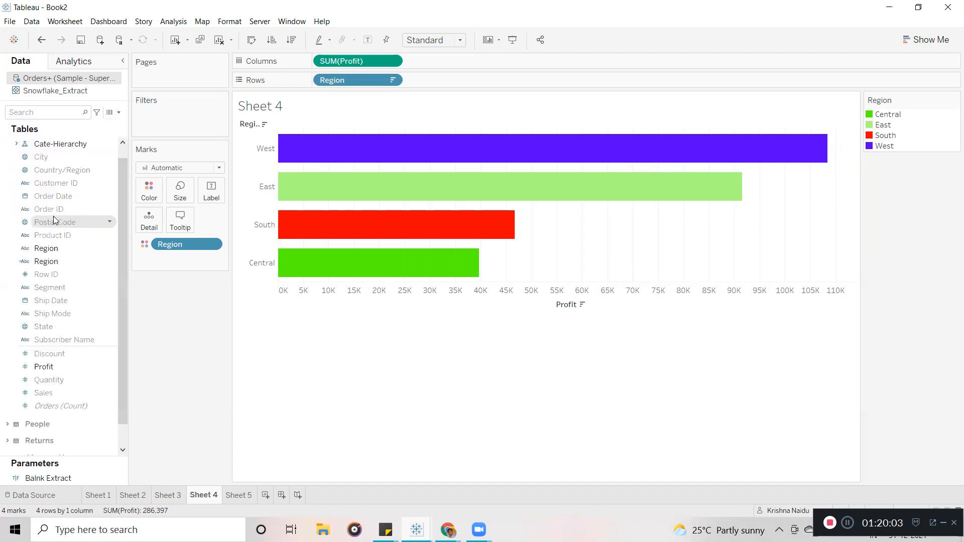
right_click(111, 171)
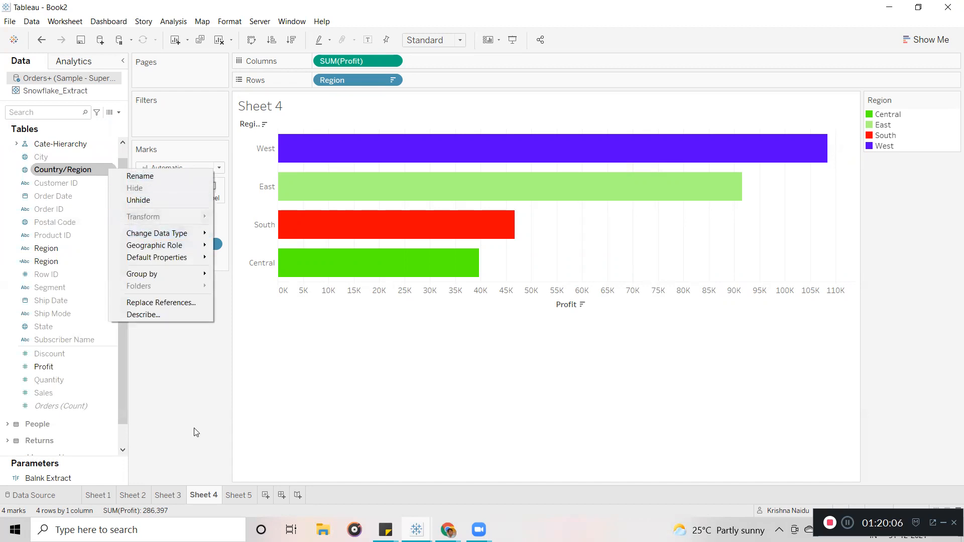
click(188, 405)
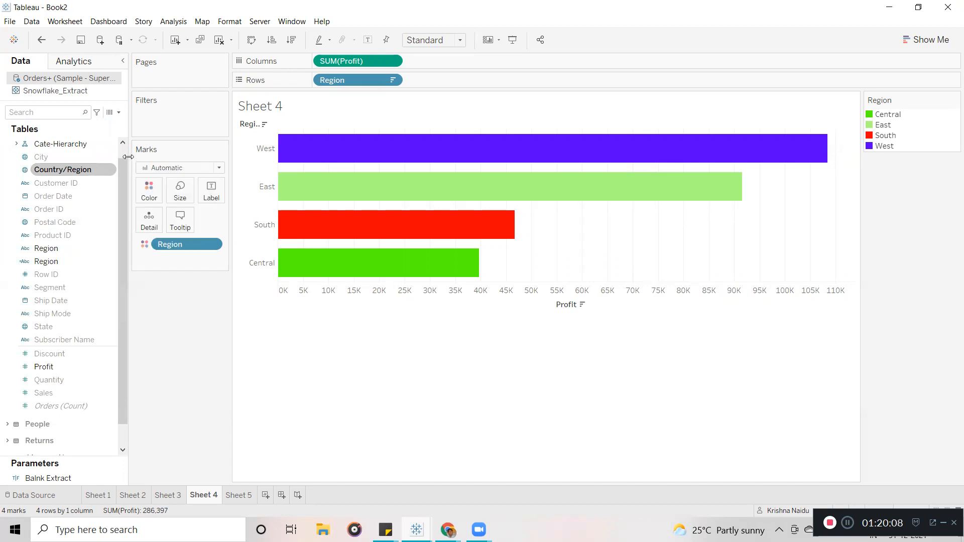
click(119, 112)
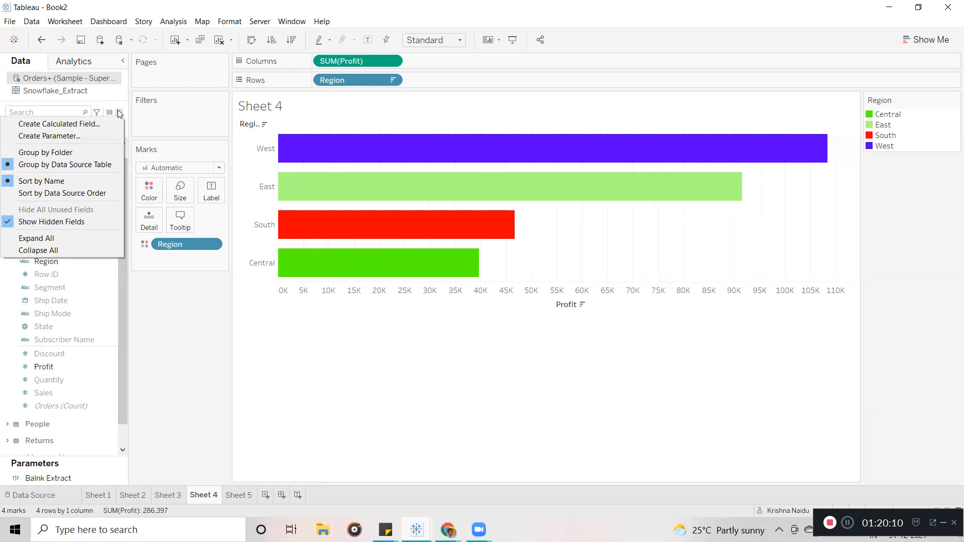
click(184, 349)
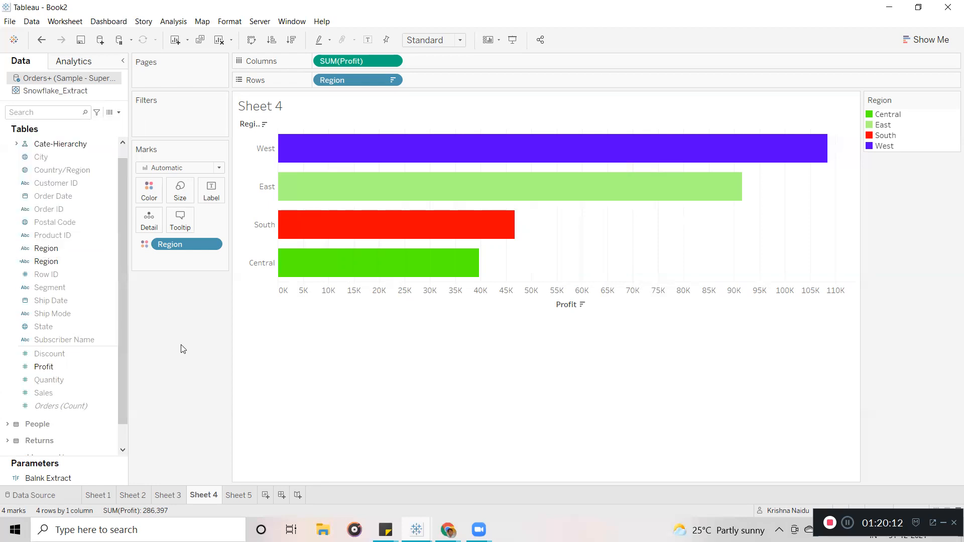
click(52, 144)
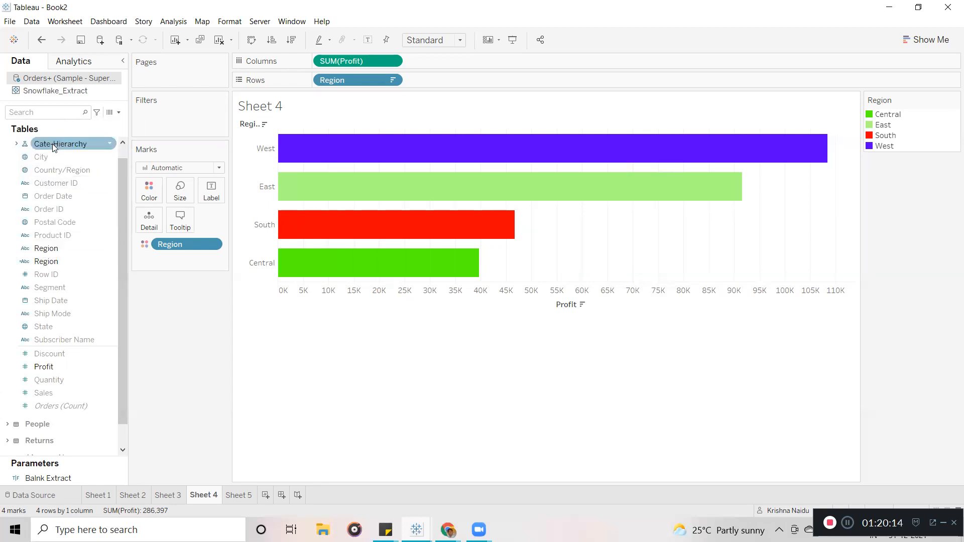
right_click(73, 74)
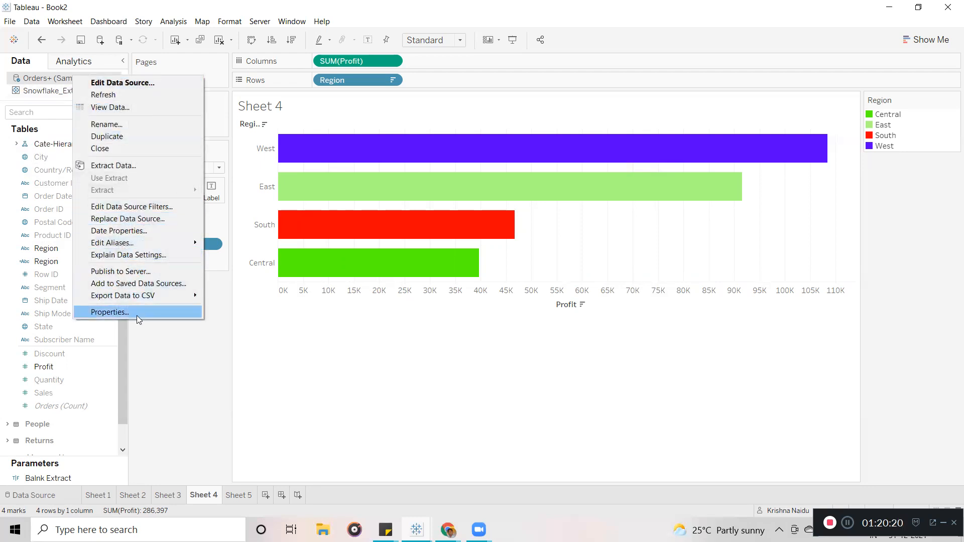
mouse_move(177, 245)
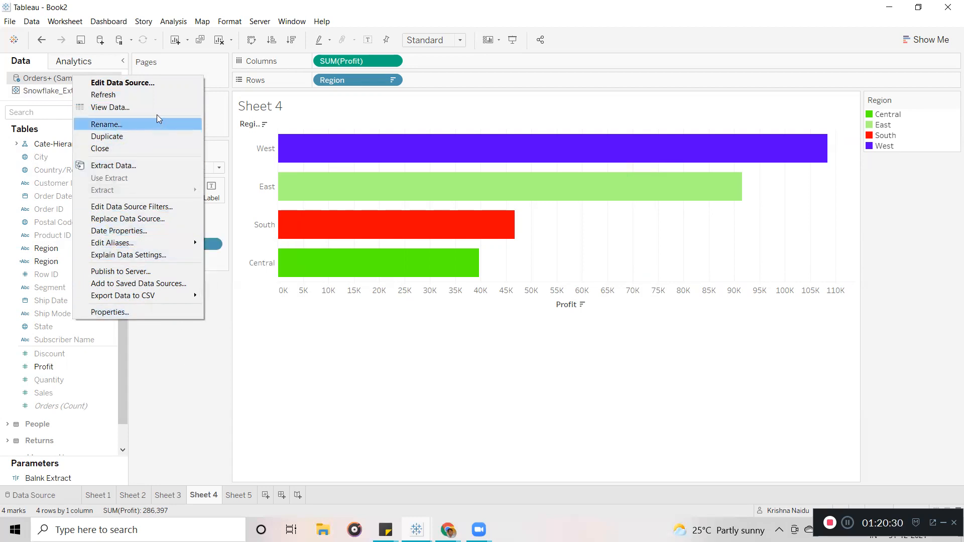
click(207, 412)
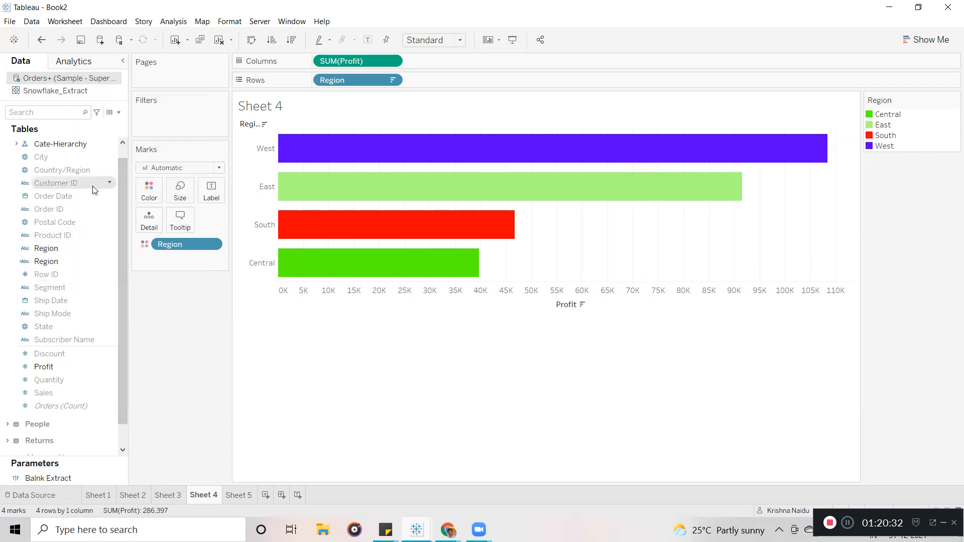
click(69, 162)
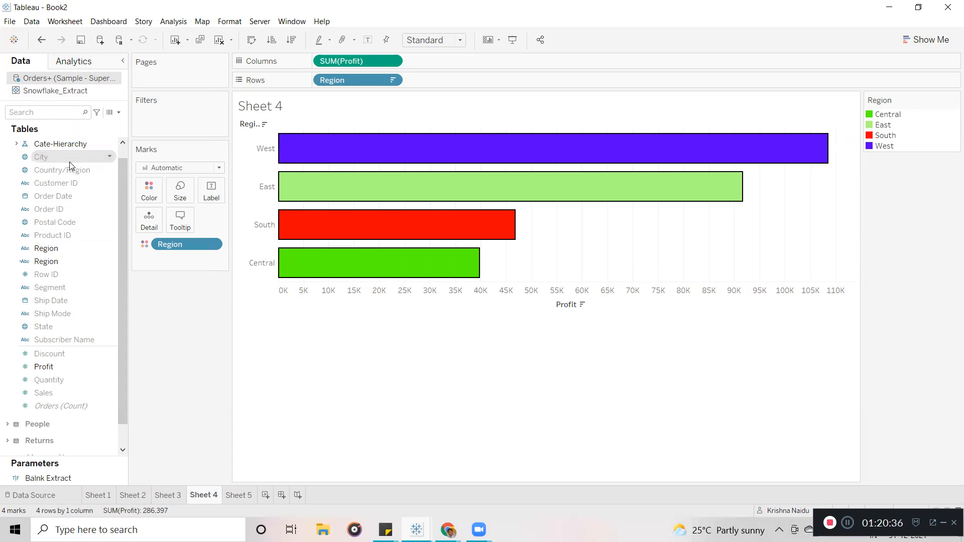
Unhide the City, Country/Region, Customer ID and Order Date fields together.
click(108, 158)
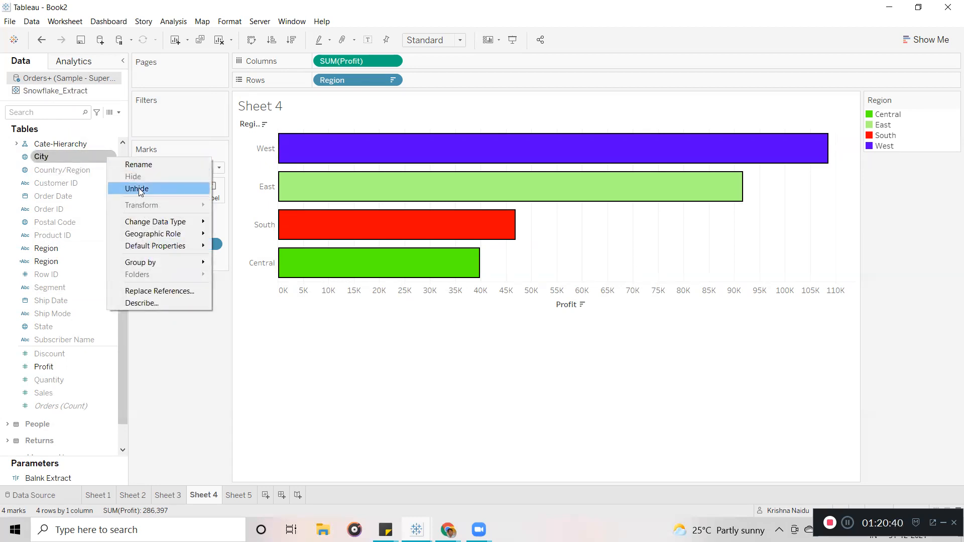
click(183, 382)
ctrl+click(55, 170)
ctrl+click(55, 183)
ctrl+click(56, 196)
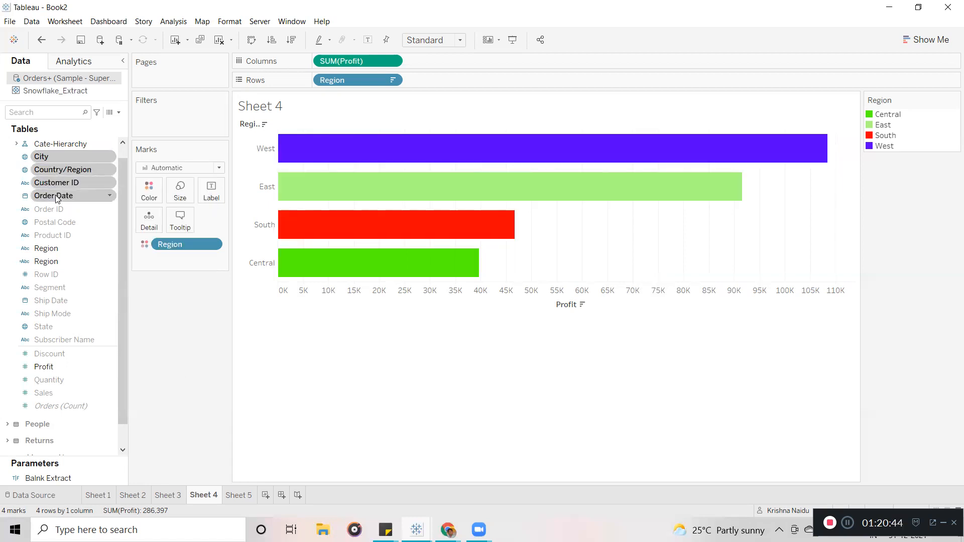
click(109, 197)
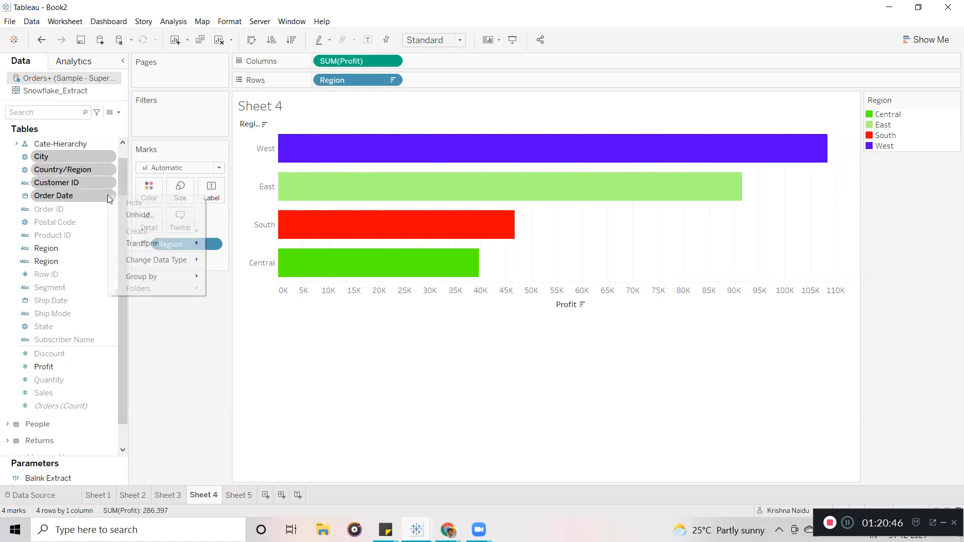
click(135, 217)
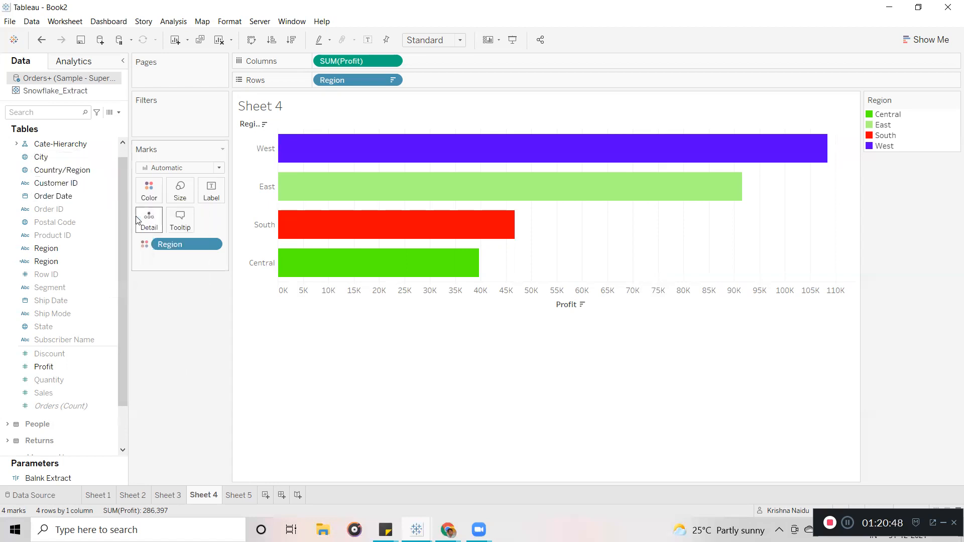
Unhide Order ID through Subscriber Name, leaving the two Region fields out of the selection.
click(61, 209)
ctrl+click(69, 223)
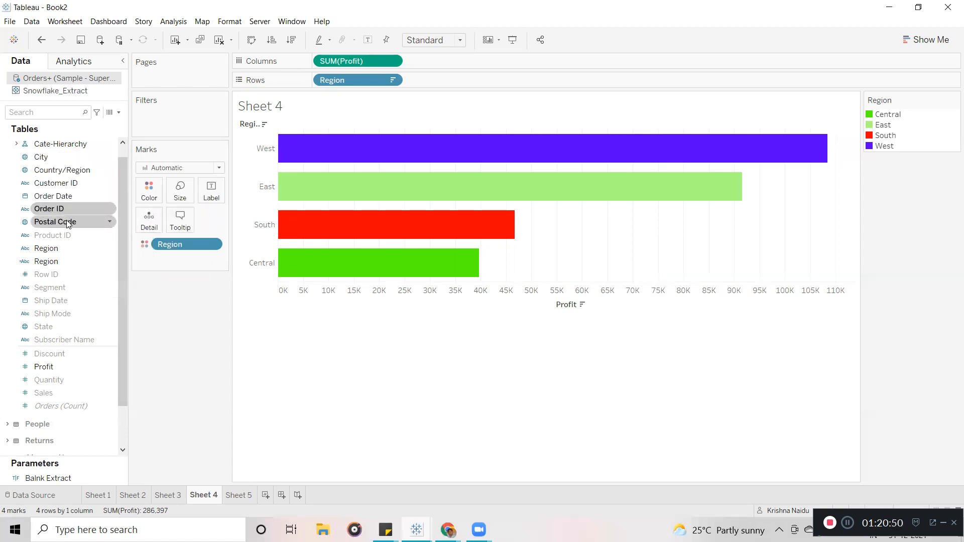
ctrl+click(70, 236)
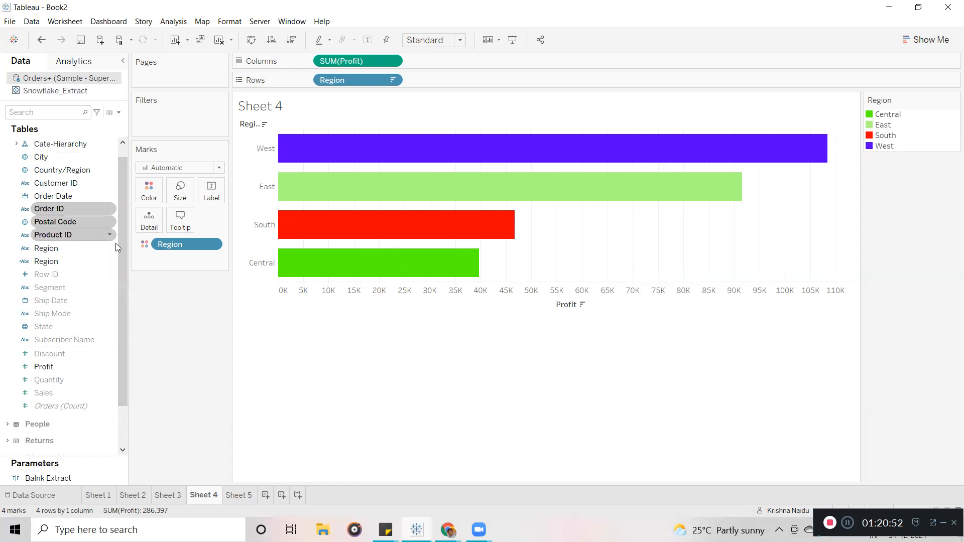
shift+click(74, 338)
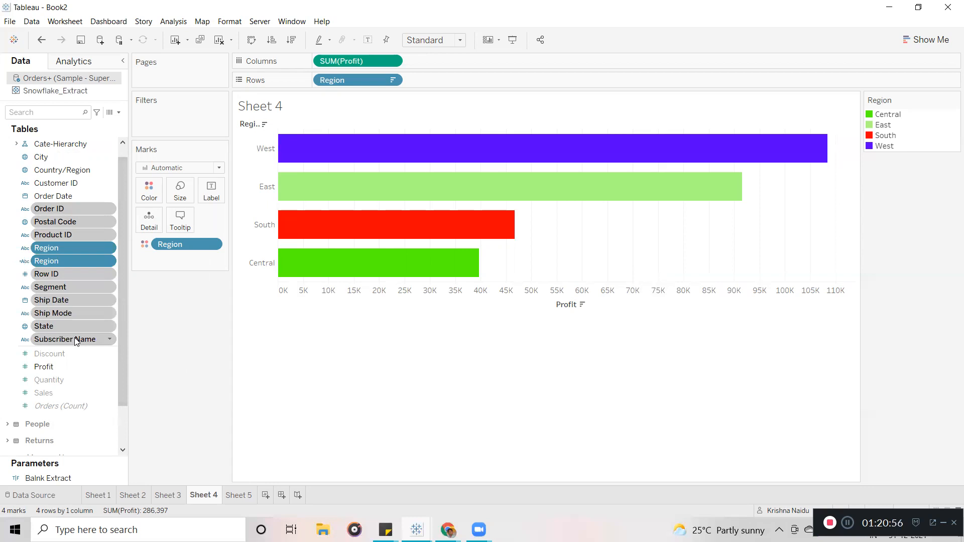
ctrl+click(81, 249)
ctrl+click(81, 260)
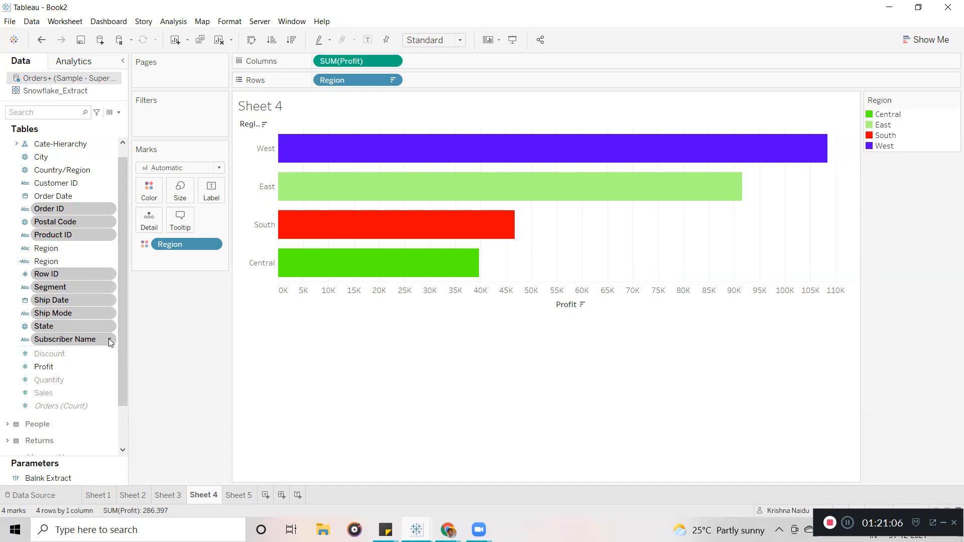
right_click(111, 342)
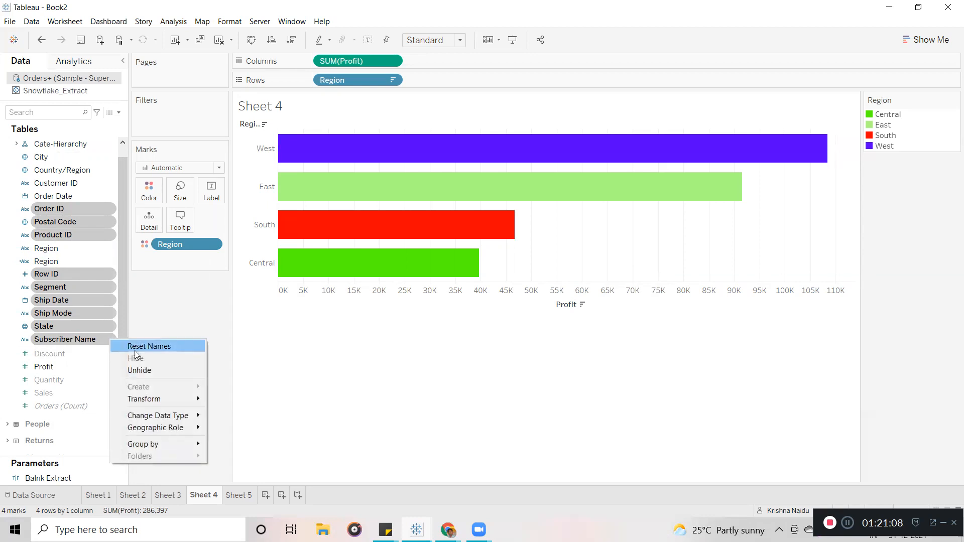
click(139, 368)
drag(118, 283, 117, 196)
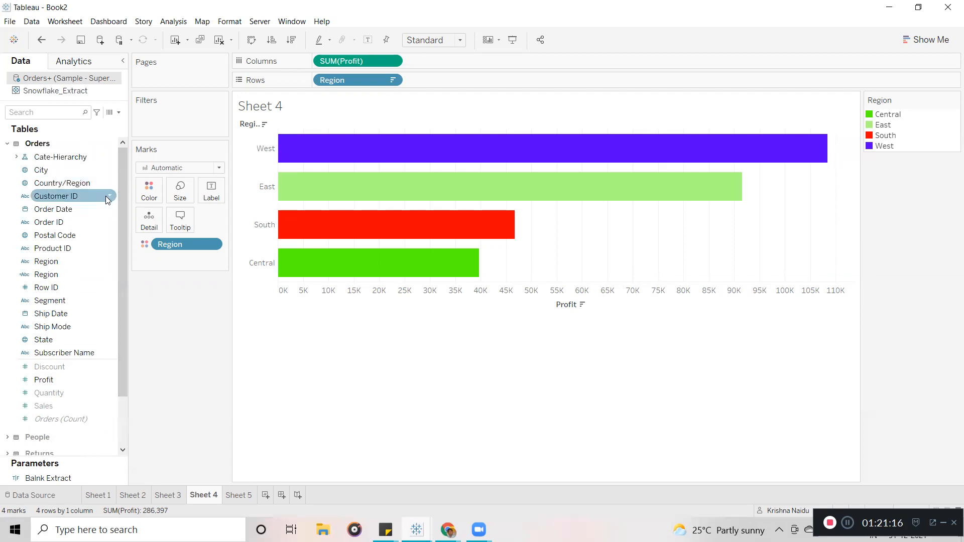
right_click(107, 199)
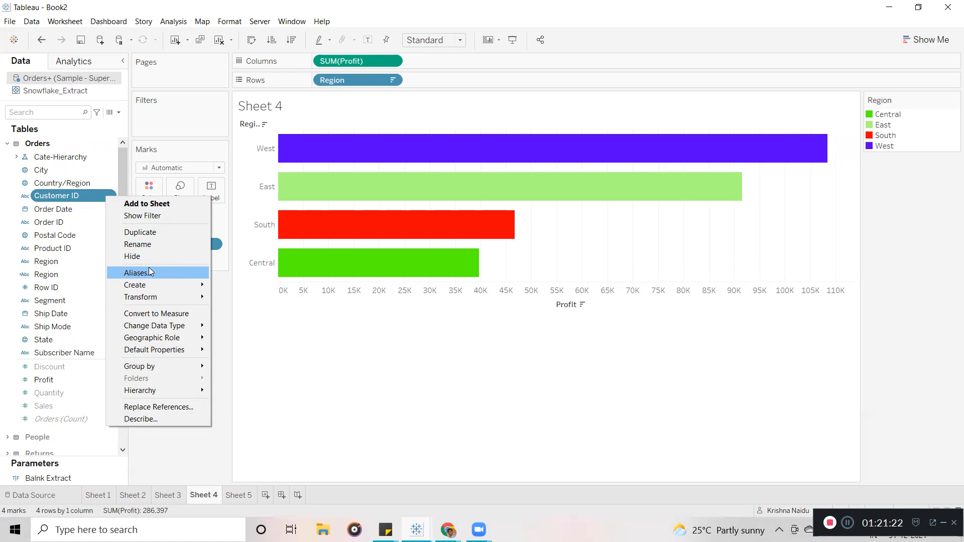
mouse_move(146, 288)
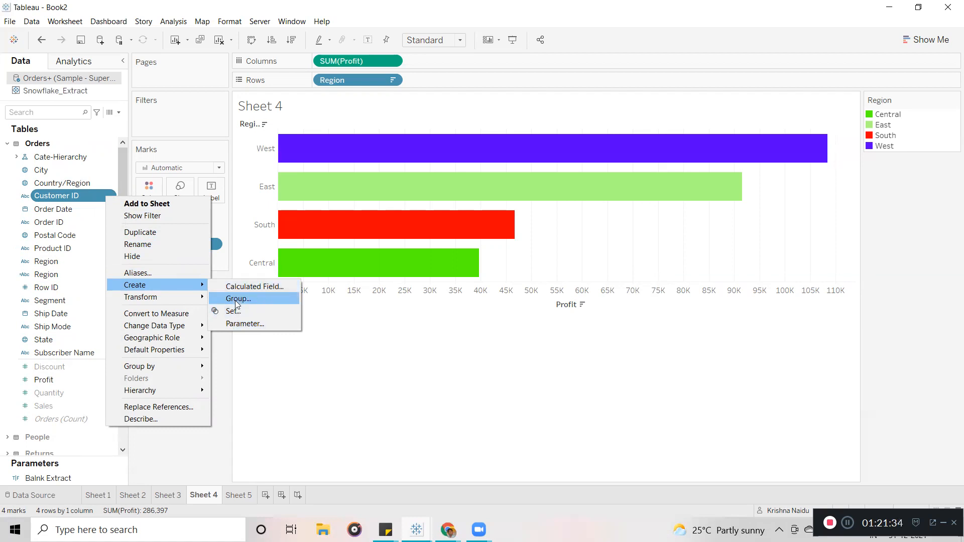
mouse_move(176, 298)
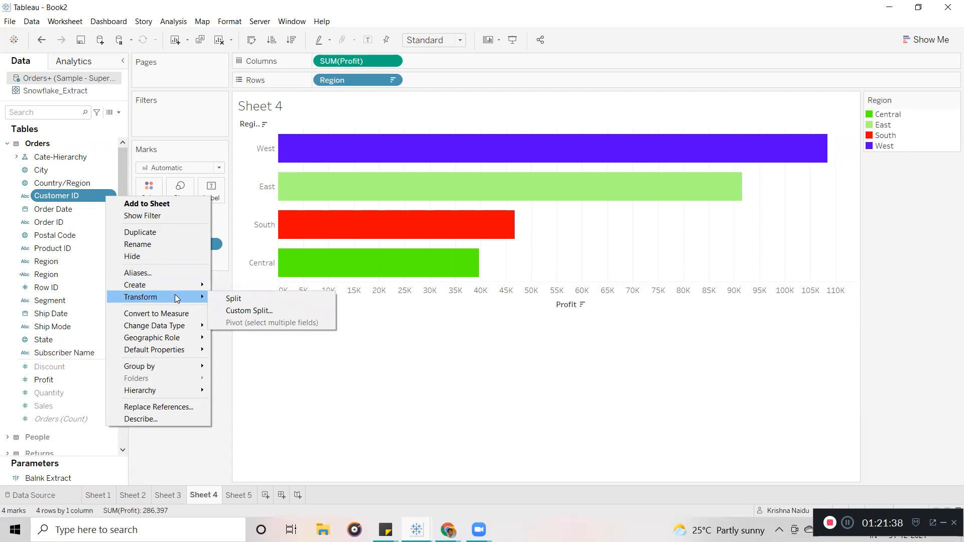
click(298, 404)
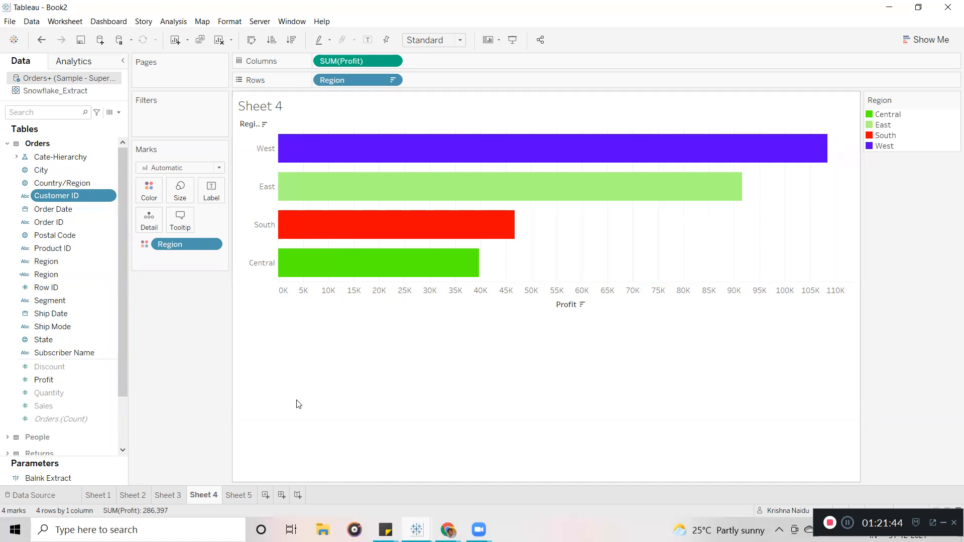
Create Sheet 6 with Order ID alone on Rows, listing 5009 rows, after removing Customer ID.
click(253, 495)
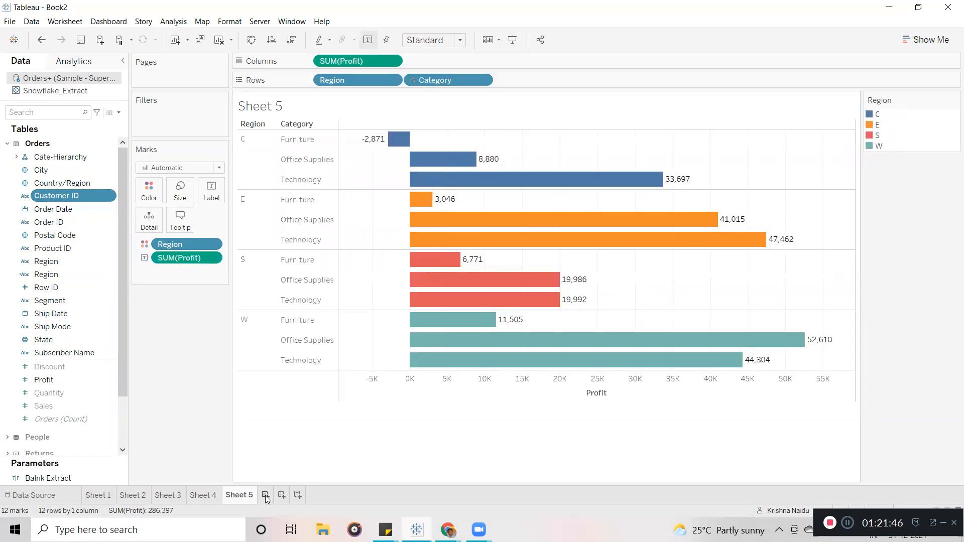
click(266, 495)
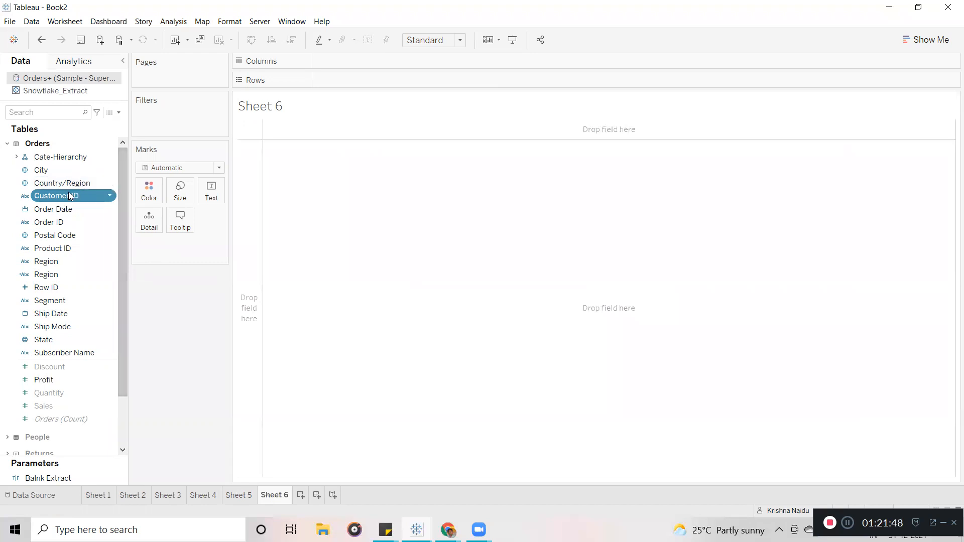
drag(67, 197, 388, 76)
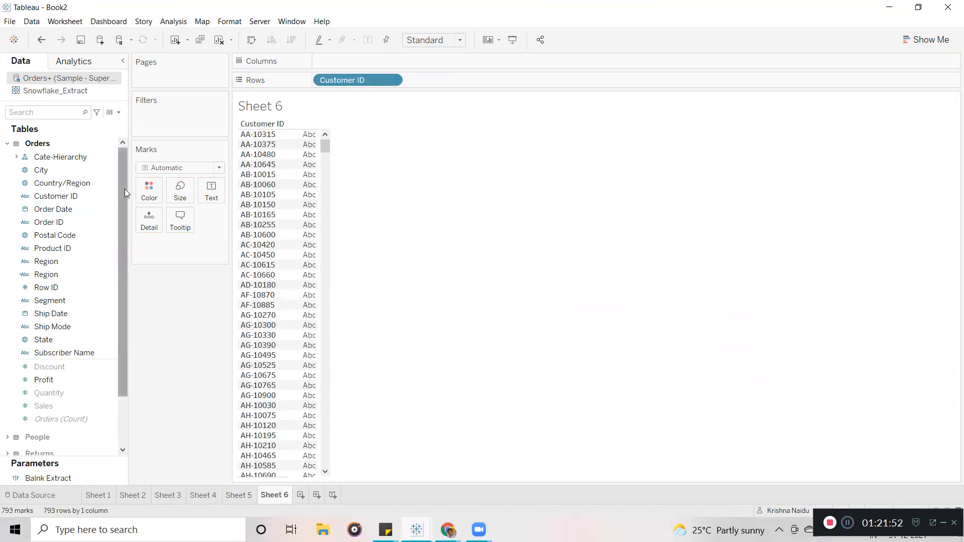
drag(50, 222, 445, 79)
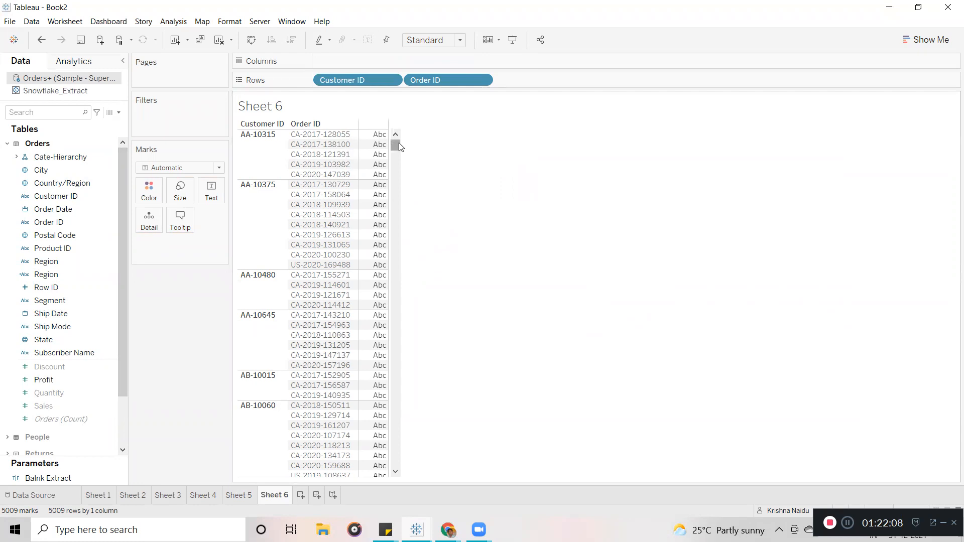
drag(399, 145, 409, 74)
drag(342, 73, 99, 271)
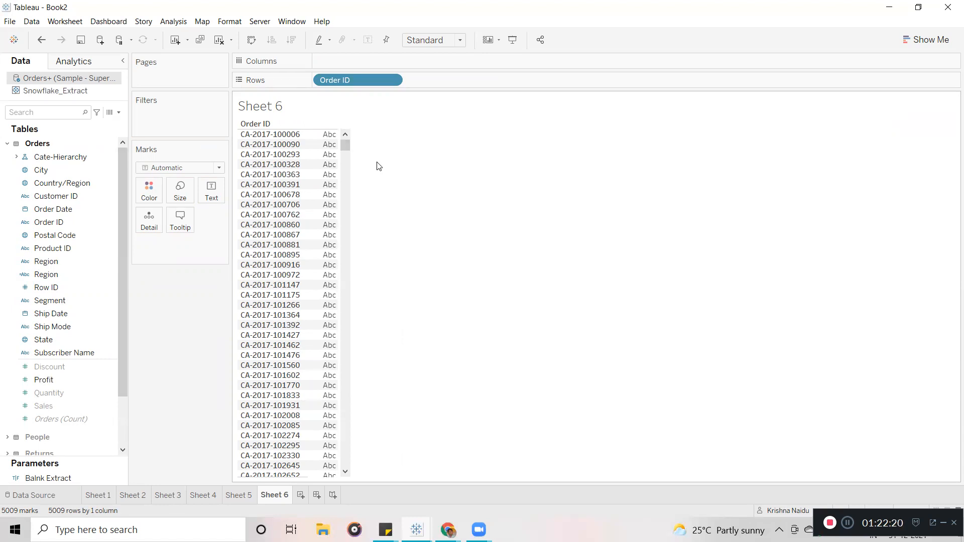
drag(347, 142, 346, 331)
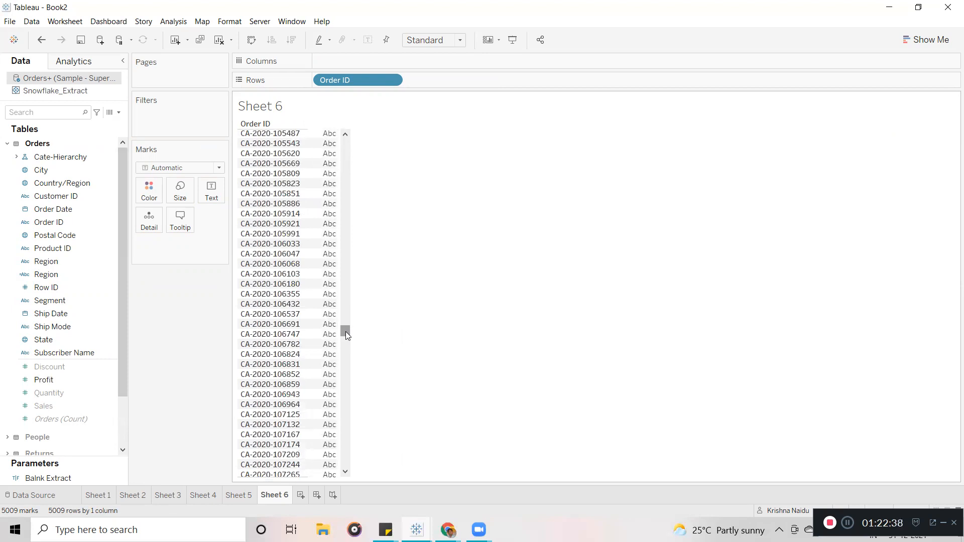
drag(345, 332, 345, 132)
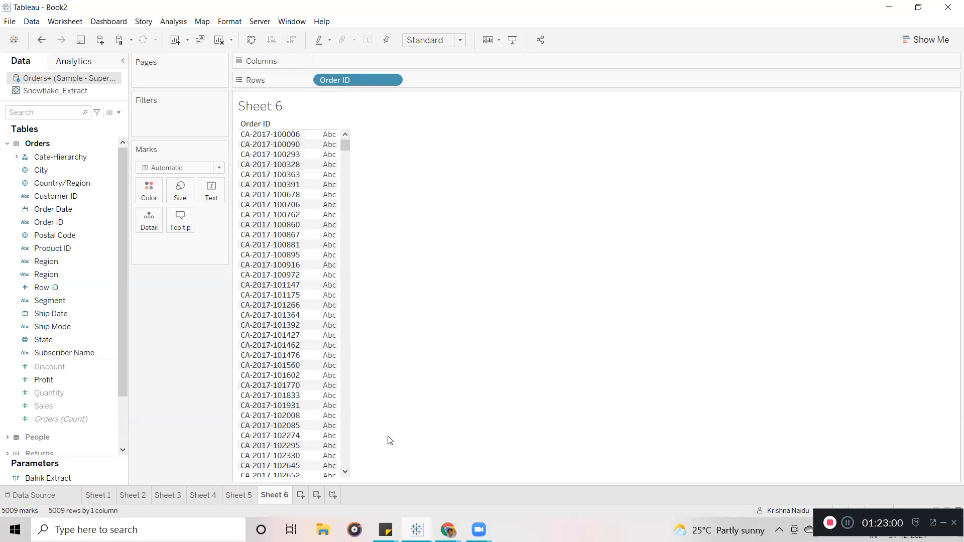
click(267, 136)
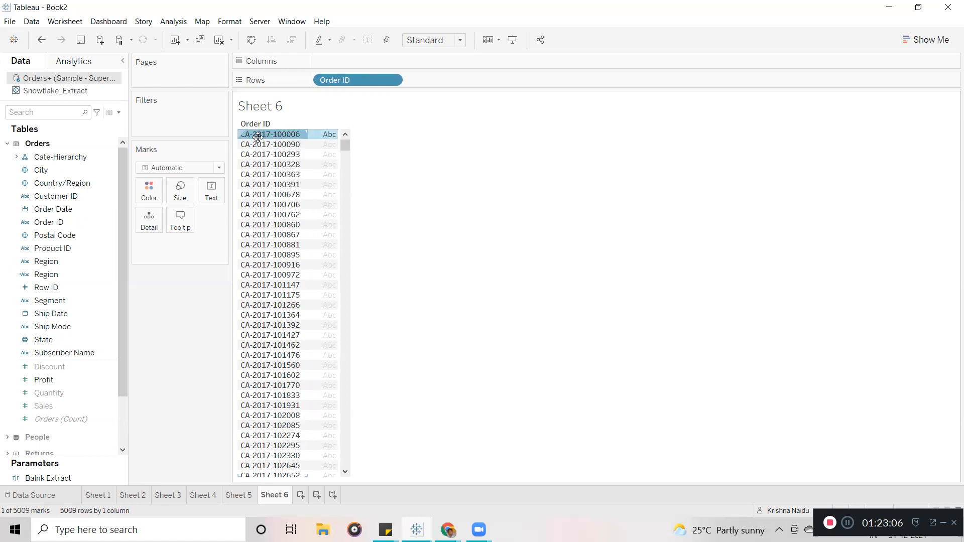
mouse_move(261, 137)
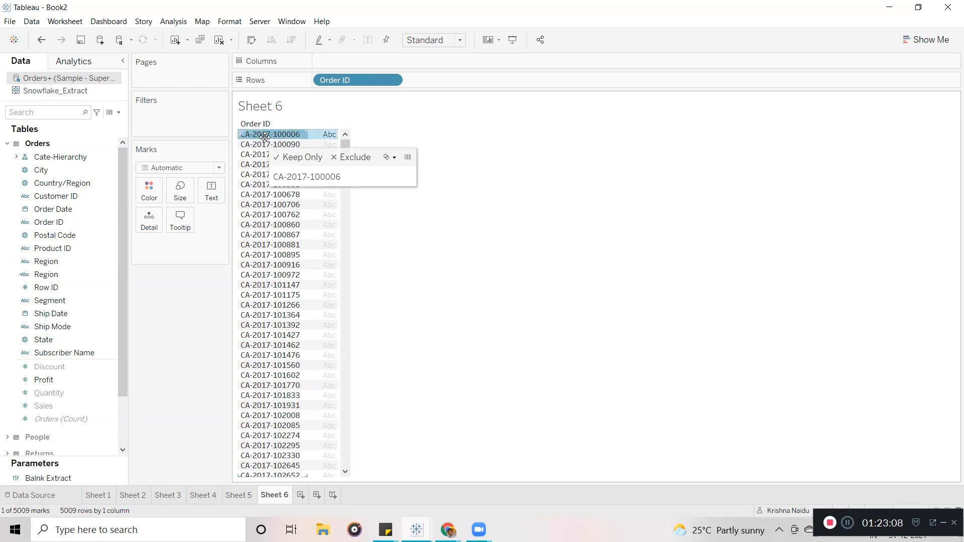
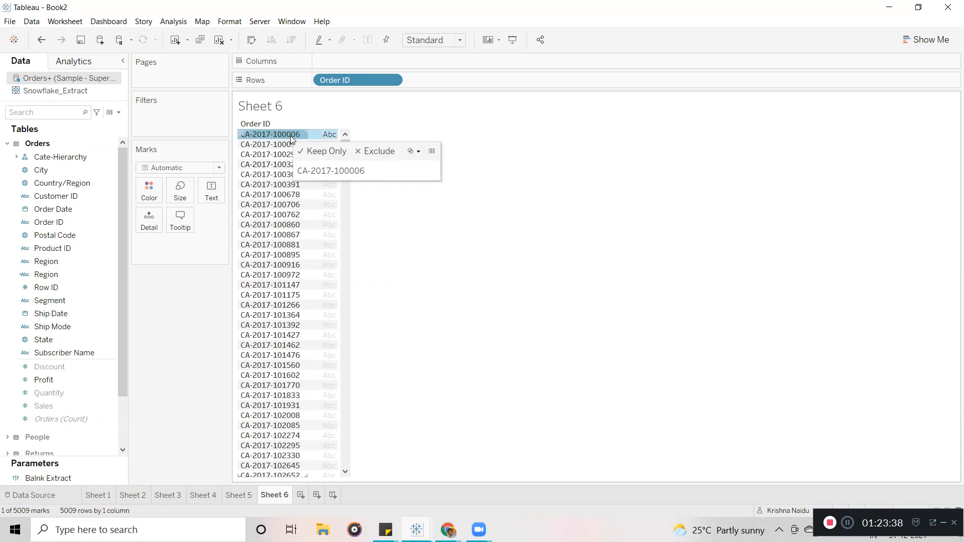
Clear the first order's selection and bring up the Order ID field's context menu.
click(564, 301)
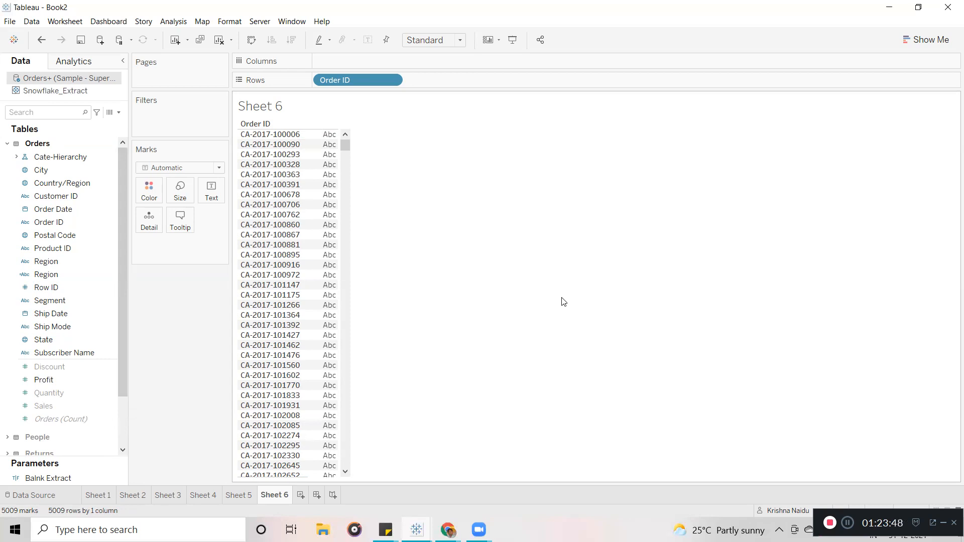
click(108, 222)
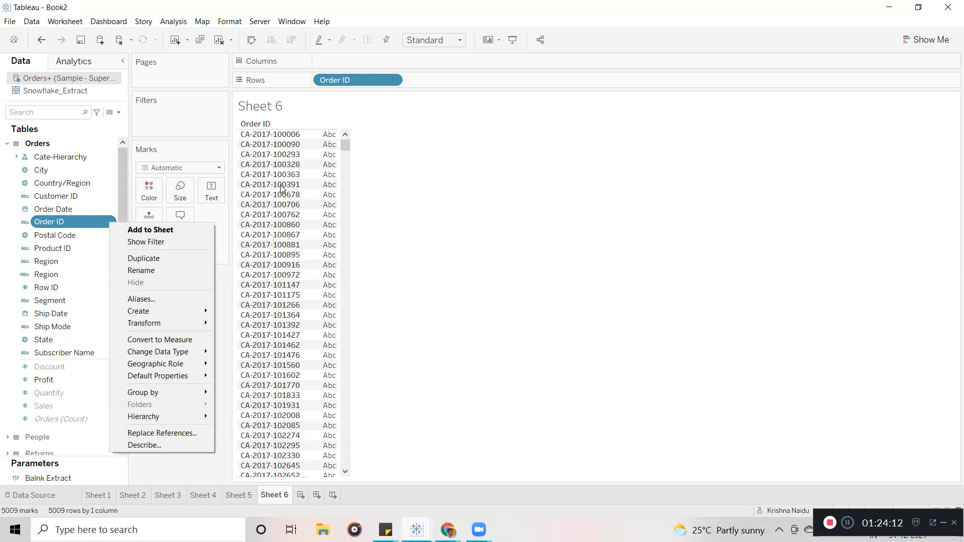
Split Order ID at its hyphens and add the three split fields to Rows.
mouse_move(191, 315)
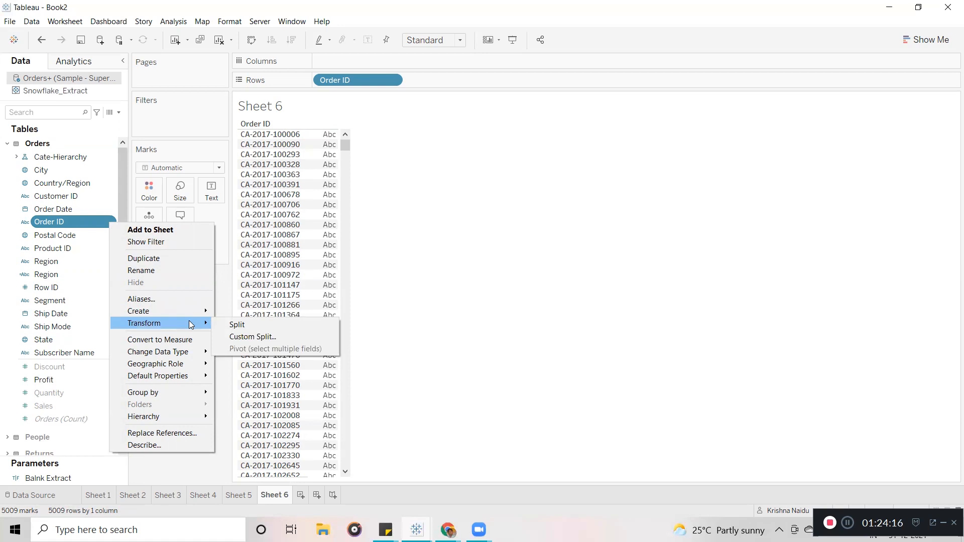
click(235, 326)
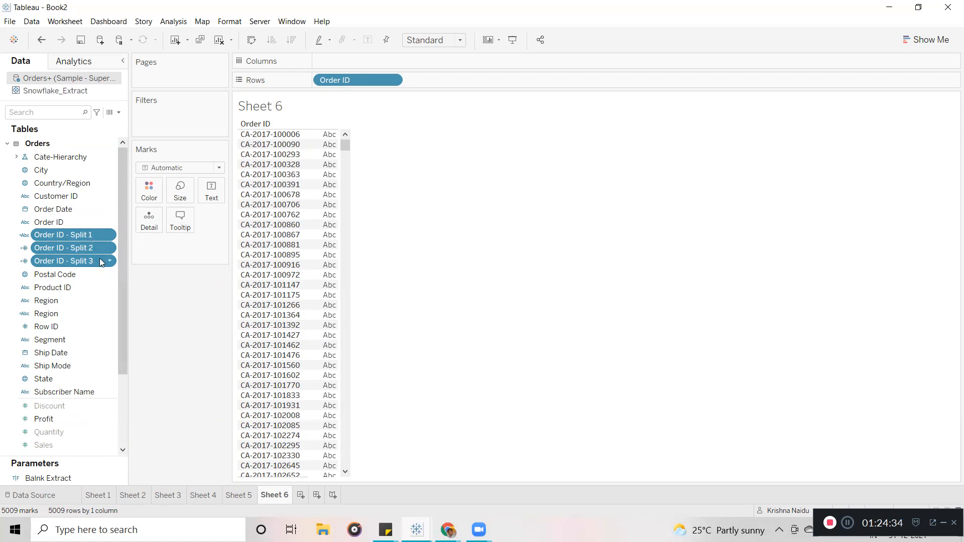
drag(56, 233, 454, 76)
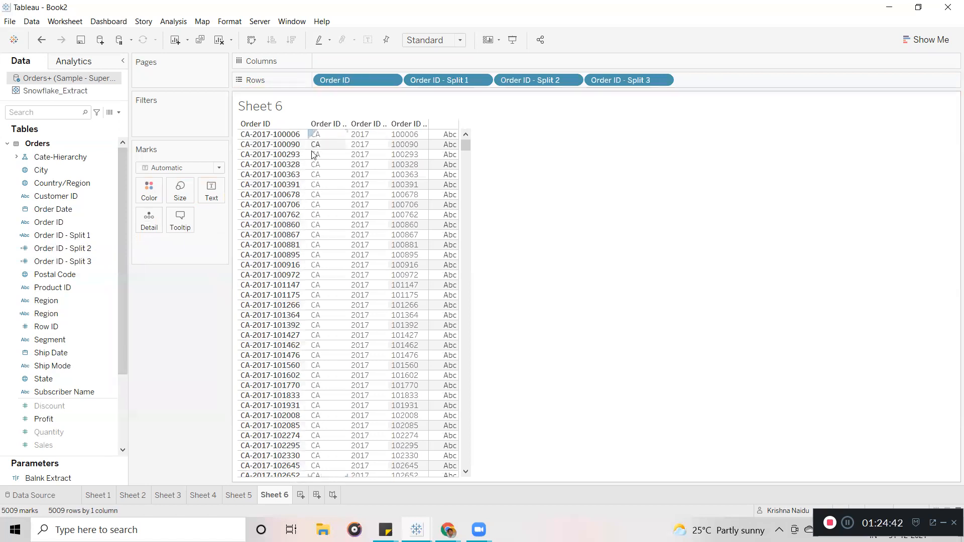
click(317, 135)
click(365, 138)
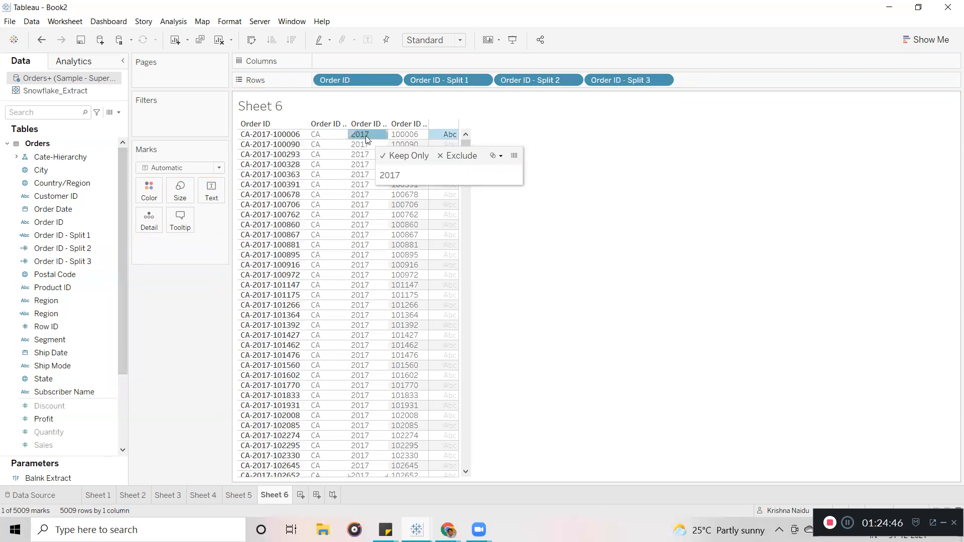
click(414, 135)
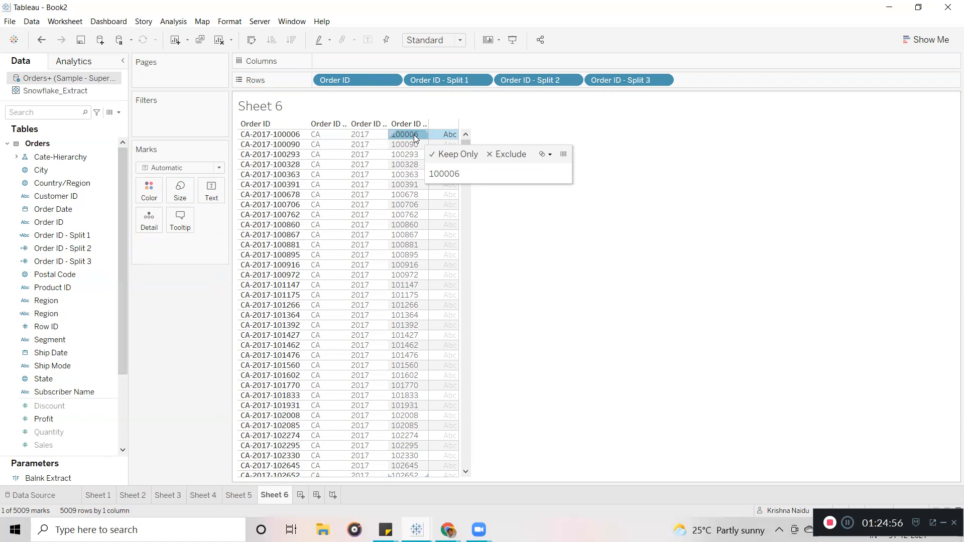
click(271, 139)
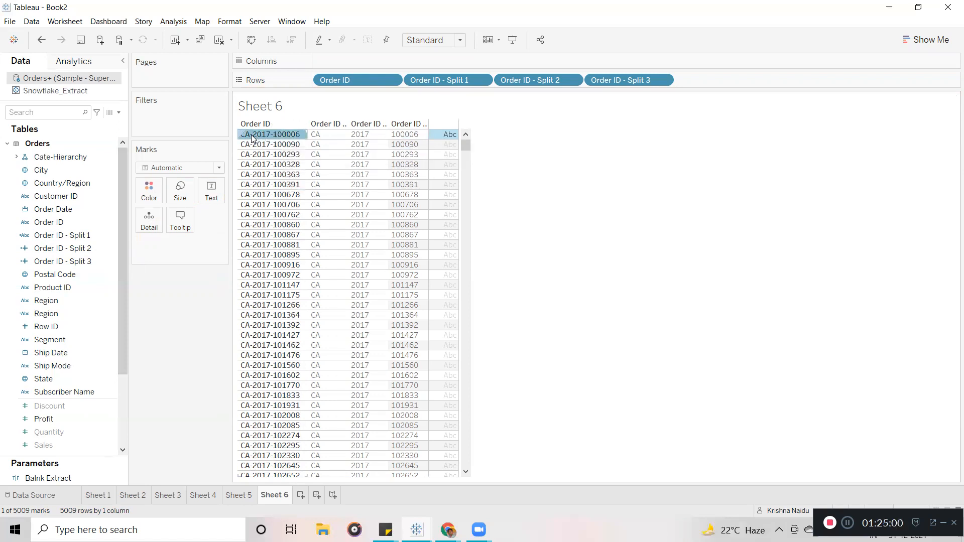
click(271, 140)
click(272, 140)
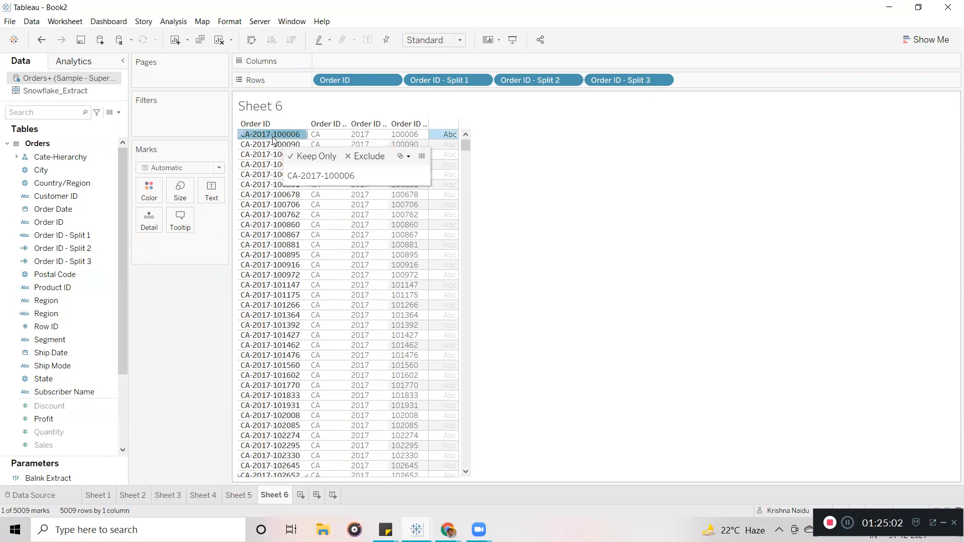
click(606, 246)
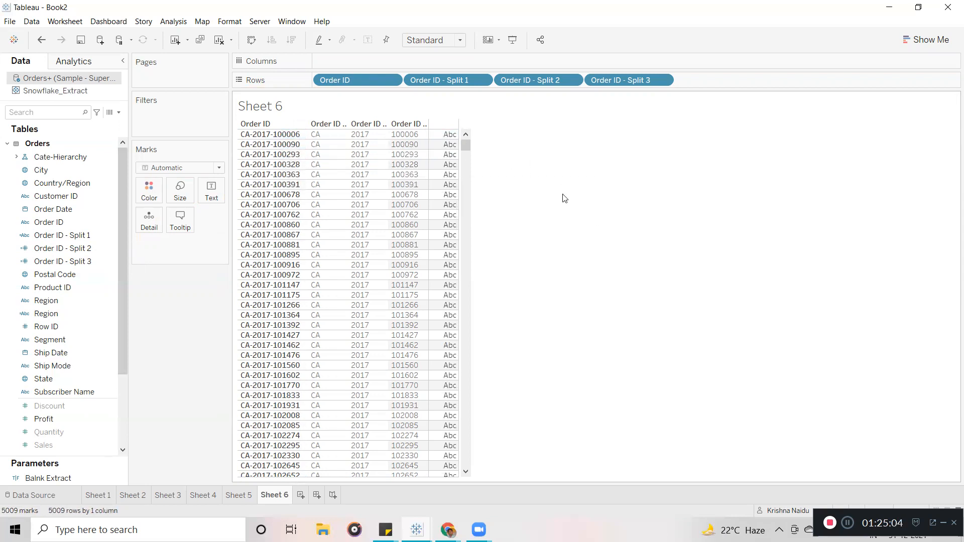
click(102, 234)
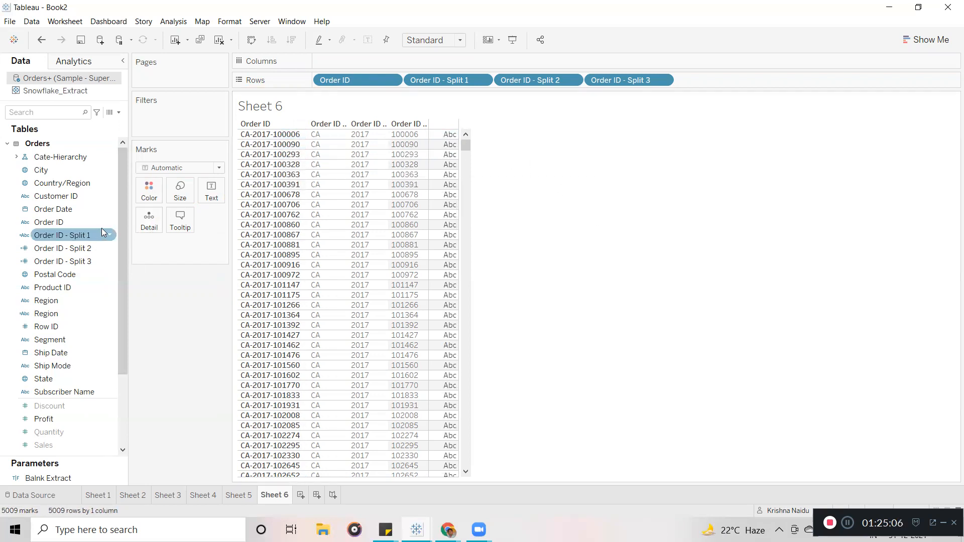
Custom-split Order ID on '-' keeping the last 1 column, and add Split 4 to Rows.
right_click(109, 223)
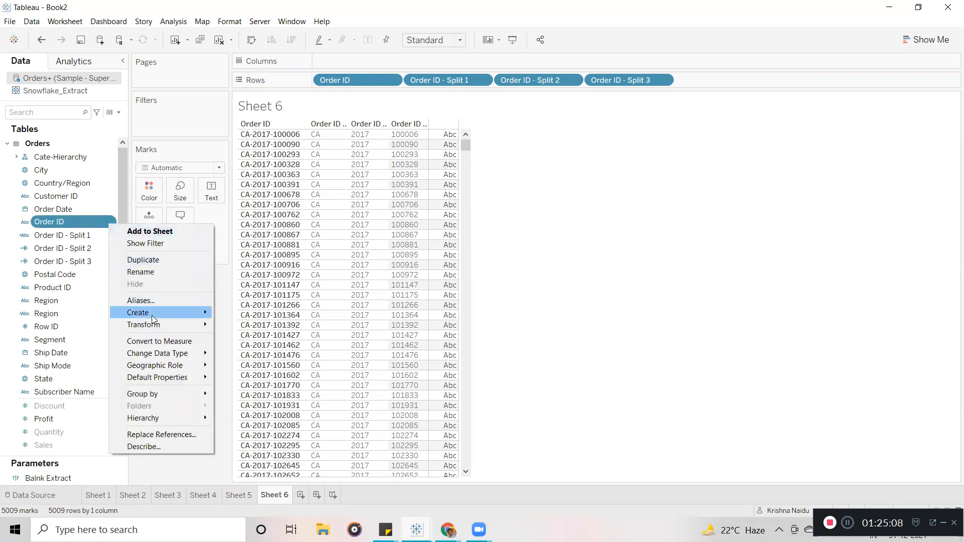
mouse_move(158, 323)
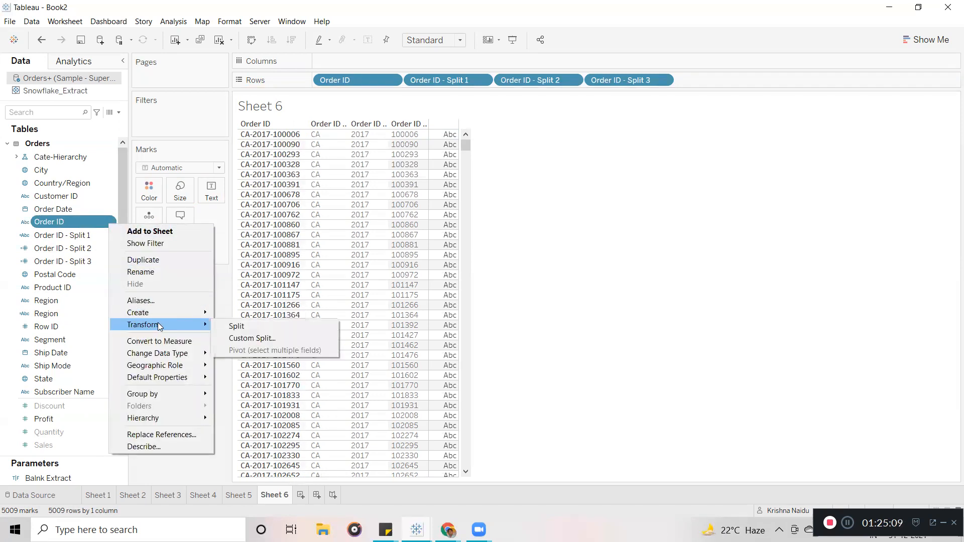
click(246, 339)
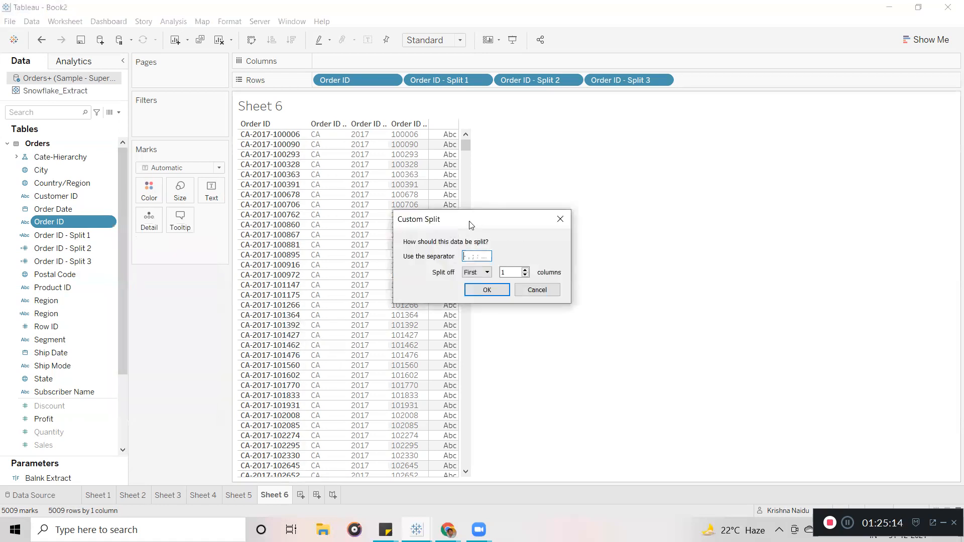
drag(478, 219, 531, 166)
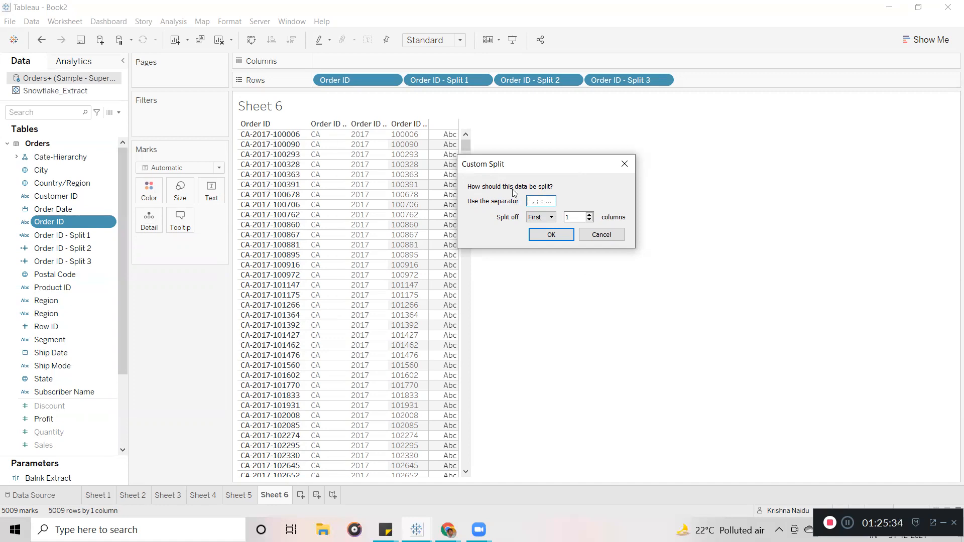
text(-)
click(551, 218)
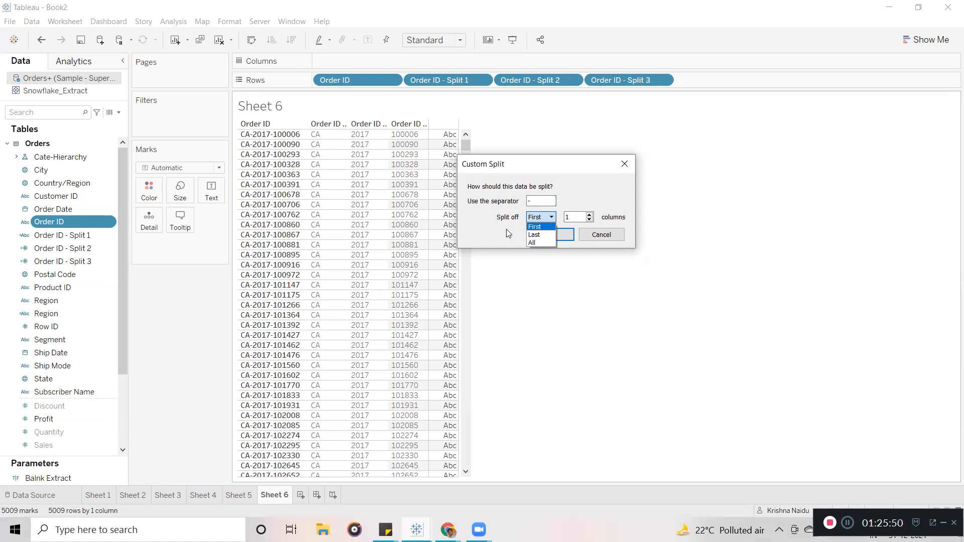
click(535, 234)
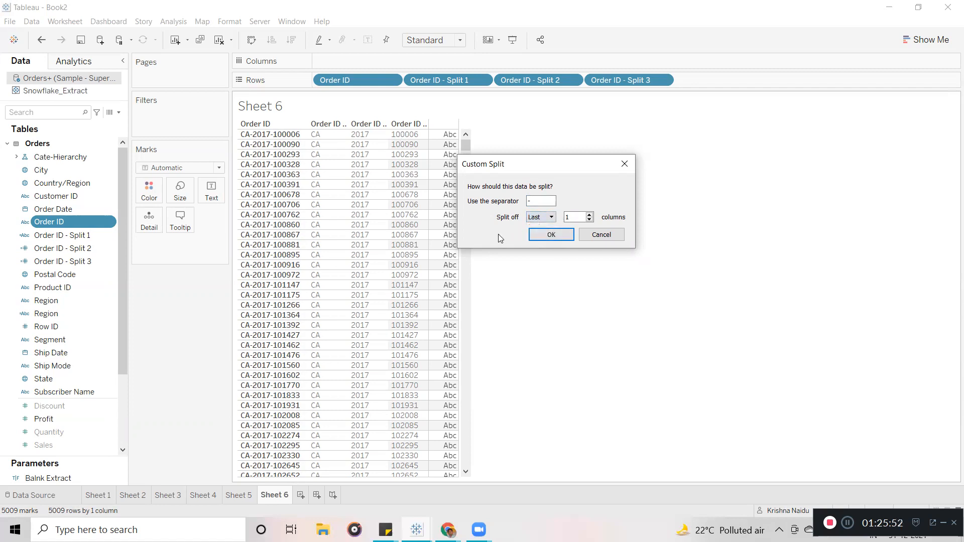
click(537, 234)
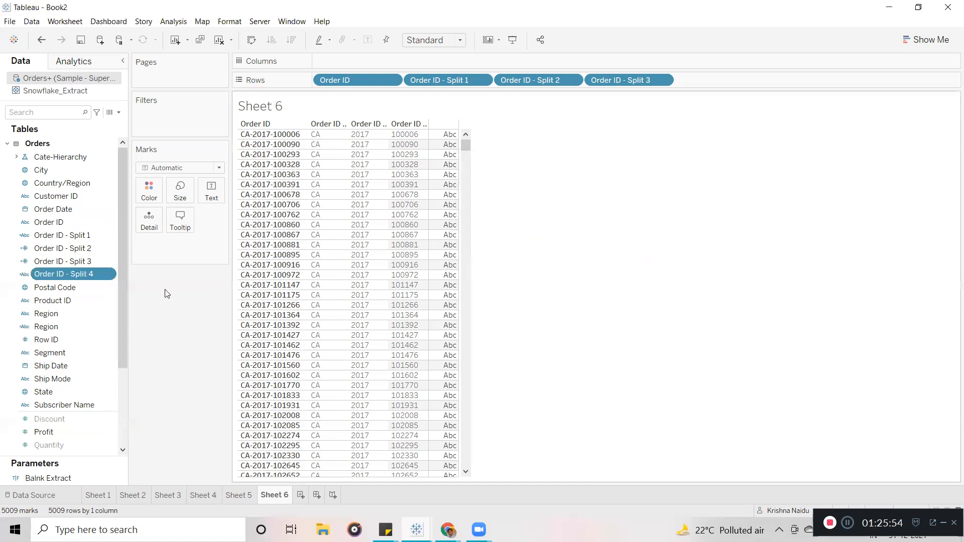
drag(54, 277, 723, 82)
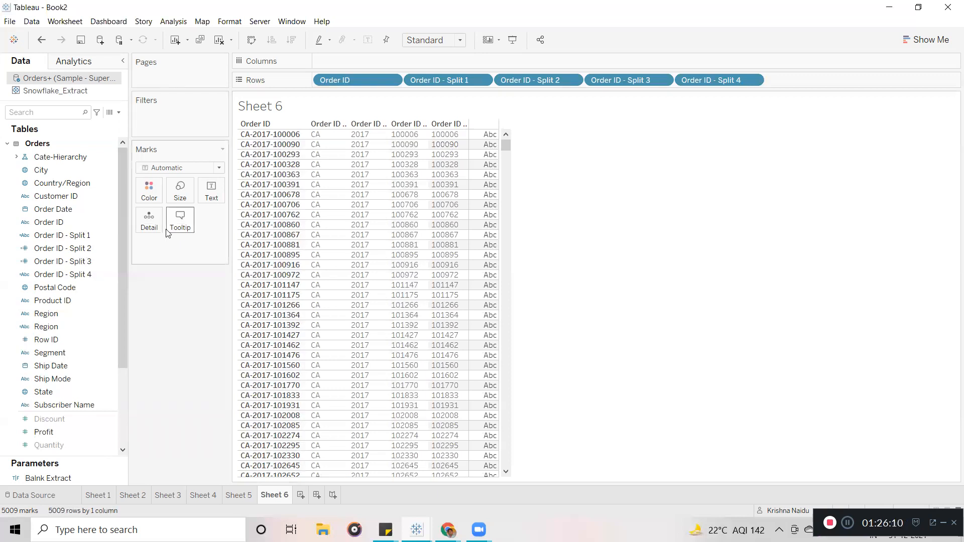
click(112, 223)
right_click(113, 222)
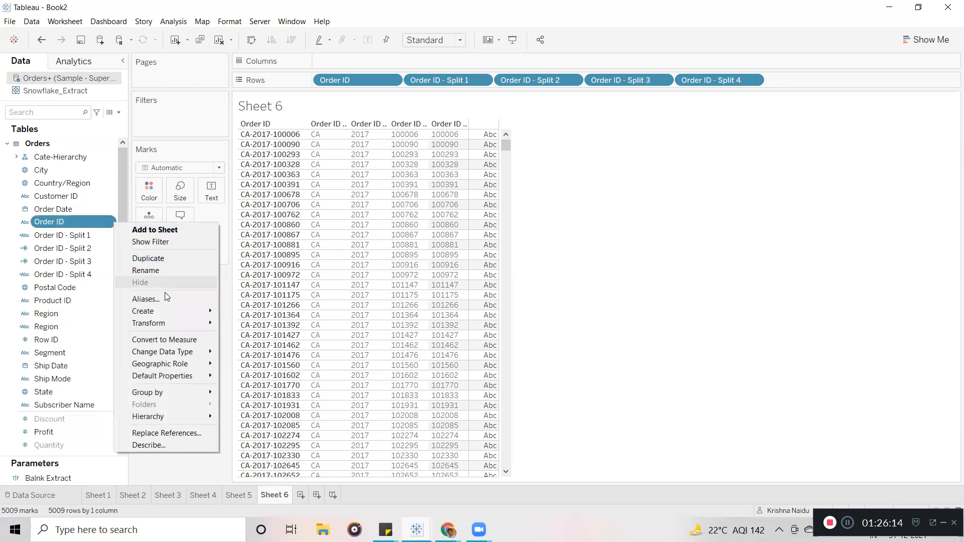
mouse_move(175, 311)
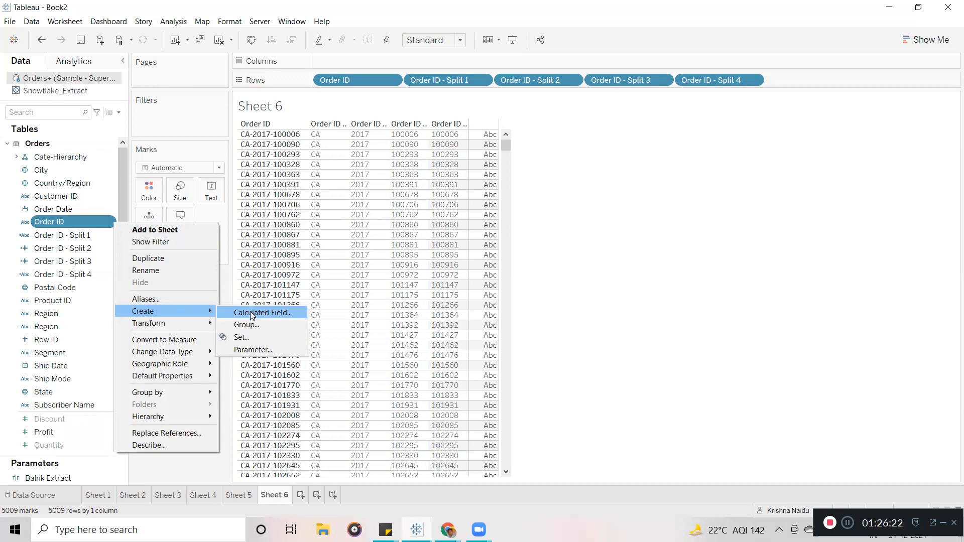
click(250, 312)
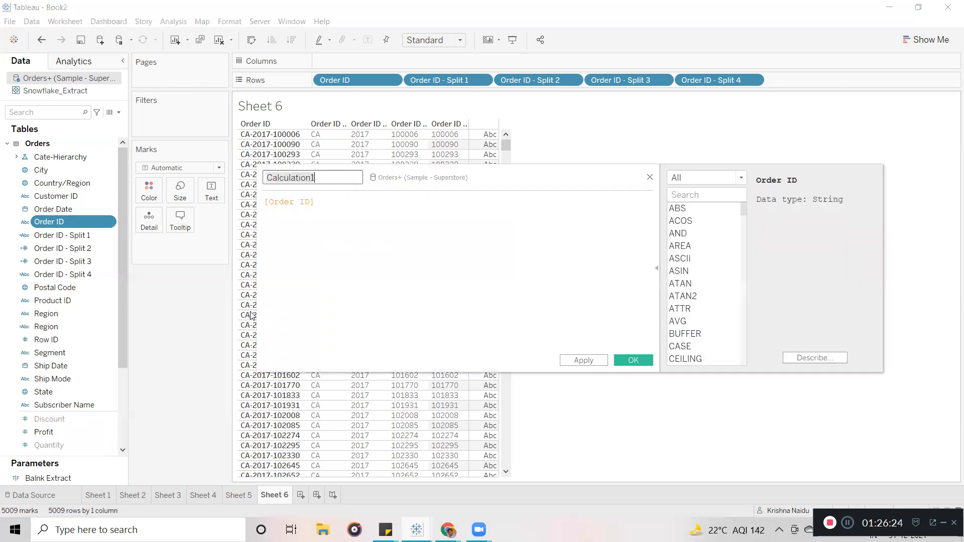
drag(332, 203, 257, 203)
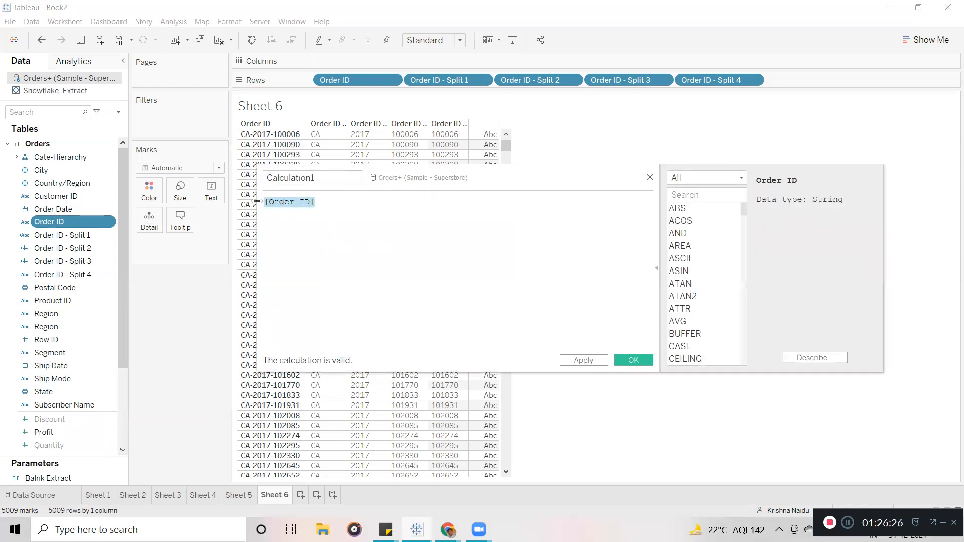
click(358, 214)
drag(328, 202, 262, 203)
click(342, 219)
drag(329, 203, 259, 197)
click(651, 178)
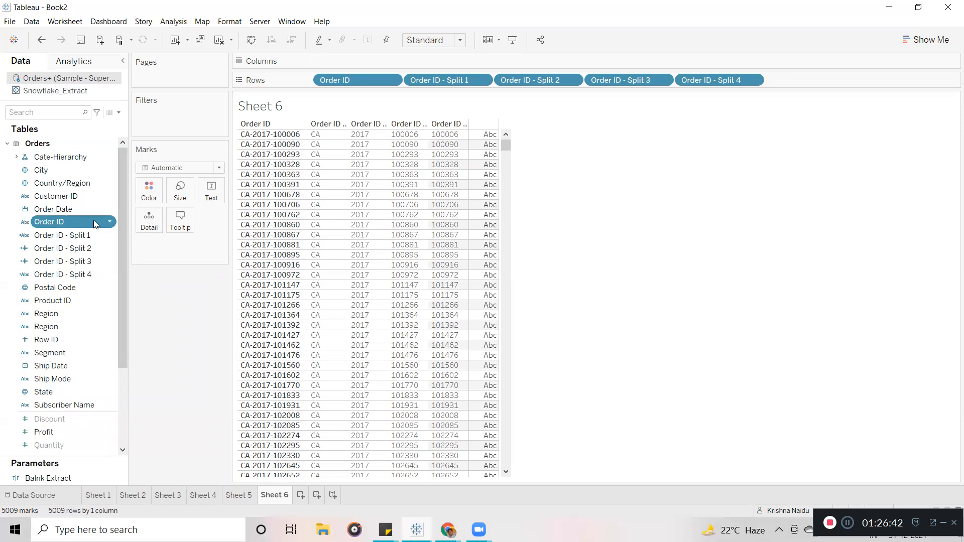
Create a new calculated field and rename it from Calculation1 to Order Number.
click(119, 113)
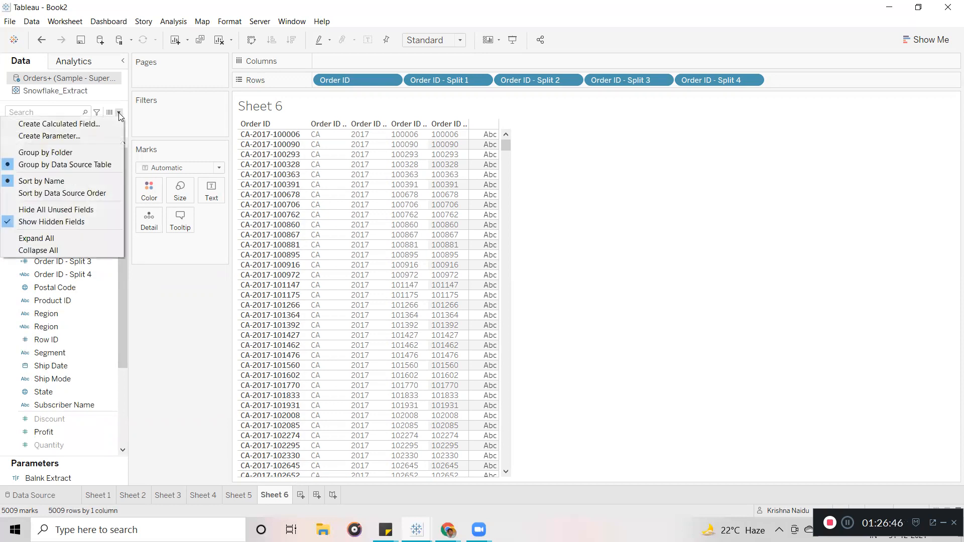
click(98, 120)
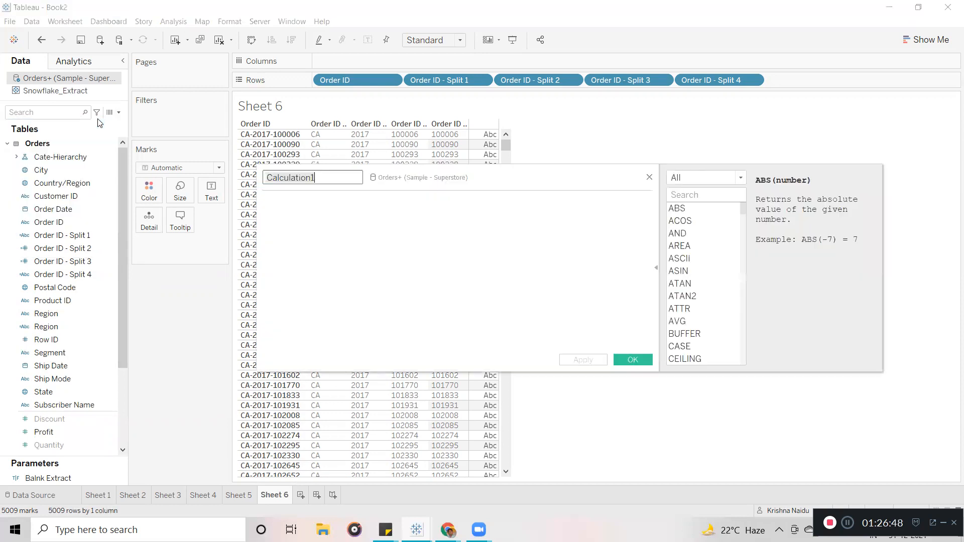
drag(497, 182, 470, 179)
click(375, 216)
click(302, 177)
drag(302, 177, 232, 177)
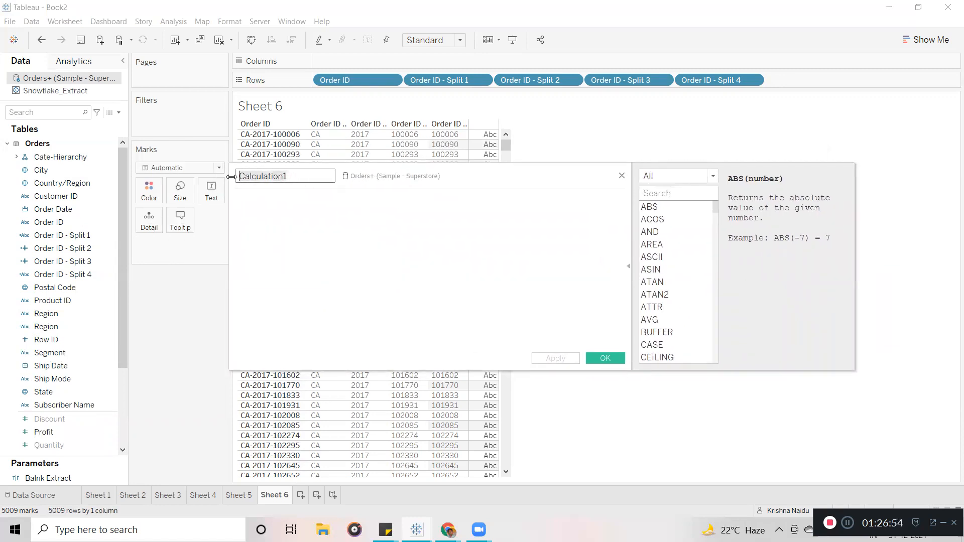
text(Or)
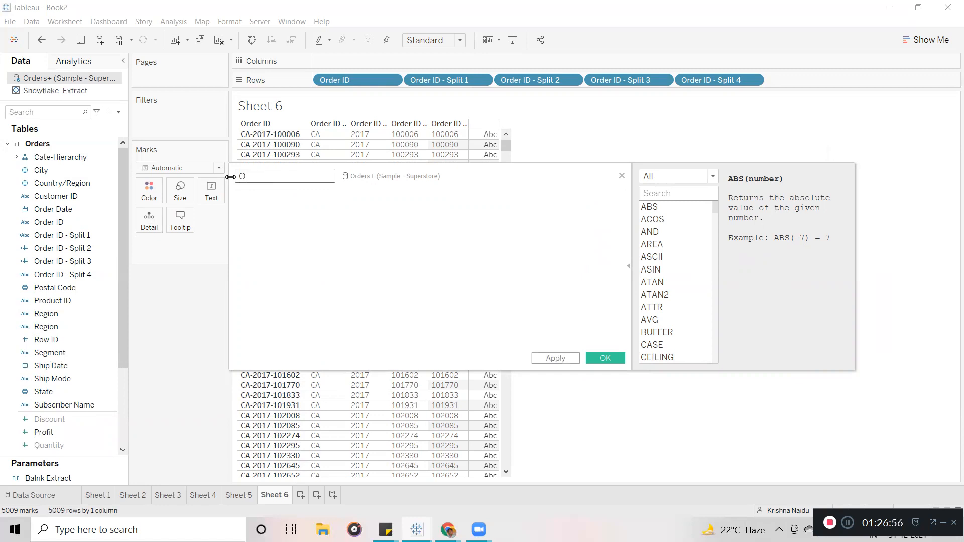
text(der)
text( ID)
key(BackSpace)
key(BackSpace)
text(Number)
Reposition the calculation editor and collapse its function reference panel.
drag(431, 183, 484, 223)
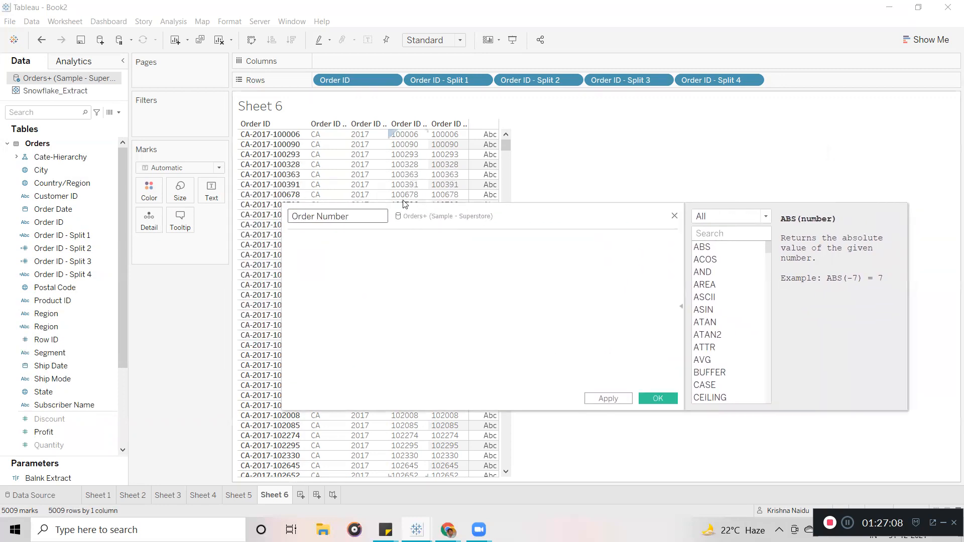
click(388, 261)
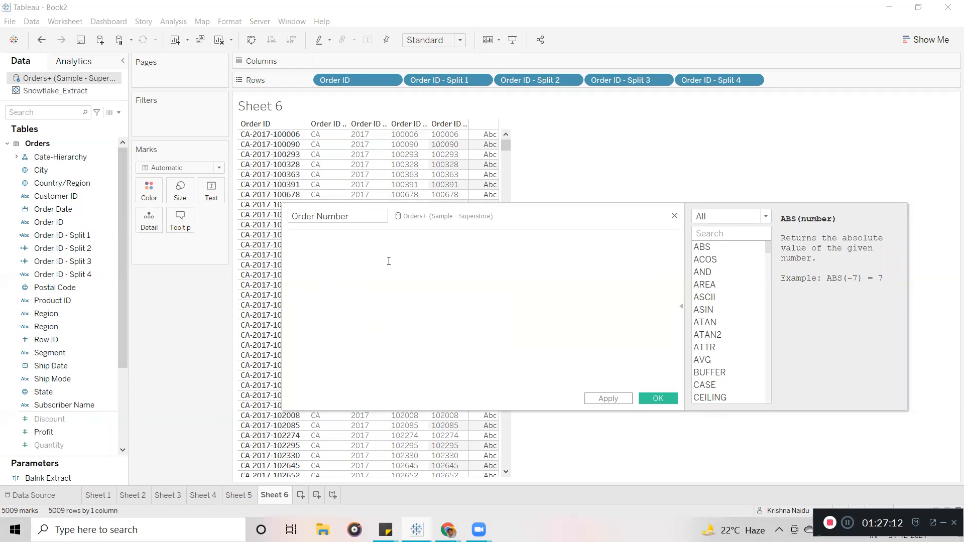
drag(529, 220, 385, 111)
click(465, 248)
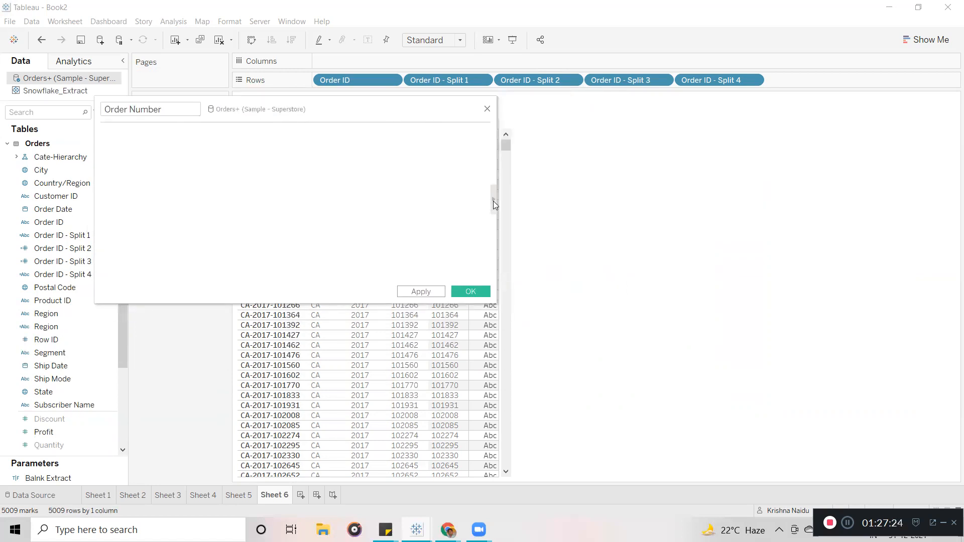
Filter the function reference to String functions and read descriptions down to SPLIT.
click(495, 205)
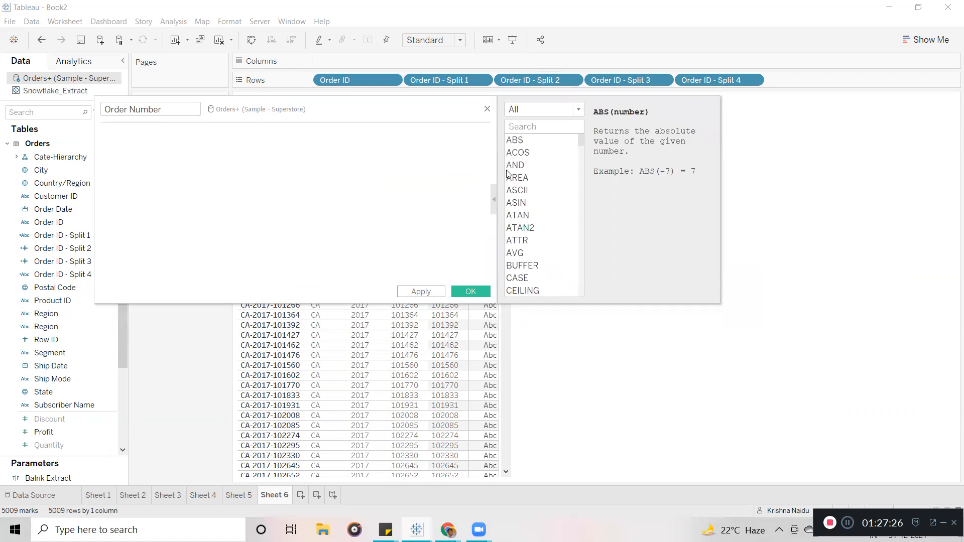
click(579, 107)
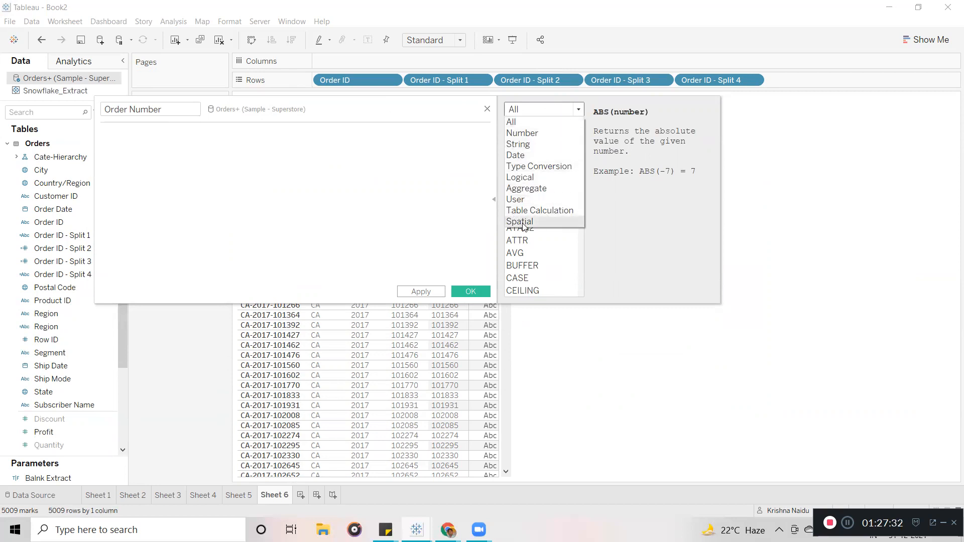
click(525, 147)
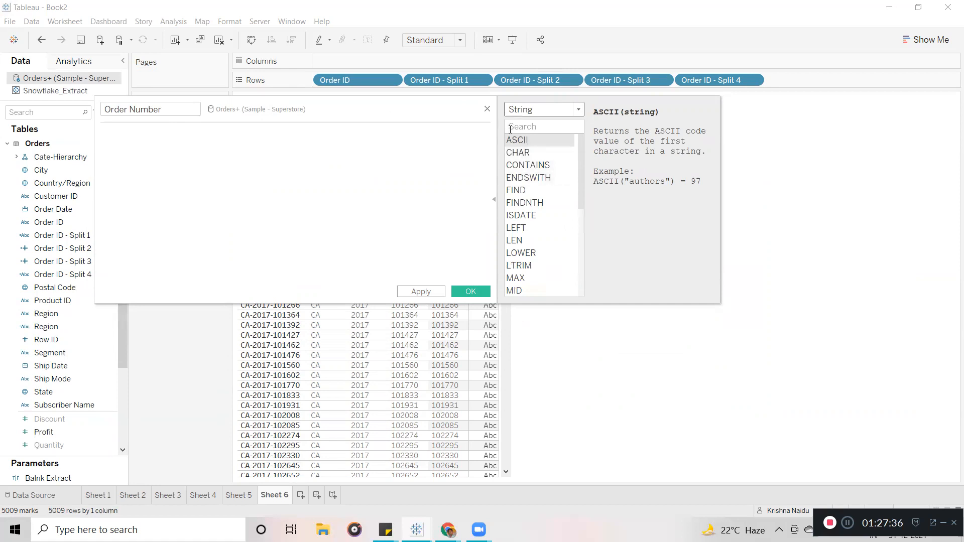
click(524, 153)
click(530, 167)
click(529, 179)
click(529, 191)
click(529, 203)
click(527, 216)
drag(582, 160, 581, 268)
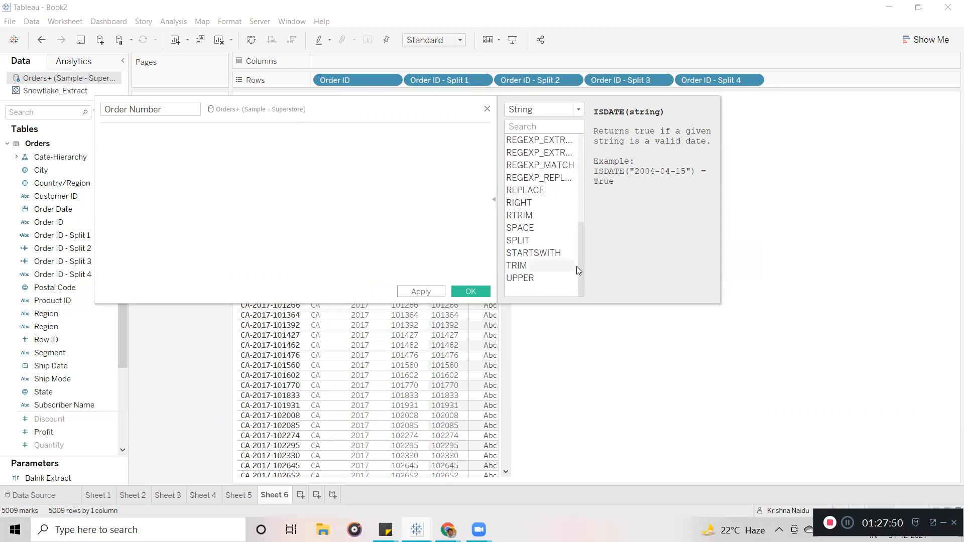
drag(368, 107, 410, 110)
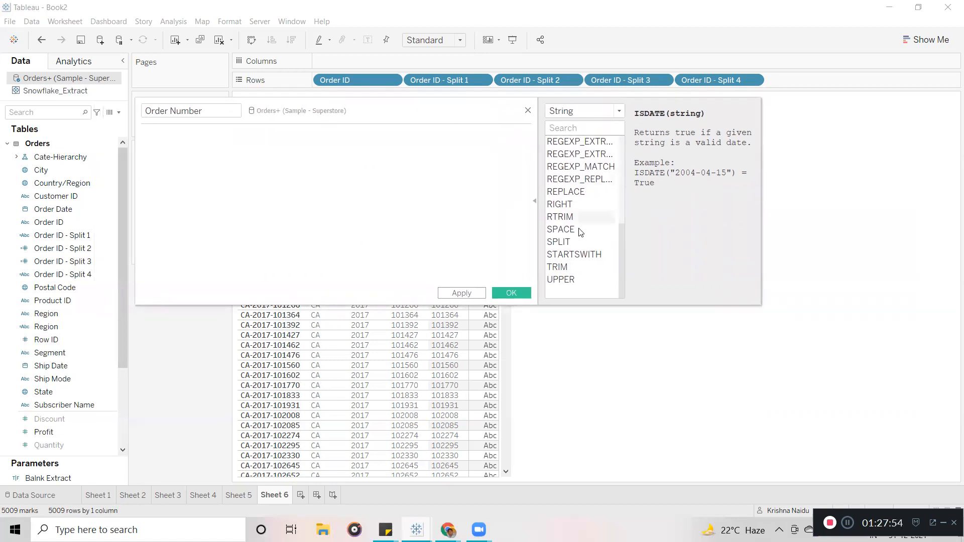
click(568, 244)
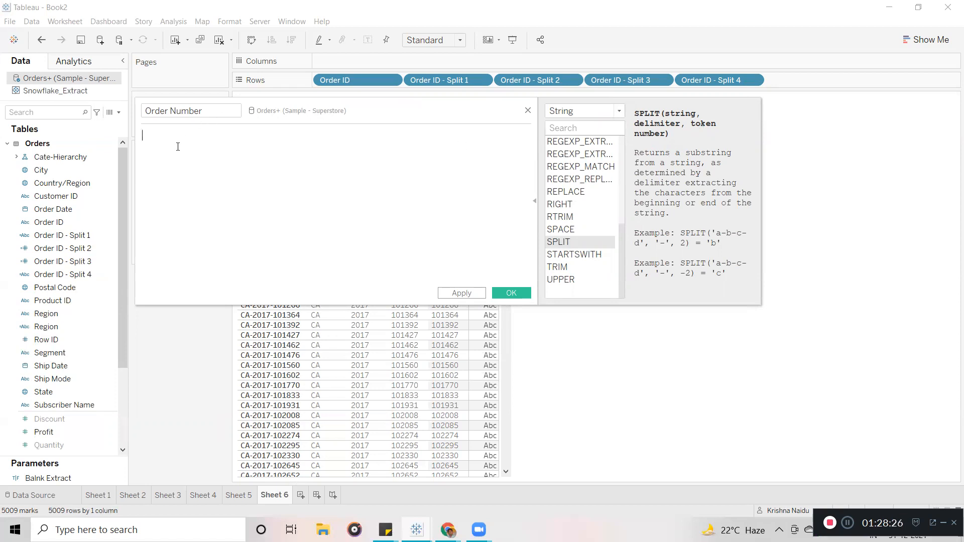
Type sp and pick SPLIT over SPACE from the suggestions into the formula.
text(sp)
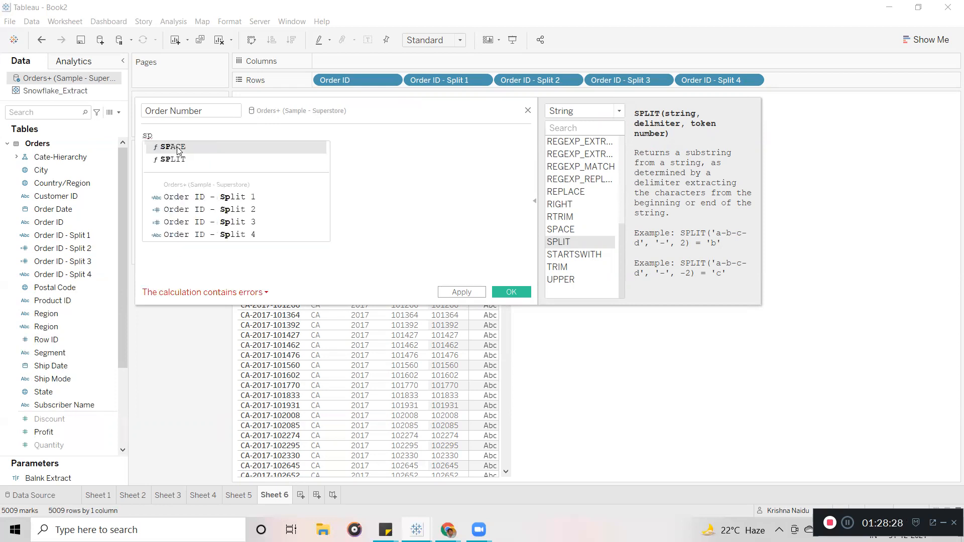
key(BackSpace)
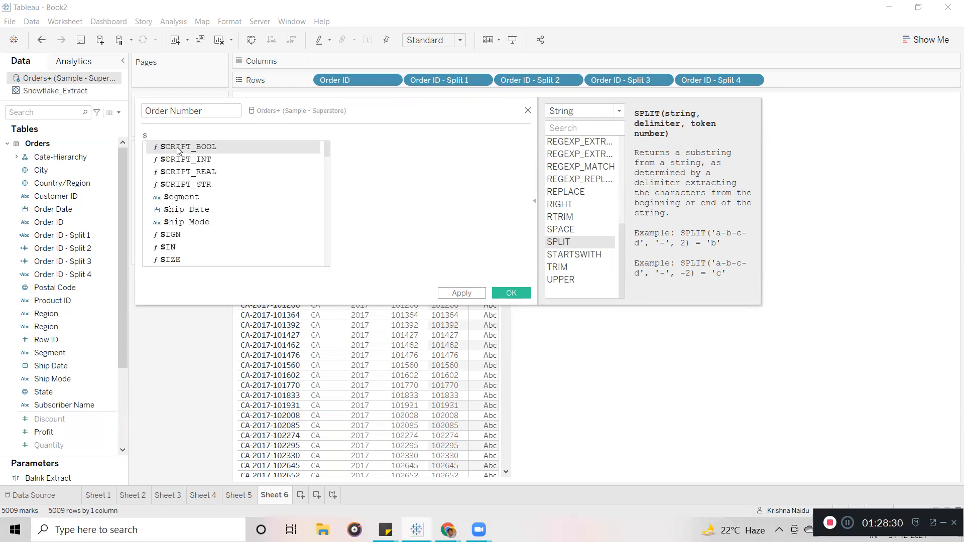
text(p)
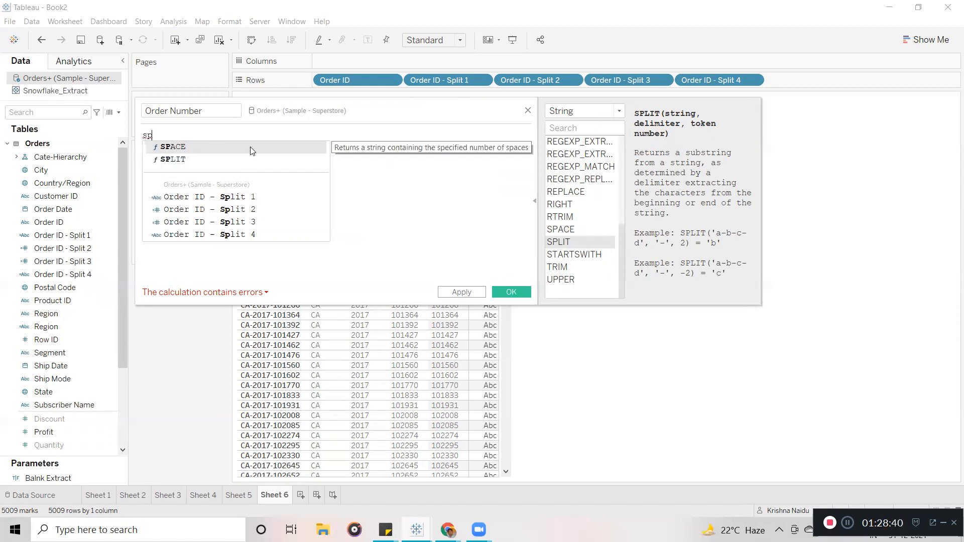
key(Down)
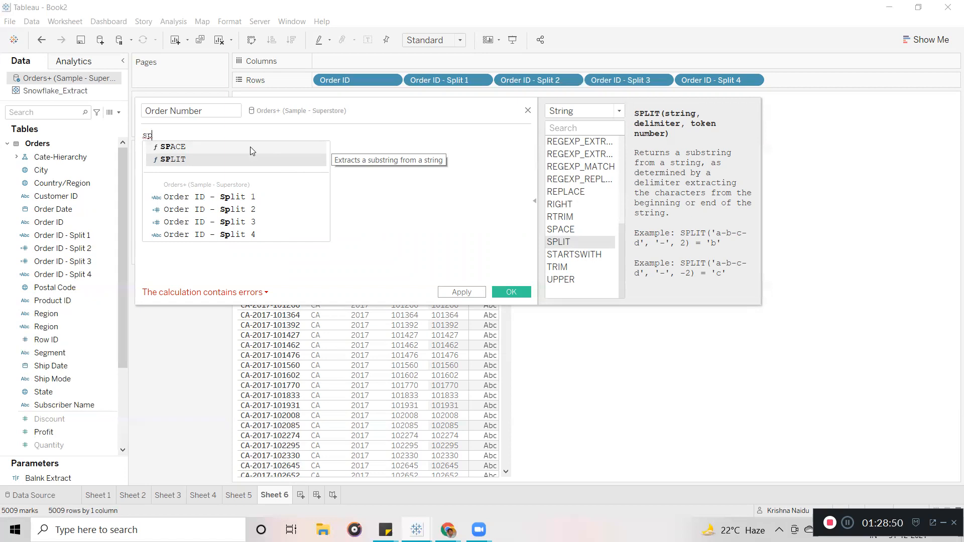
key(Return)
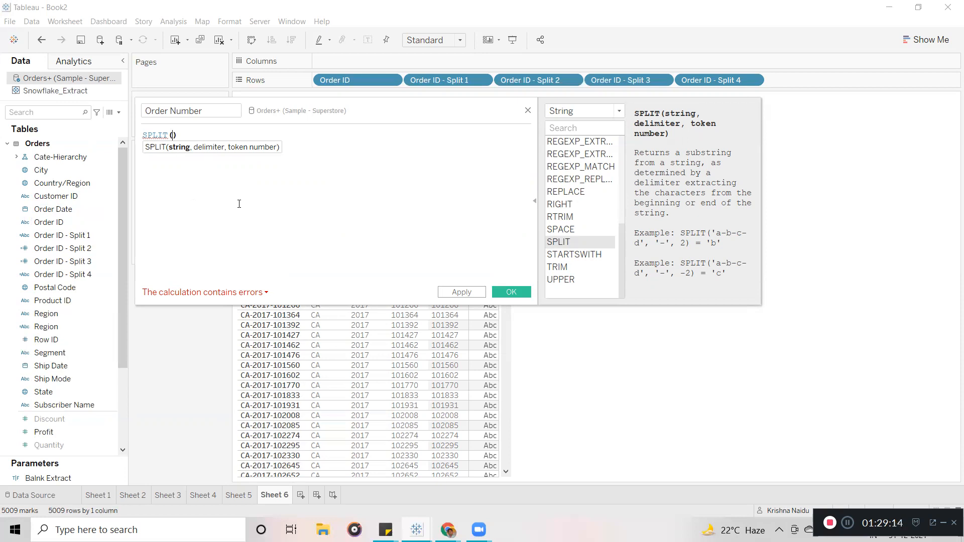
Place the Order ID field inside SPLIT() as its string argument.
text(or)
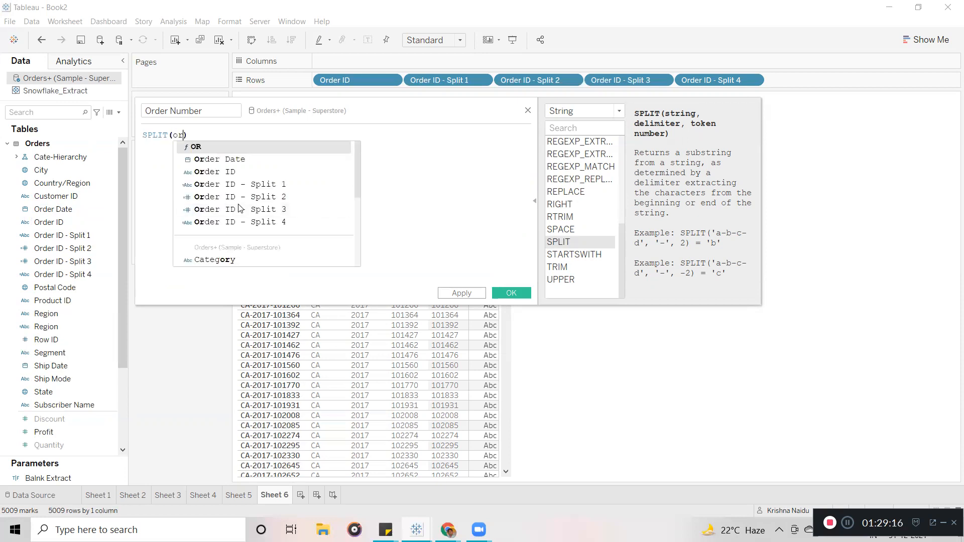
double_click(217, 177)
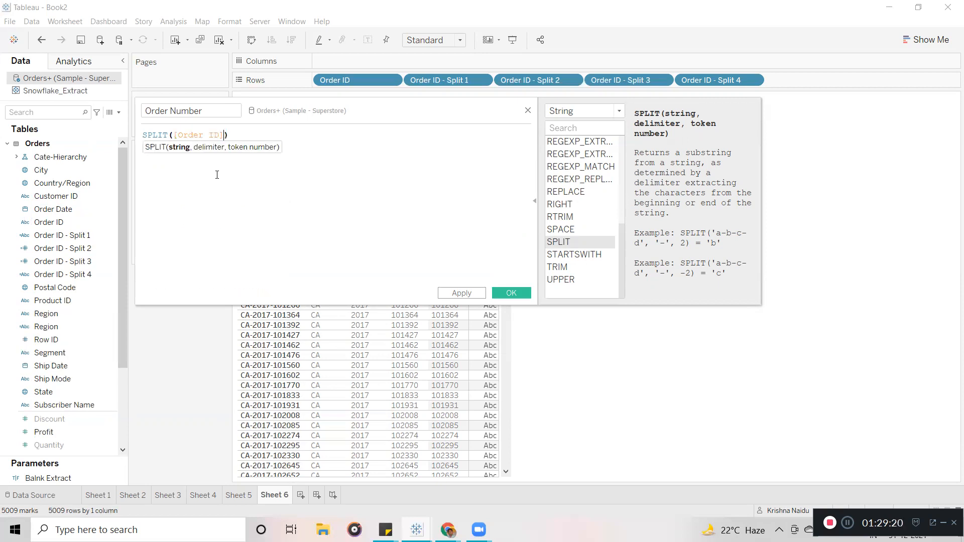
key(BackSpace)
key(BackSpace)
key(BackSpace)
key(BackSpace)
key(BackSpace)
key(BackSpace)
key(BackSpace)
key(BackSpace)
key(BackSpace)
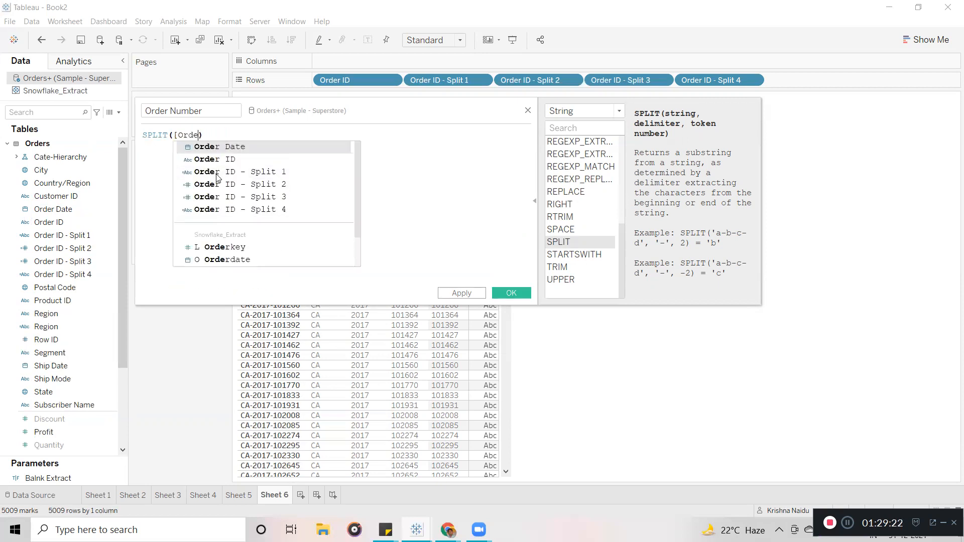
key(BackSpace)
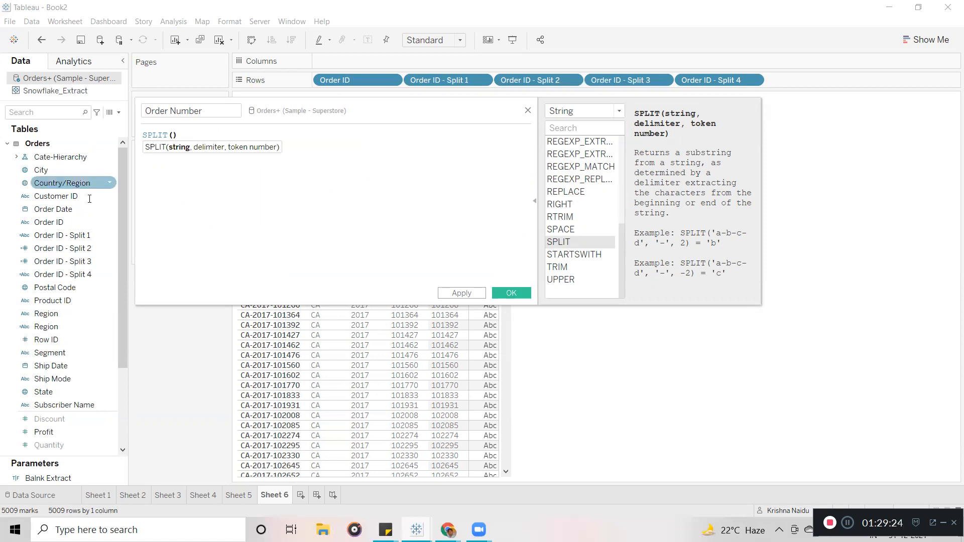
click(47, 223)
mouse_move(47, 224)
mouse_down()
mouse_move(171, 144)
mouse_move(202, 144)
mouse_move(172, 144)
mouse_up()
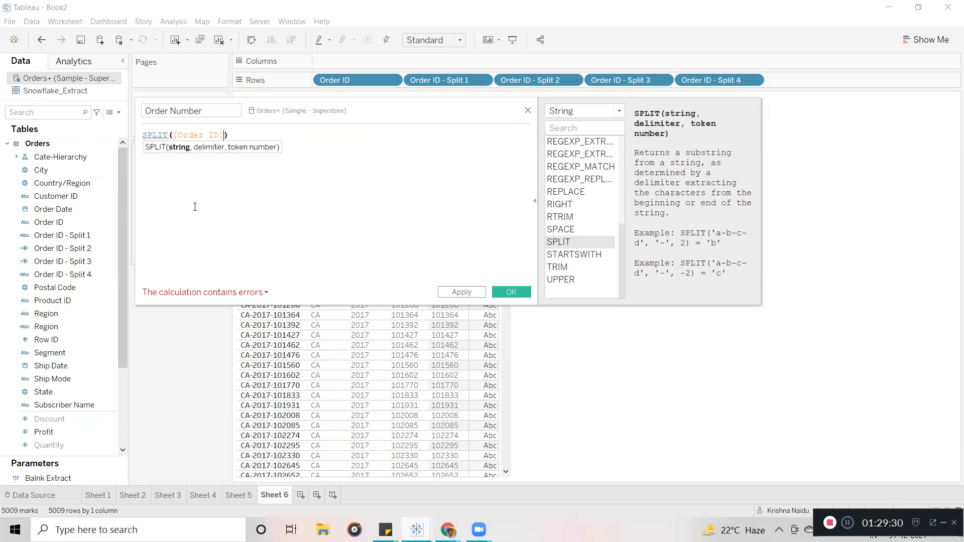
Complete the formula as SPLIT([Order ID],'-',-1) and save Order Number.
text(,)
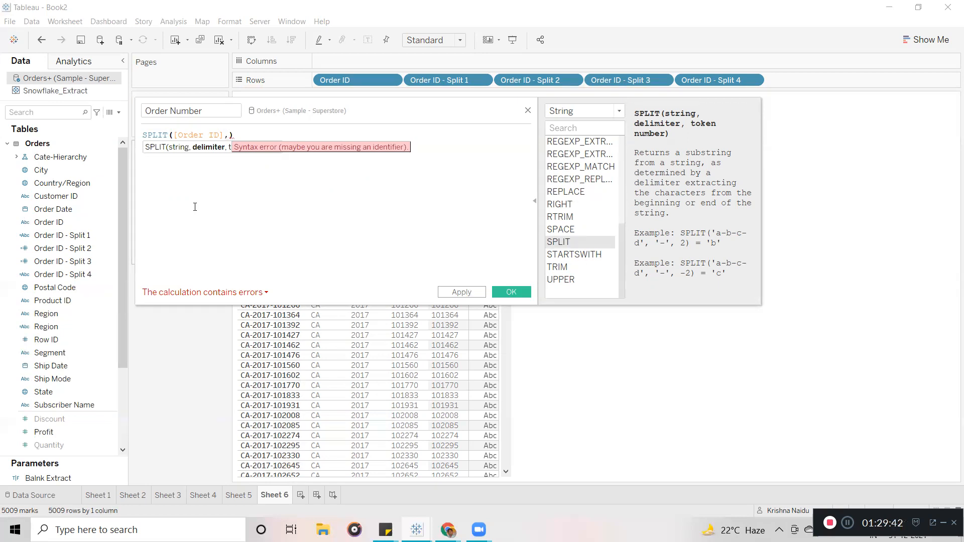
text(ID],'-')
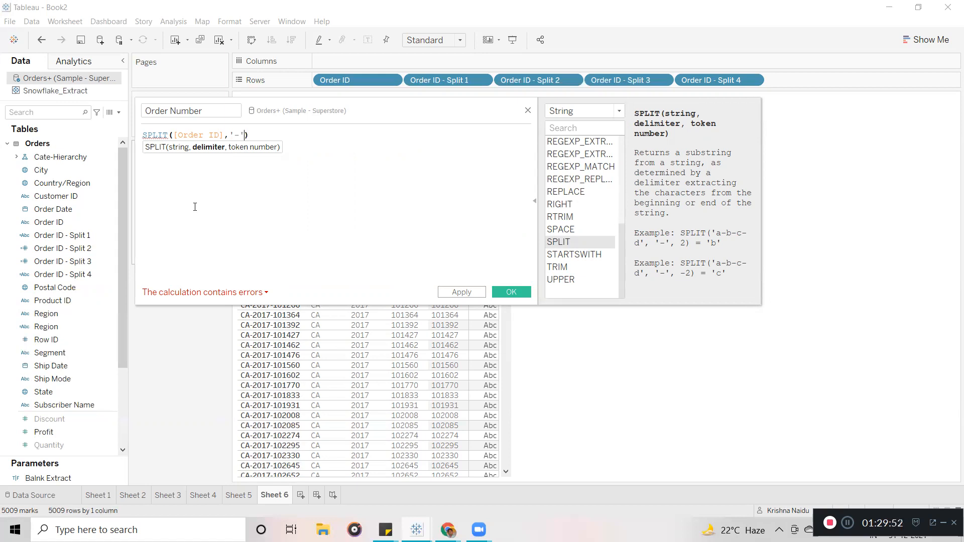
text(,)
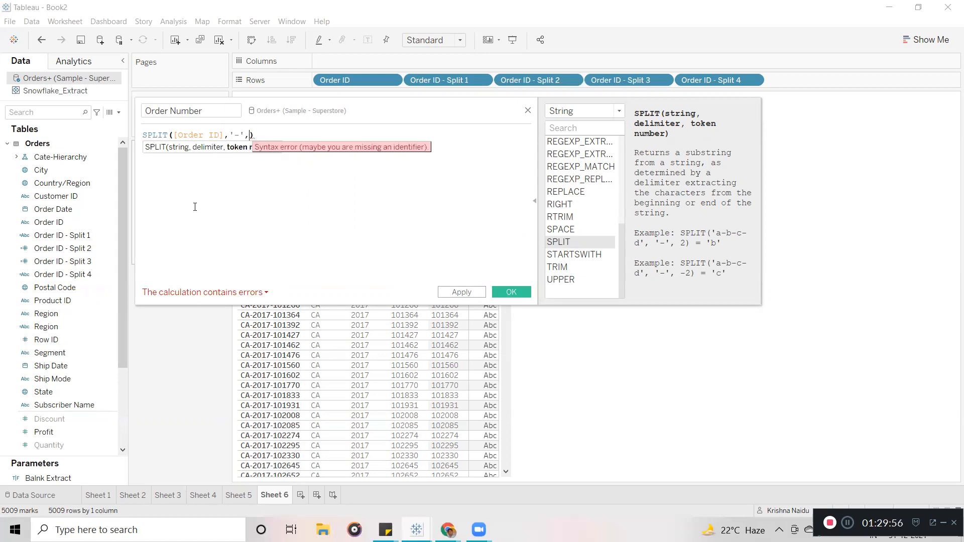
drag(381, 103, 577, 237)
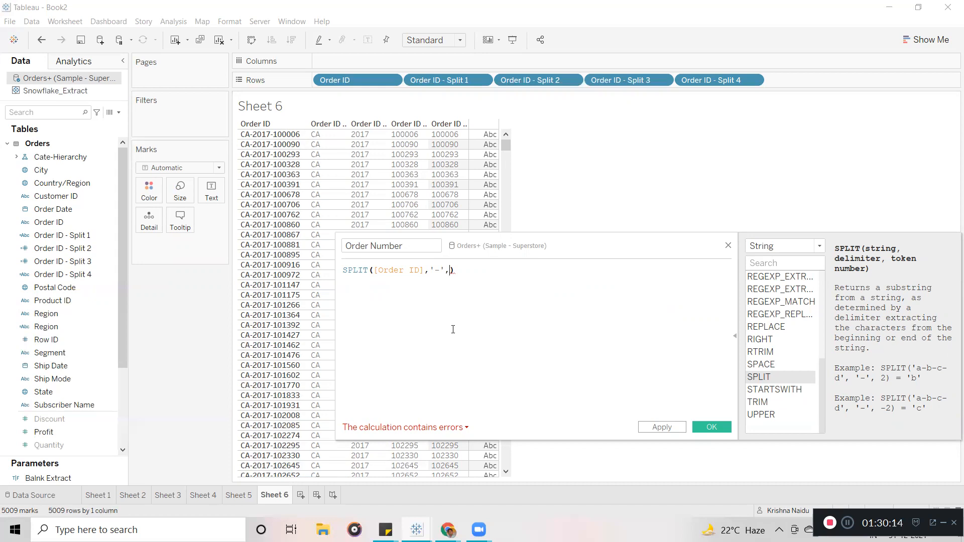
text(-1)
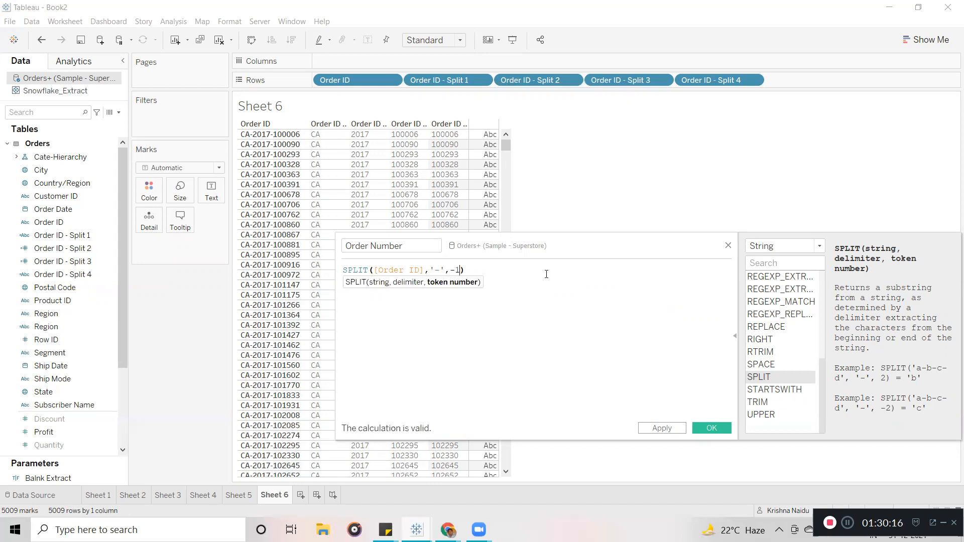
drag(575, 251, 477, 168)
drag(441, 146, 412, 129)
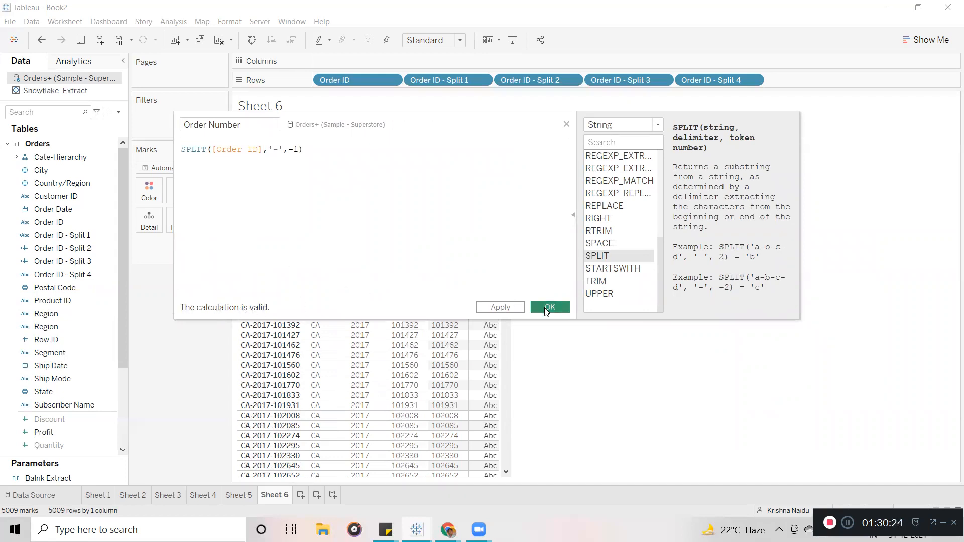
click(550, 308)
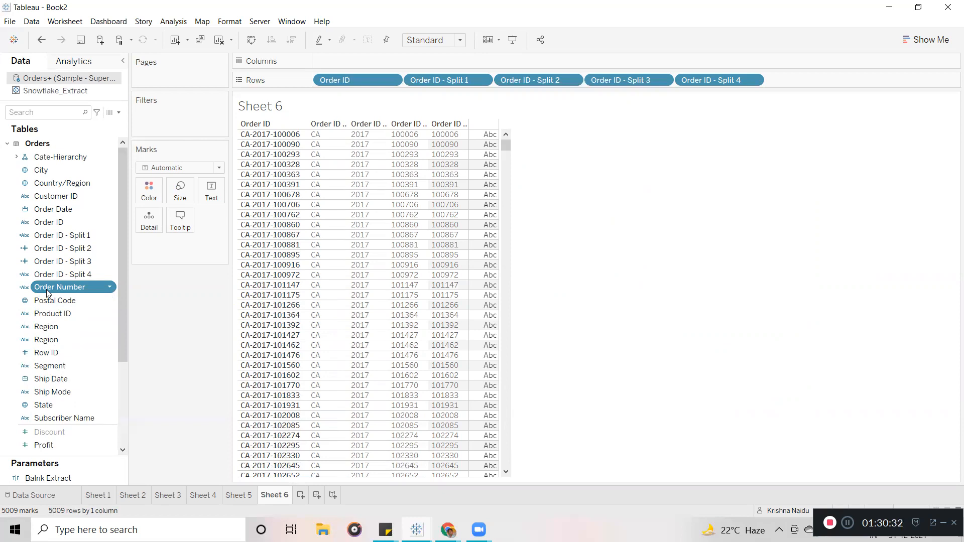
Add Order Number to Rows and widen its column to show values like 100006.
drag(49, 293, 814, 80)
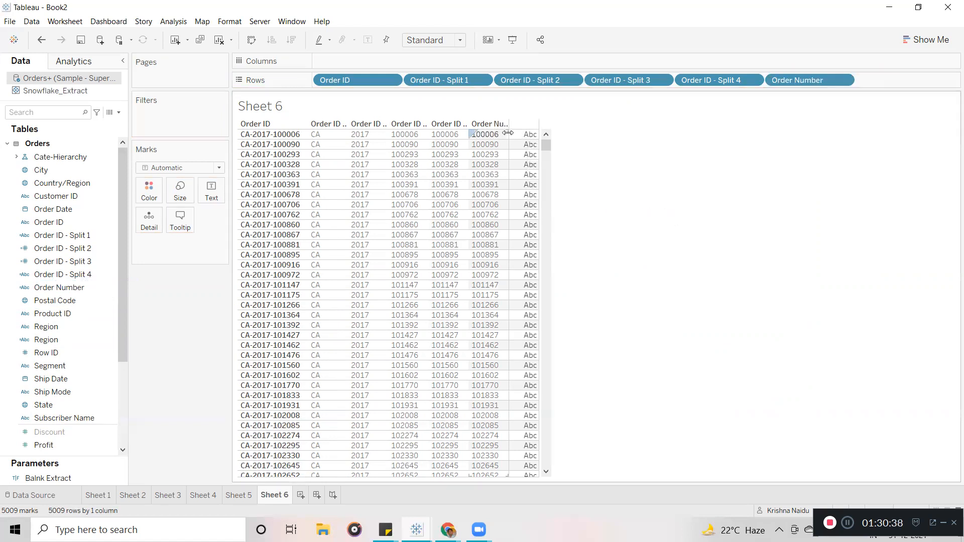
drag(508, 132, 572, 131)
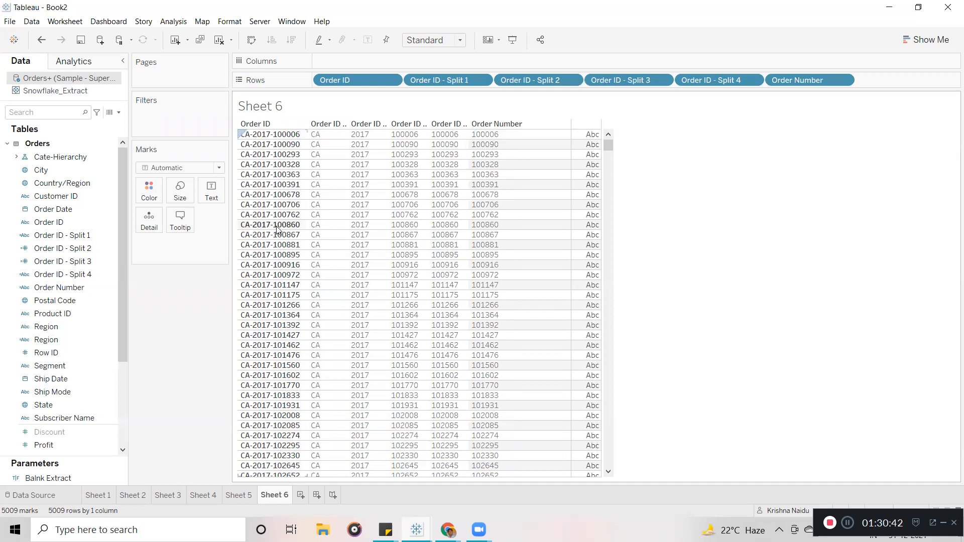
click(105, 289)
Change the Order Number SPLIT token from -1 to -2 so the column shows 2017.
click(107, 289)
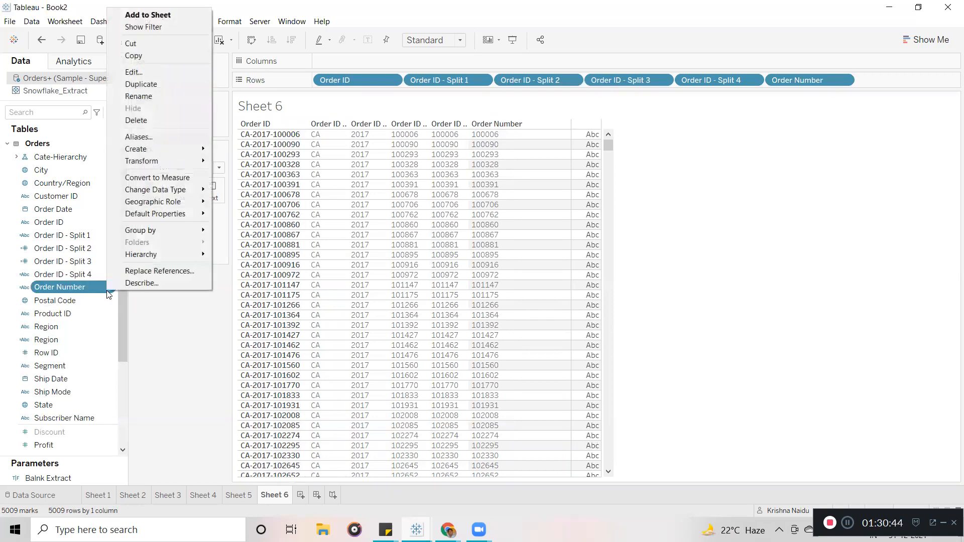
click(145, 72)
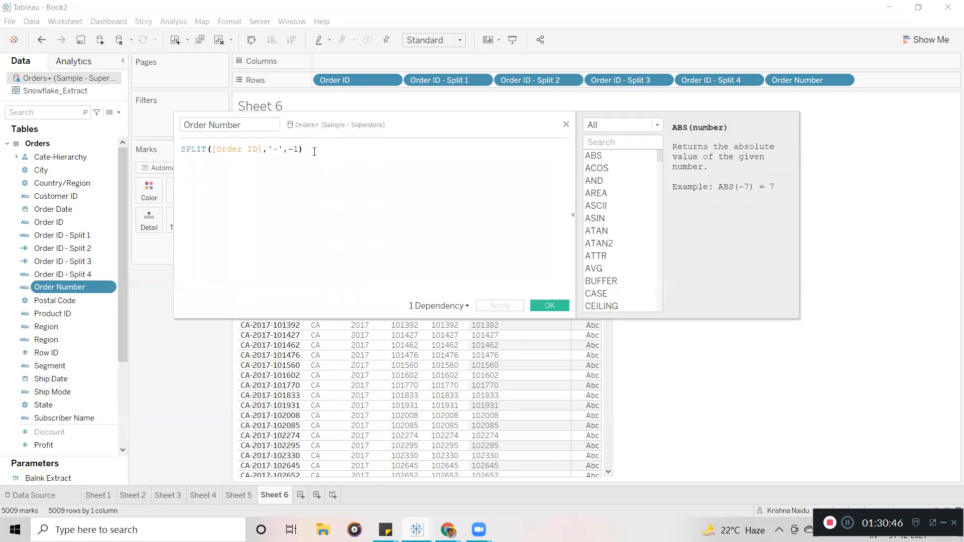
drag(453, 135, 585, 149)
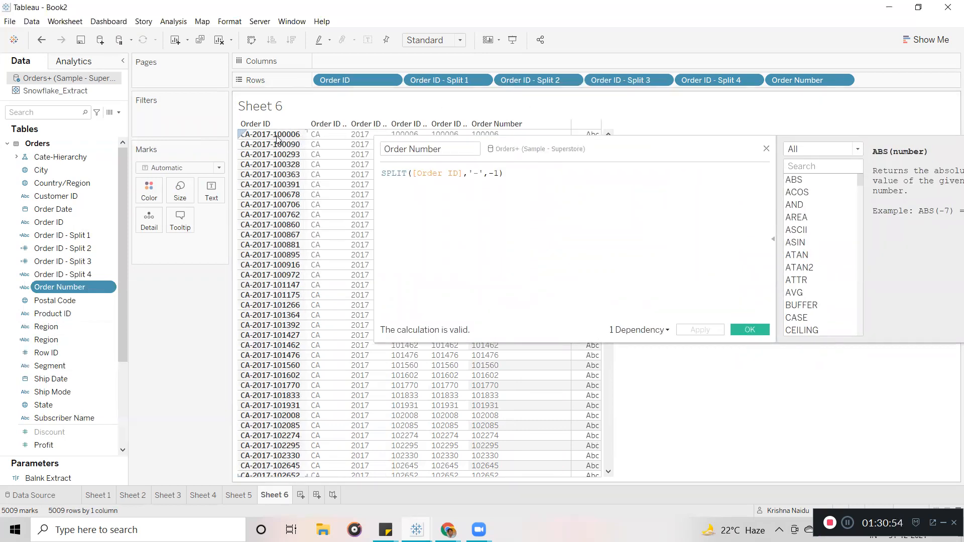
click(276, 136)
click(274, 138)
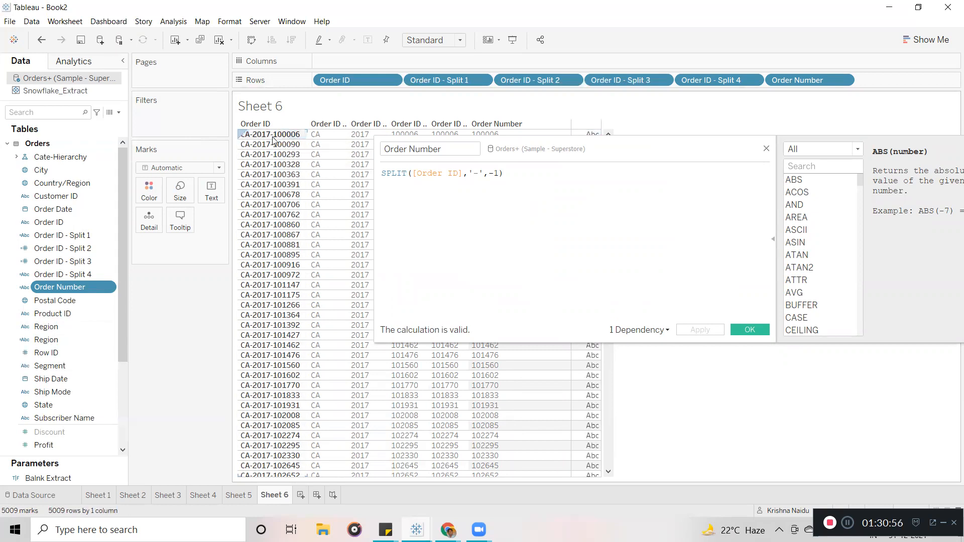
click(251, 140)
click(499, 173)
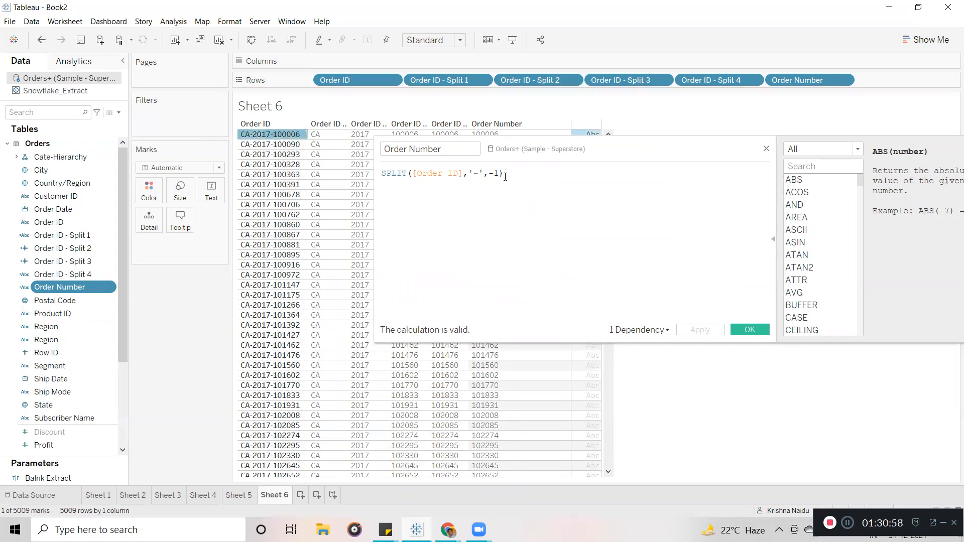
key(BackSpace)
text(2)
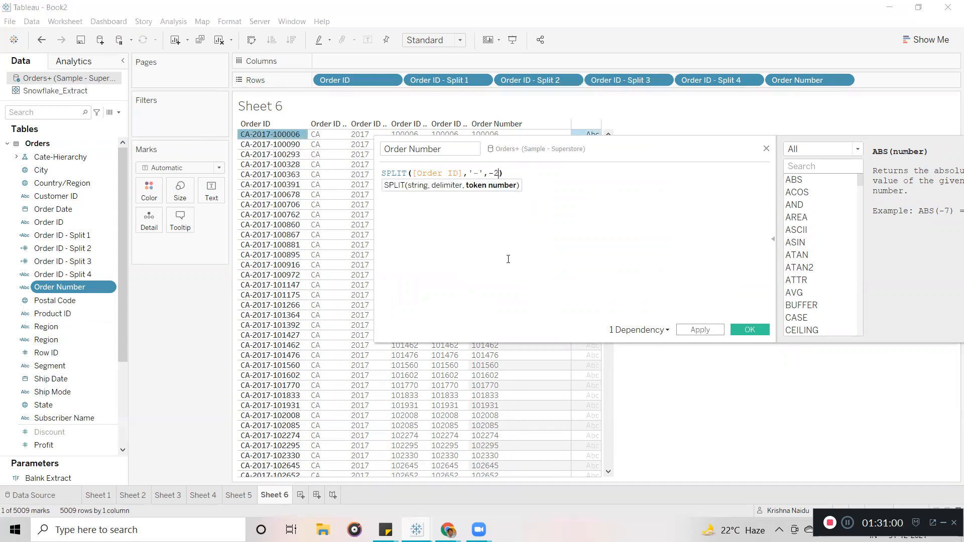
click(701, 330)
click(750, 329)
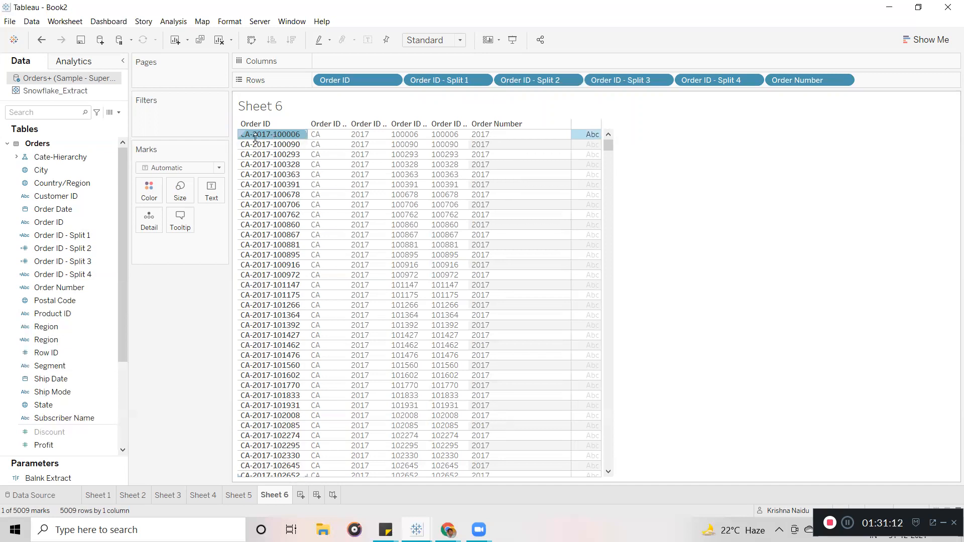
mouse_move(262, 140)
click(257, 138)
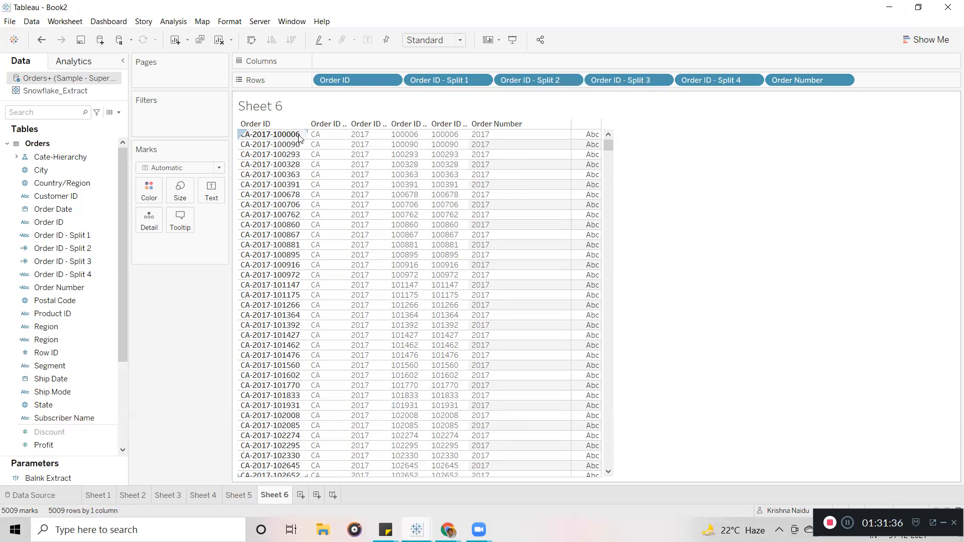
Append + " " + SPLIT([Order ID],'-',-1) to the Order Number formula.
click(108, 289)
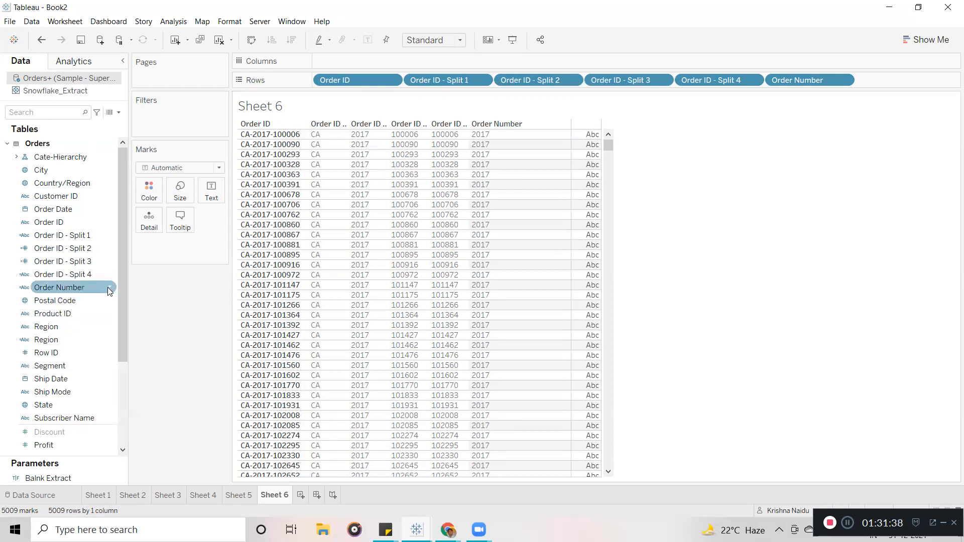
click(108, 288)
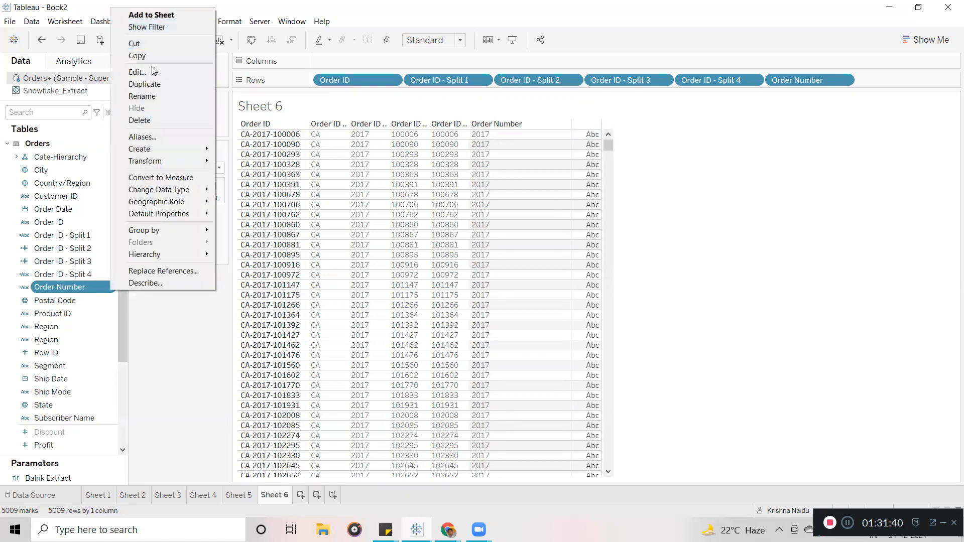
click(139, 72)
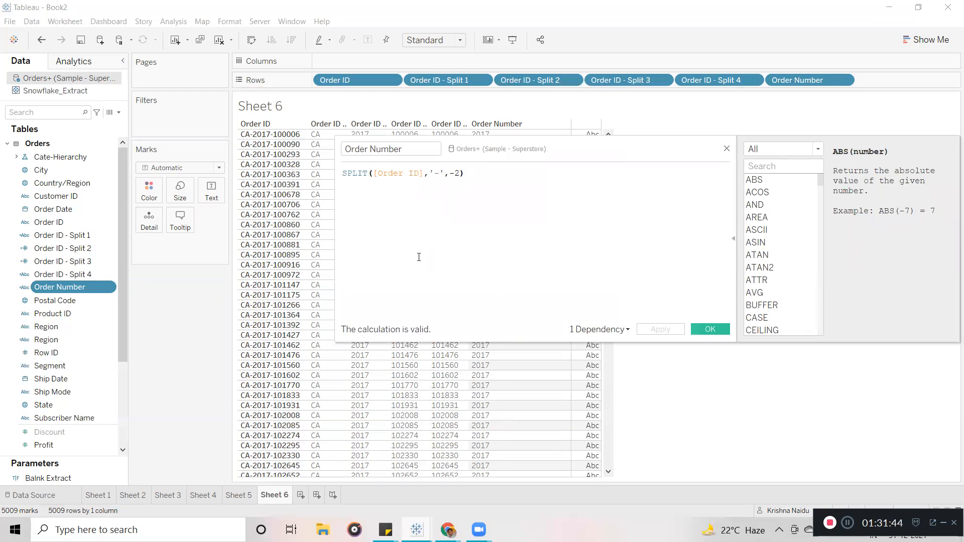
text(+)
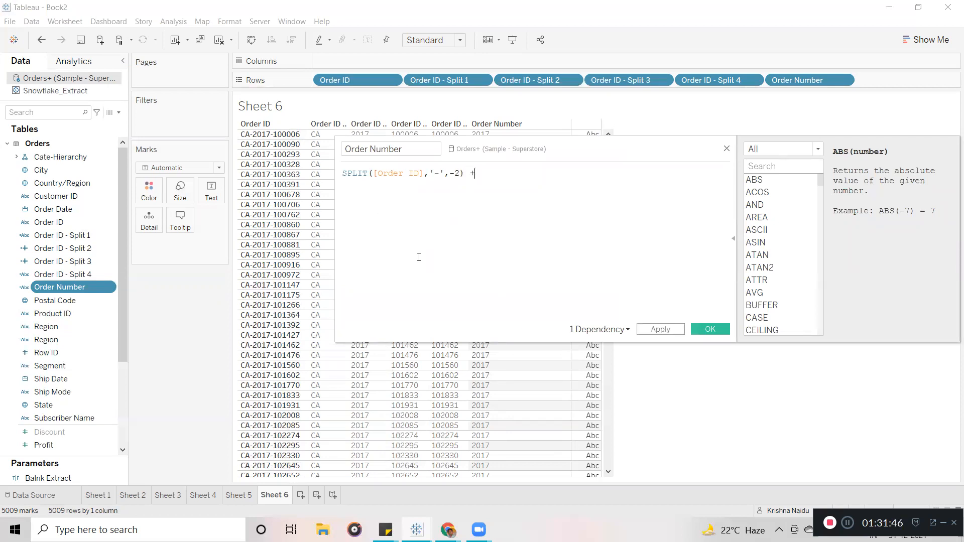
text( " "+)
key(Left)
key(Left)
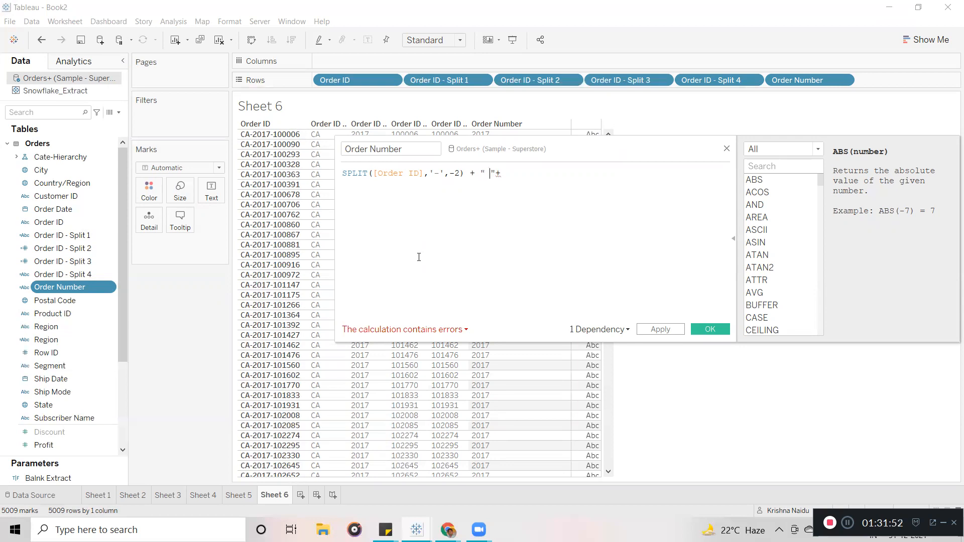
key(Right)
key(Right)
text(spl)
key(Return)
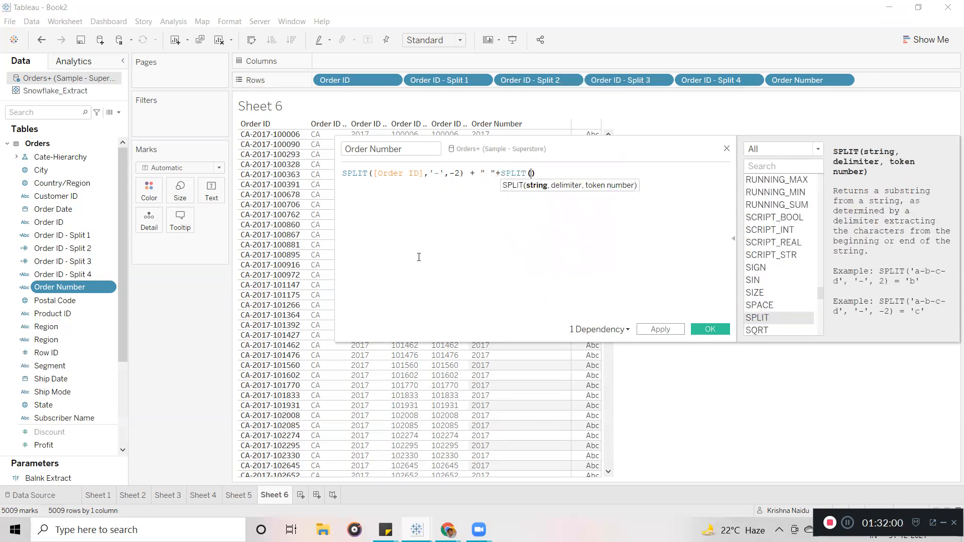
text(or)
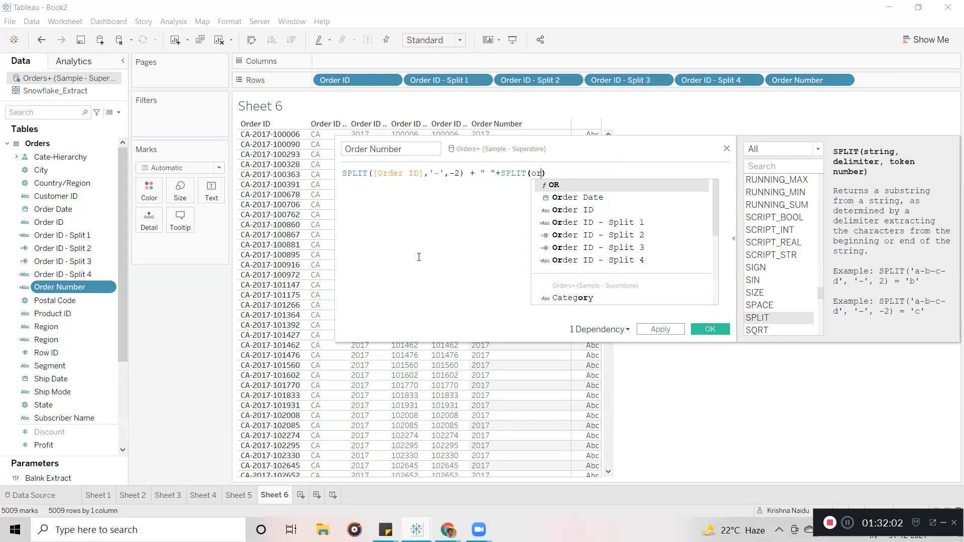
key(Down)
key(Down)
key(Return)
text(,)
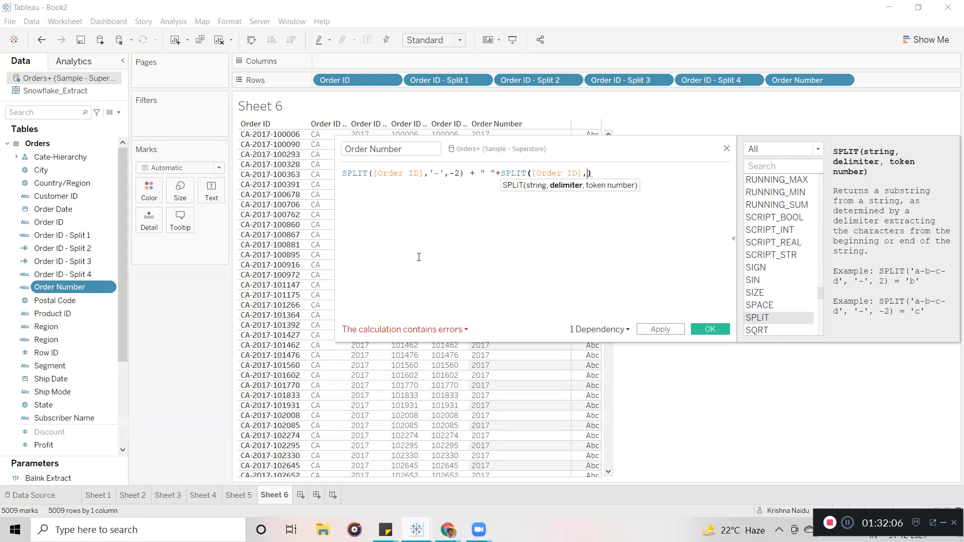
text('-')
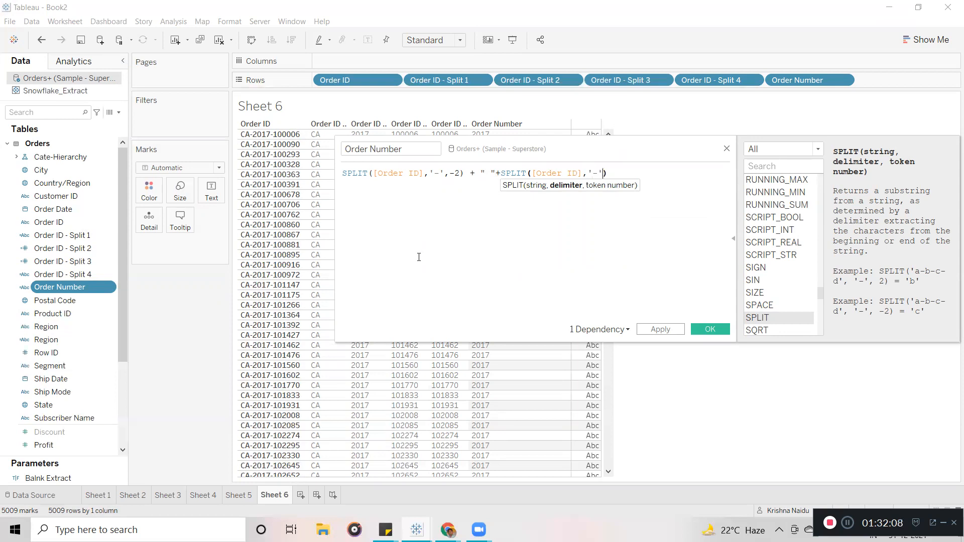
text(,-1)
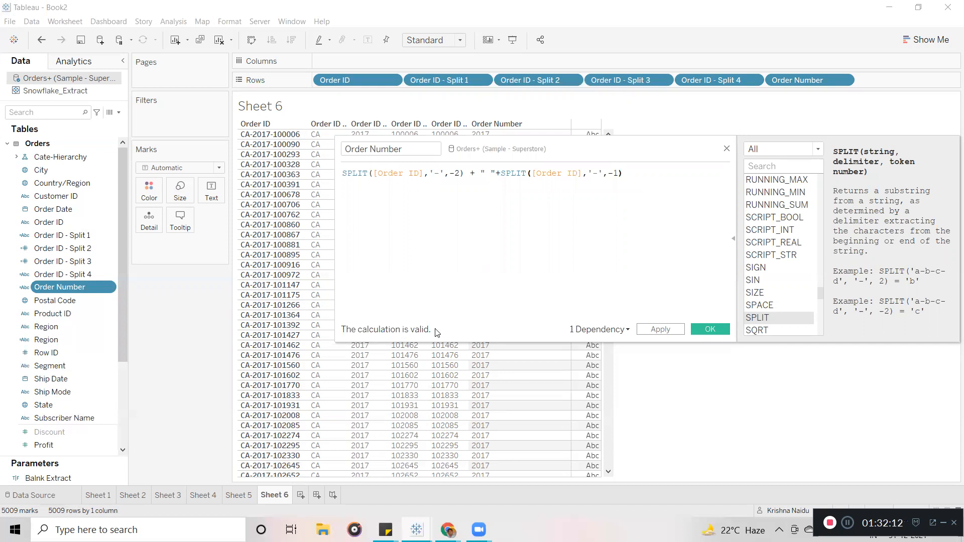
Review both SPLIT expressions and save the combined year-and-number calculation.
drag(466, 174, 344, 173)
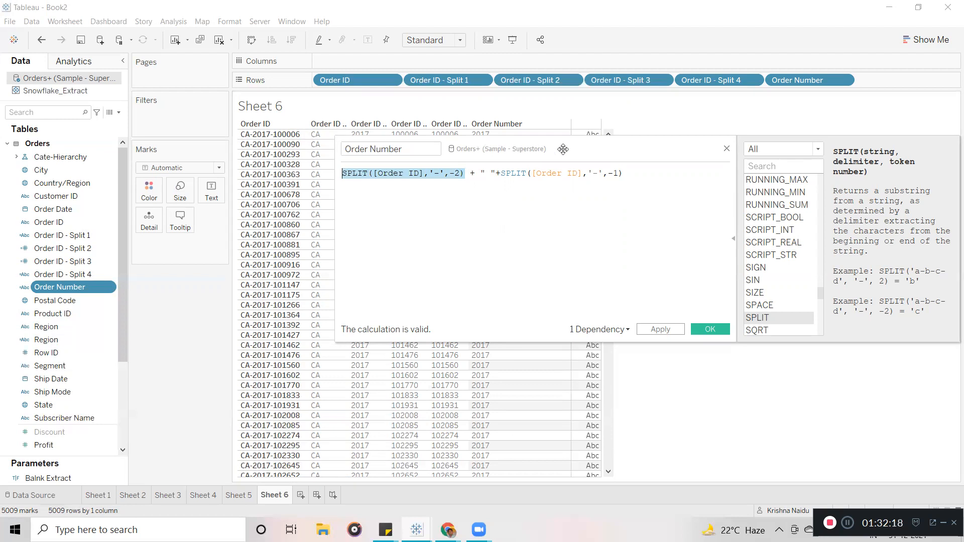
drag(563, 149, 541, 217)
click(463, 274)
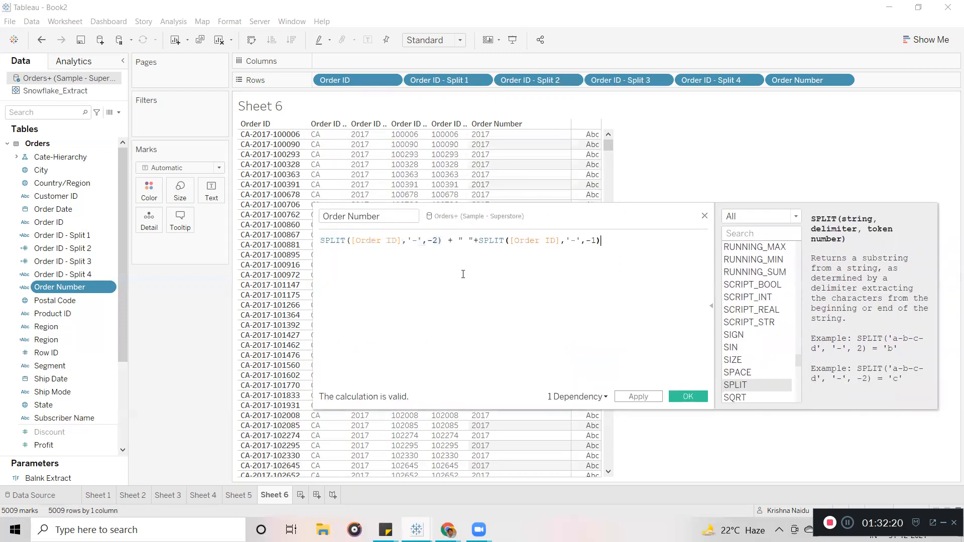
drag(480, 240, 601, 241)
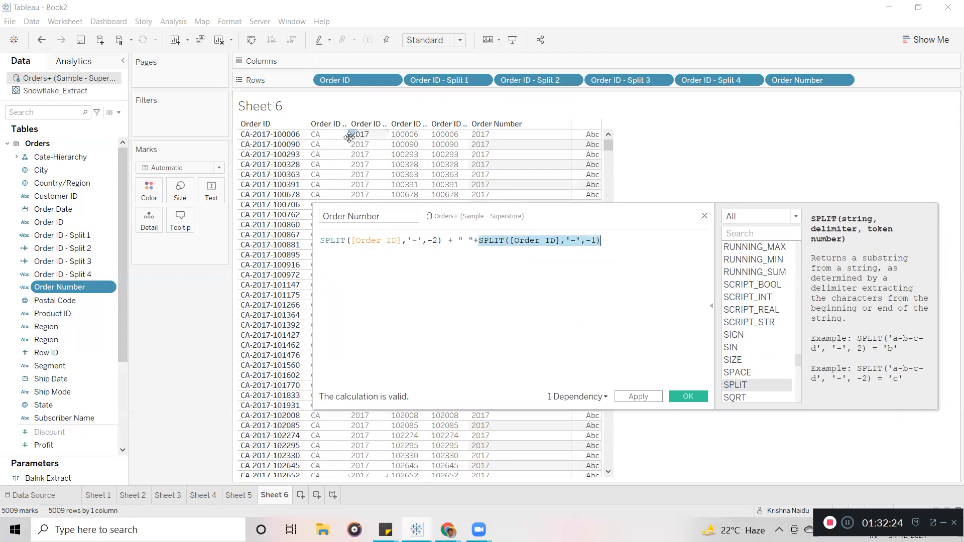
click(501, 309)
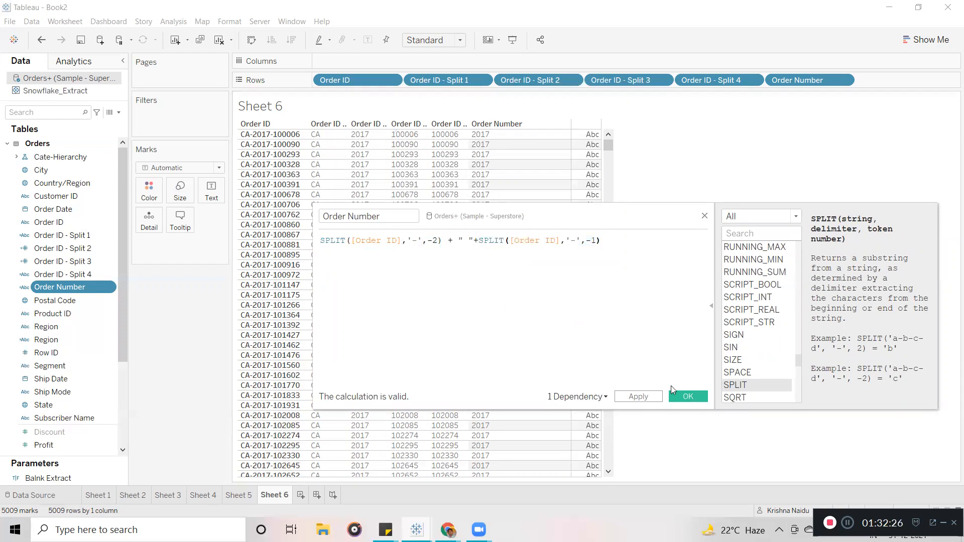
click(683, 396)
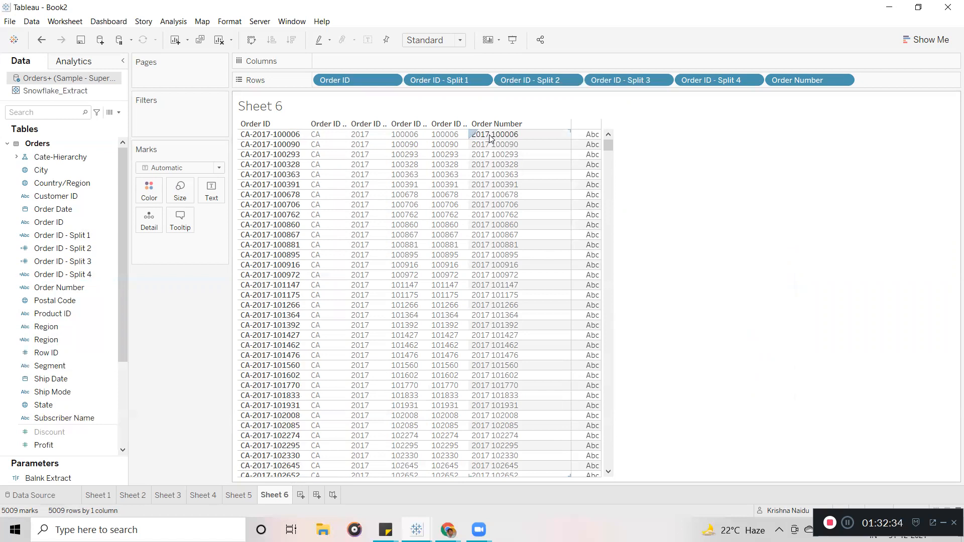
Insert && into the quoted separator so Order Number reads like 2017 && 100006.
right_click(112, 287)
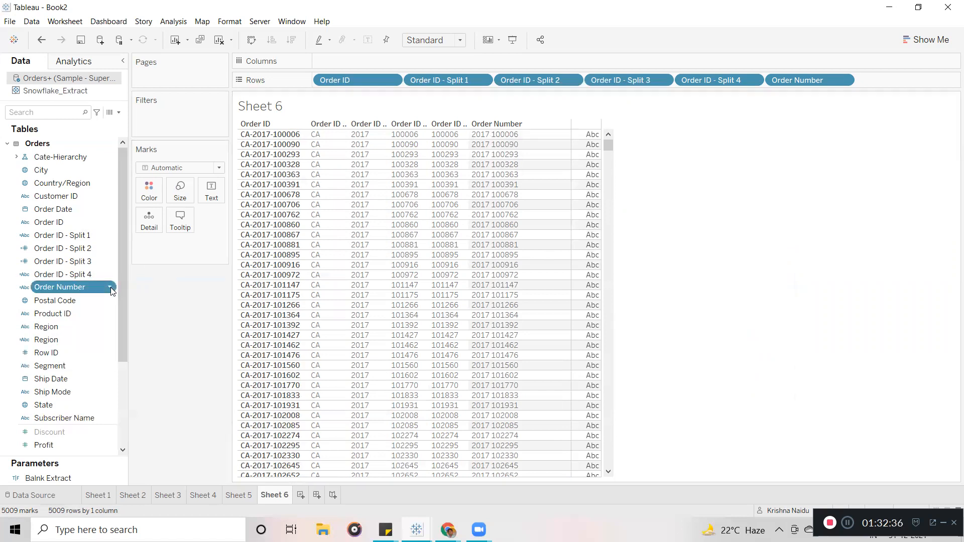
click(157, 69)
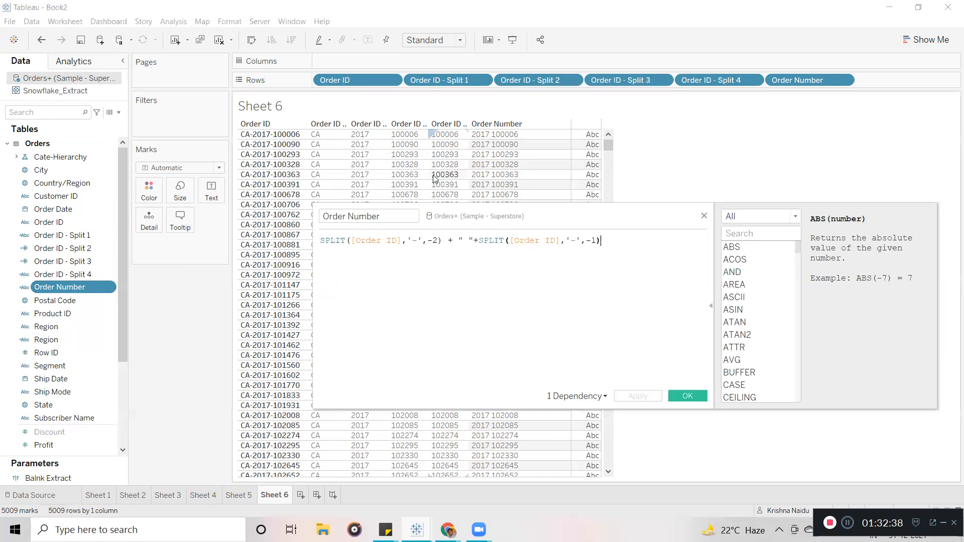
click(473, 245)
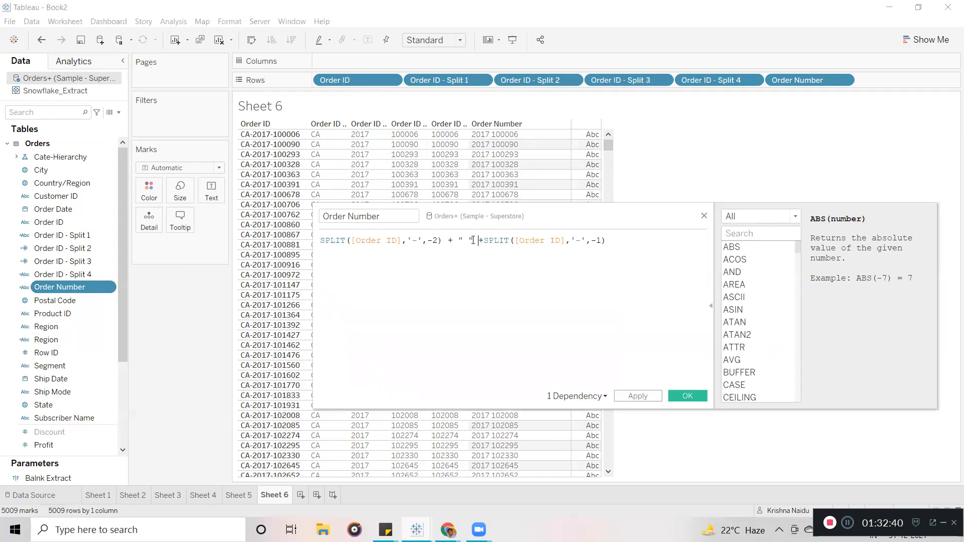
click(457, 241)
click(471, 241)
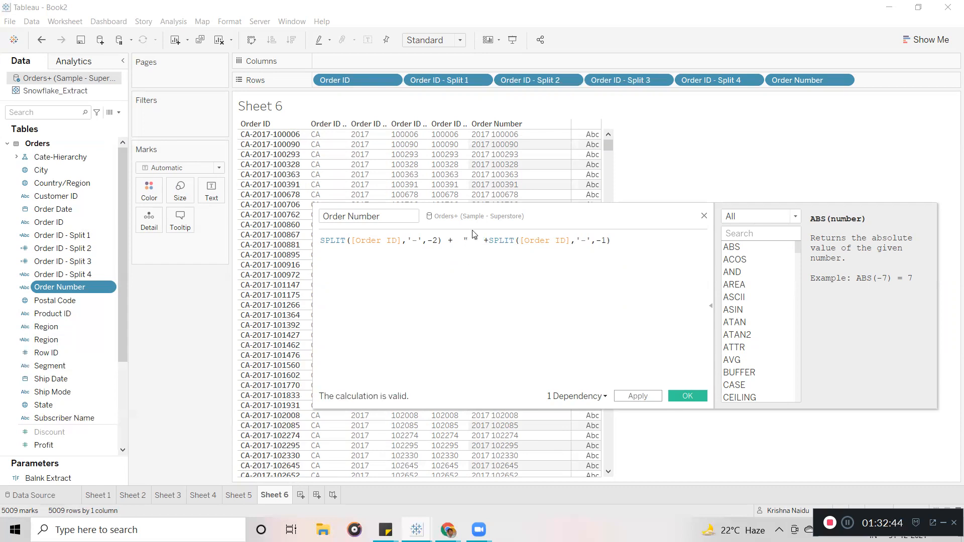
text(&&)
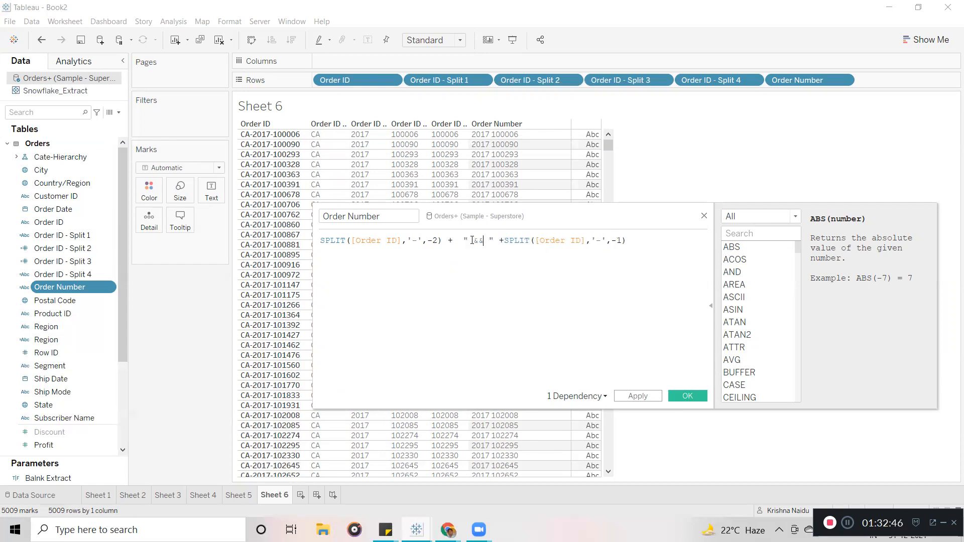
drag(484, 239, 476, 241)
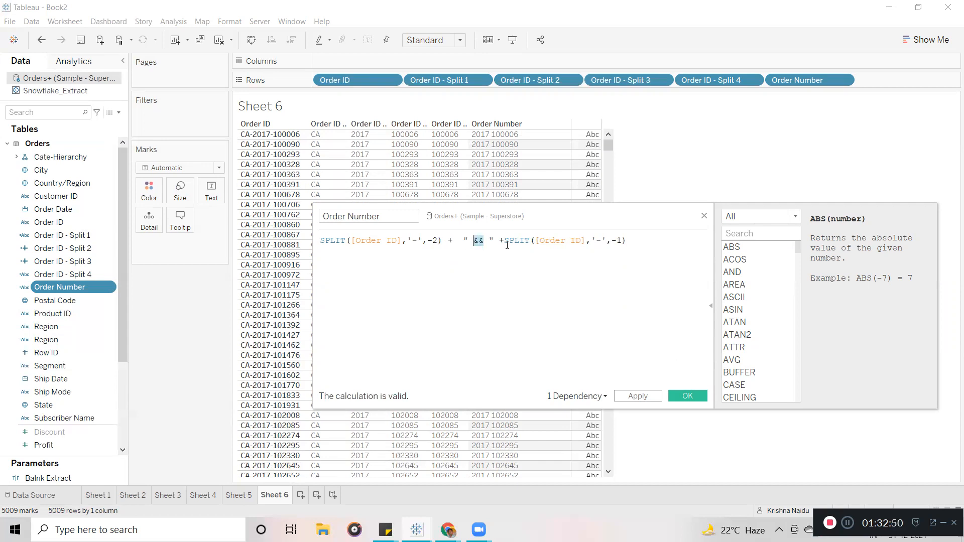
click(688, 397)
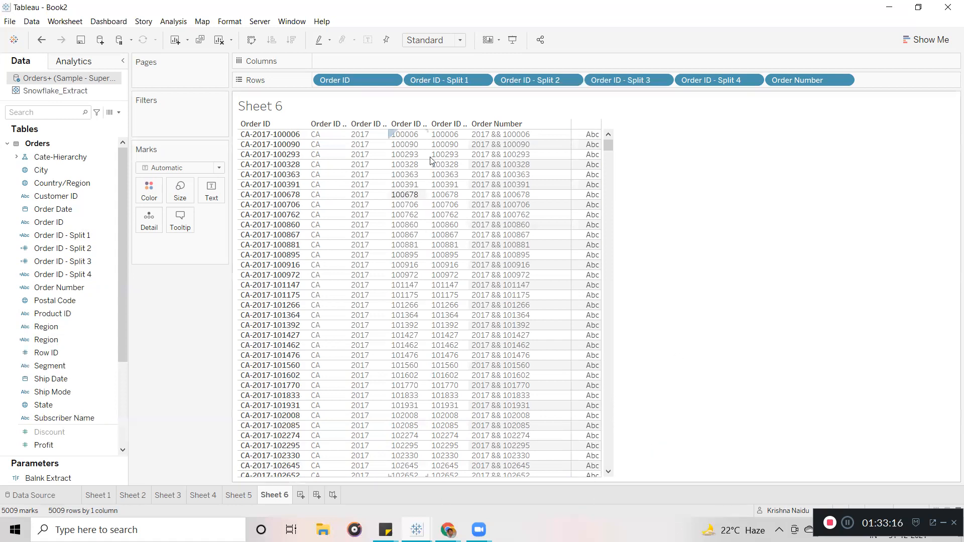
click(438, 134)
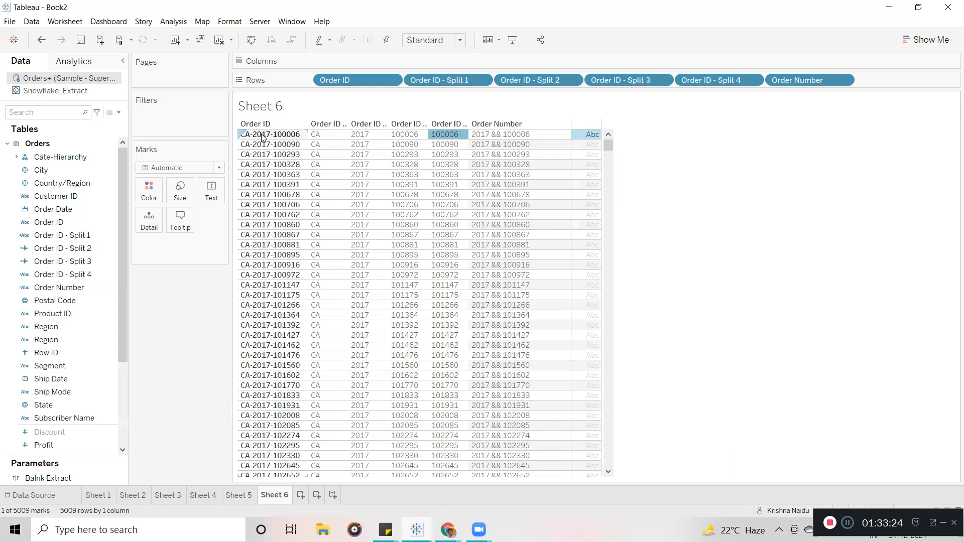
click(717, 305)
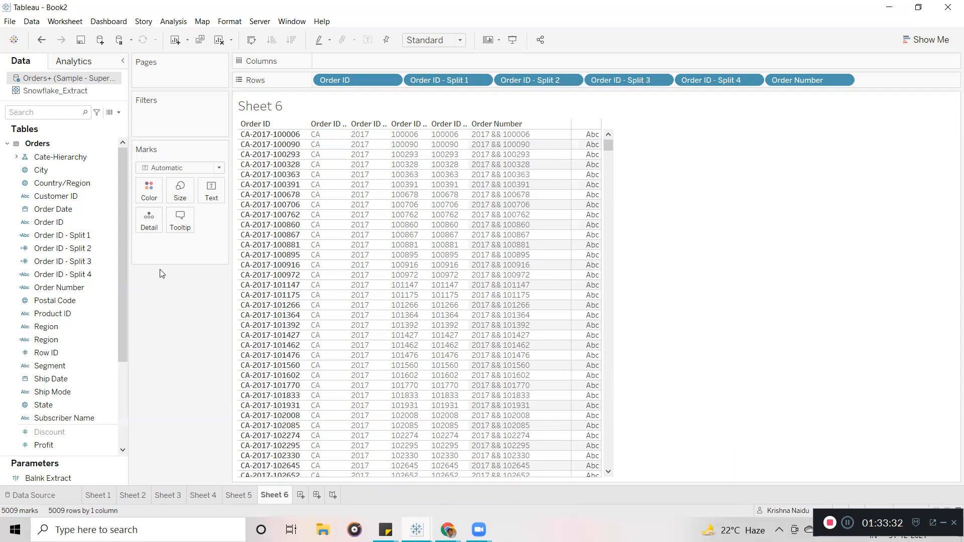
Open the Order Number calculated field for editing.
click(93, 287)
right_click(104, 290)
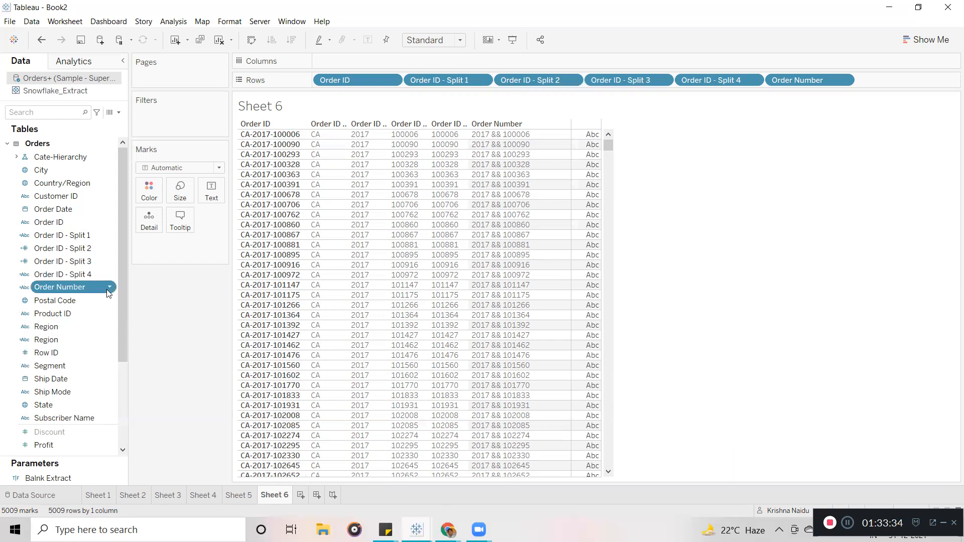
click(189, 379)
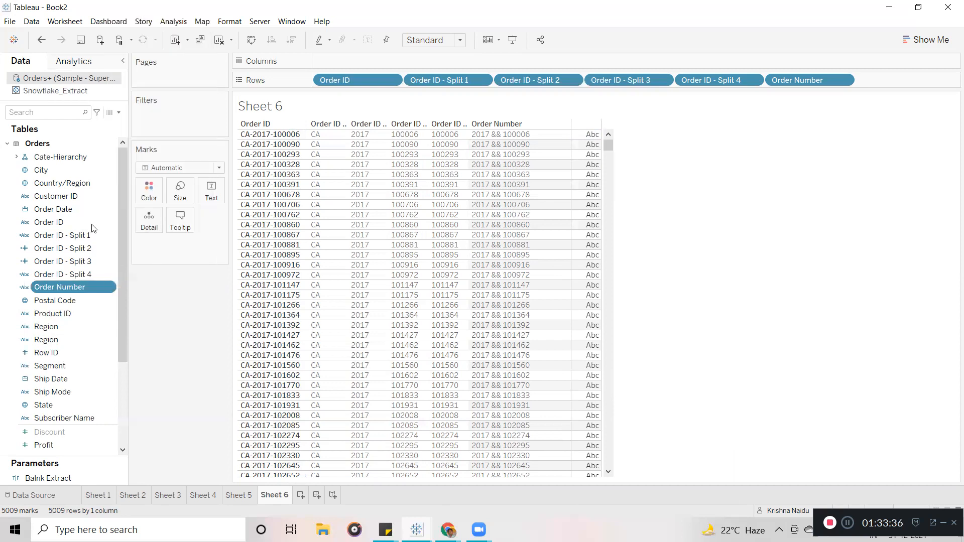
right_click(109, 288)
click(159, 69)
Comment out the SPLIT formula with // and add an empty second line.
triple_click(322, 242)
click(322, 242)
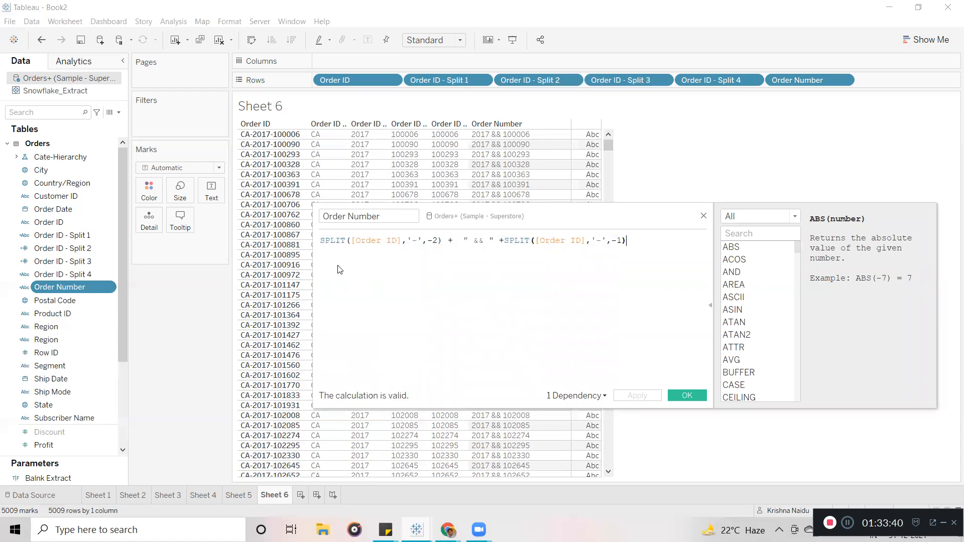
click(322, 242)
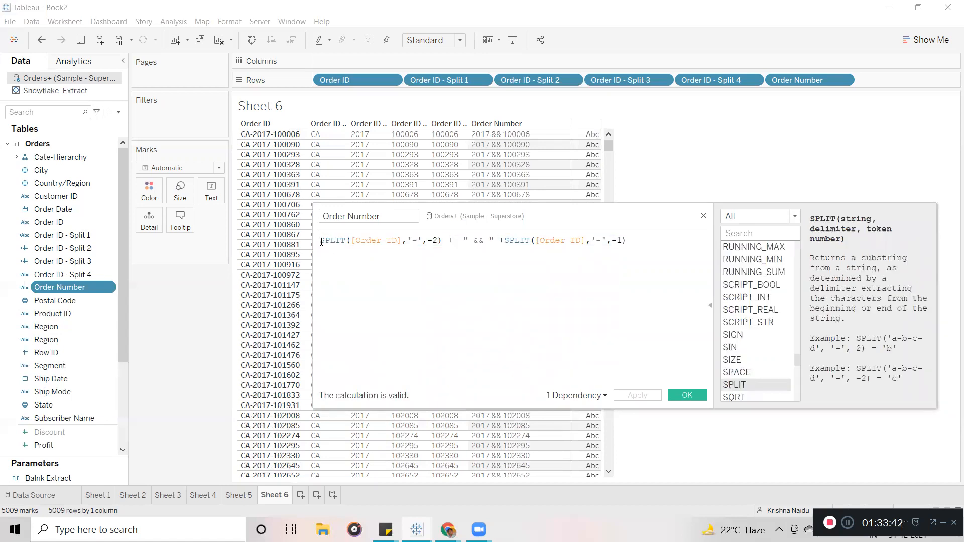
text(//)
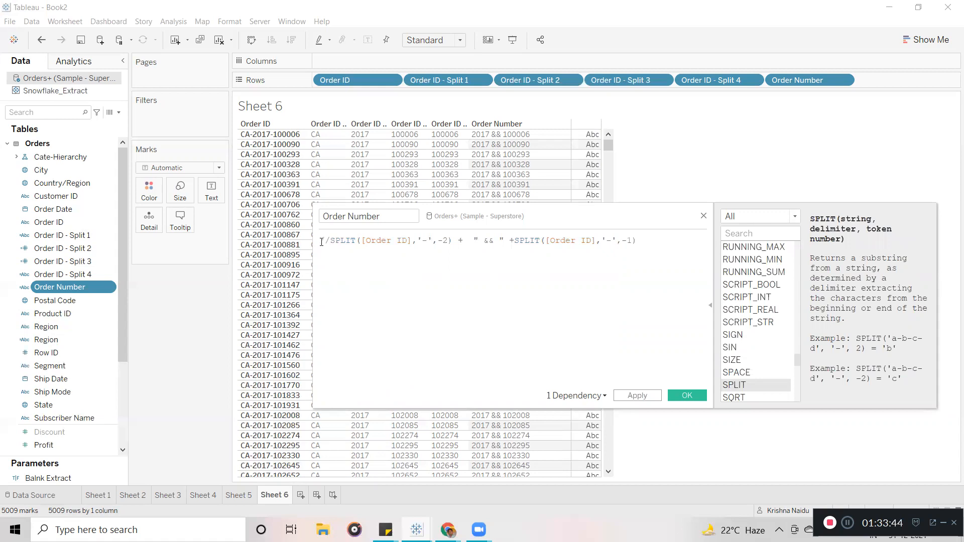
click(664, 246)
key(Return)
List only String functions and read the ENDSWITH and FINDNTH descriptions.
drag(626, 221, 414, 150)
click(547, 145)
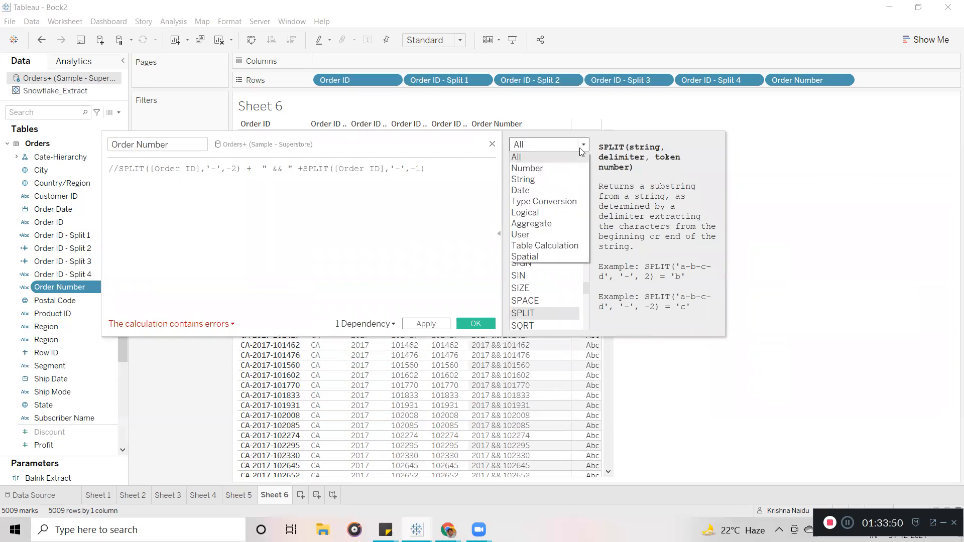
click(552, 179)
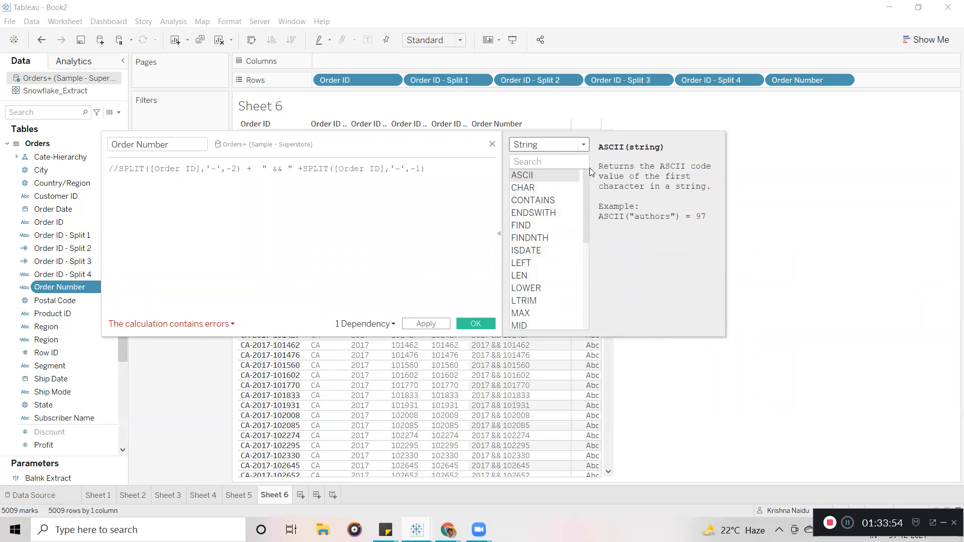
mouse_move(584, 185)
mouse_down()
mouse_move(589, 272)
mouse_move(586, 177)
mouse_up()
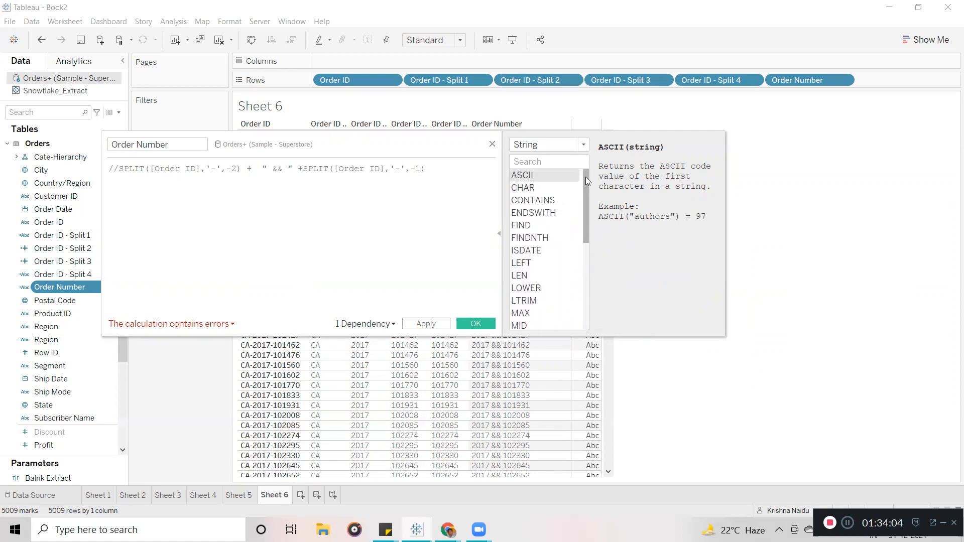
click(552, 213)
click(547, 238)
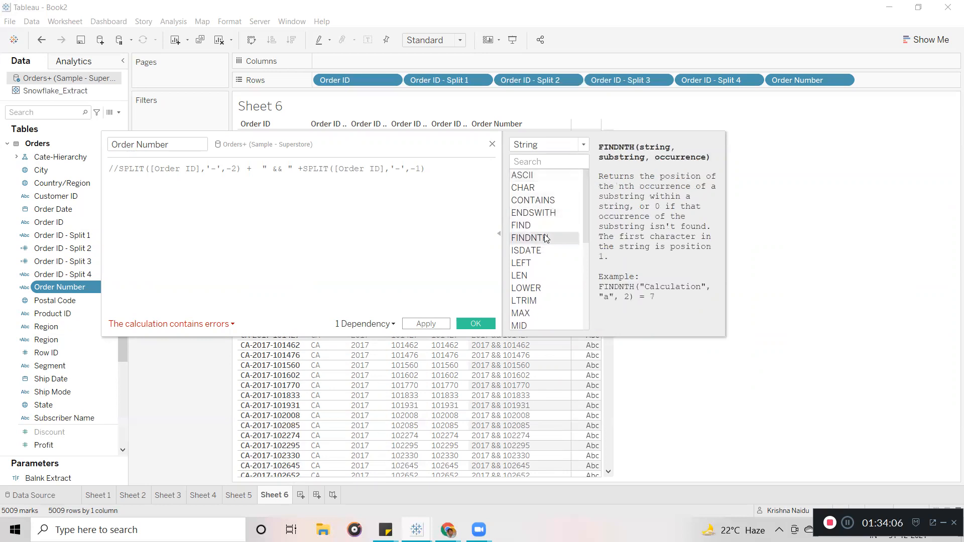
Browse the Logical functions, then return the function list to String.
click(566, 147)
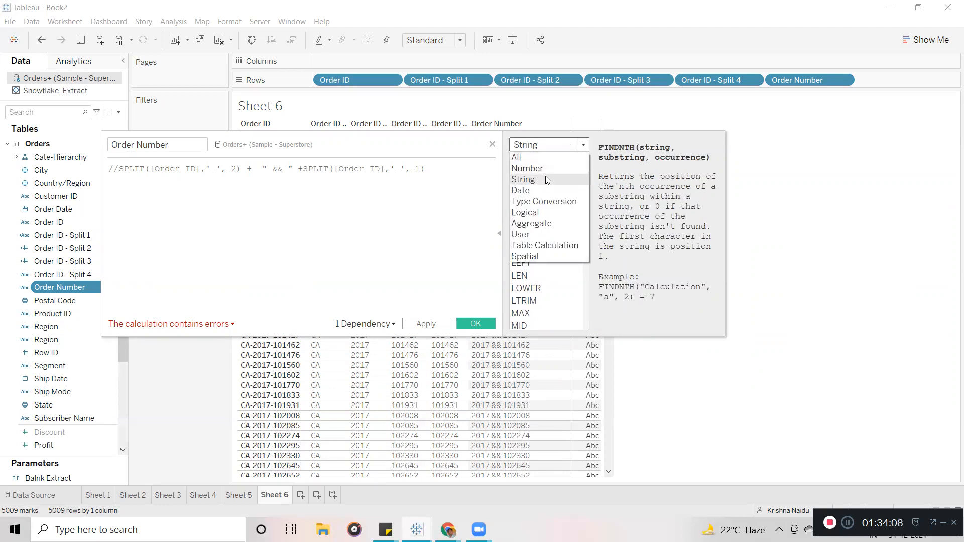
click(542, 213)
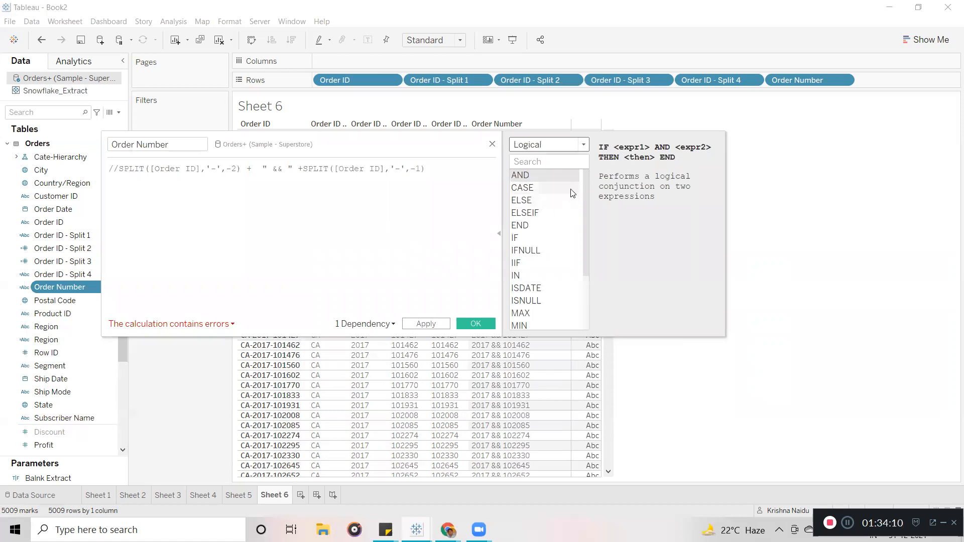
drag(587, 201, 587, 151)
click(585, 145)
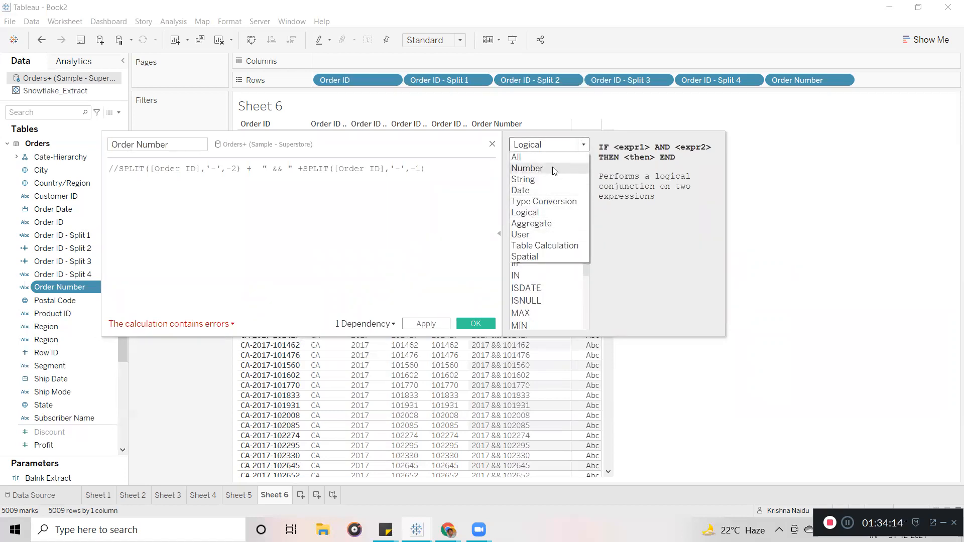
click(542, 180)
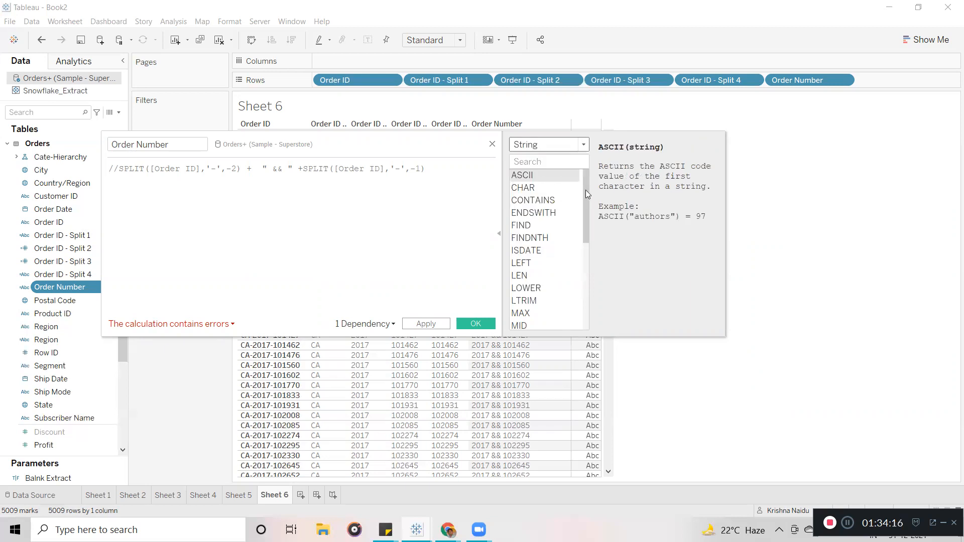
drag(586, 191, 586, 171)
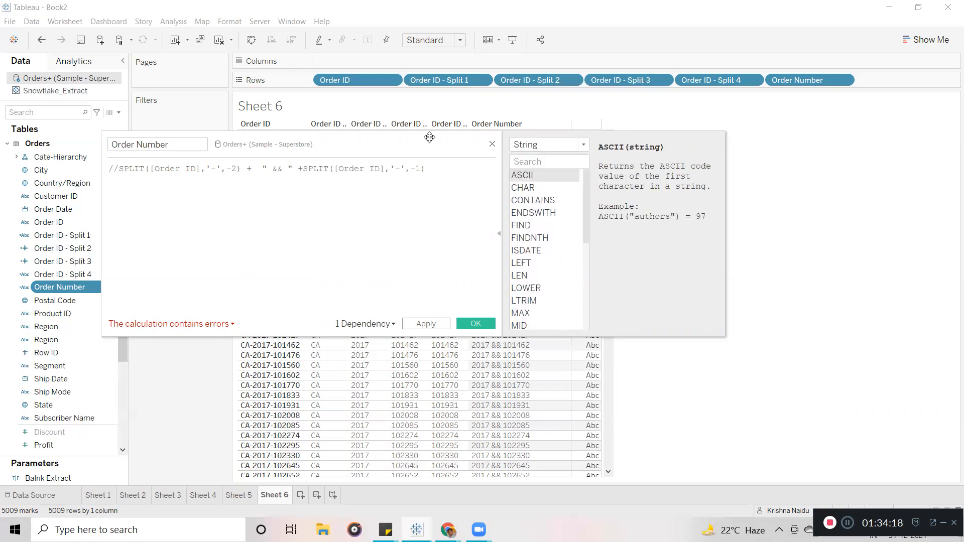
drag(358, 138, 383, 119)
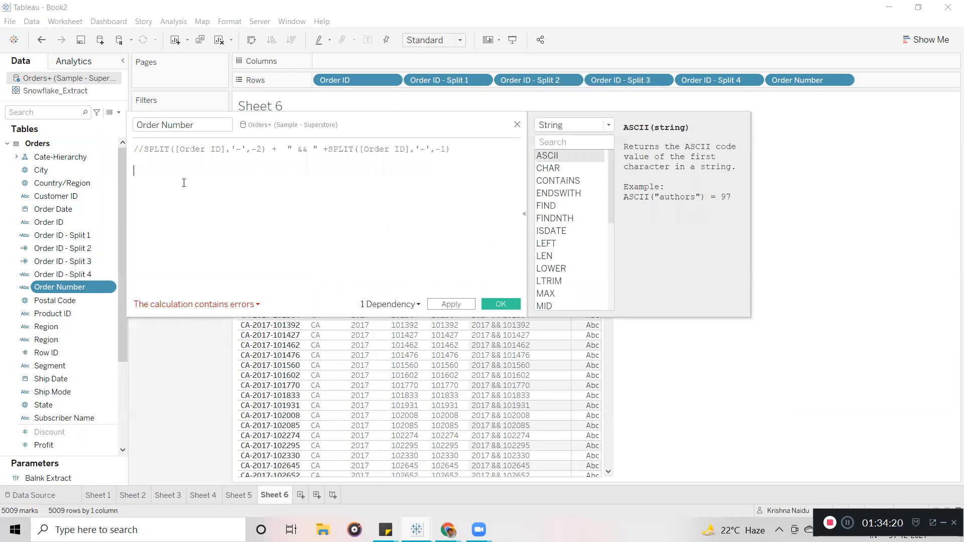
Insert CHAR on line two, delete it again, and read FINDNTH's help.
text(cha)
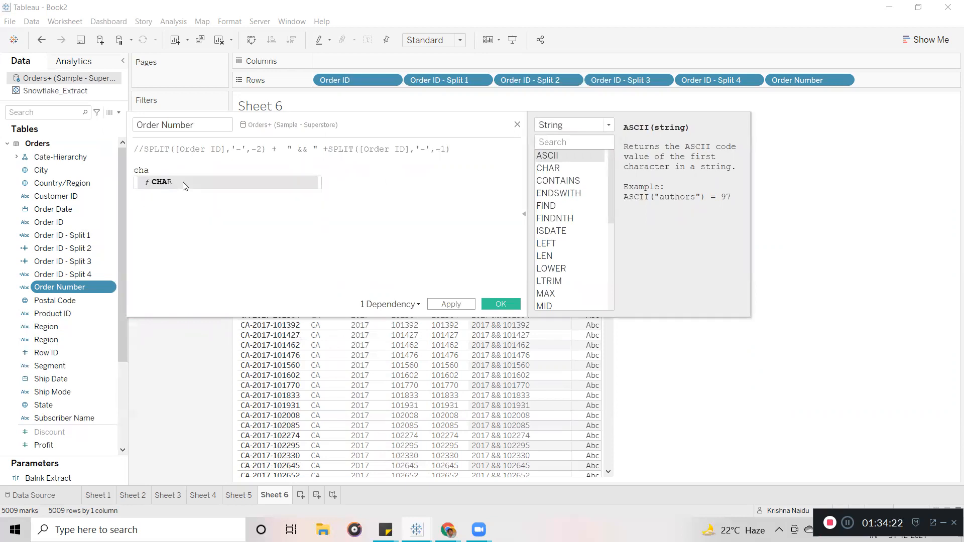
click(185, 187)
drag(180, 171, 132, 167)
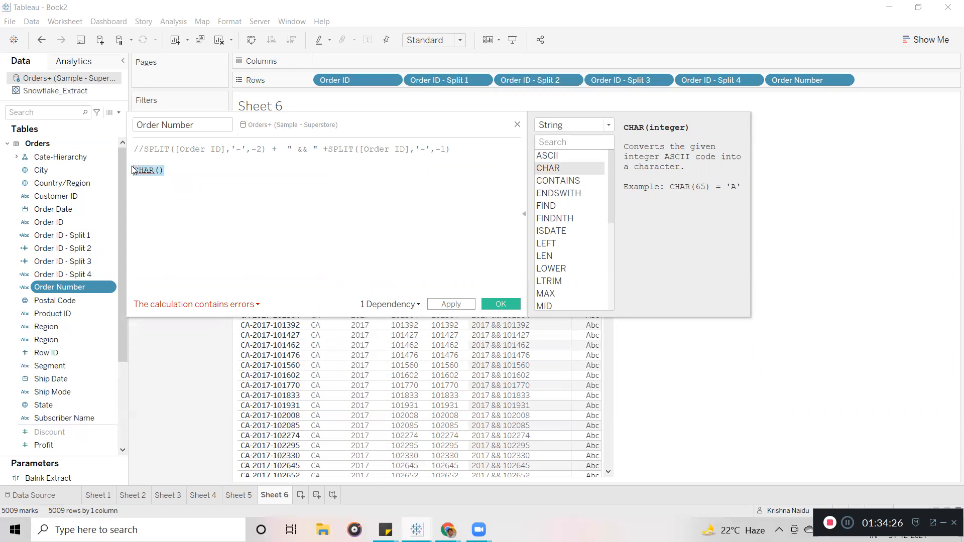
key(BackSpace)
click(567, 222)
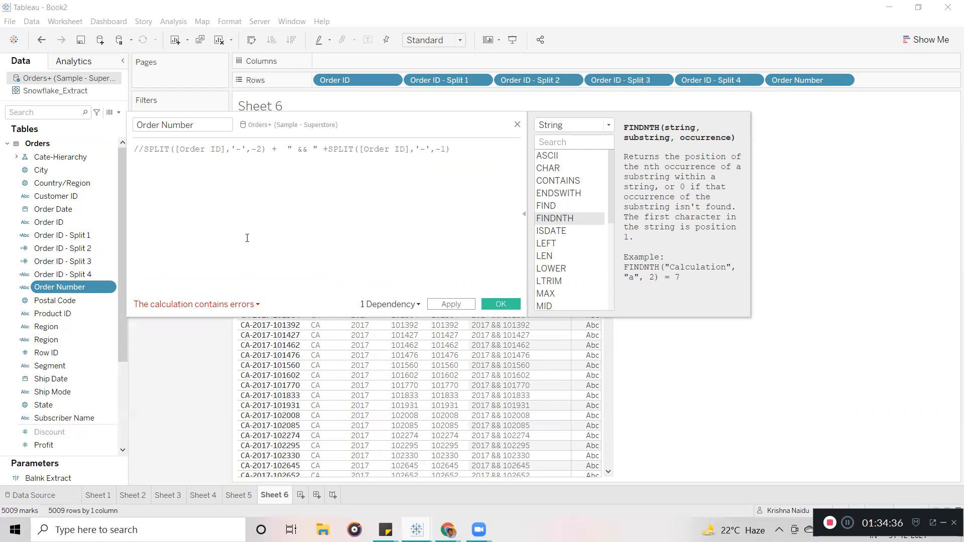
Write FINDNTH([Order ID],-,) on the second line using autocomplete.
click(165, 176)
text(fin)
key(Down)
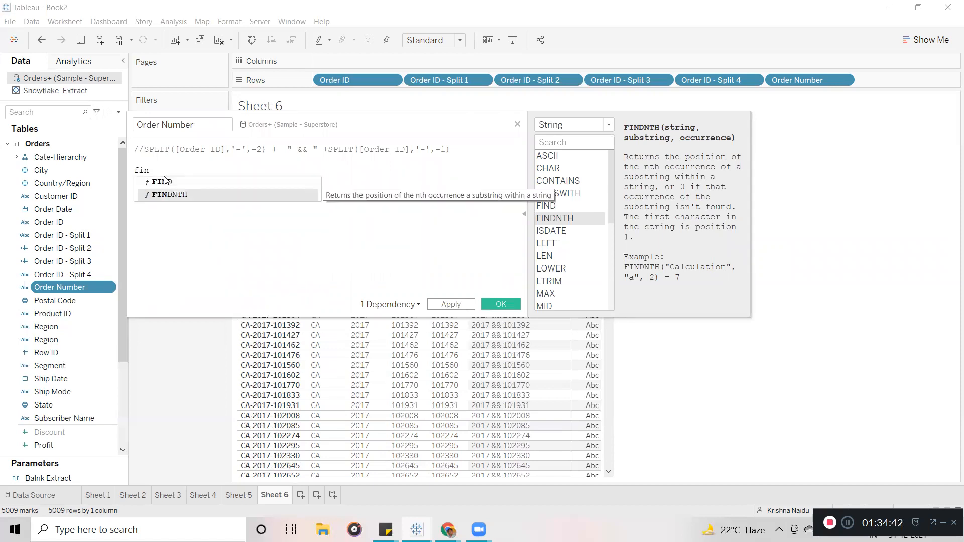
key(Return)
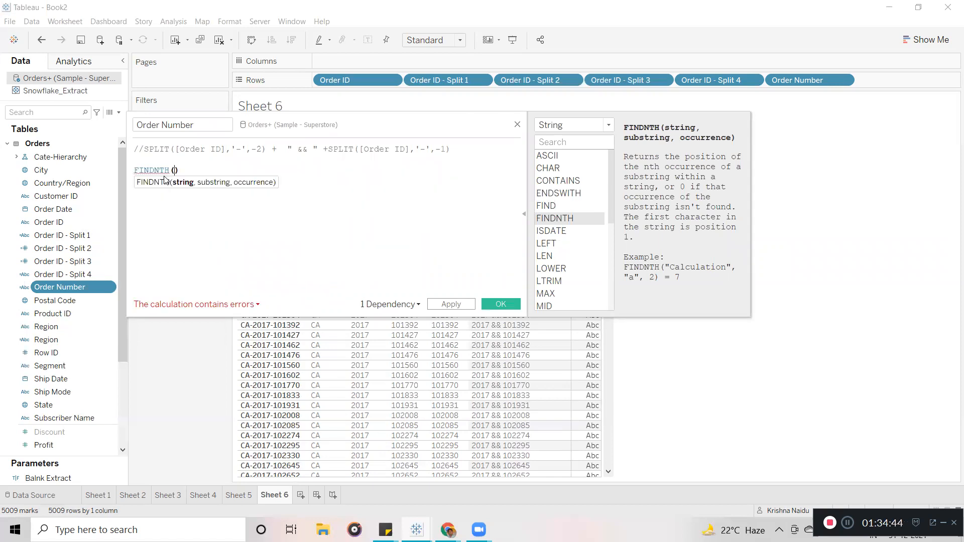
text(or)
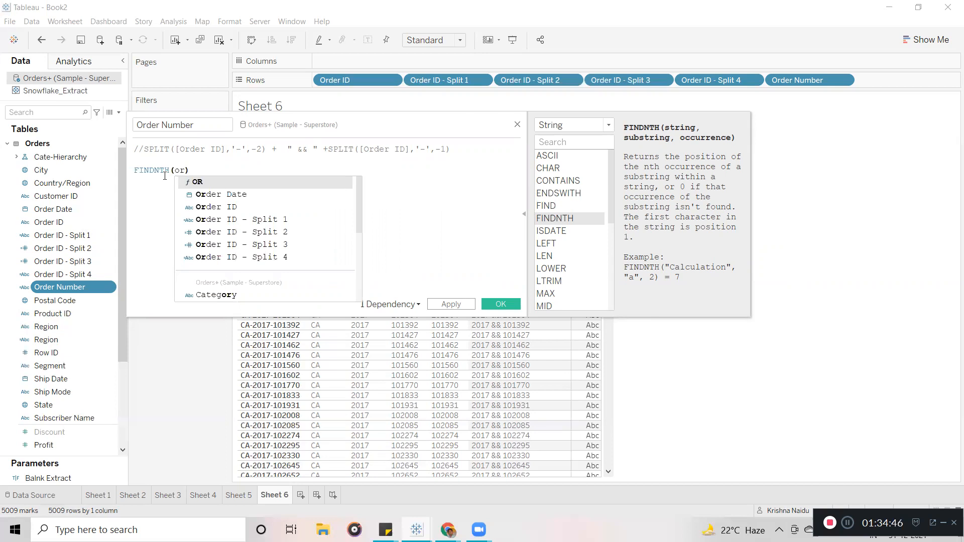
key(Down)
key(Down)
key(Return)
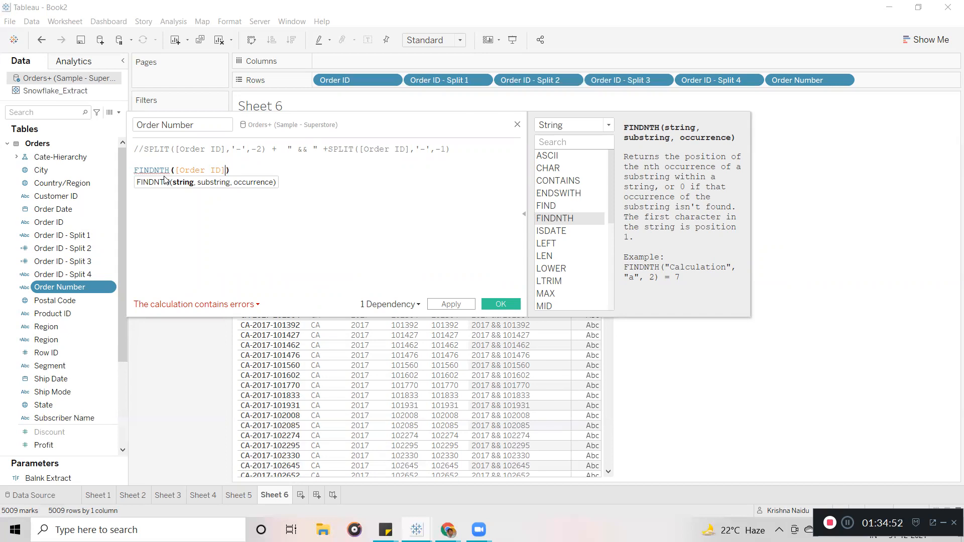
text(,)
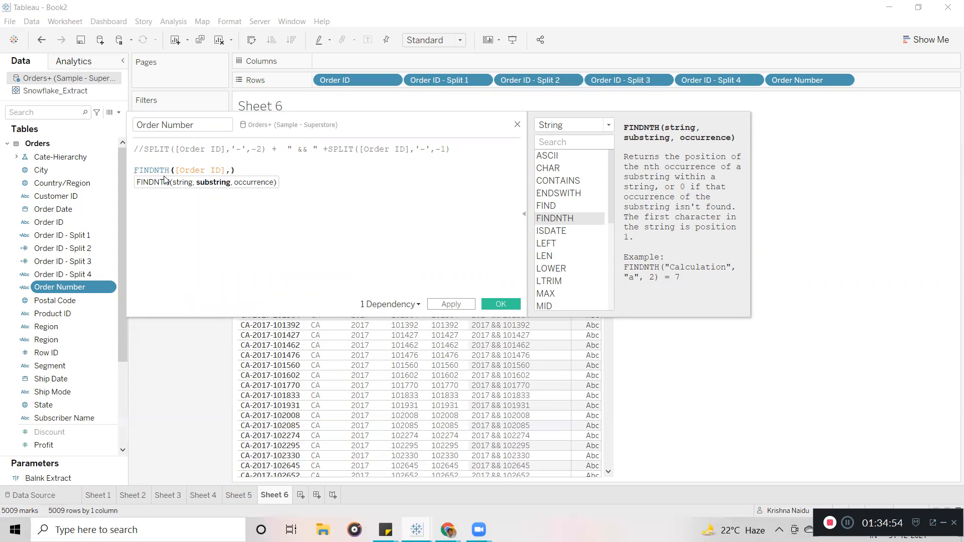
text(-)
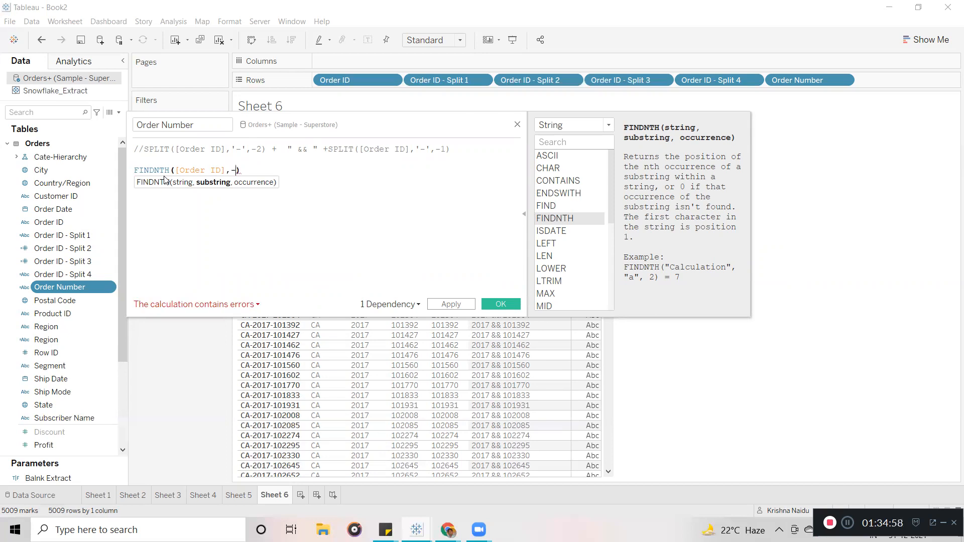
text(,)
Shift the editor to check the table, then view LEN's description.
drag(366, 128, 330, 247)
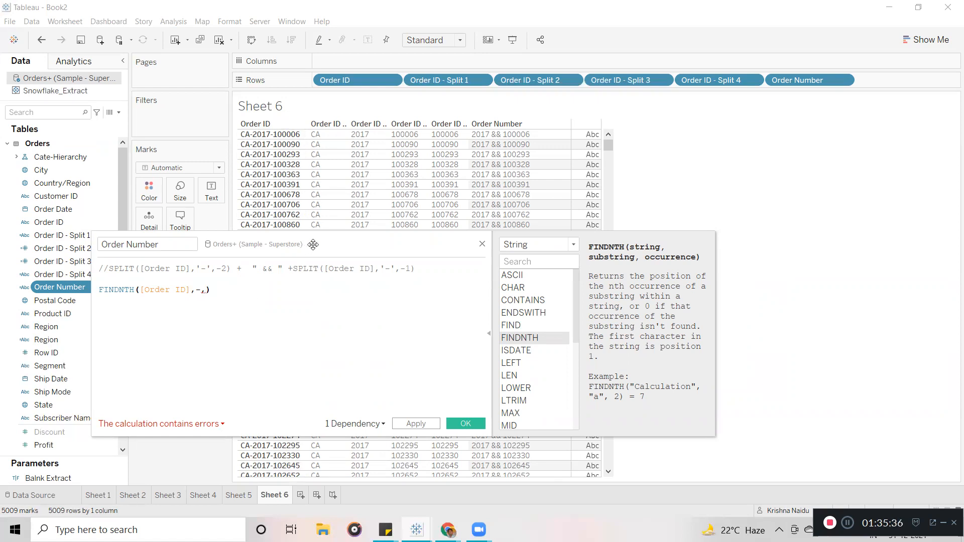
drag(311, 245, 322, 177)
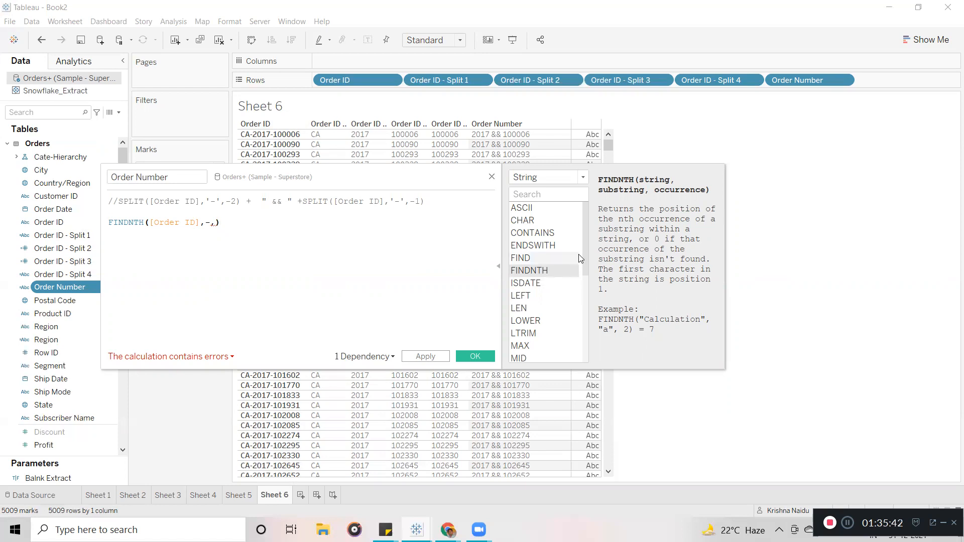
click(523, 308)
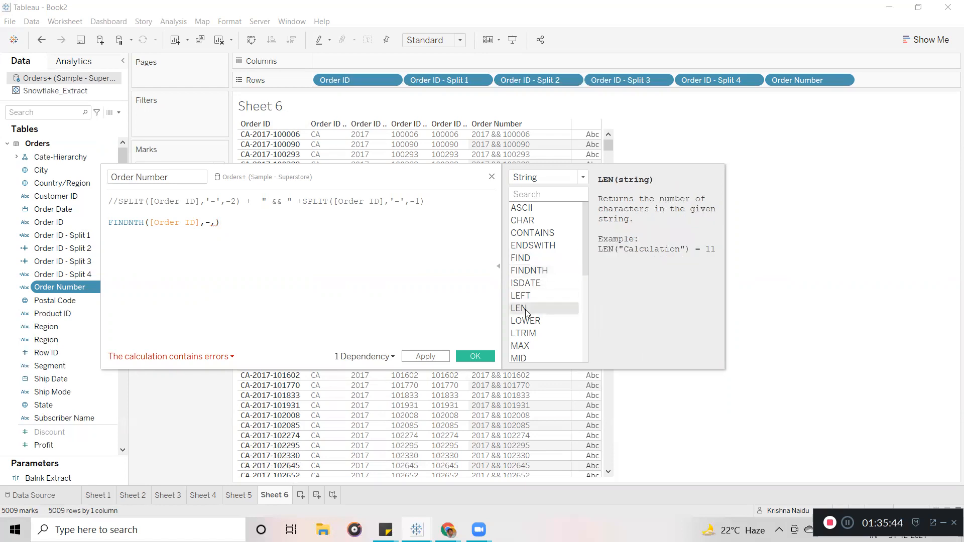
Replace the FINDNTH line with LEFT([Order ID], using autocomplete.
click(524, 298)
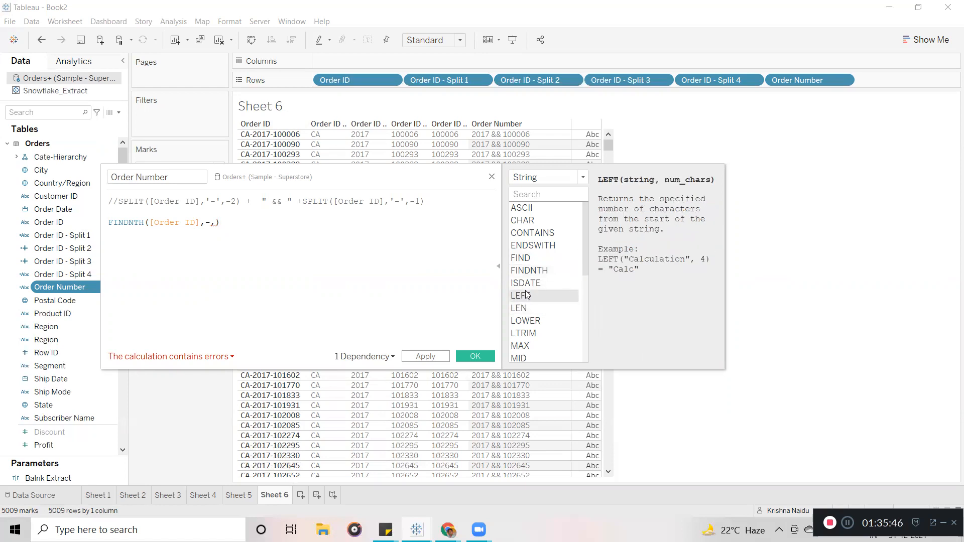
drag(226, 221, 103, 224)
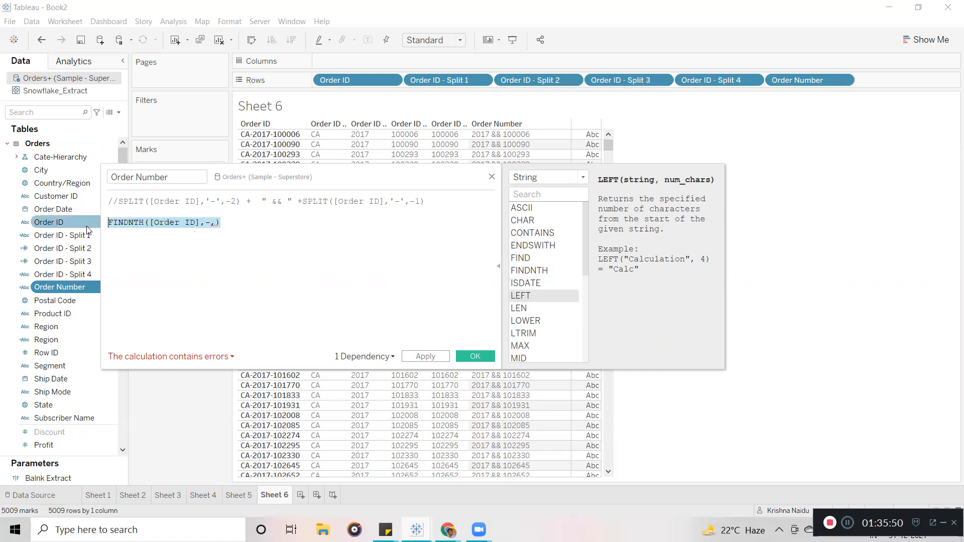
text(LEFT)
key(Return)
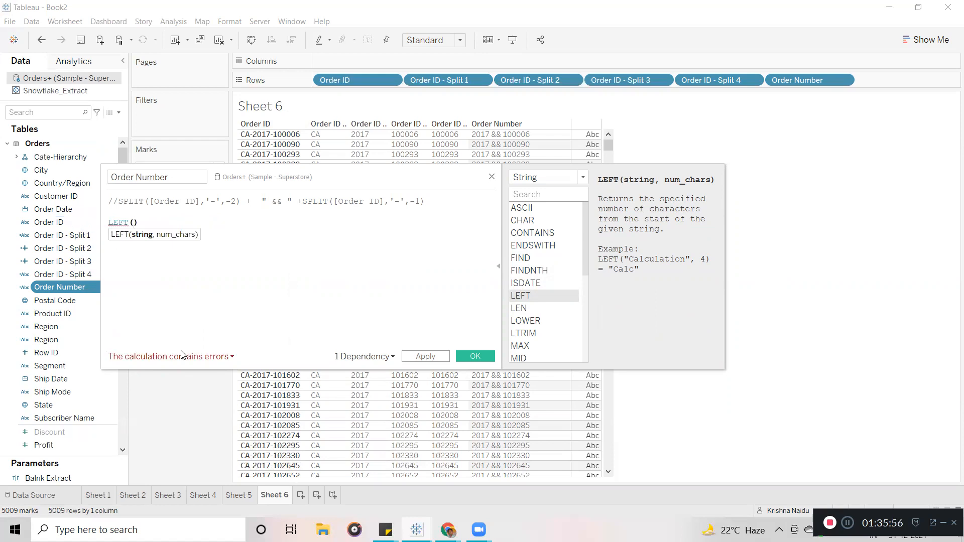
text(order)
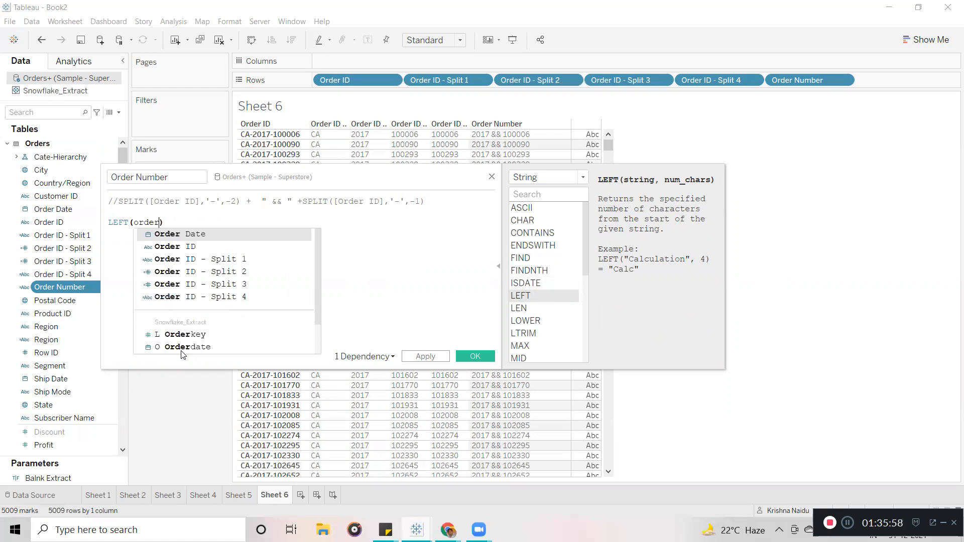
key(Down)
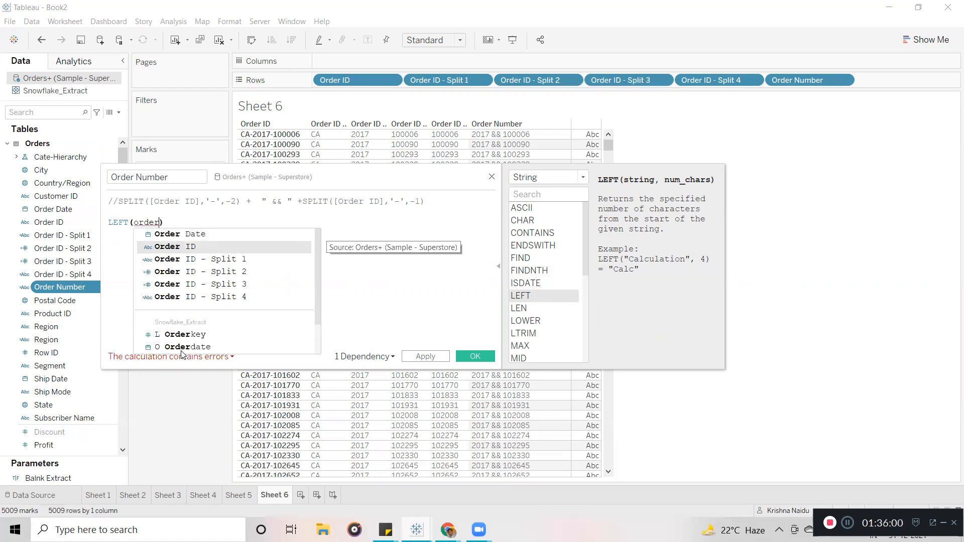
key(Return)
text(,)
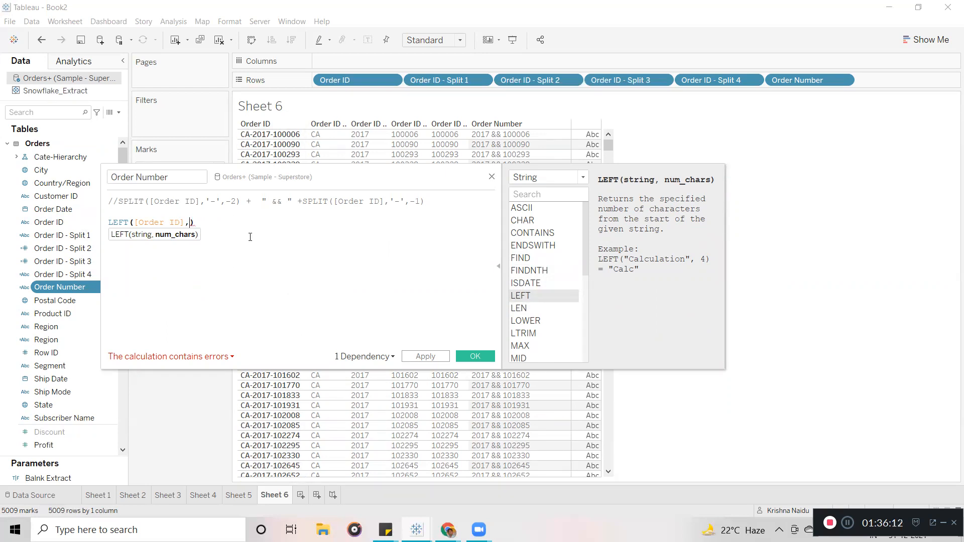
Enter -11 as LEFT's second argument and move the editor lower.
drag(344, 176, 337, 208)
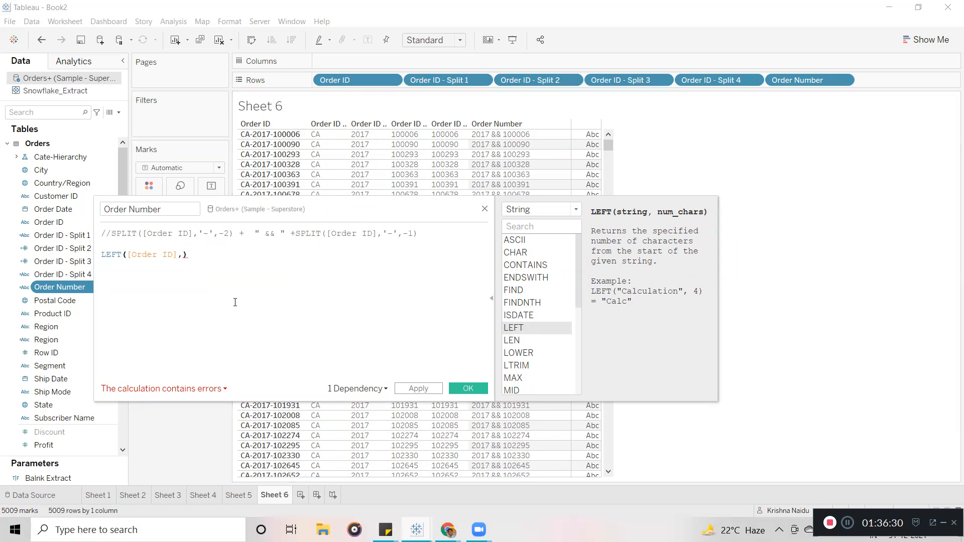
text(-11)
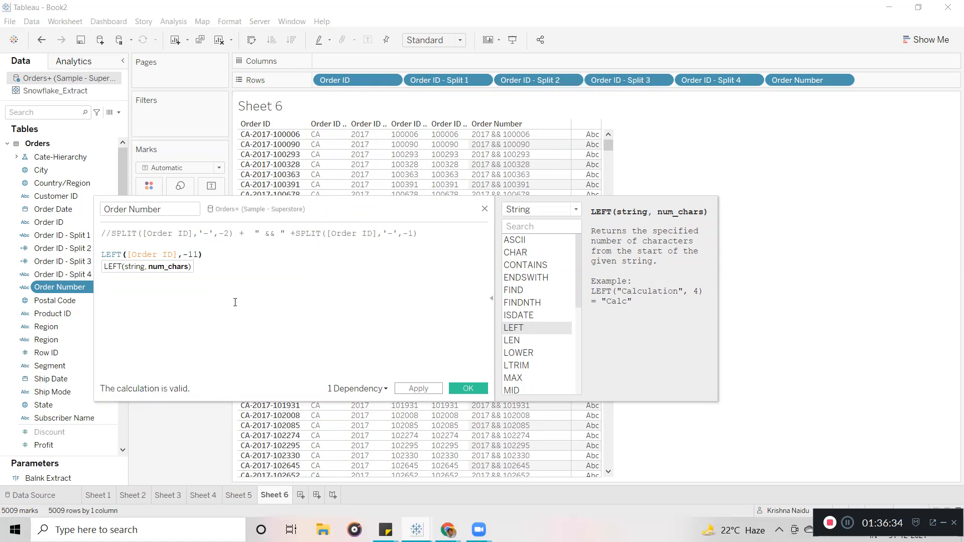
drag(207, 255, 75, 253)
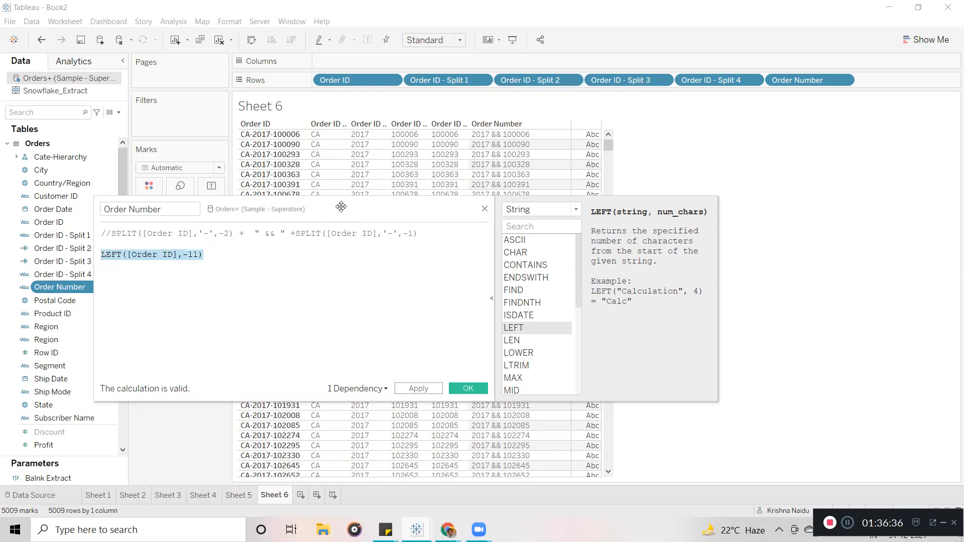
drag(341, 207, 316, 254)
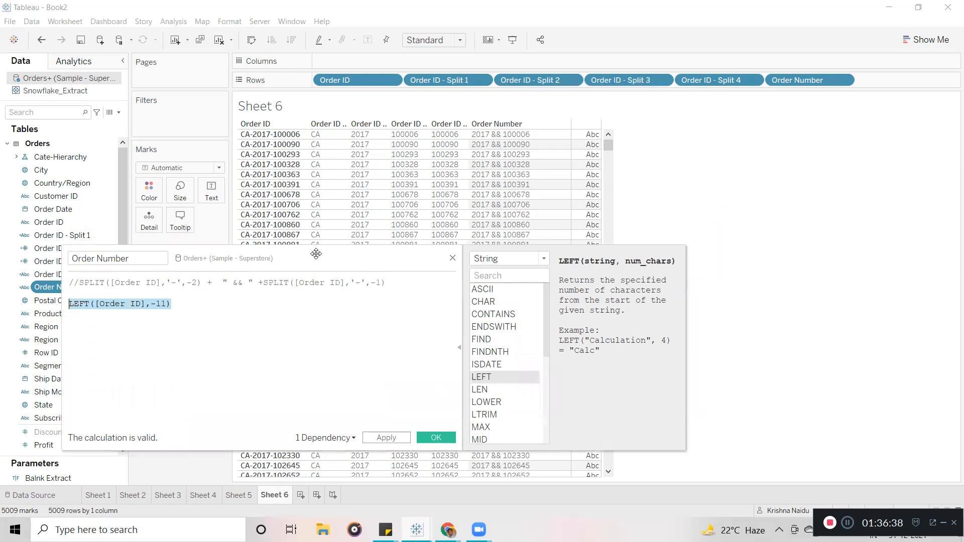
Apply LEFT([Order ID],-11), then change it to LEFT([Order ID],11) and apply.
click(387, 438)
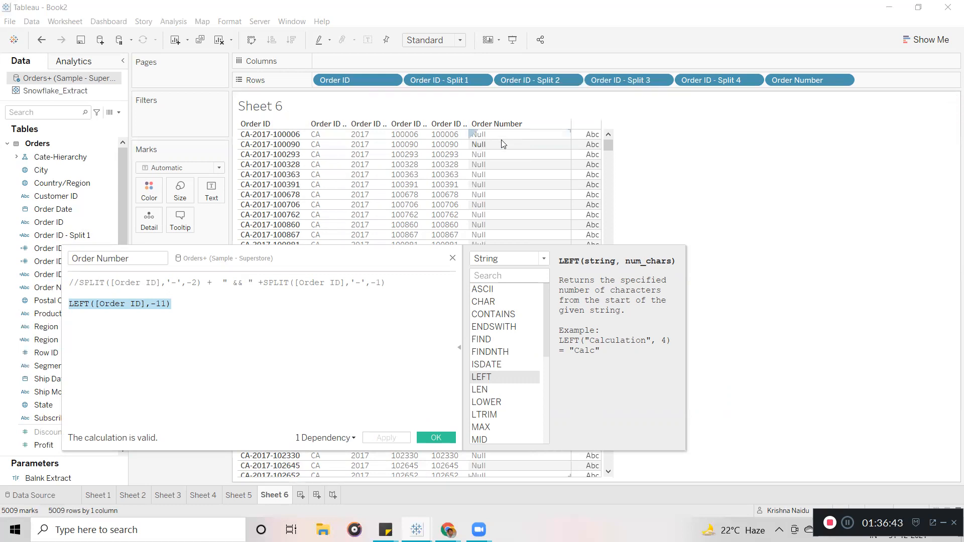
click(156, 303)
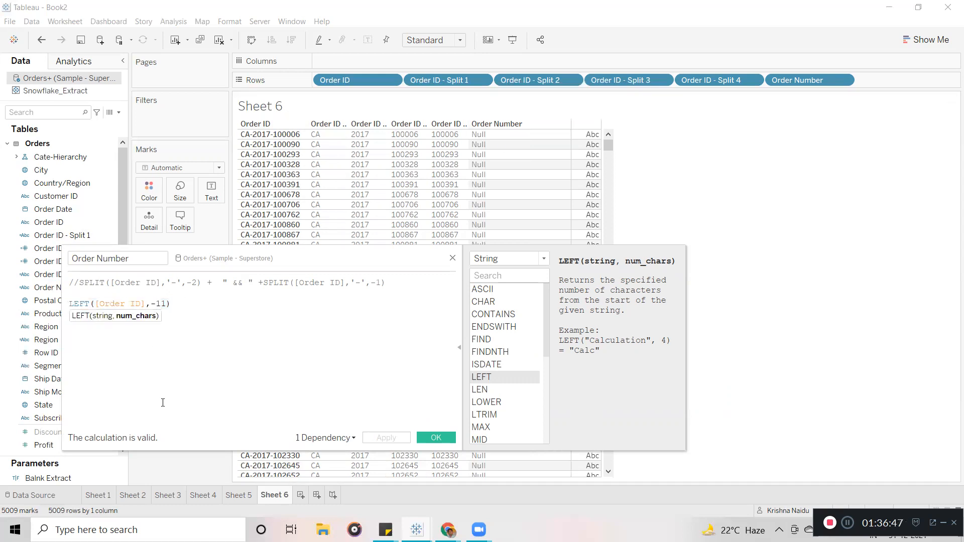
key(BackSpace)
click(388, 439)
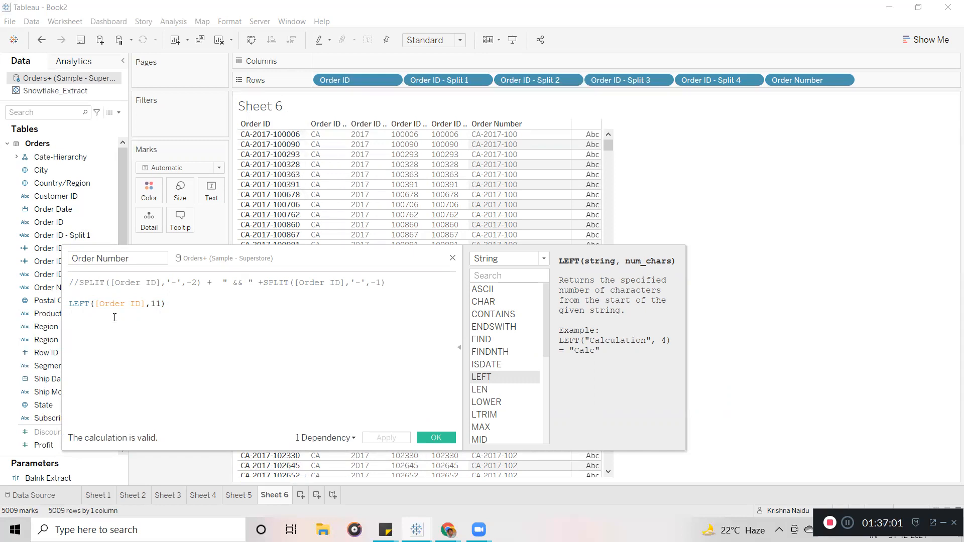
Select parts of the formula, ending with the function name LEFT.
click(94, 305)
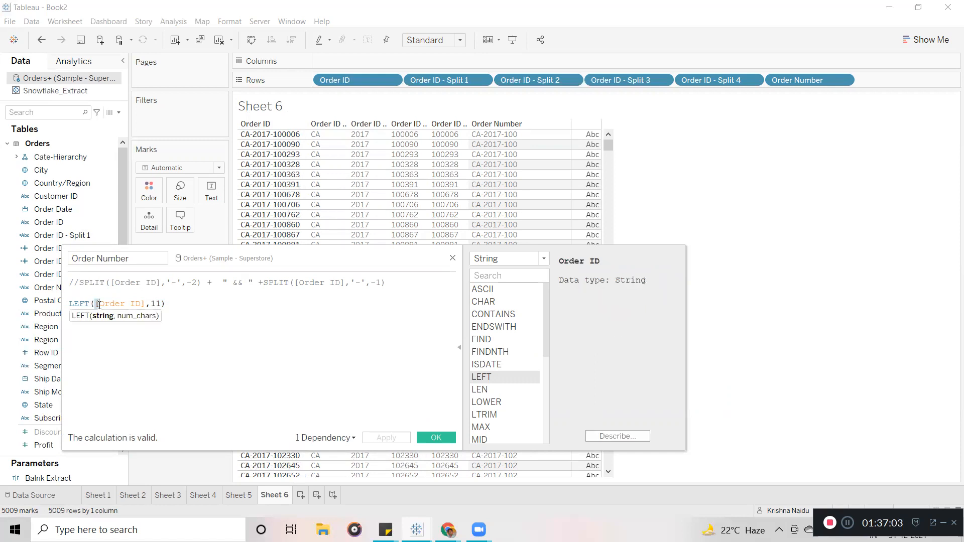
click(142, 332)
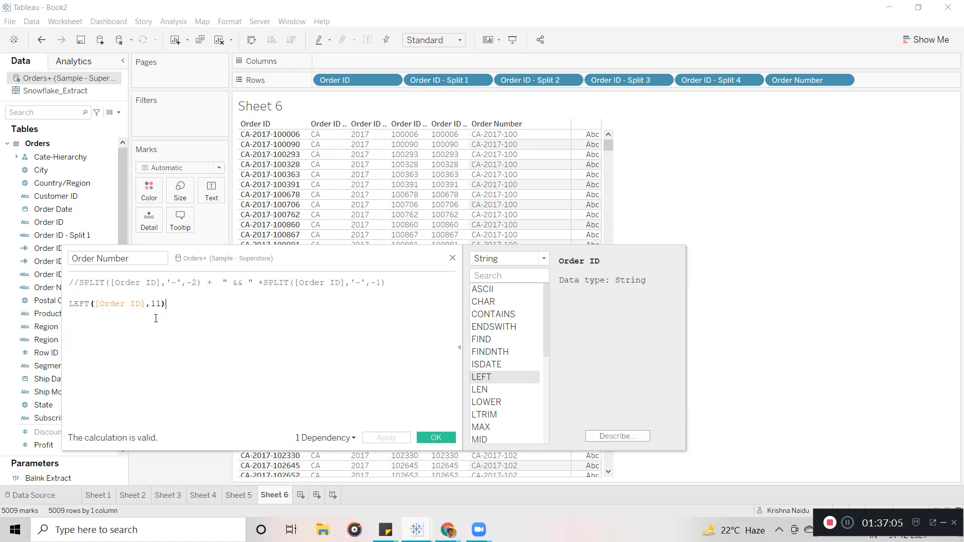
double_click(138, 301)
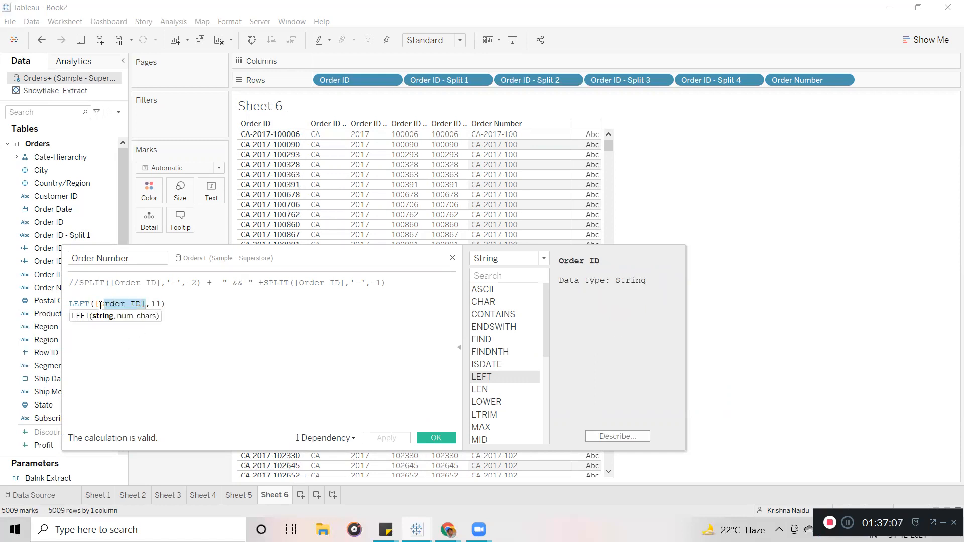
click(129, 351)
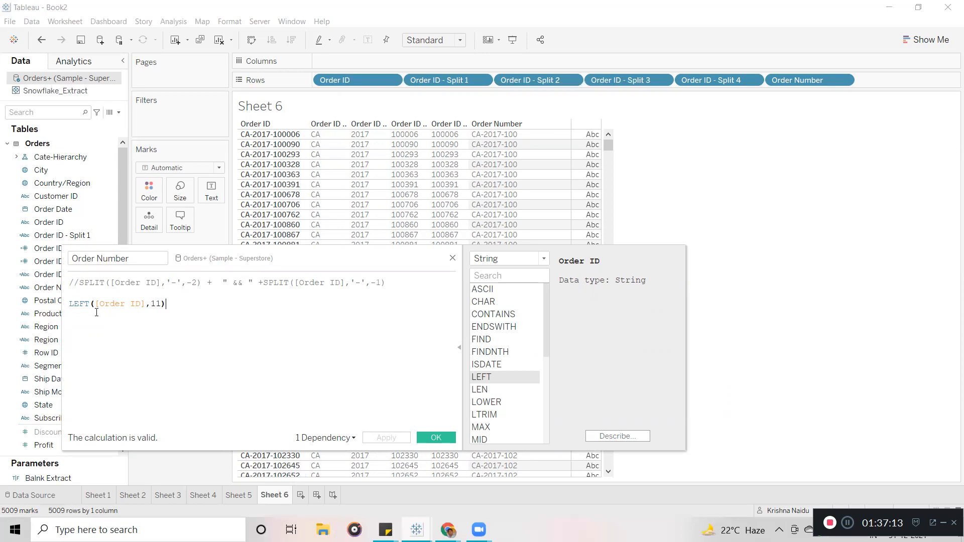
double_click(156, 304)
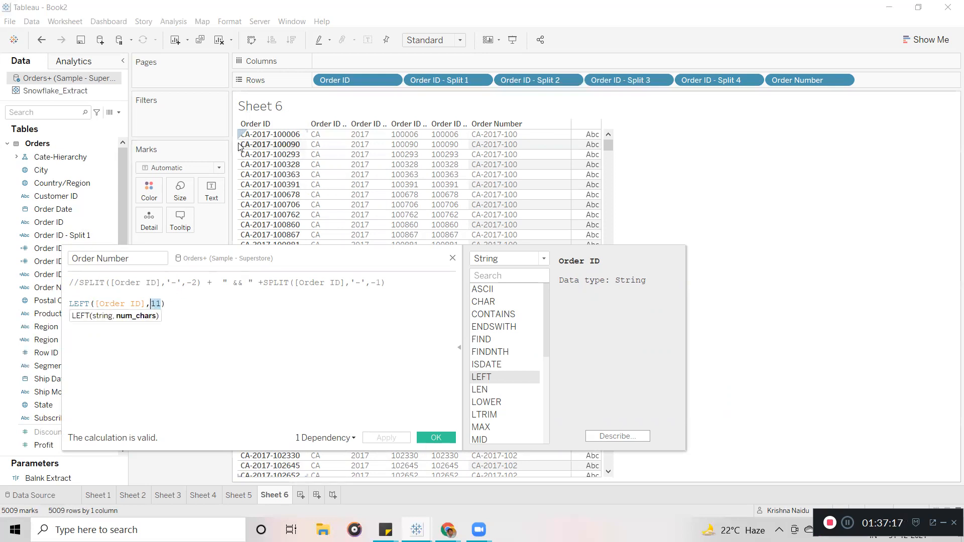
double_click(83, 304)
Change LEFT to RIGHT, test 6 characters, then apply RIGHT([Order ID],11).
text(RIGHT)
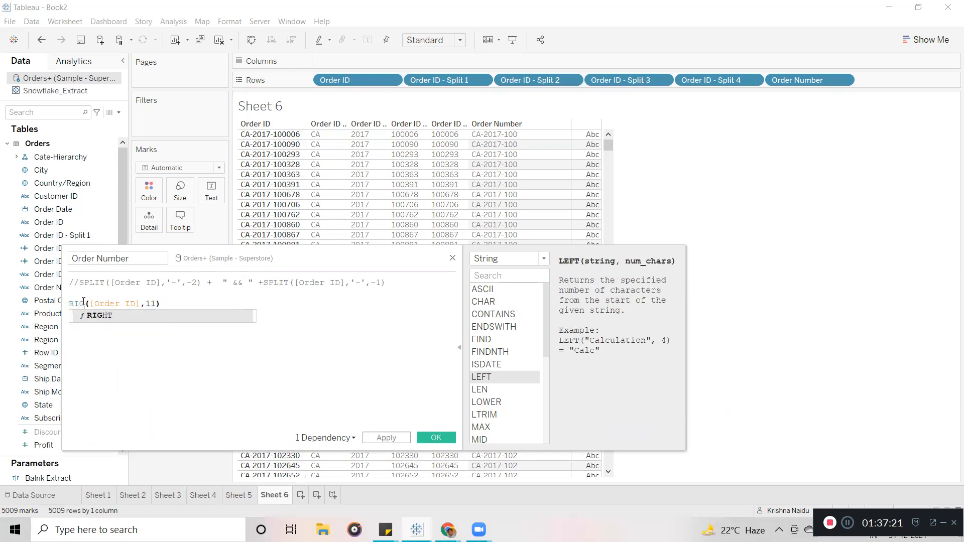
click(109, 317)
click(173, 304)
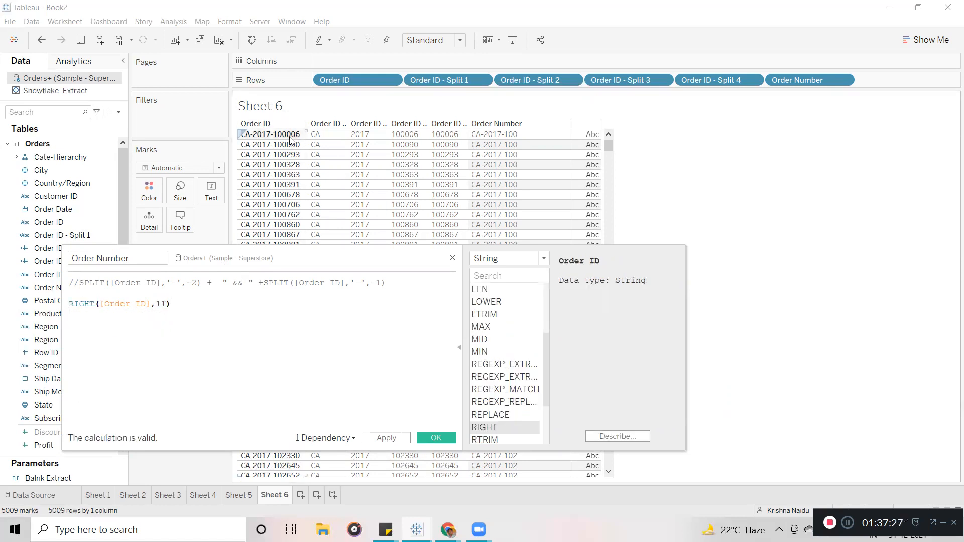
click(165, 305)
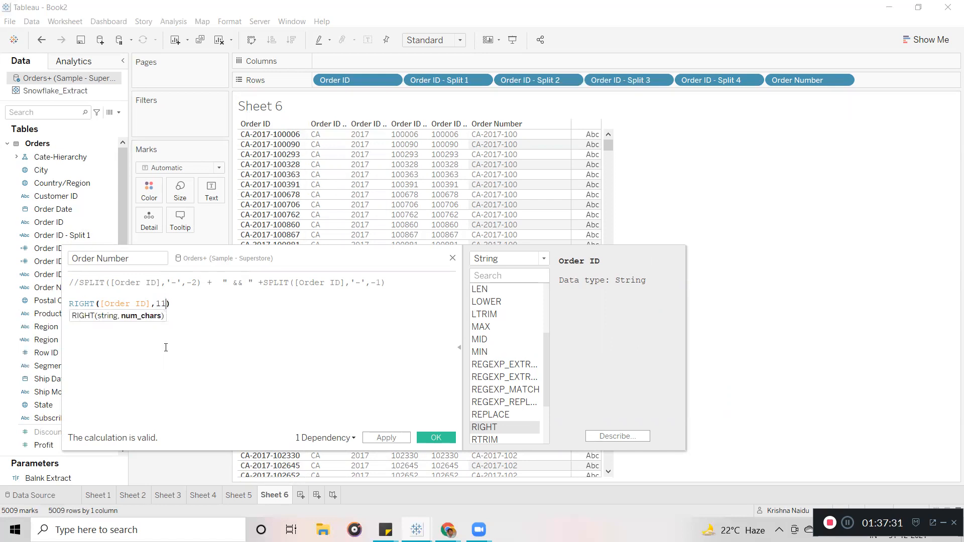
key(BackSpace)
key(BackSpace)
text(6)
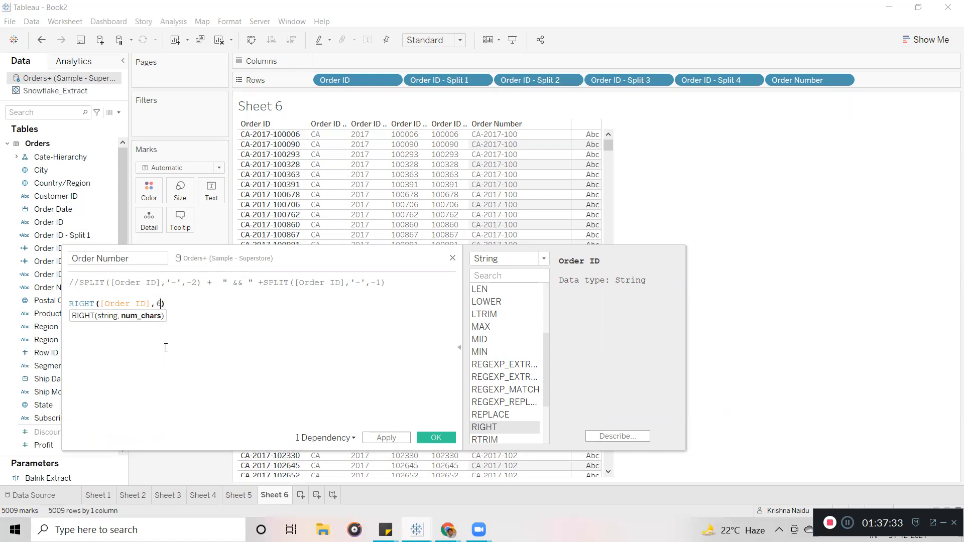
click(391, 442)
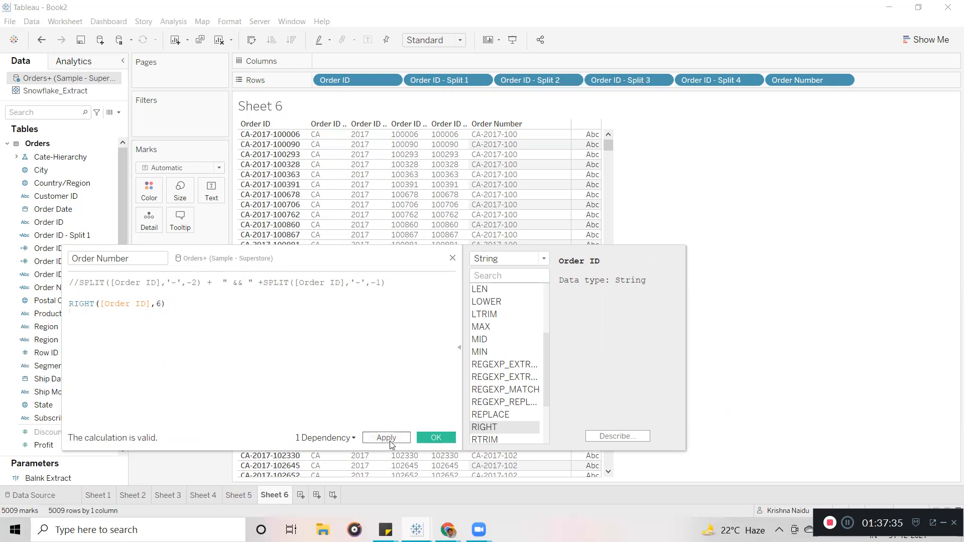
click(387, 438)
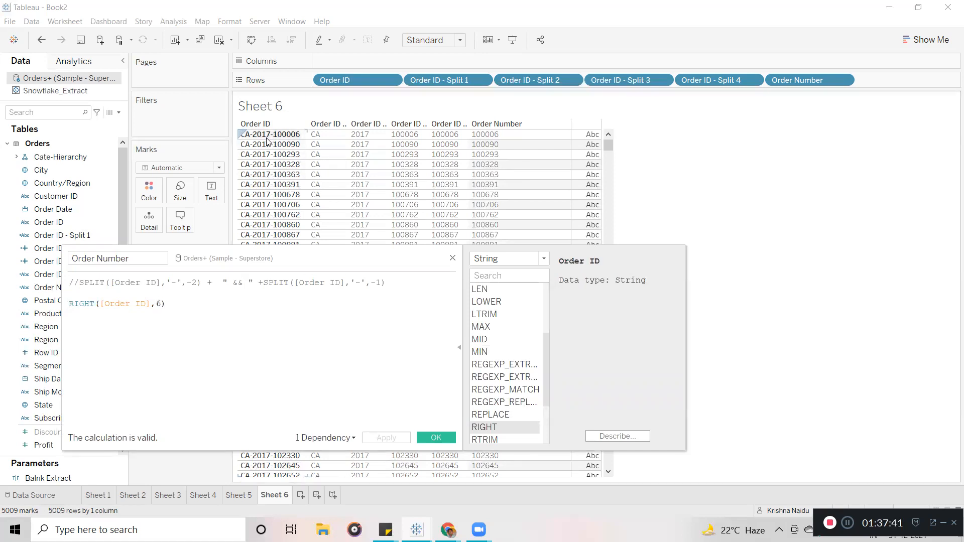
key(BackSpace)
text(11)
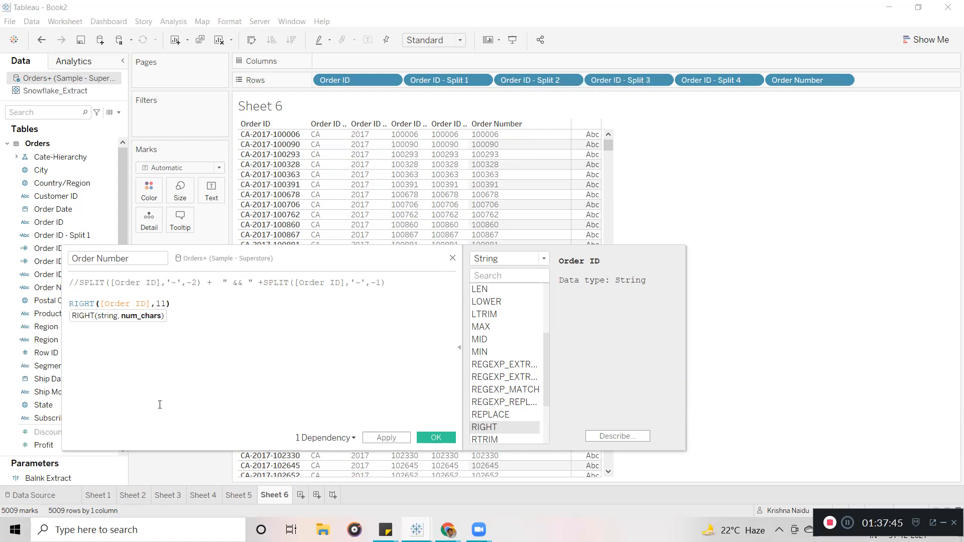
click(380, 439)
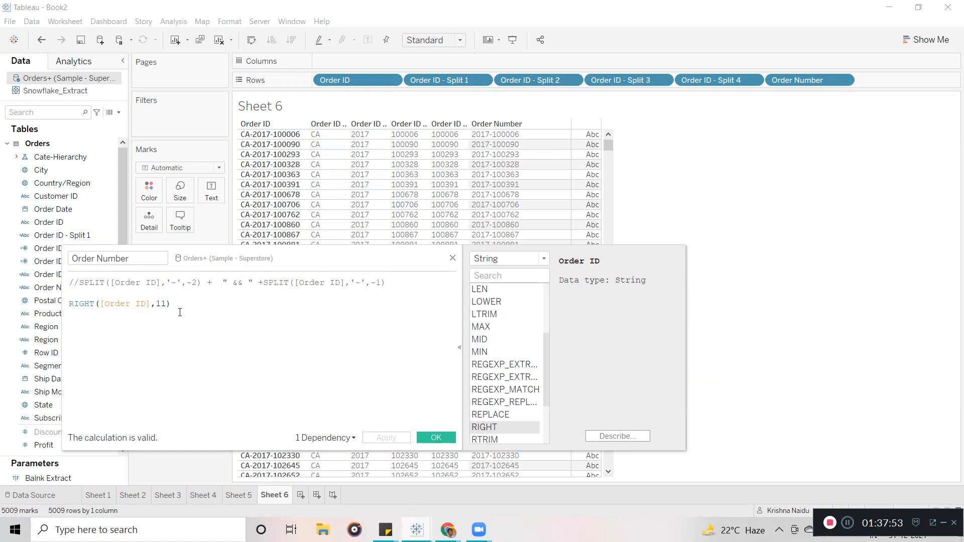
Review the formula lines and save RIGHT([Order ID],11) with OK.
drag(173, 304, 69, 282)
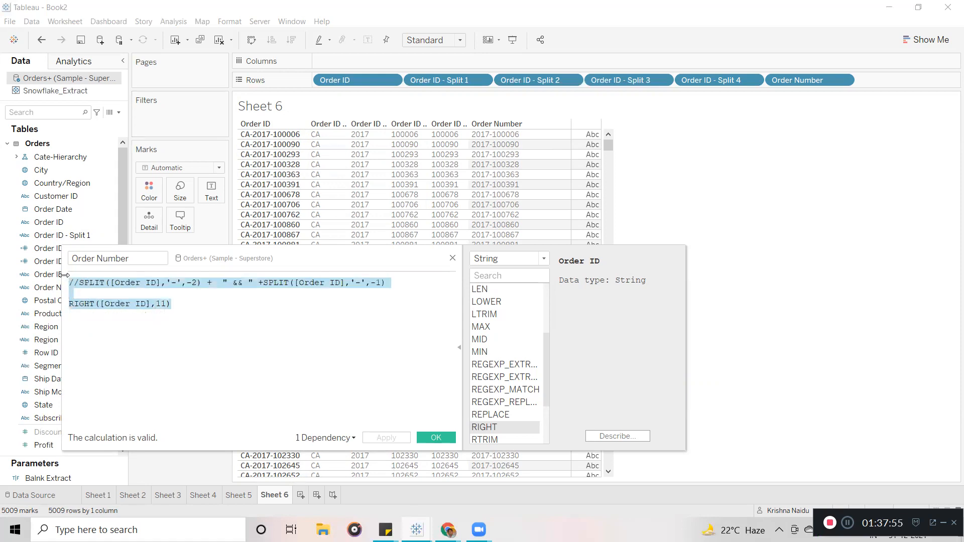
click(202, 318)
drag(188, 305, 70, 301)
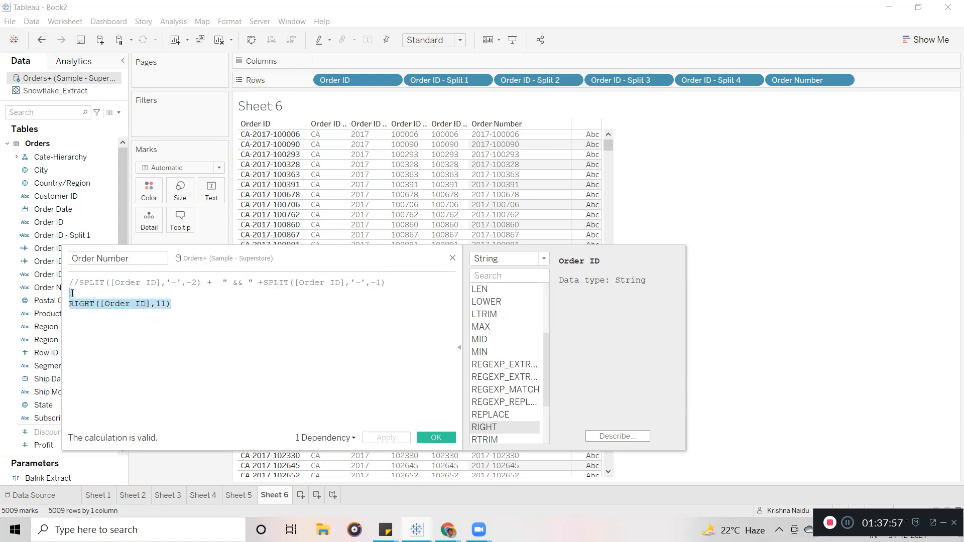
click(411, 281)
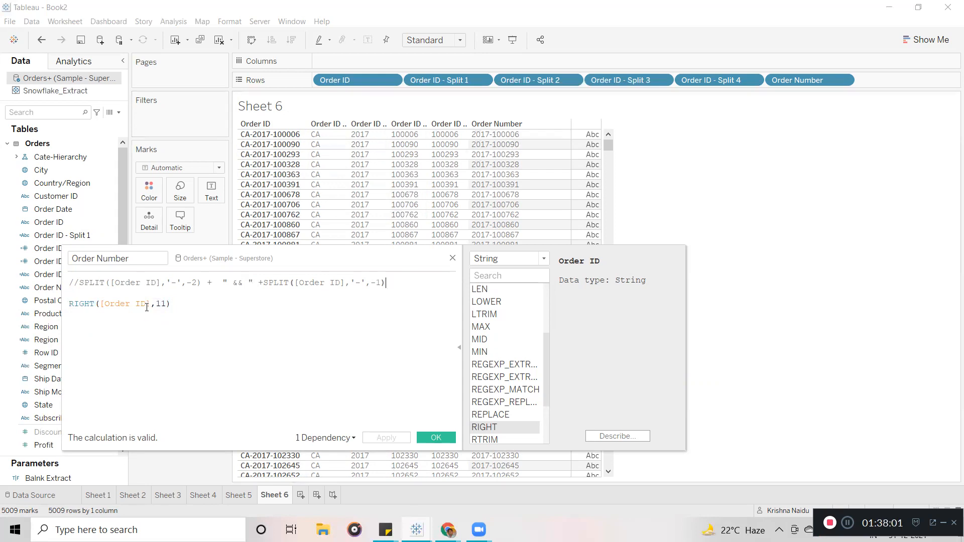
drag(82, 288, 405, 294)
click(213, 328)
drag(189, 303, 60, 302)
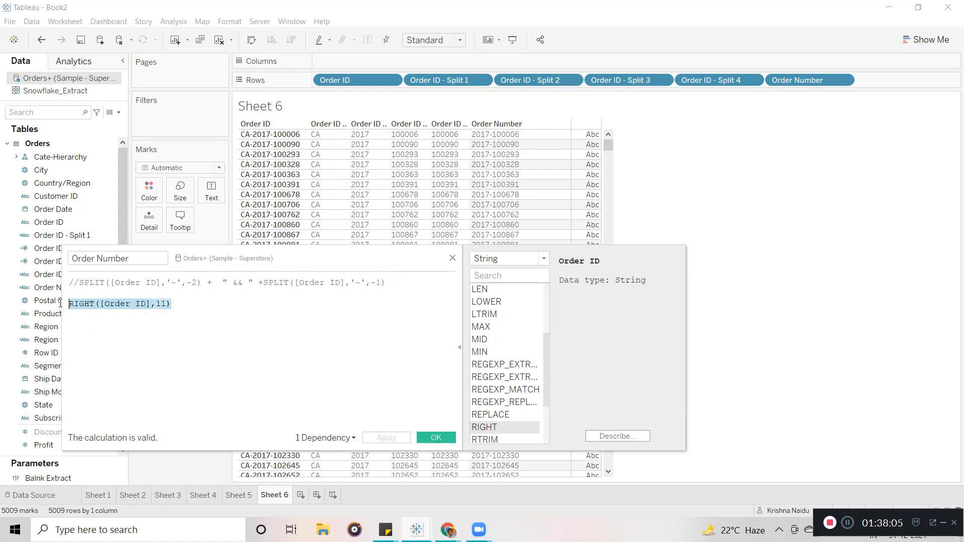
click(293, 337)
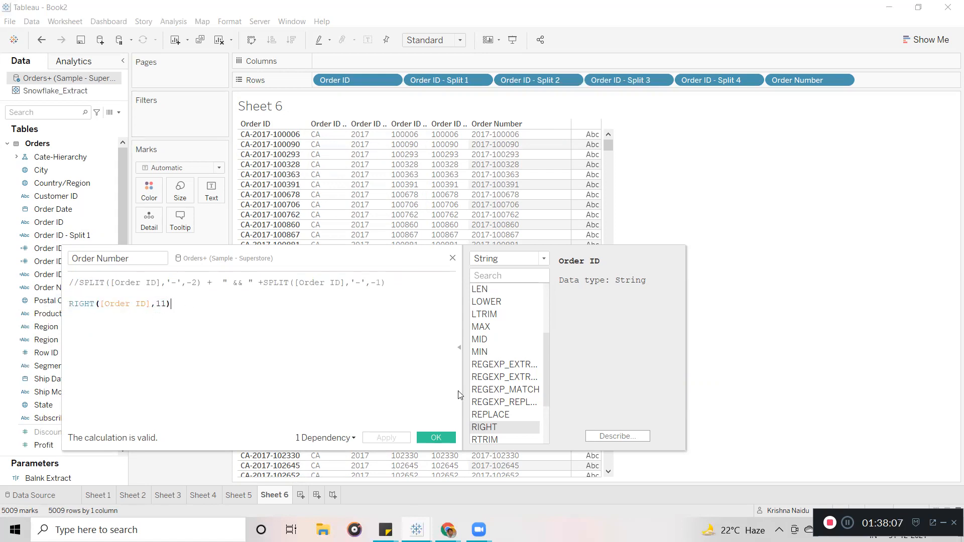
click(436, 438)
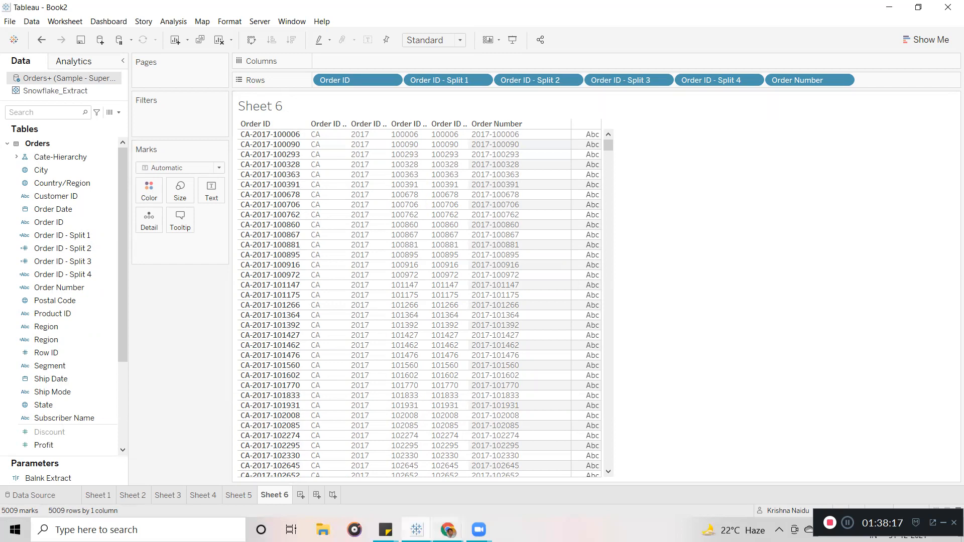
click(448, 530)
Switch to Tableau Online's site status page and refresh the Background Tasks for Extracts view.
click(398, 474)
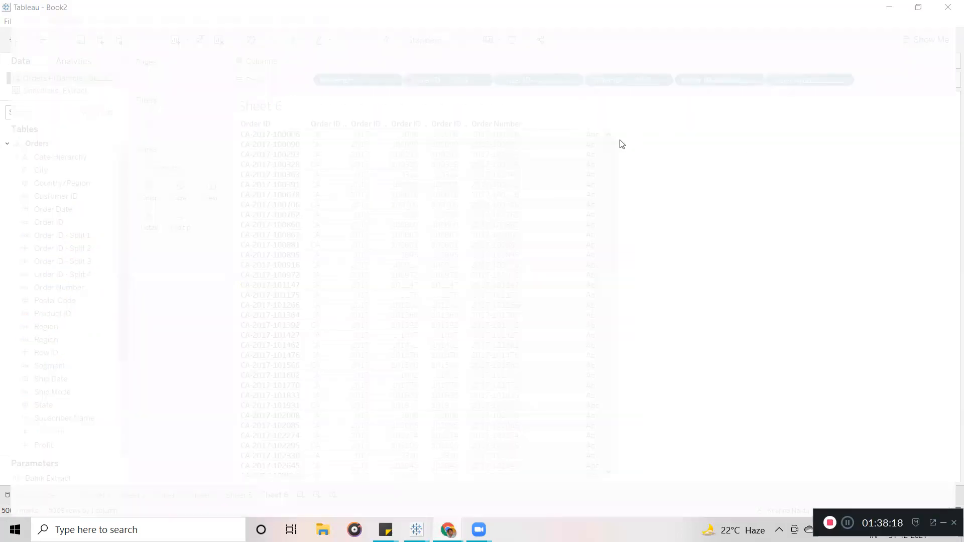
click(172, 94)
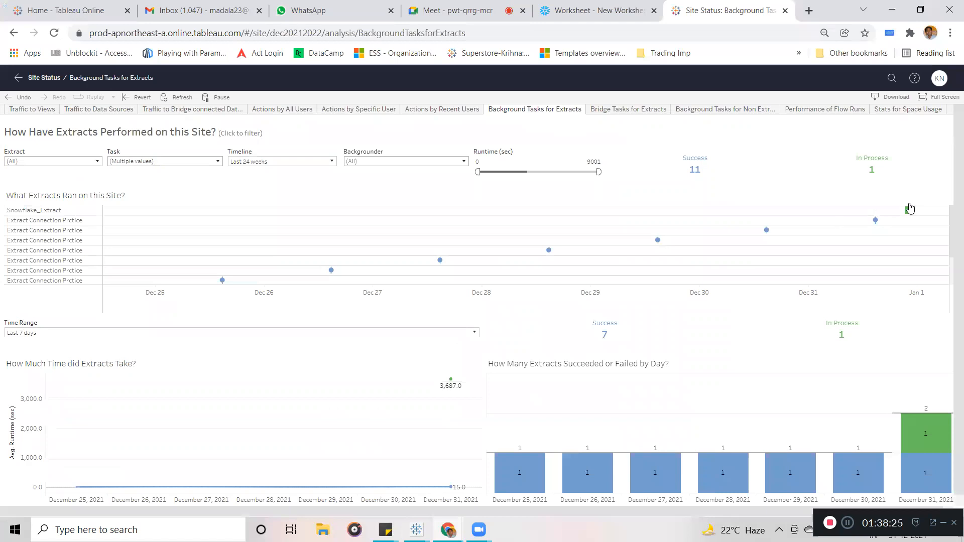
mouse_move(908, 214)
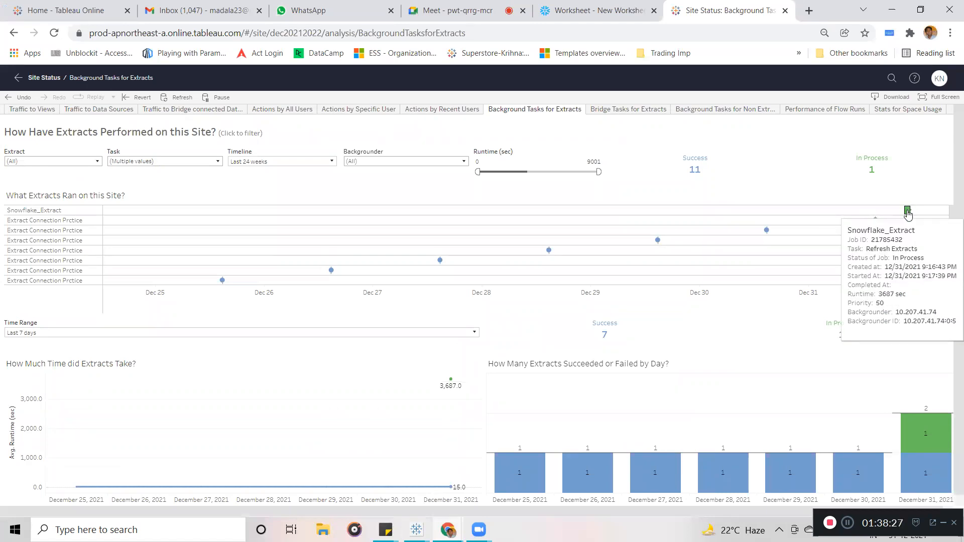